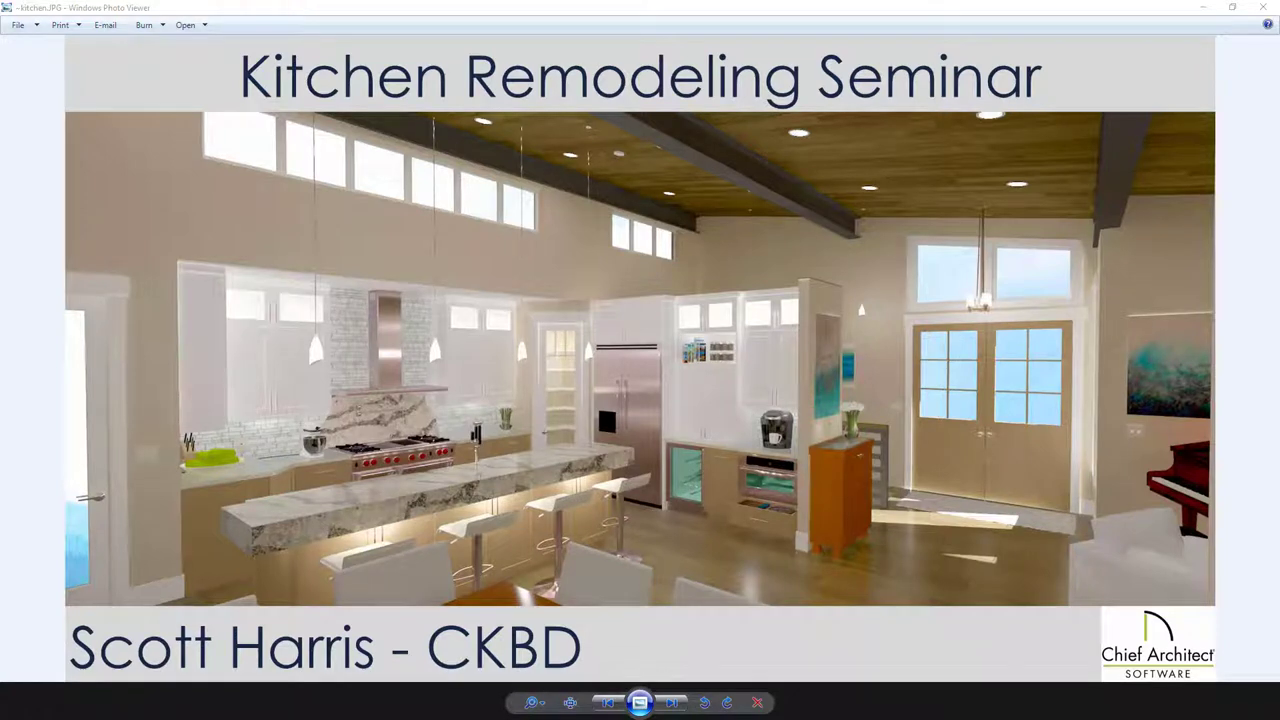
Review the as-built floor plan and return to the dollhouse perspective floor overview.
key(Right)
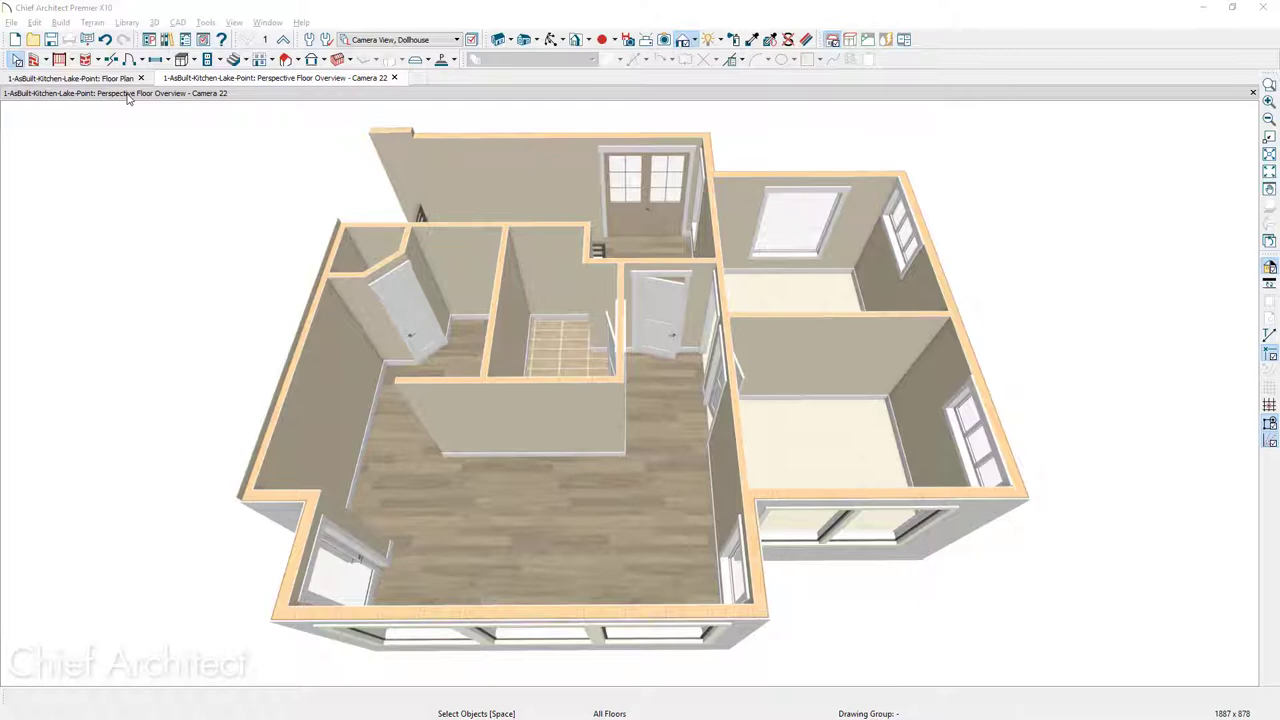
click(97, 79)
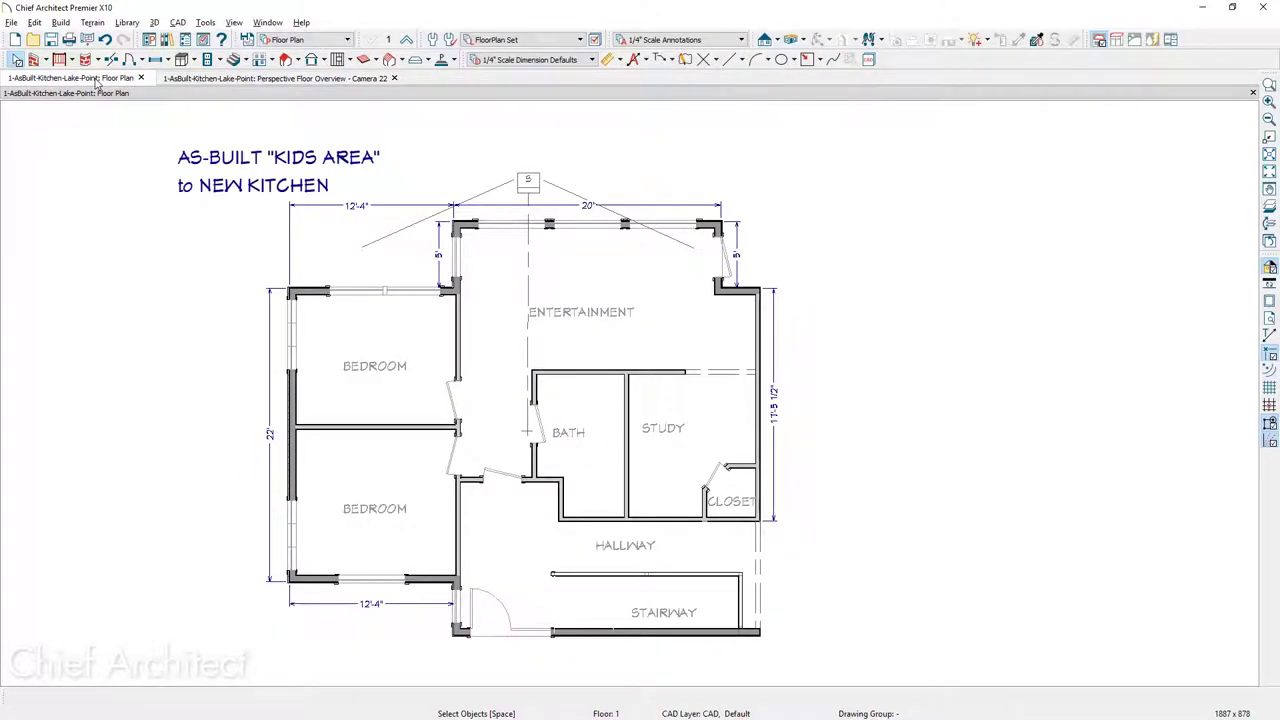
click(177, 23)
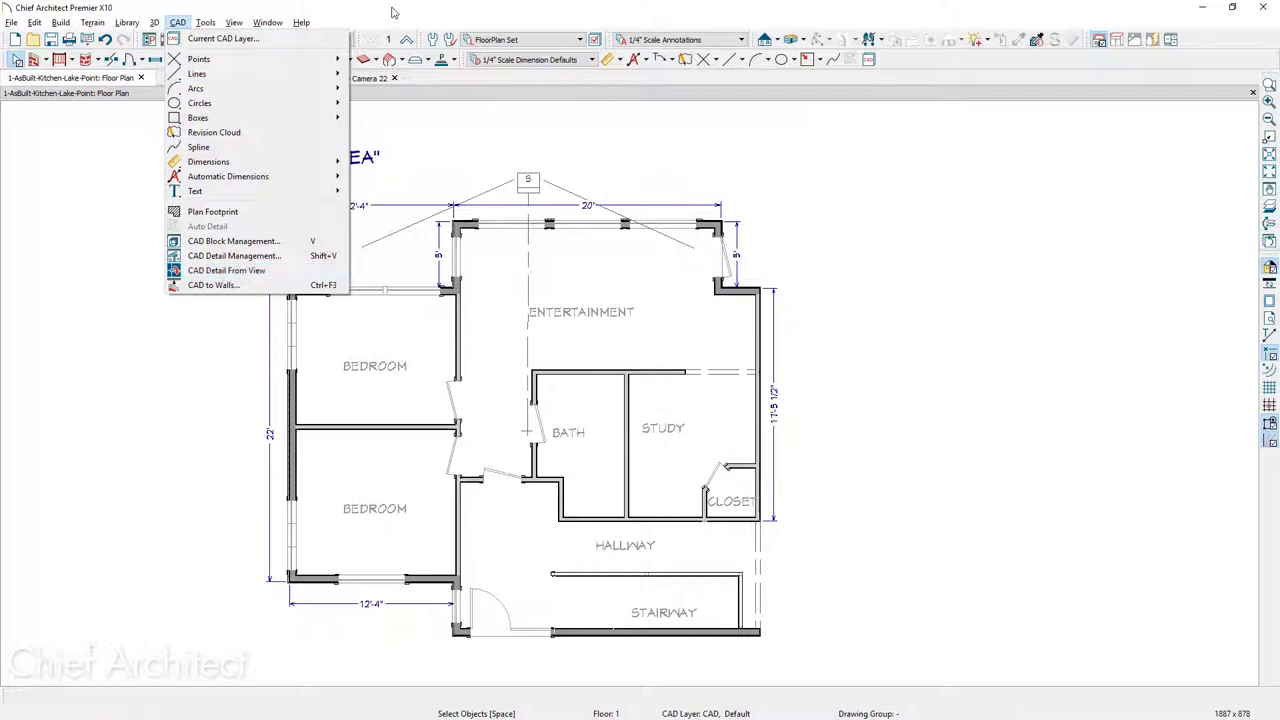
click(365, 82)
click(342, 80)
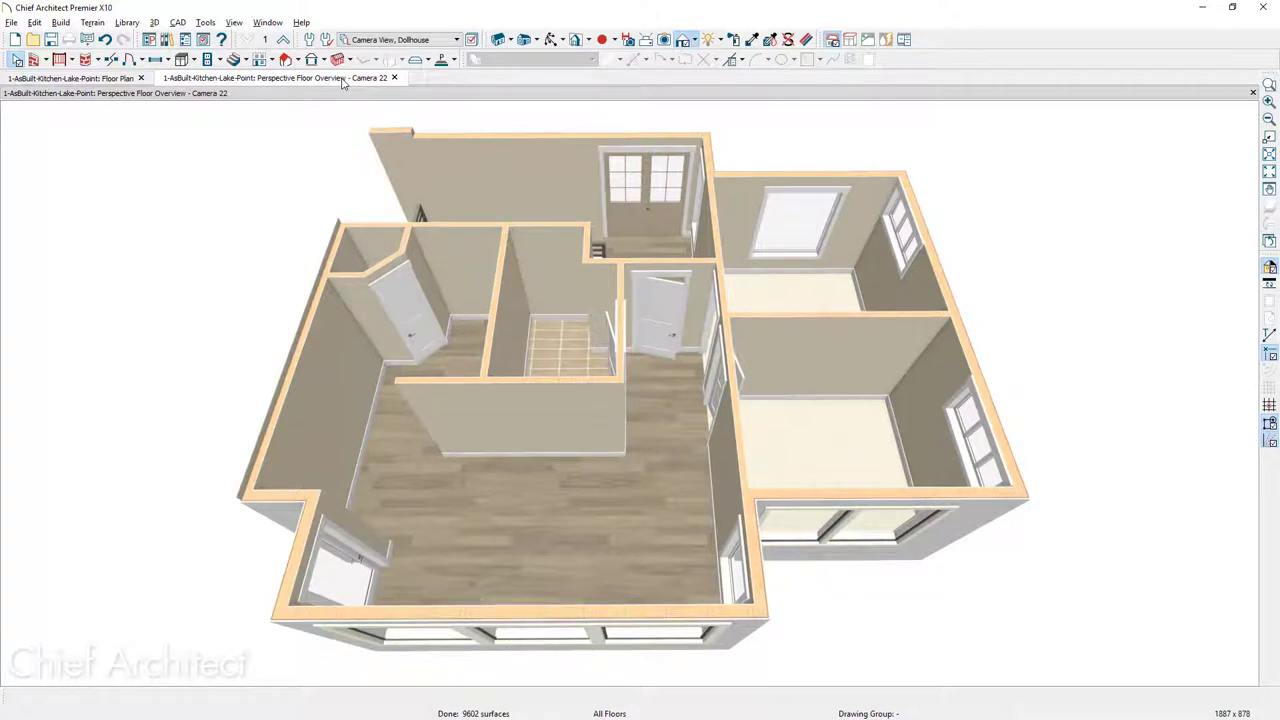
Convert the dollhouse model to an Interior Fixture symbol, add it to the library, and name it As-built-model.
click(204, 22)
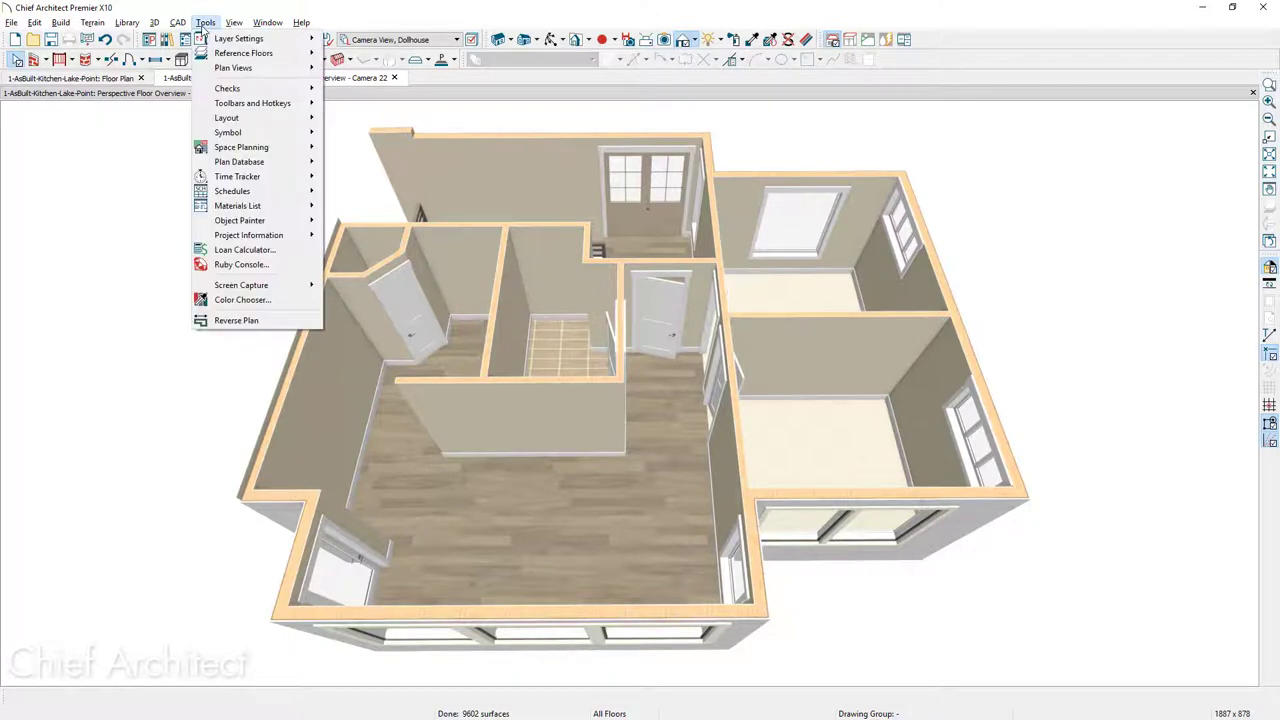
mouse_move(250, 132)
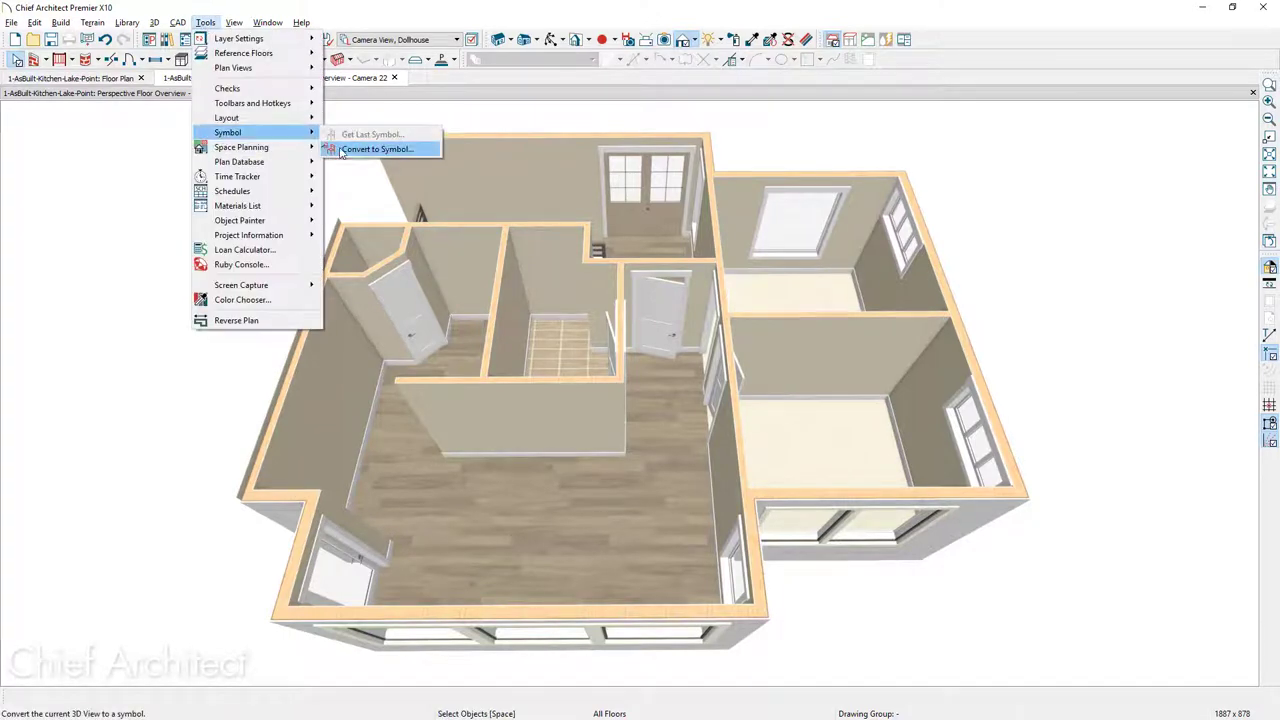
click(340, 148)
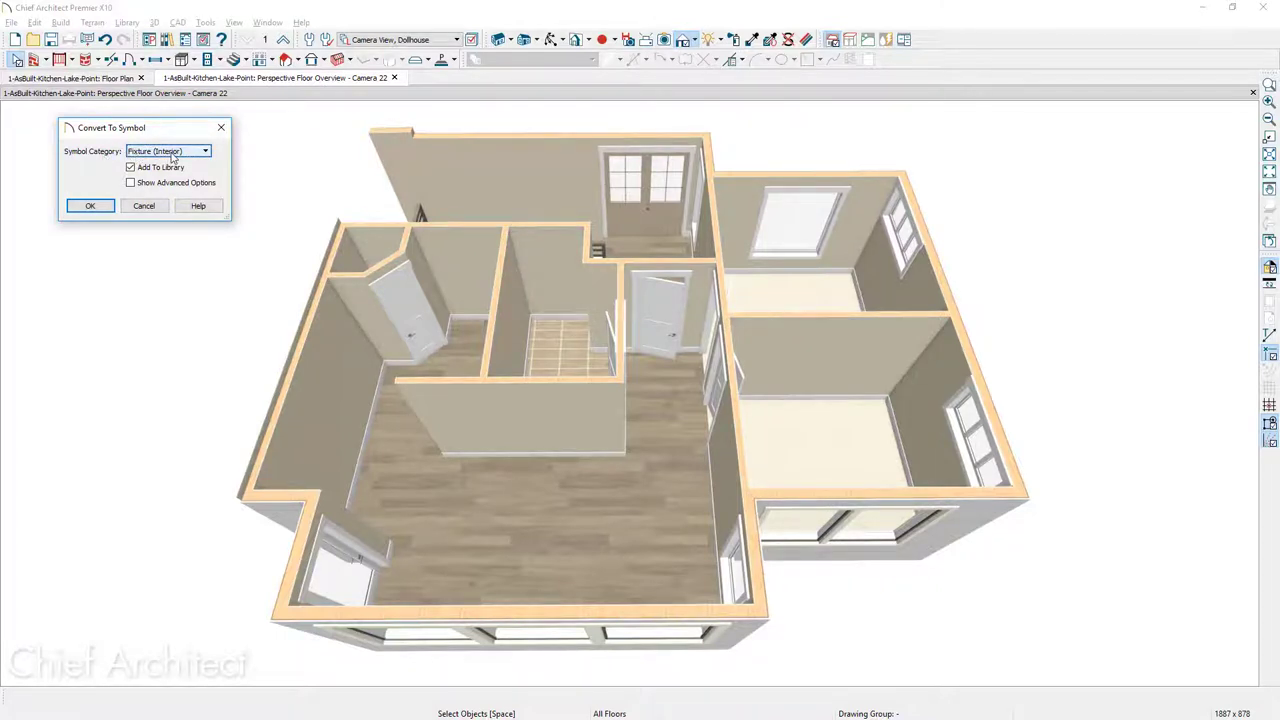
click(106, 206)
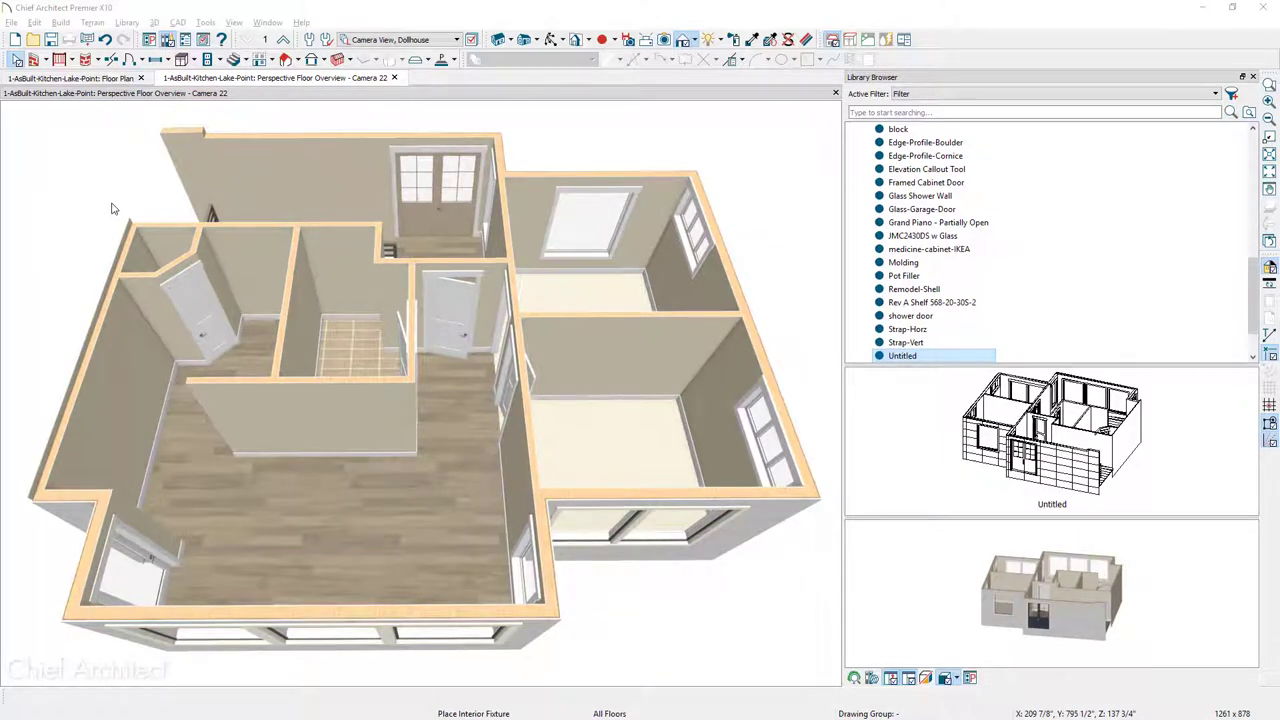
click(945, 357)
text(As-built-model)
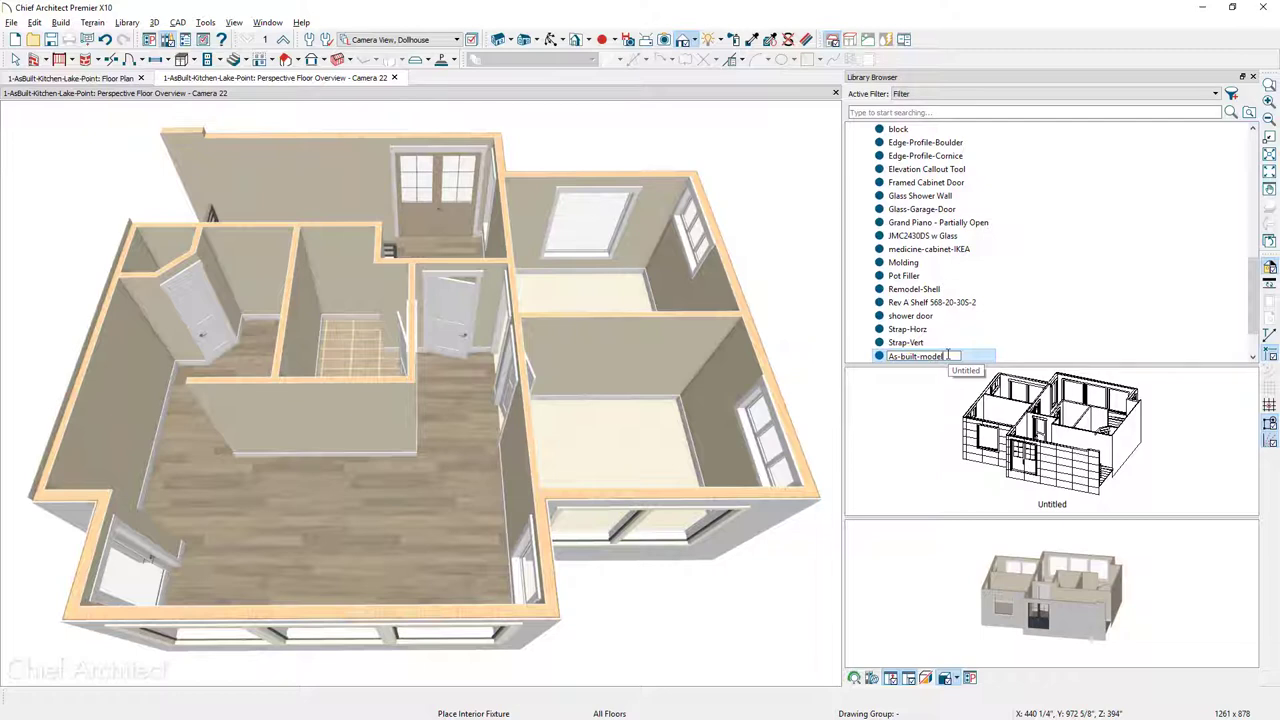
key(Return)
Delete the interior partition walls of the bedrooms, bath and study to open up the floor.
click(797, 371)
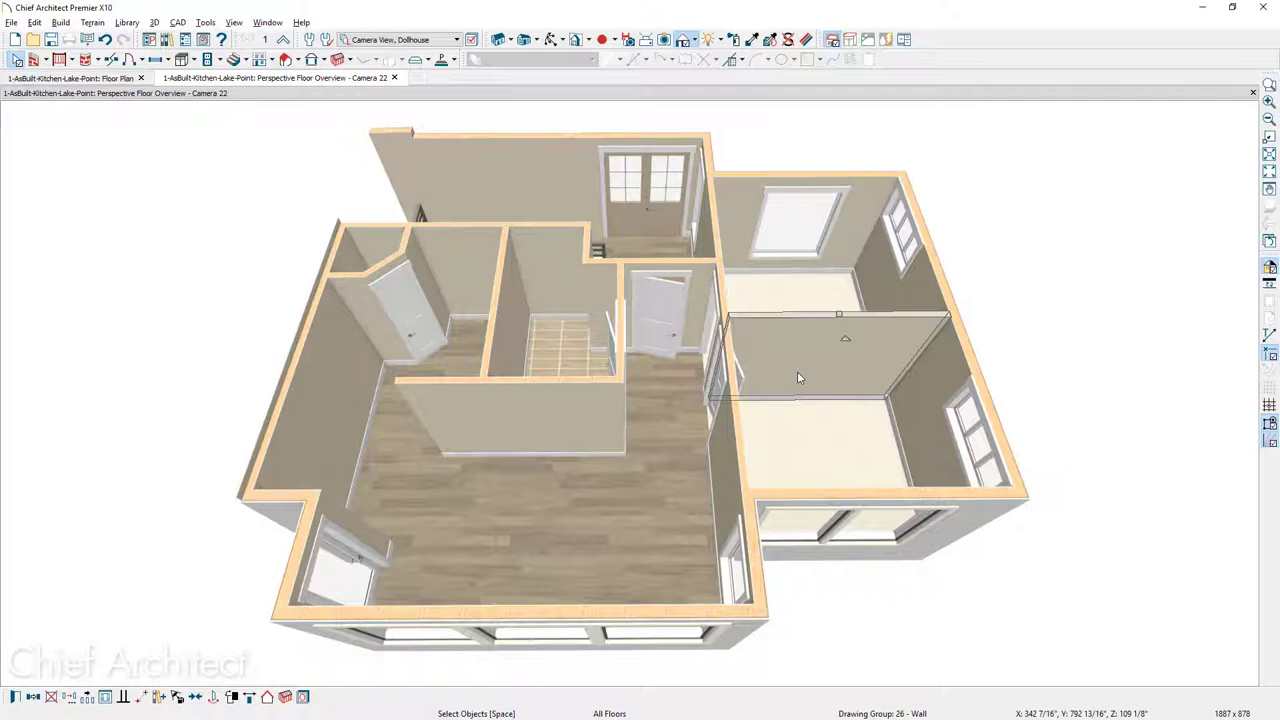
shift+click(736, 448)
shift+click(625, 360)
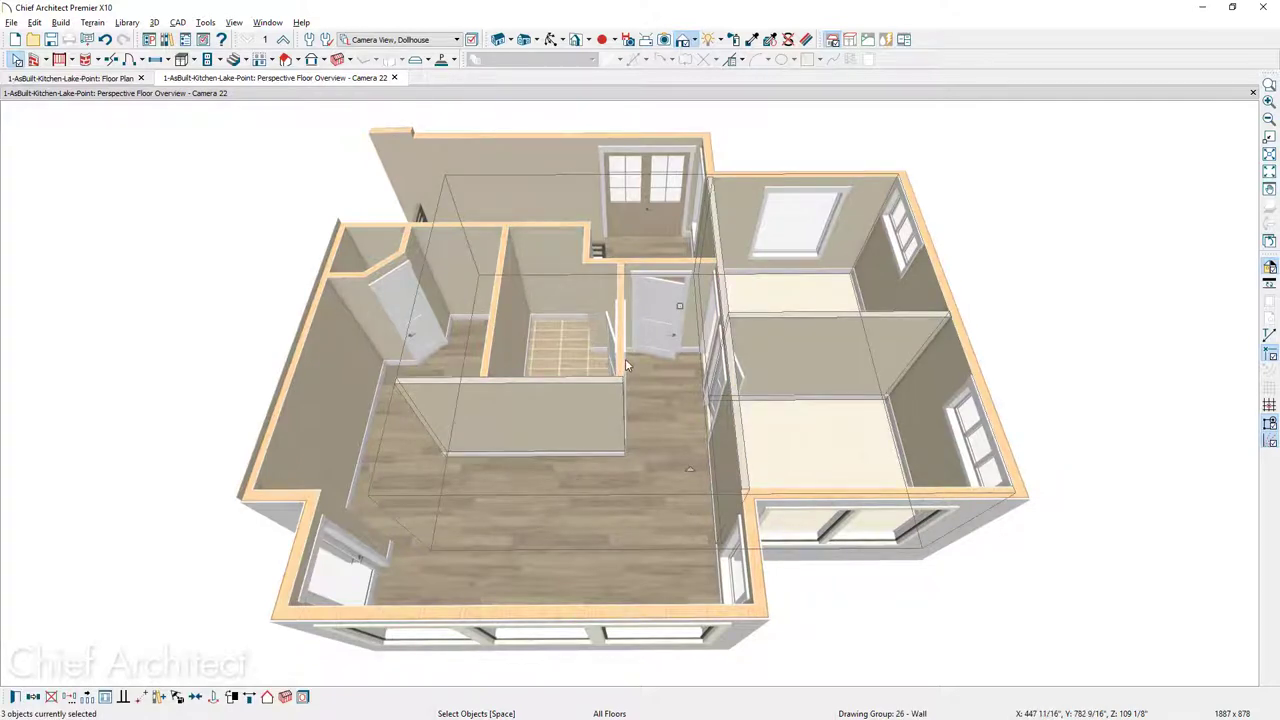
key(Delete)
middle_drag(894, 457, 765, 412)
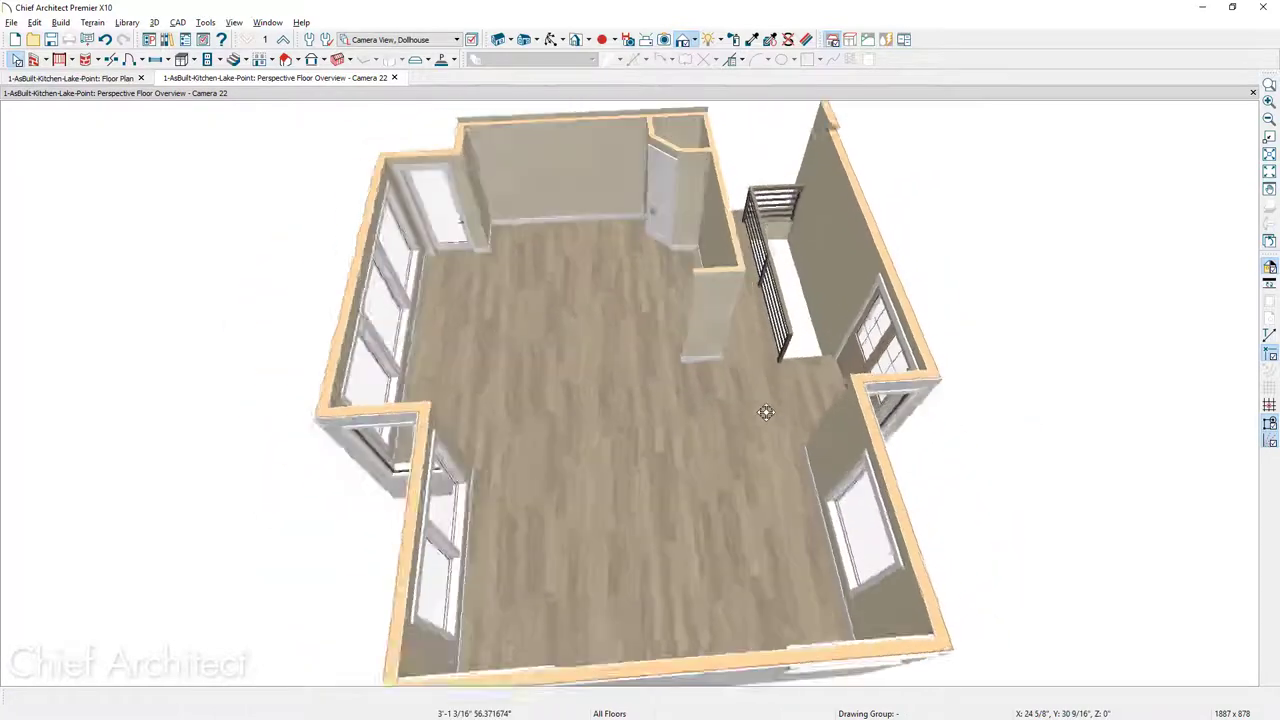
scroll(623, 184, up, 2)
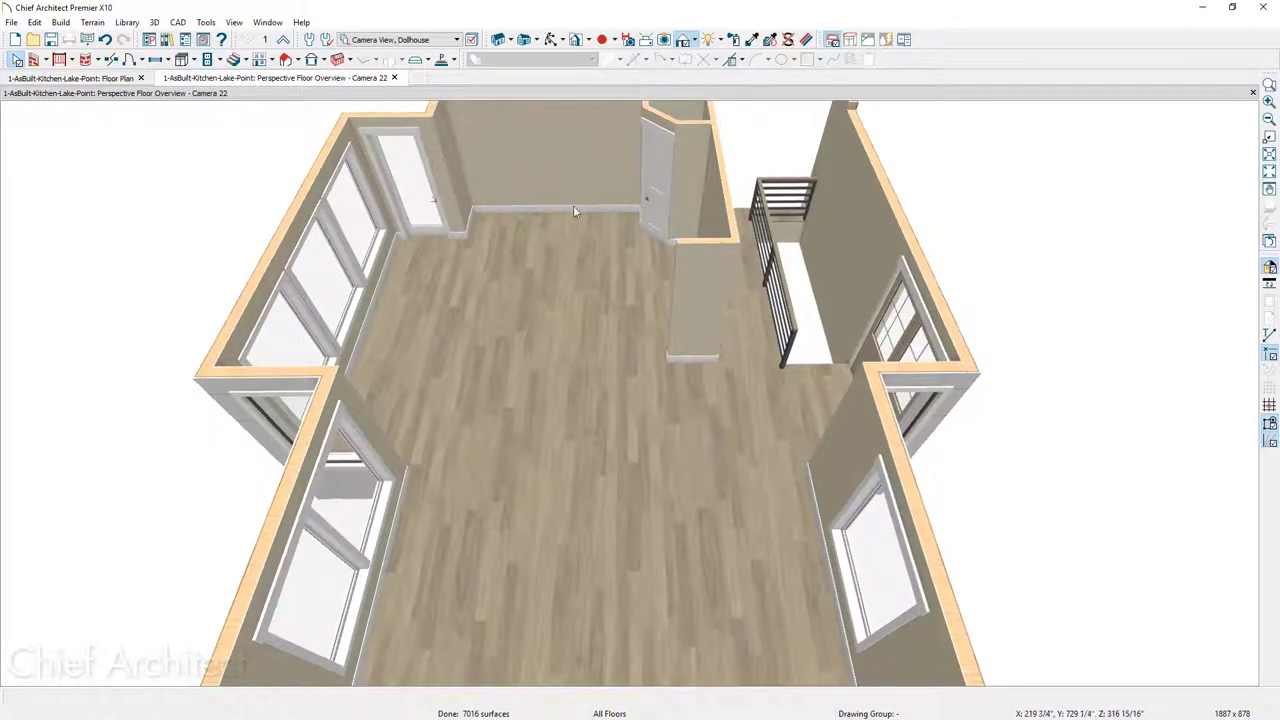
scroll(580, 277, down, 2)
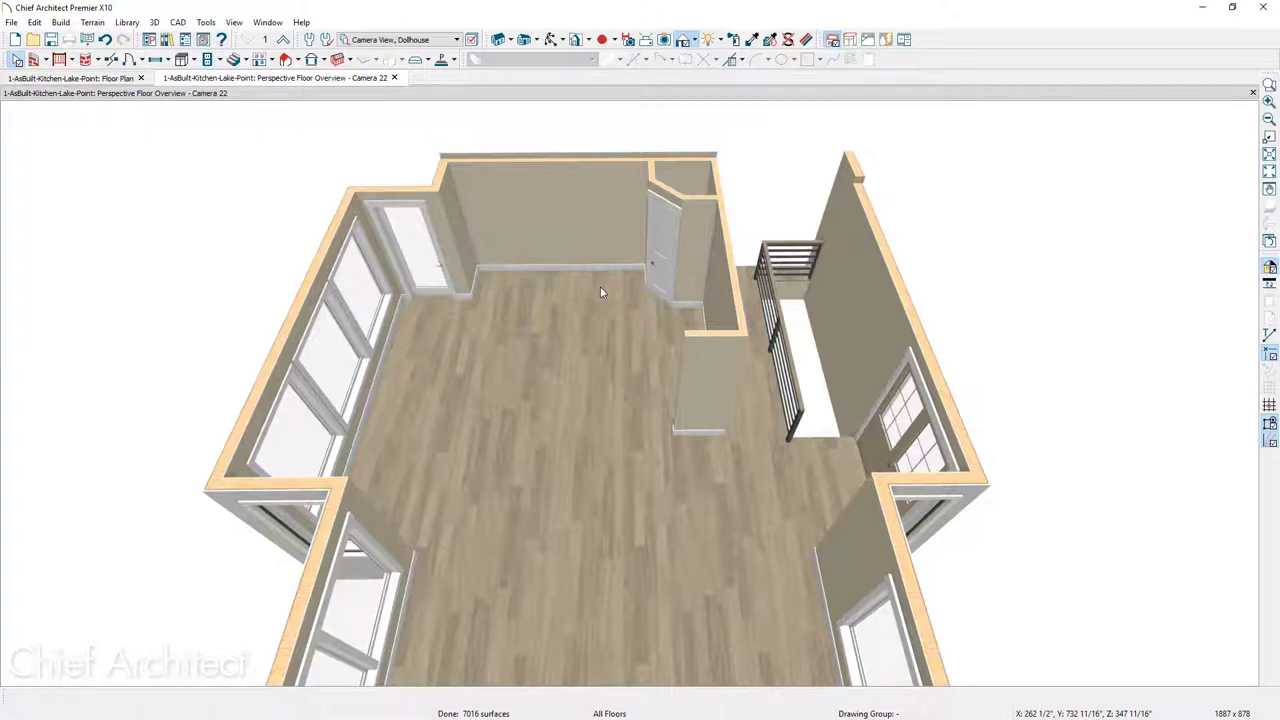
drag(600, 286, 568, 272)
In the floor plan, draw a room divider from the exterior wall jog to the closet and delete the extra ENTERTAINMENT label.
click(50, 78)
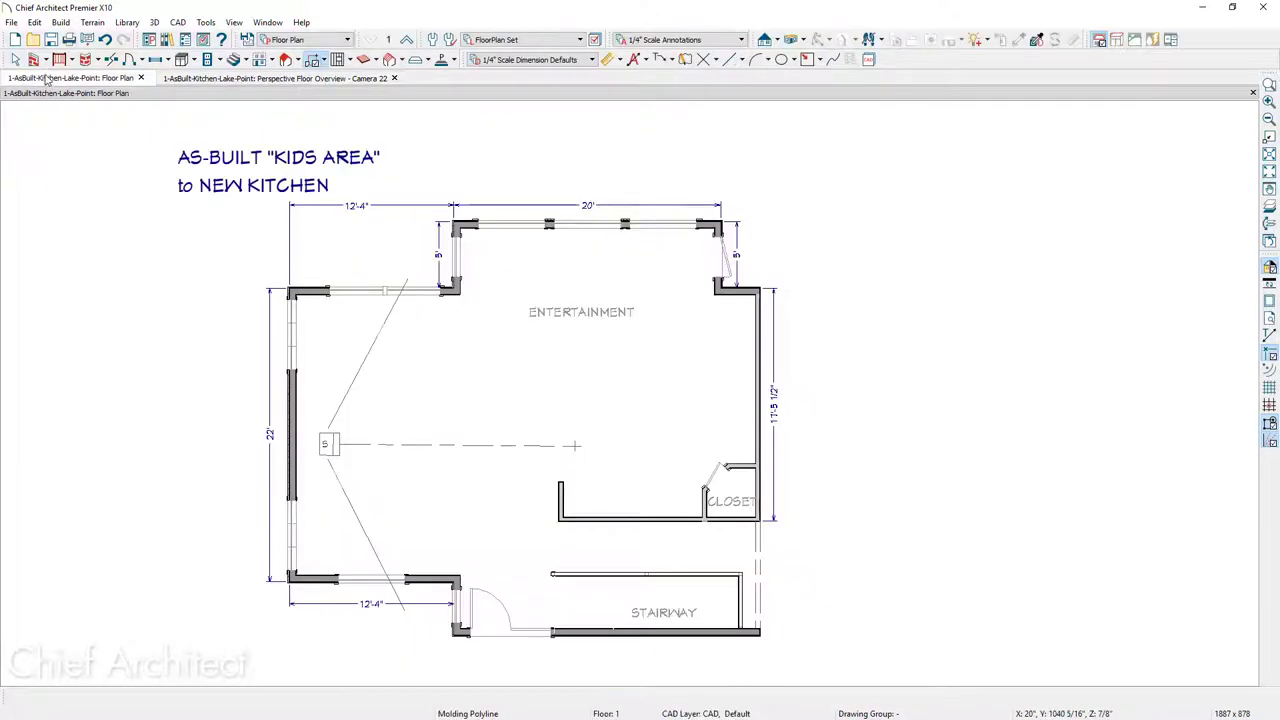
click(45, 61)
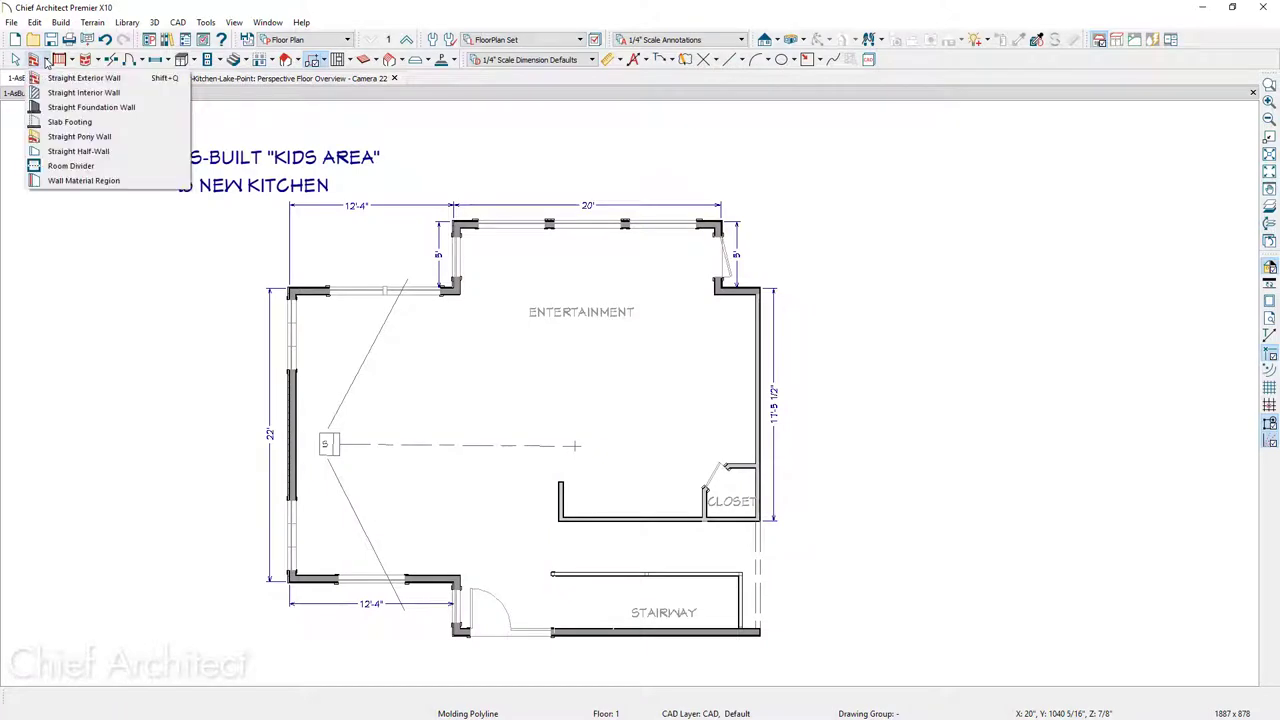
click(66, 166)
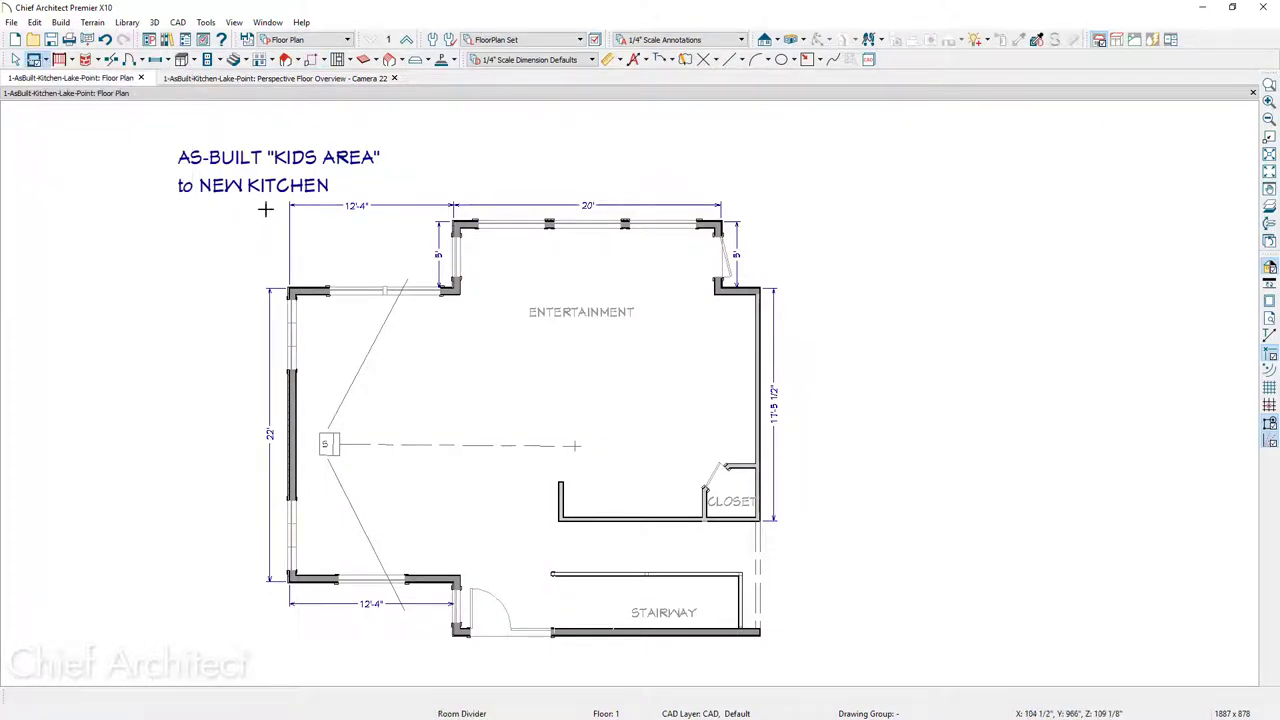
drag(713, 296, 717, 476)
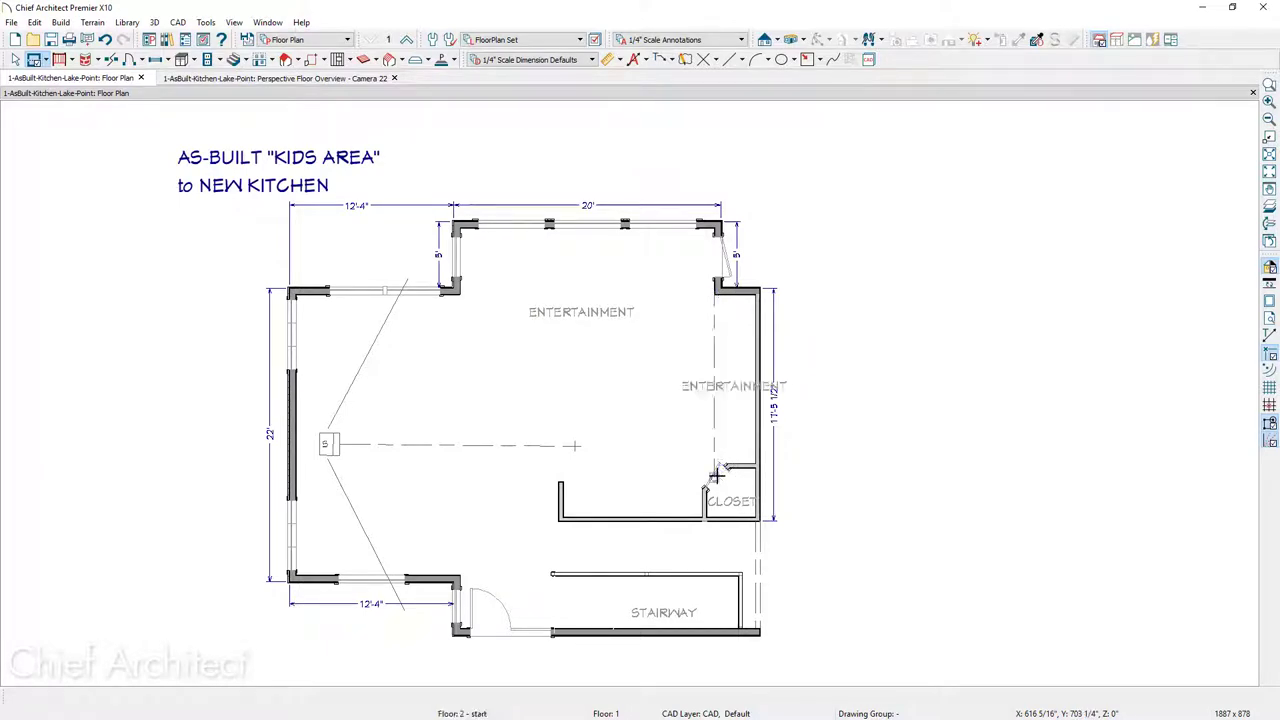
click(734, 385)
key(Delete)
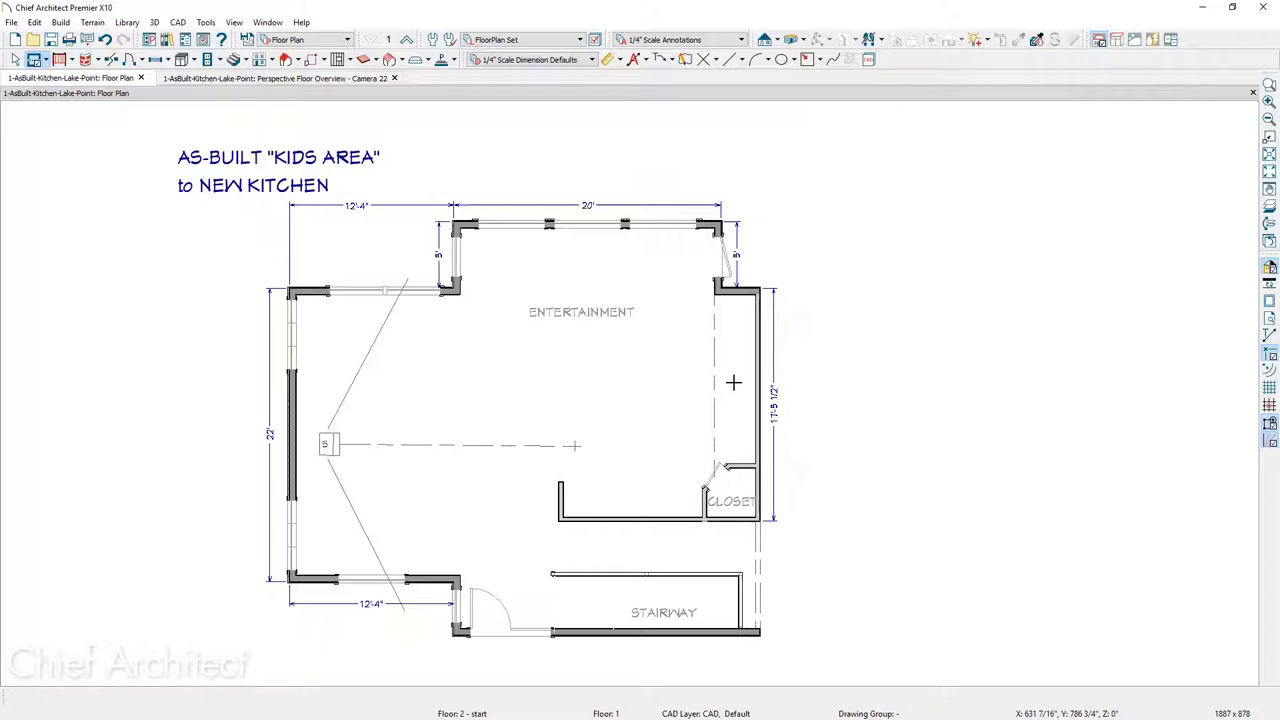
Create a full camera view looking from the former bedroom area across the entertainment room toward the closet side.
click(802, 40)
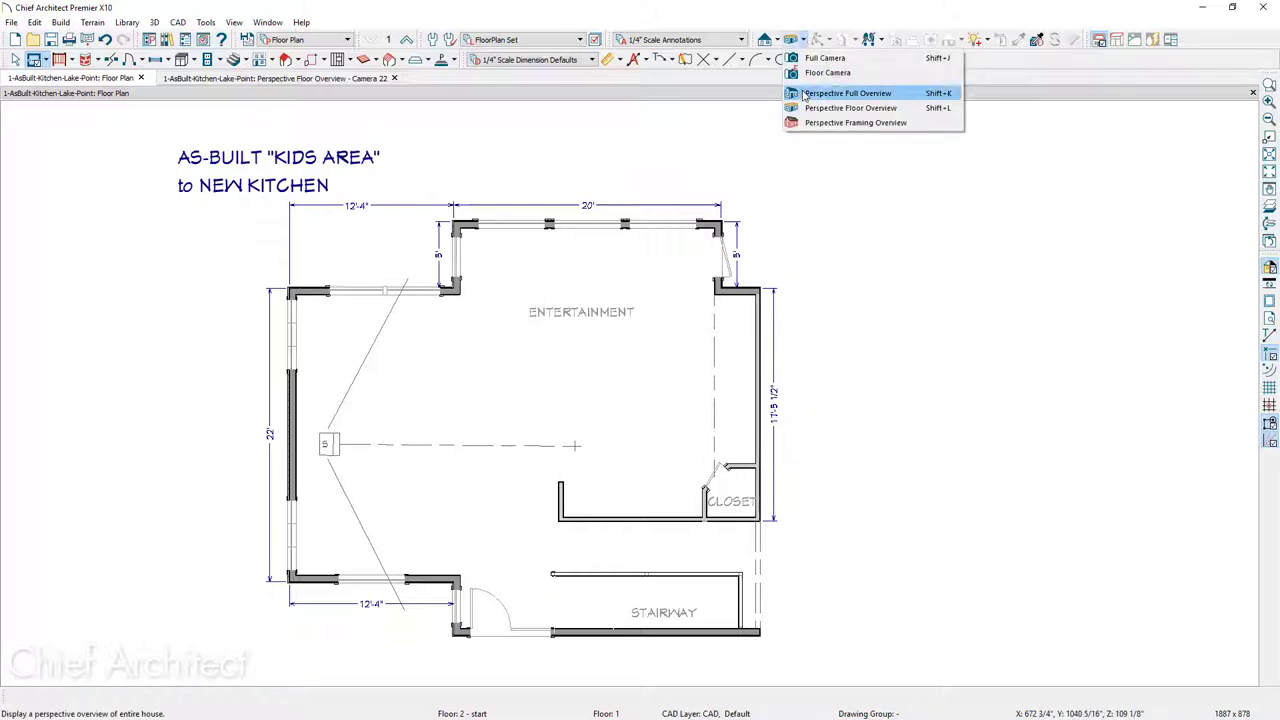
click(822, 58)
drag(424, 338, 605, 386)
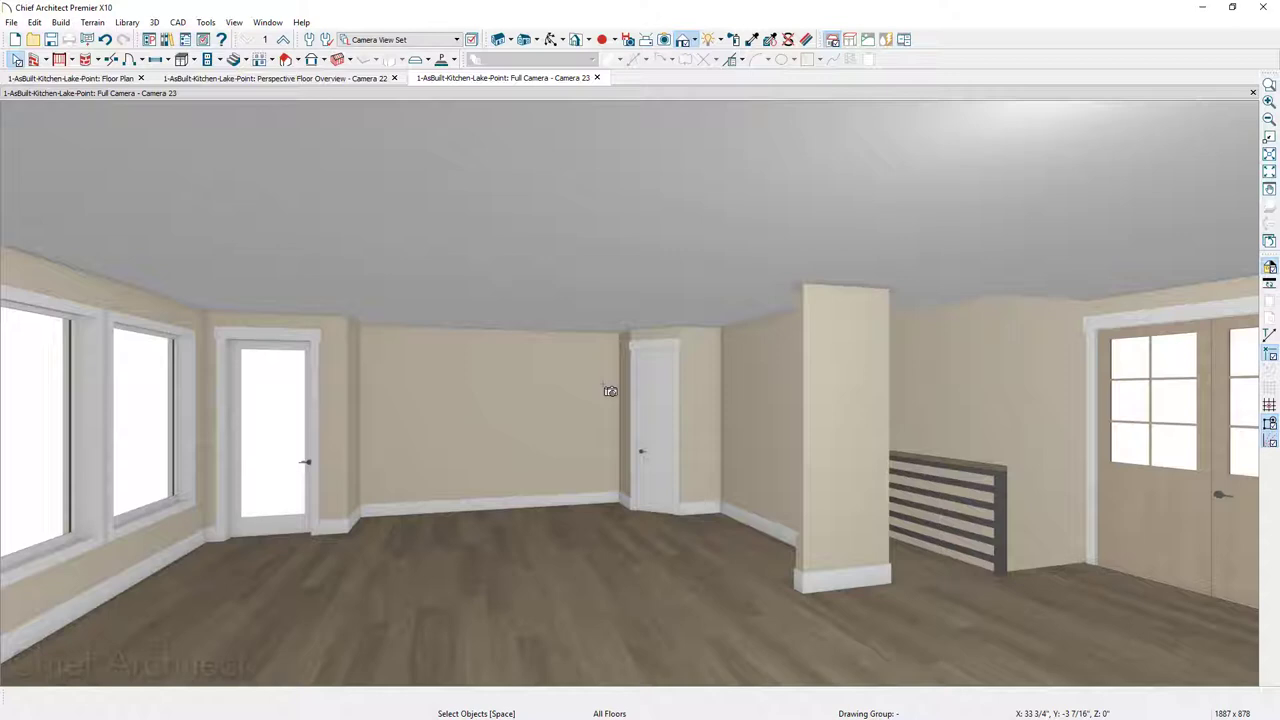
Turn off the flat ceiling over the main room and use the soffit surface for its ceiling.
click(541, 605)
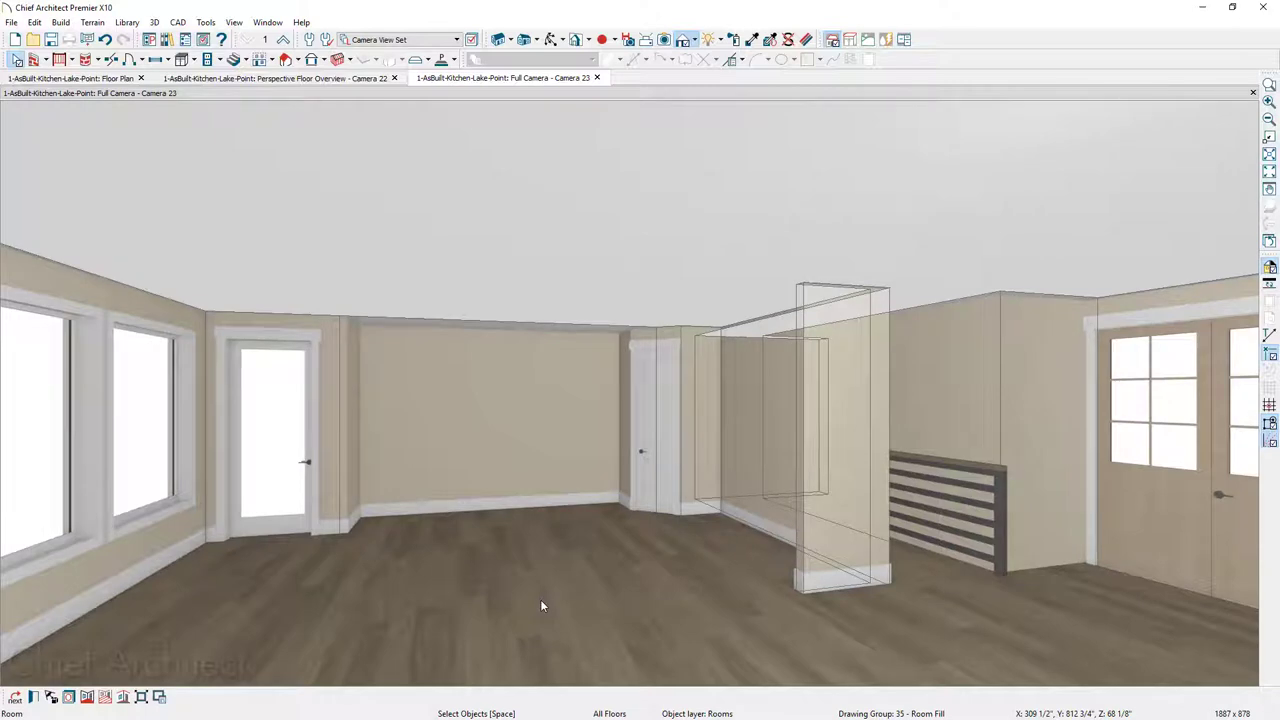
double_click(541, 605)
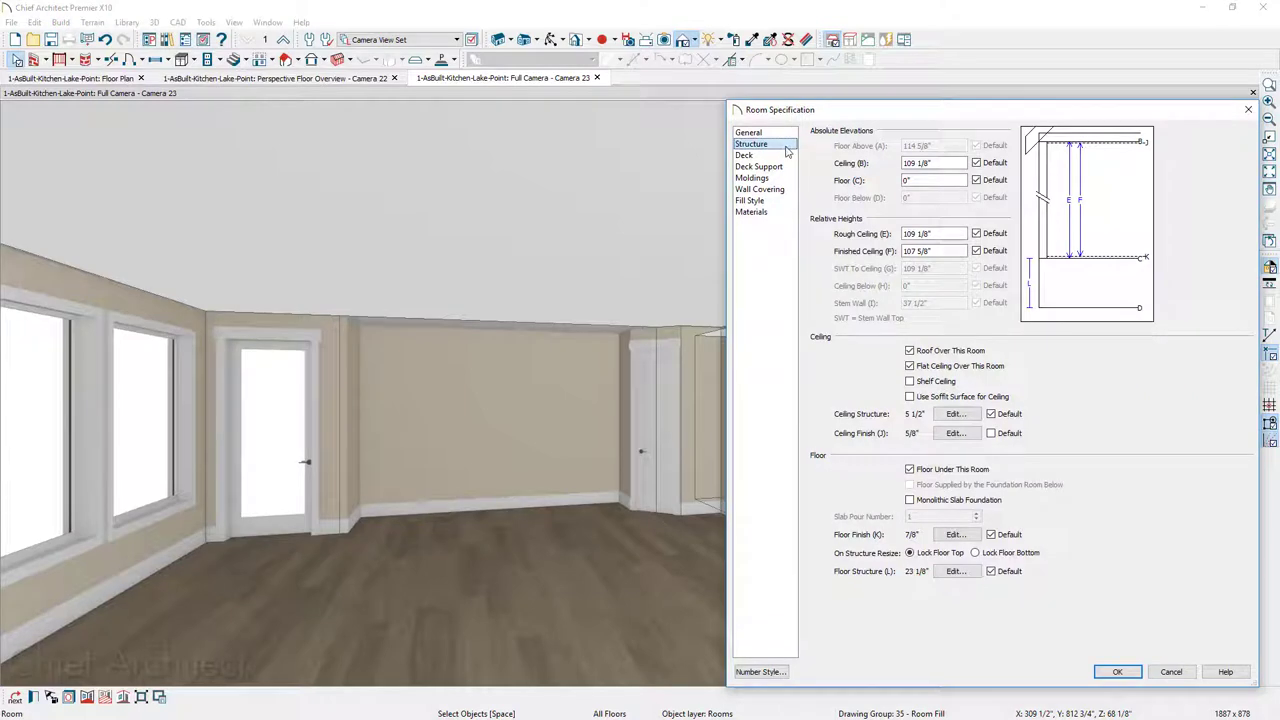
click(909, 366)
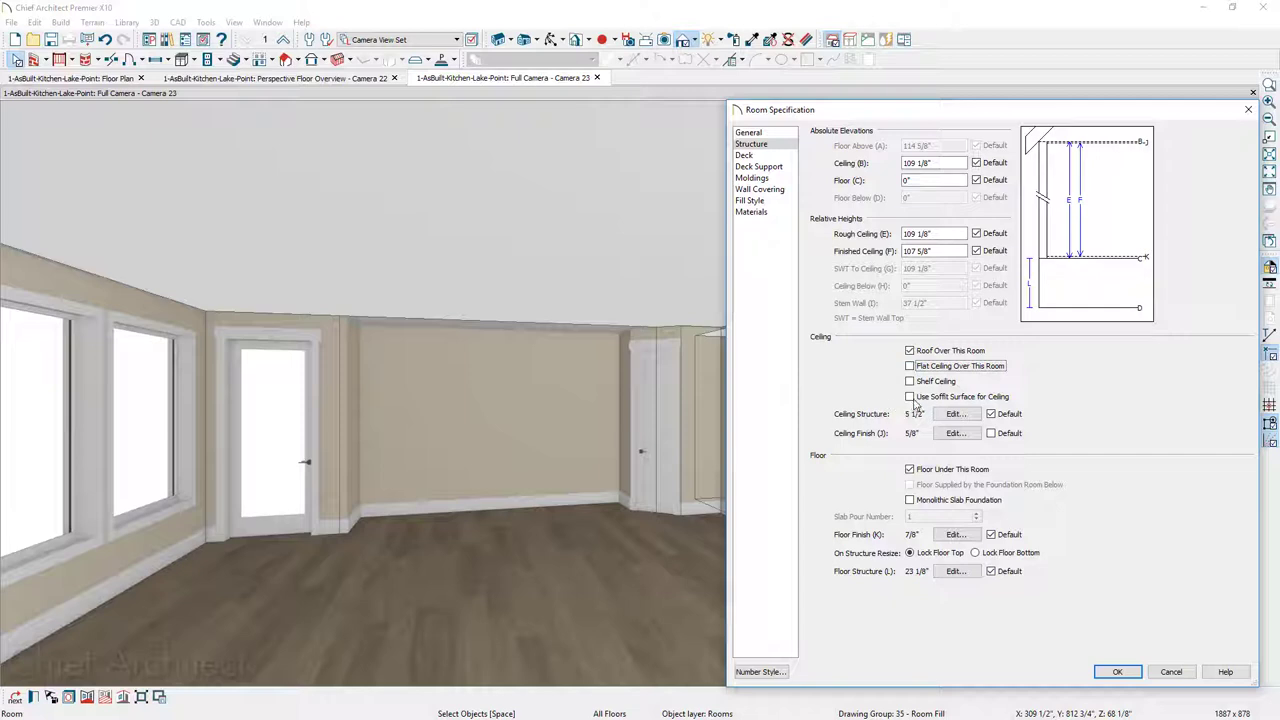
click(912, 398)
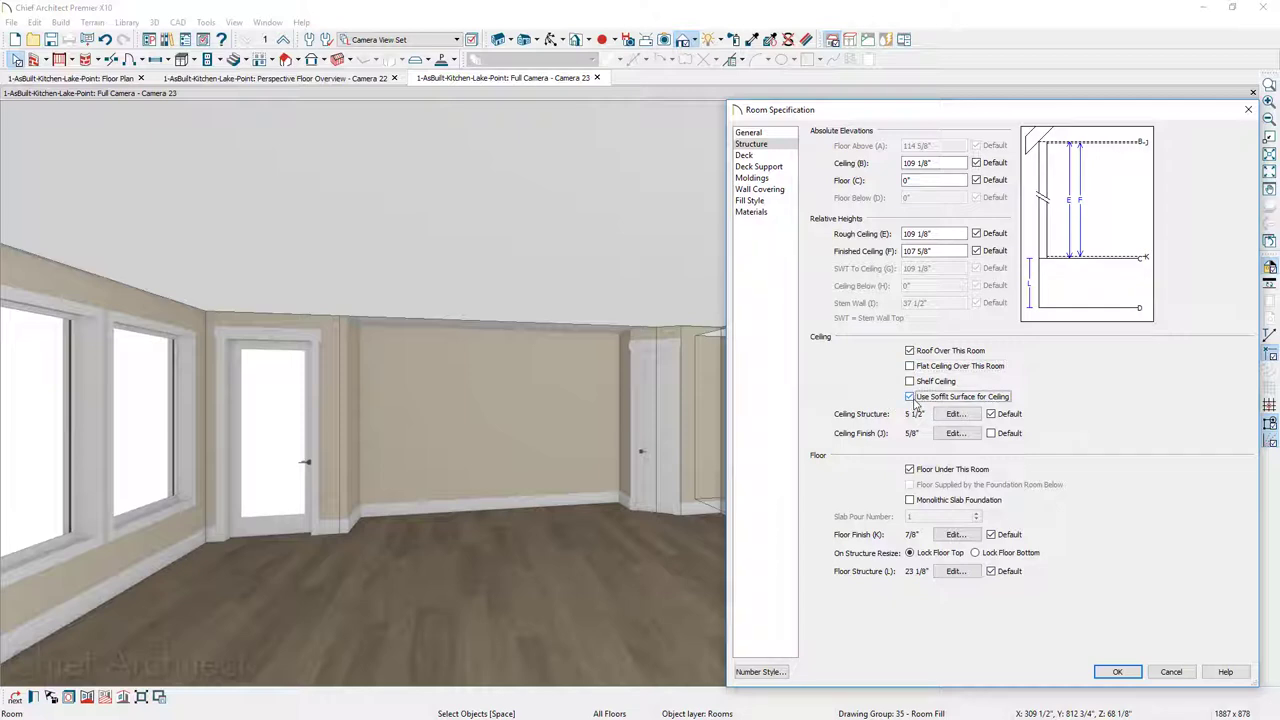
click(1115, 671)
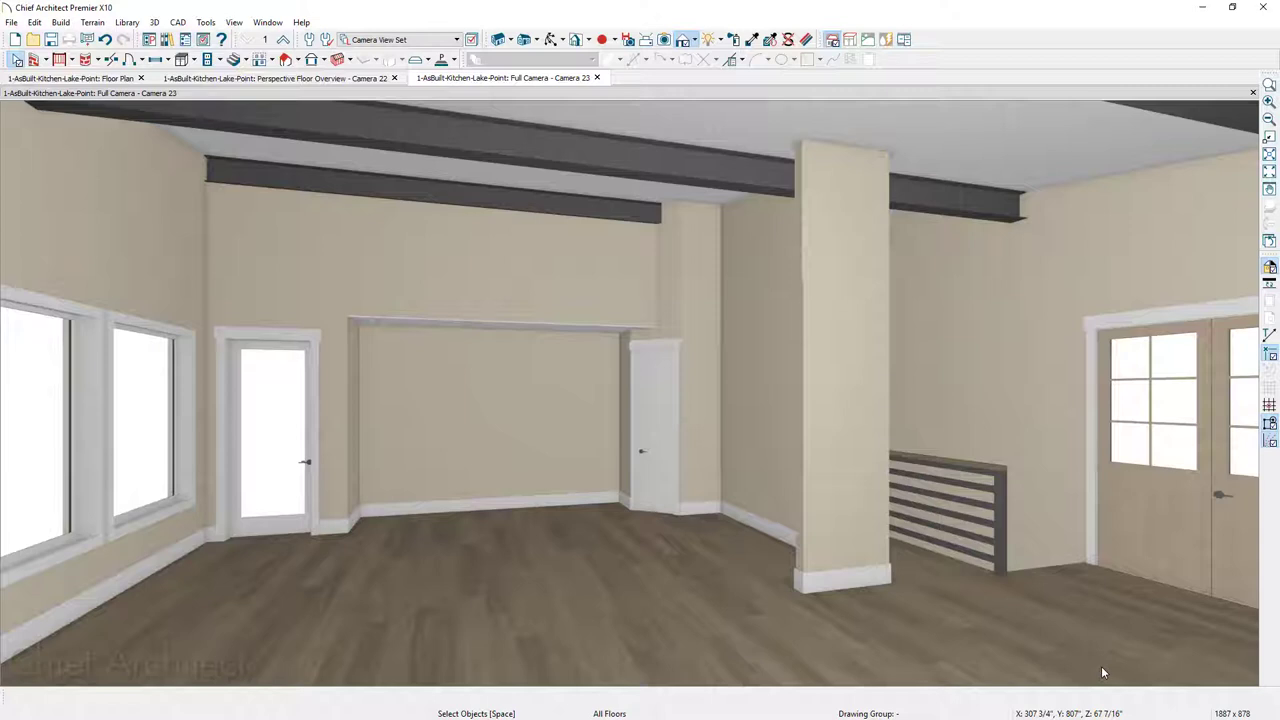
Apply the floor's Ash Hardwood-Moca-Double Tone material to the sloped ceiling with the Material Painter.
click(753, 39)
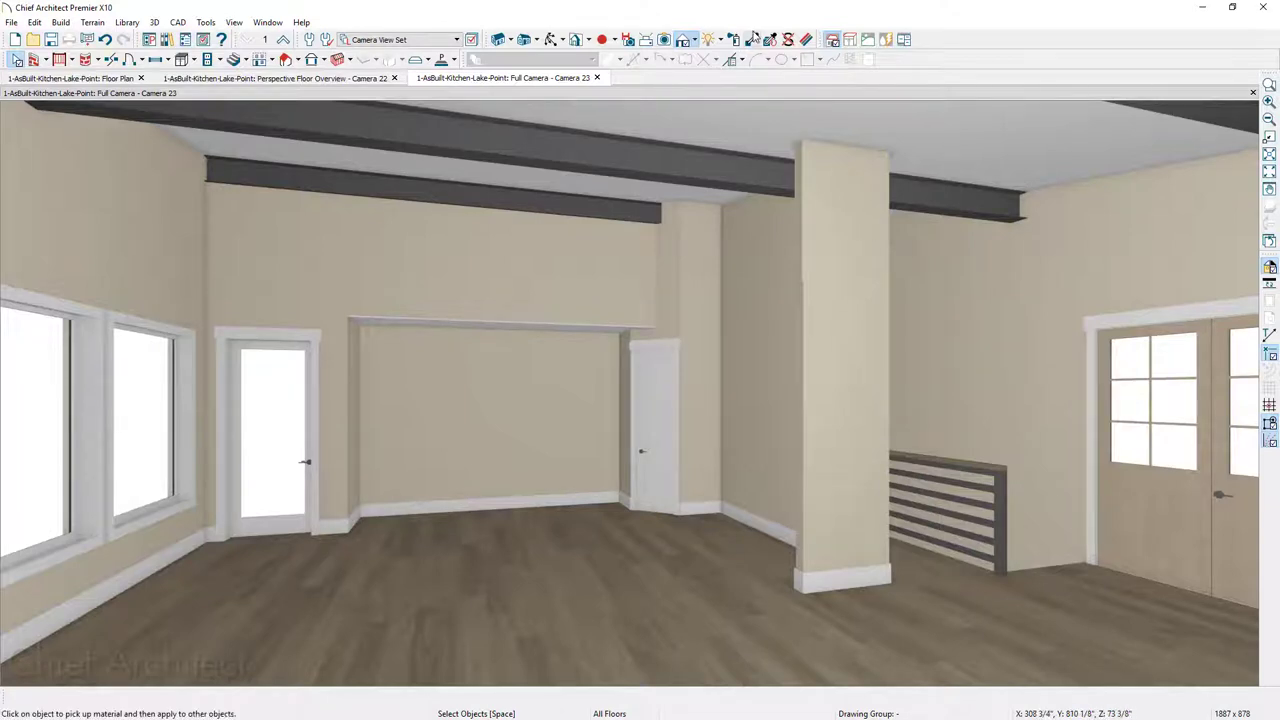
click(602, 540)
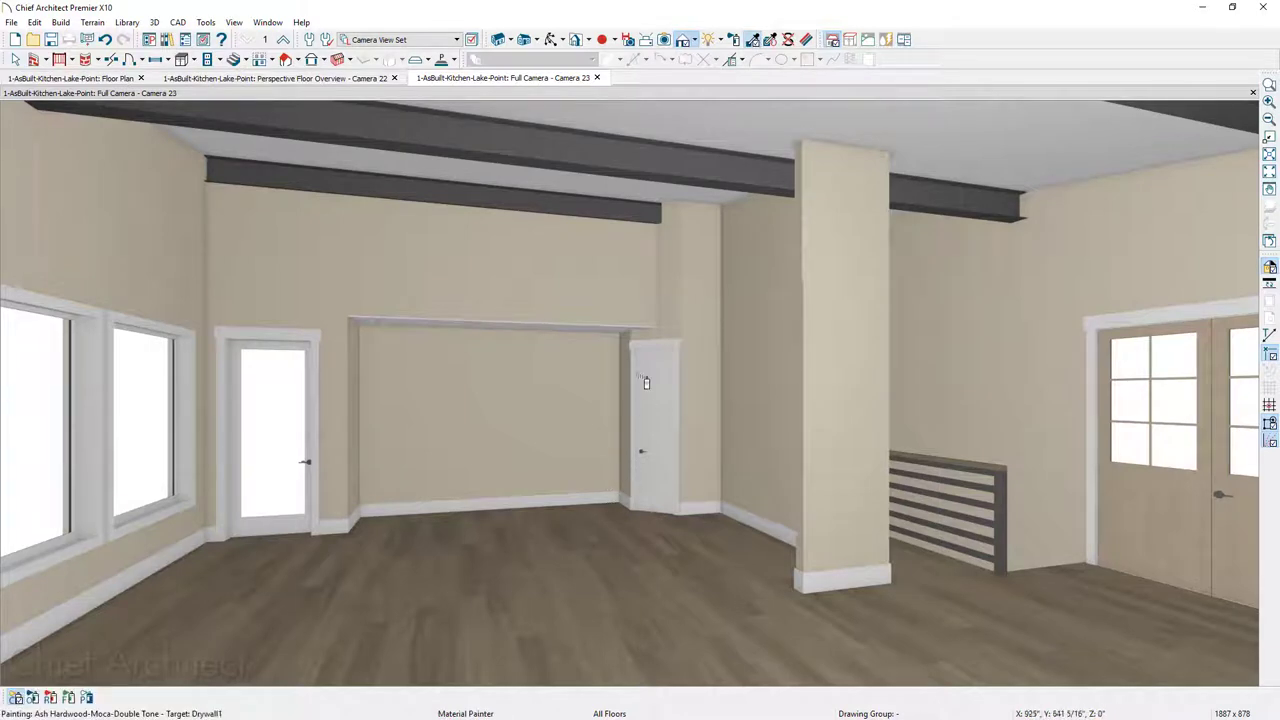
click(690, 134)
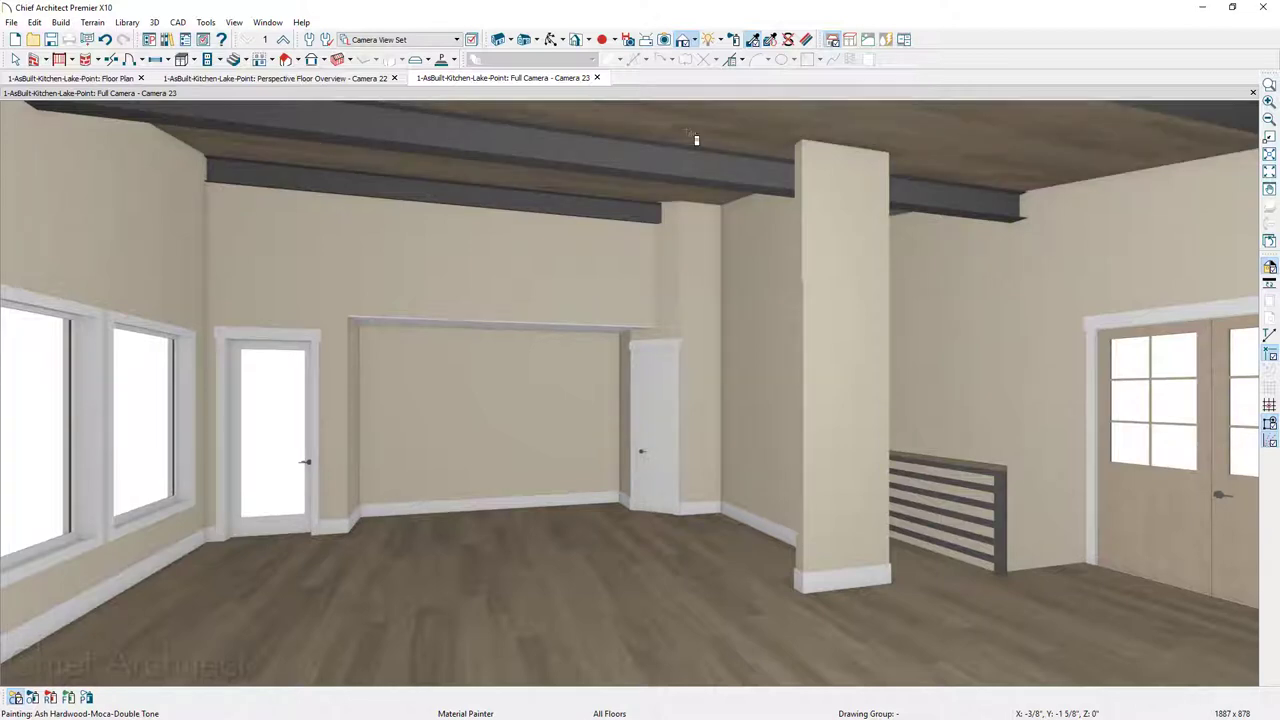
key(space)
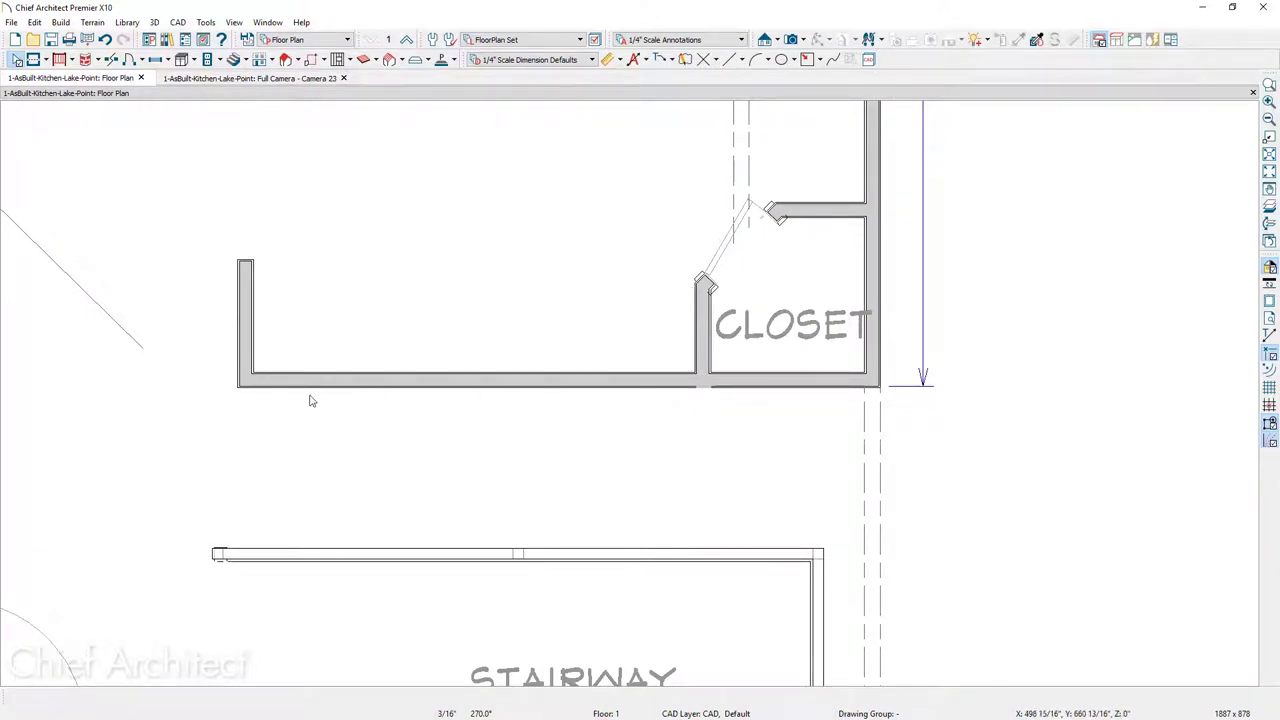
Break the long wall above the stairway at its junction with the closet's side wall.
click(111, 60)
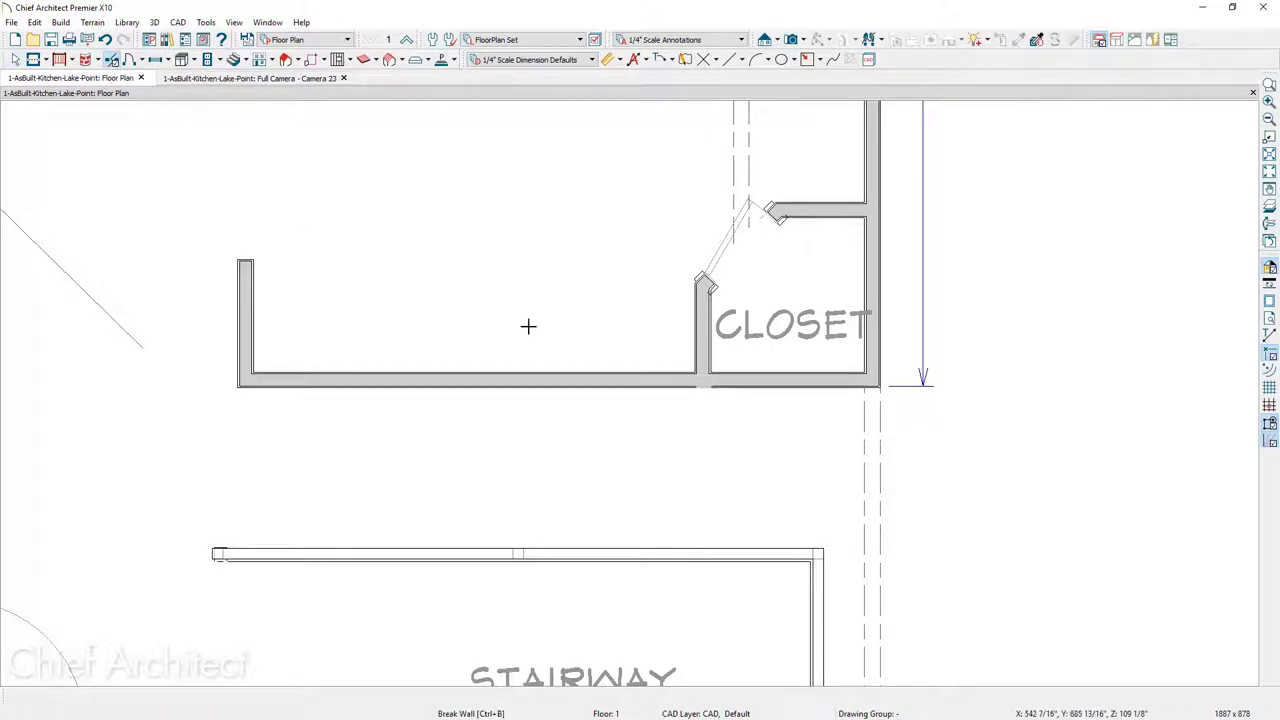
click(700, 385)
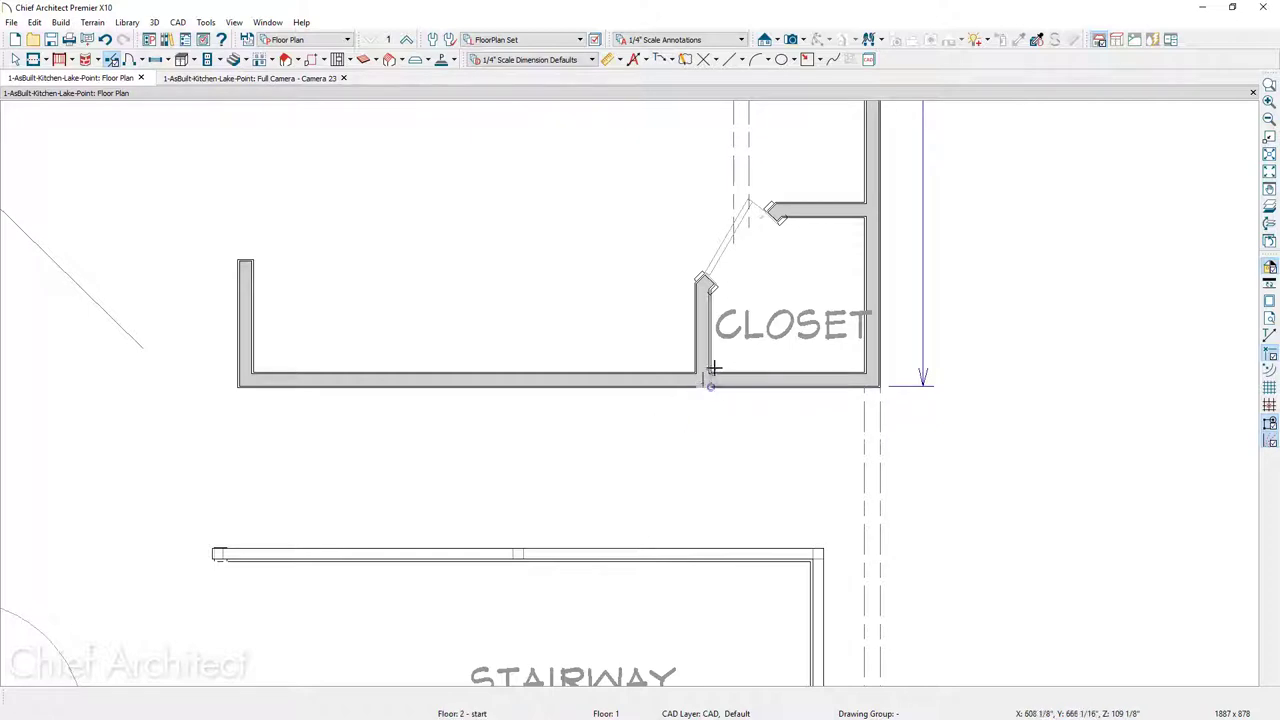
key(Escape)
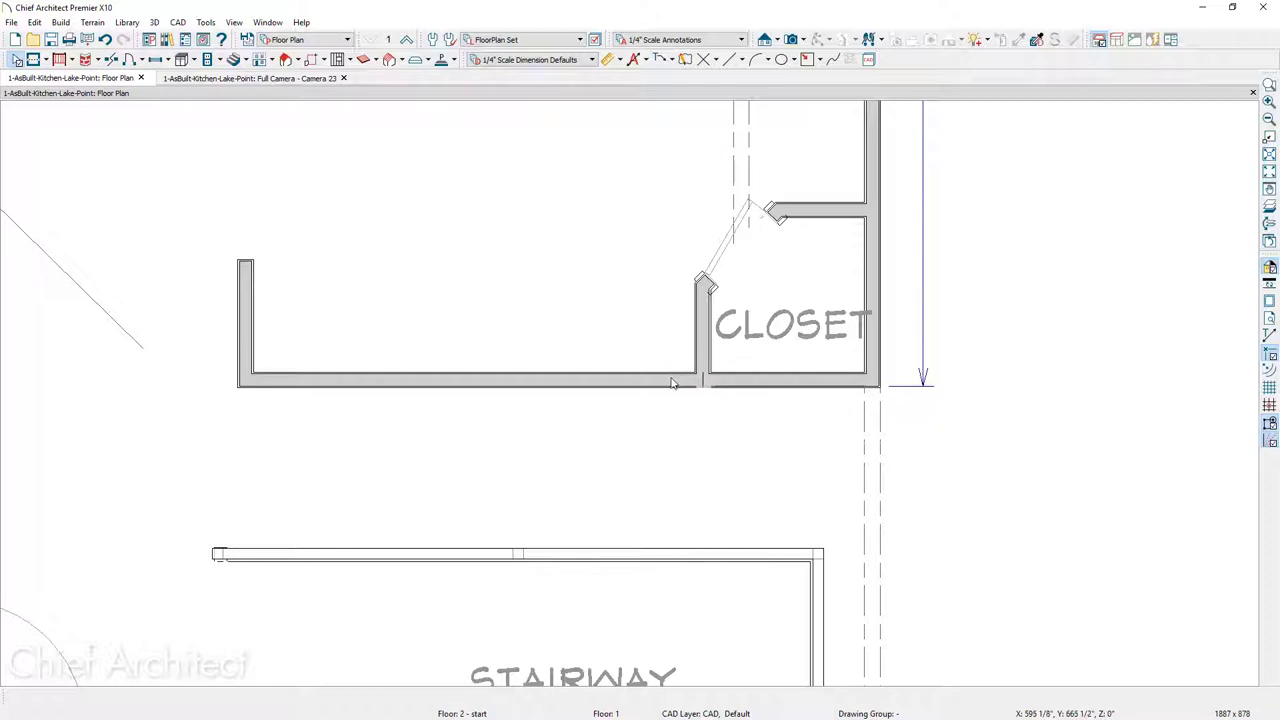
Convert the long wall above the stairway and the short wall at its free end into Solid railings.
click(672, 383)
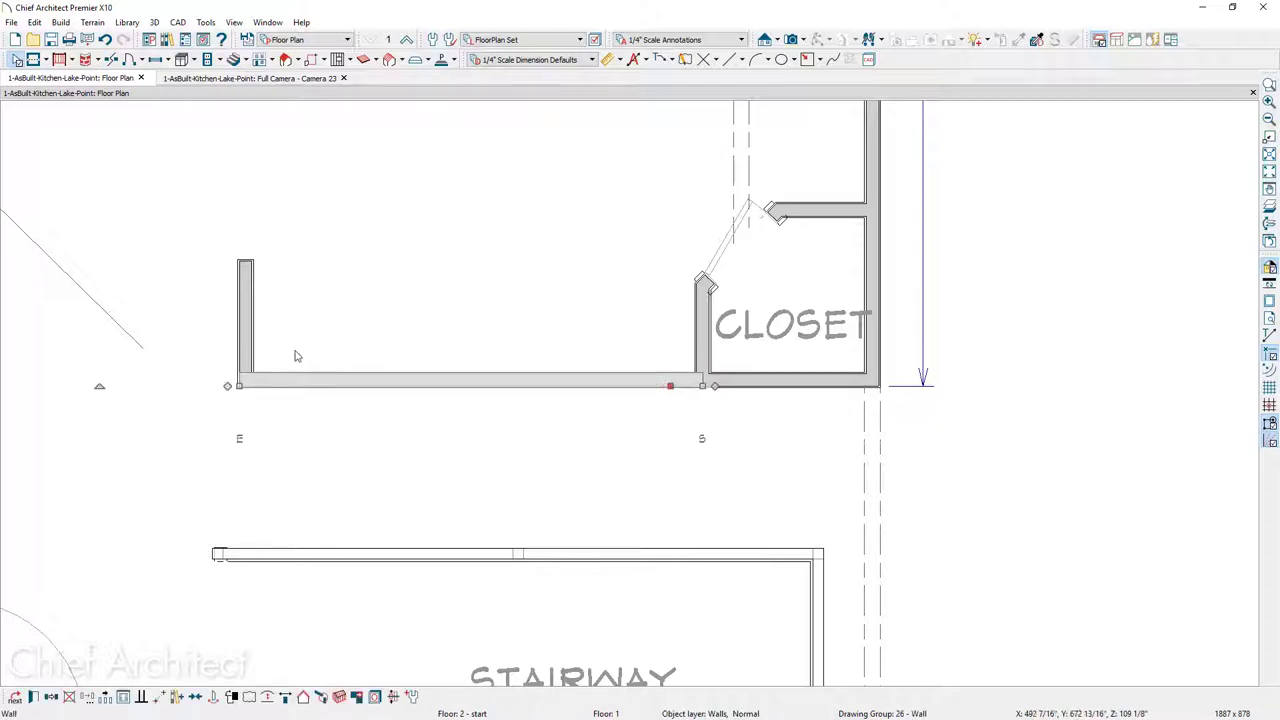
click(248, 349)
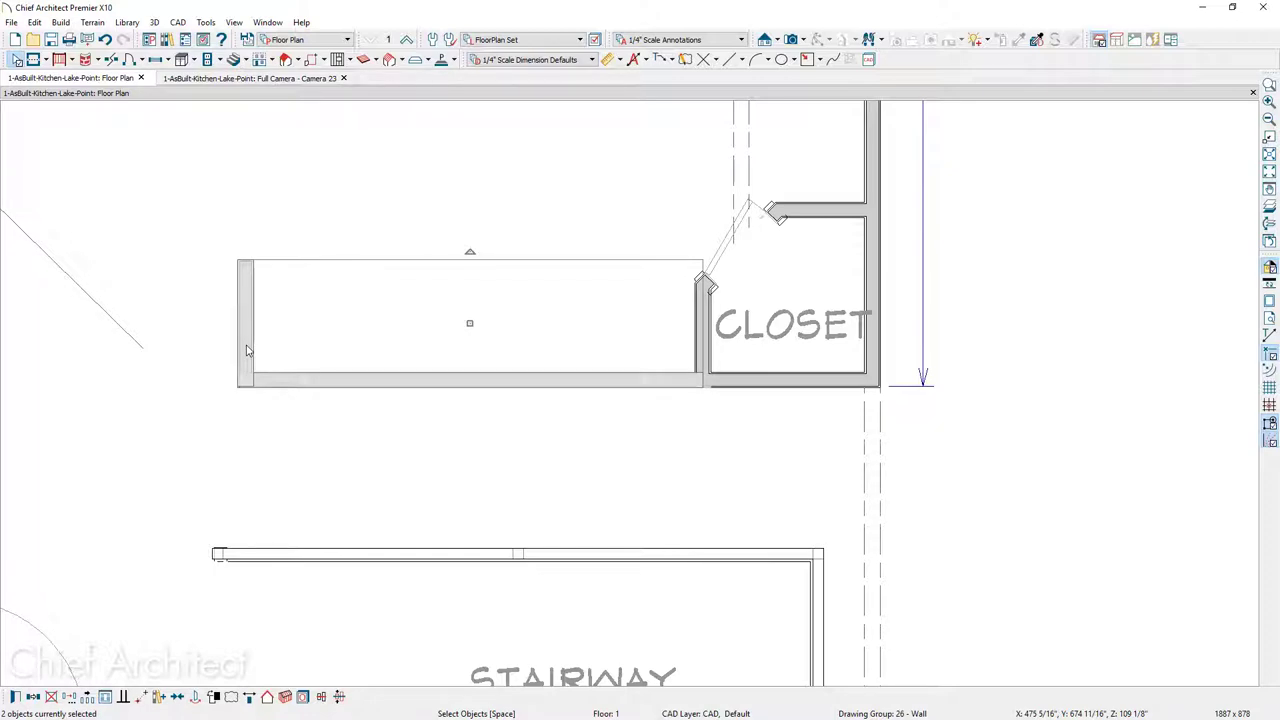
double_click(248, 349)
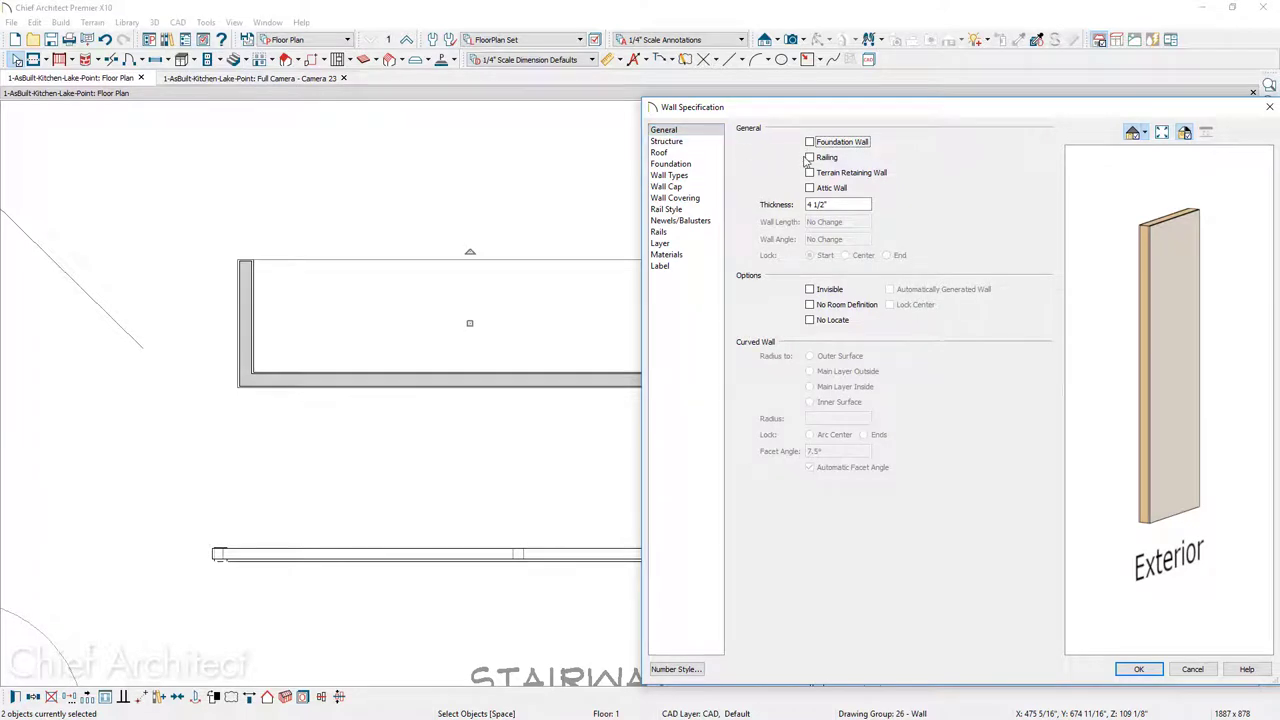
click(809, 158)
click(690, 209)
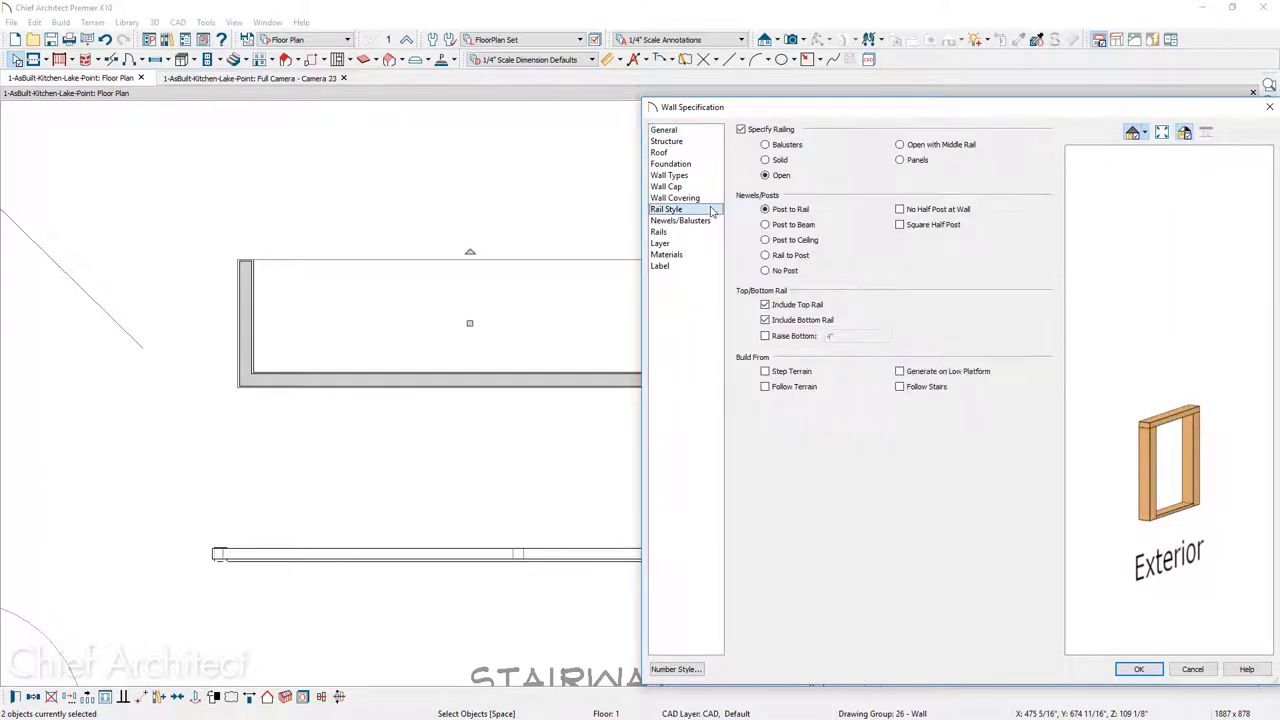
click(779, 161)
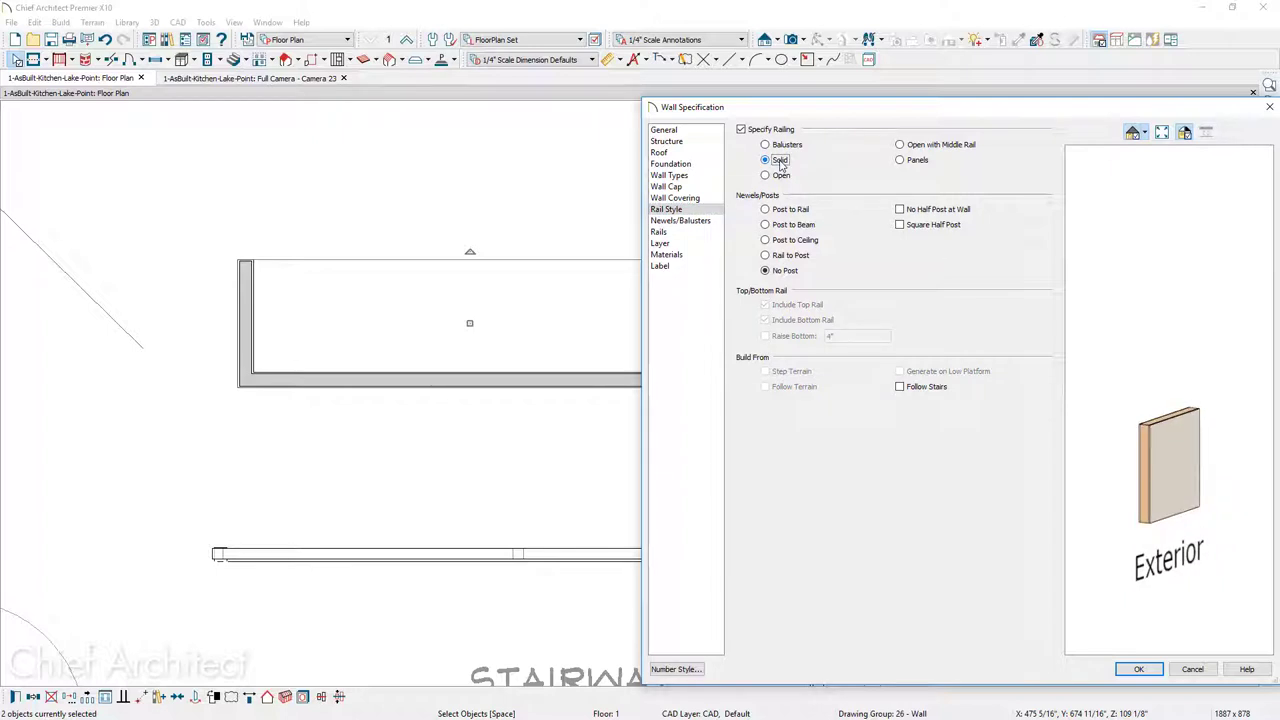
Set the railing height of both walls to 109 1/8".
click(690, 221)
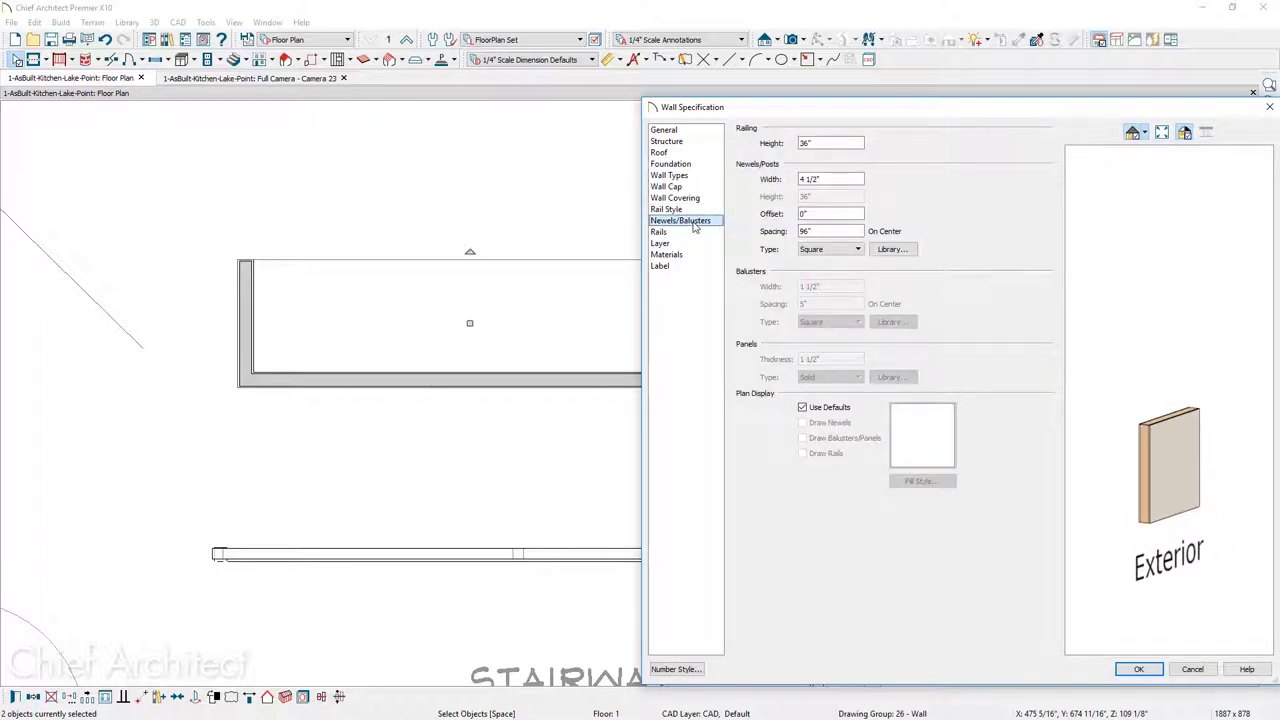
drag(800, 143, 863, 143)
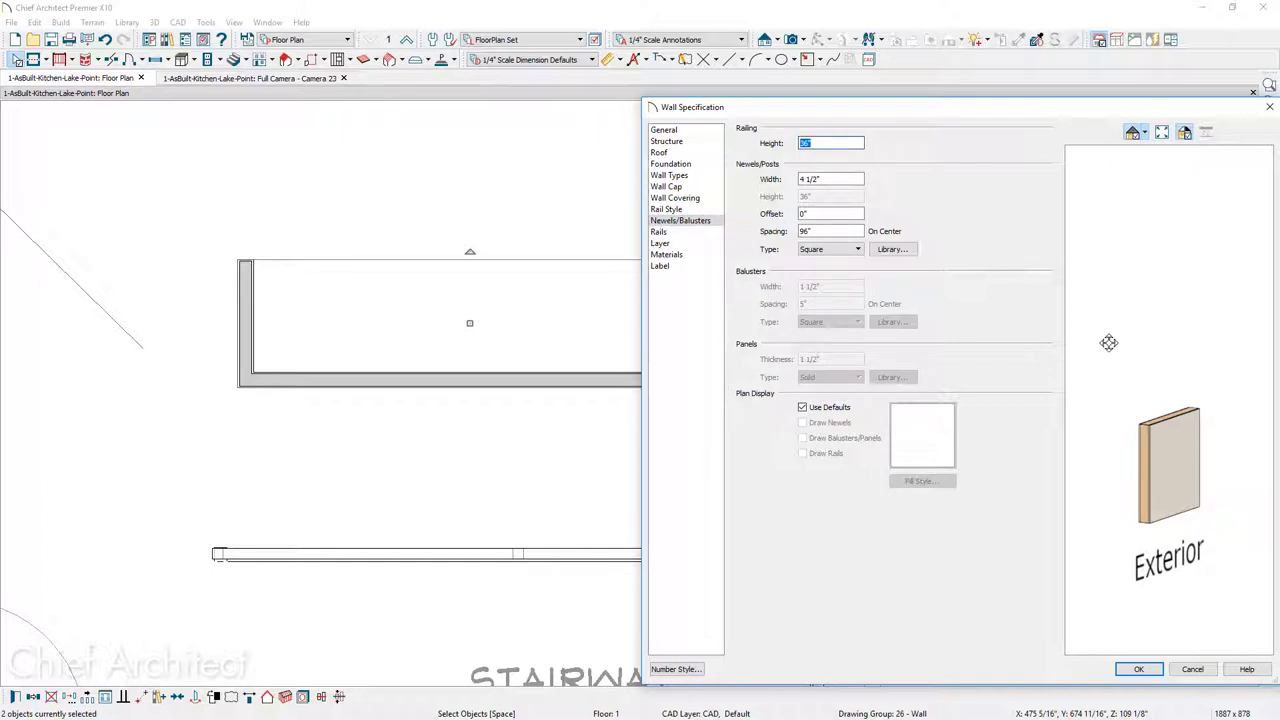
text(109.125)
key(Tab)
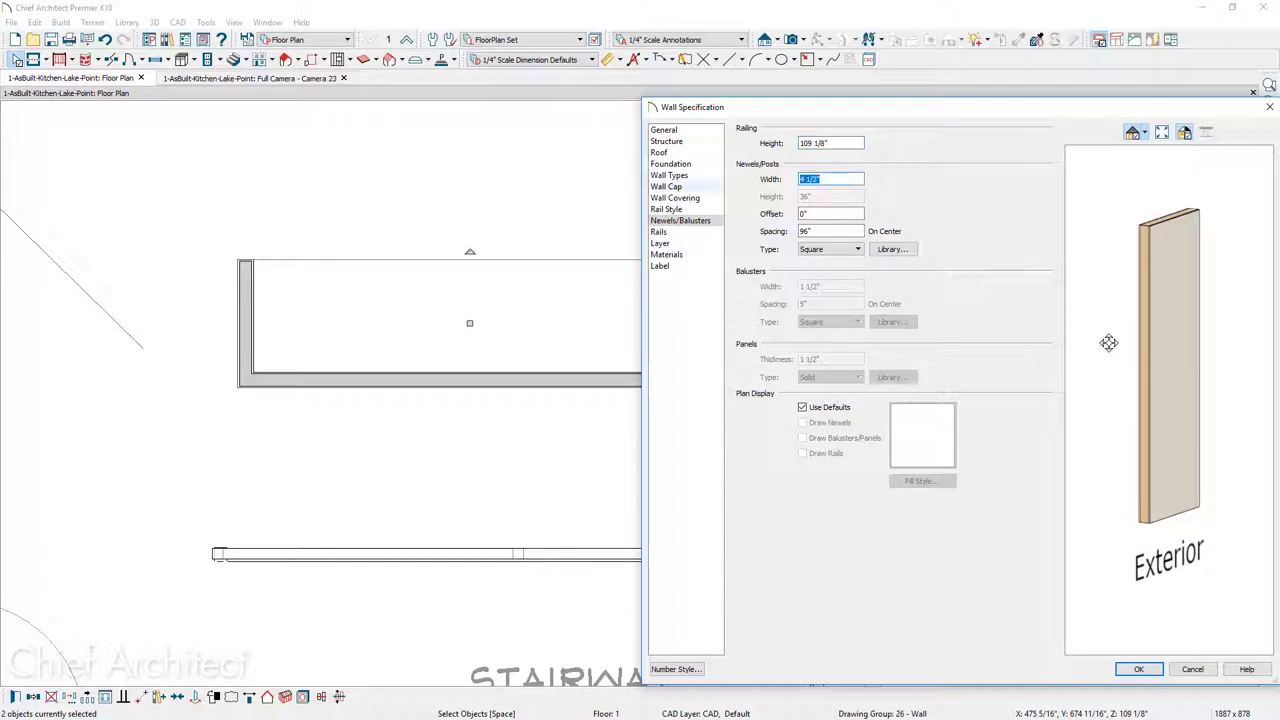
Add the CA-001 base molding profile as the wall cap for both railing walls.
click(700, 188)
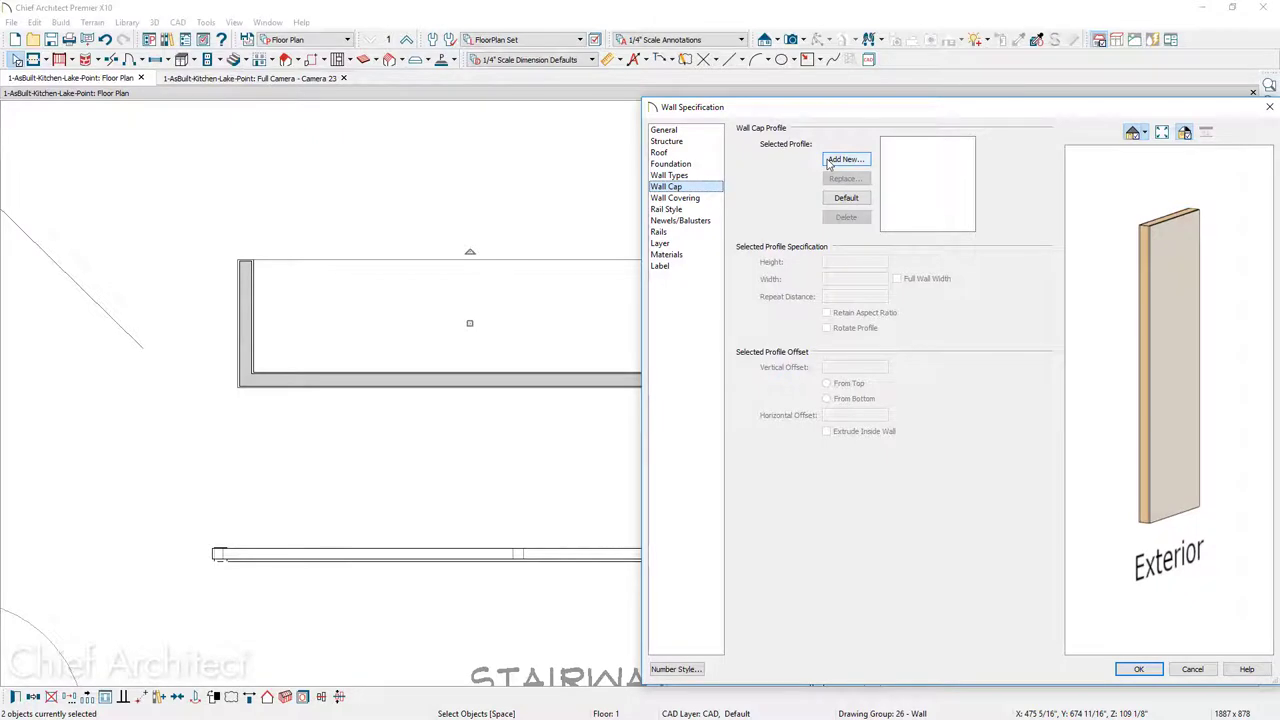
click(845, 160)
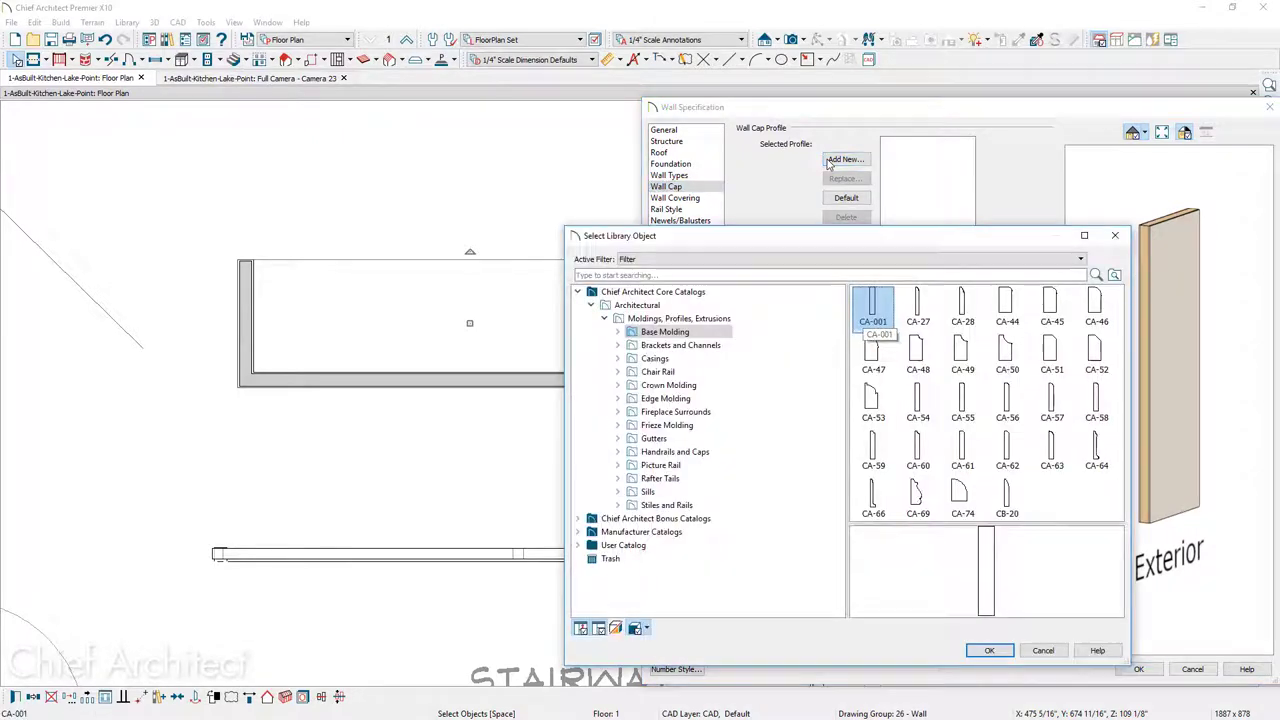
double_click(886, 302)
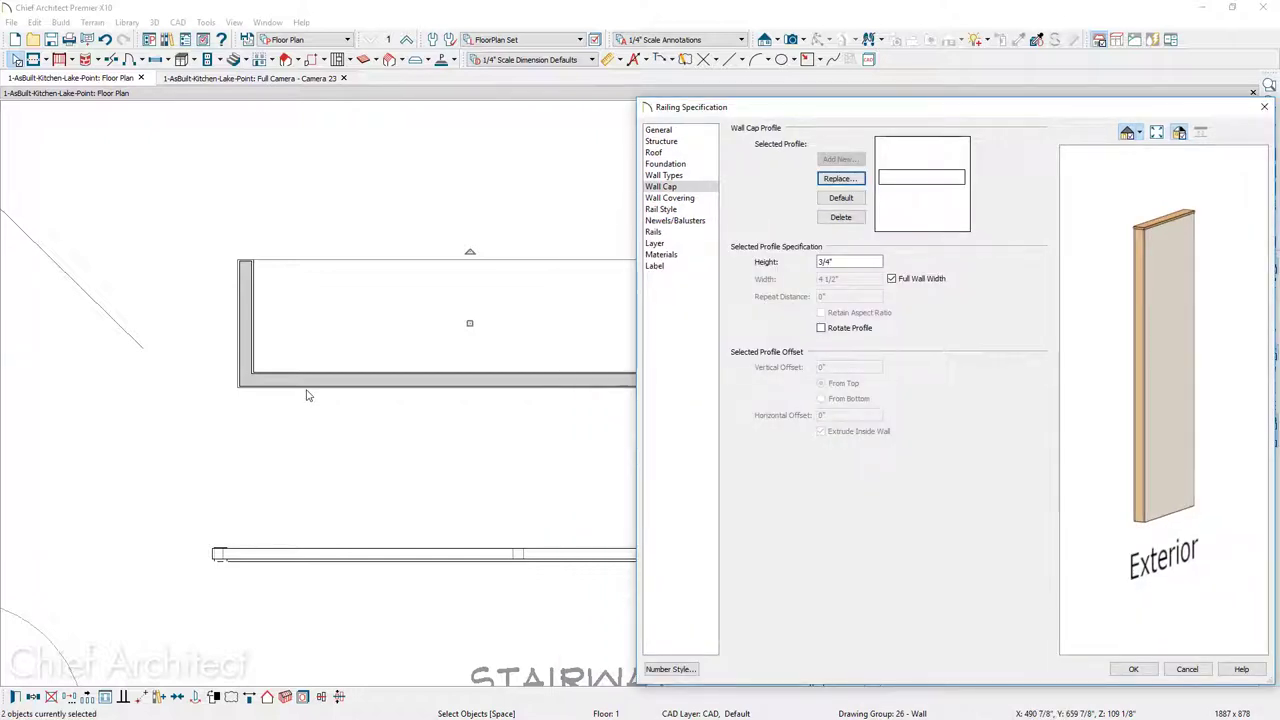
Copy the Interior-4 wall type for the railing walls and name the copy "Interior-4 -hAlf".
click(694, 176)
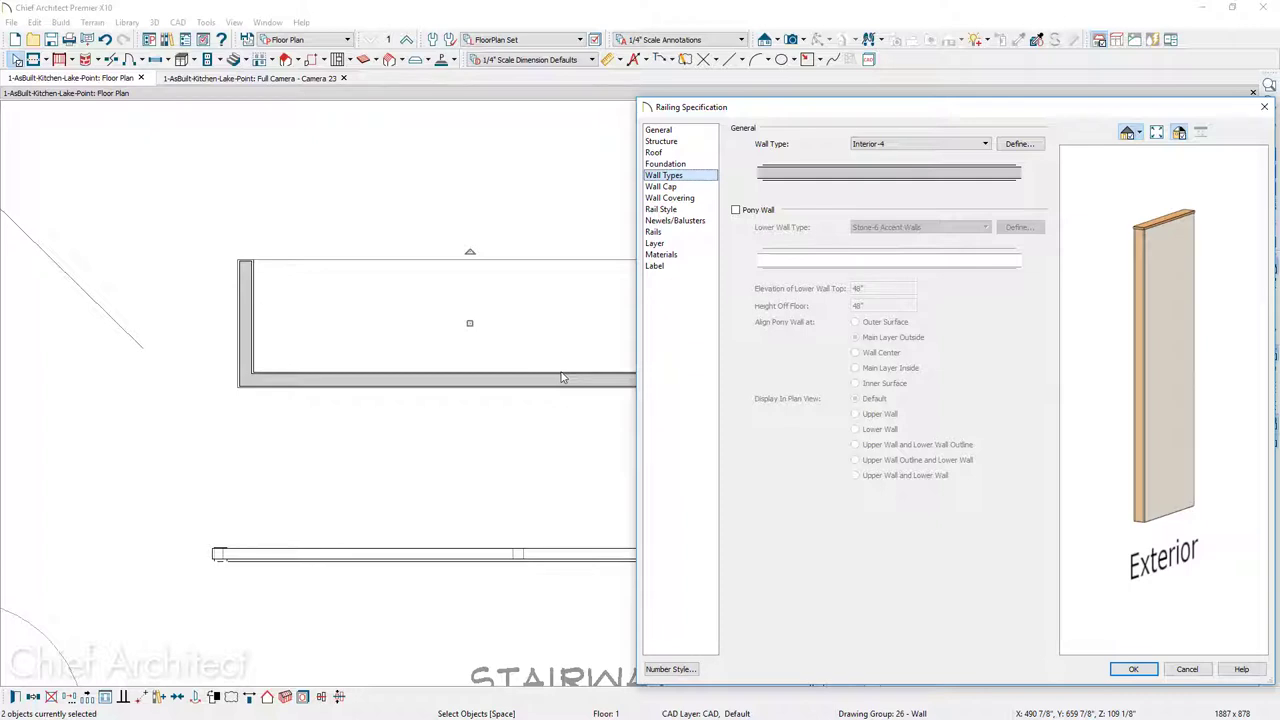
drag(809, 114, 343, 117)
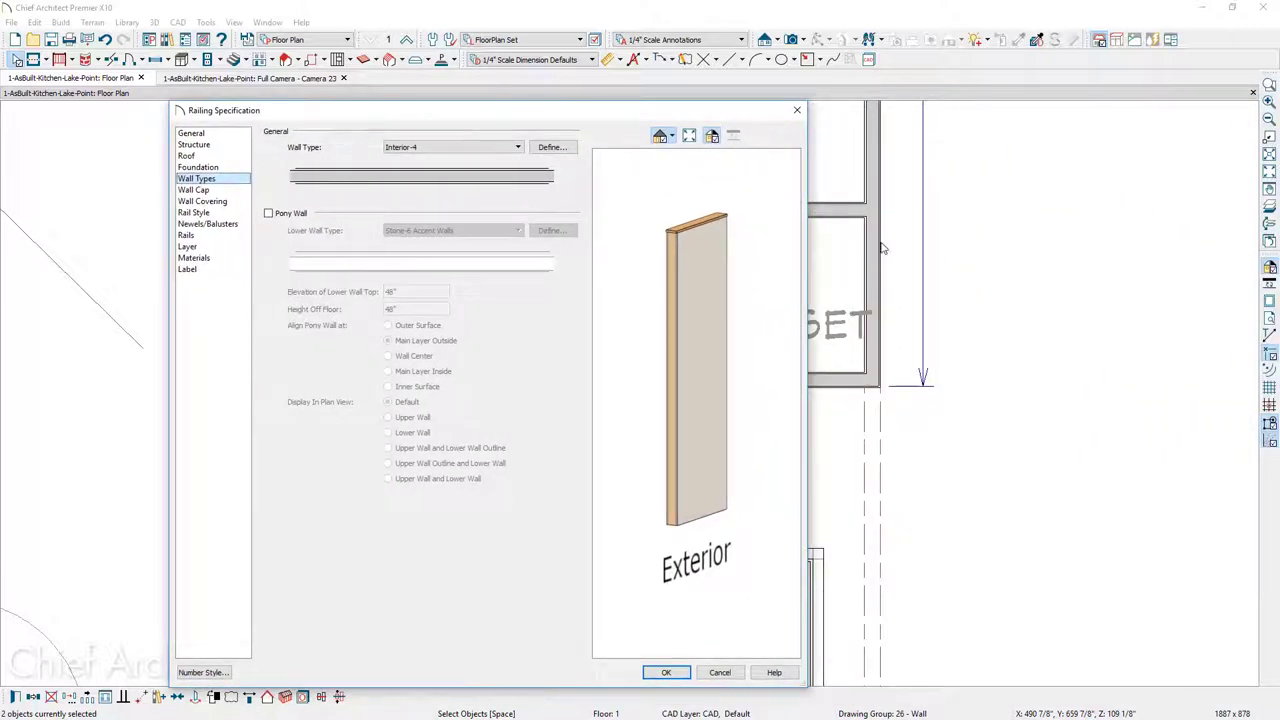
click(550, 148)
click(708, 104)
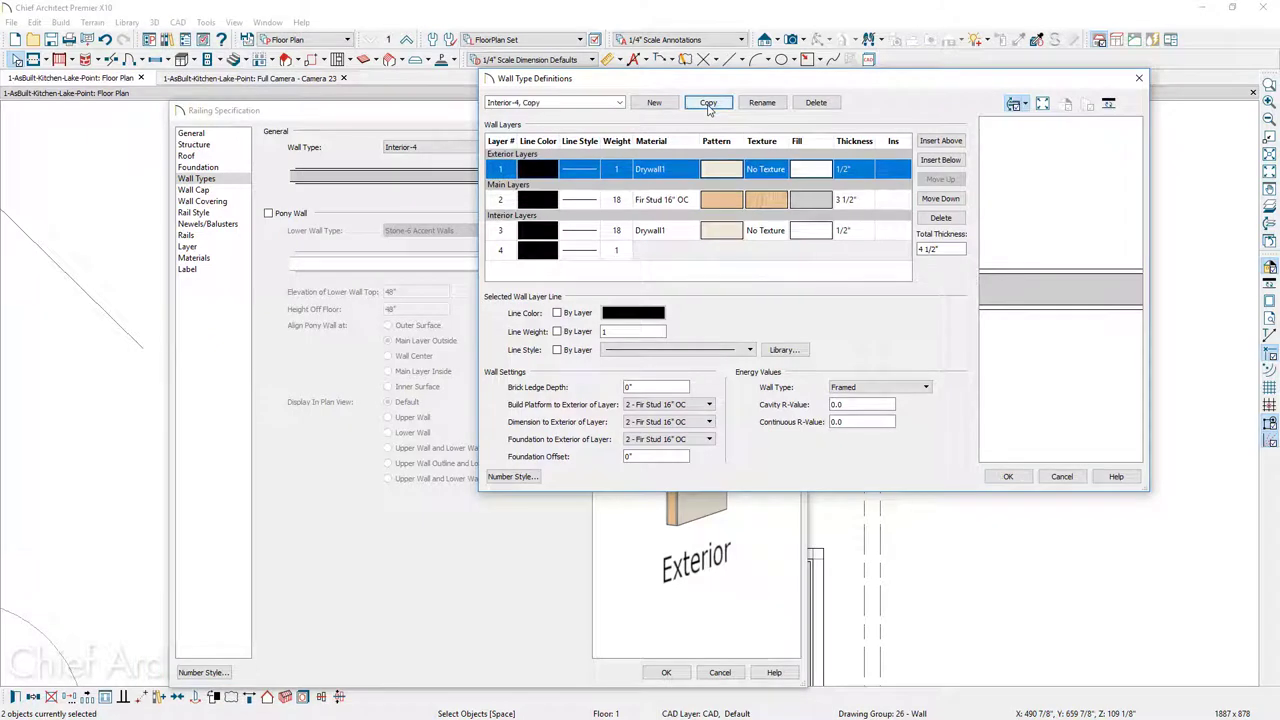
drag(519, 103, 552, 103)
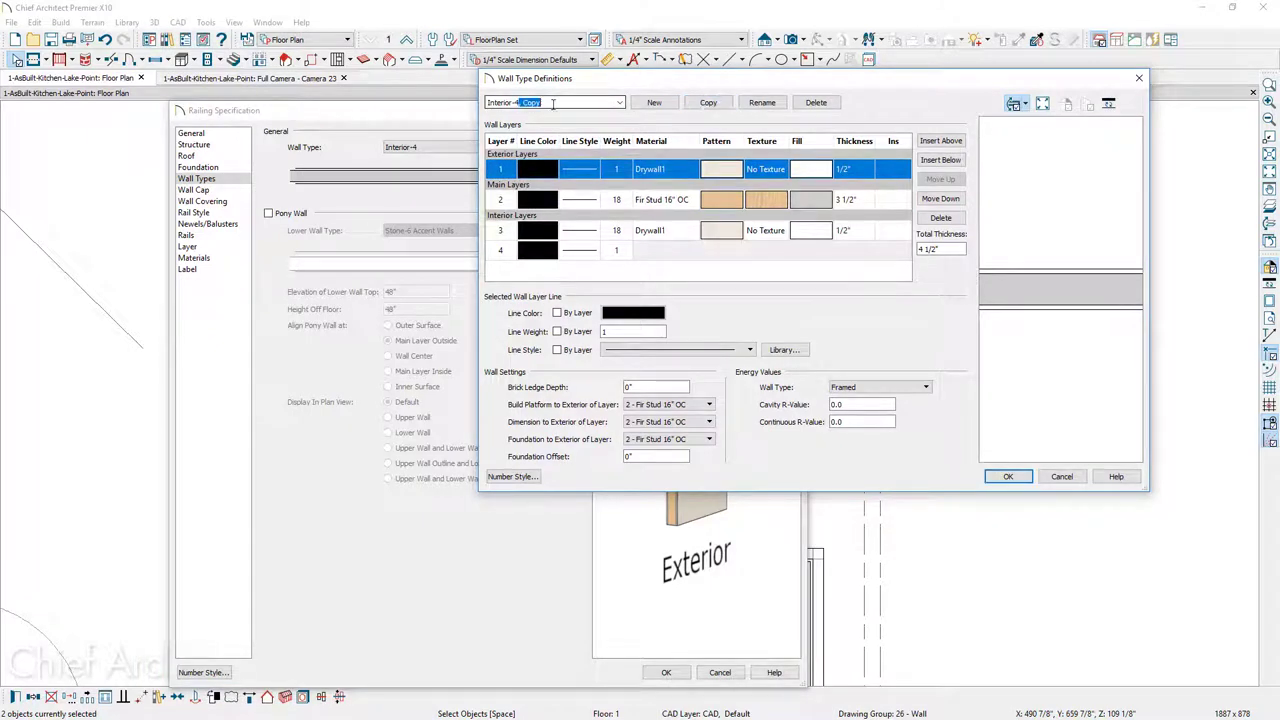
text(-hAlf)
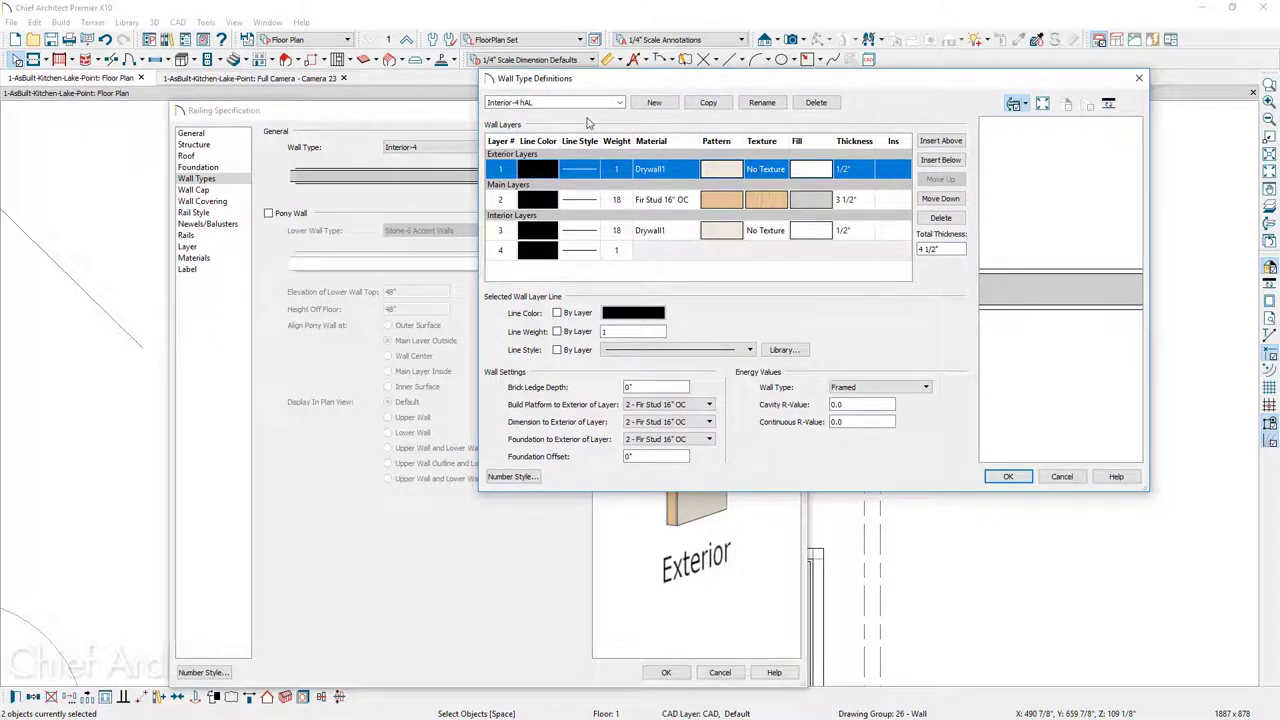
Give the new wall type's Fir Stud main layer an Angle Hatch fill and view the half walls in the camera view.
click(822, 205)
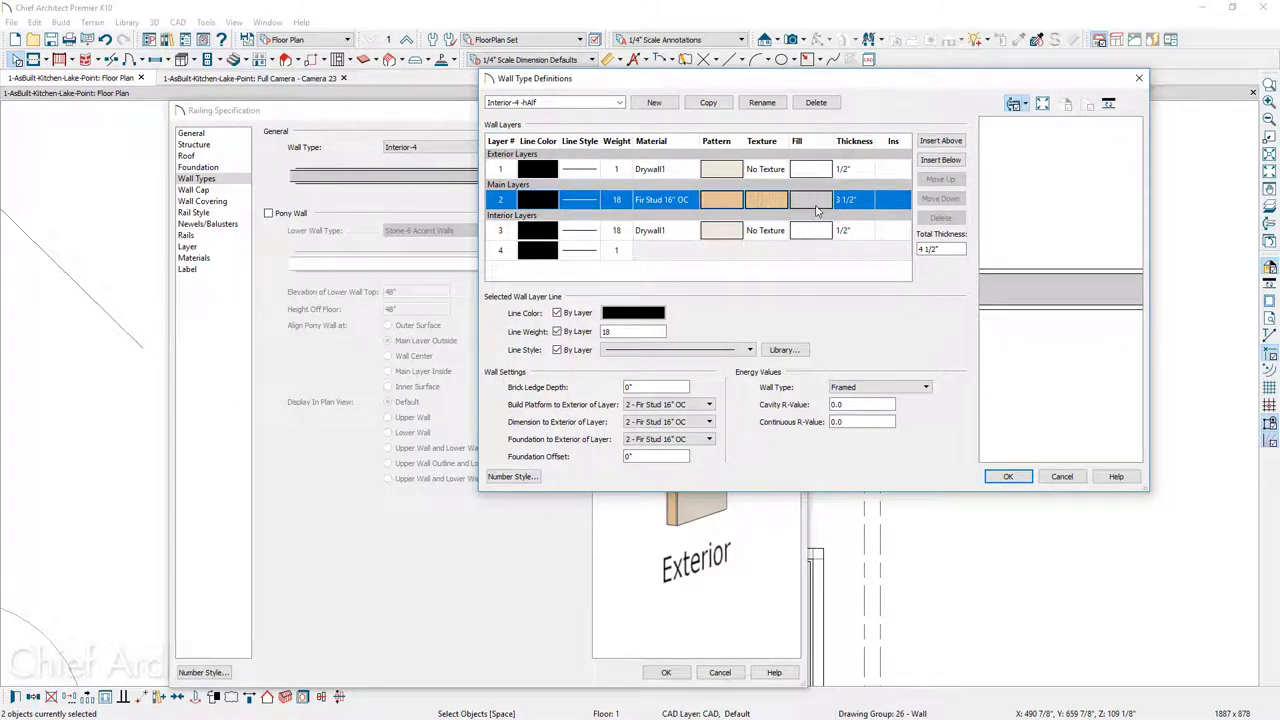
double_click(816, 209)
click(810, 308)
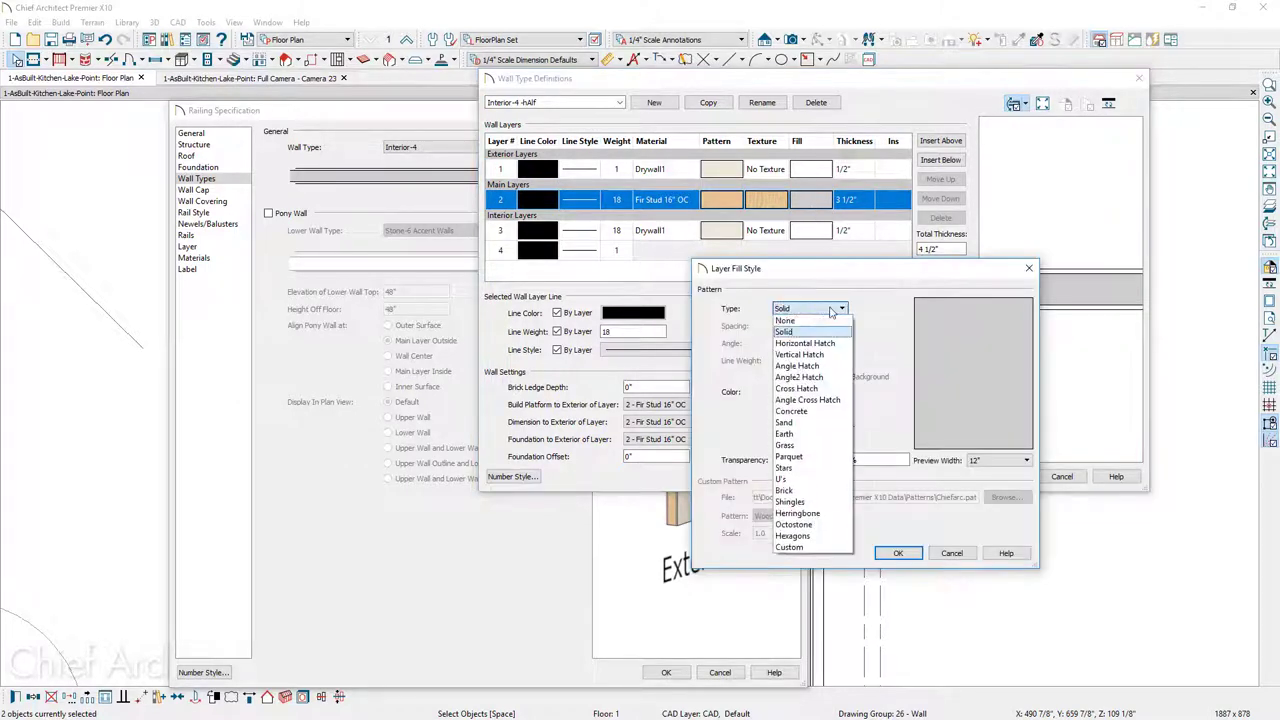
click(827, 368)
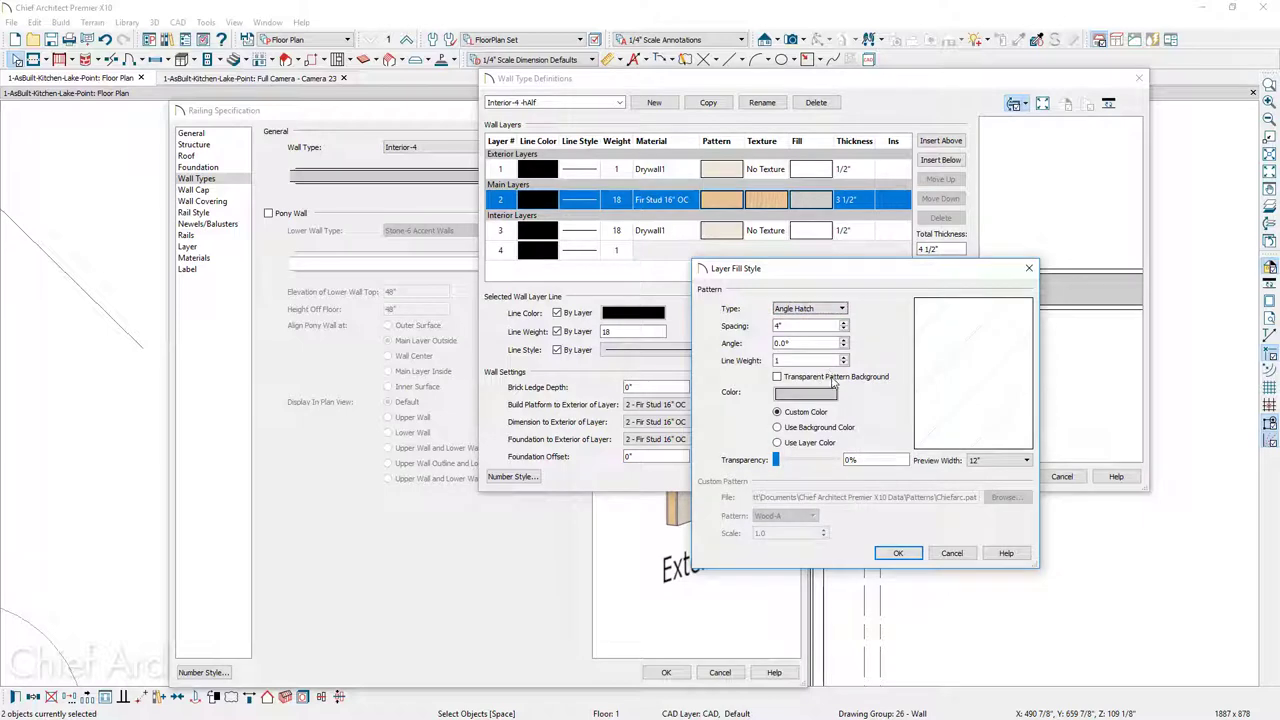
click(893, 553)
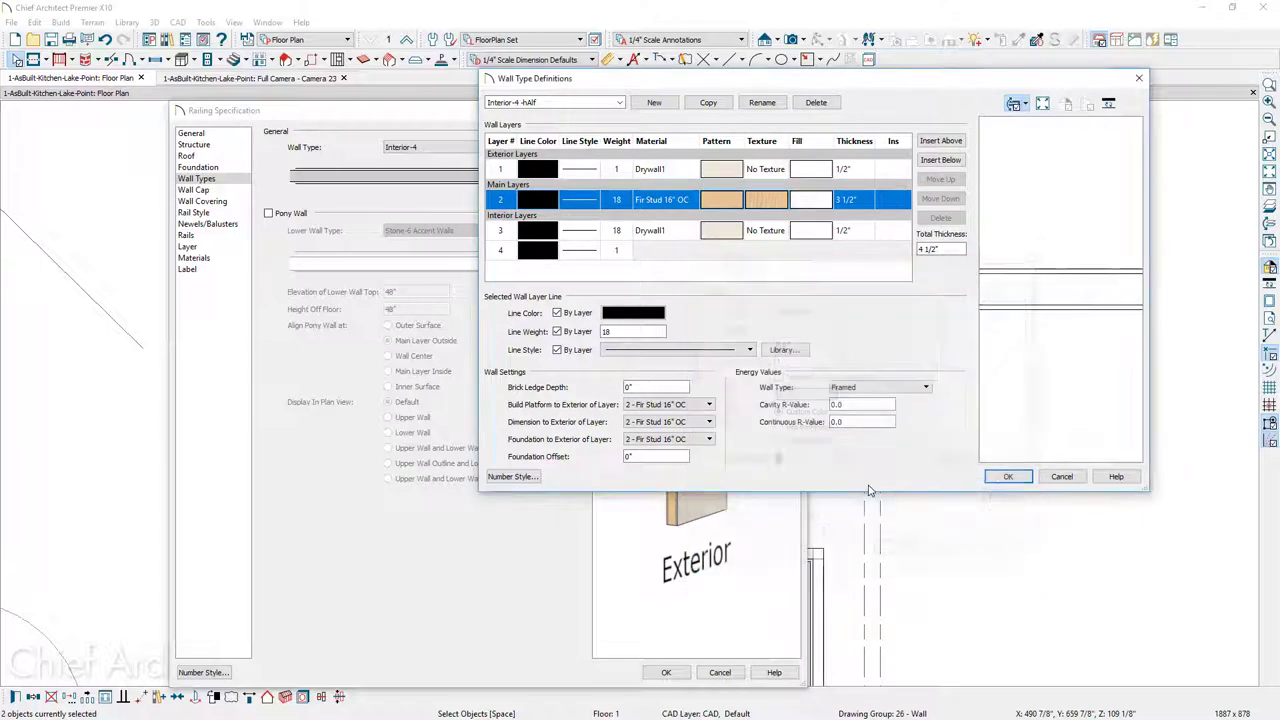
click(999, 479)
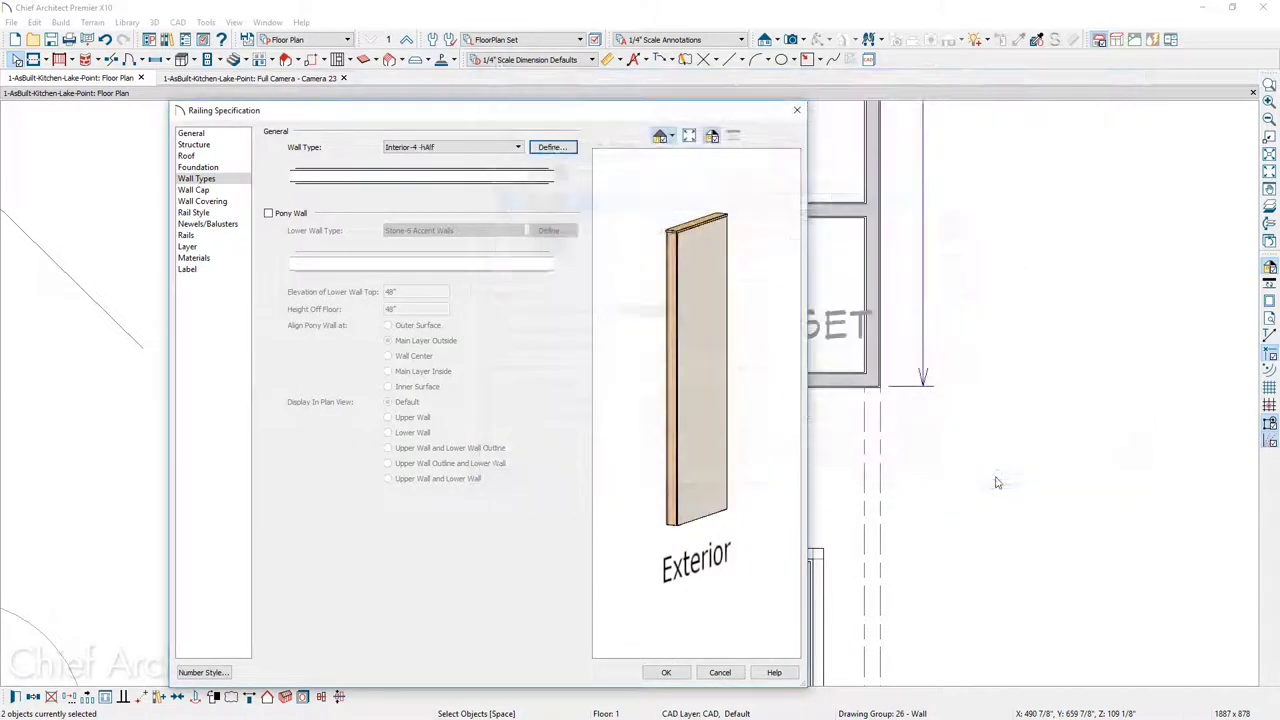
click(680, 676)
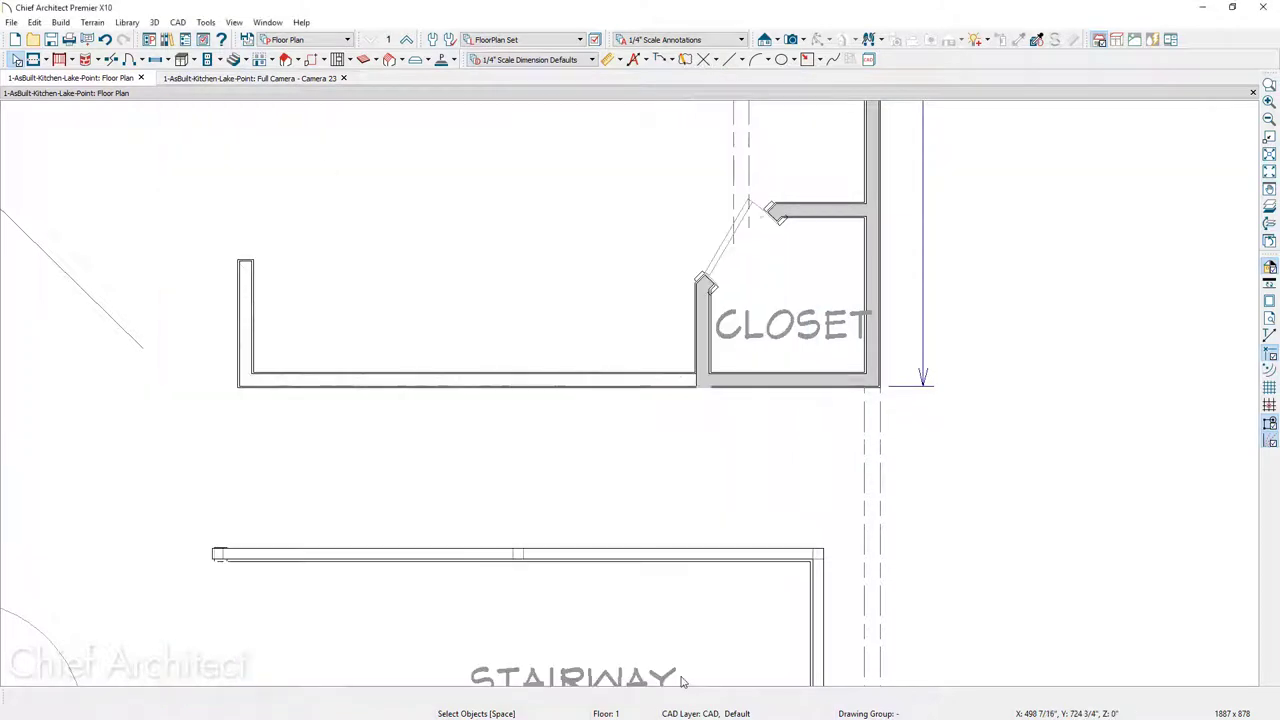
click(293, 80)
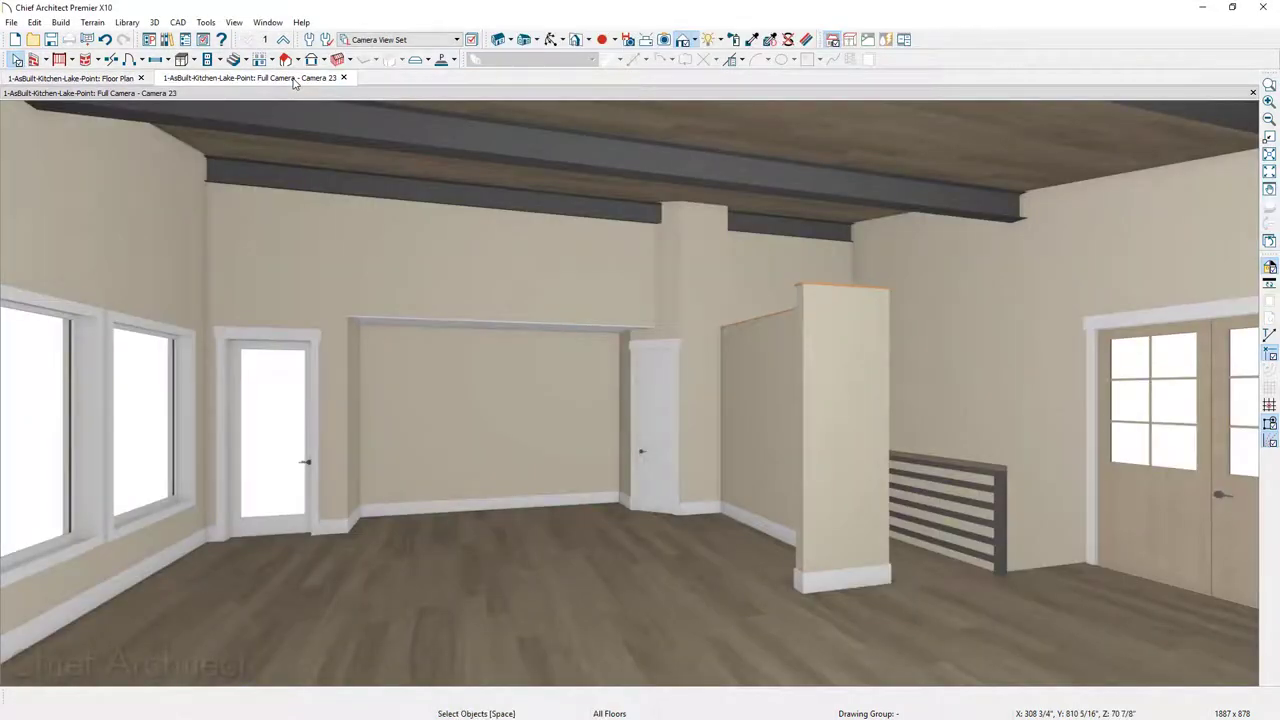
scroll(763, 400, up, 3)
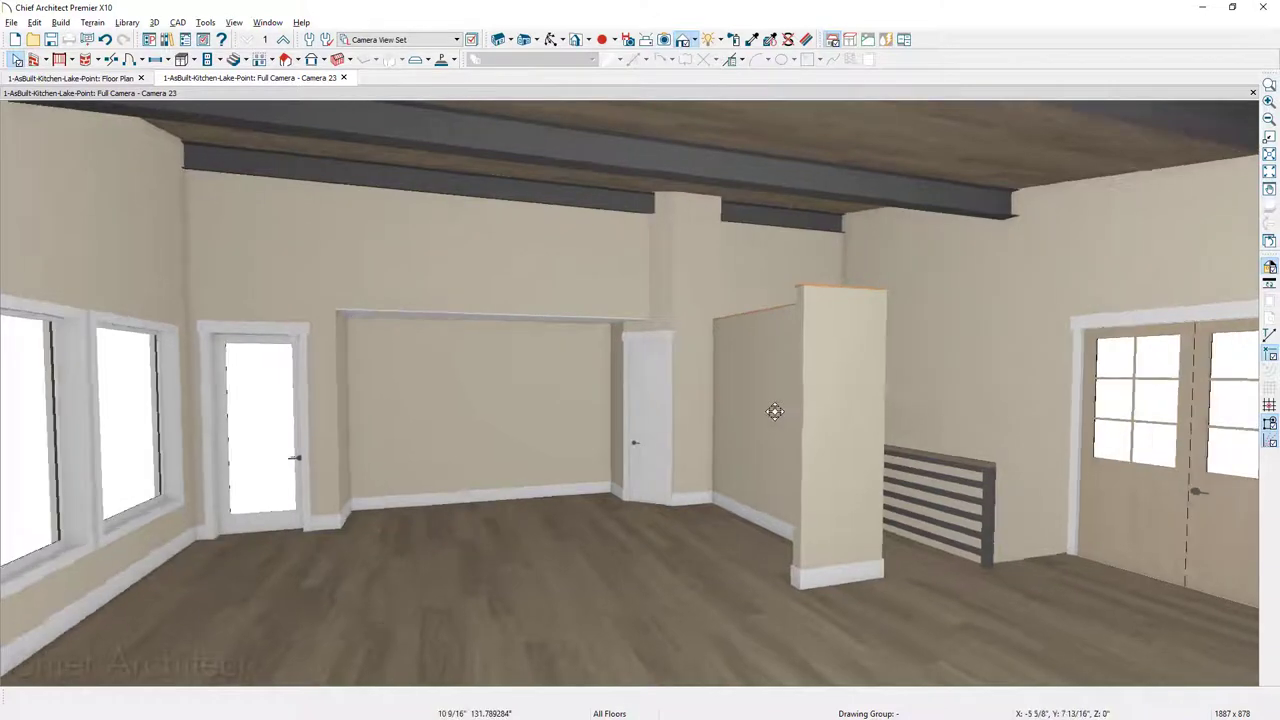
scroll(785, 421, up, 3)
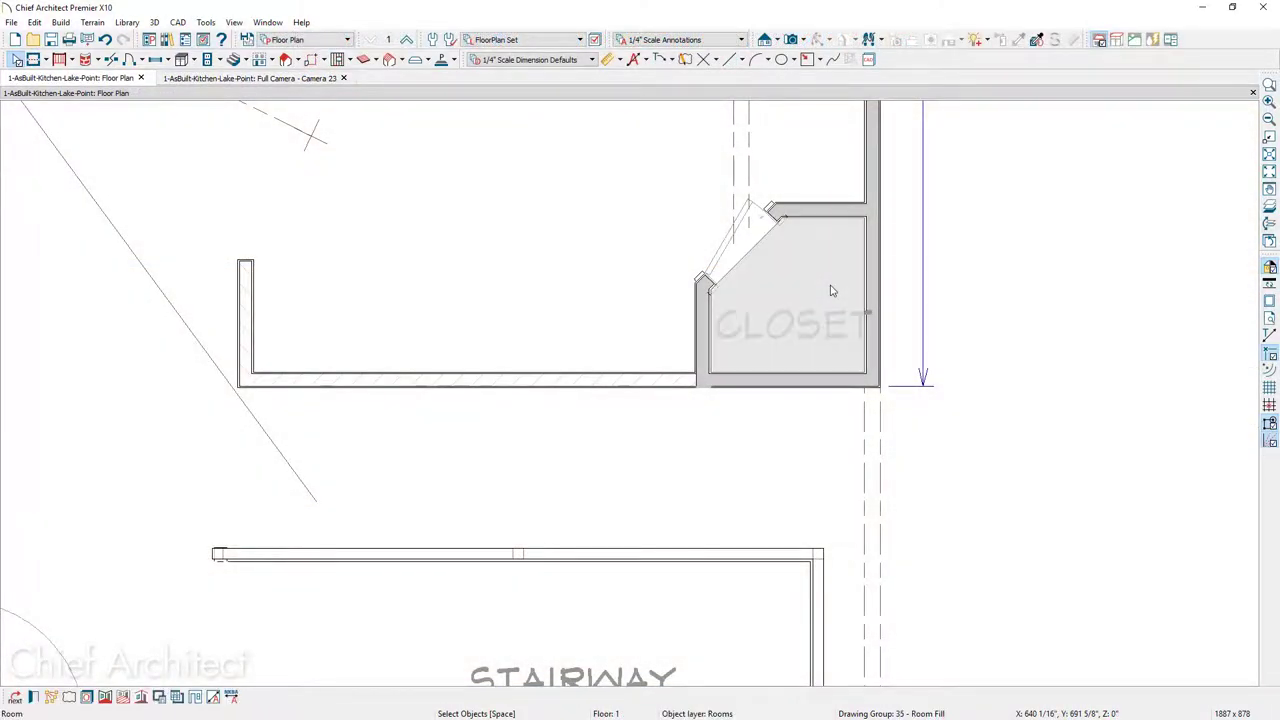
Change the closet's room type to Kitchen and name the room "Pantry".
double_click(830, 291)
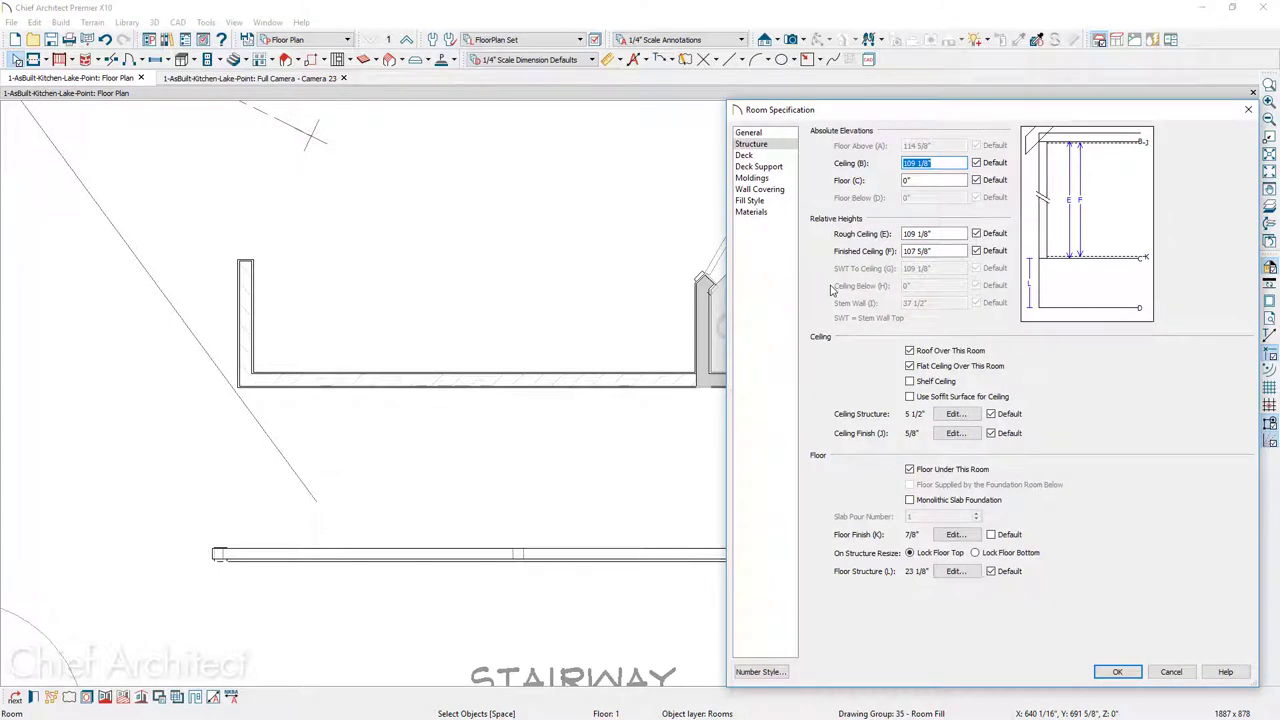
click(748, 132)
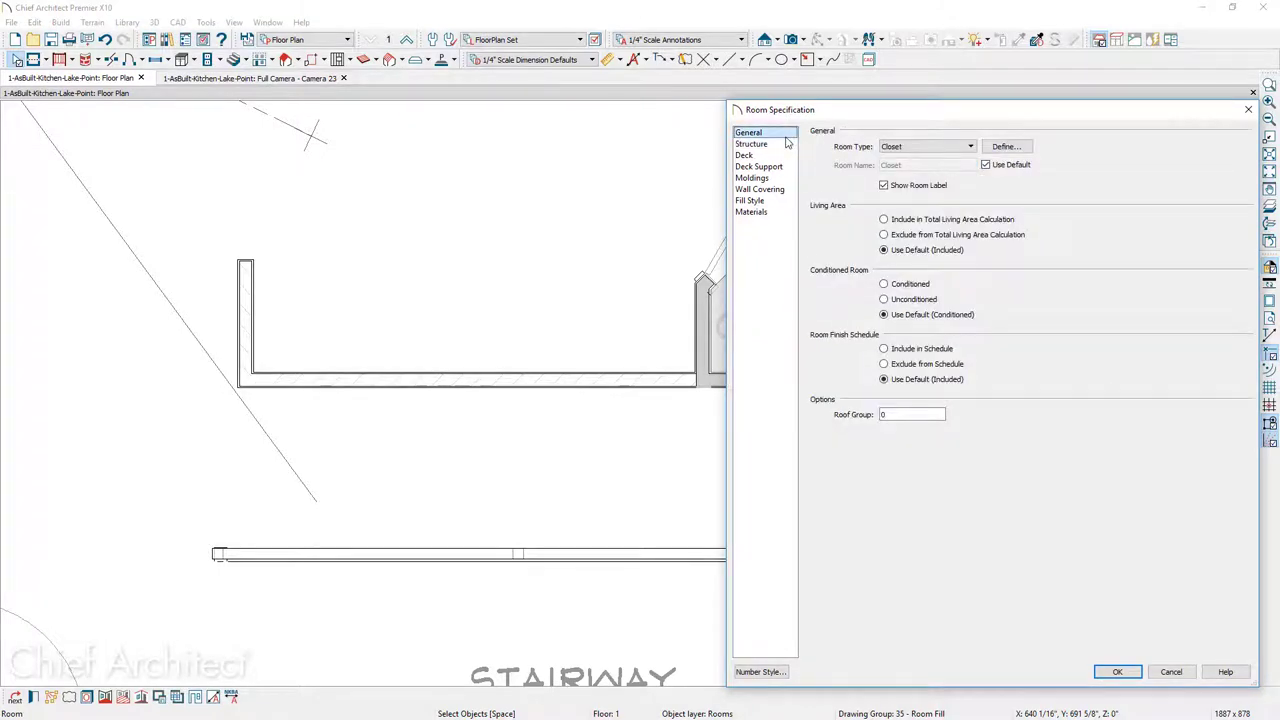
click(911, 147)
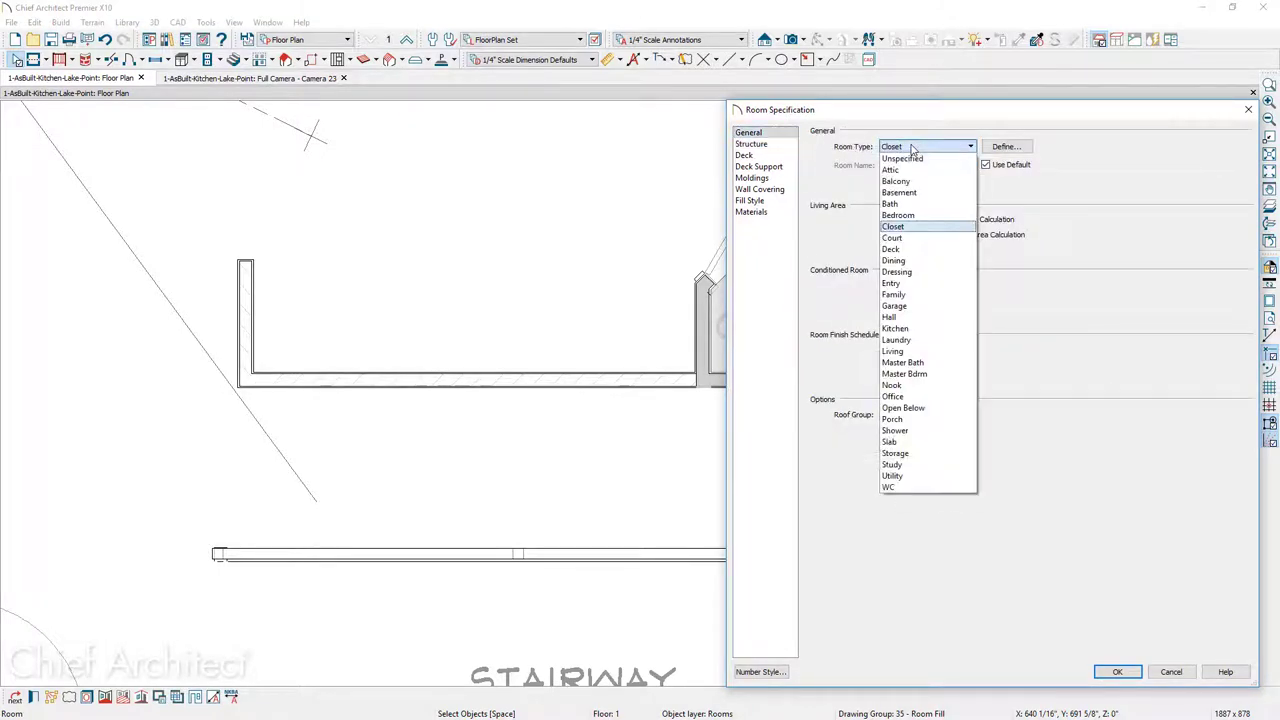
click(916, 328)
click(986, 165)
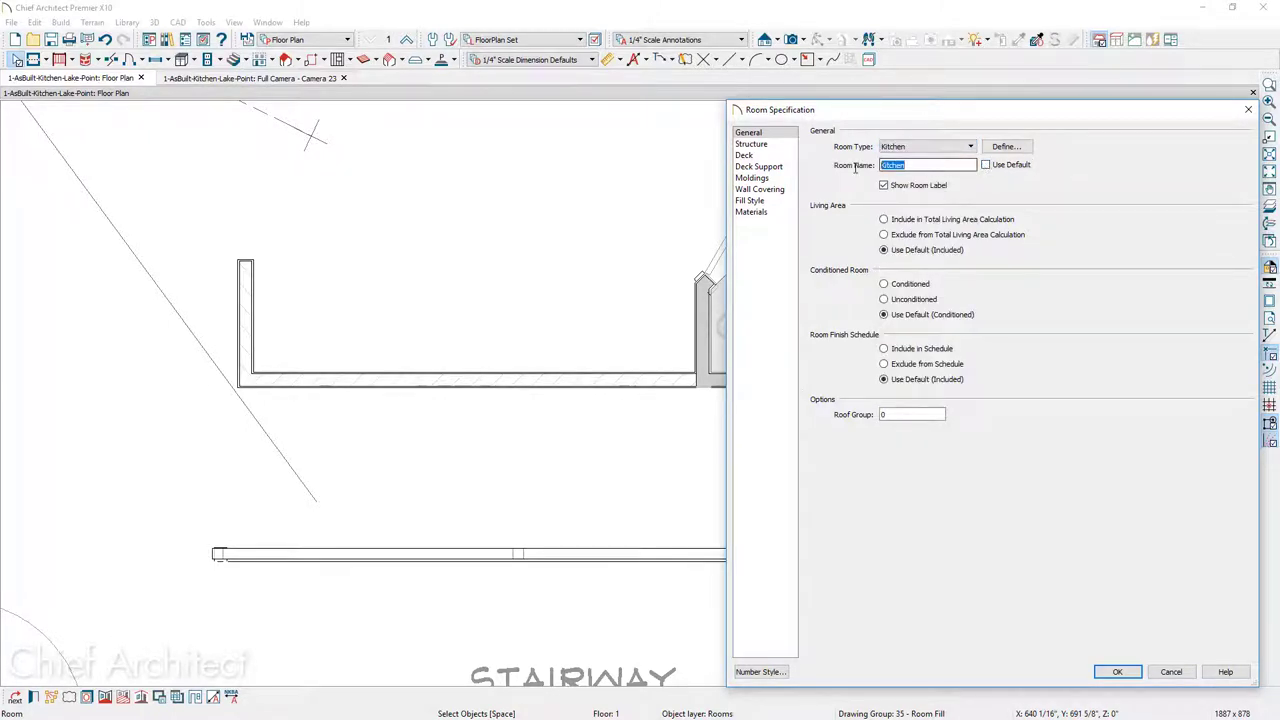
text(P)
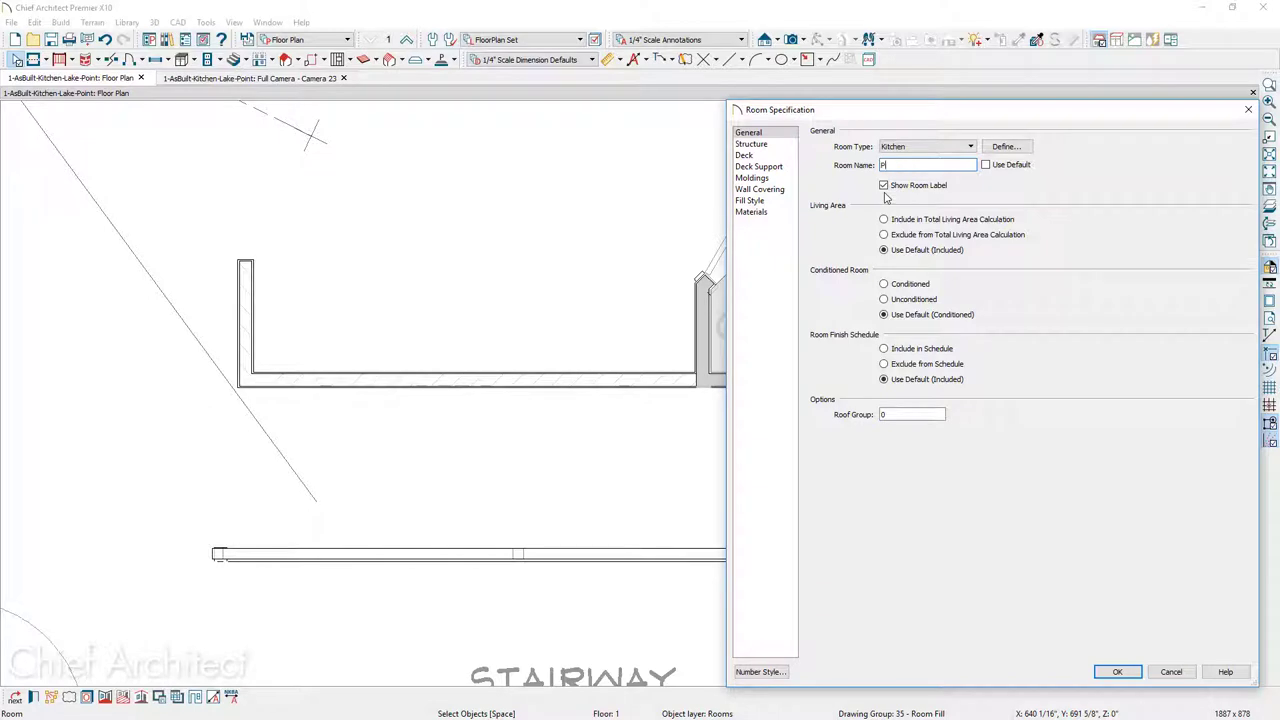
text(antry)
Give the pantry a shelf ceiling lowered by 6" to 103 1/8" and return to the camera view.
click(781, 148)
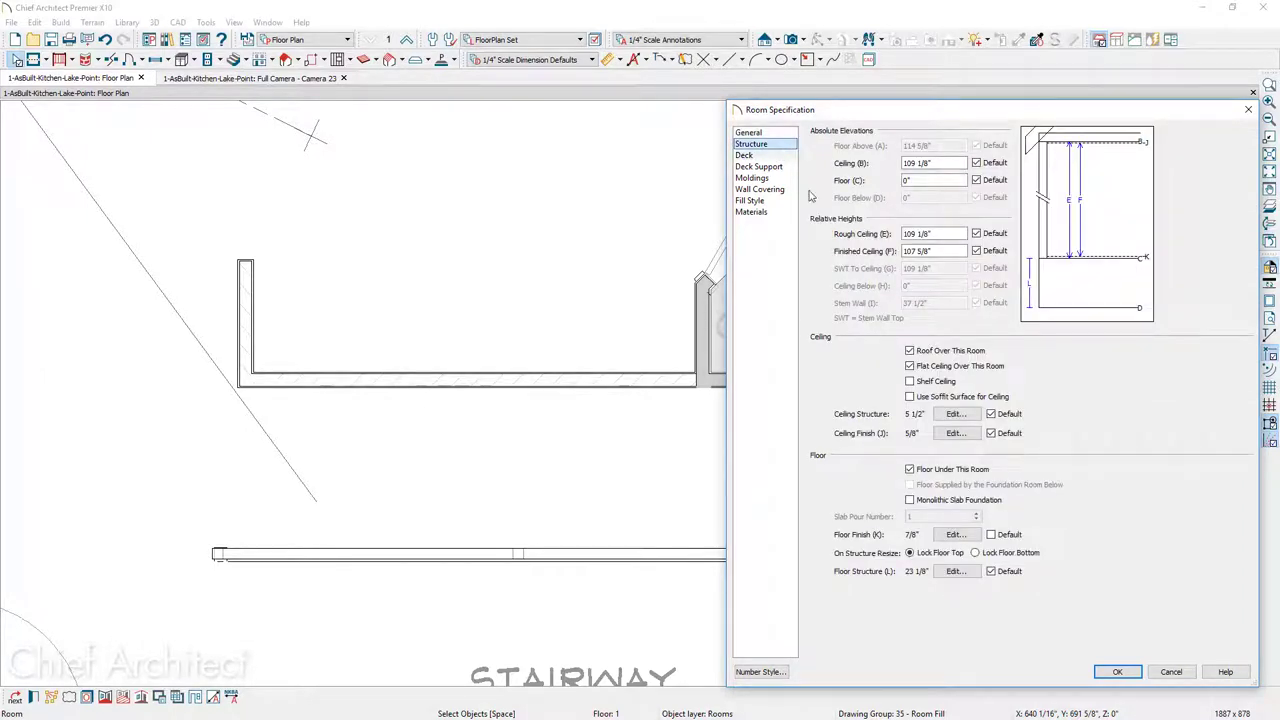
click(912, 382)
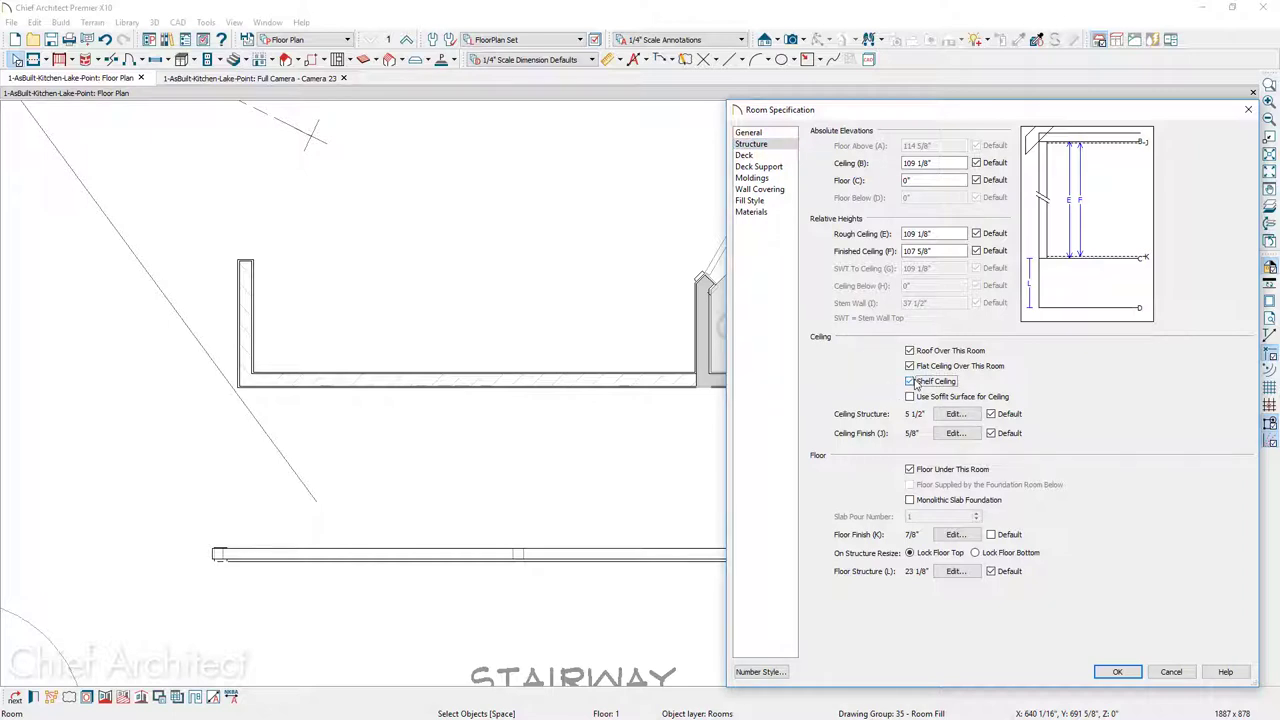
click(935, 233)
click(939, 162)
text(-6)
key(Tab)
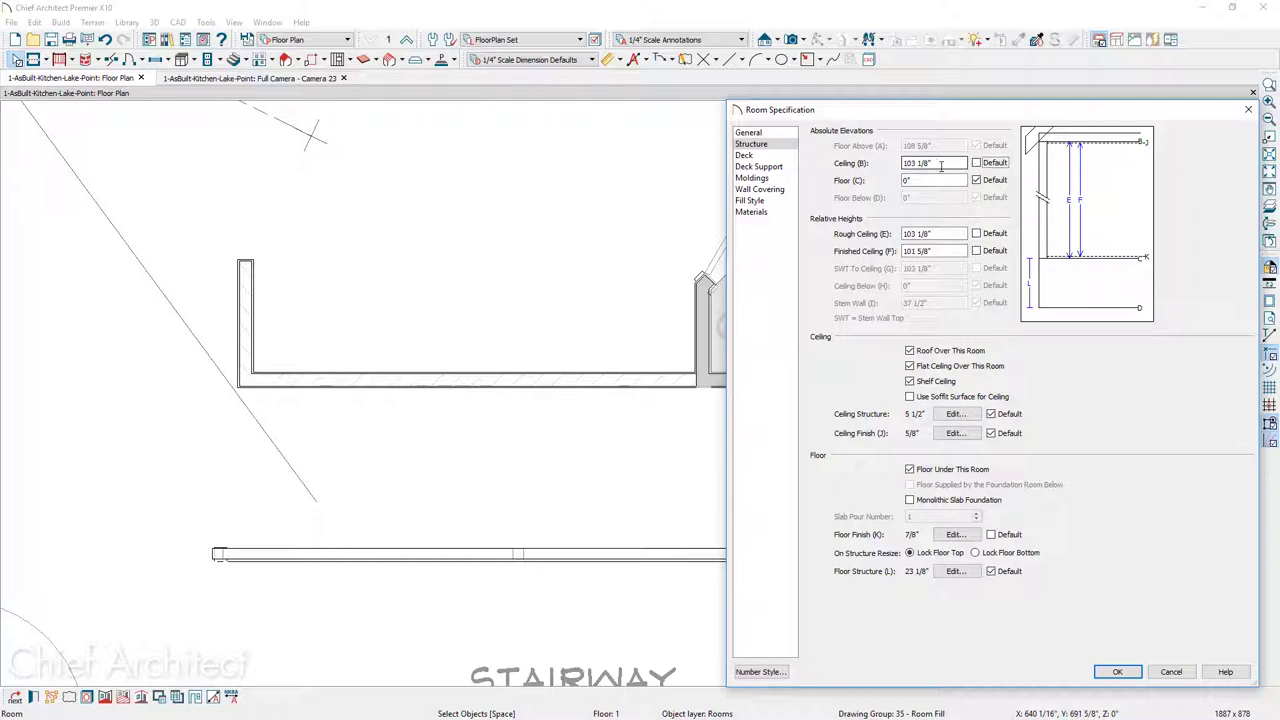
click(943, 233)
key(shift+Tab)
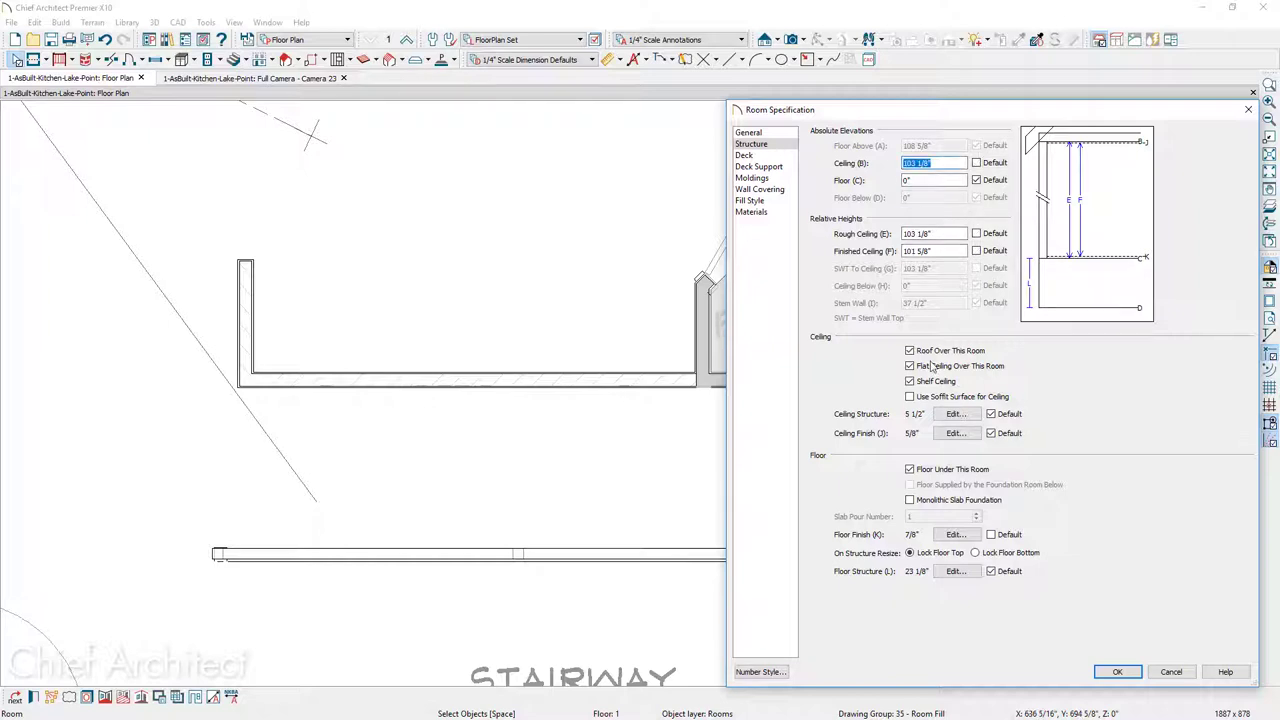
click(1117, 672)
click(250, 78)
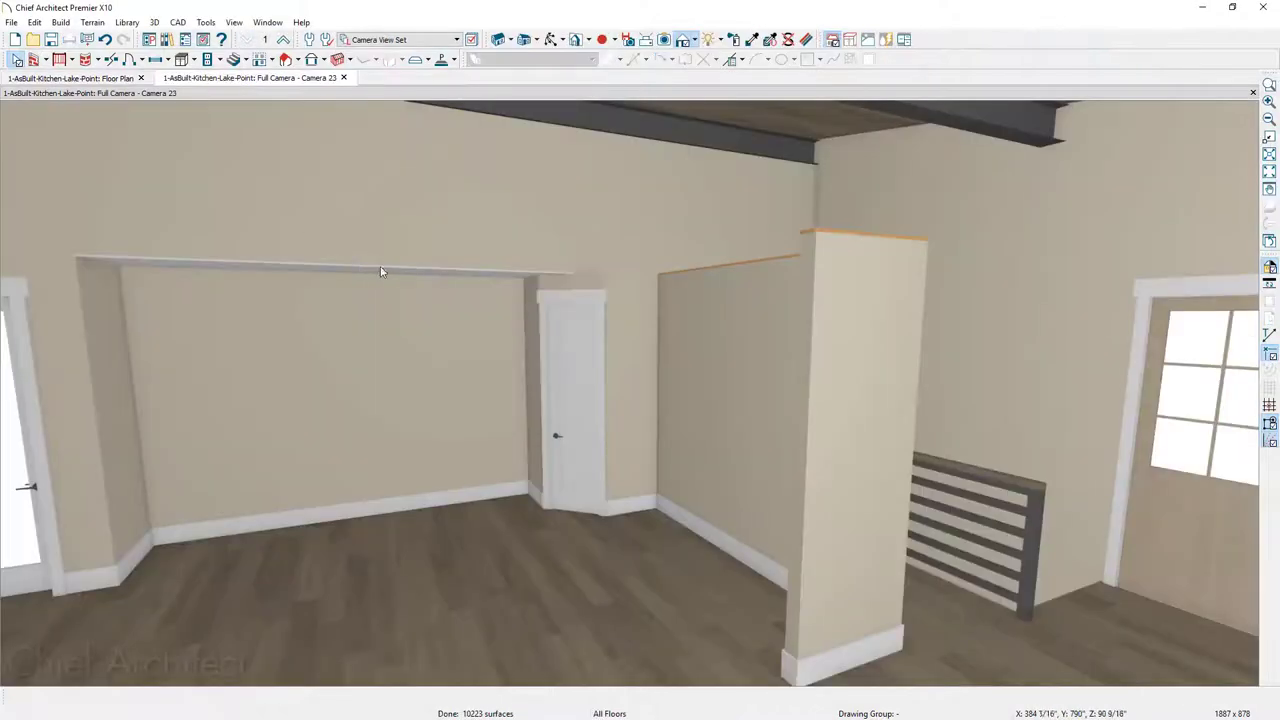
Change the pantry door's style to Glass Panel.
scroll(531, 348, up, 3)
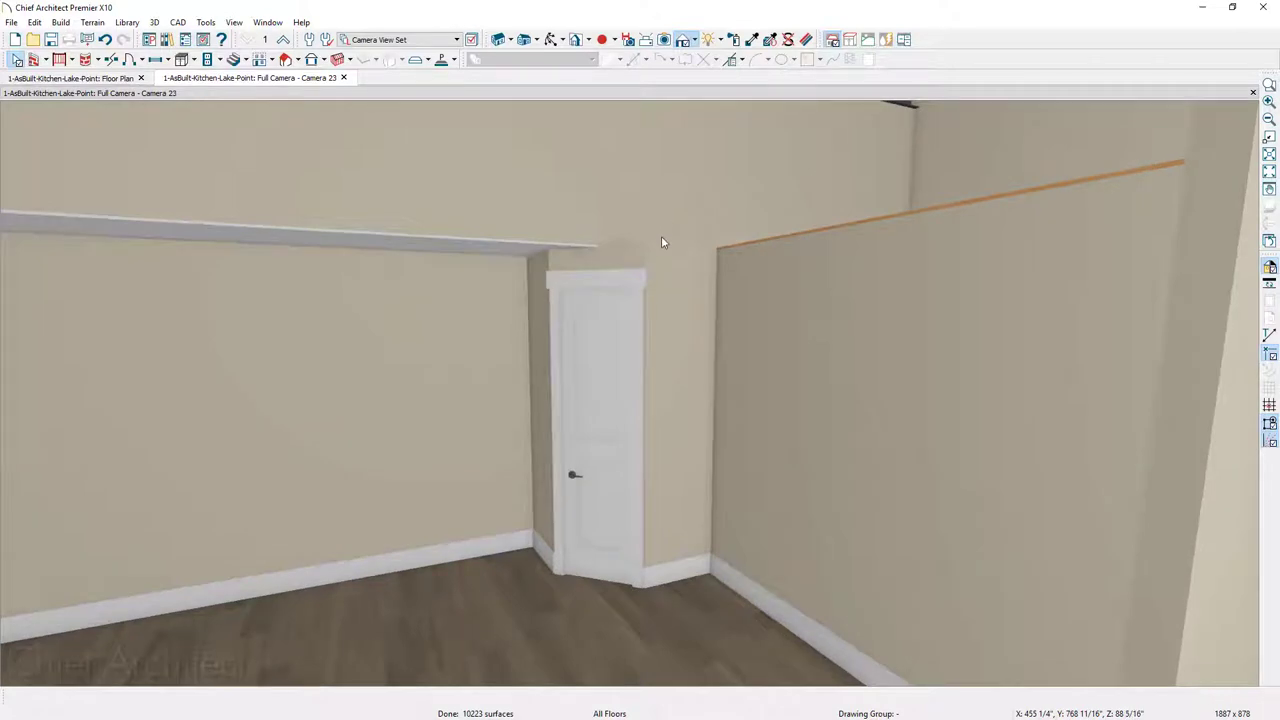
click(605, 402)
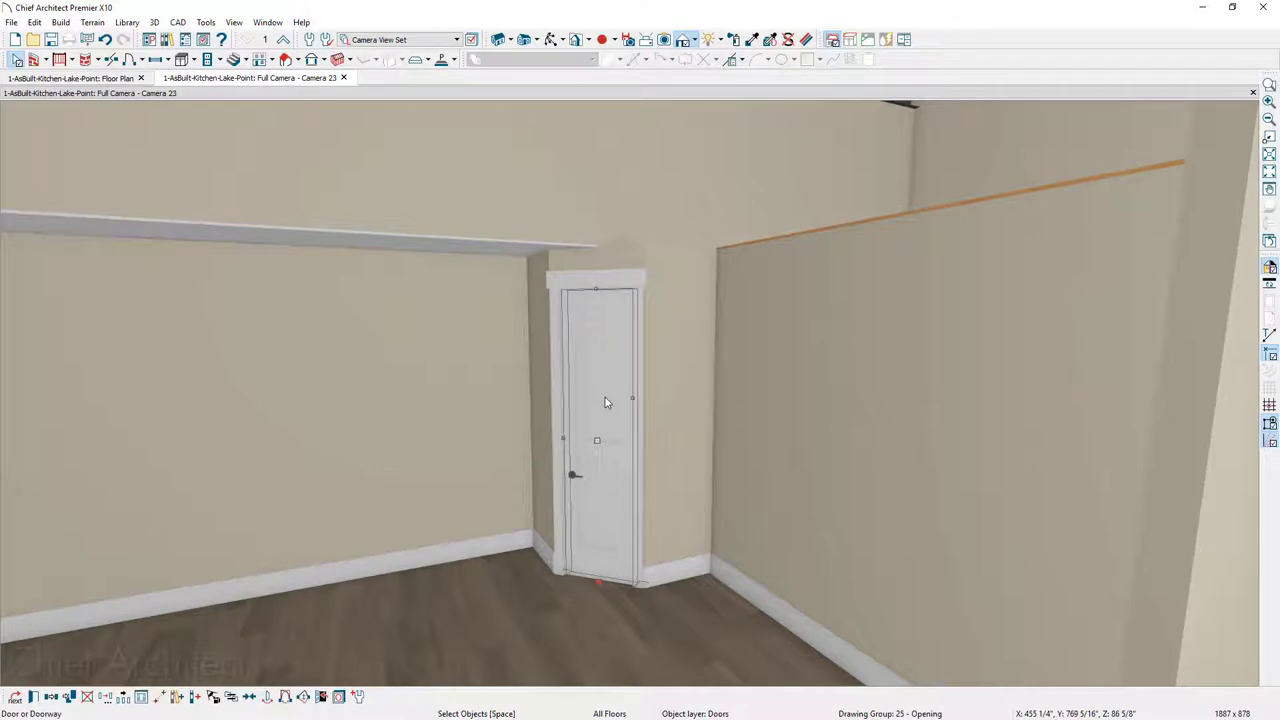
double_click(605, 402)
click(921, 249)
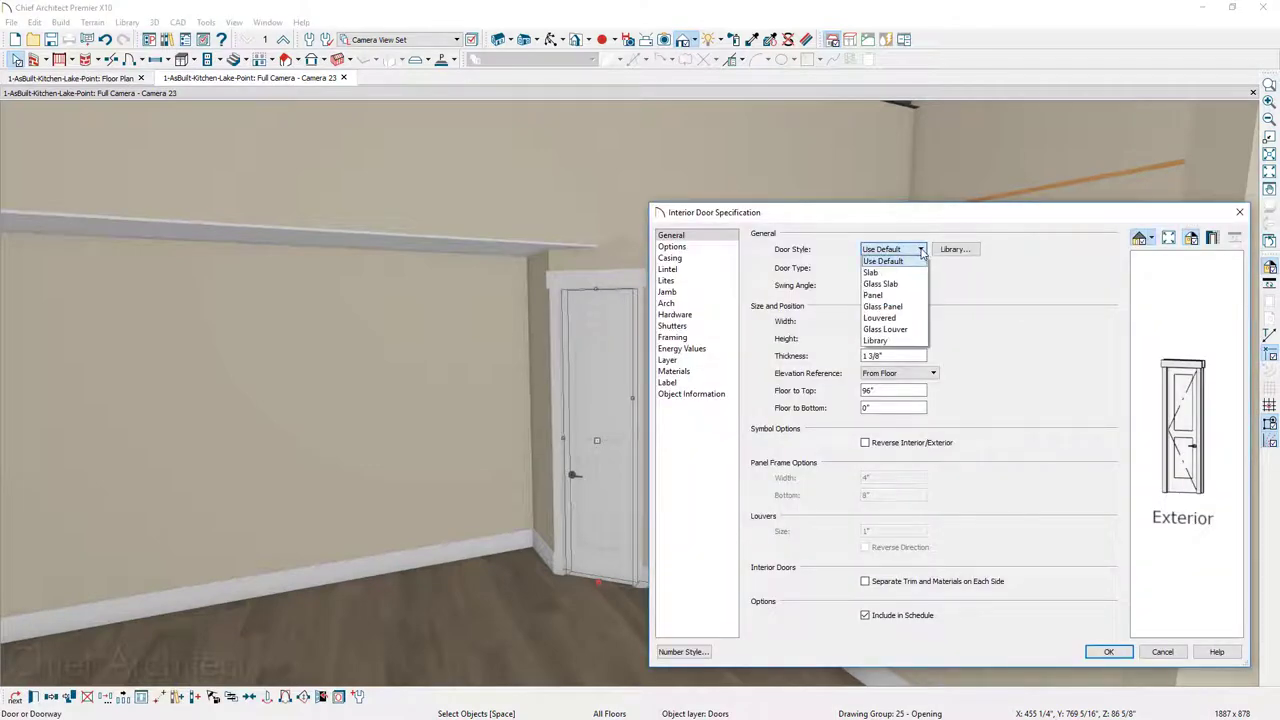
click(883, 306)
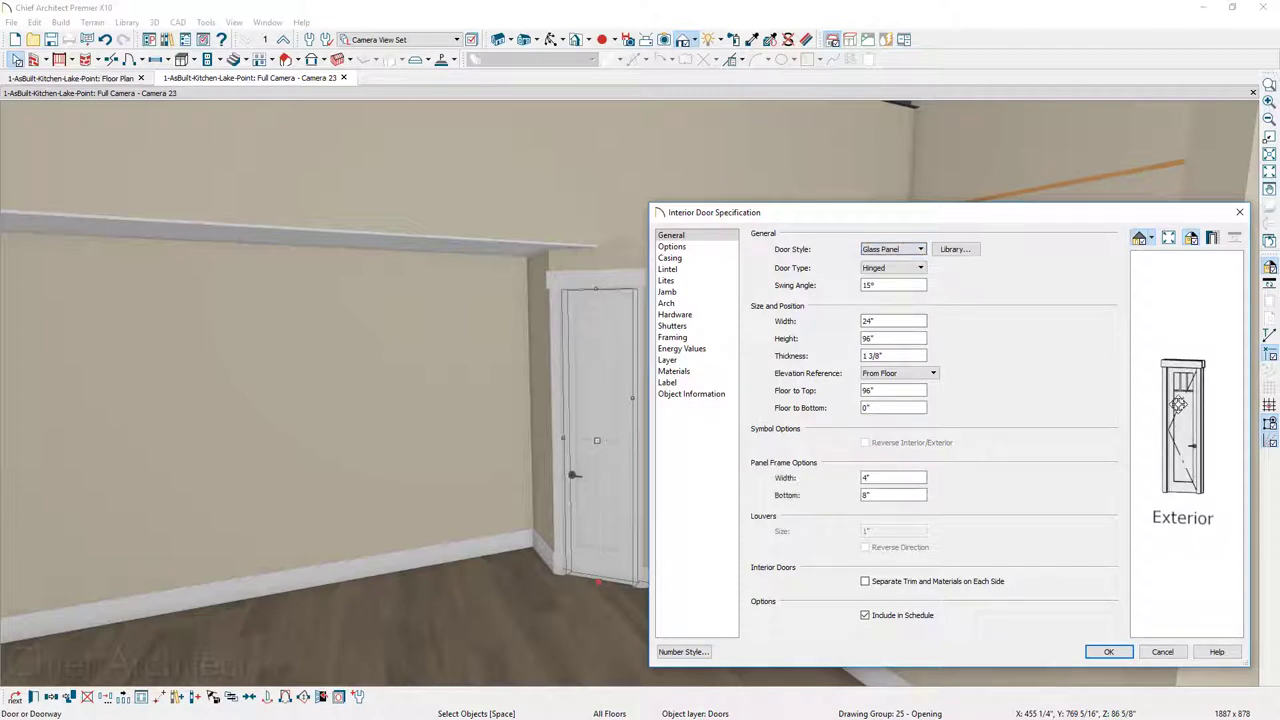
click(1111, 652)
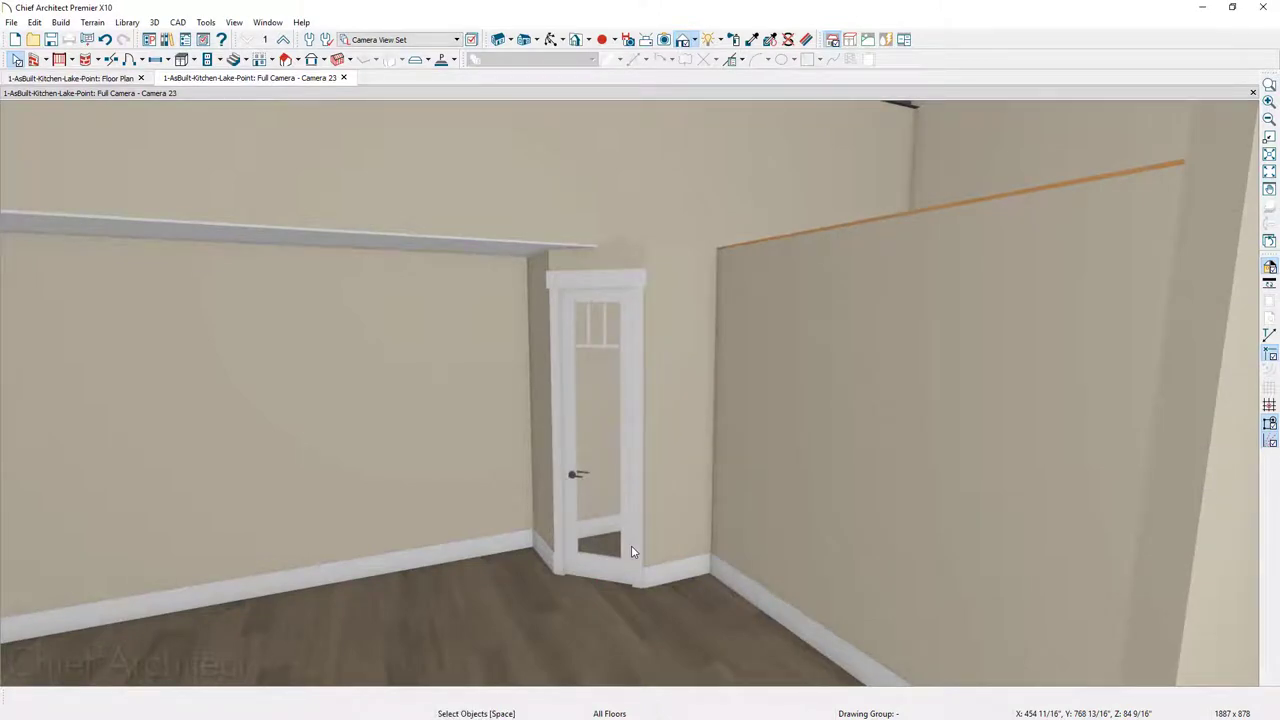
Select the tall fixed windows together, including the pair, the narrow corner window and the large row, and increase their height by 12" to 84".
middle_drag(443, 557, 543, 488)
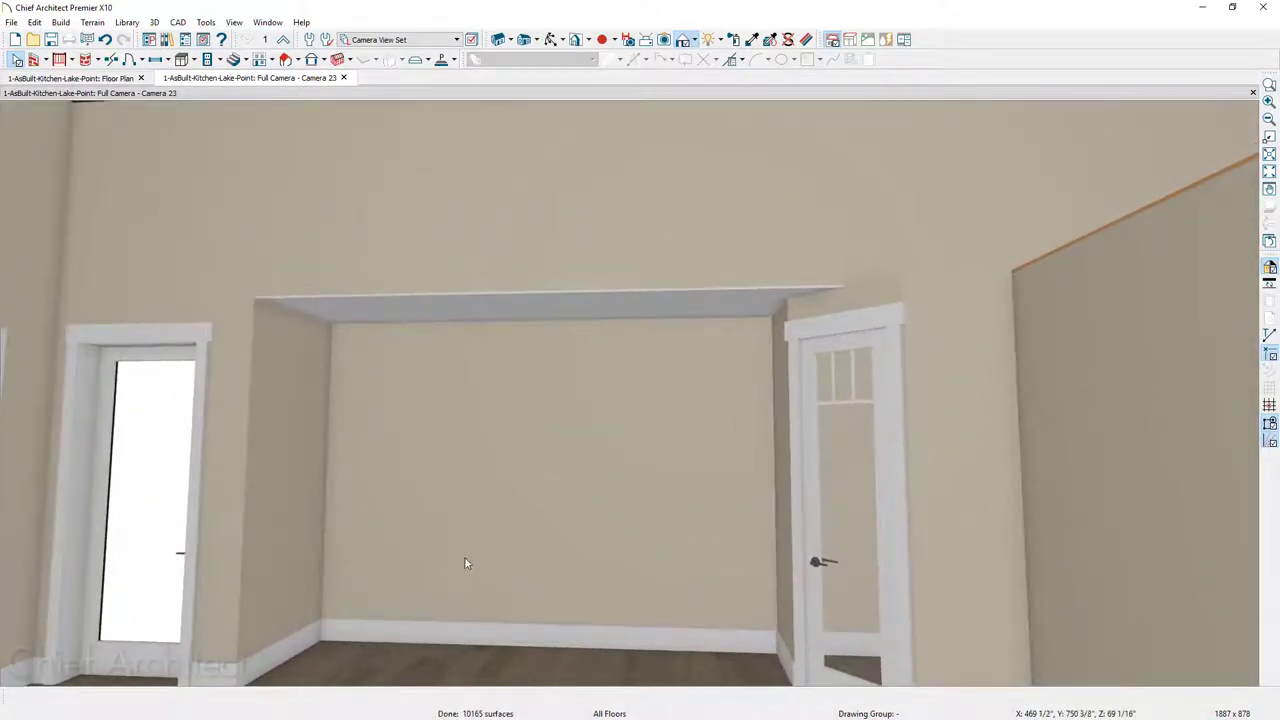
middle_drag(488, 583, 680, 600)
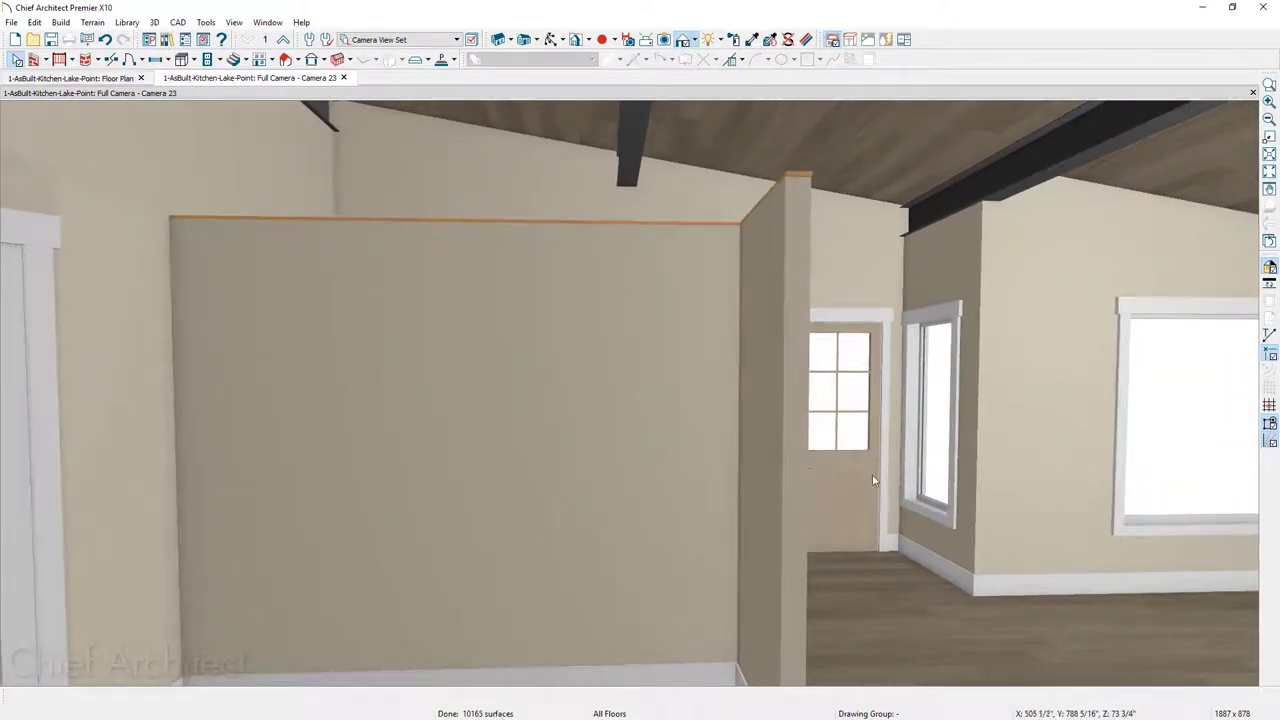
middle_drag(920, 445, 1211, 560)
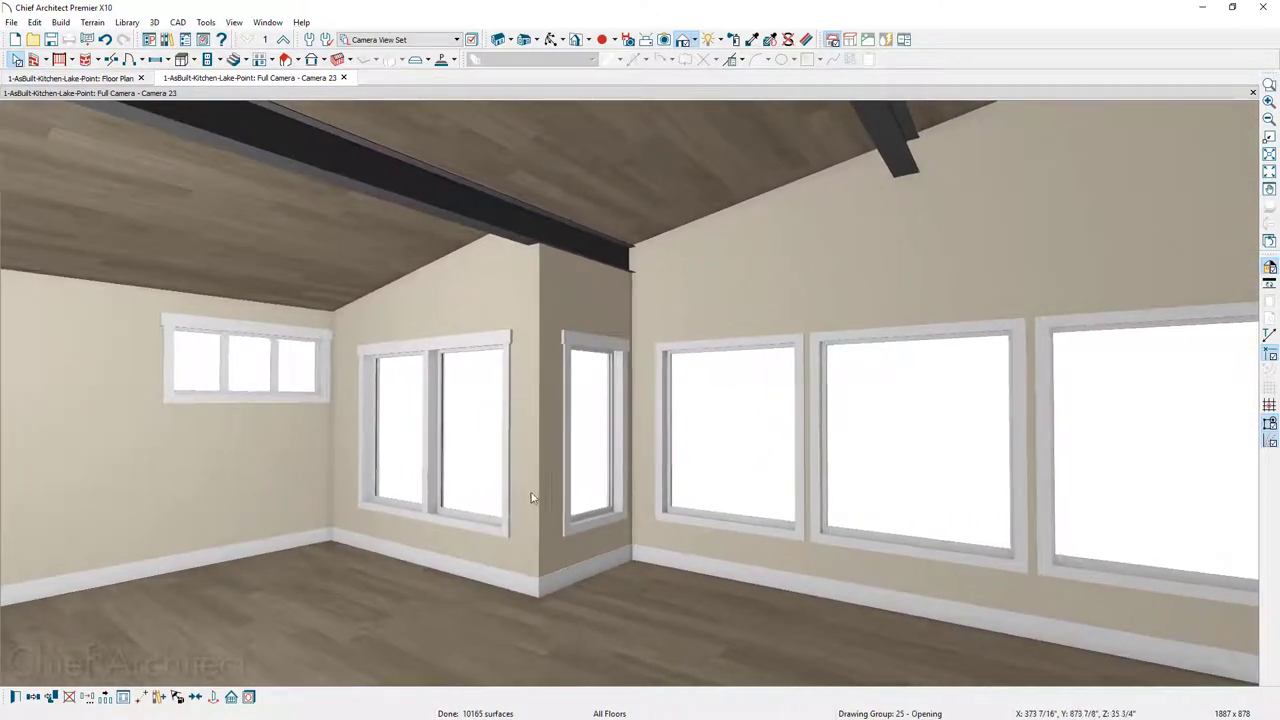
click(395, 451)
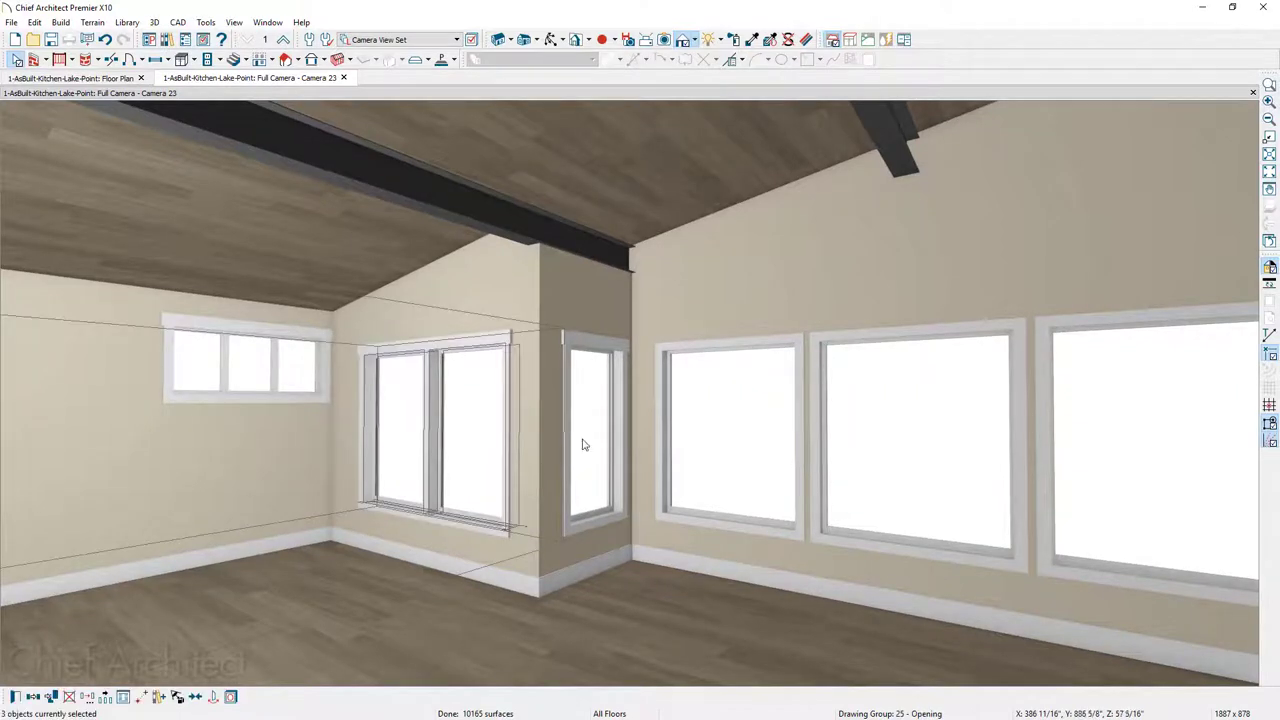
shift+click(710, 450)
shift+click(875, 463)
shift+click(1088, 467)
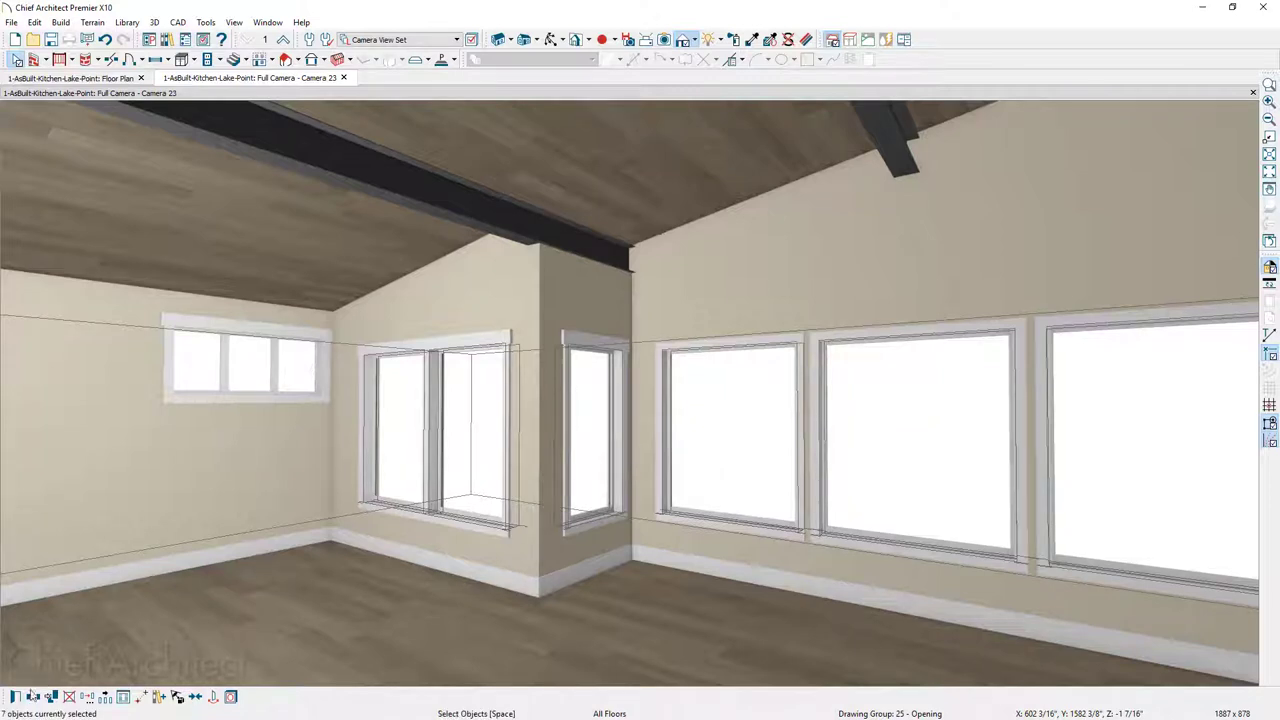
click(17, 699)
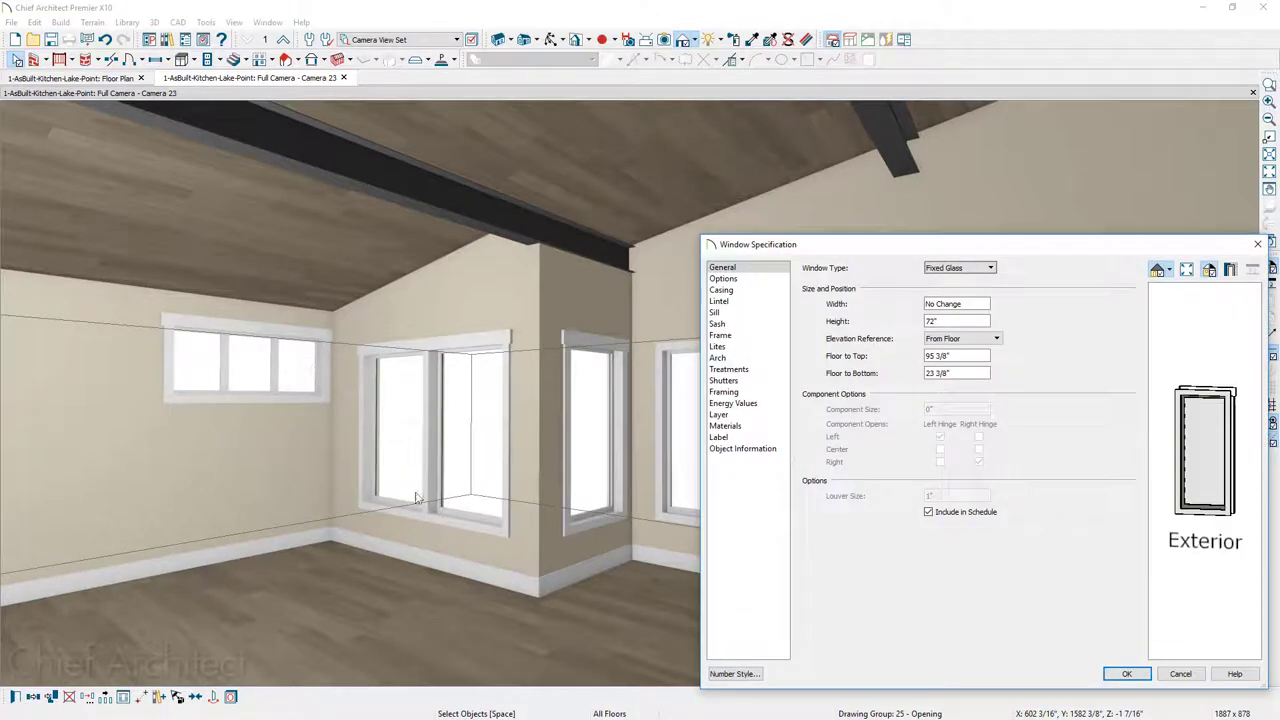
click(950, 323)
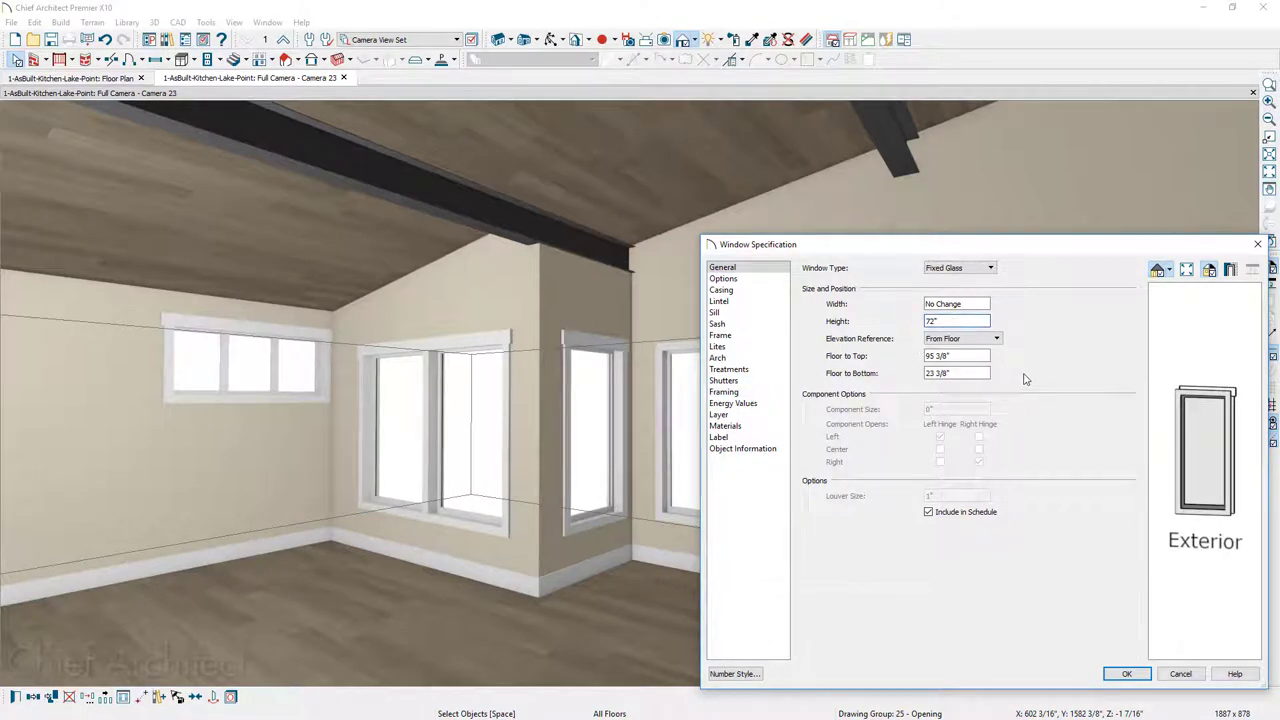
click(972, 375)
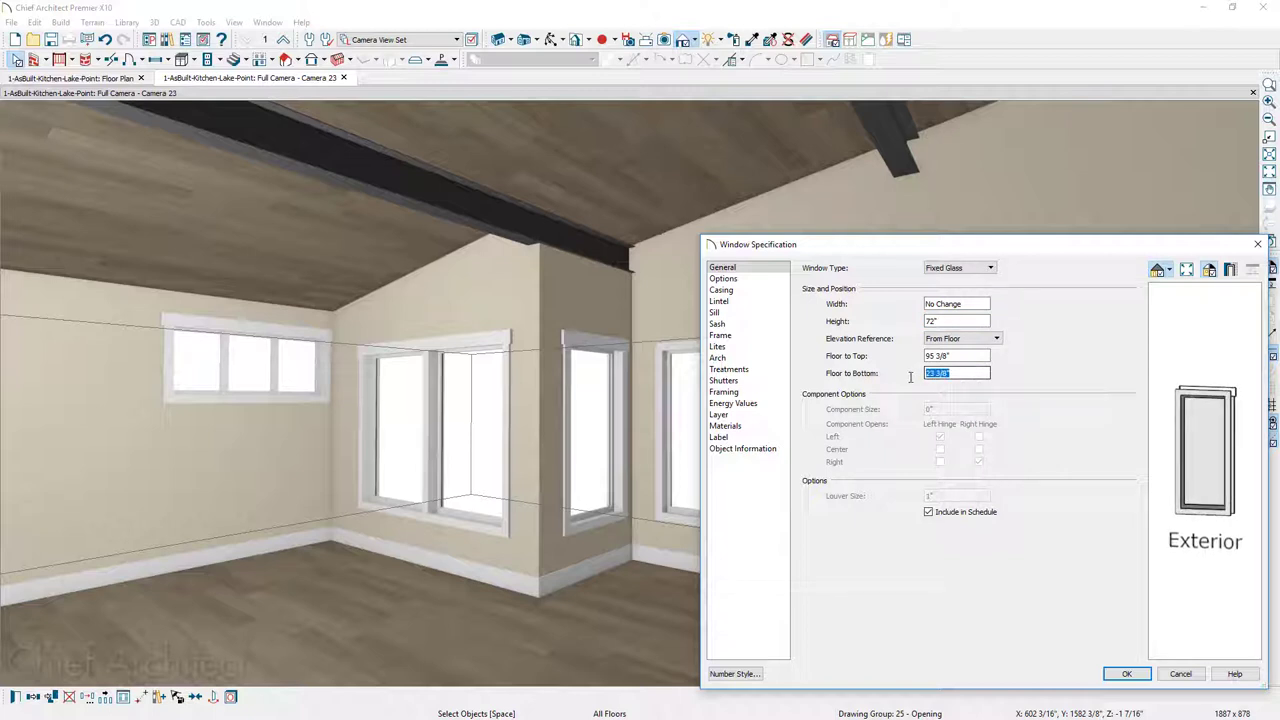
click(955, 321)
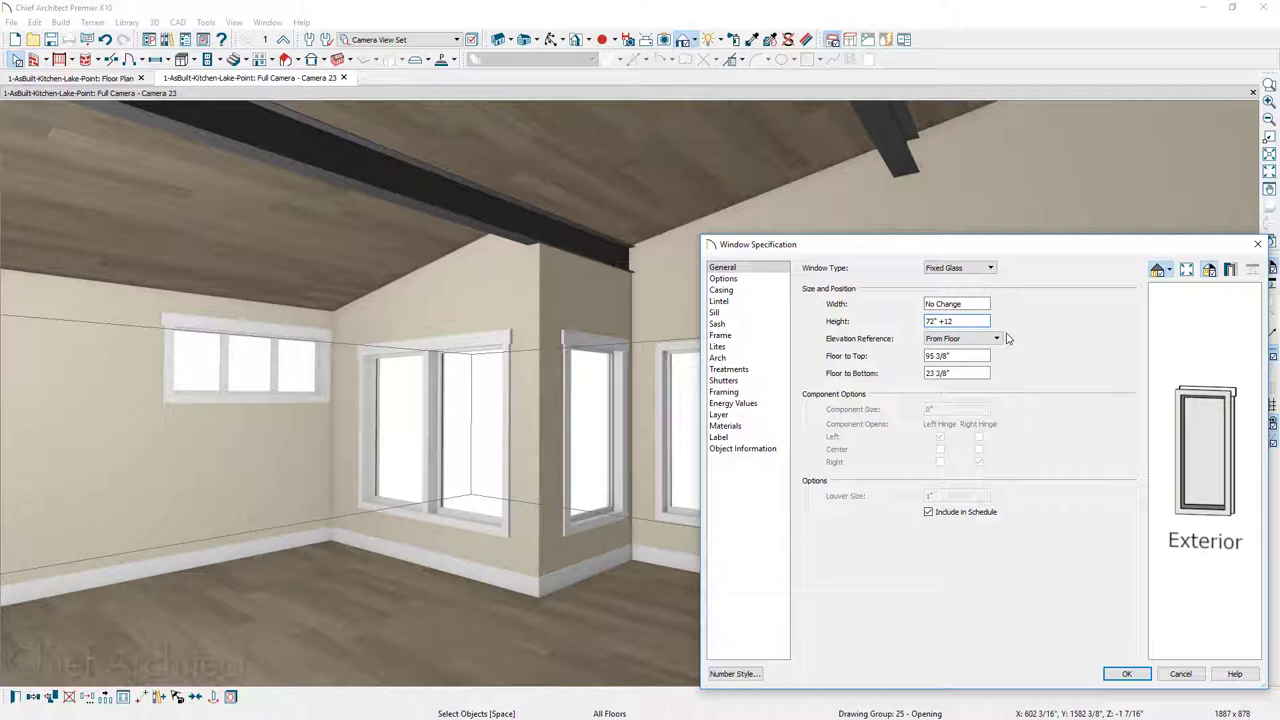
key(Tab)
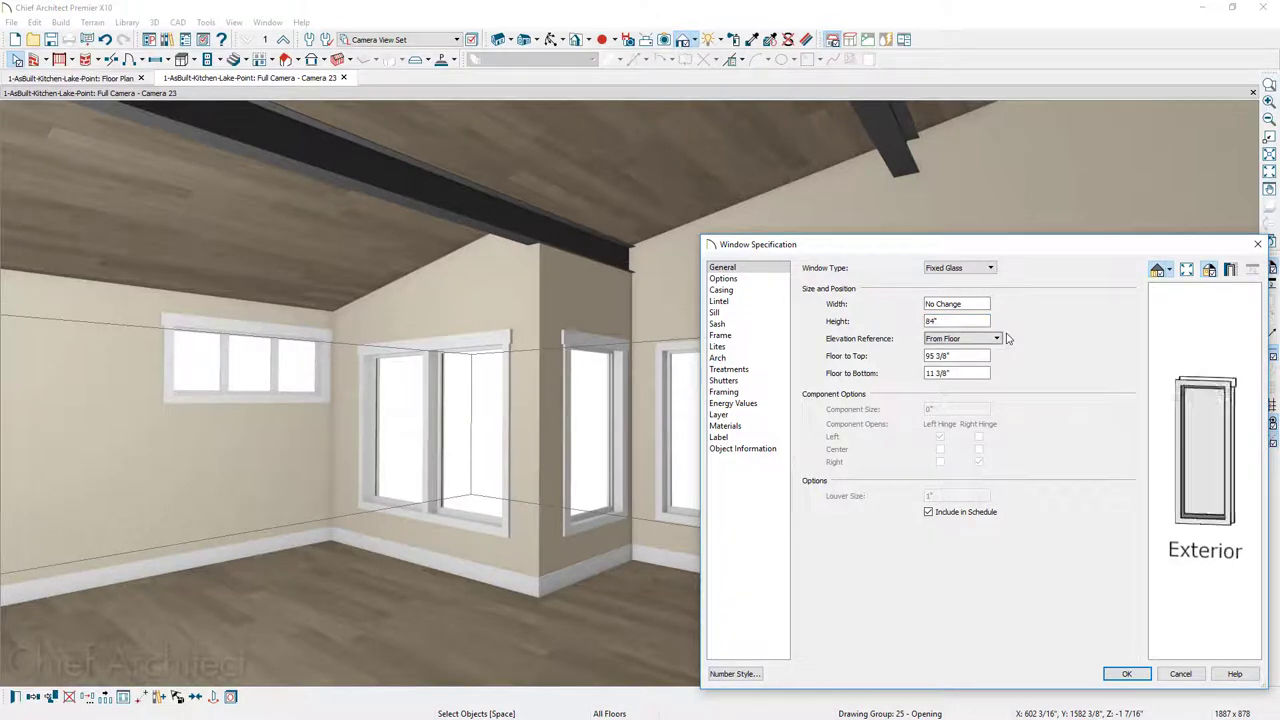
Set the selected windows' floor-to-bottom distance to 23 3/8" and apply the window changes.
key(Tab)
key(Tab)
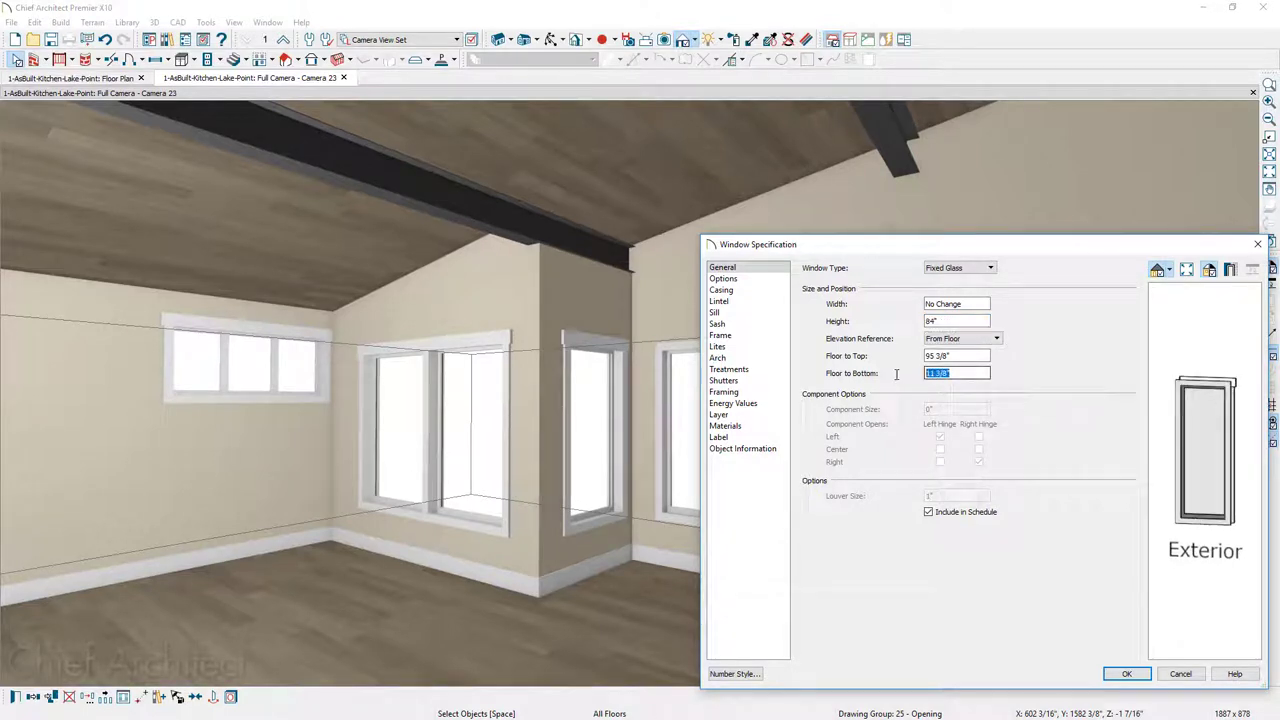
text(23 3/8")
click(1125, 673)
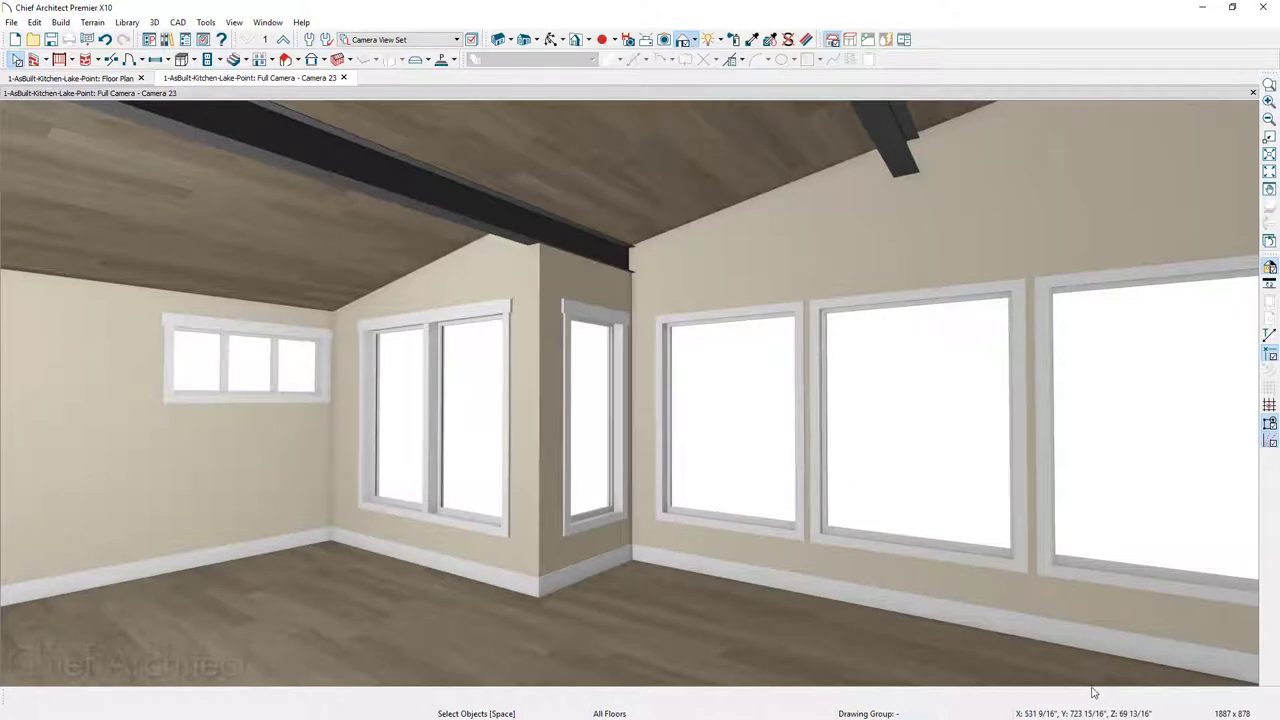
Return to the floor plan and create a Perspective Full Overview of the model.
drag(984, 595, 1146, 586)
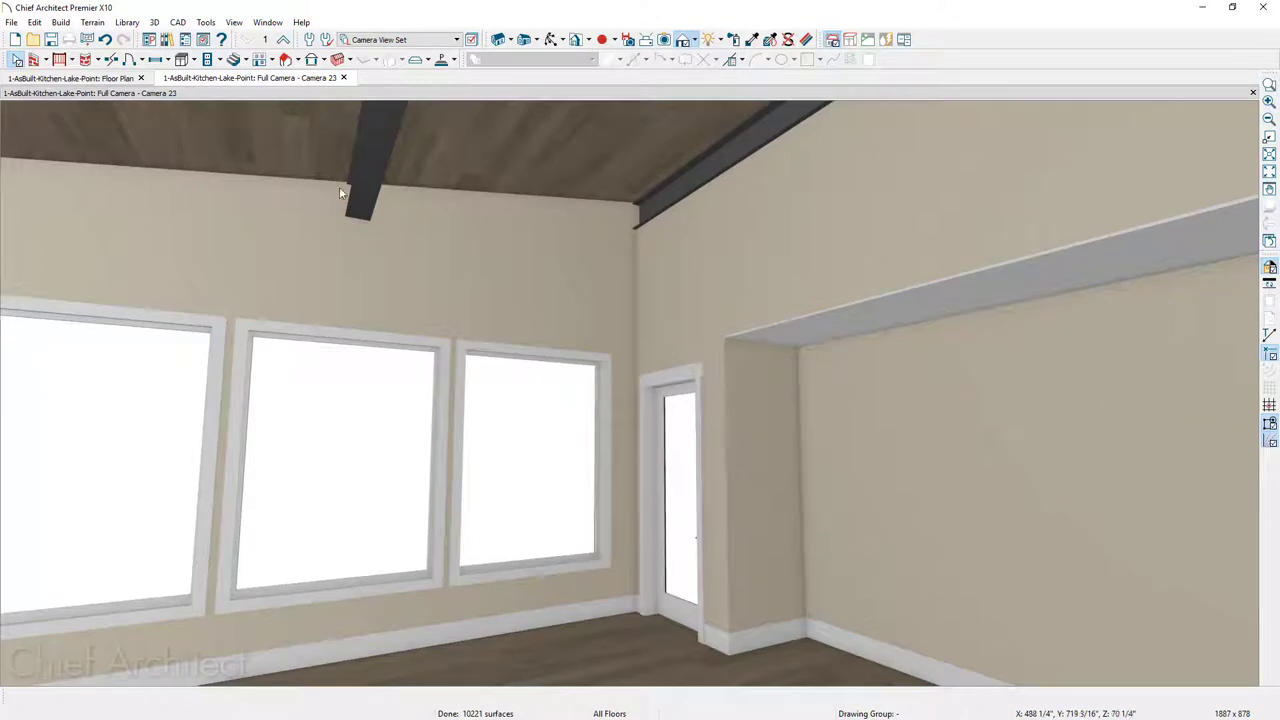
click(111, 79)
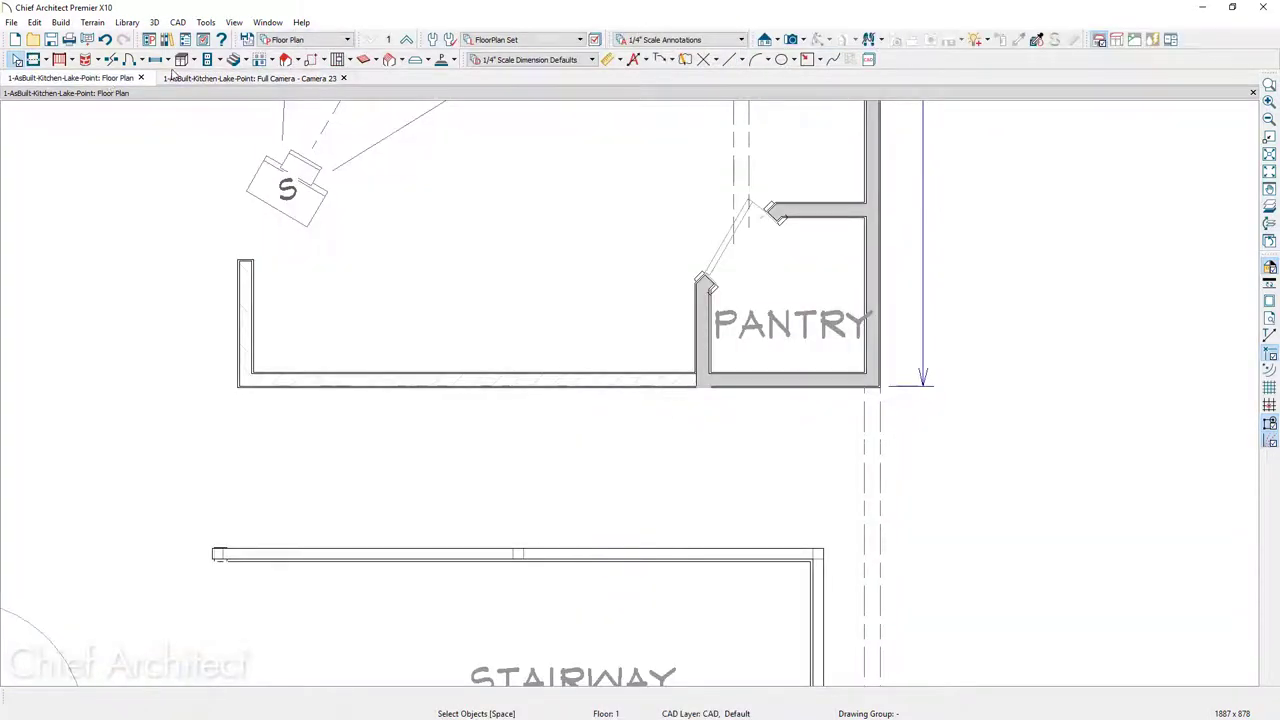
click(804, 40)
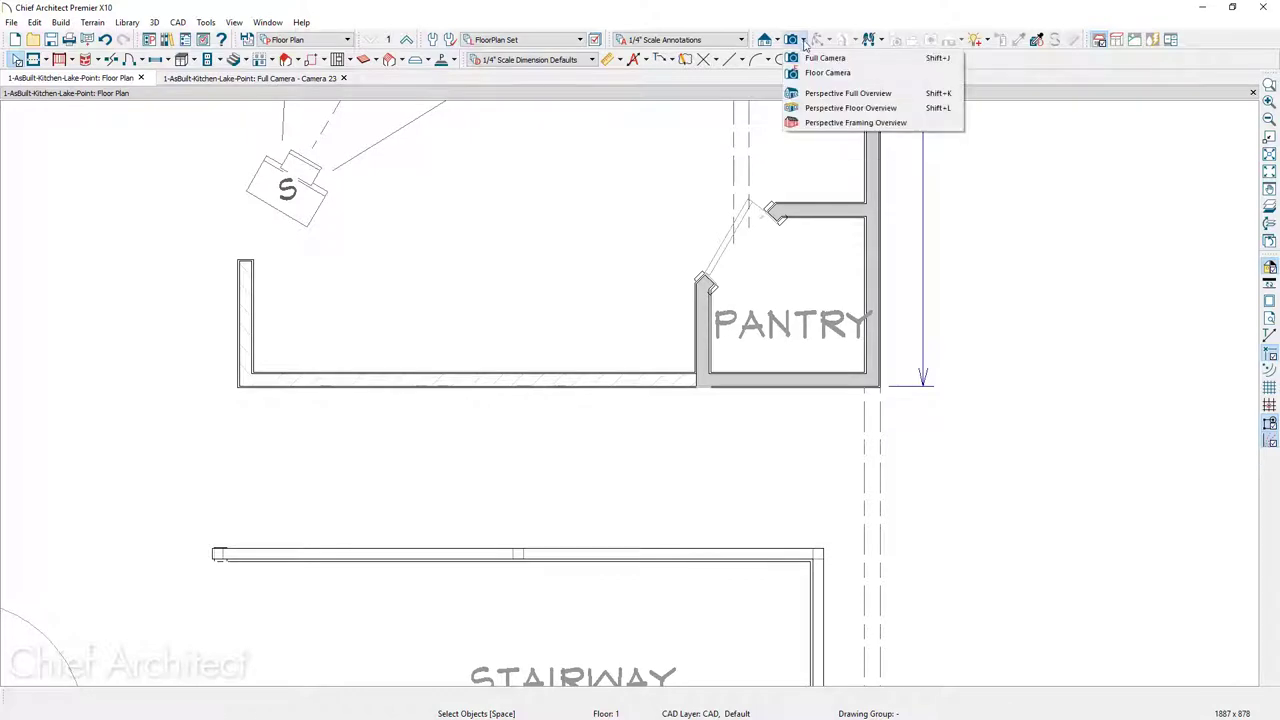
click(922, 94)
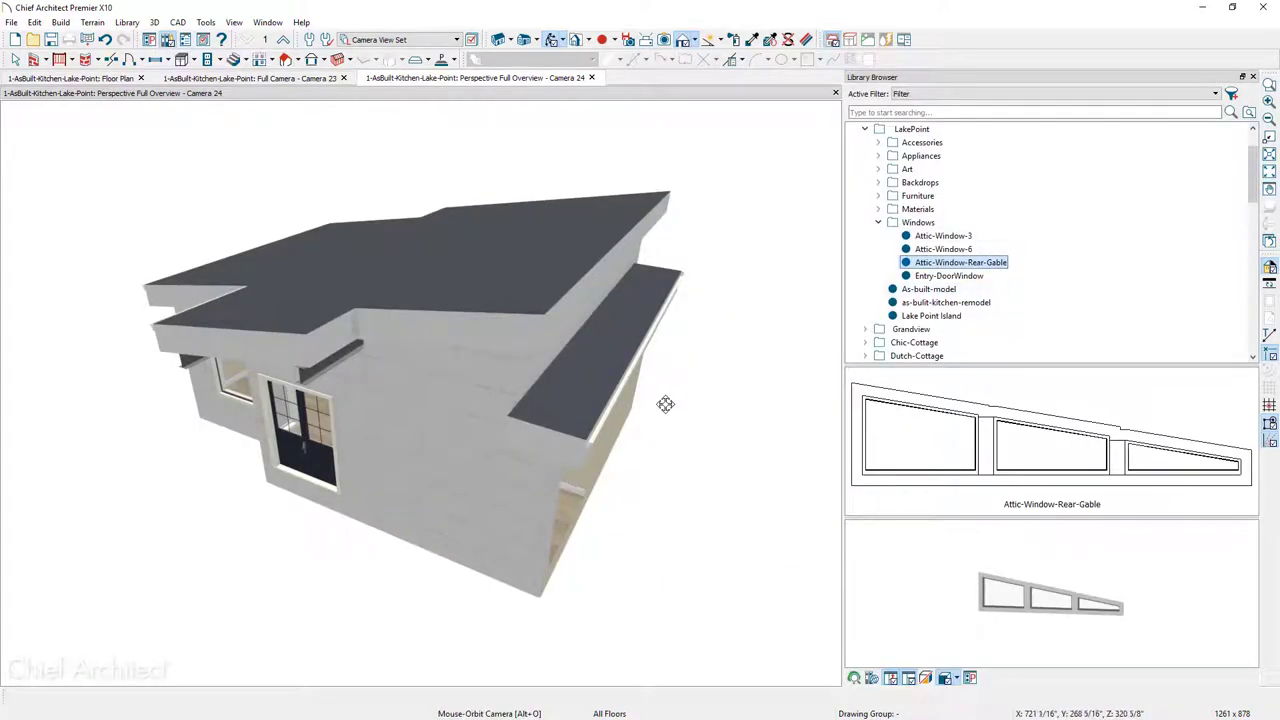
Place the library's Attic-Window-Rear-Gable unit above the three large rear windows and center it over them.
drag(687, 387, 343, 346)
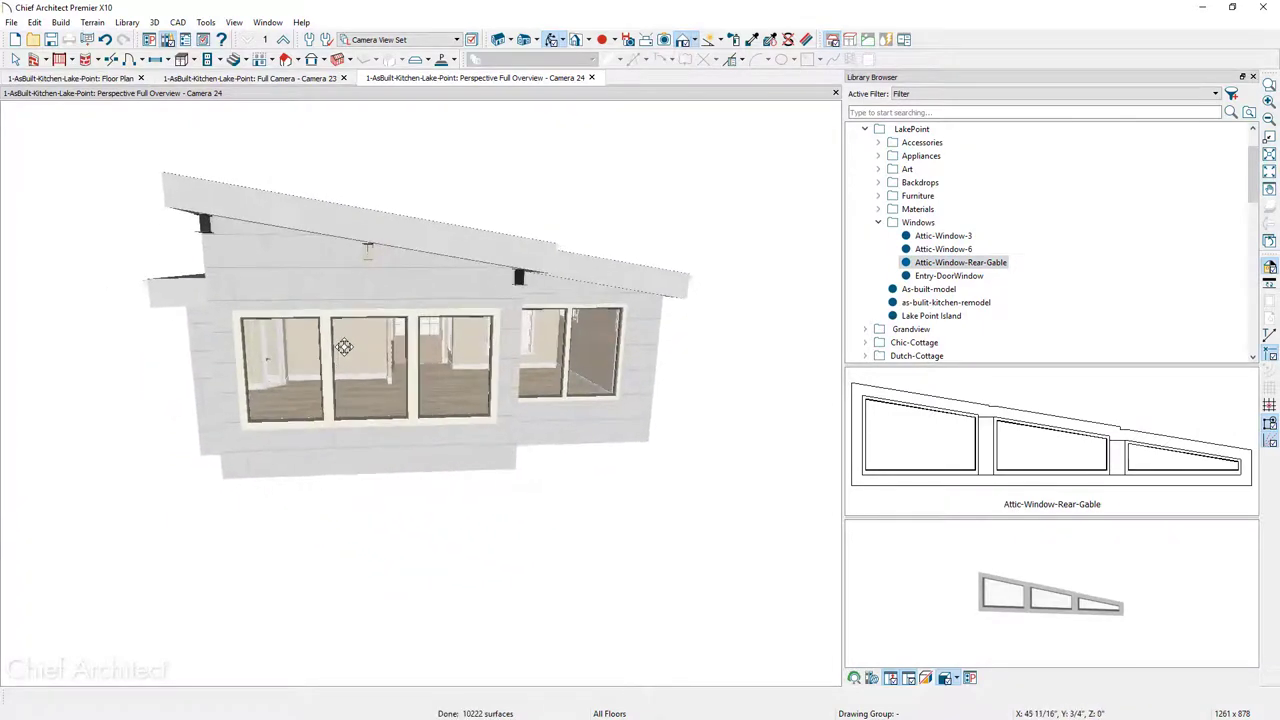
click(953, 441)
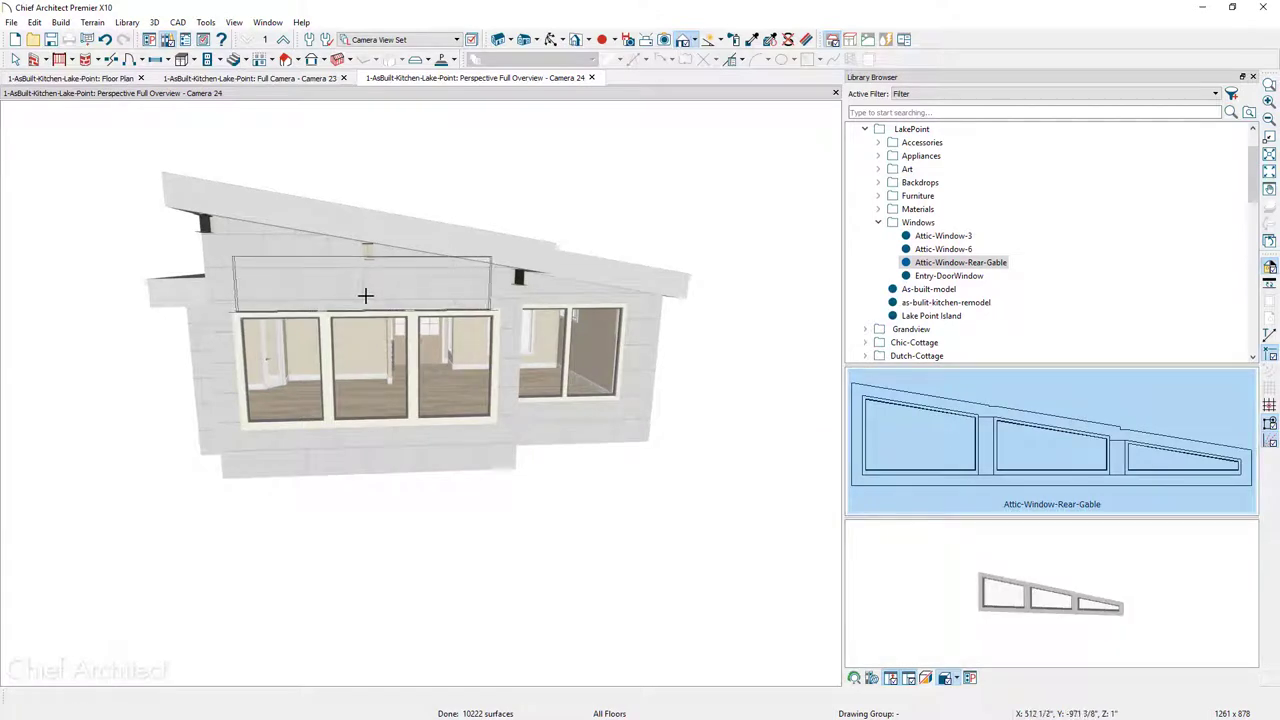
click(366, 295)
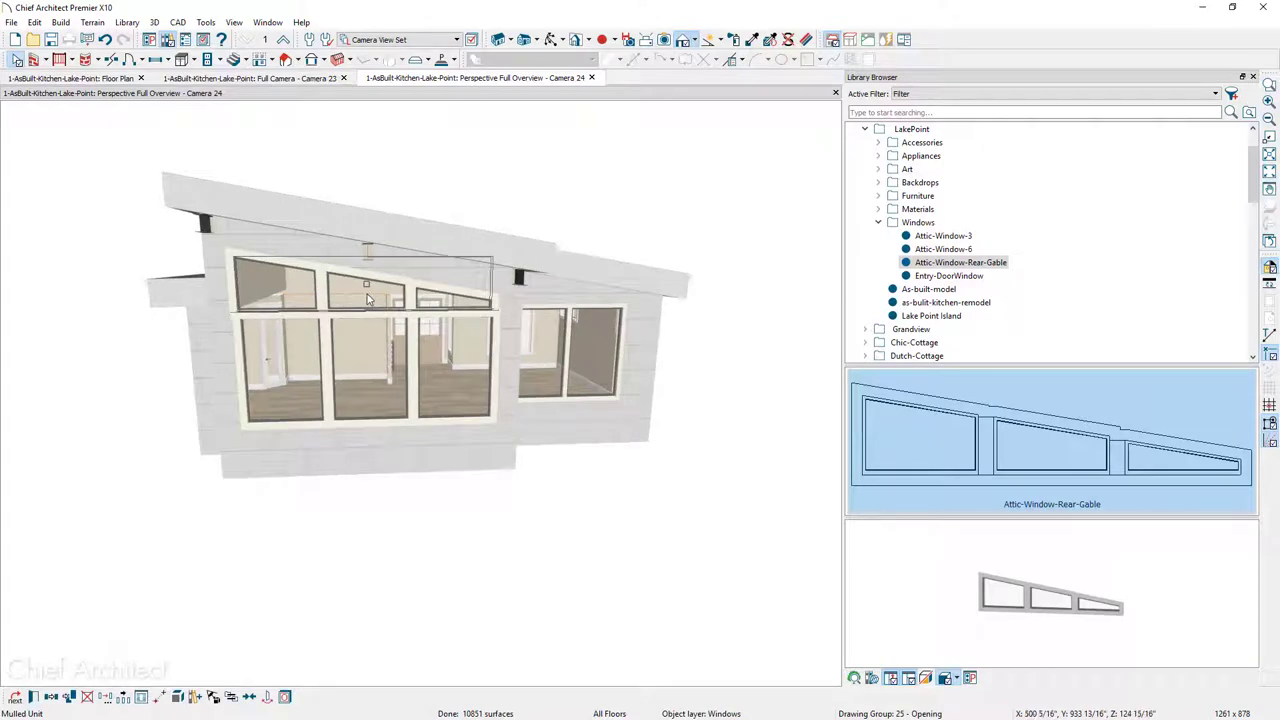
click(255, 703)
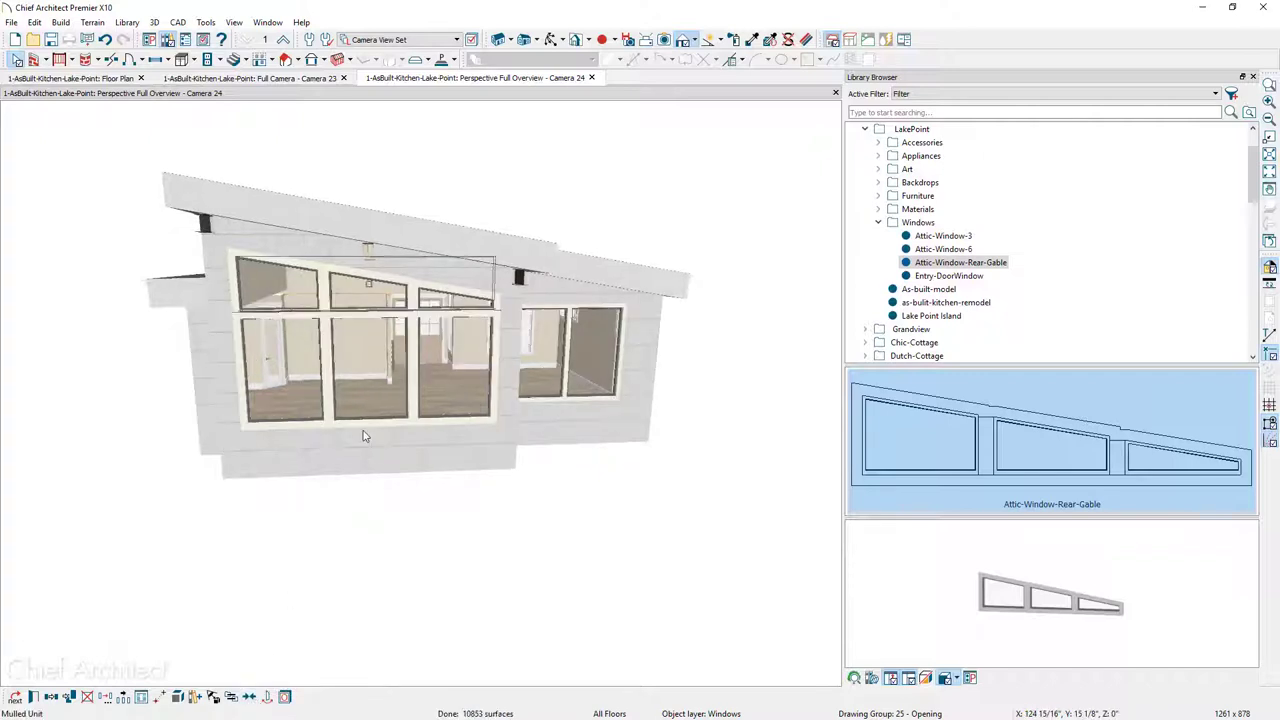
Place the library's Attic-Window-6 unit on the upper side wall above the lower shed roof.
middle_drag(354, 543, 535, 562)
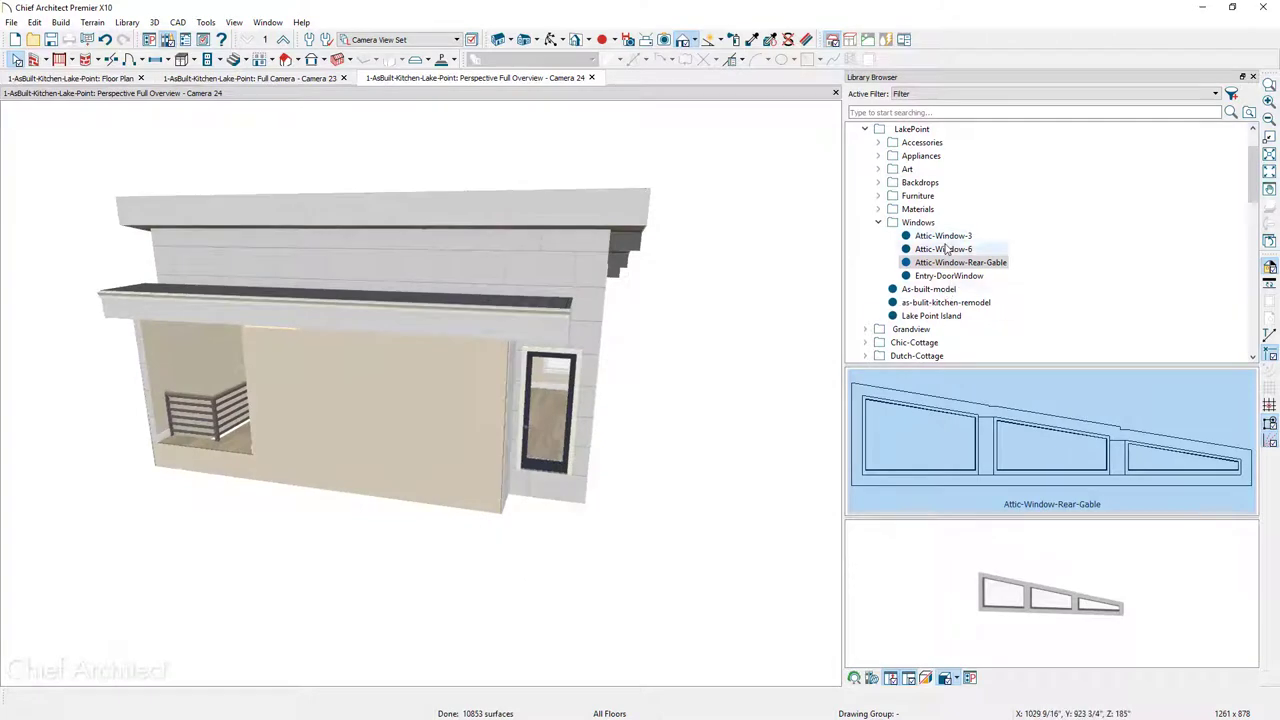
click(940, 249)
click(987, 466)
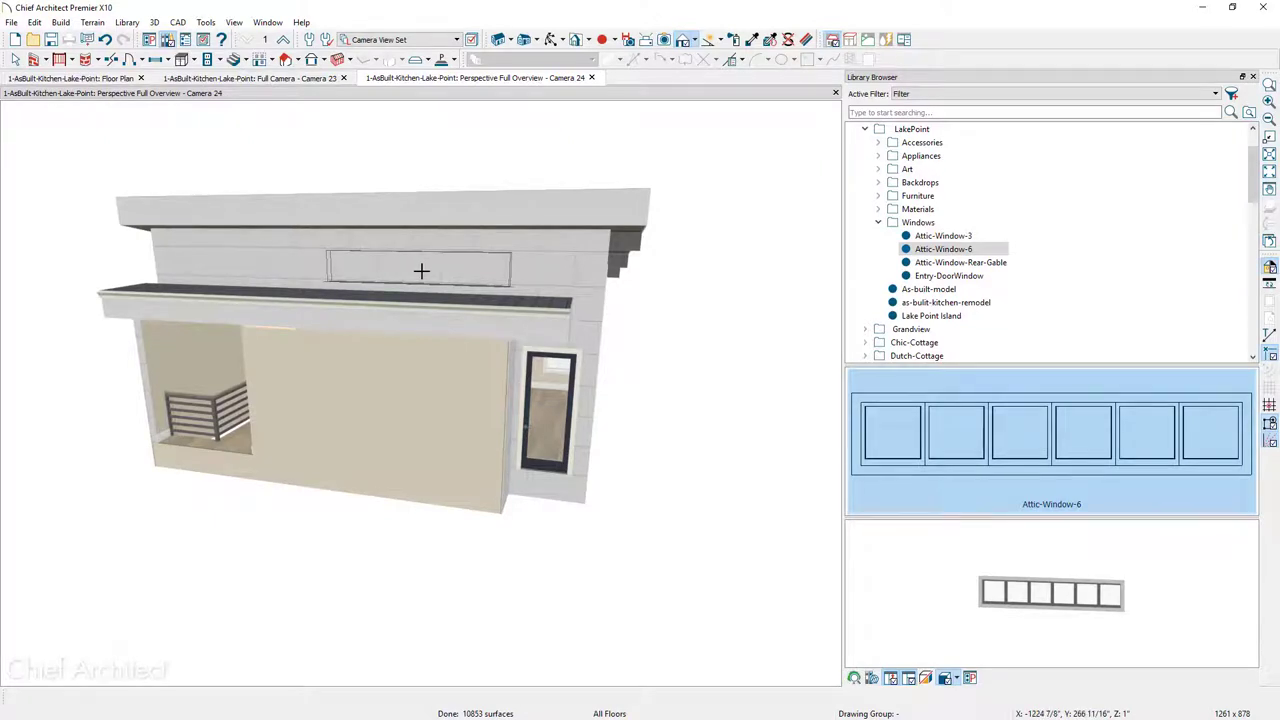
click(421, 270)
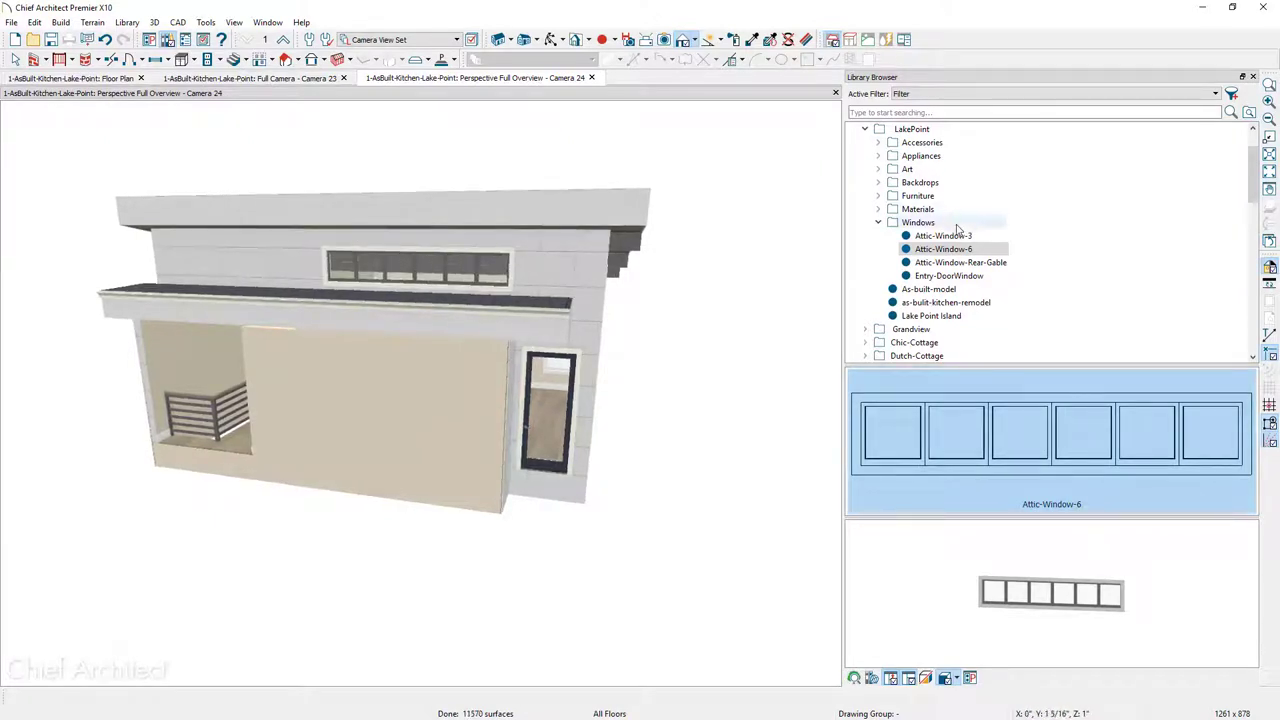
Place the library's Attic-Window-3 unit on the same upper wall, beside the six-pane attic window above the stairway end.
click(958, 236)
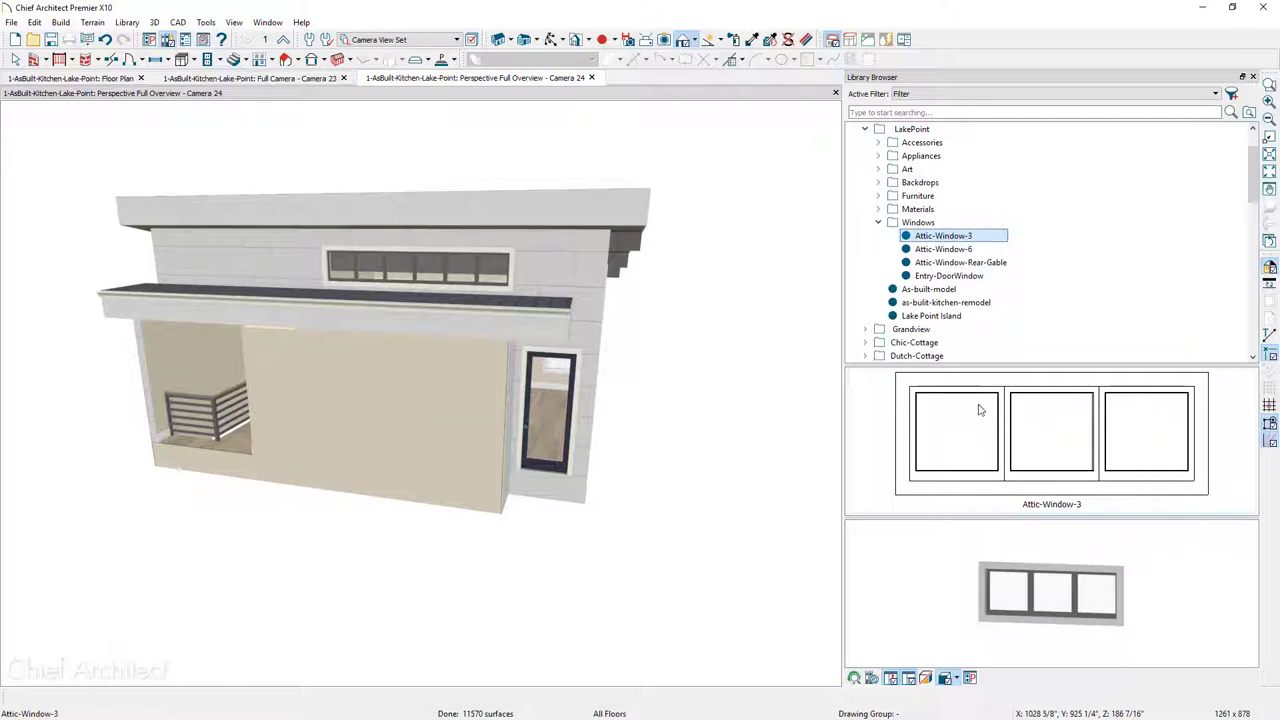
click(986, 406)
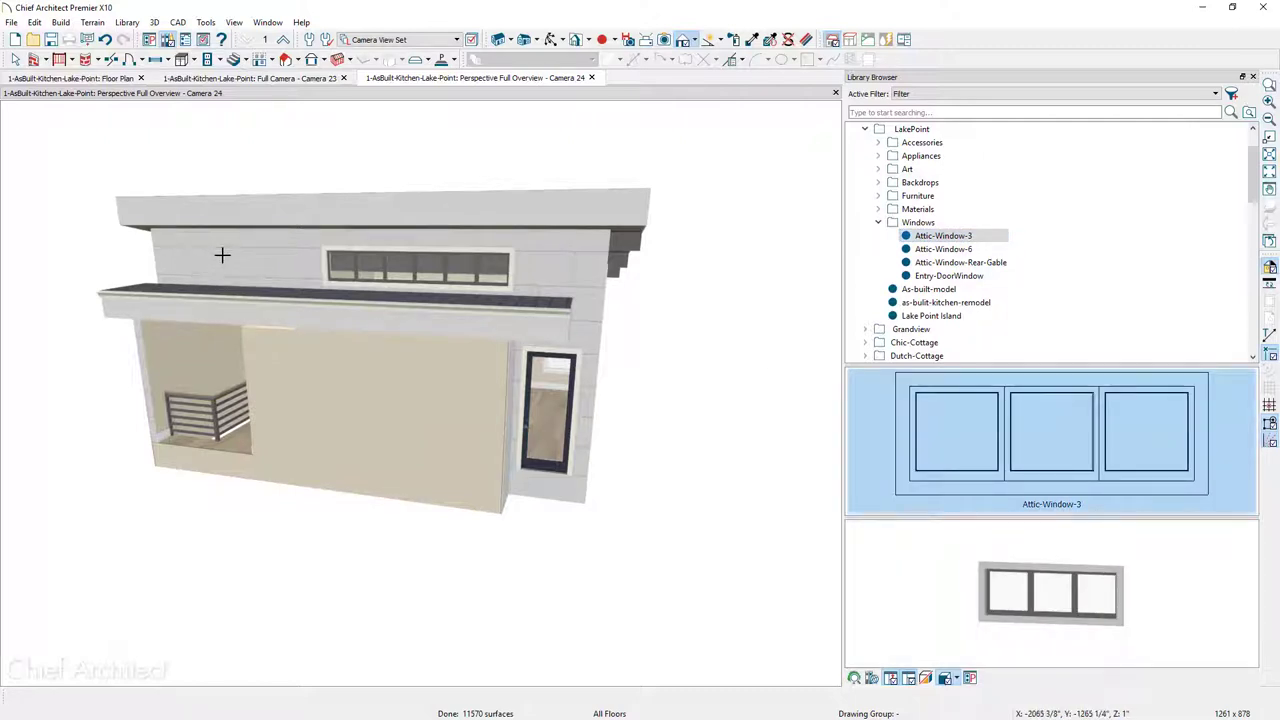
click(224, 258)
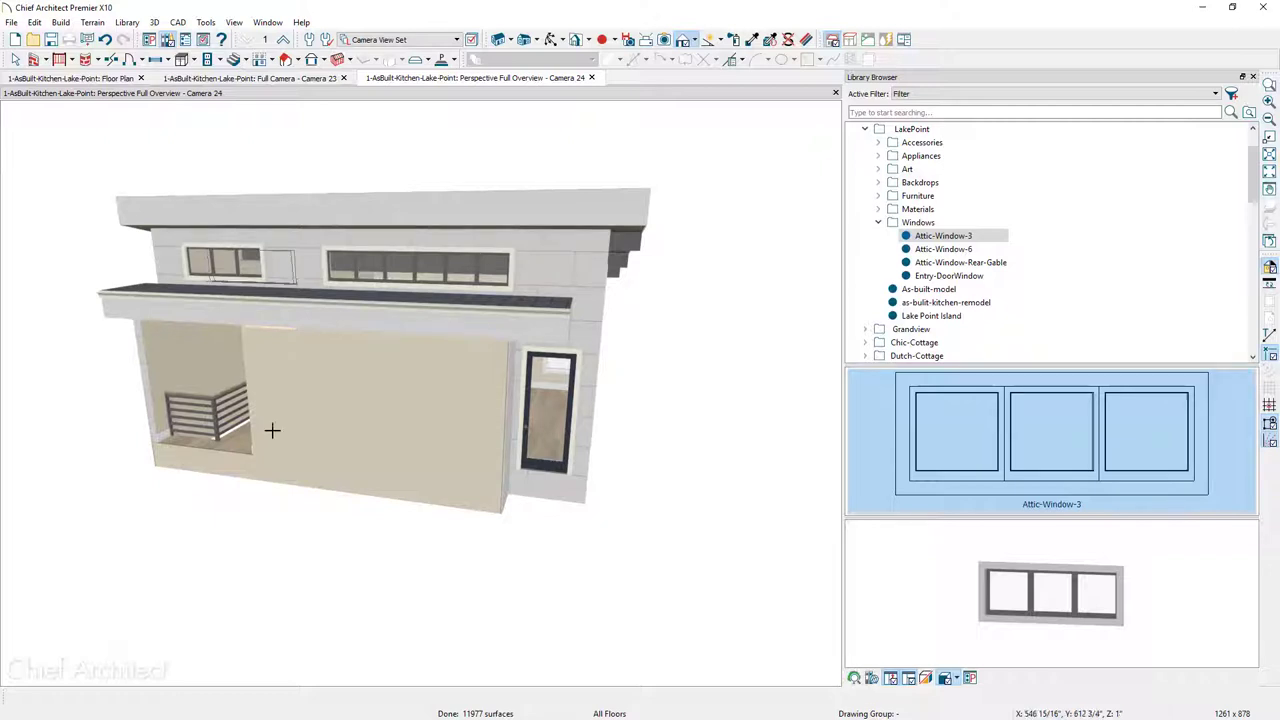
Place the library's Entry-DoorWindow unit above the double entry doors and select it.
middle_drag(278, 457, 563, 444)
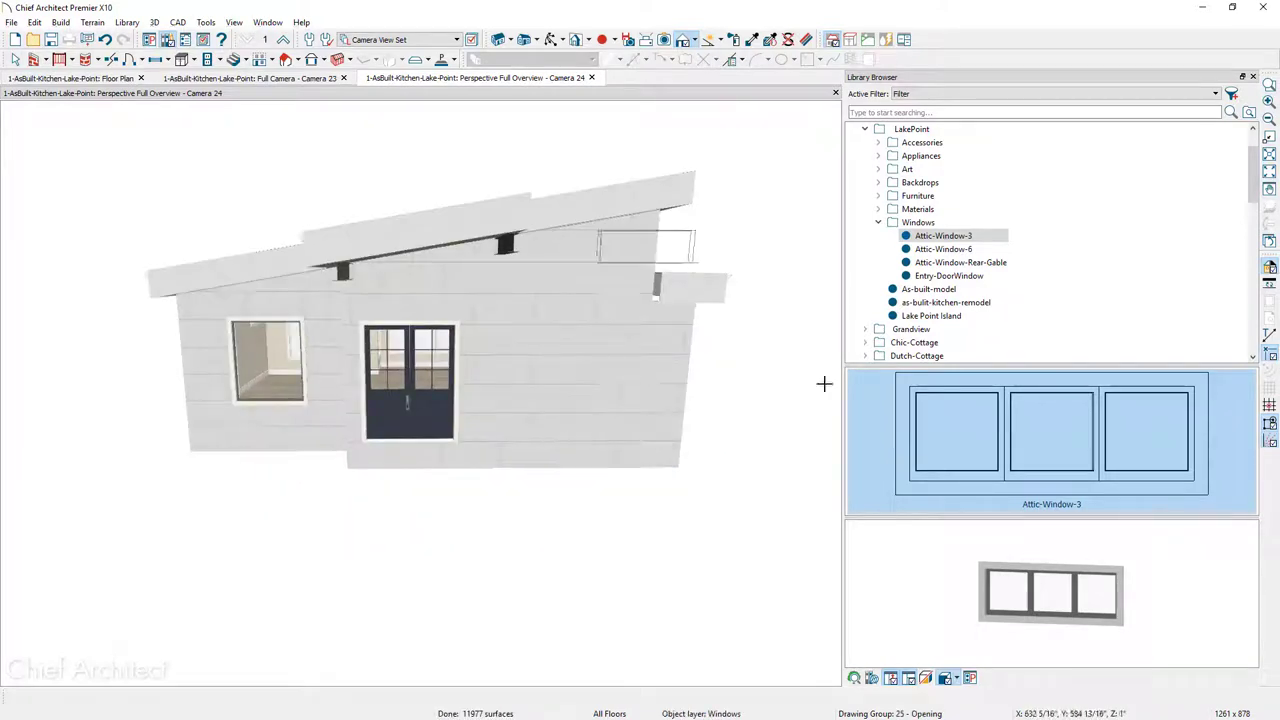
click(935, 279)
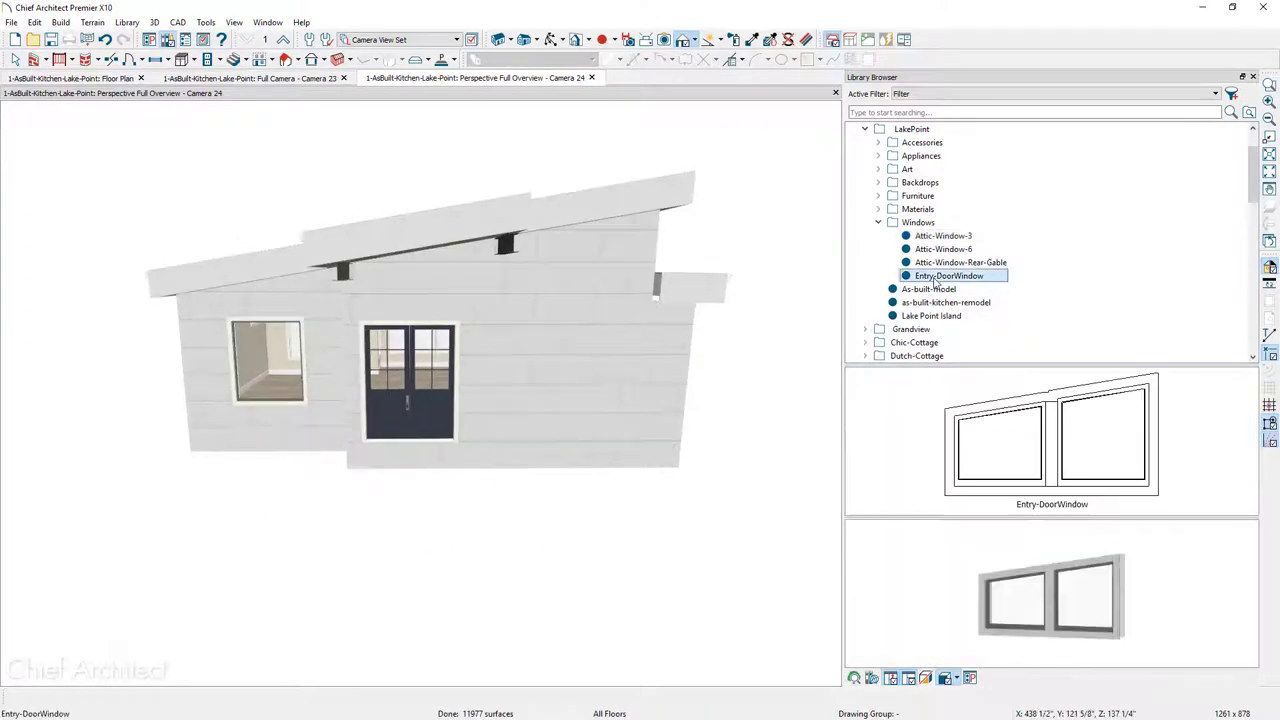
click(998, 444)
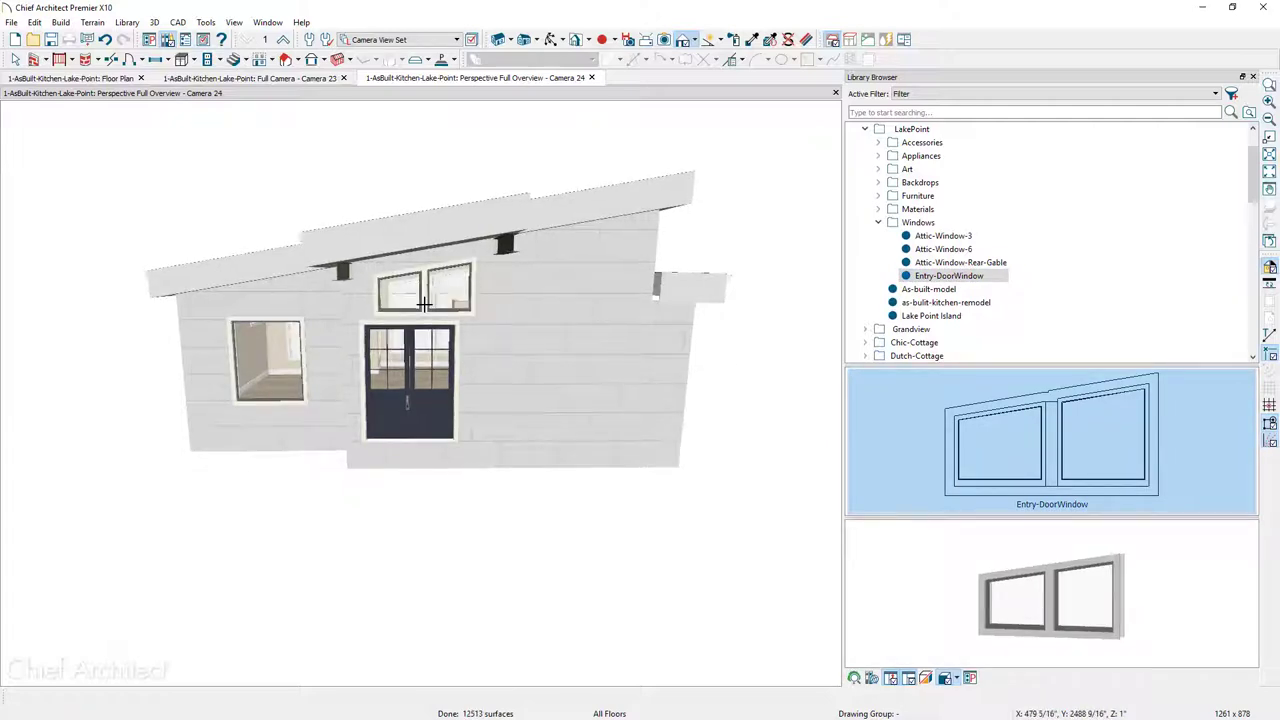
click(424, 300)
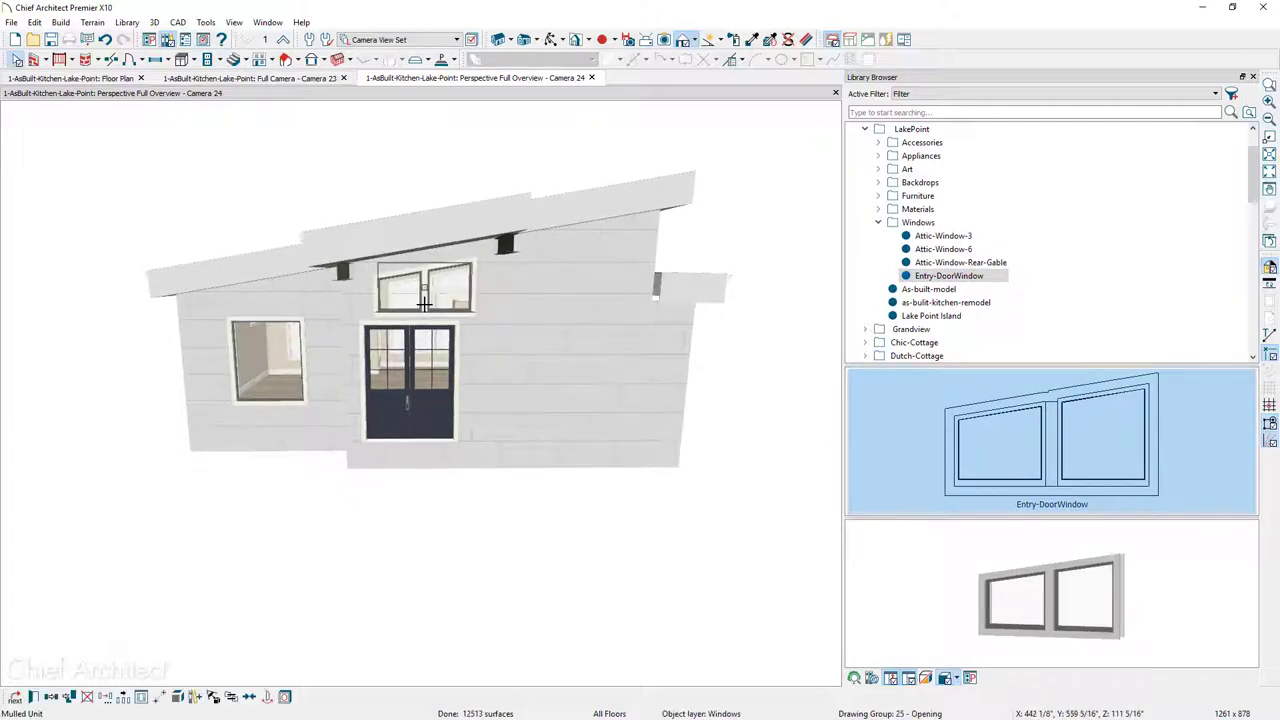
Center the Entry-DoorWindow unit over the double entry doors and view the new attic windows from inside the room.
click(251, 698)
click(405, 432)
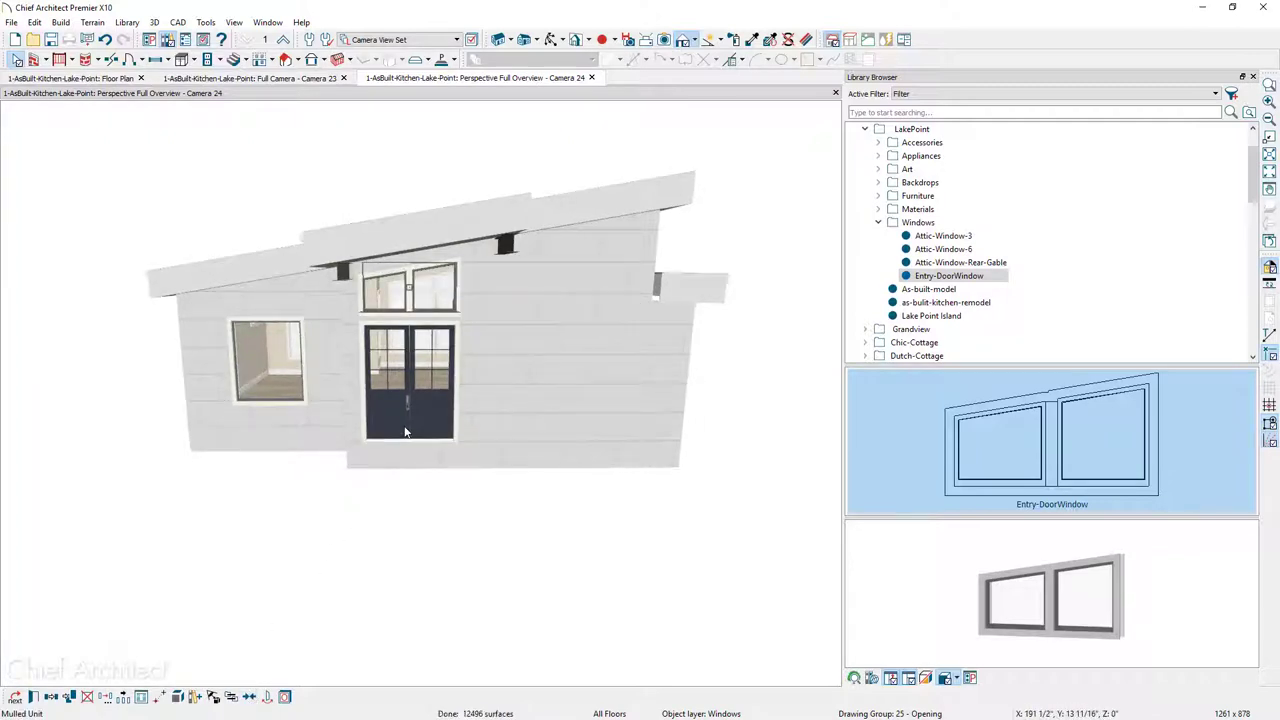
scroll(426, 368, up, 10)
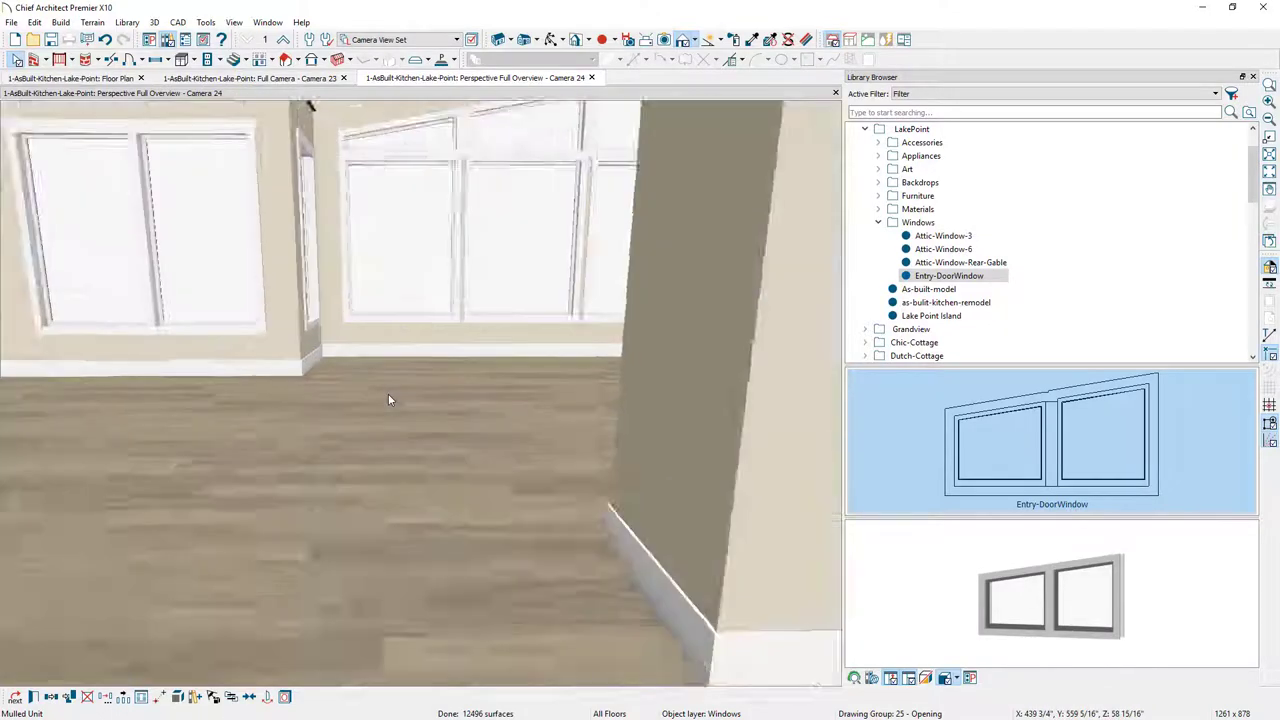
drag(388, 398, 586, 502)
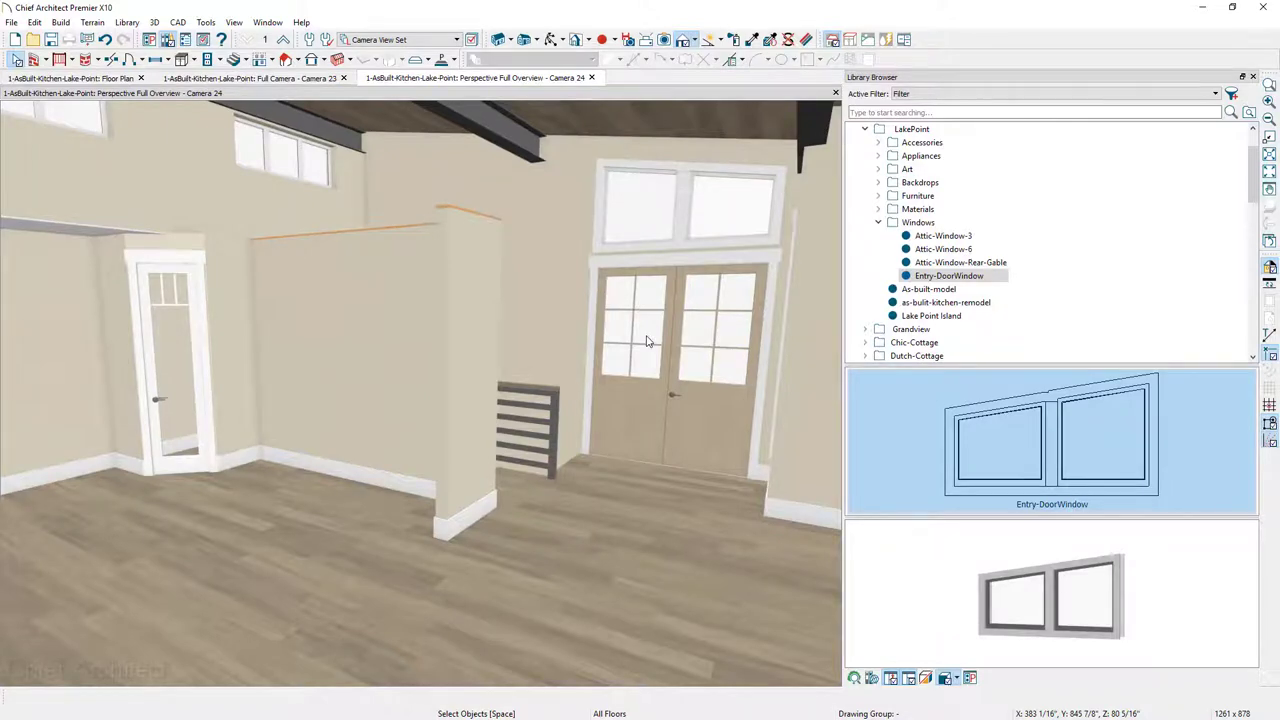
drag(647, 342, 553, 357)
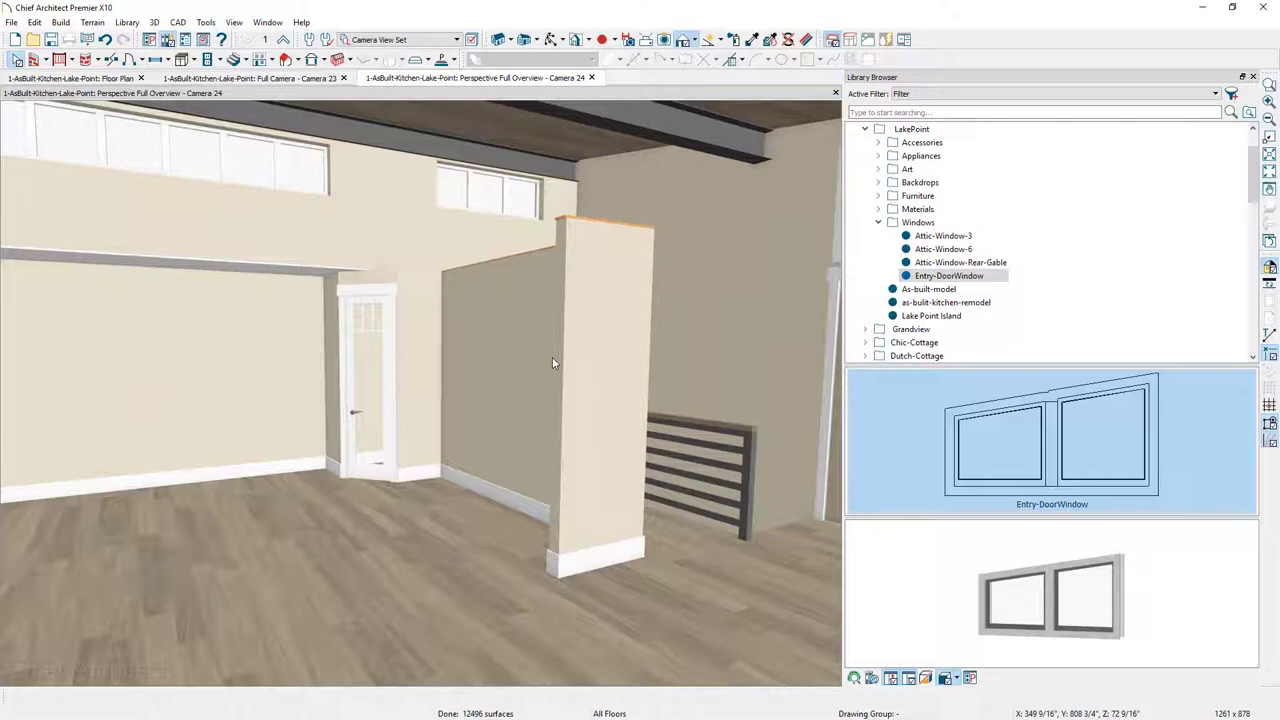
Place the library's As-built-model beside the remodeled floor plan and show both in the perspective floor overview.
click(950, 291)
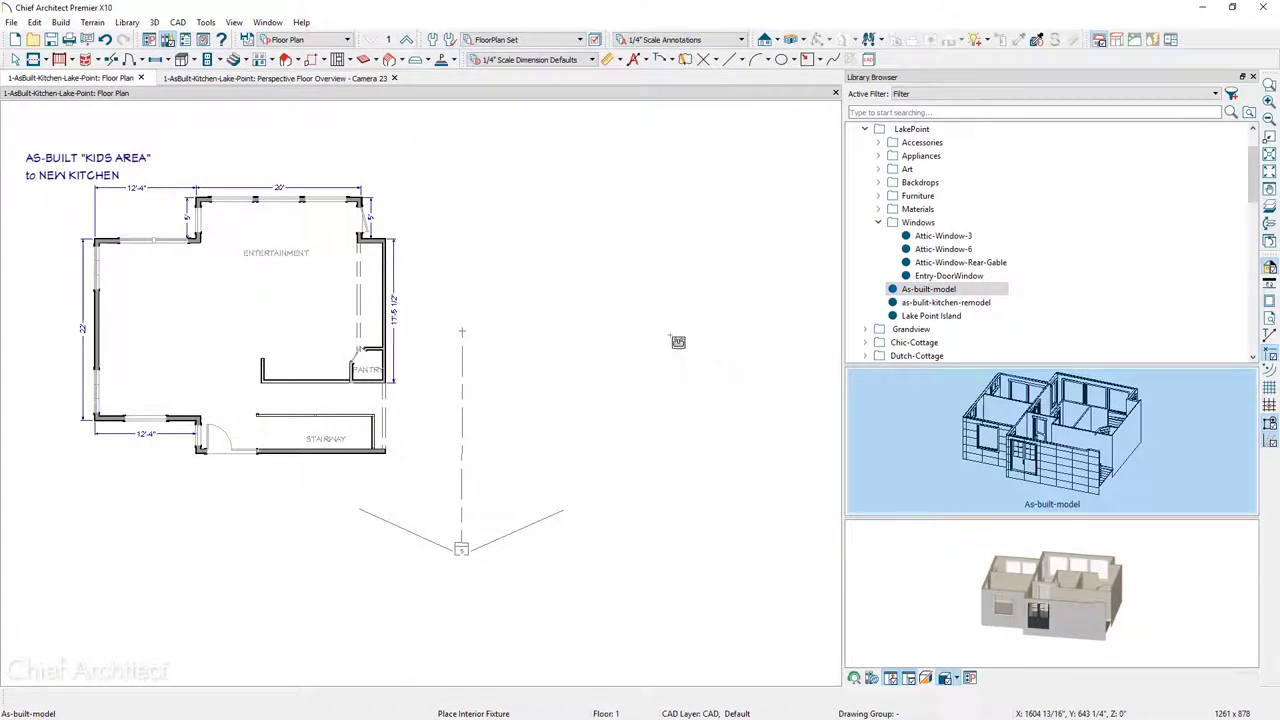
click(629, 342)
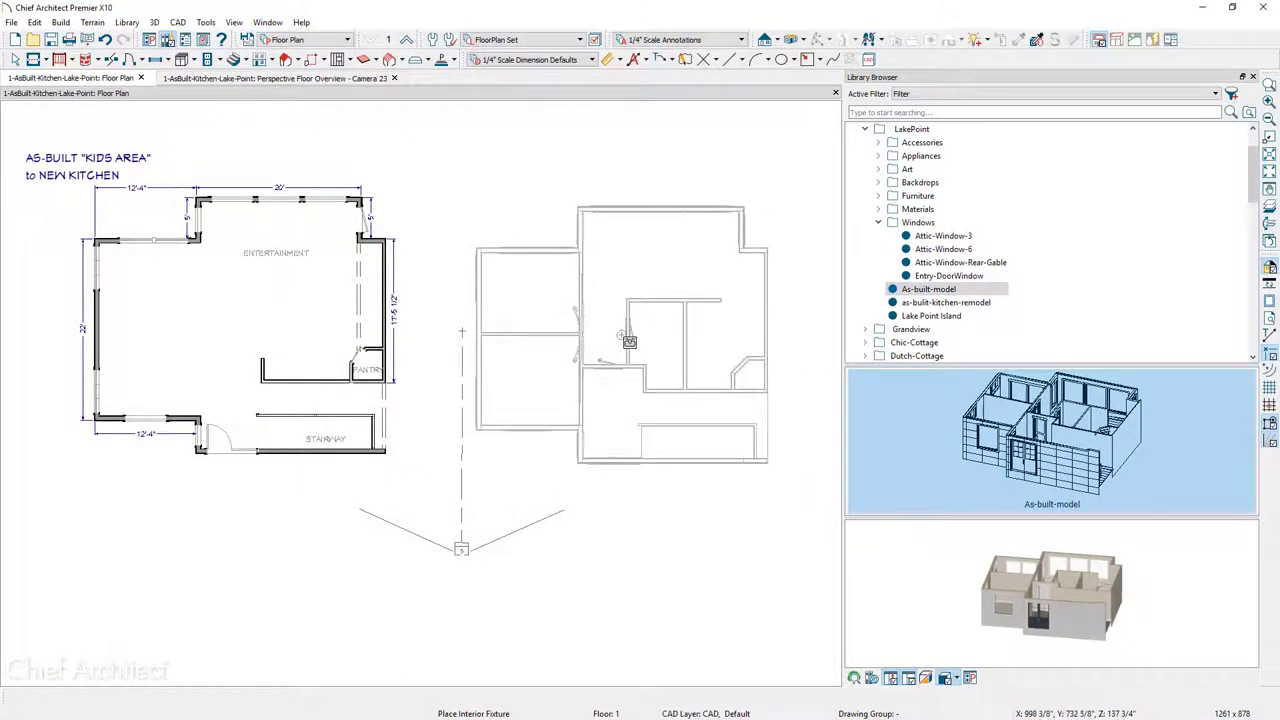
click(358, 79)
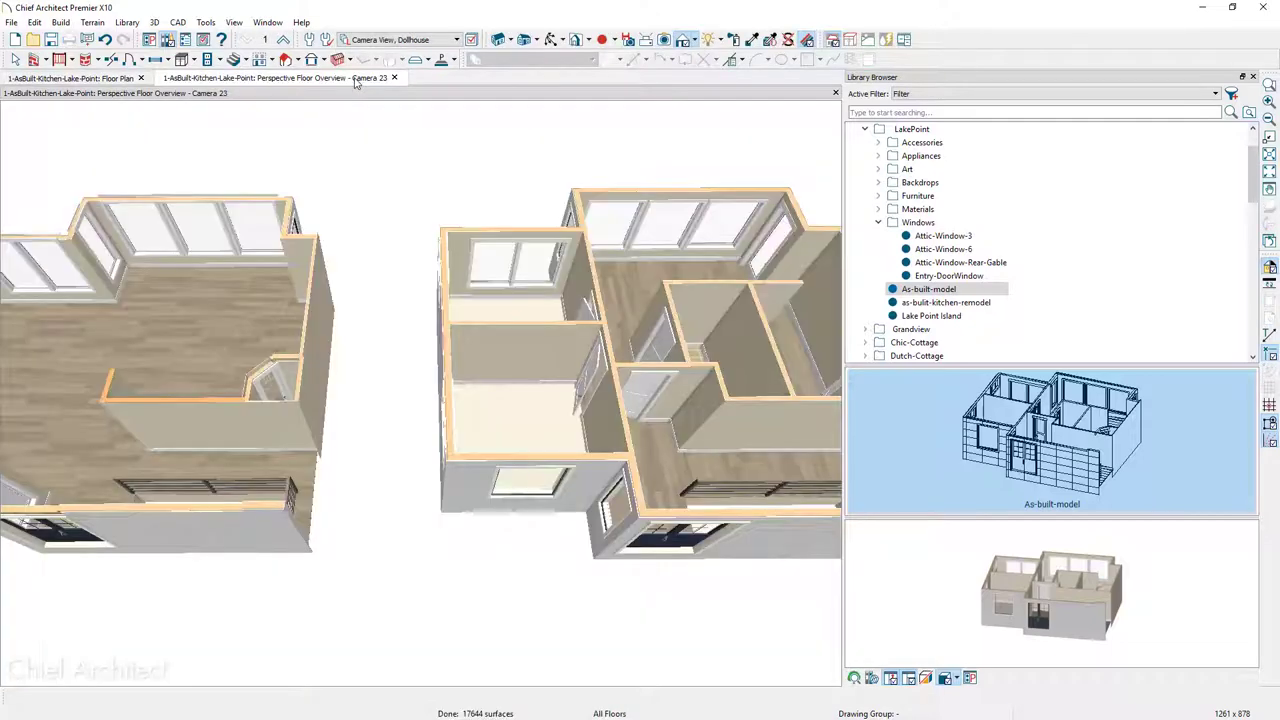
click(1252, 78)
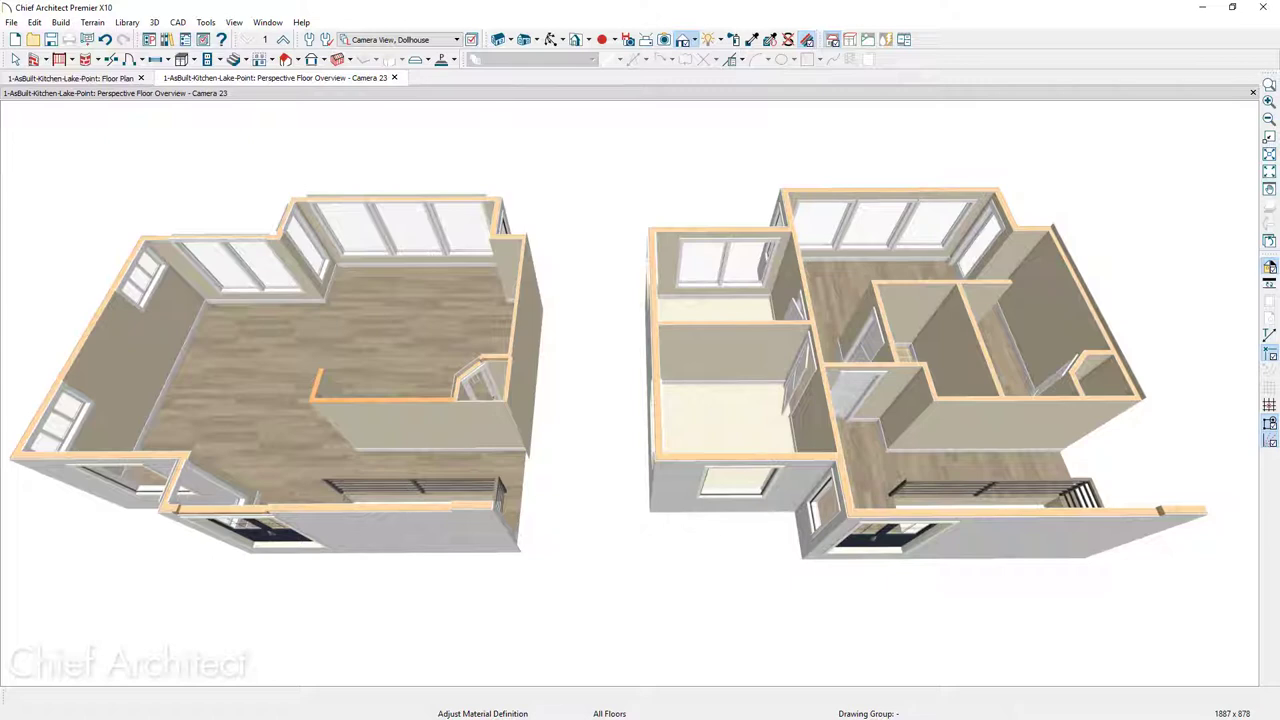
Change every material component of the placed as-built model to the plan material Glass Standard.
double_click(1152, 536)
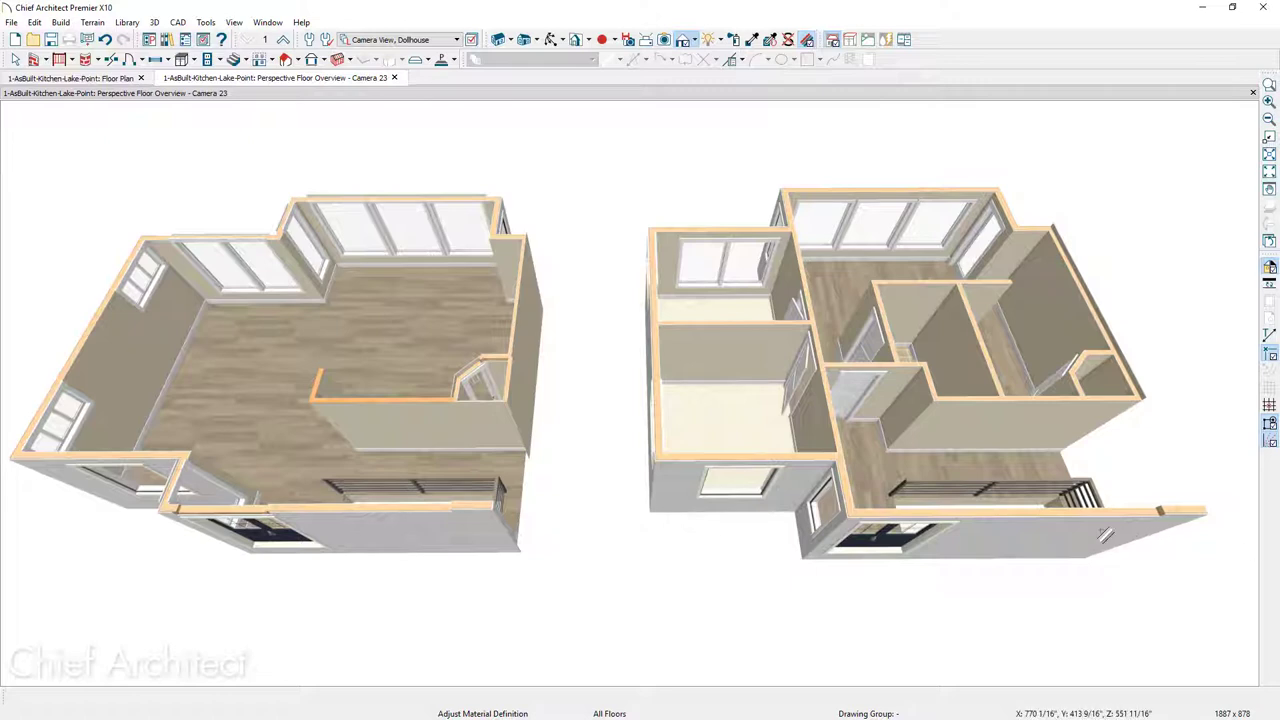
click(70, 162)
click(190, 170)
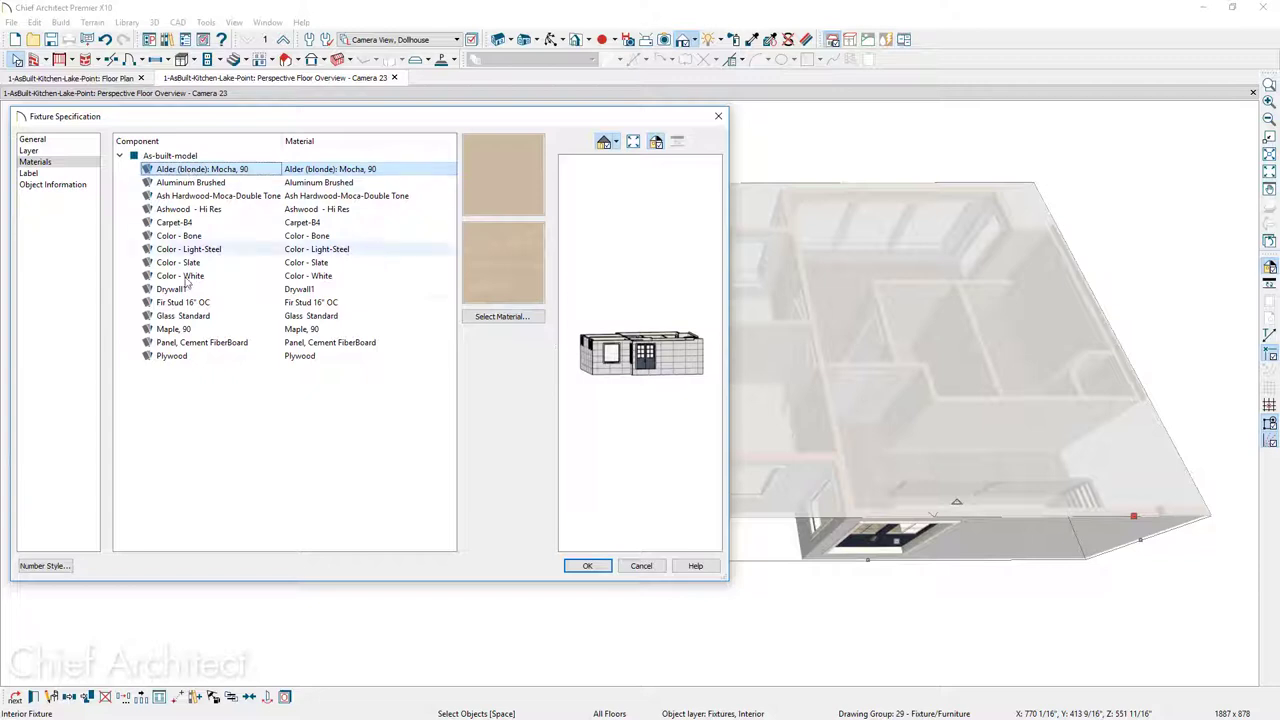
shift+click(190, 357)
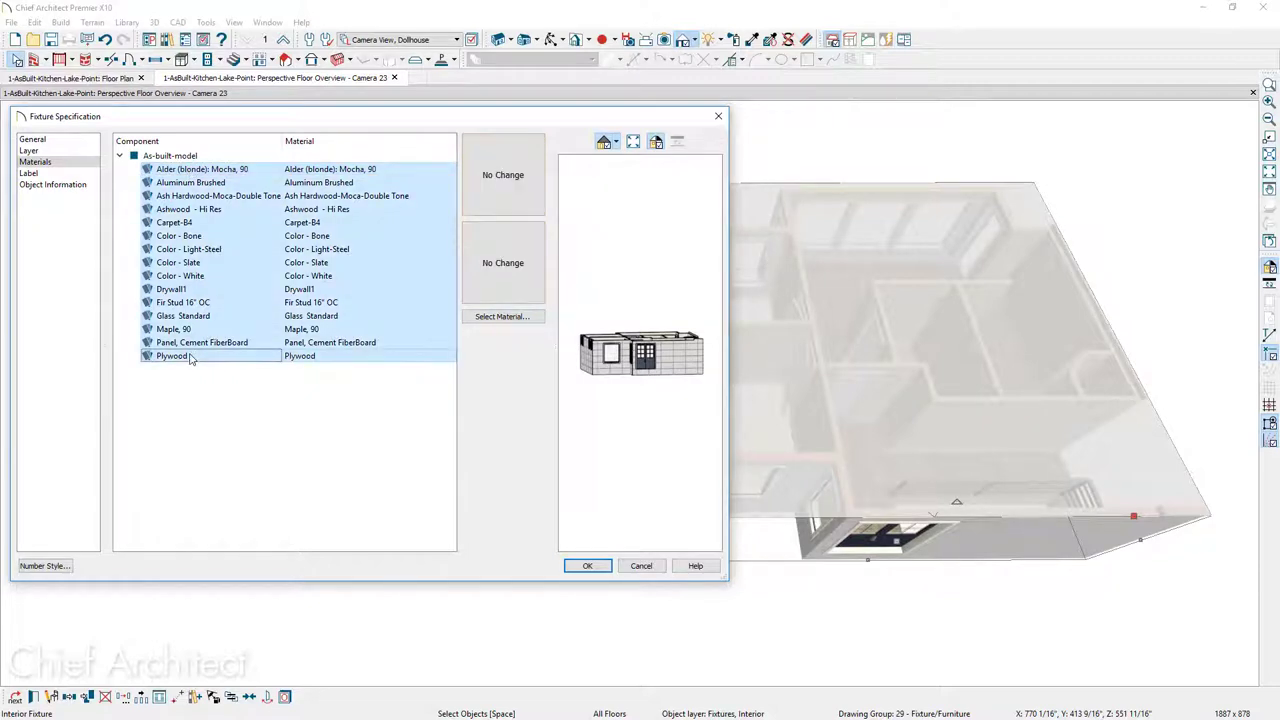
click(503, 317)
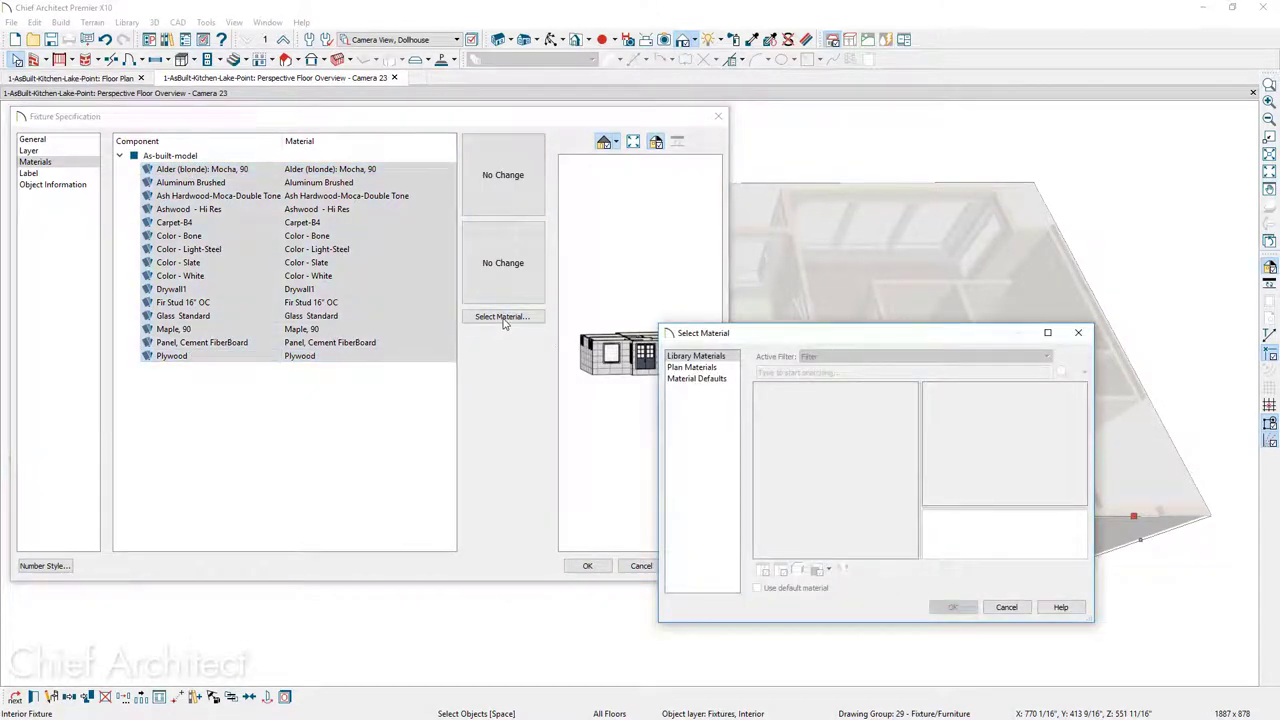
click(714, 368)
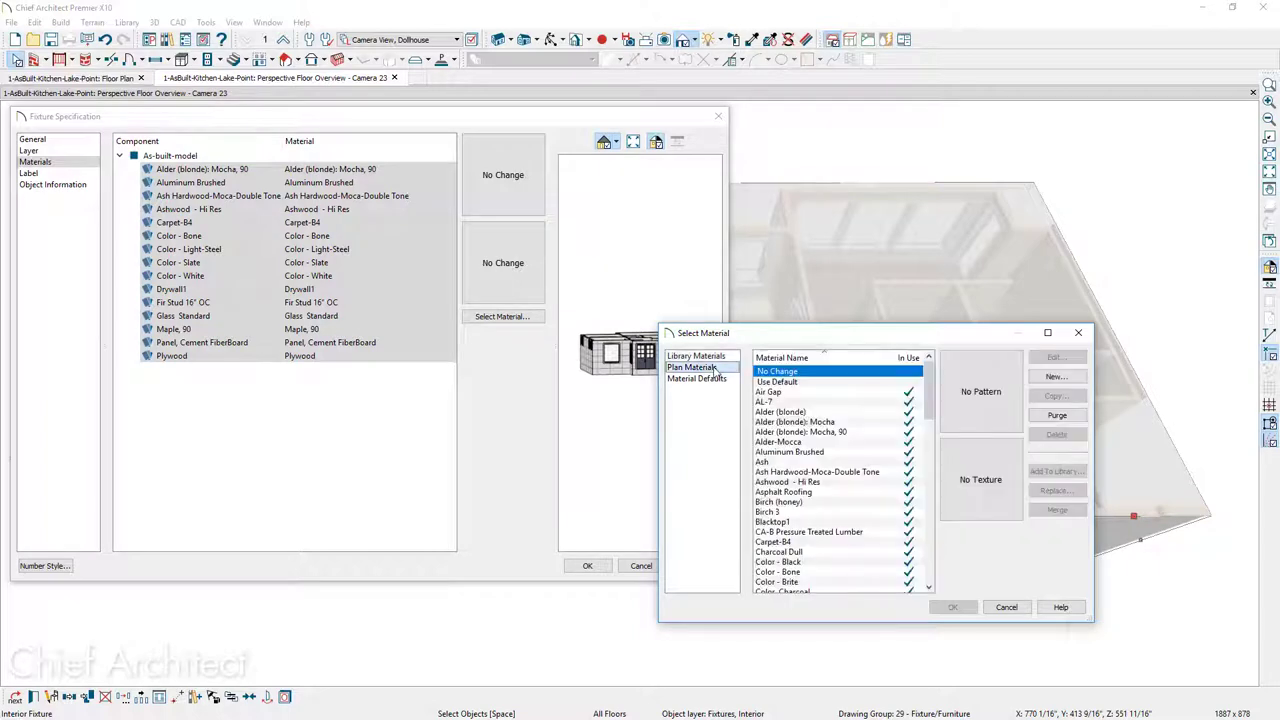
click(827, 492)
key(g)
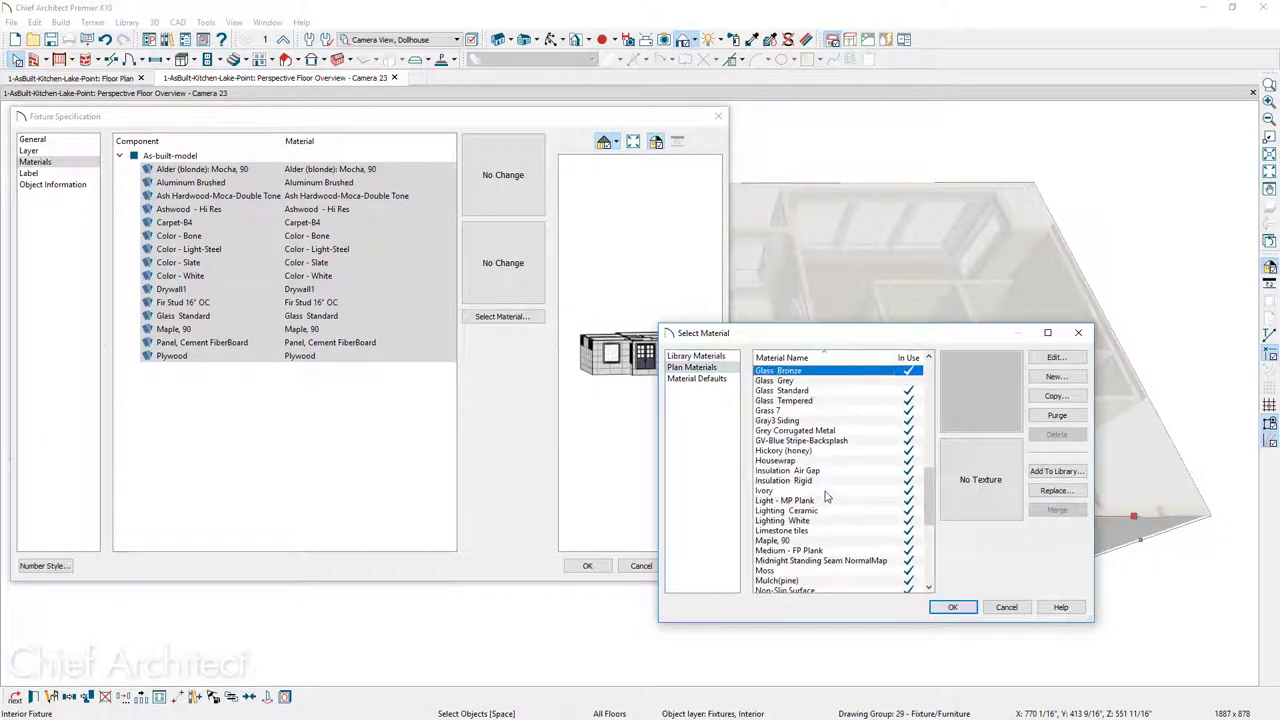
double_click(806, 390)
click(587, 566)
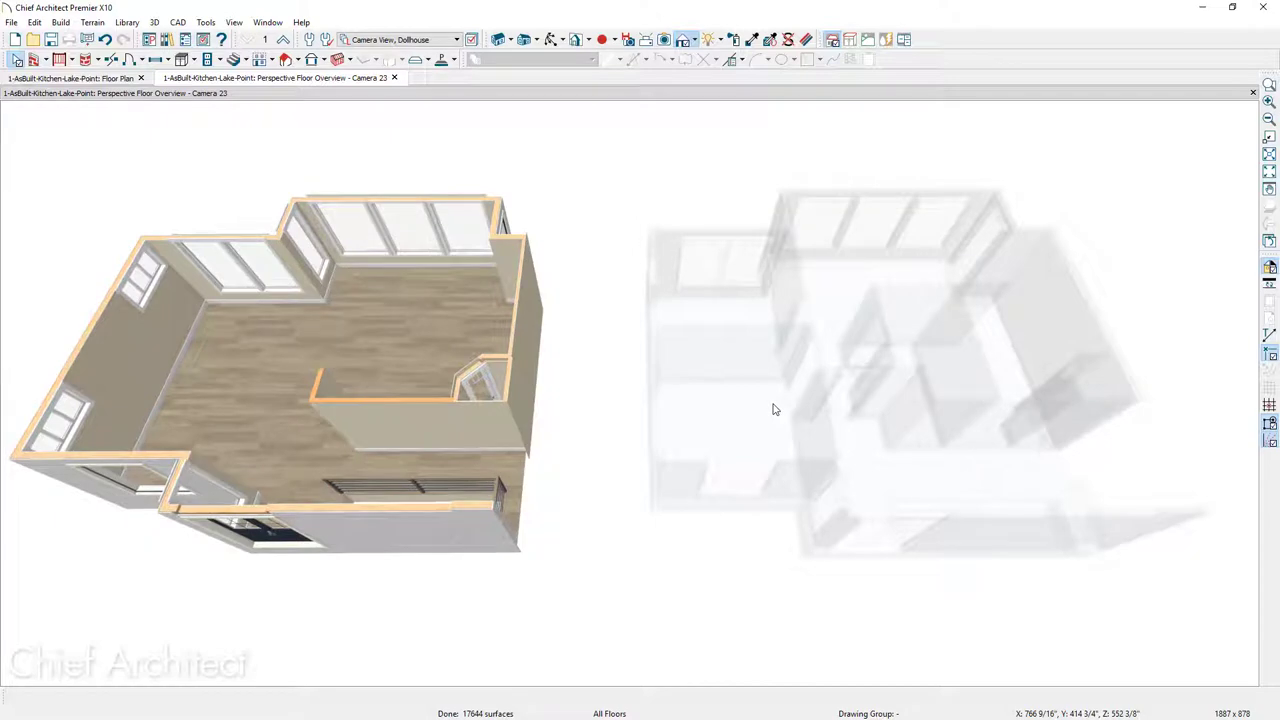
Move the as-built model in the floor plan onto the remodeled plan so their outer walls line up.
click(84, 79)
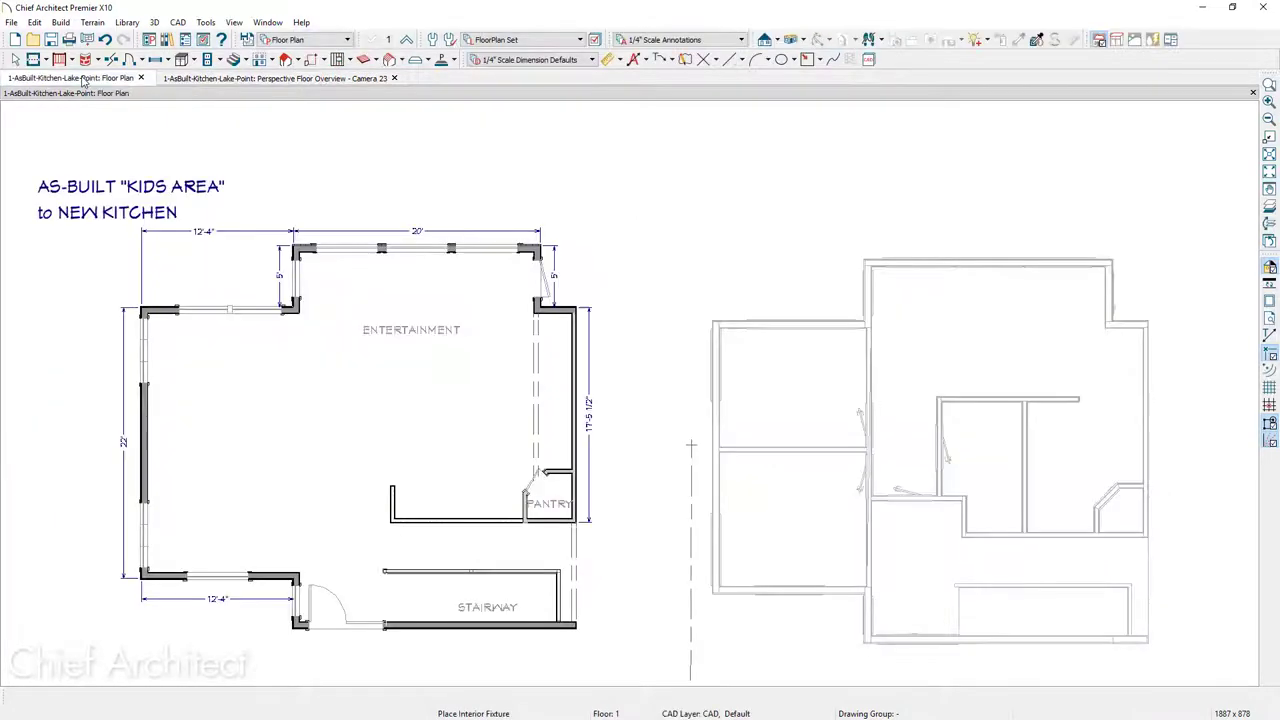
click(931, 451)
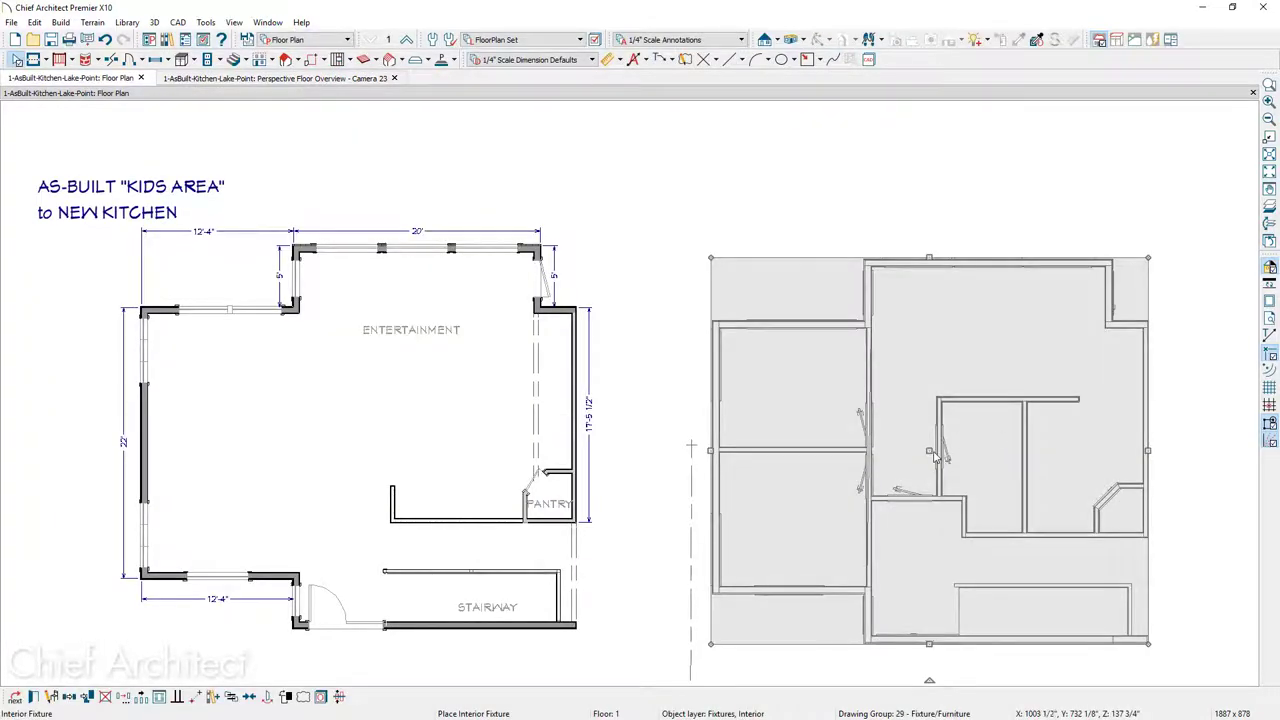
drag(931, 451, 357, 436)
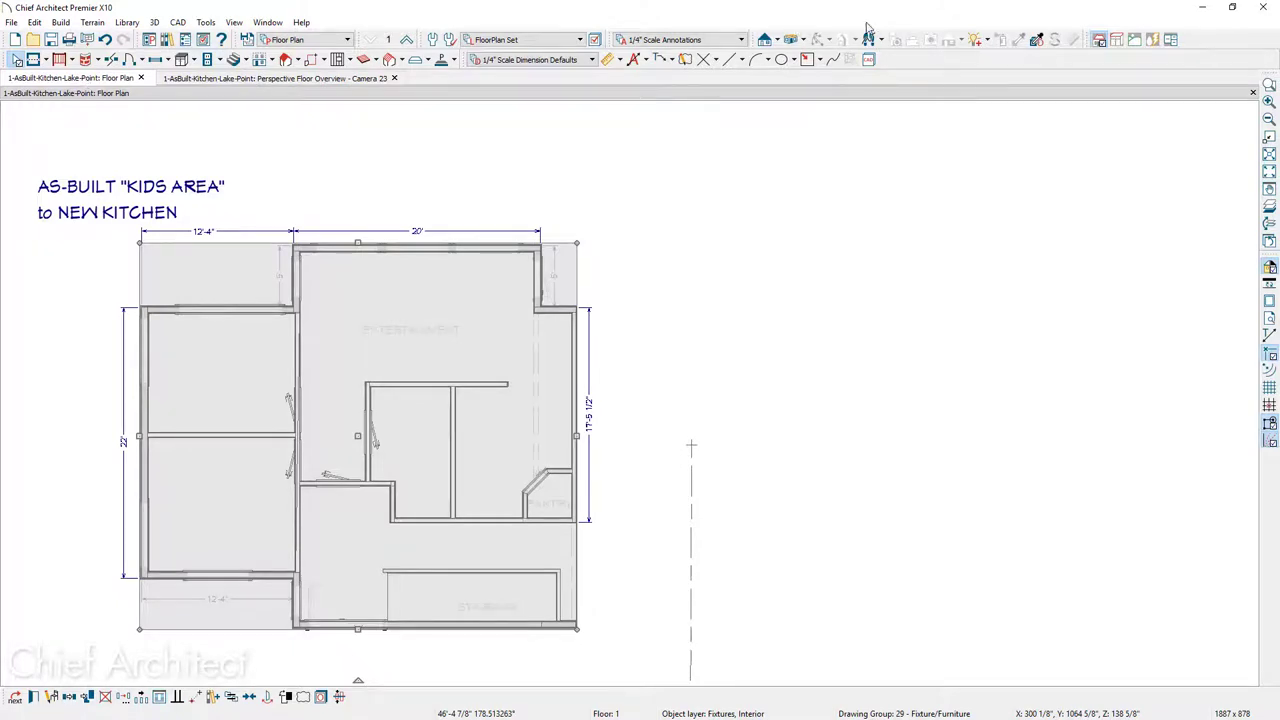
Create a full camera view inside the entertainment room, looking from the rear side door area toward the front entry.
click(806, 40)
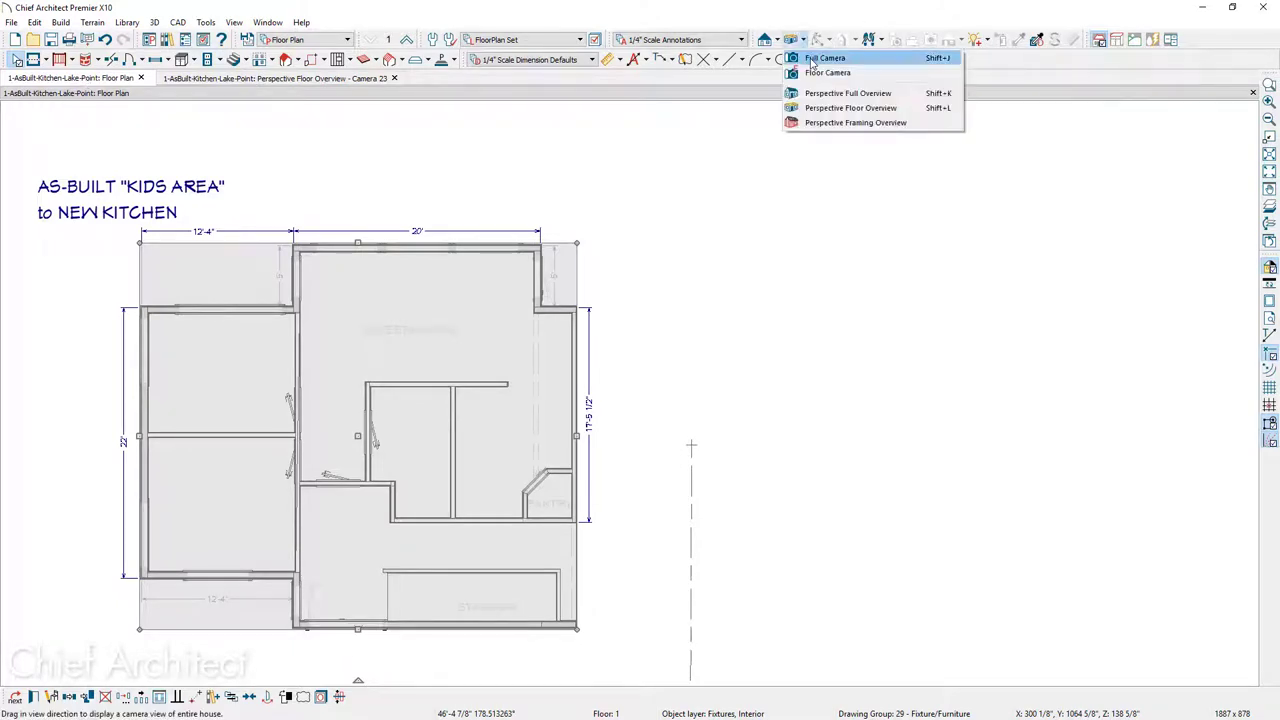
click(800, 57)
drag(538, 279, 411, 352)
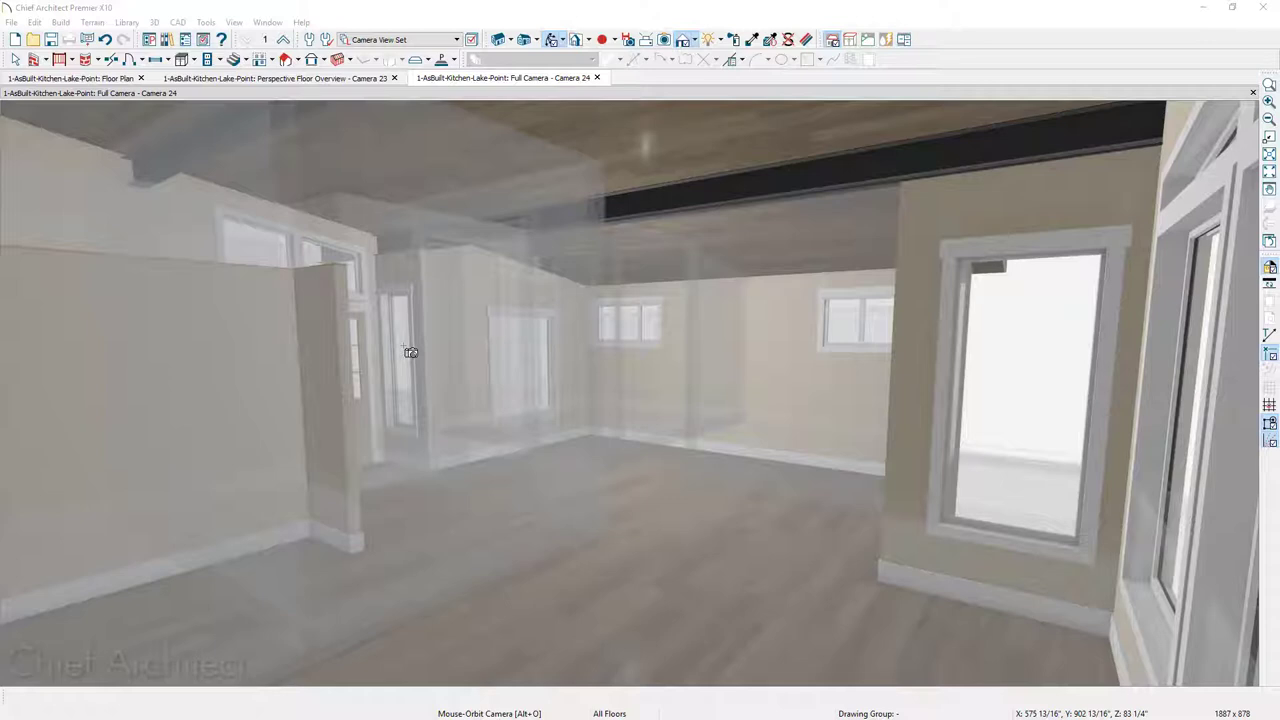
click(790, 472)
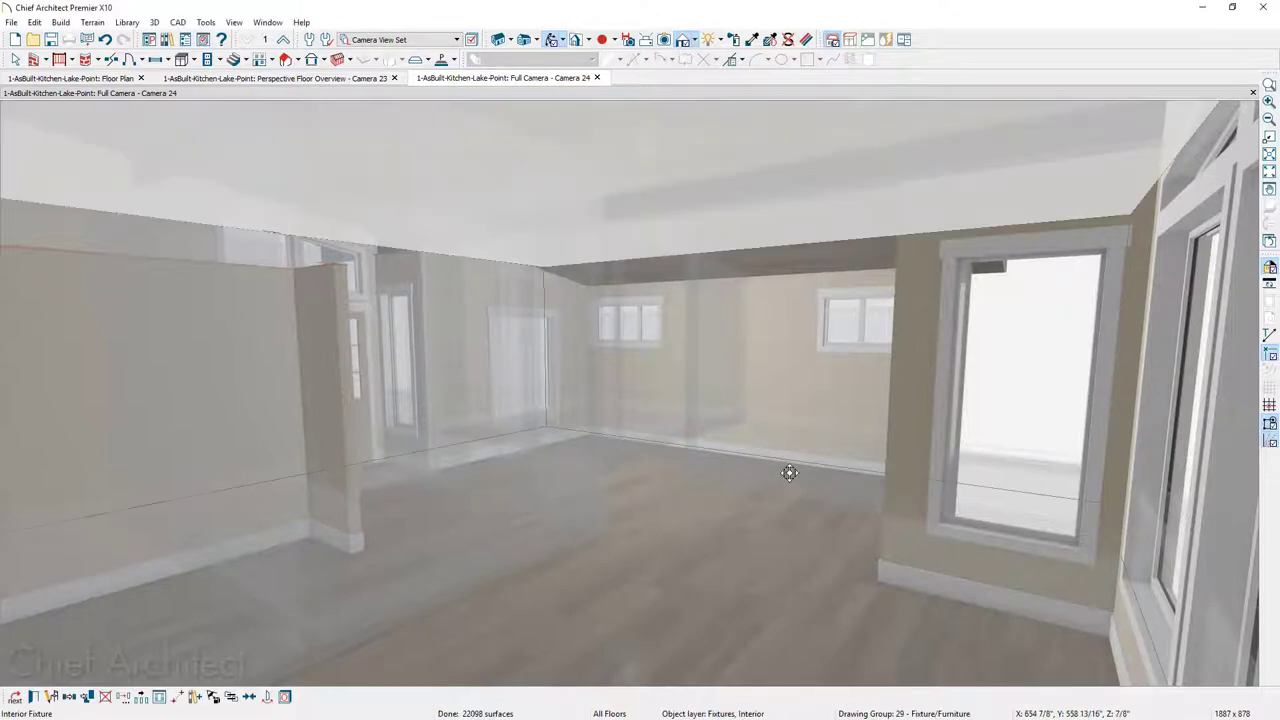
click(124, 697)
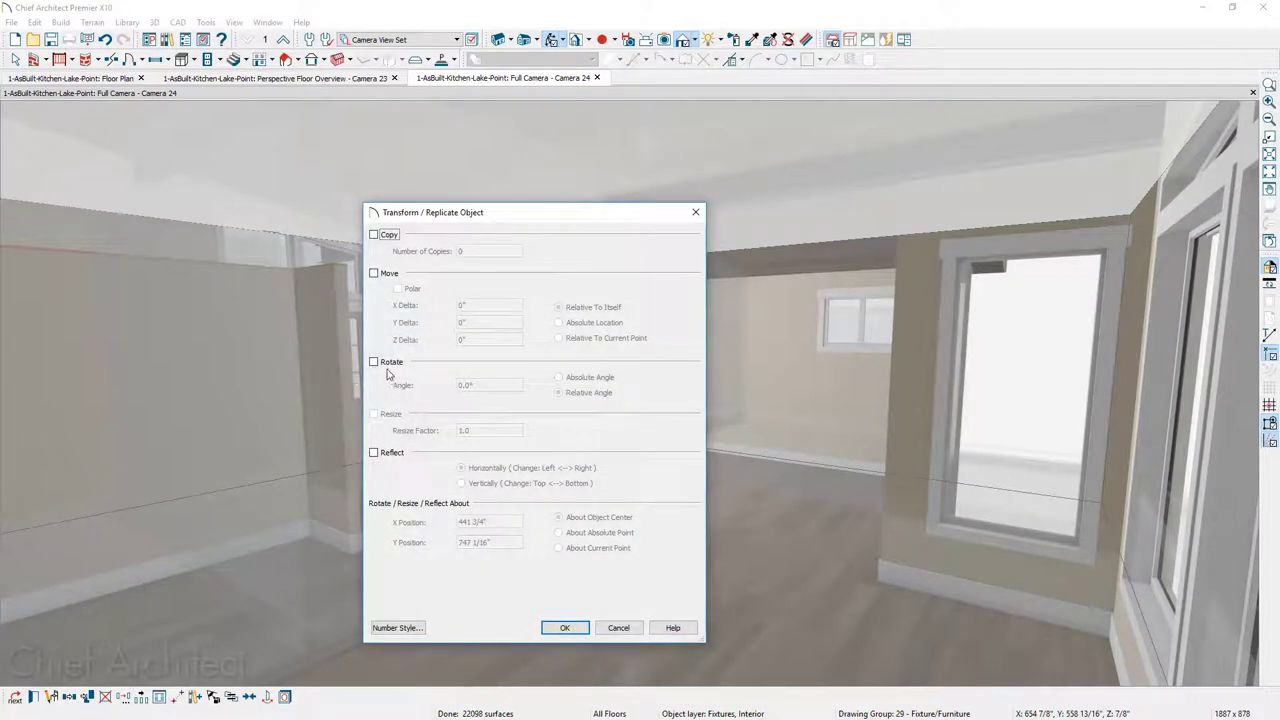
key(Escape)
key(Escape)
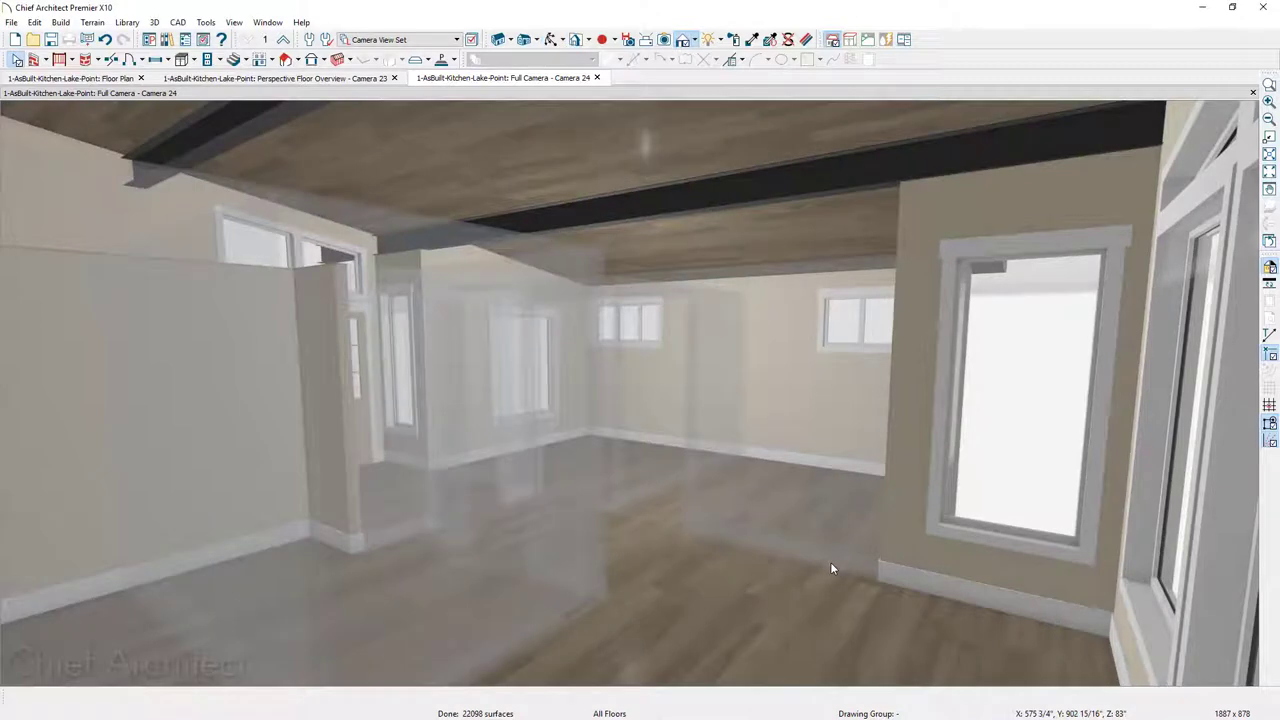
Create a perspective floor overview of the remodeled plan and inspect the glass as-built walls overlaid on the new space.
mouse_move(829, 563)
mouse_down()
mouse_move(752, 602)
mouse_move(720, 643)
mouse_move(705, 623)
mouse_move(700, 670)
mouse_move(777, 571)
mouse_move(839, 546)
mouse_up()
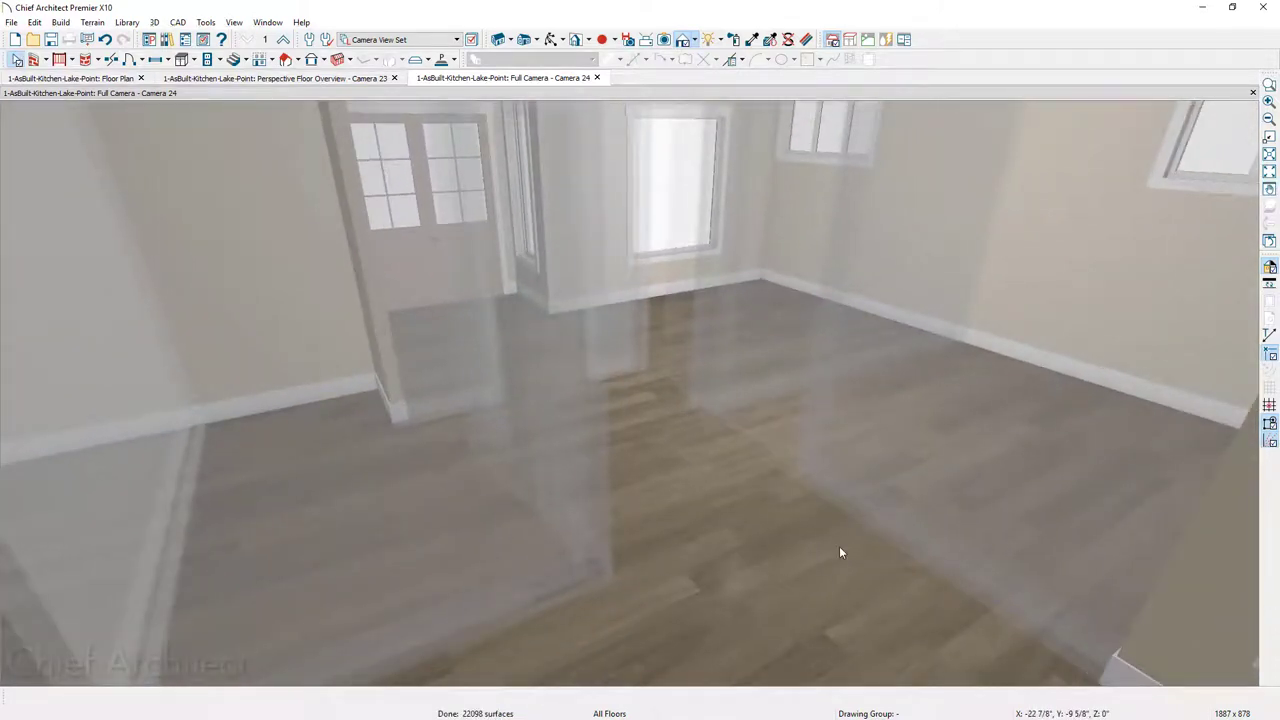
click(101, 80)
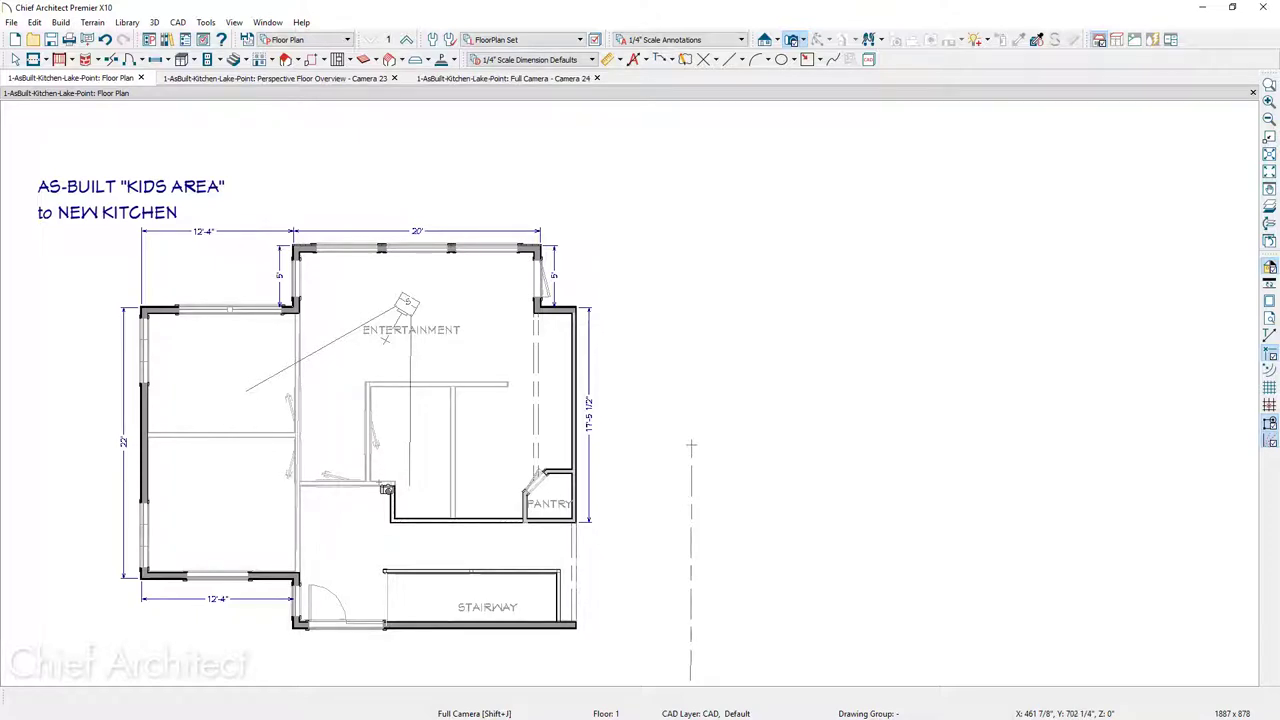
click(806, 42)
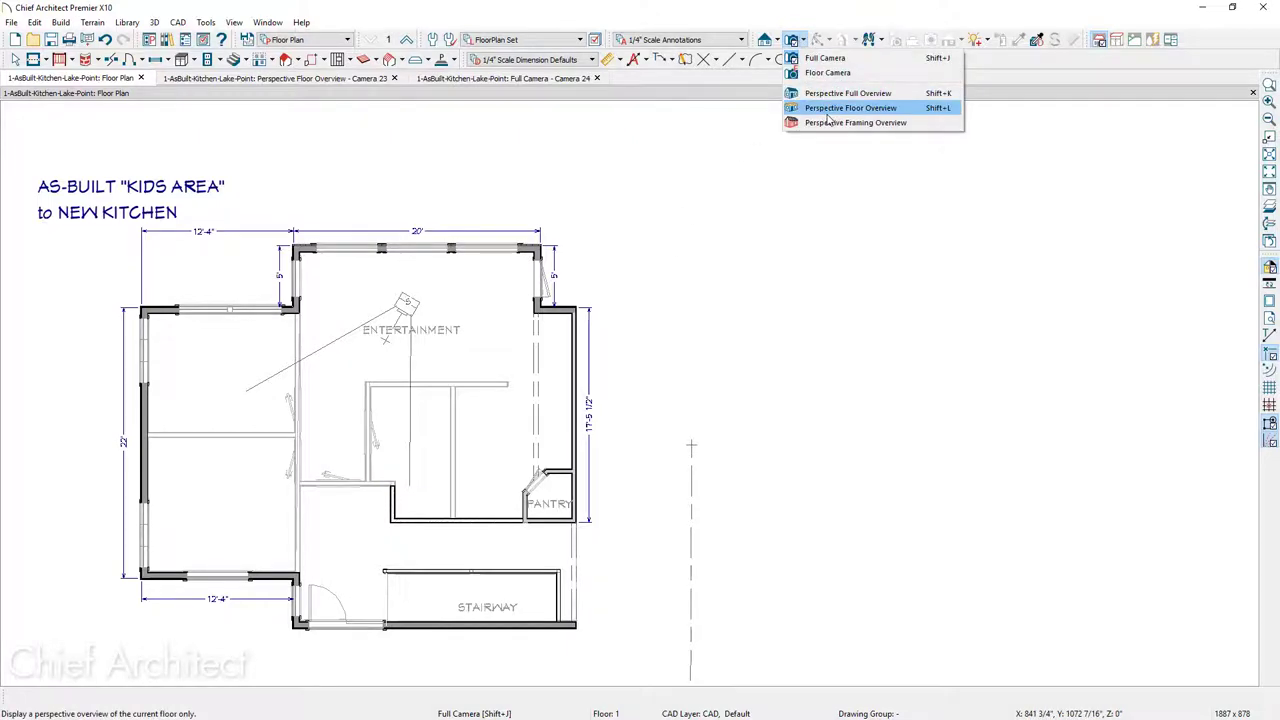
click(860, 108)
mouse_move(675, 620)
mouse_down()
mouse_move(449, 597)
mouse_move(663, 608)
mouse_move(684, 624)
mouse_up()
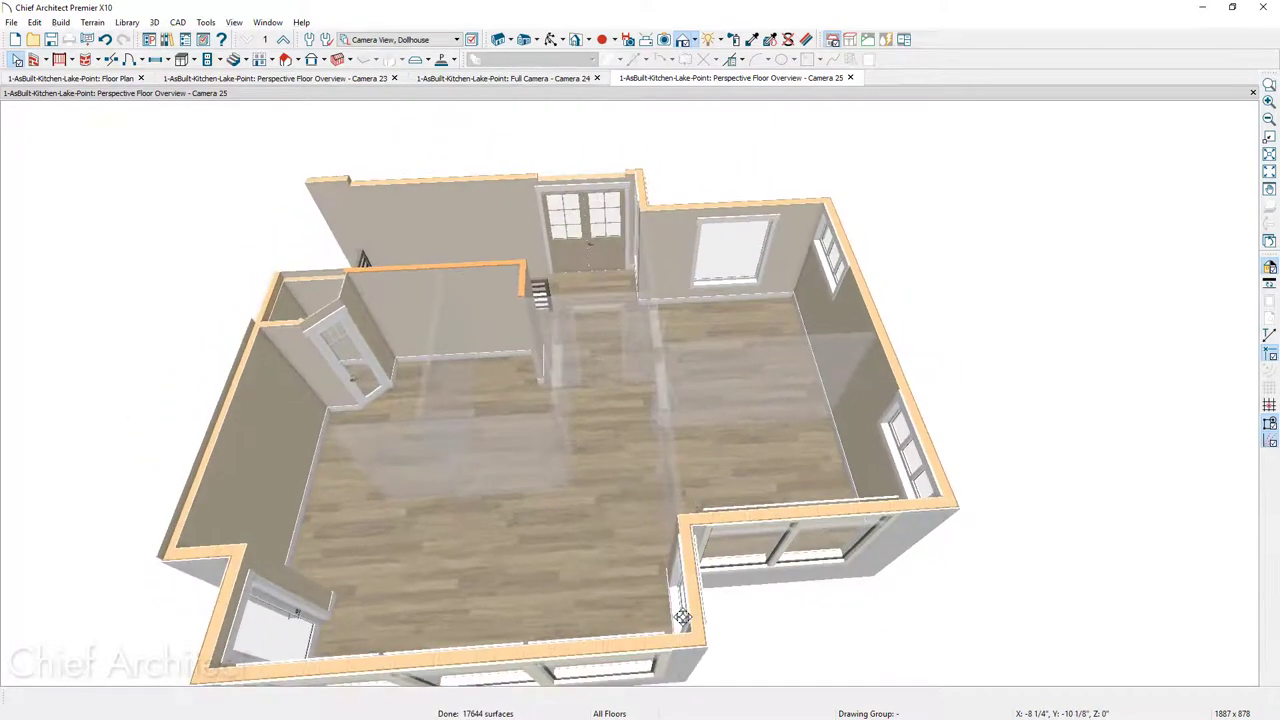
scroll(603, 457, up, 2)
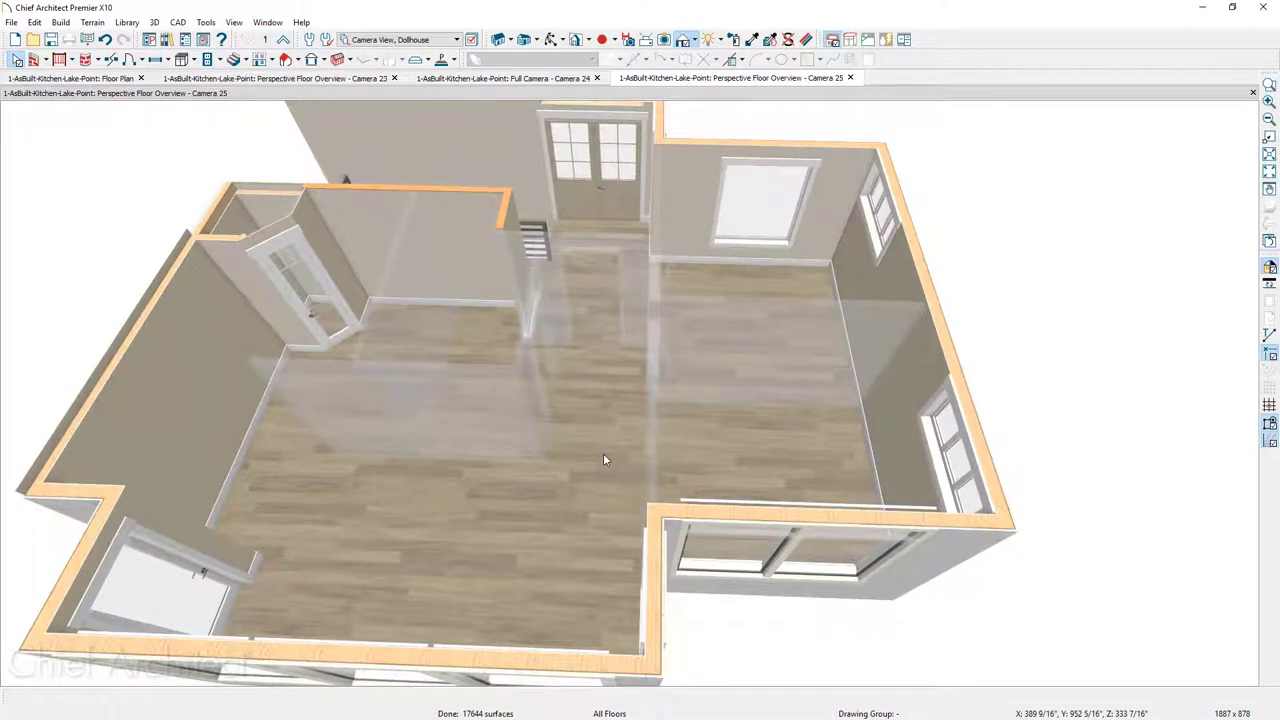
key(ctrl+Tab)
drag(805, 509, 644, 484)
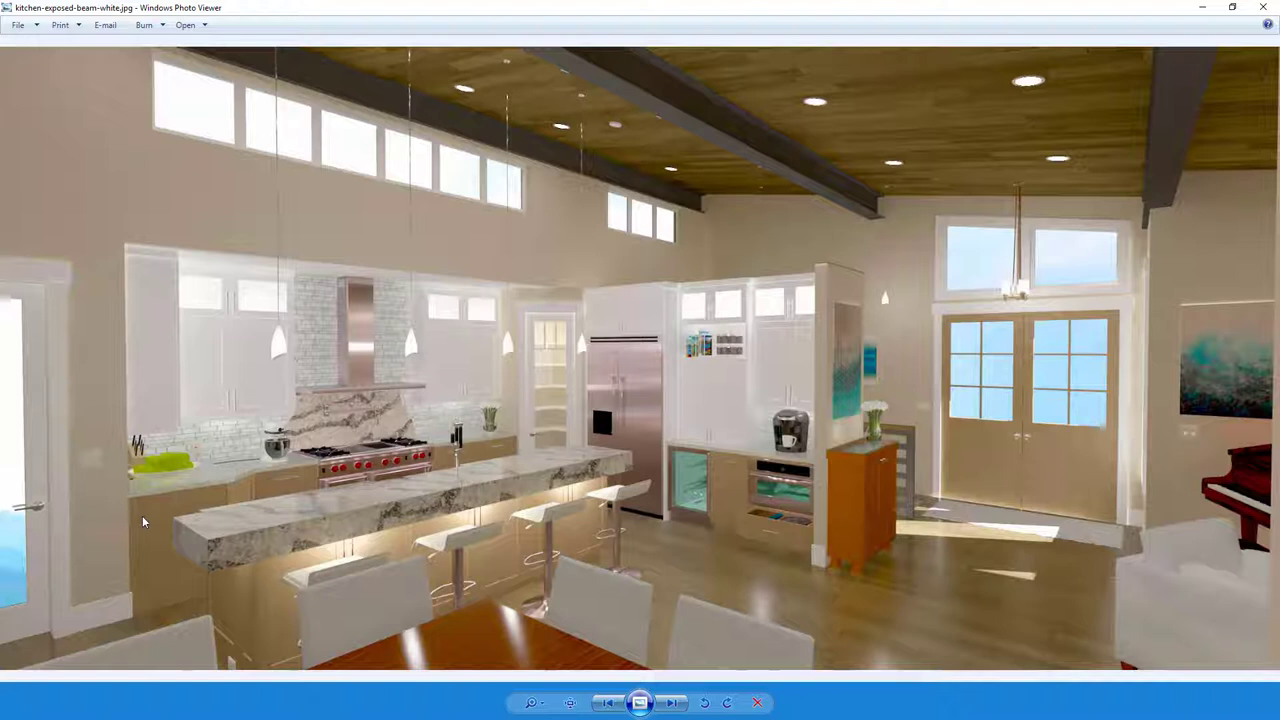
Switch to the New Kitchen Shell plan and set its plan view to K&B.
key(alt+Tab)
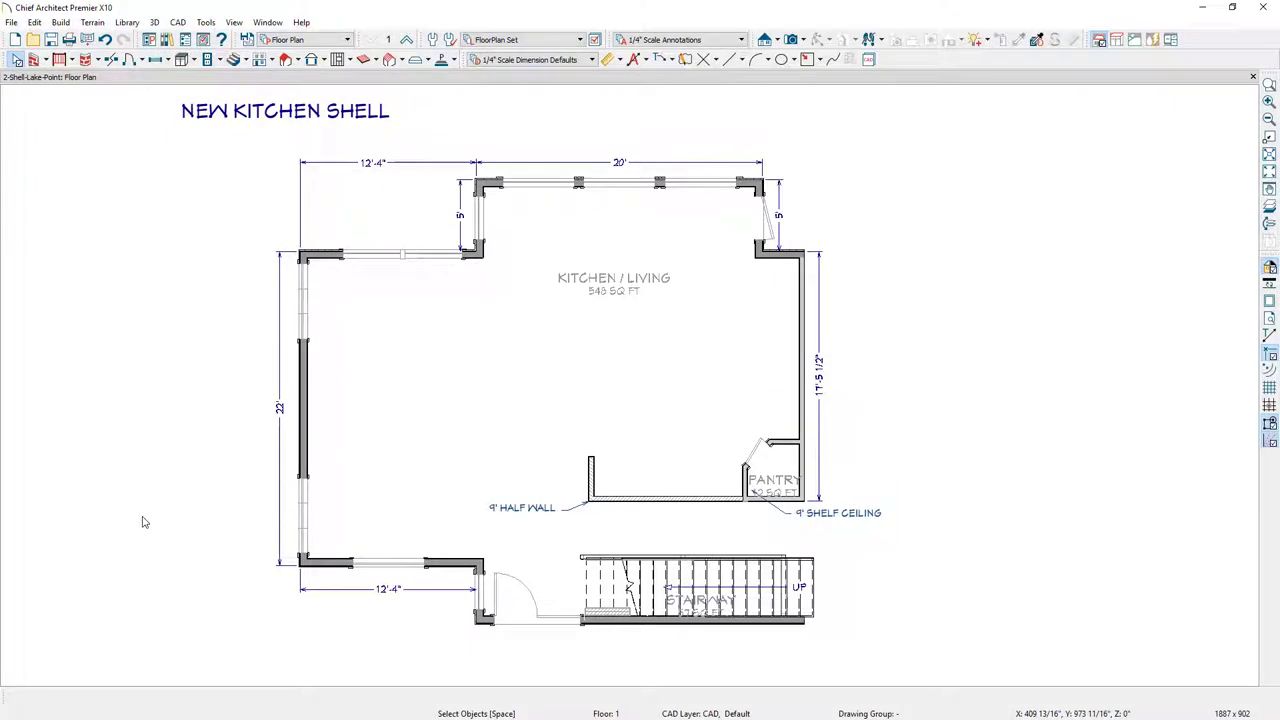
click(311, 41)
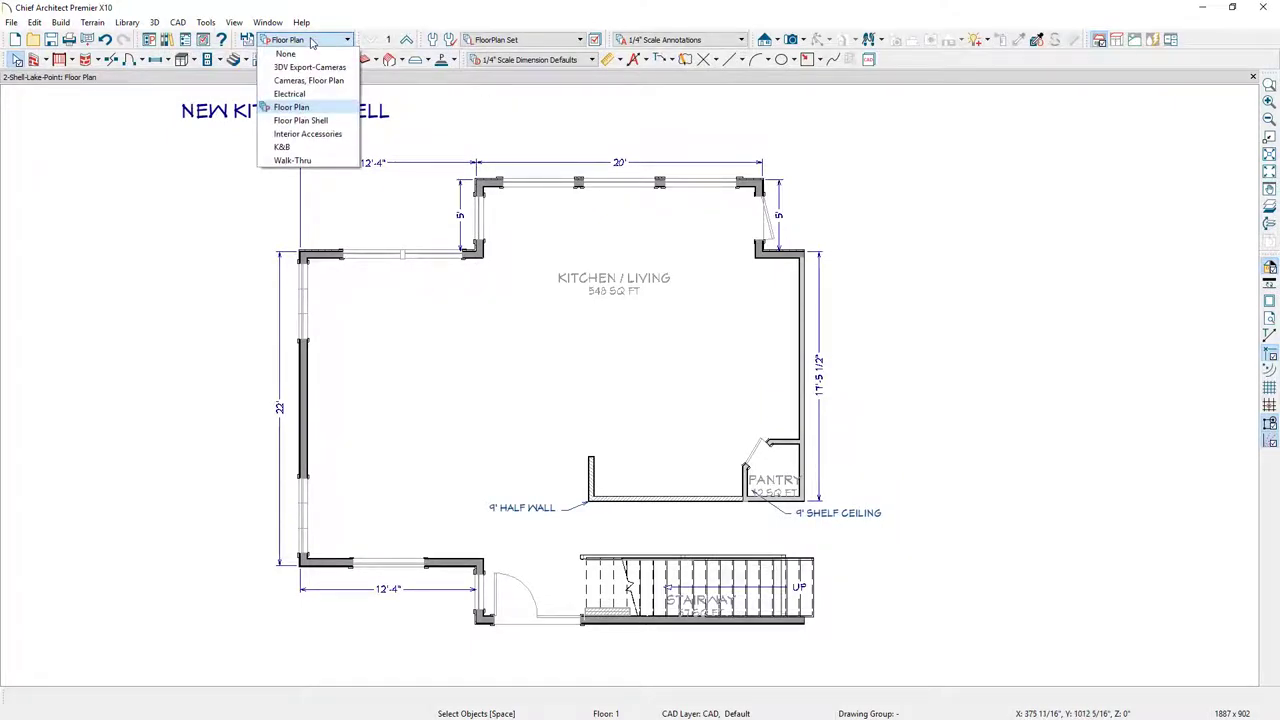
click(305, 147)
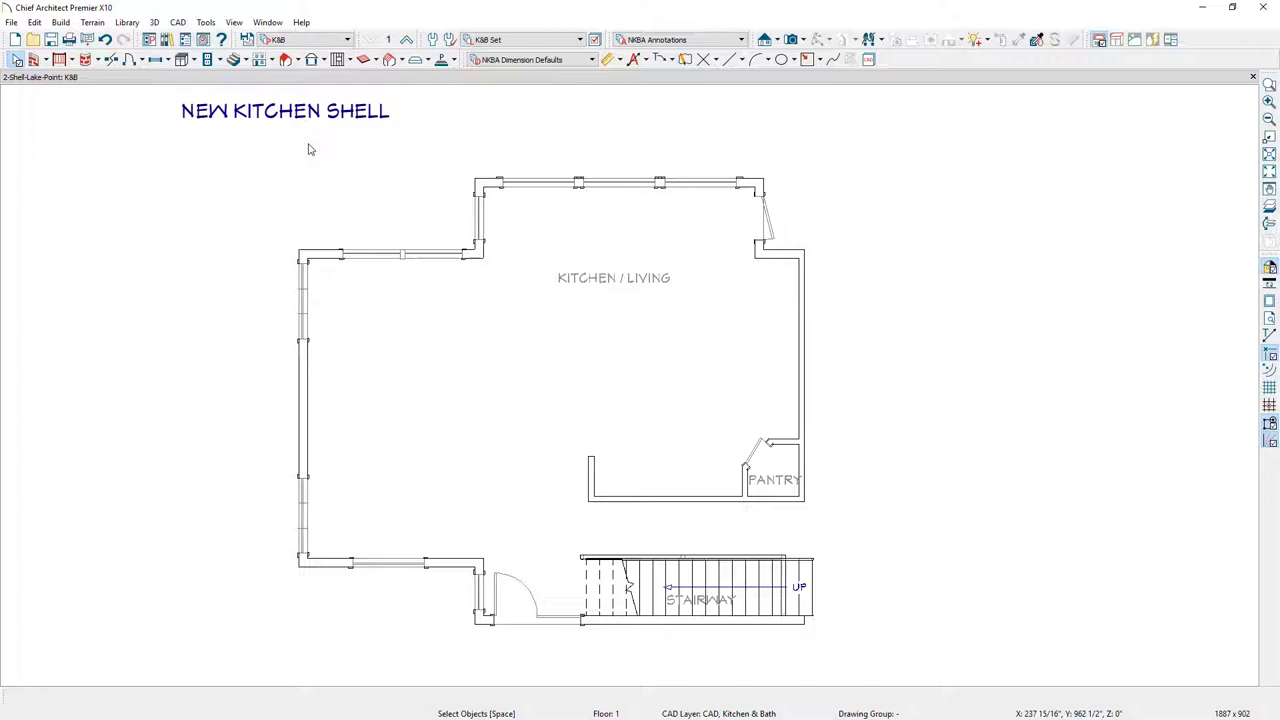
Create a perspective floor overview of the kitchen shell facing the wall beside the pantry, and open the Library Browser.
click(802, 42)
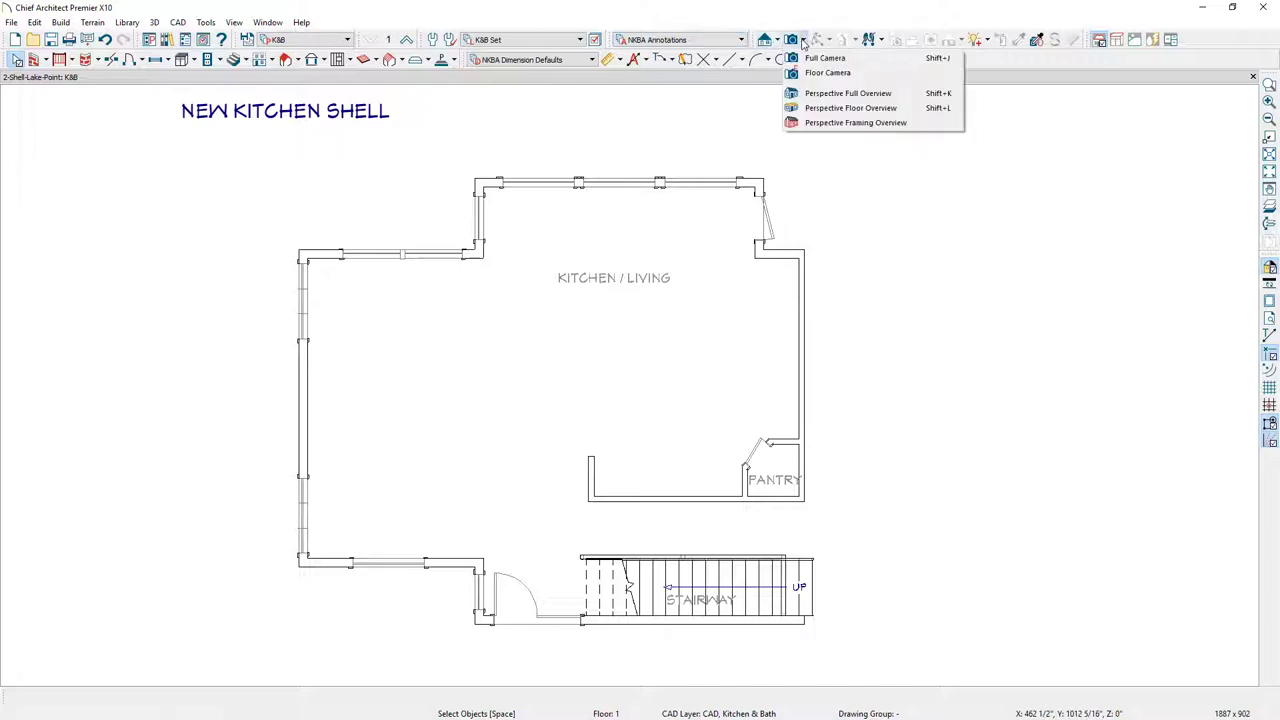
click(880, 108)
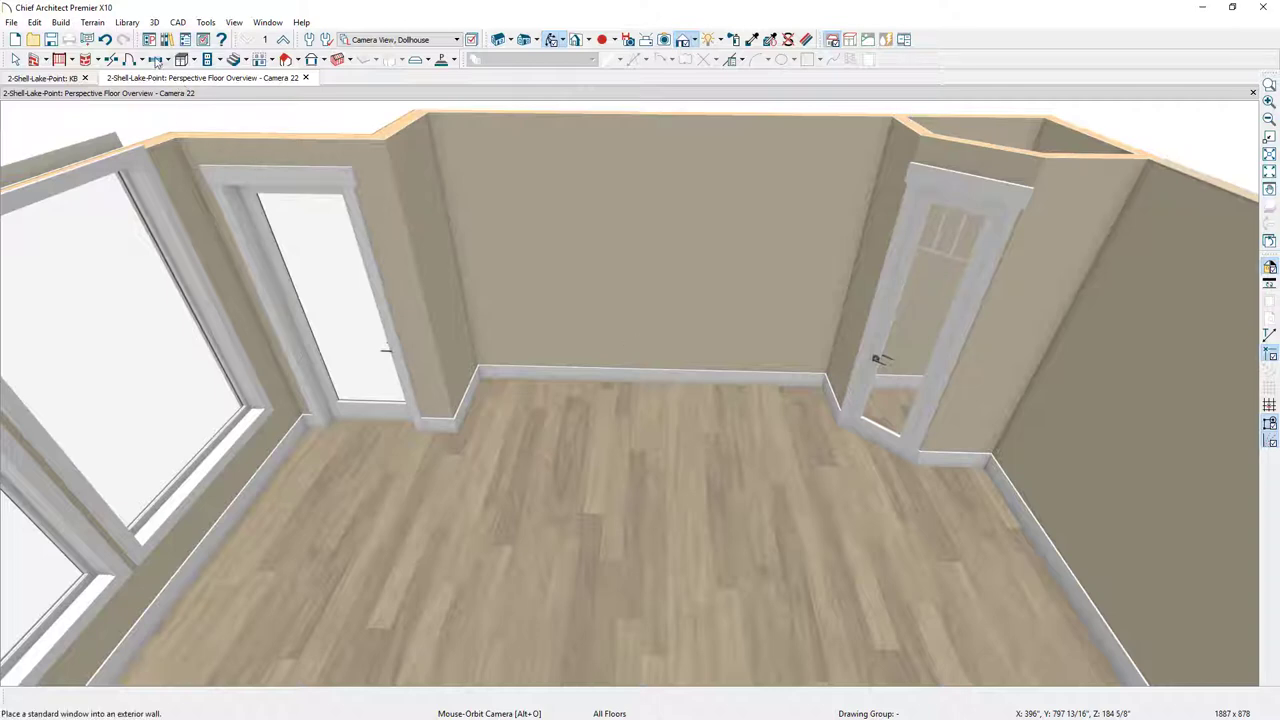
click(167, 40)
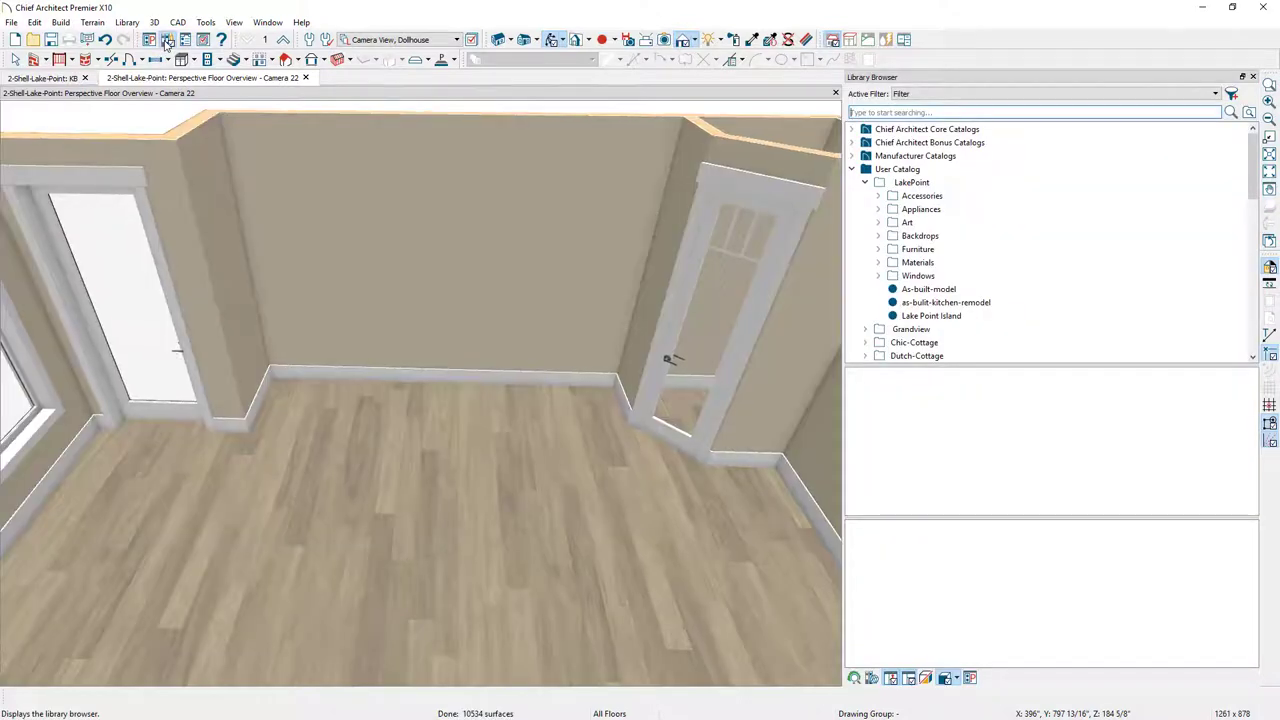
Place the Range Commercial 48" from the LakePoint Appliances library against the wall beside the pantry.
click(879, 210)
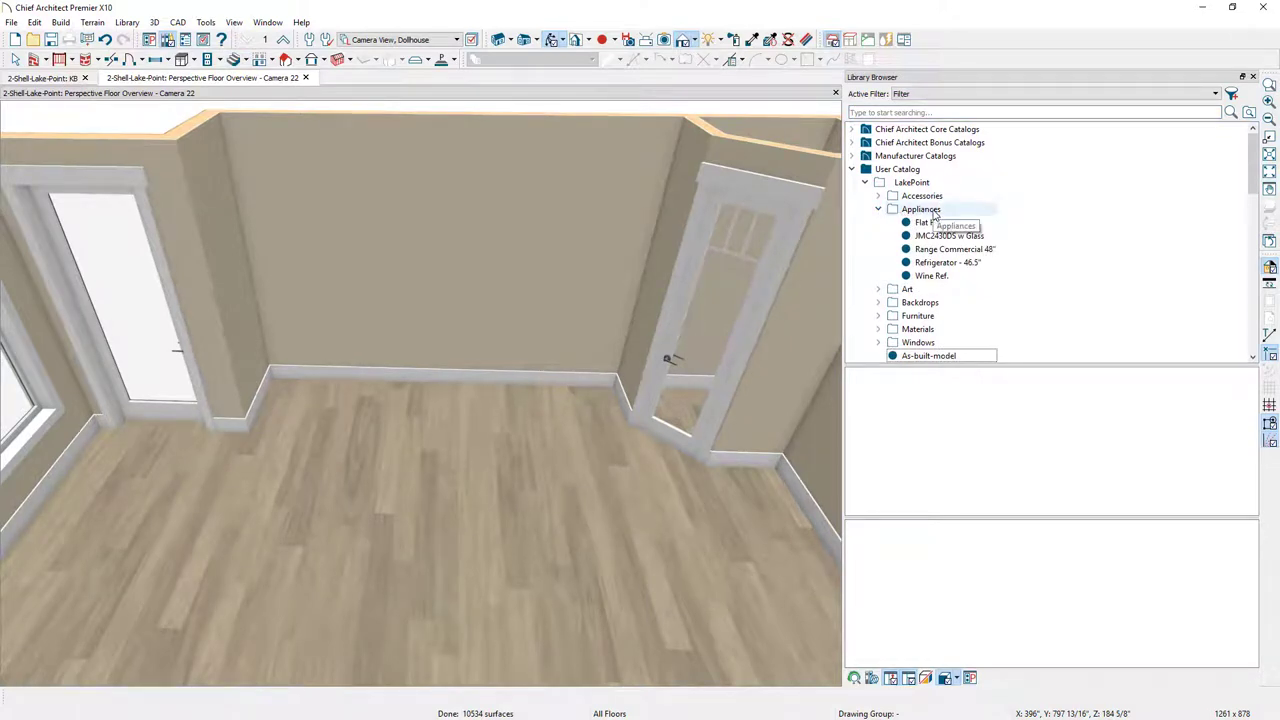
click(994, 249)
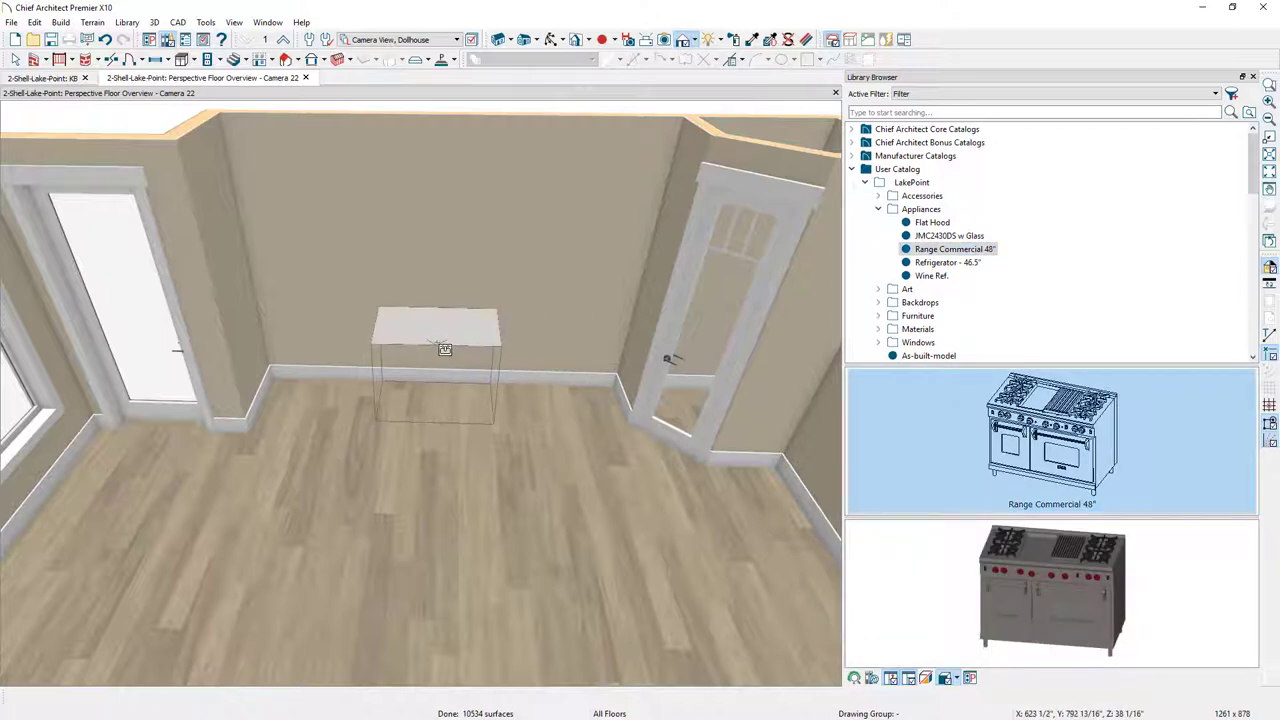
click(445, 349)
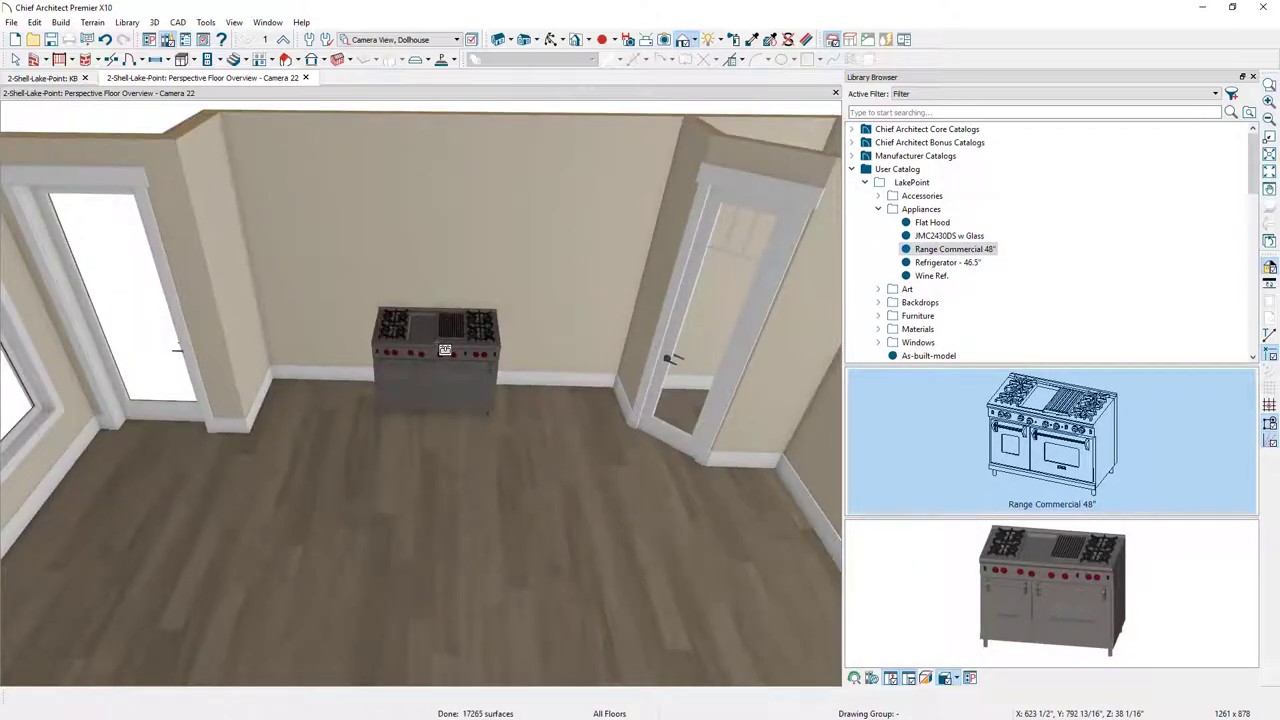
Place the Flat Hood from the LakePoint Appliances library on the range wall and center it over the range.
click(932, 222)
click(537, 212)
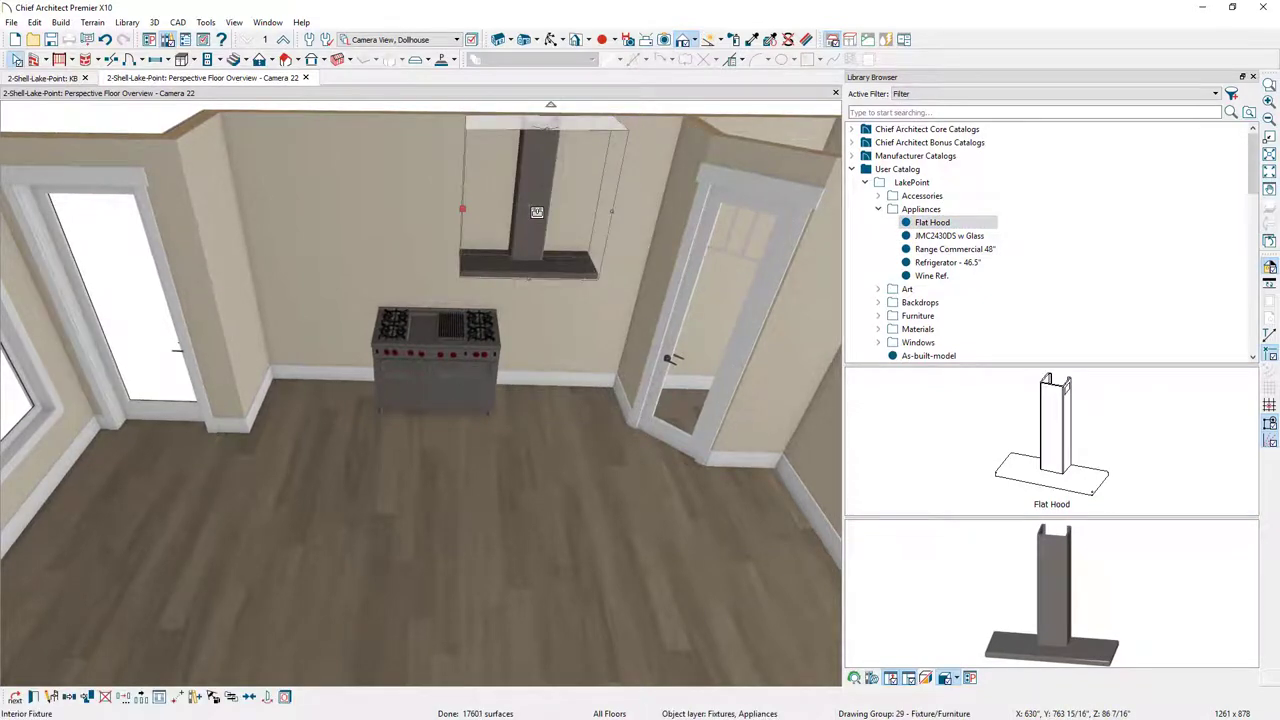
key(Escape)
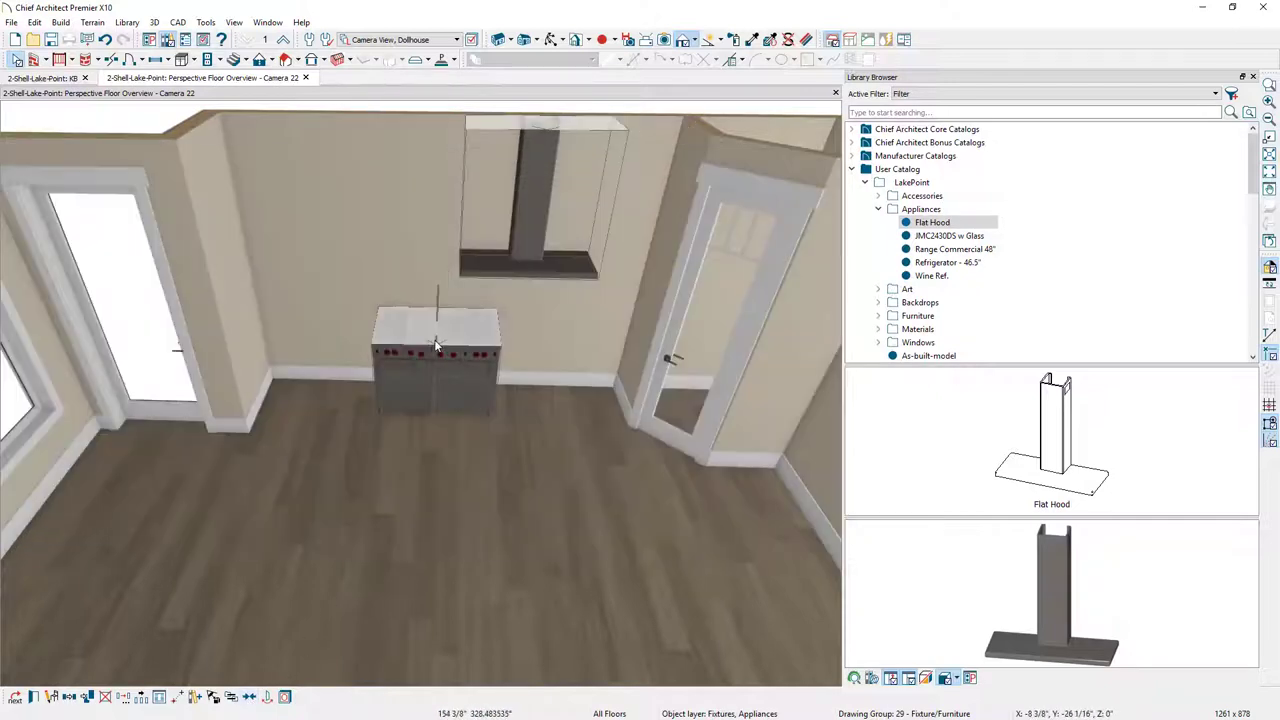
click(436, 345)
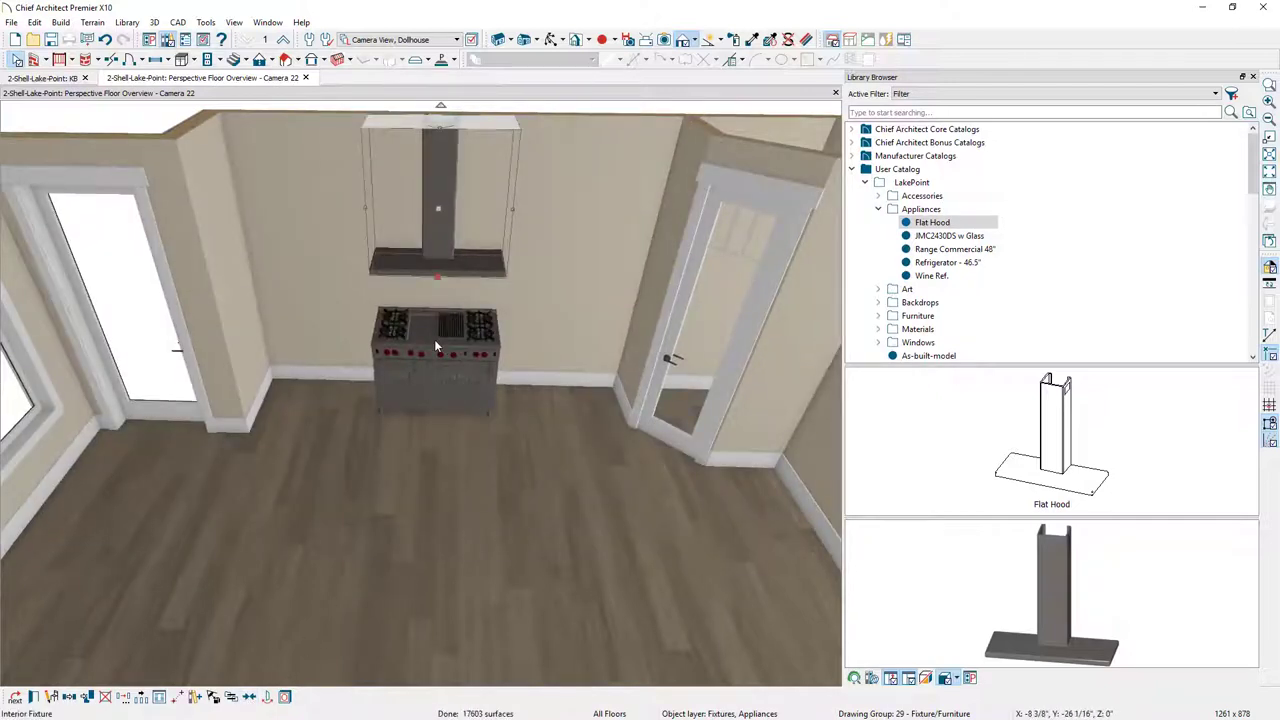
In the K&B plan view, generate automatic NKBA dimensions for the range alcove using the NKBA Dimension Defaults.
click(50, 80)
scroll(544, 440, up, 5)
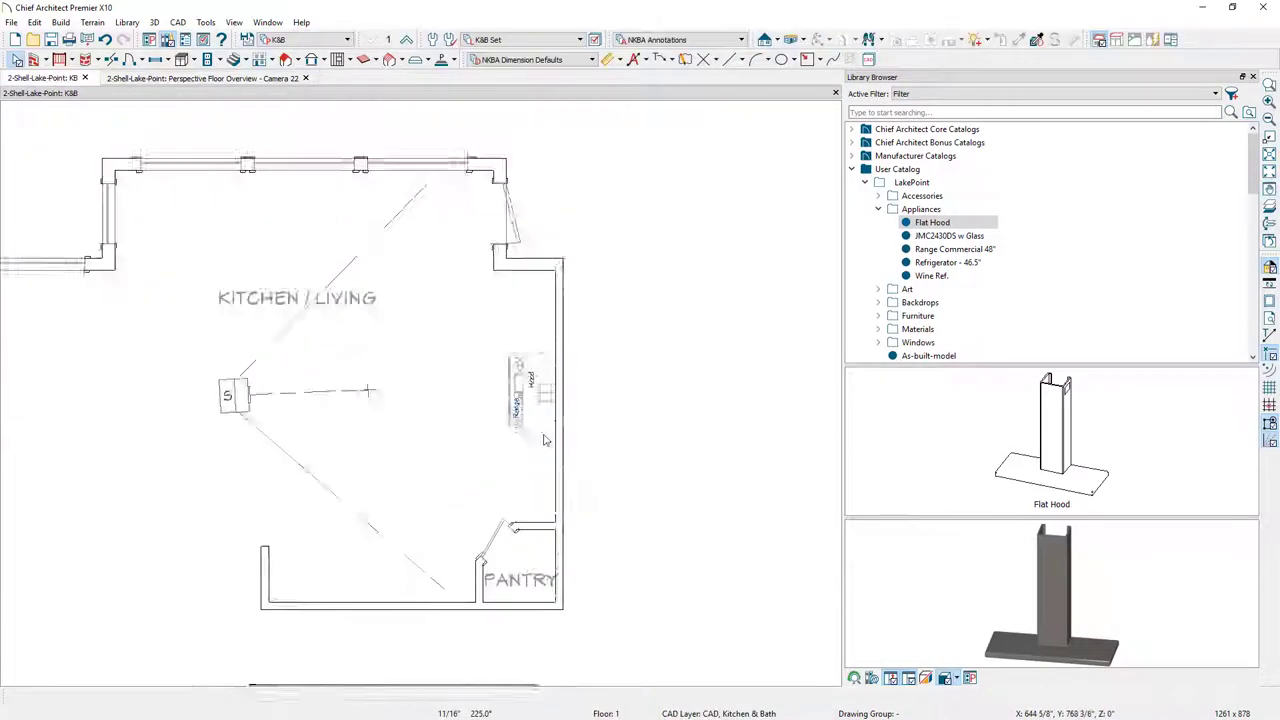
scroll(544, 440, up, 1)
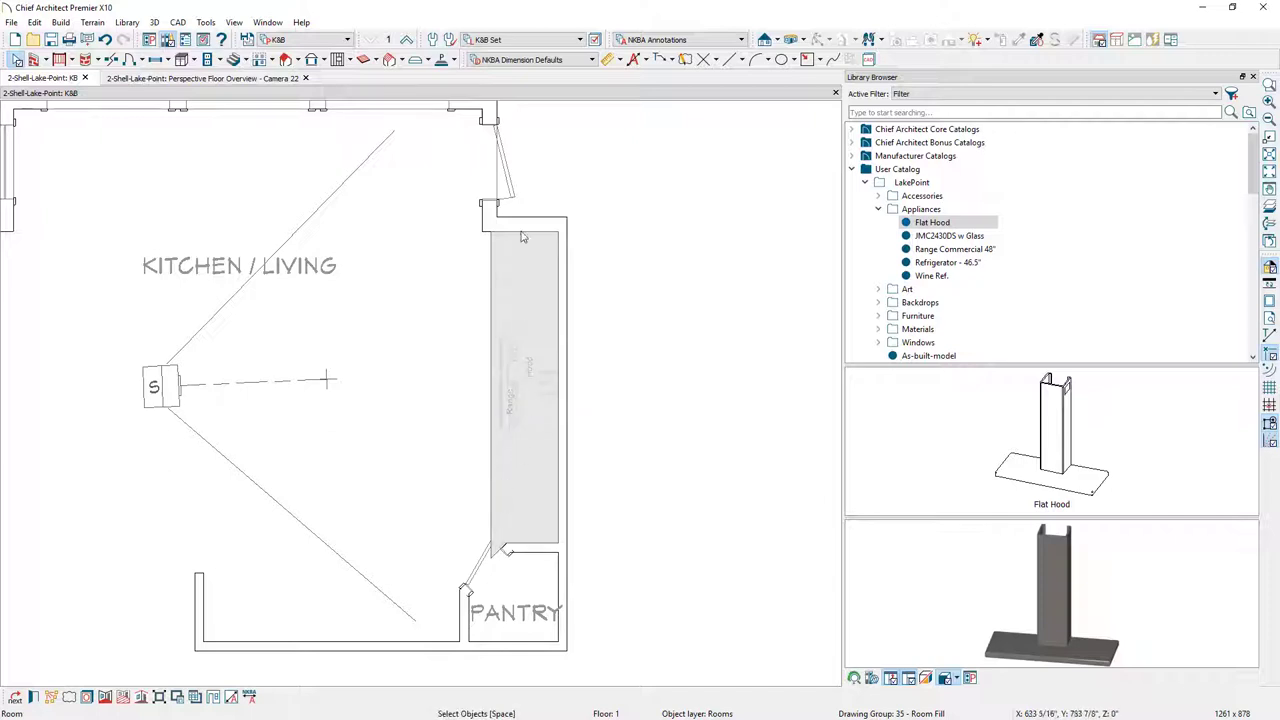
click(560, 61)
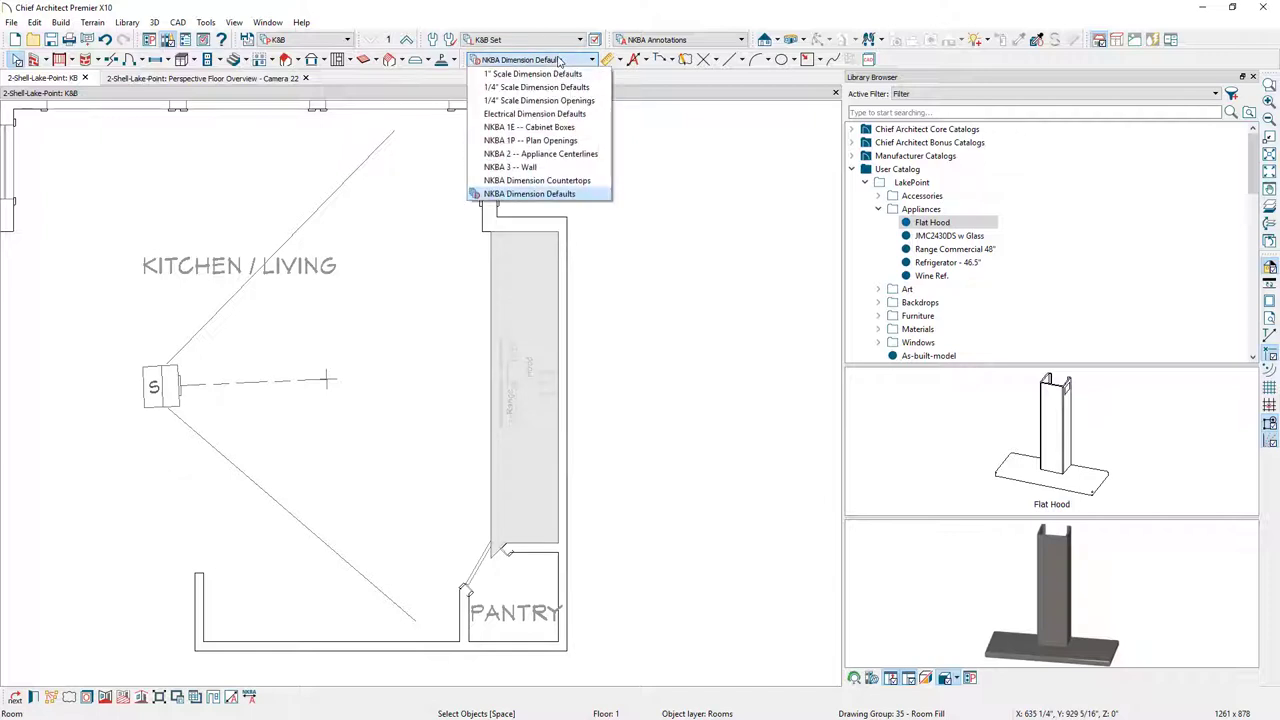
click(567, 194)
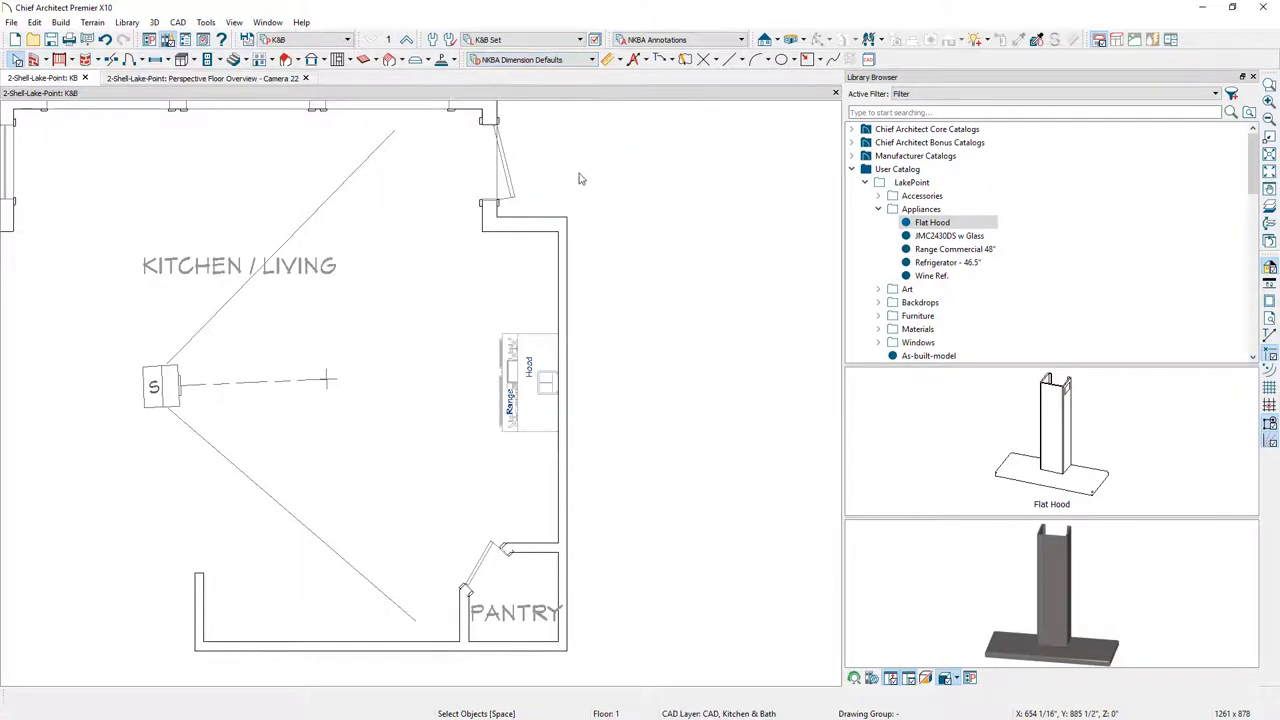
click(548, 270)
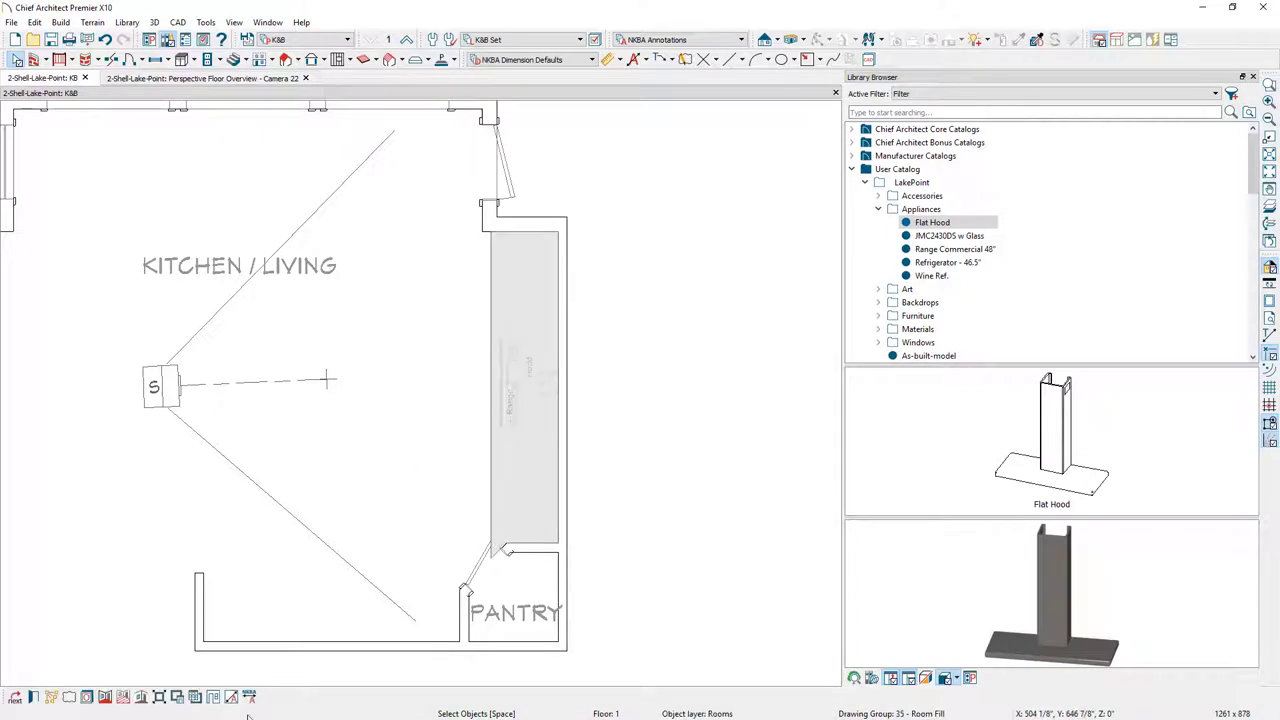
click(249, 697)
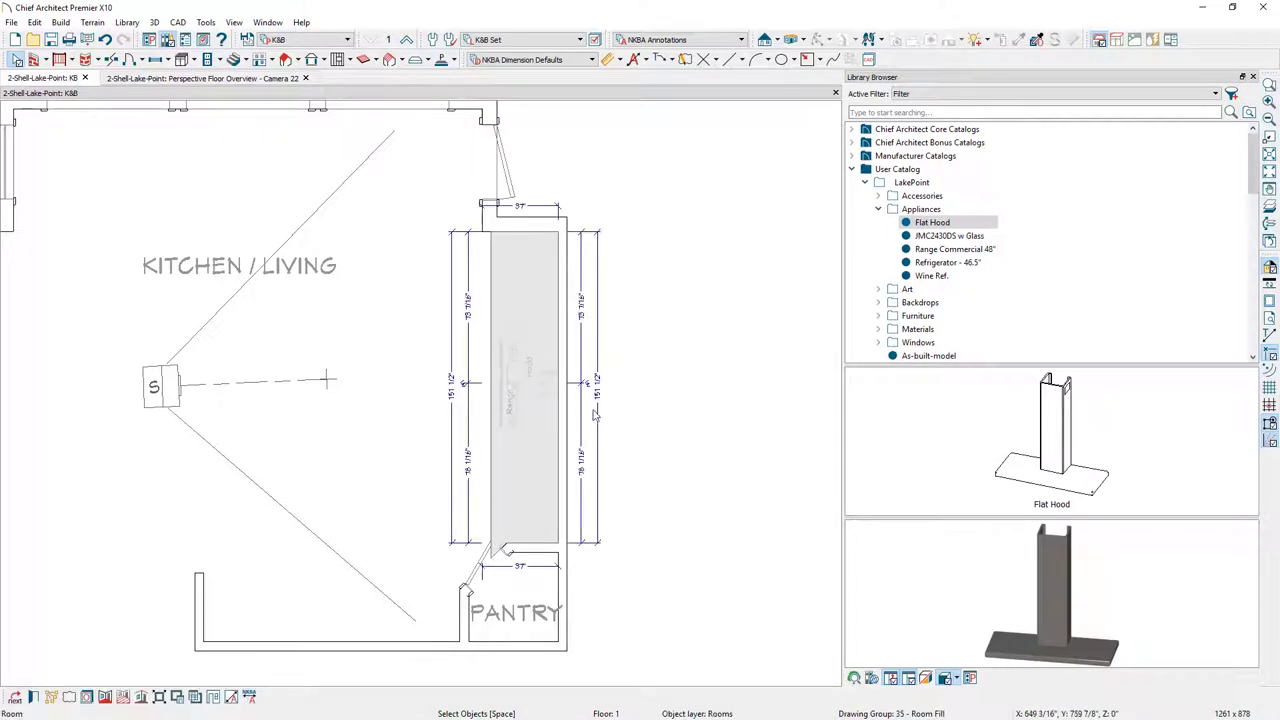
scroll(600, 302, up, 2)
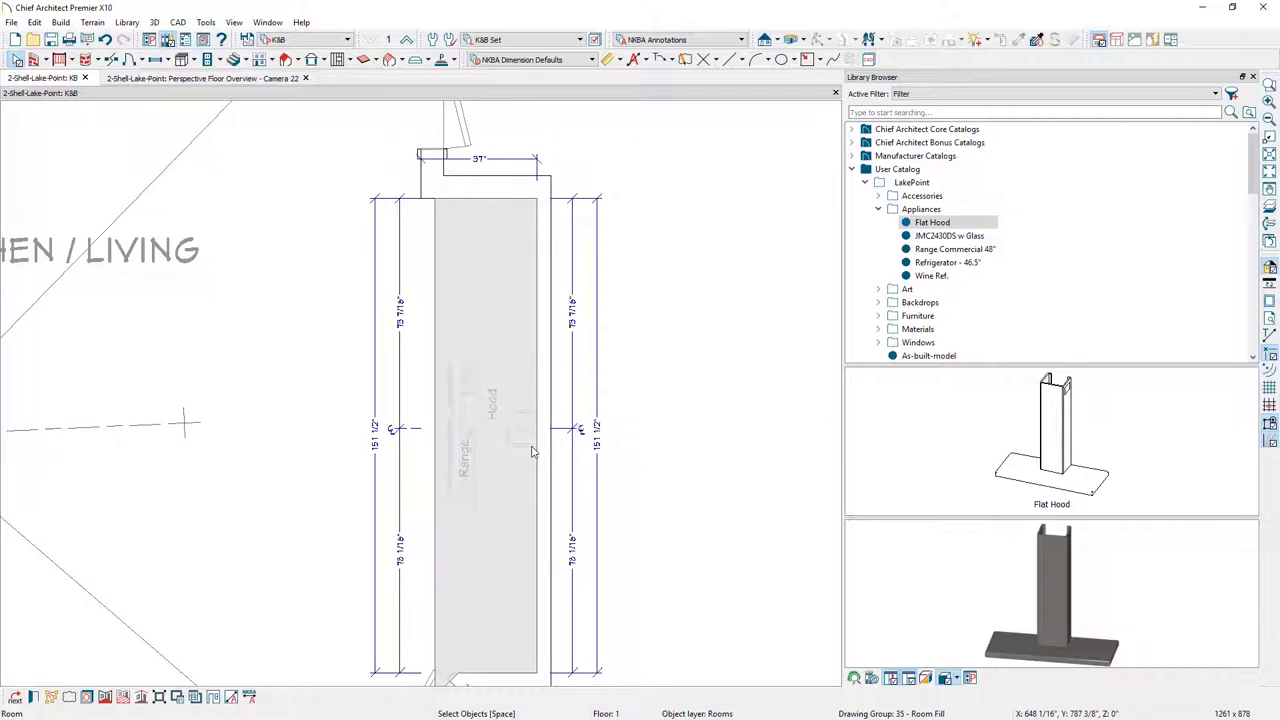
key(Escape)
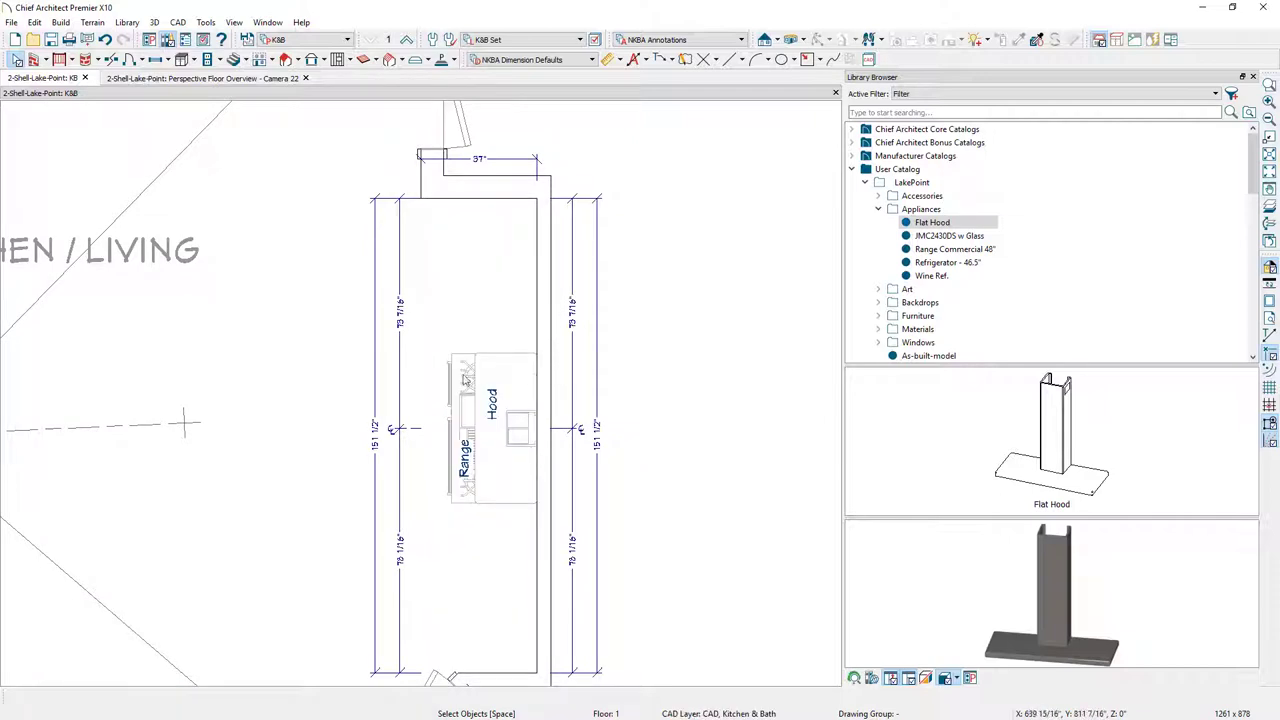
Move the range and hood together by setting their centerline distance from the alcove's wall on the exterior door side to 81".
mouse_move(437, 336)
mouse_down()
mouse_move(449, 453)
mouse_move(490, 512)
mouse_move(547, 530)
mouse_up()
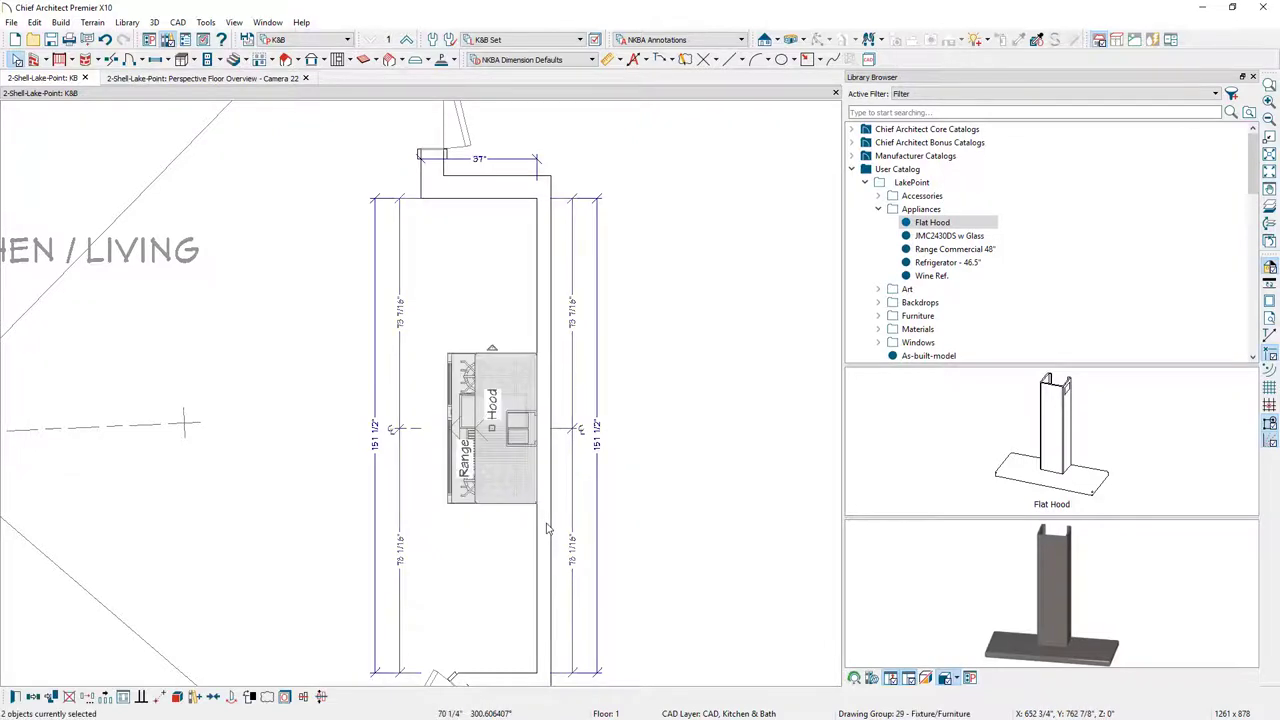
click(572, 318)
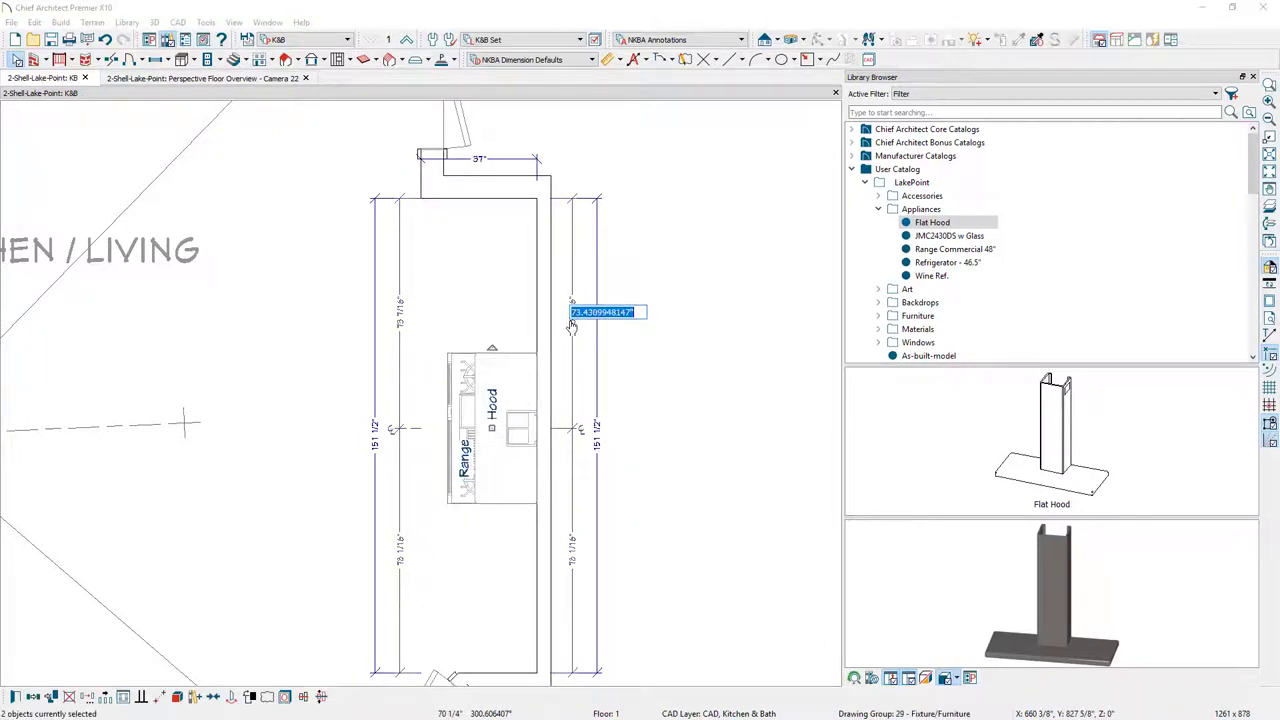
text(8)
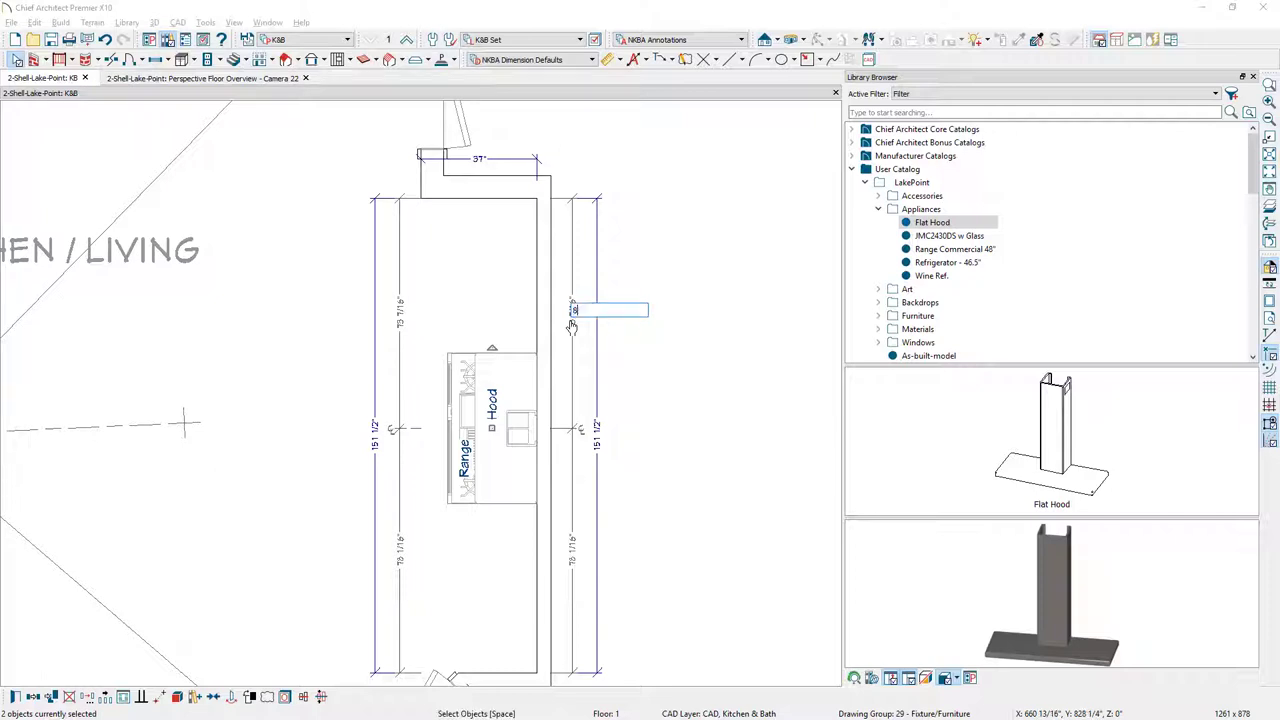
text(1)
key(Return)
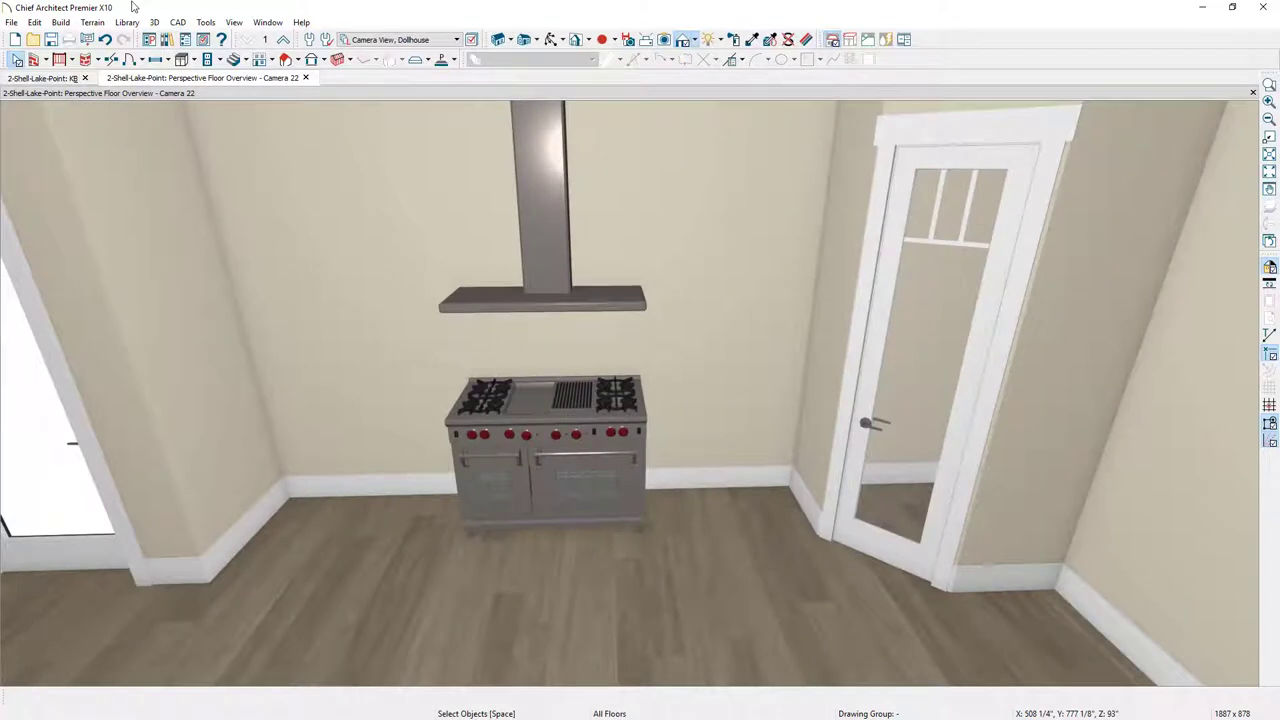
In the floor overview camera, place a corner base cabinet in the alcove corner nearest the exterior door.
click(193, 62)
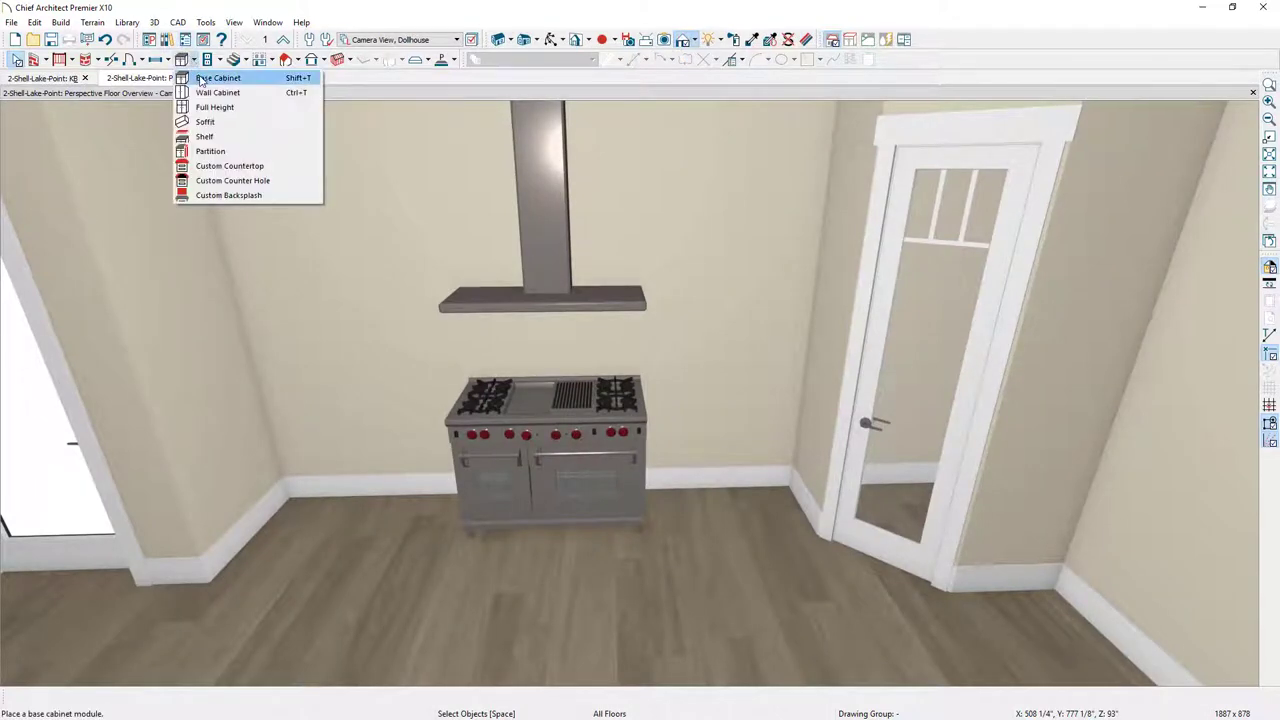
click(218, 78)
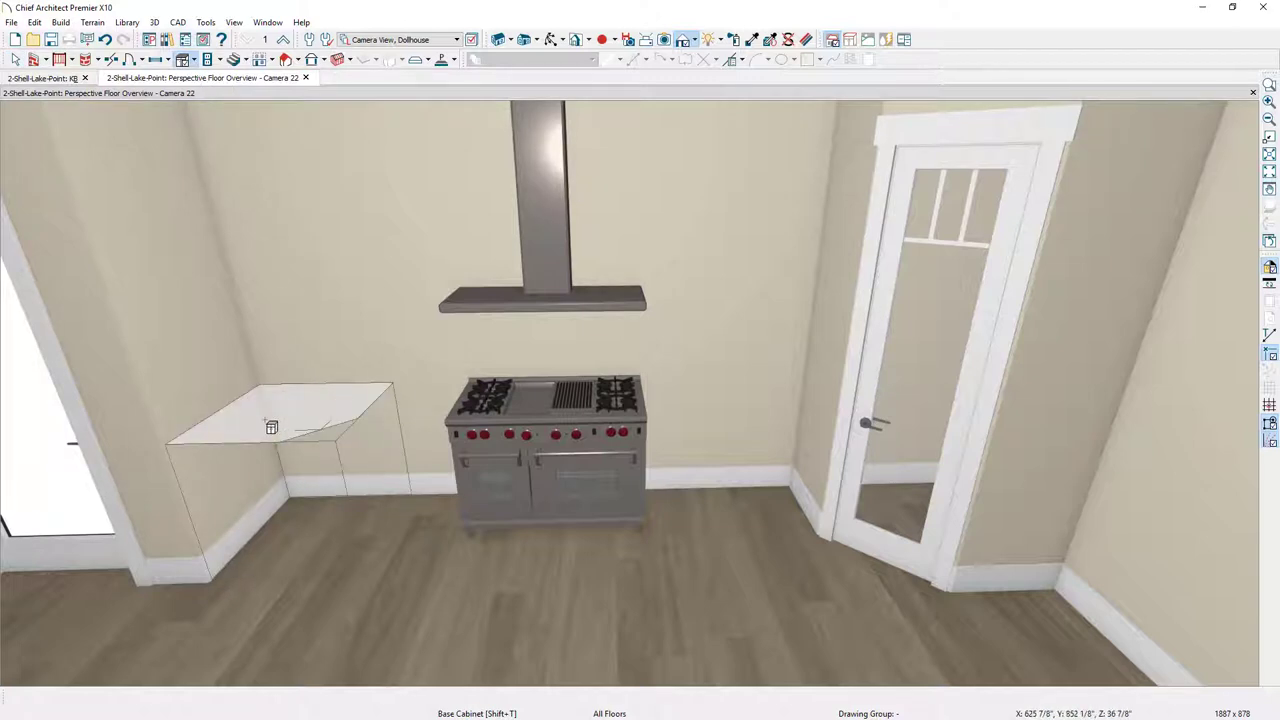
click(271, 427)
key(space)
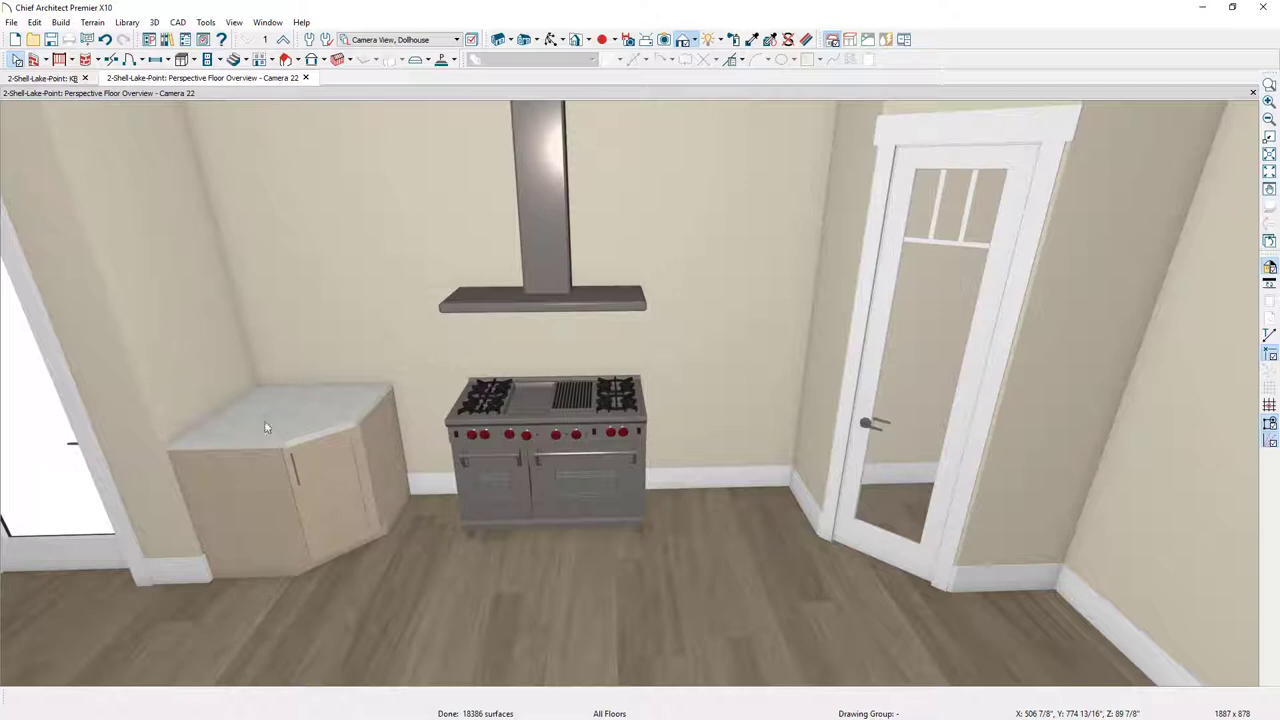
double_click(307, 495)
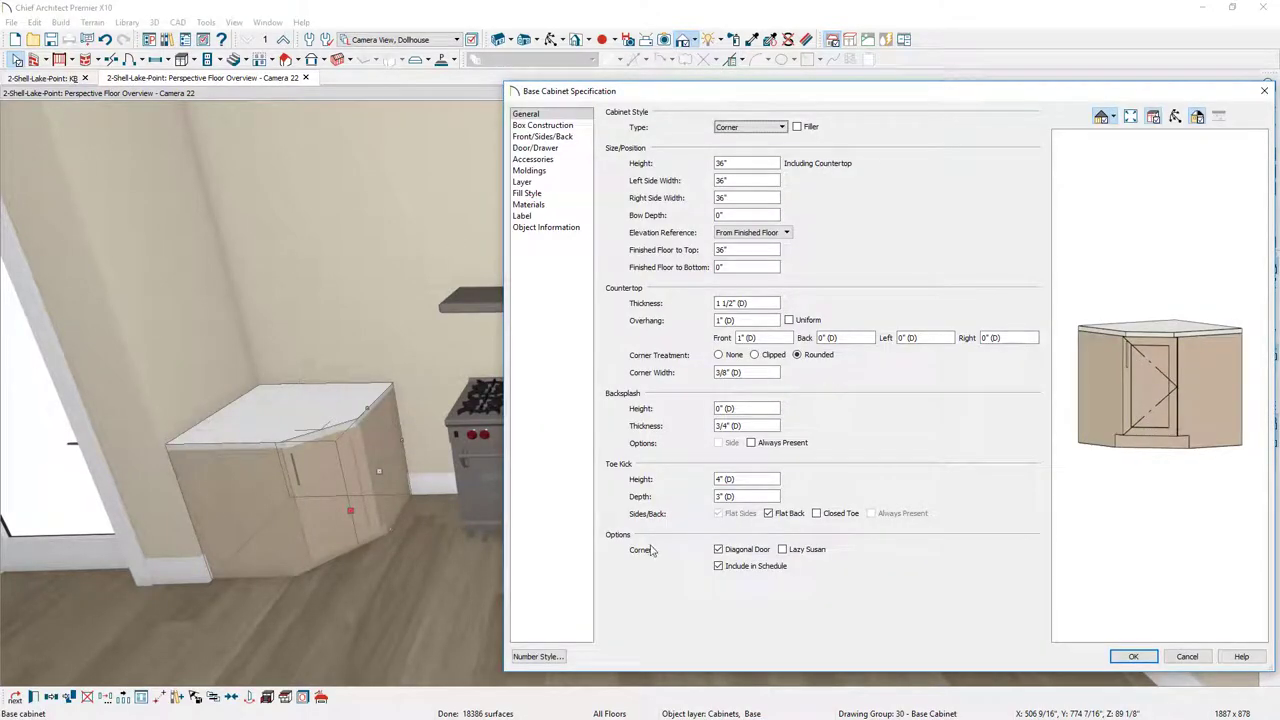
click(719, 550)
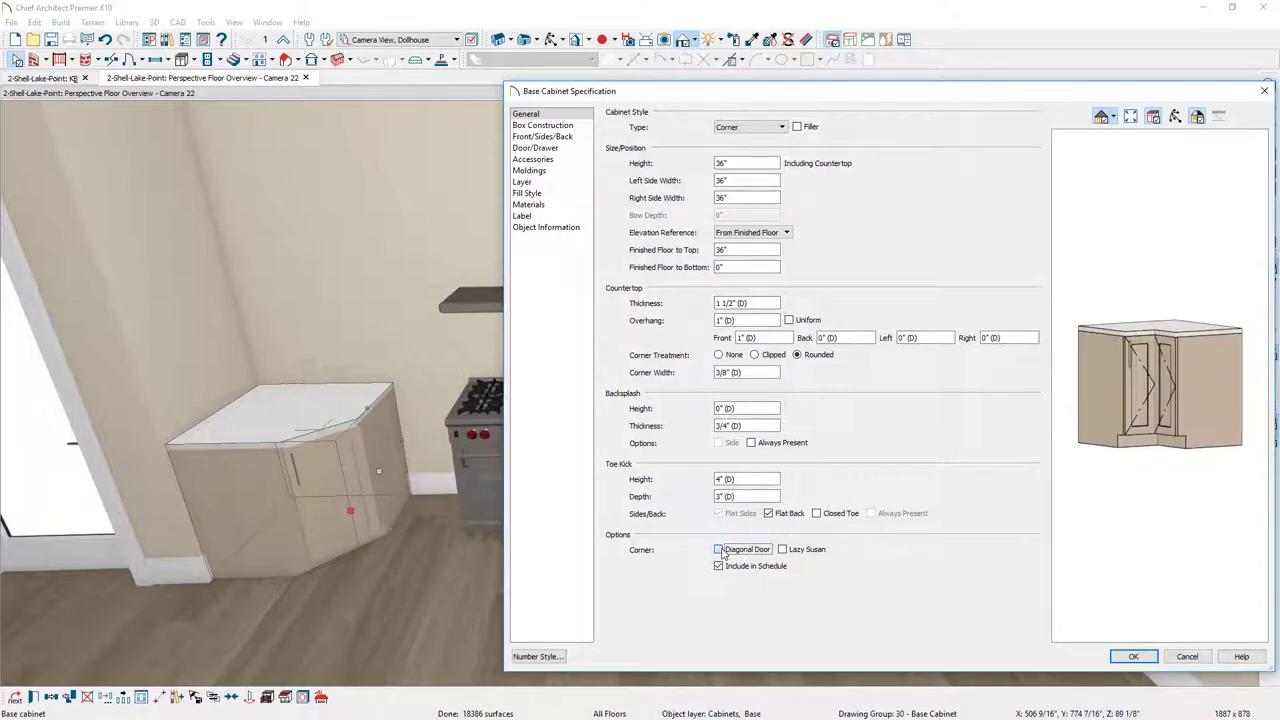
click(720, 550)
click(1187, 660)
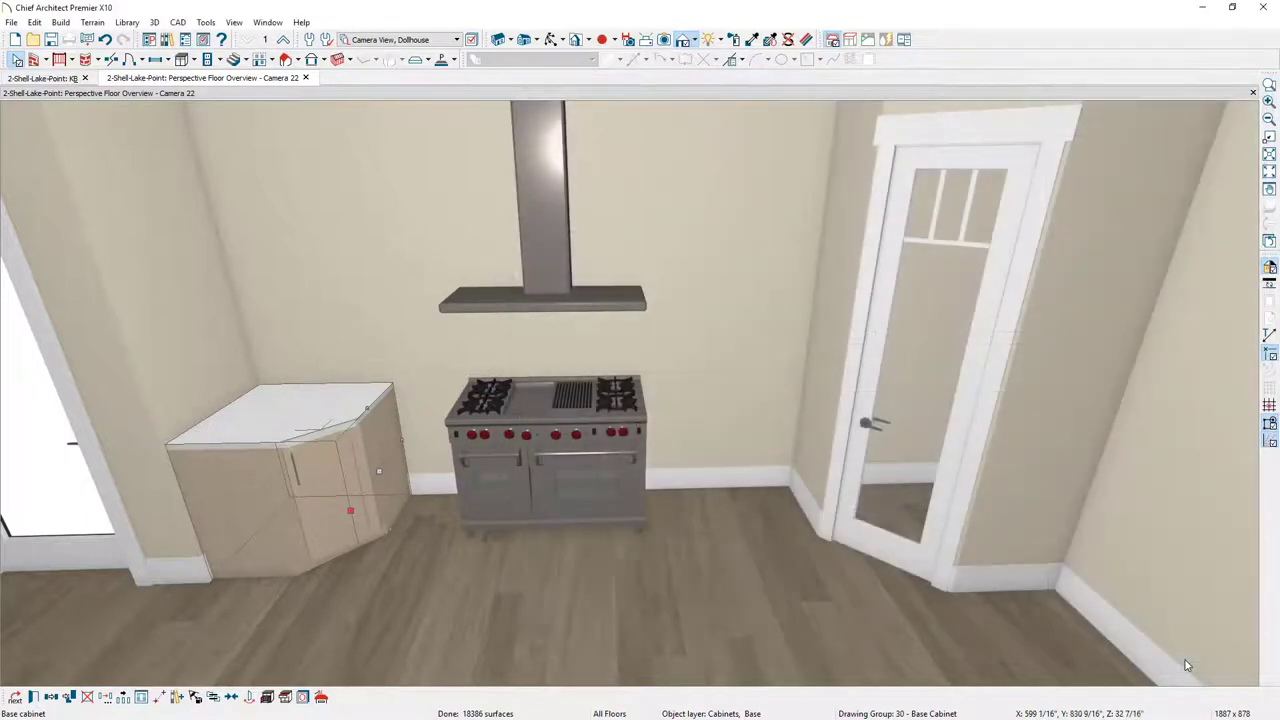
Place a base cabinet between the corner cabinet and the range, changing its door to a drawer split horizontally into two.
click(182, 59)
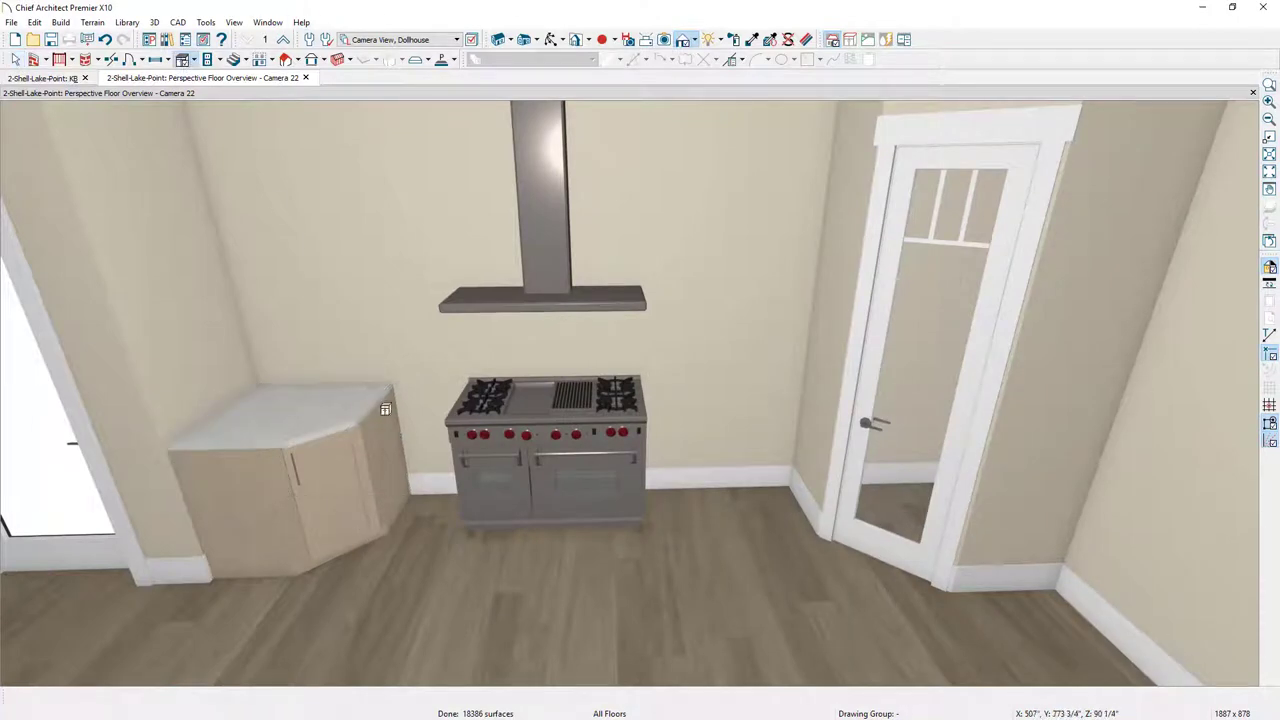
click(430, 476)
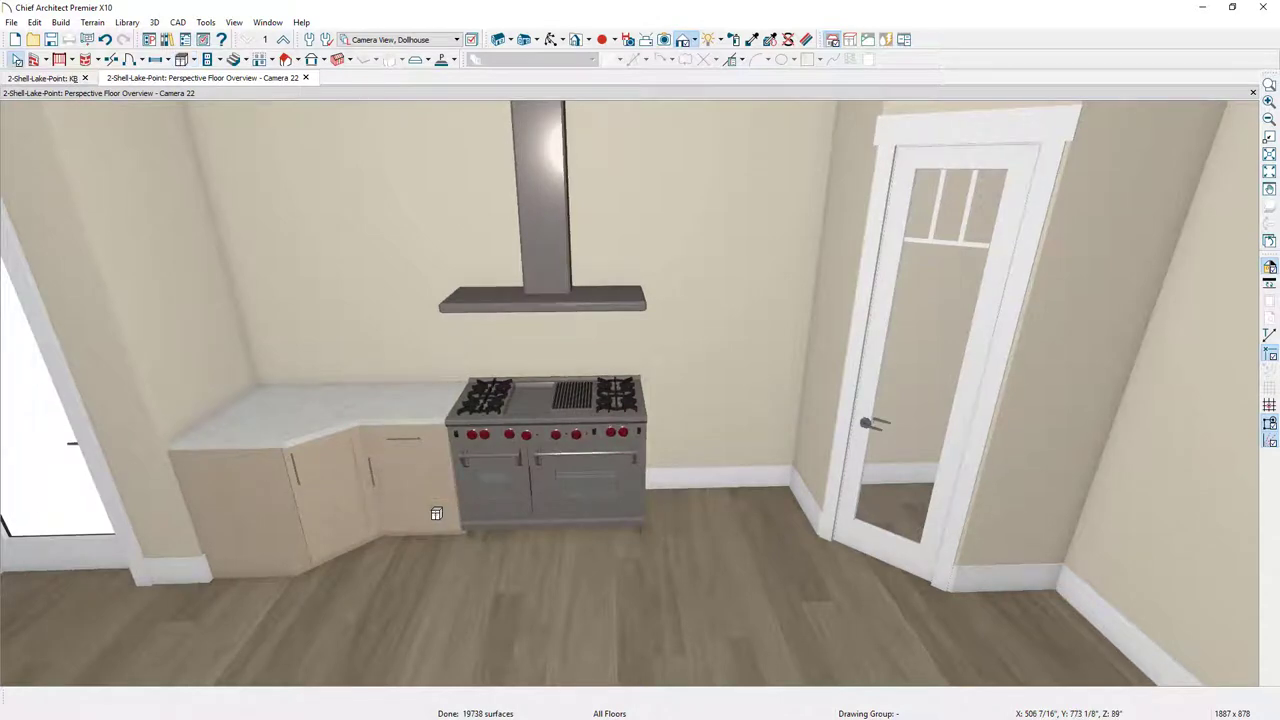
double_click(429, 504)
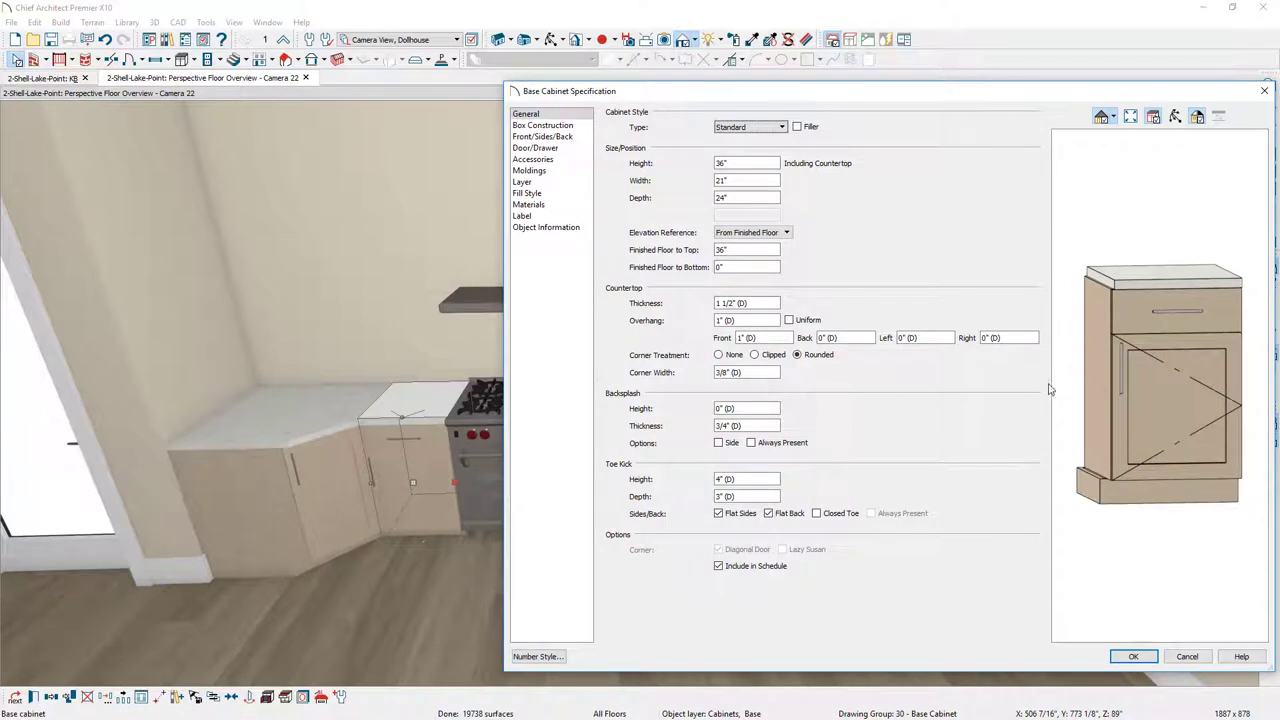
click(1132, 387)
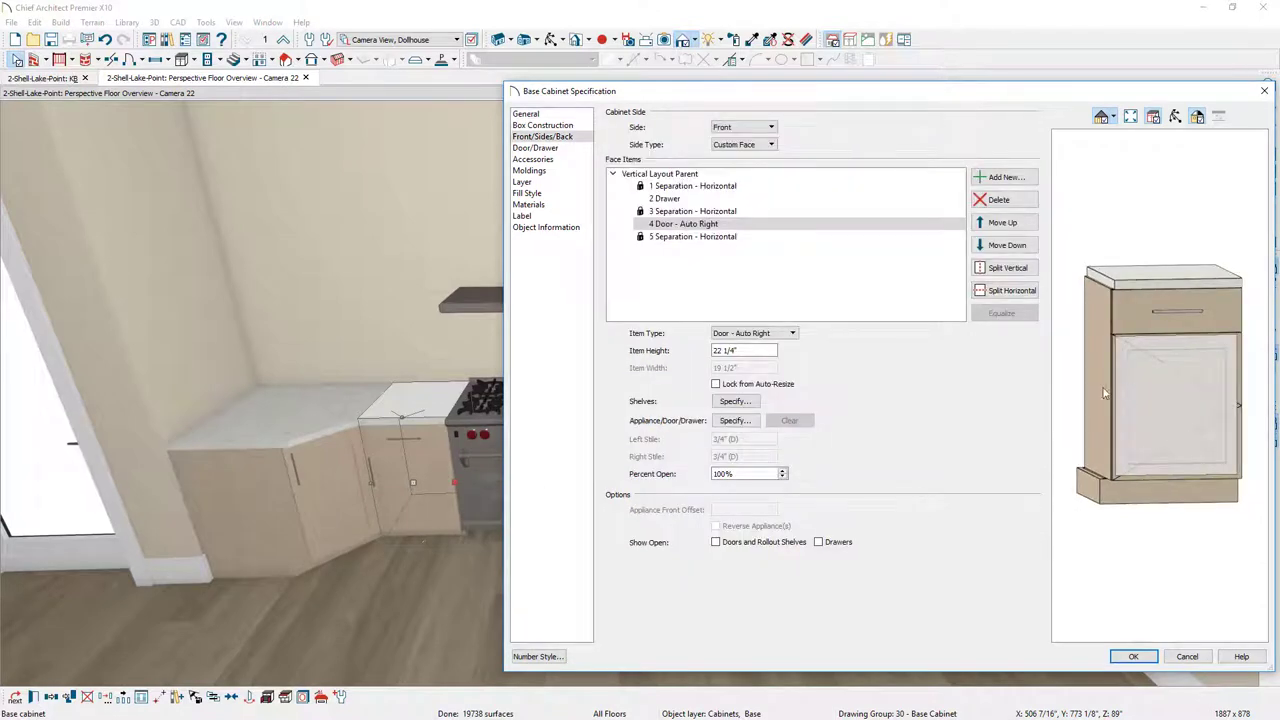
click(776, 335)
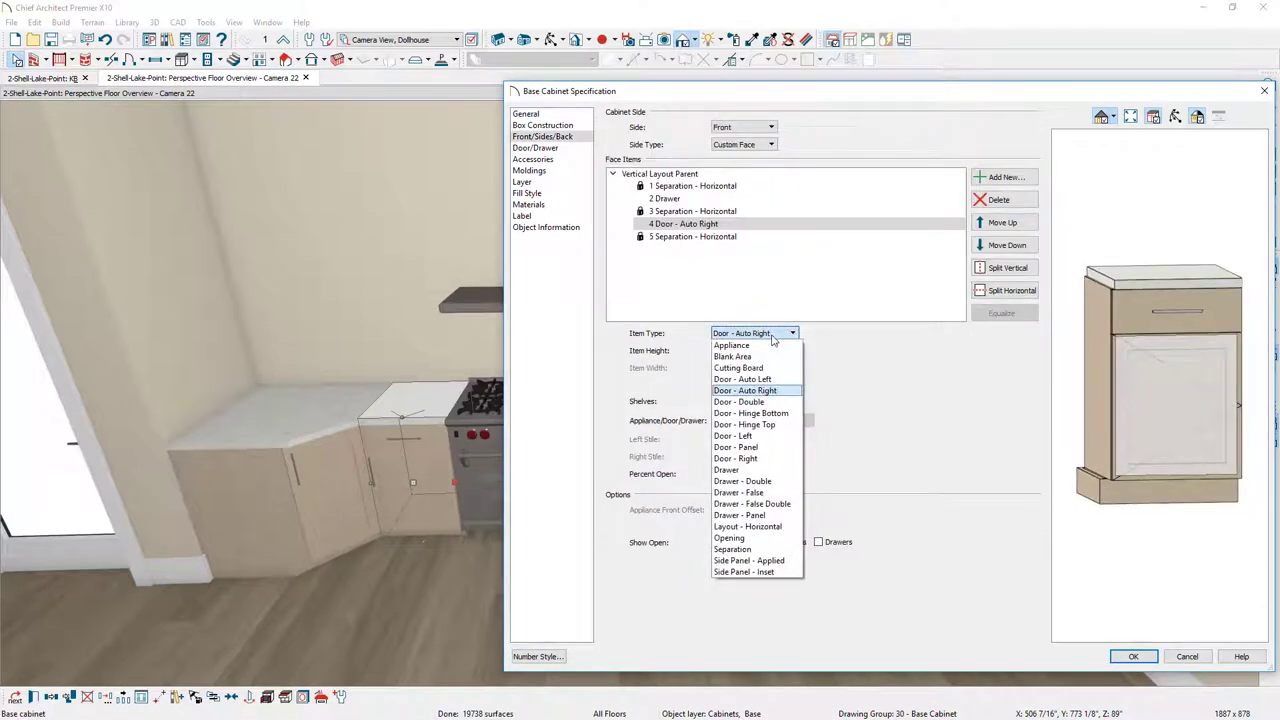
click(740, 470)
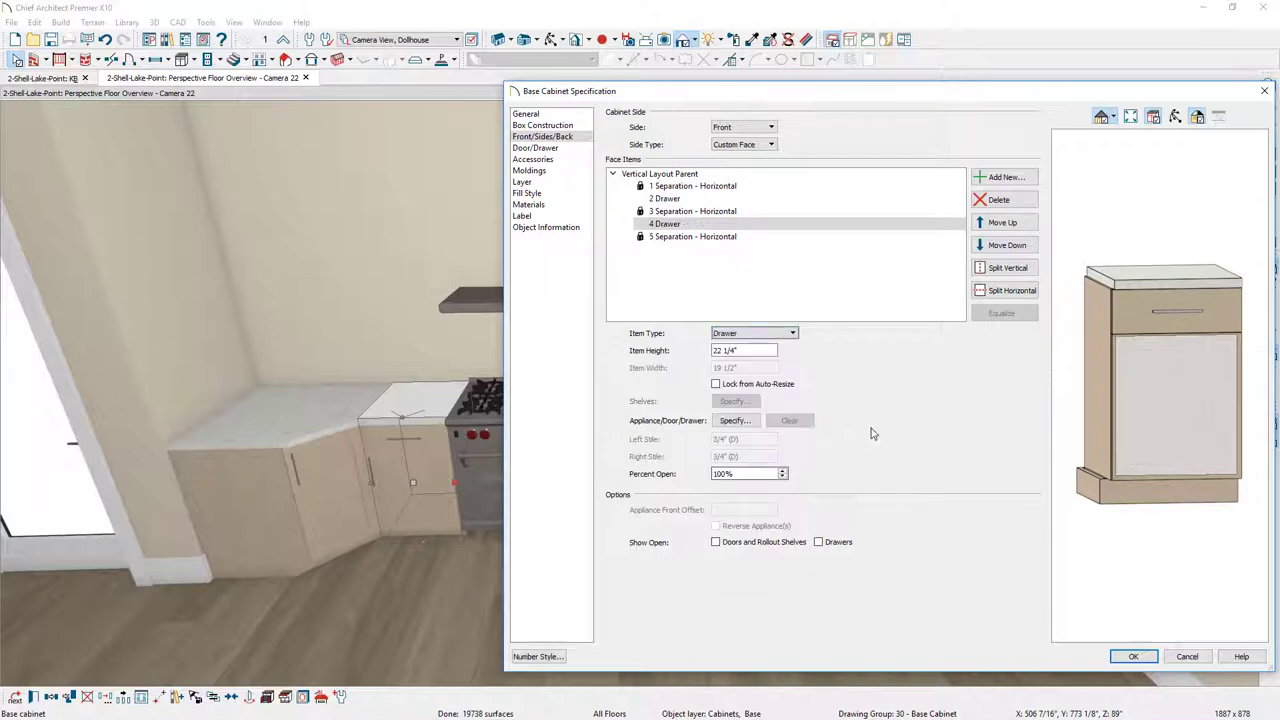
click(996, 291)
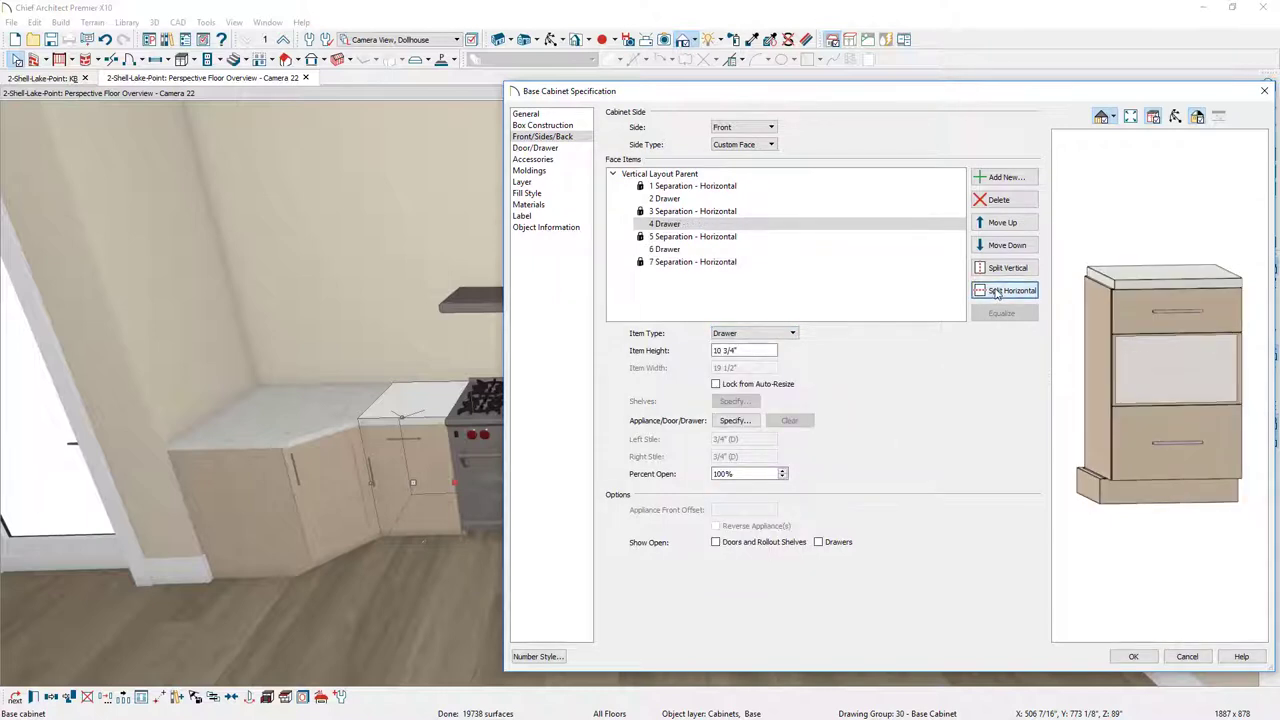
click(1133, 656)
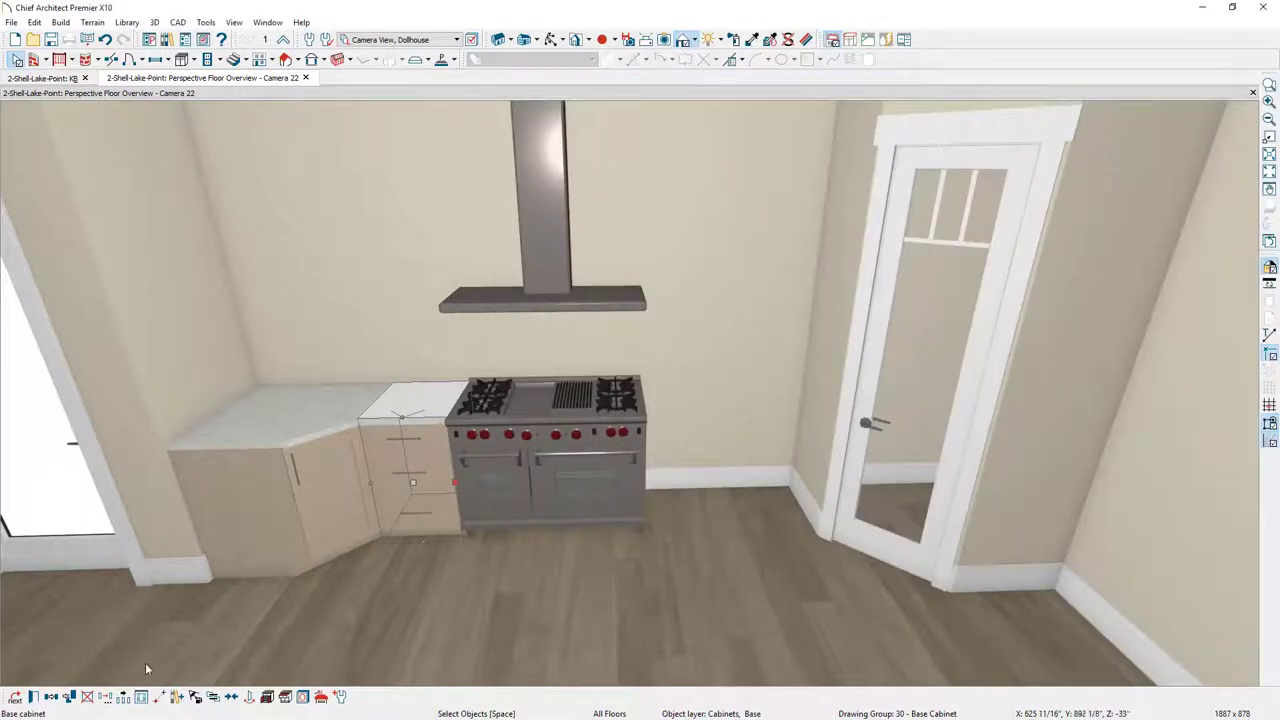
Create a reflected copy of the drawer base cabinet about the range's center, on the range's pantry side.
click(51, 702)
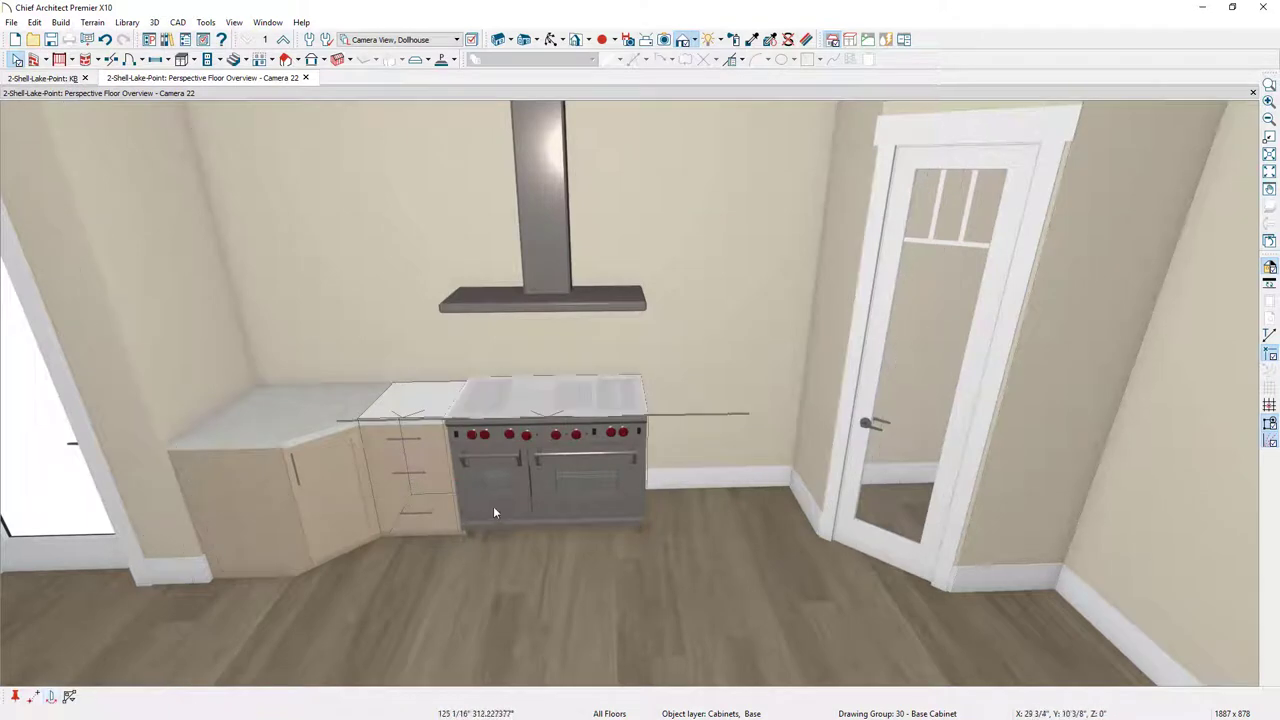
click(543, 410)
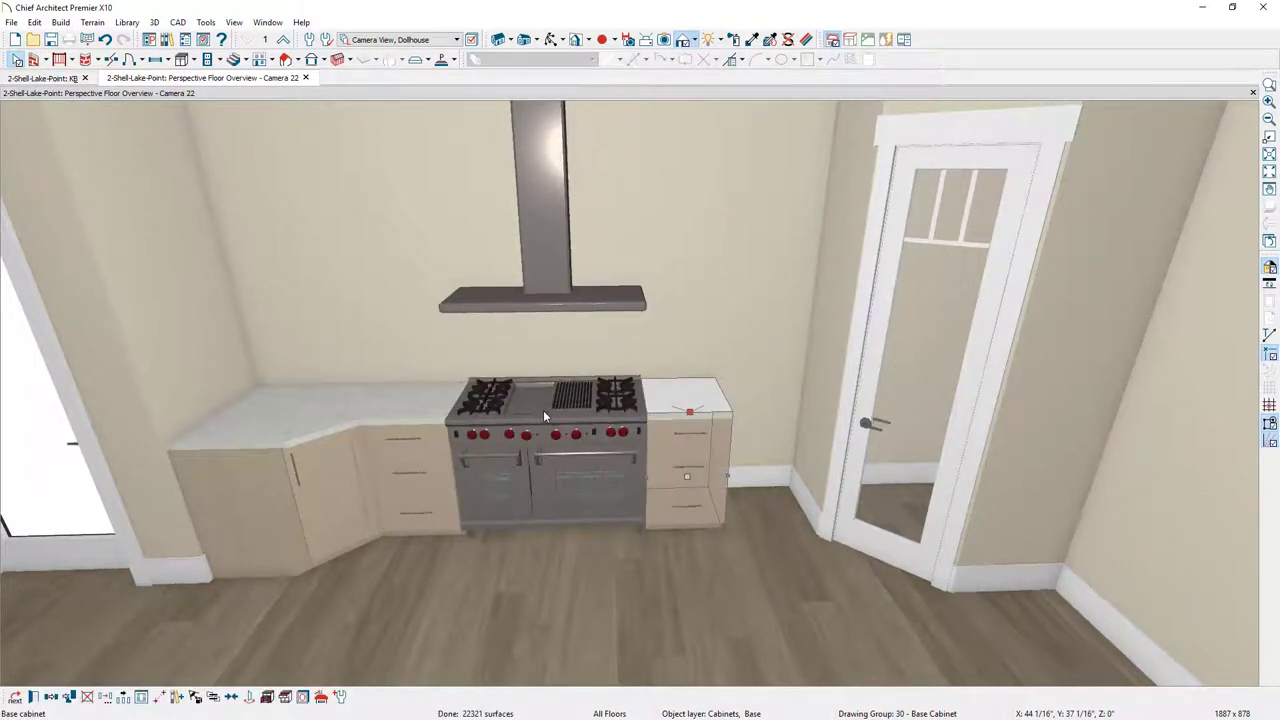
Place a base cabinet between the drawer base and the pantry wall and move it tight against the drawer base.
click(183, 59)
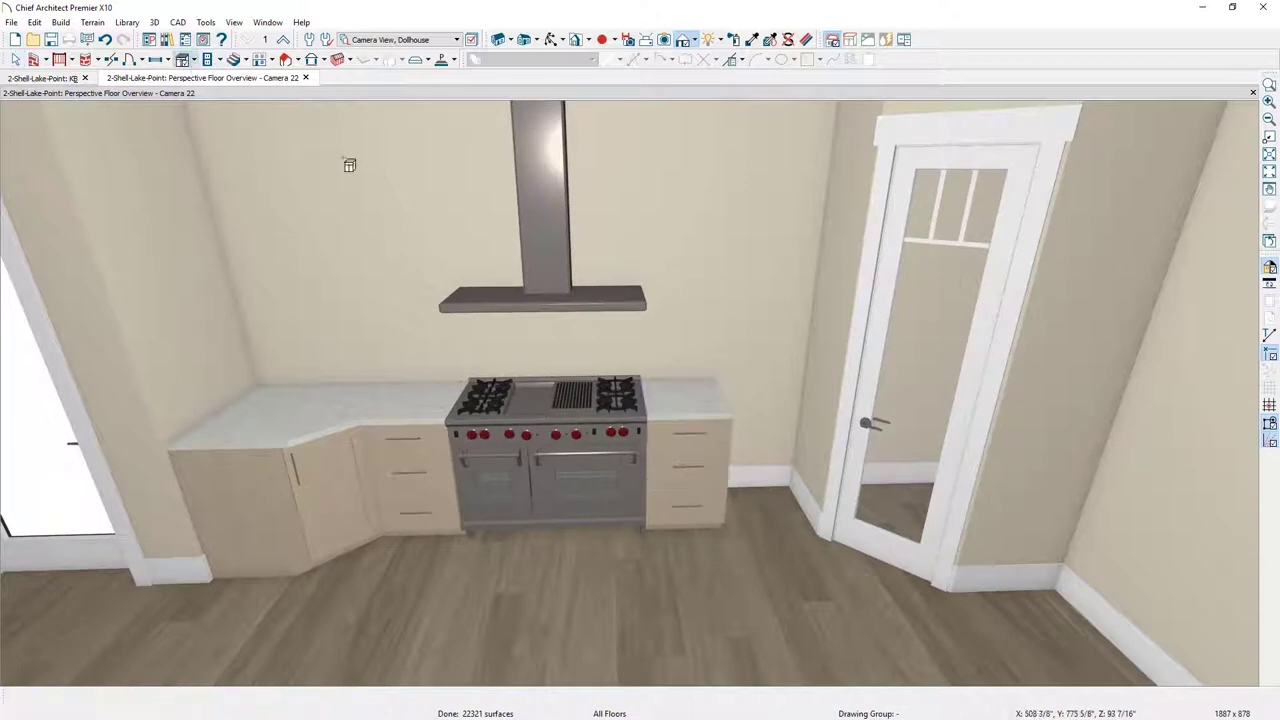
click(760, 465)
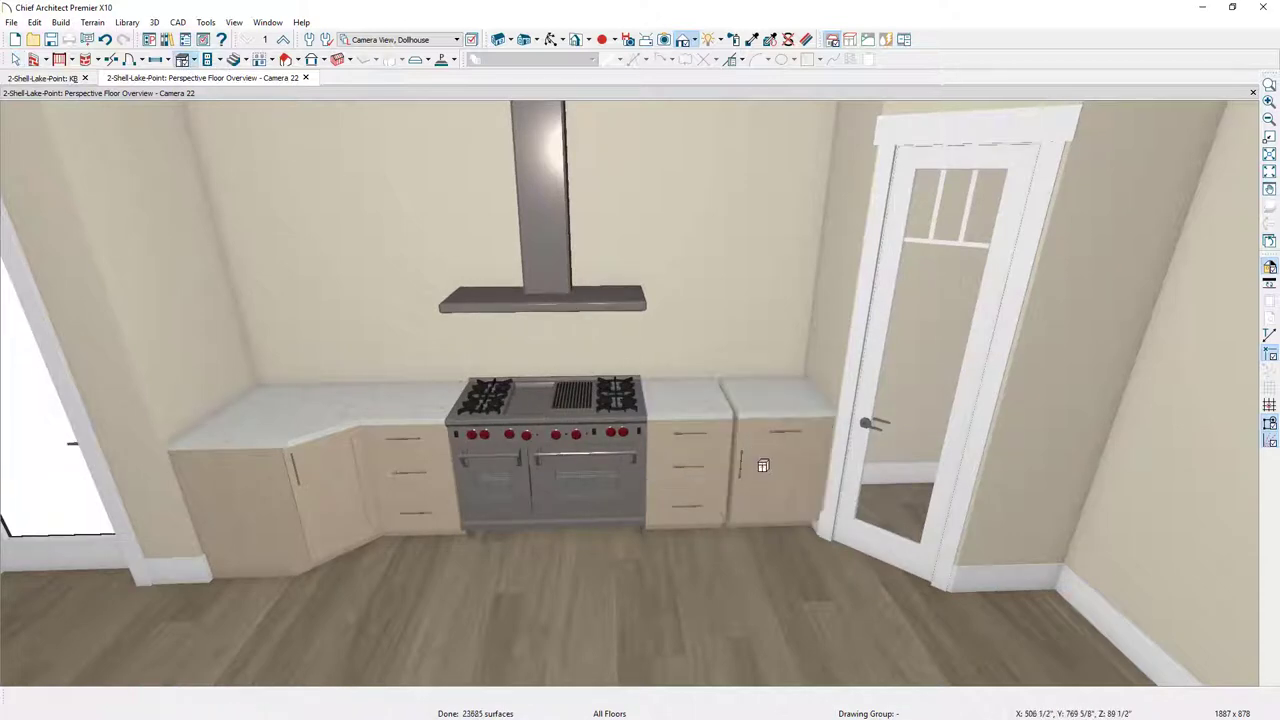
drag(776, 473, 746, 473)
middle_drag(746, 480, 604, 556)
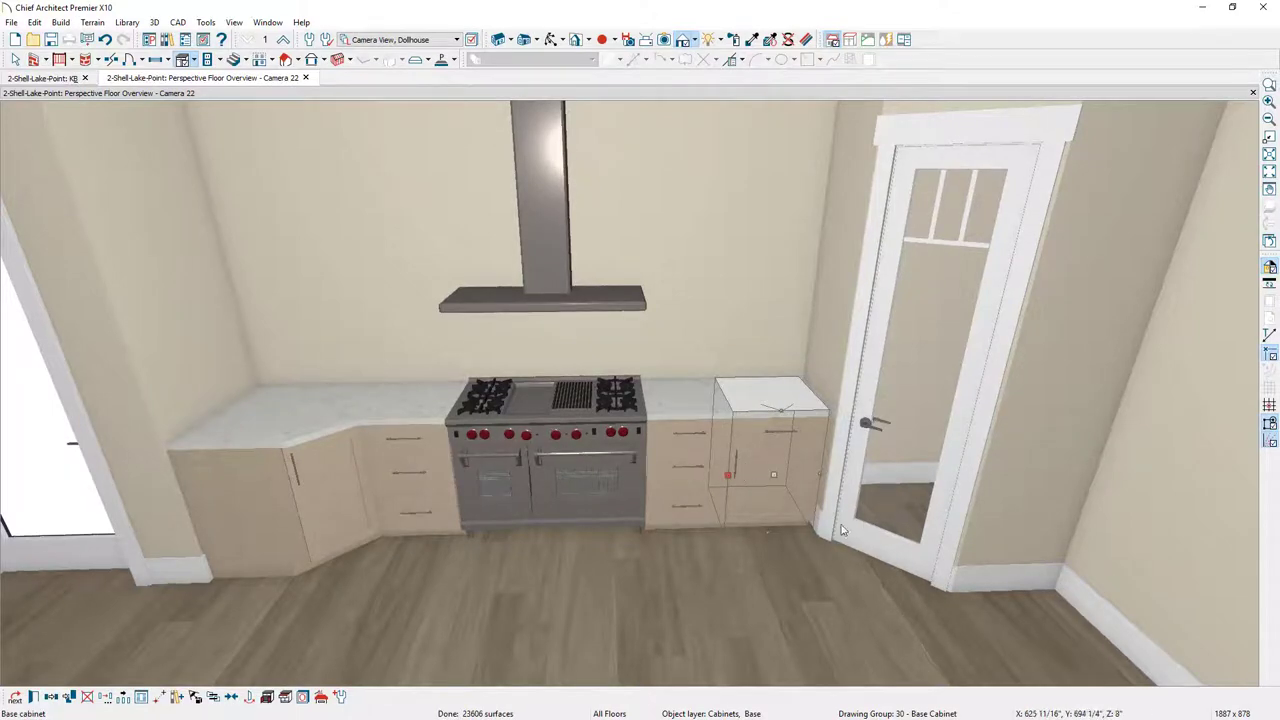
Place a base cabinet filler in the gap between the new base cabinet and the pantry wall.
scroll(857, 468, up, 5)
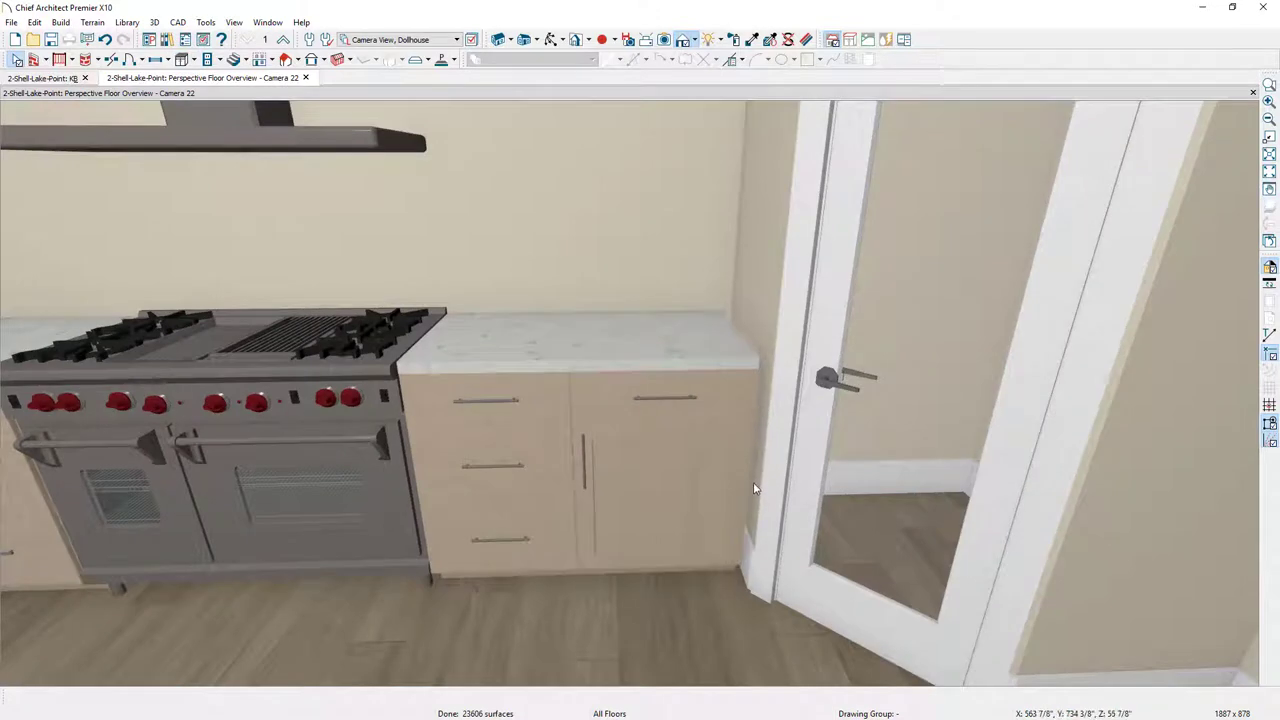
click(62, 22)
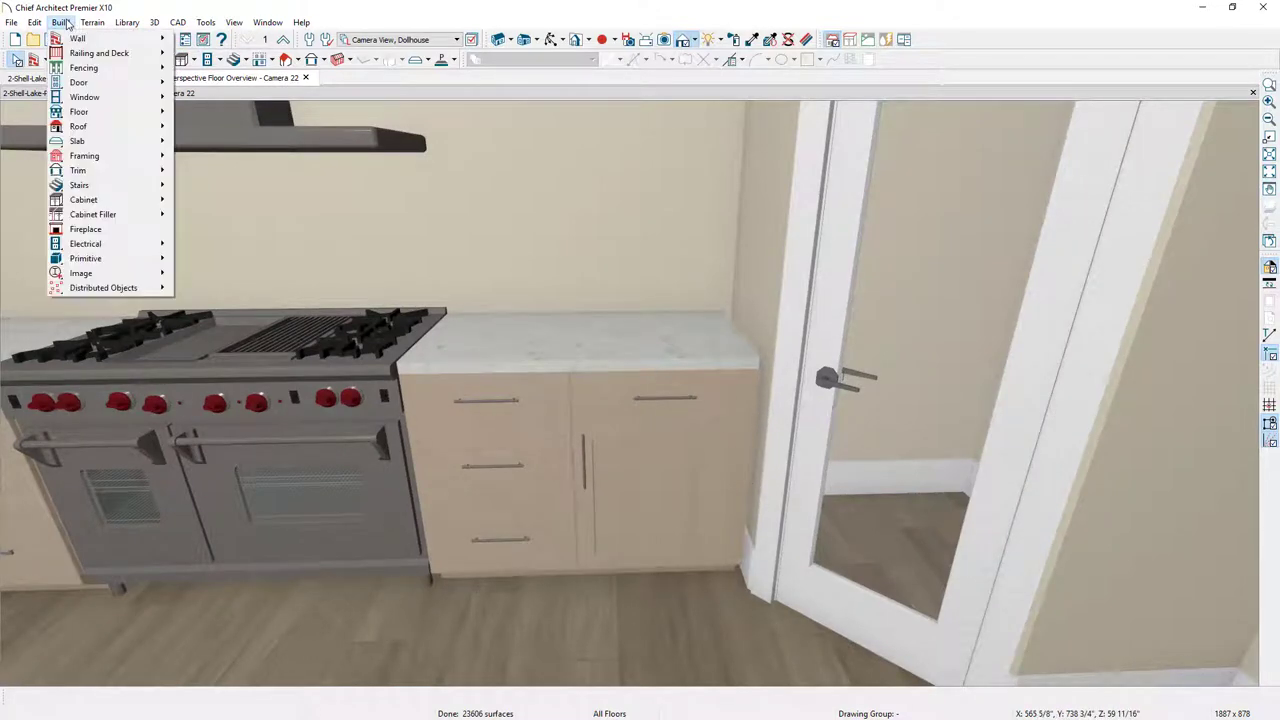
mouse_move(108, 200)
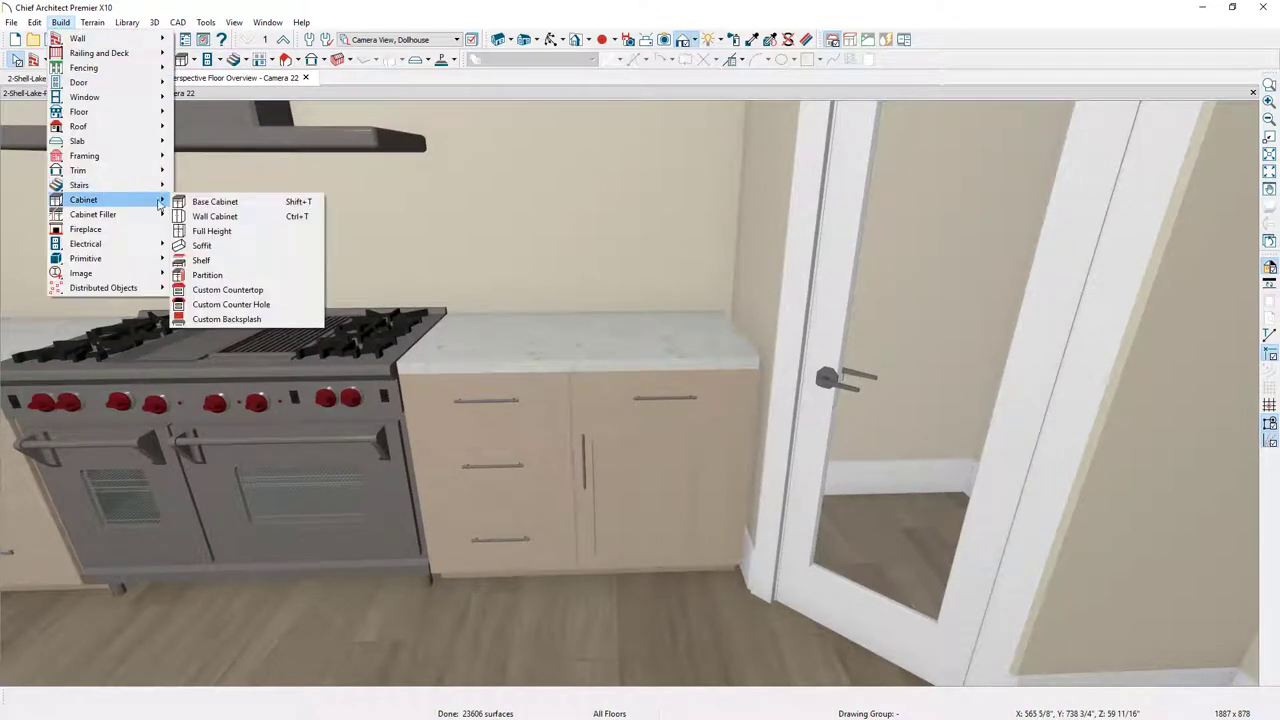
click(240, 204)
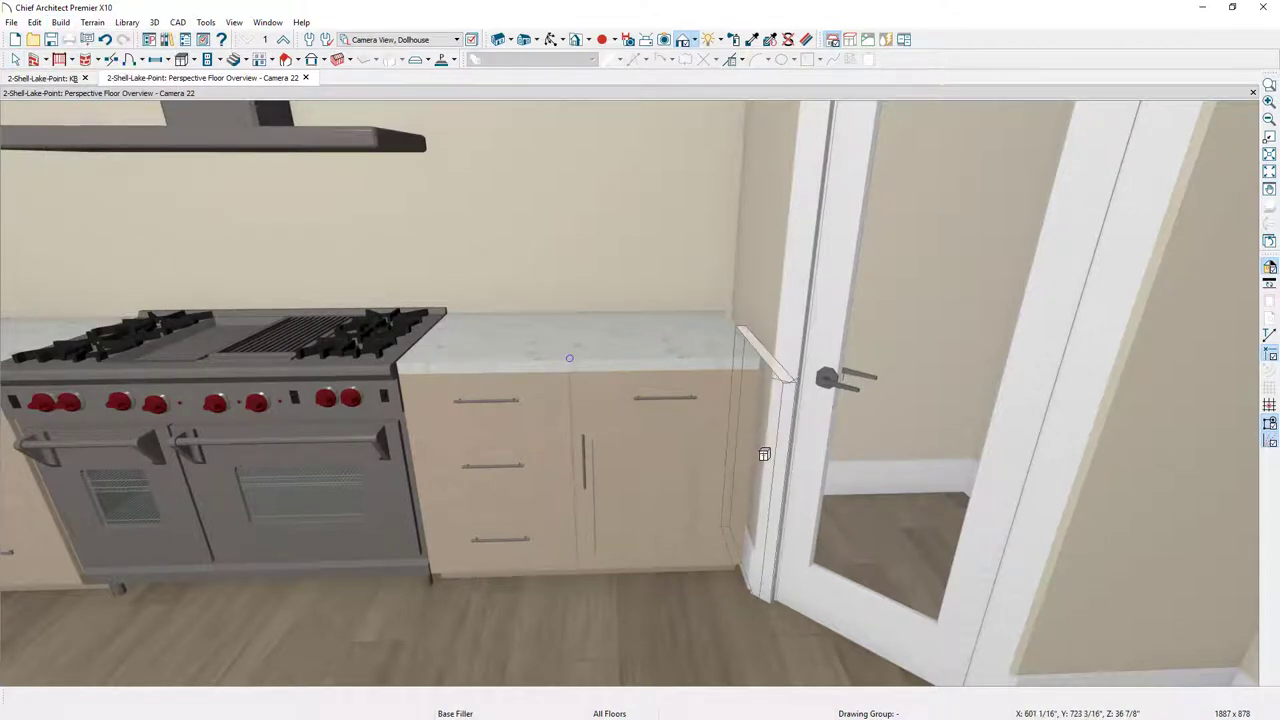
click(764, 454)
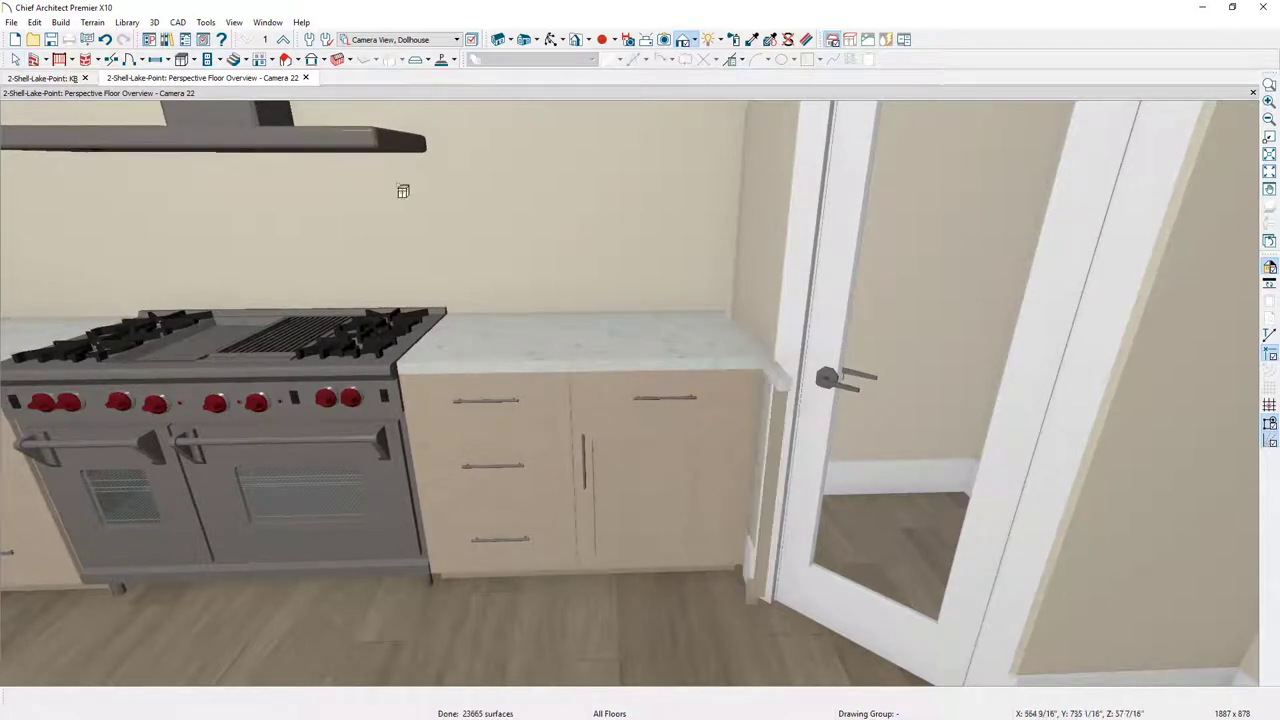
In the K&B plan view, pull the base filler back to line up with the adjacent cabinet's front, and return to the floor overview camera.
click(60, 80)
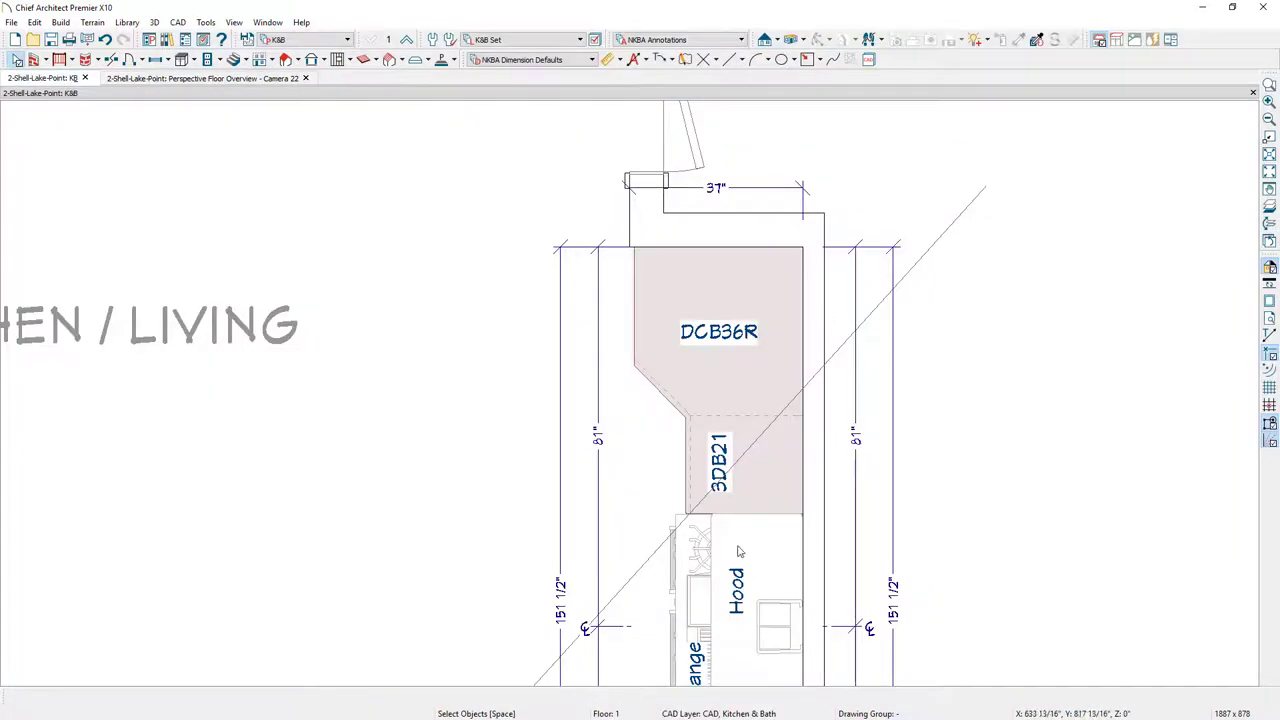
scroll(685, 244, down, 5)
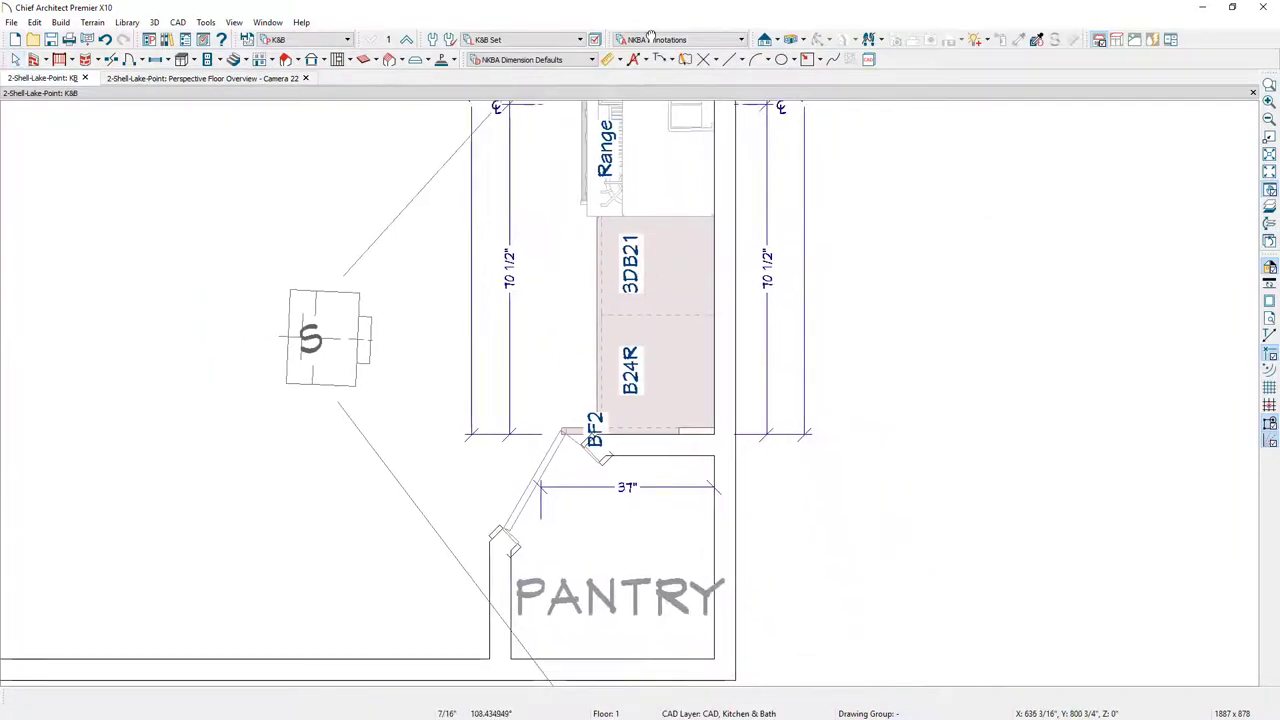
click(619, 428)
drag(619, 428, 655, 430)
key(ctrl+Tab)
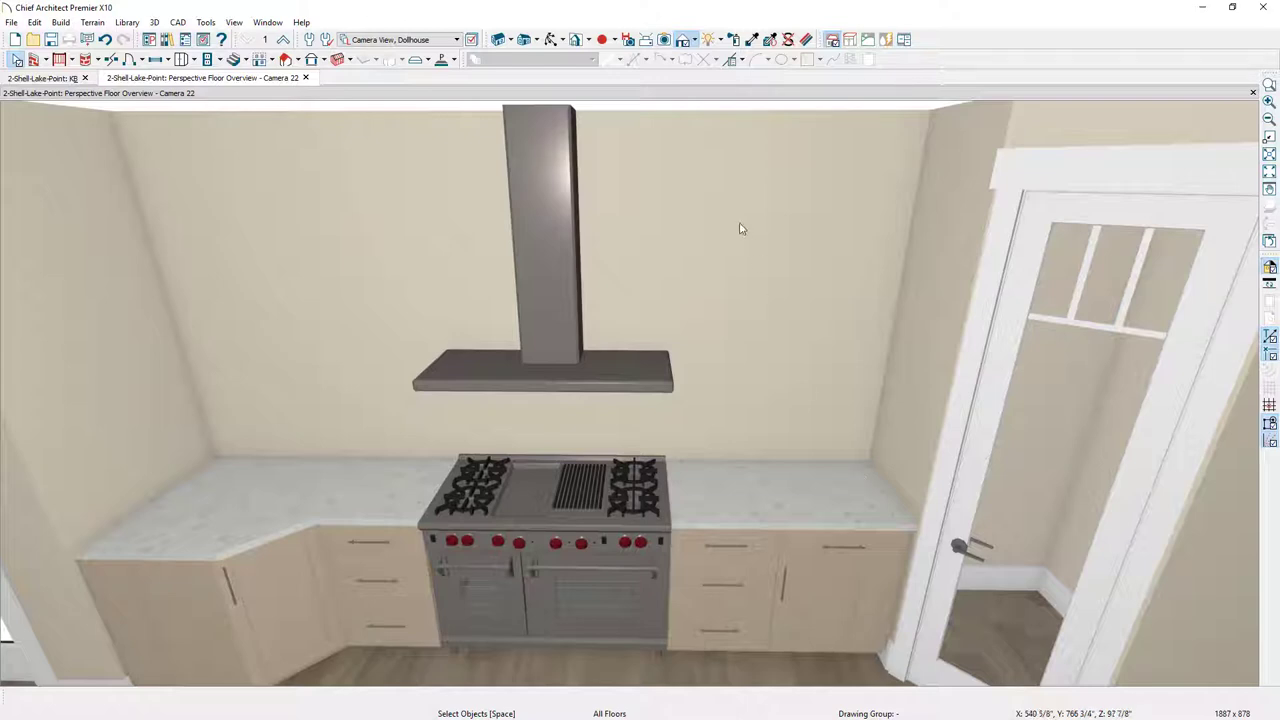
Preview the range wall with the Physically Based rendering technique and switch back to Standard.
click(696, 40)
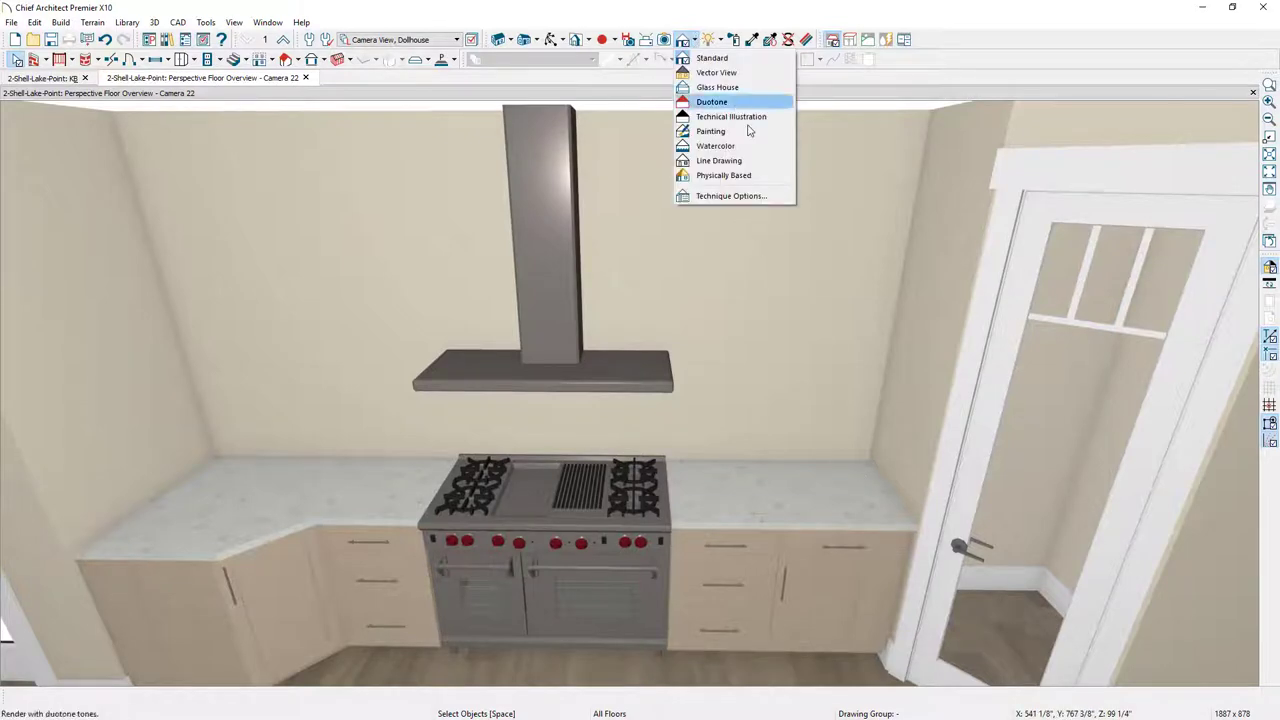
click(777, 175)
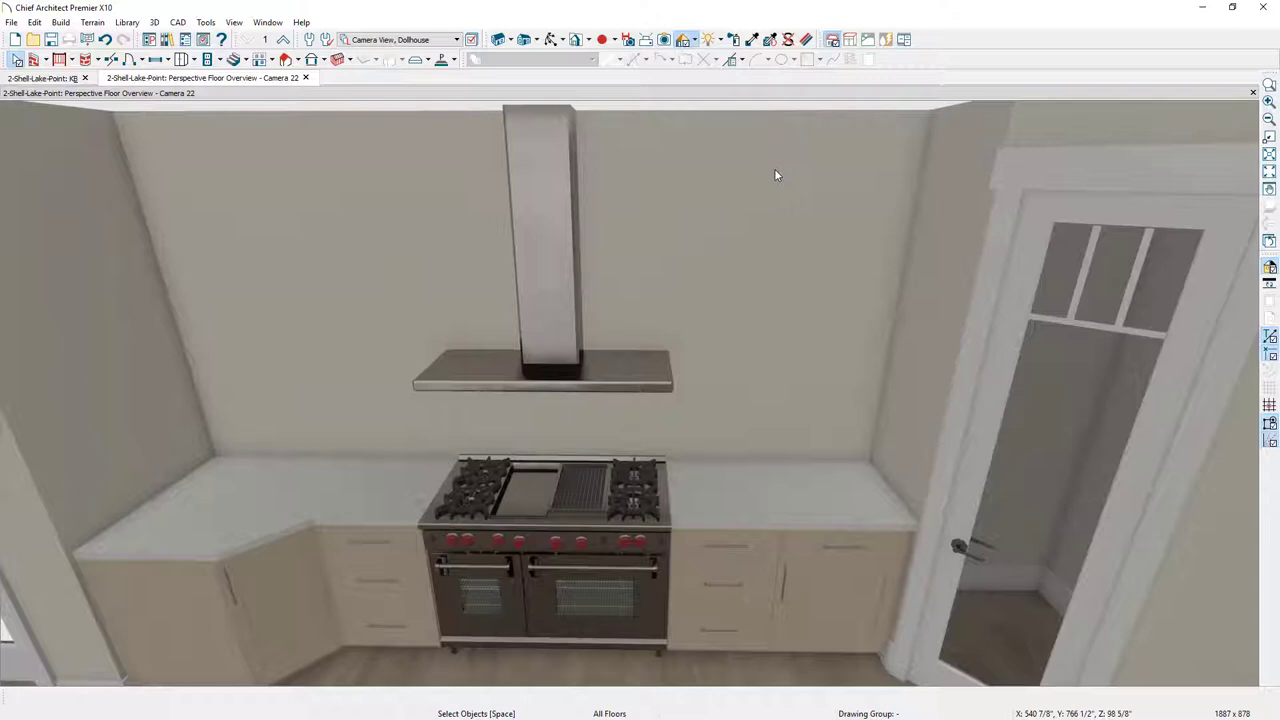
click(694, 41)
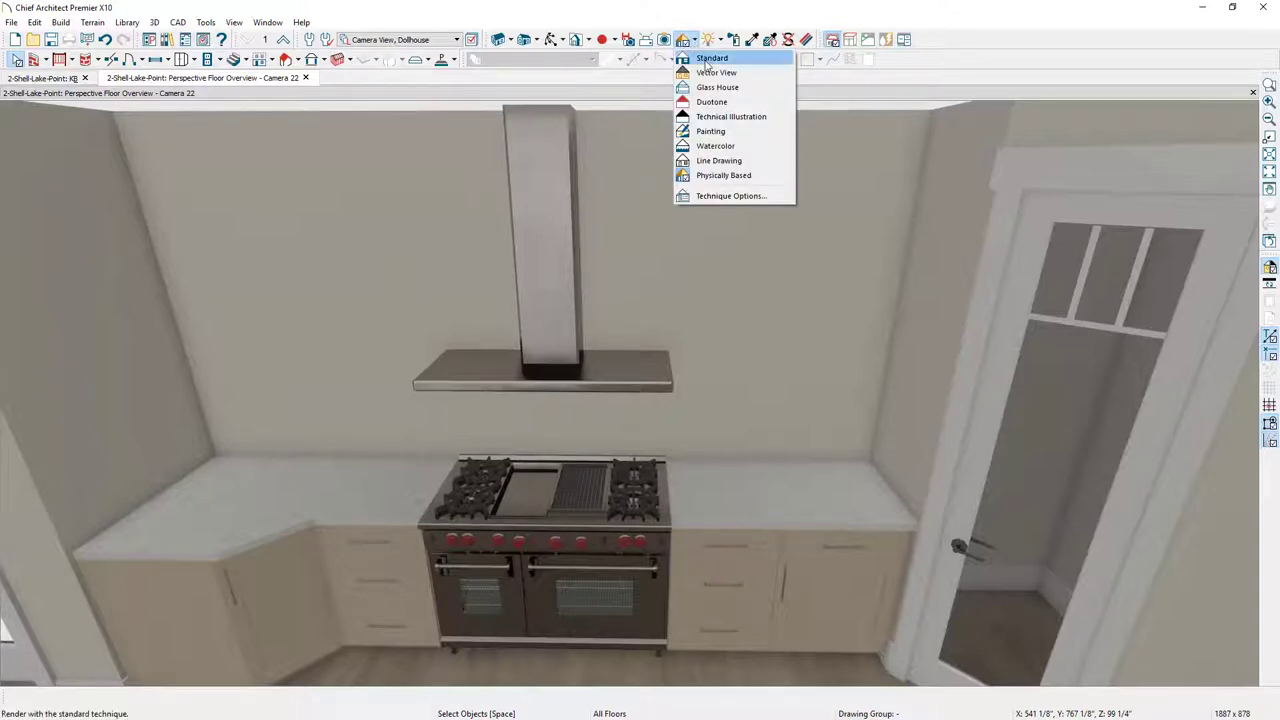
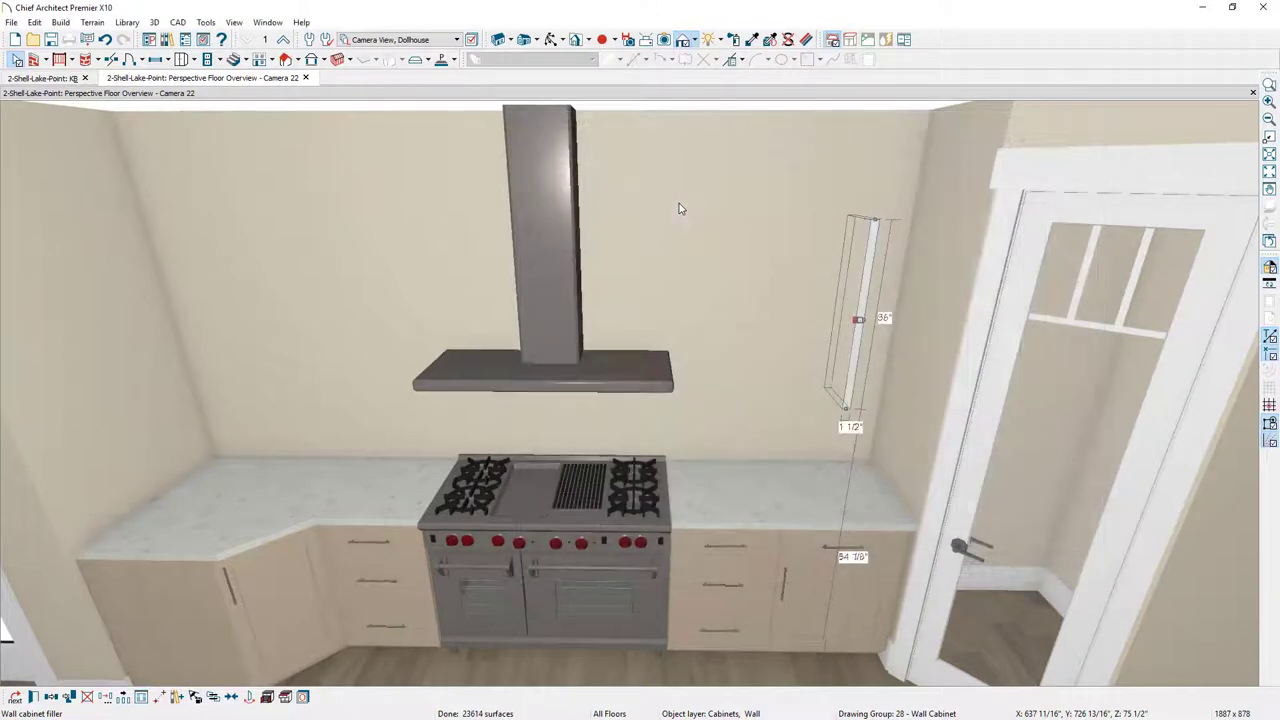
Place a wall cabinet on the hood's pantry side and widen it toward the hood to 42".
drag(859, 321, 687, 329)
click(786, 326)
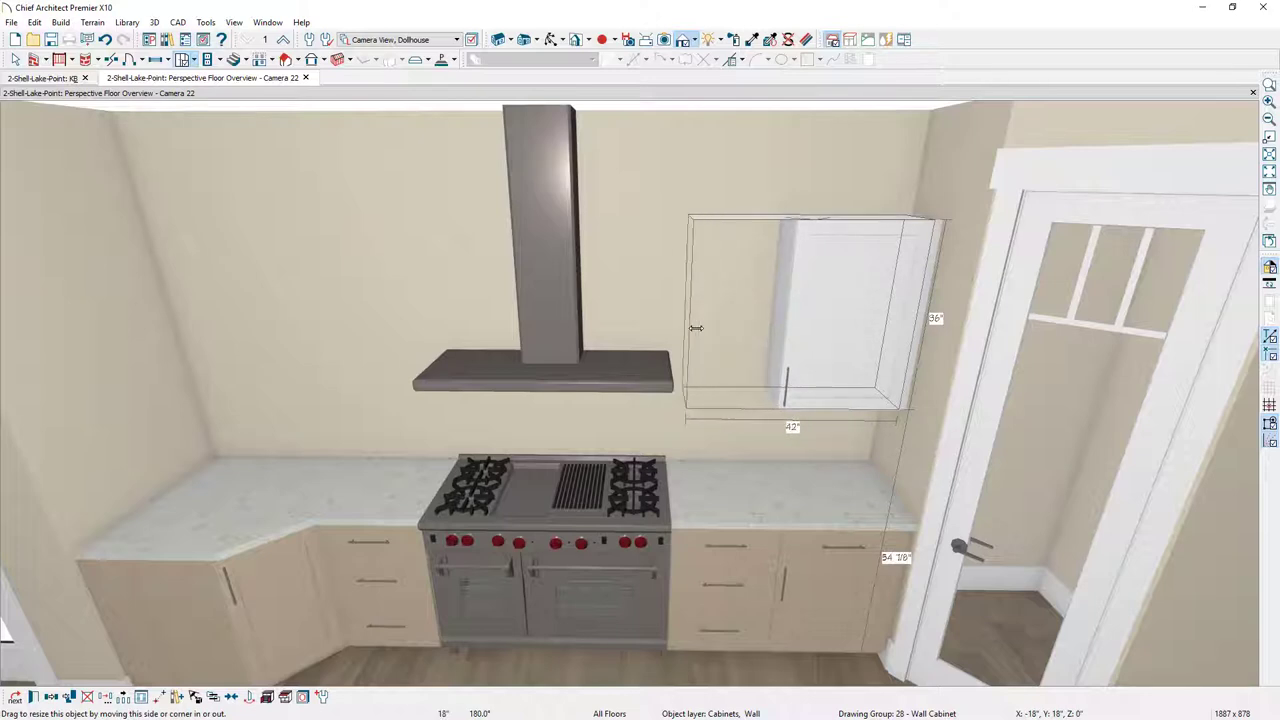
key(Escape)
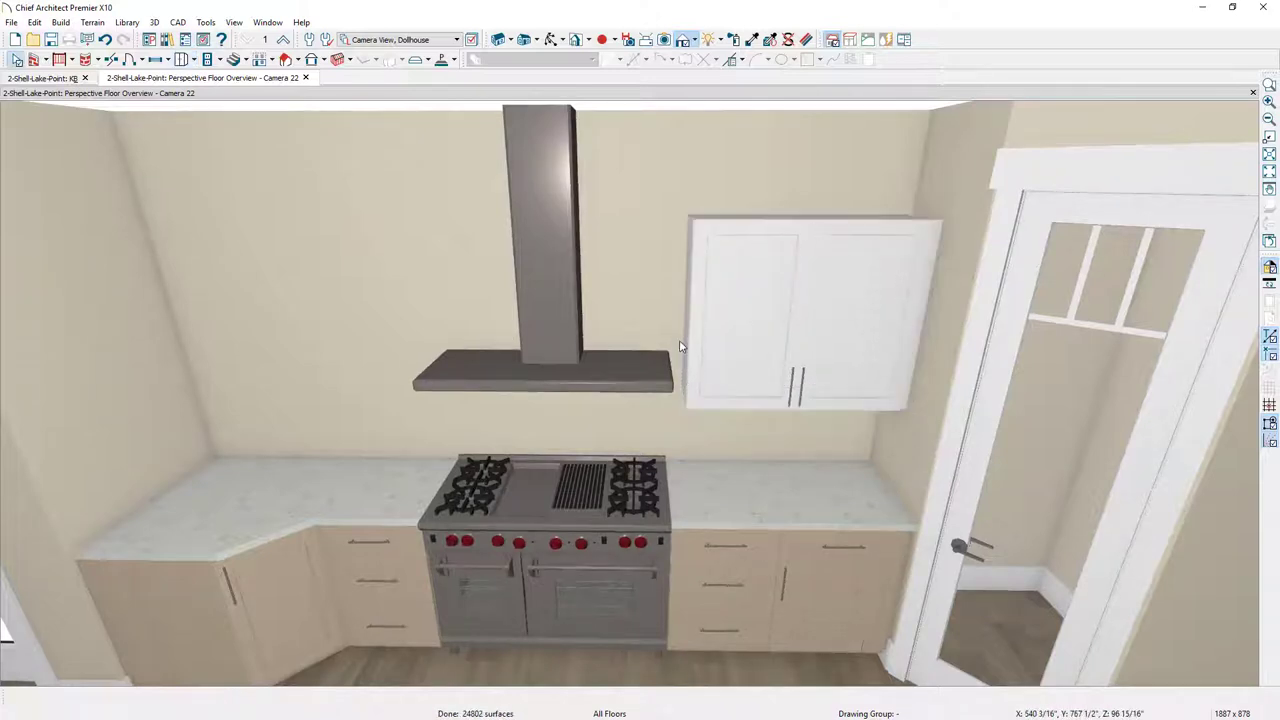
Create a reflected copy of the wall cabinet about the range's center, on the hood's exterior door side.
click(739, 345)
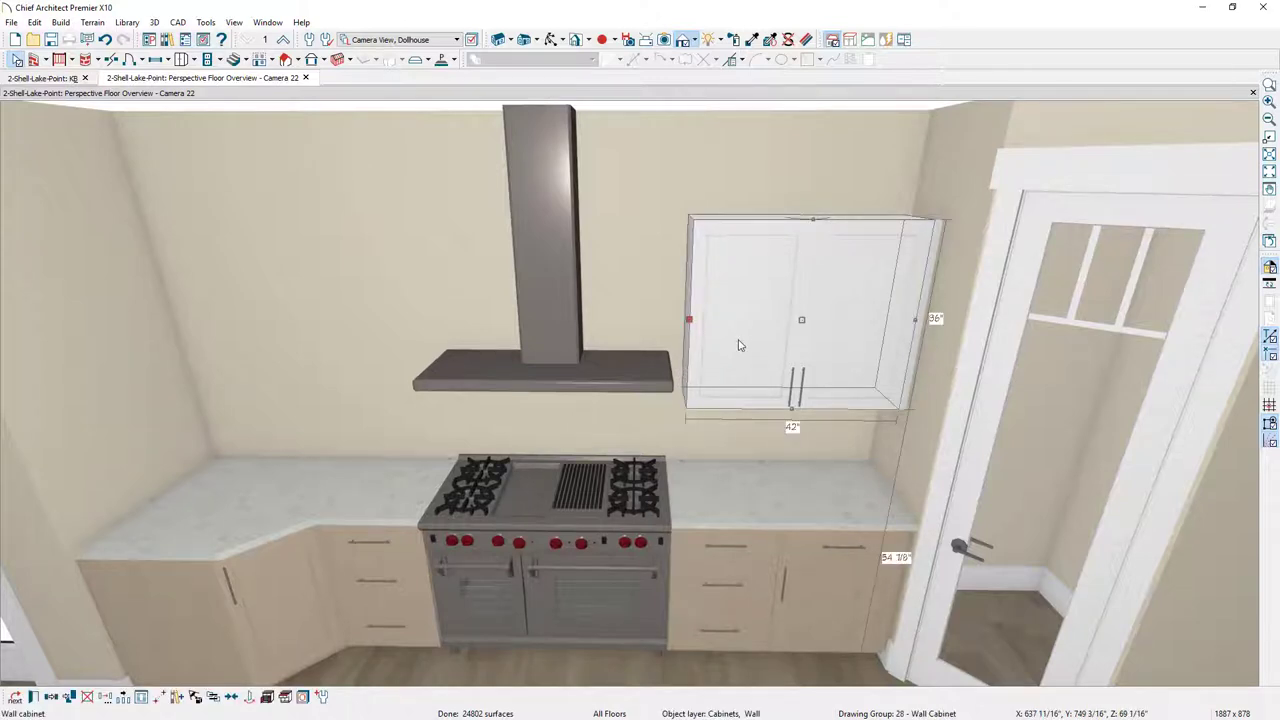
click(55, 699)
click(51, 697)
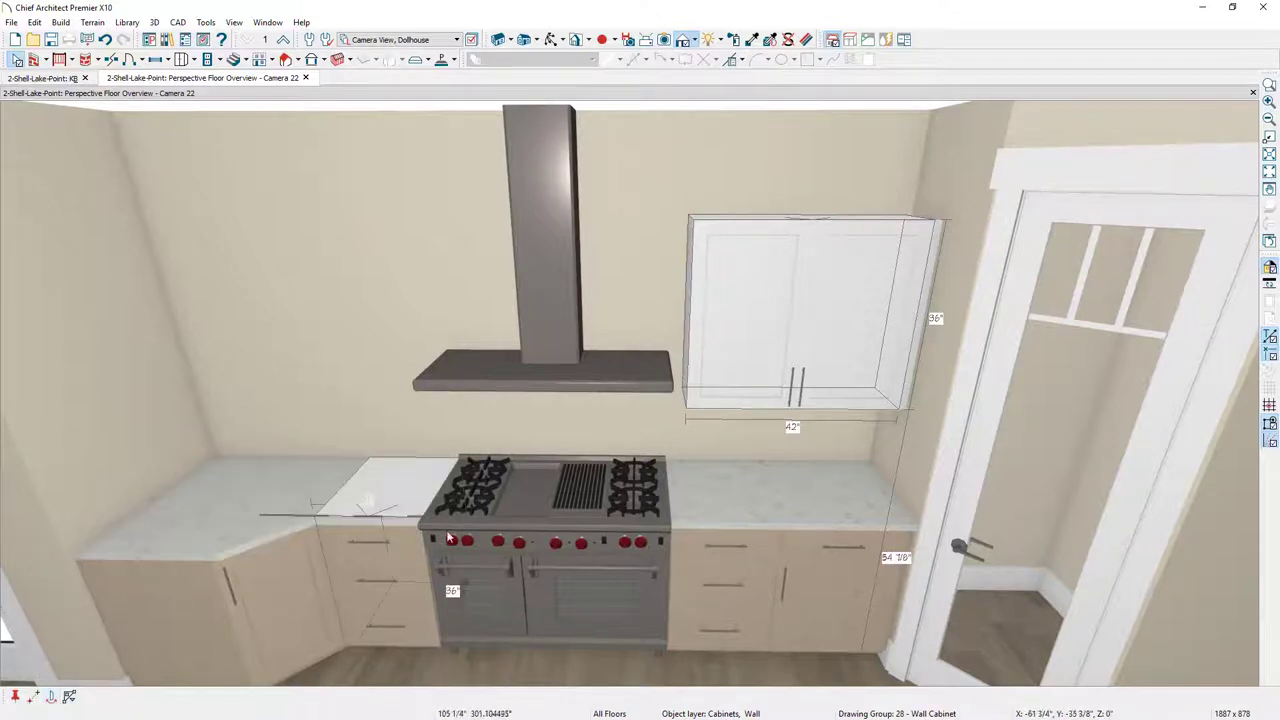
click(535, 490)
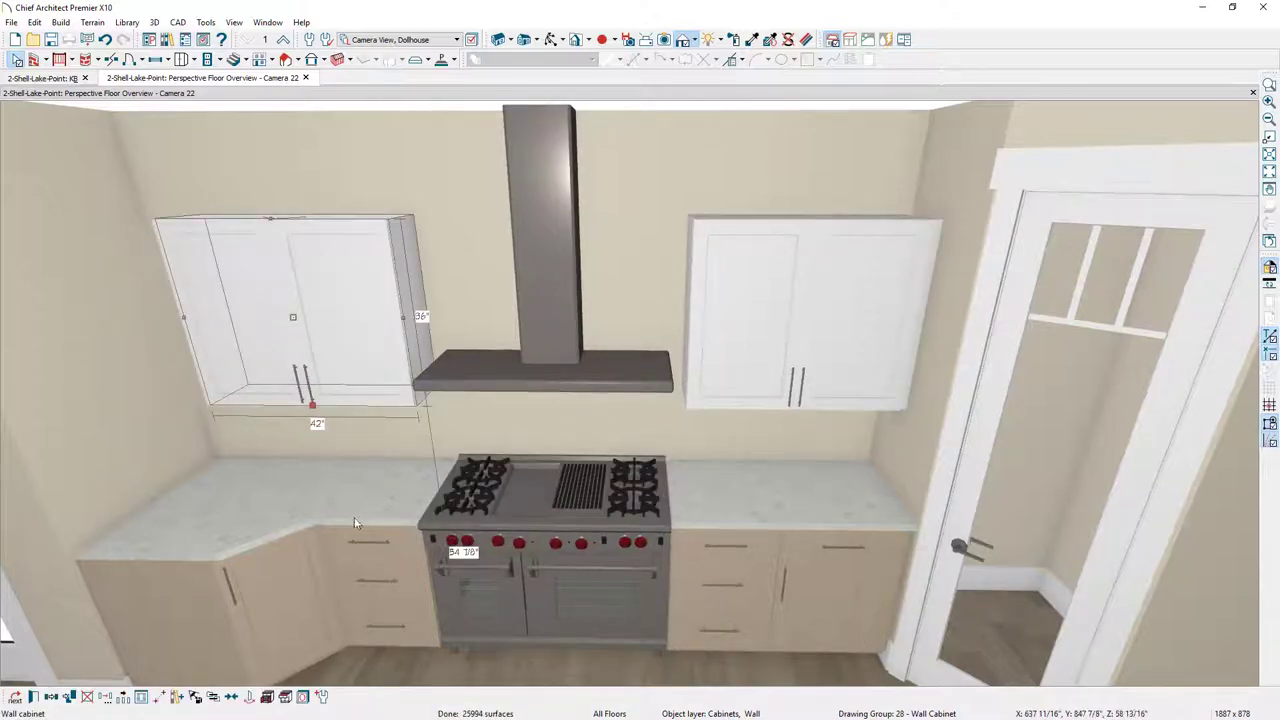
Reduce the width of the reflected wall cabinet to 36" by pulling in its side nearest the alcove corner.
middle_drag(427, 575, 392, 470)
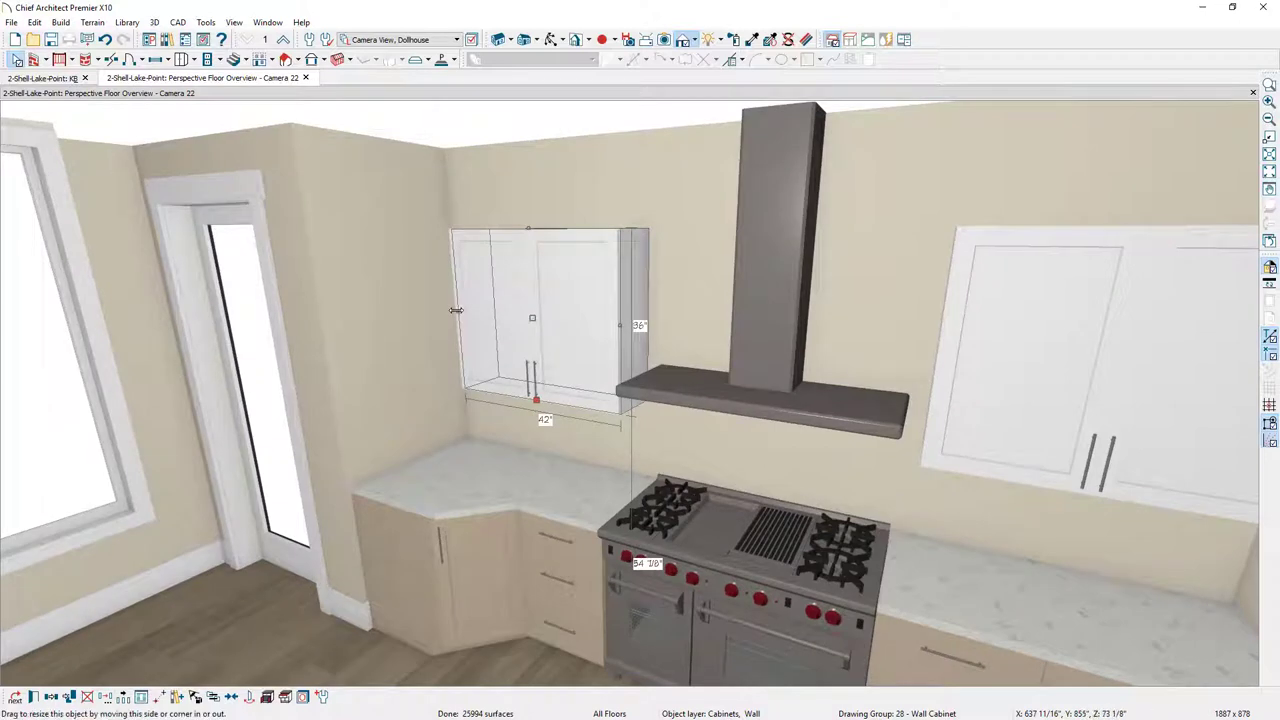
drag(457, 312, 478, 319)
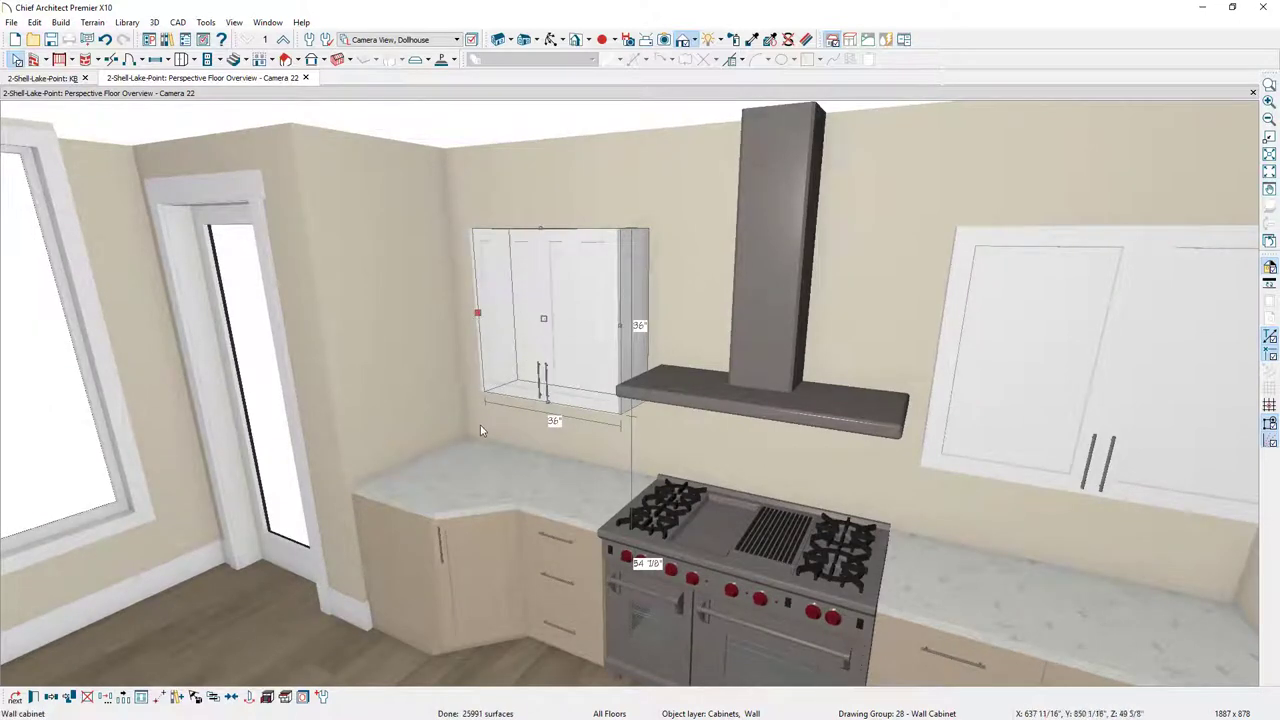
middle_drag(472, 418, 463, 414)
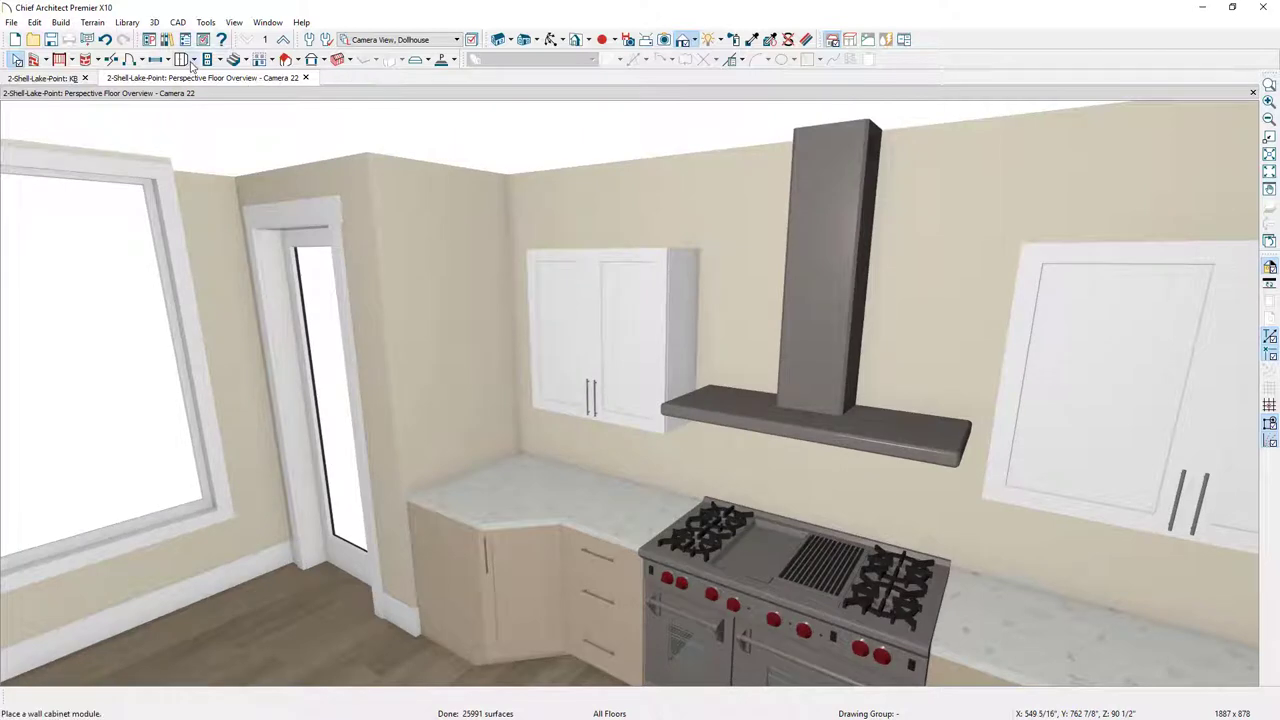
Place a 36" wide wall cabinet on the alcove's side wall near the exterior door and extend the neighboring range-wall cabinet to meet it in the corner.
click(183, 60)
click(428, 307)
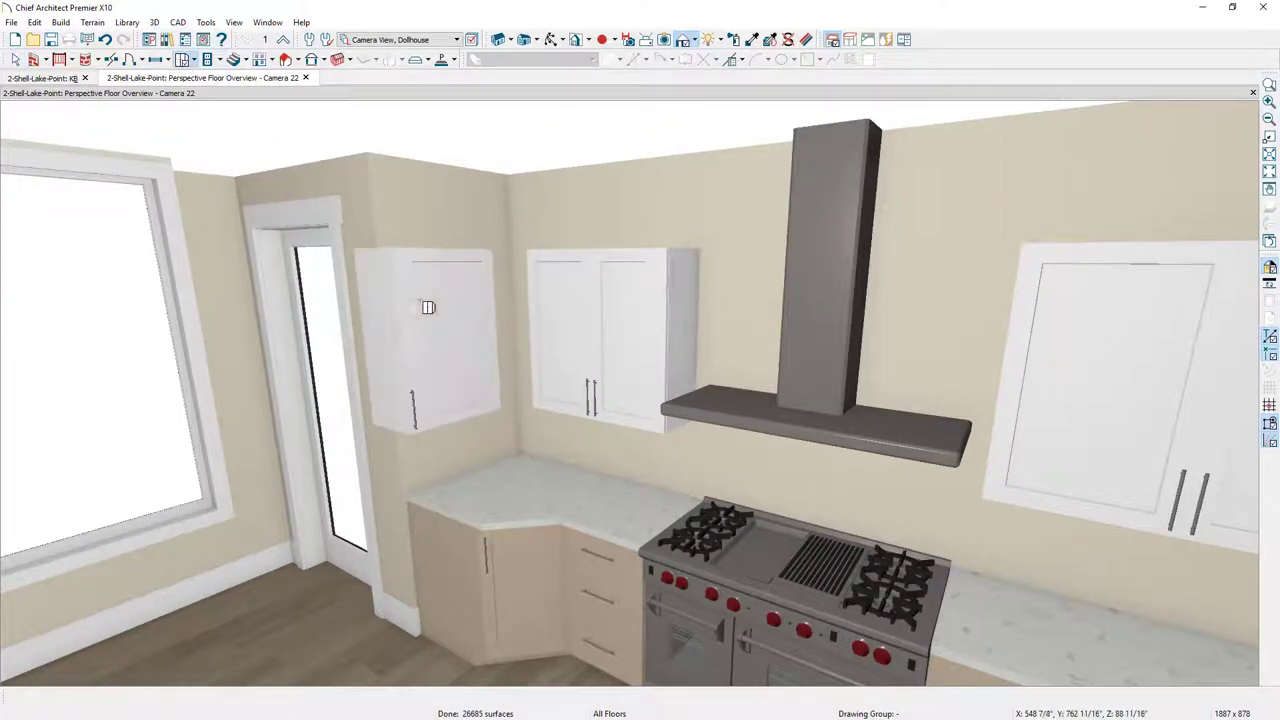
click(444, 336)
drag(448, 338, 536, 307)
drag(472, 345, 422, 347)
scroll(553, 360, up, 2)
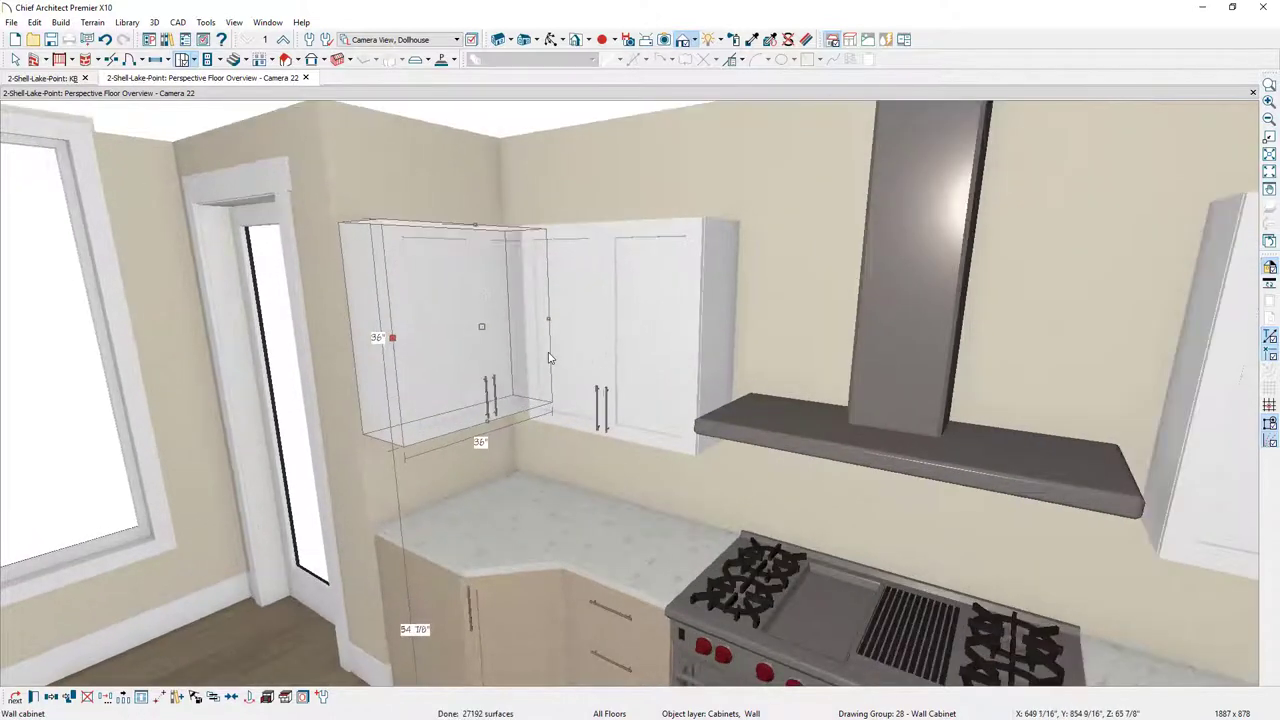
click(587, 341)
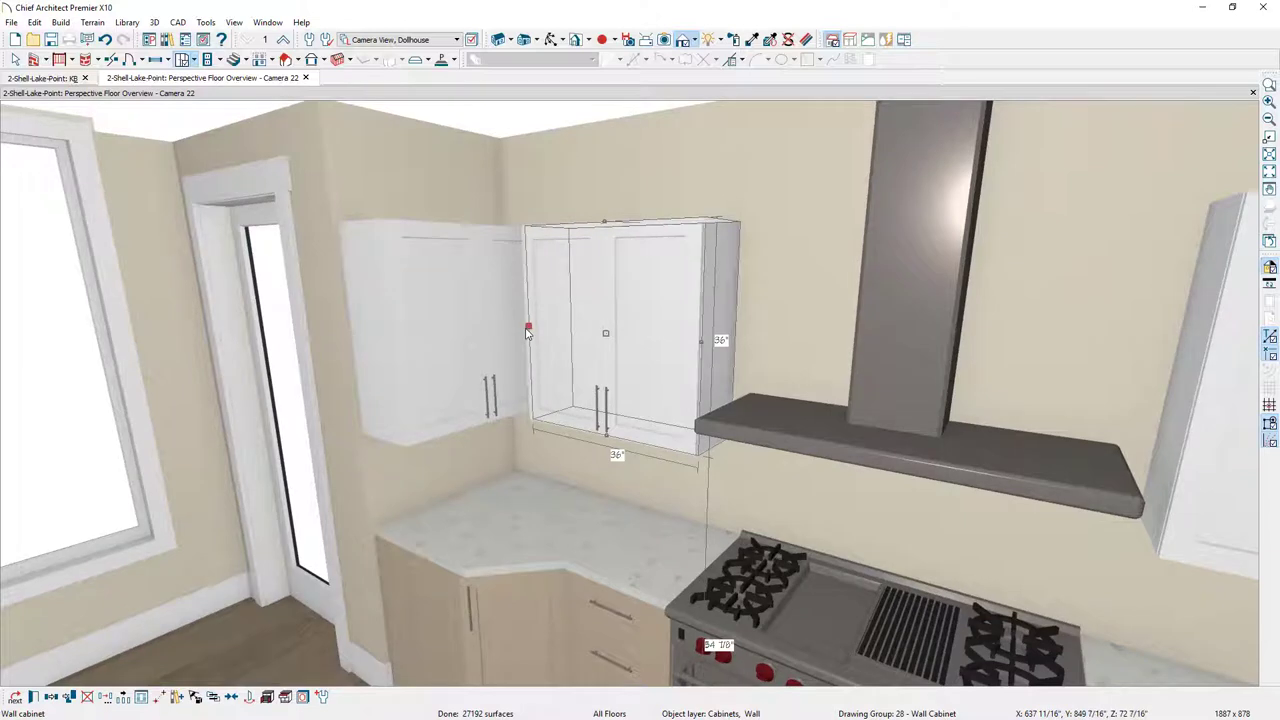
drag(527, 327, 496, 322)
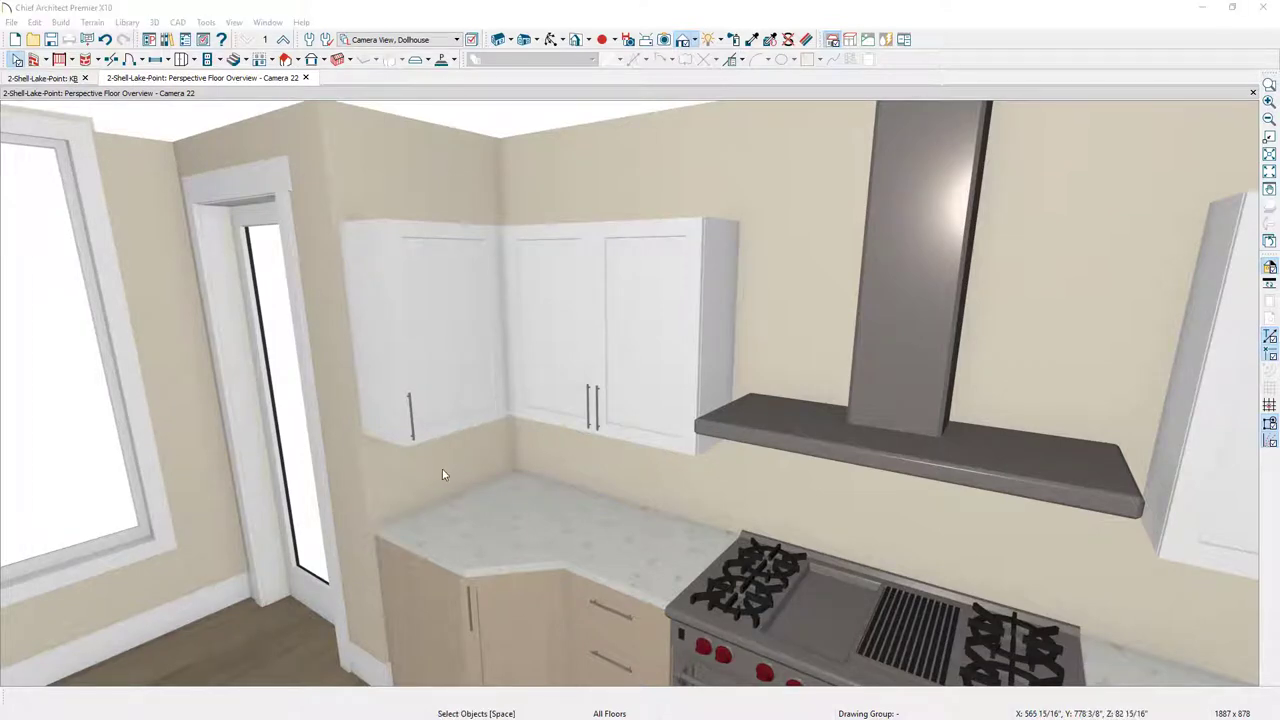
Raise the top of the pantry-side wall cabinet to make it 51" high.
drag(443, 471, 505, 476)
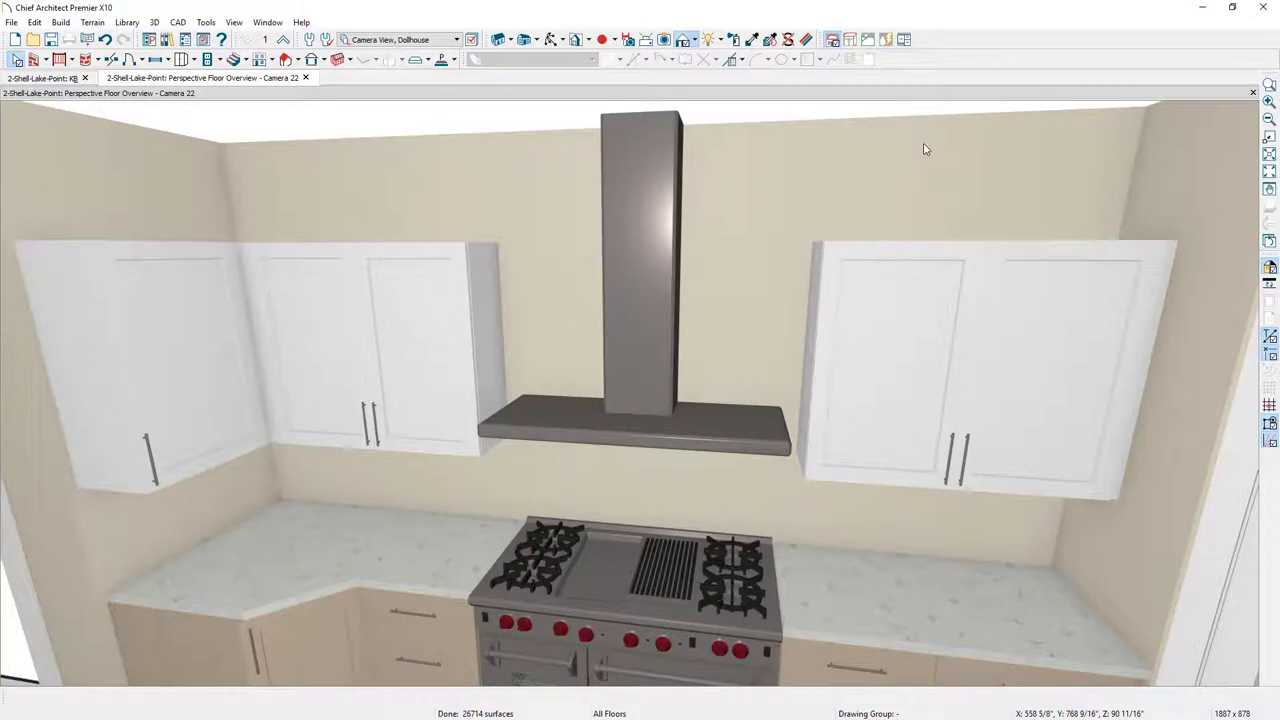
click(956, 259)
drag(978, 262, 974, 122)
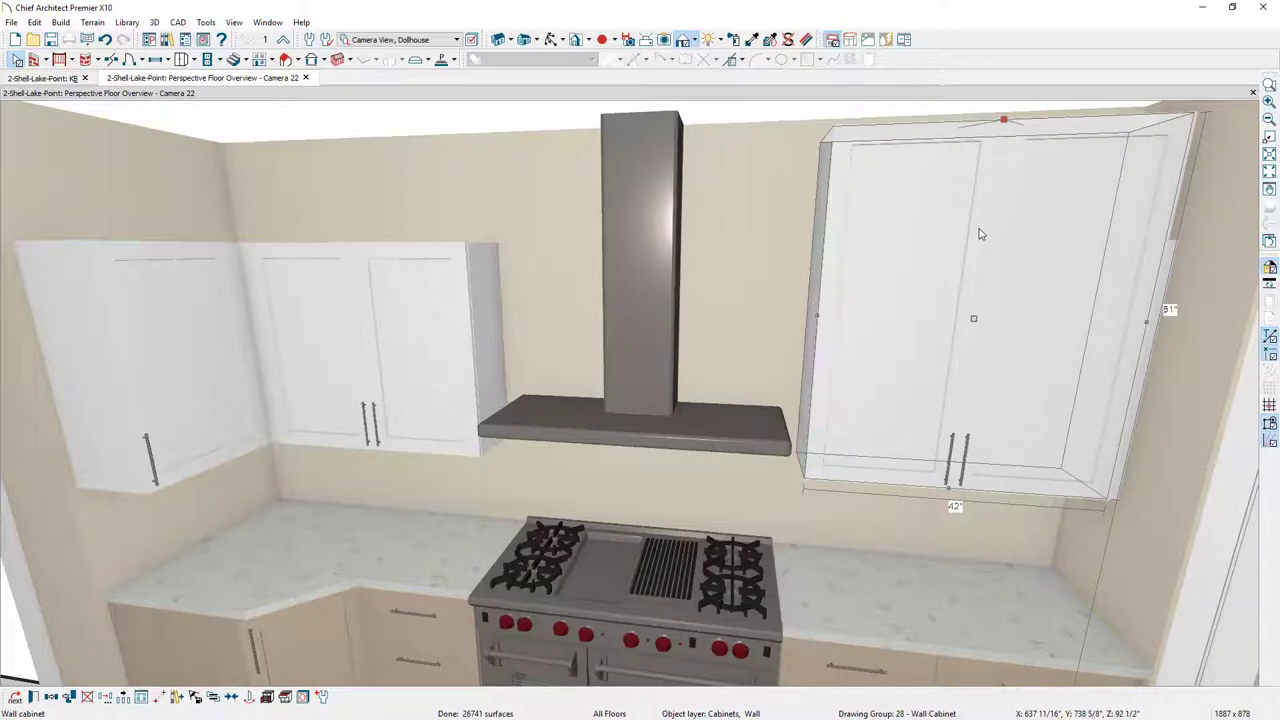
Split the tall wall cabinet's door face horizontally into two and set the upper door's item height to 15".
double_click(980, 234)
drag(907, 118, 580, 114)
click(687, 331)
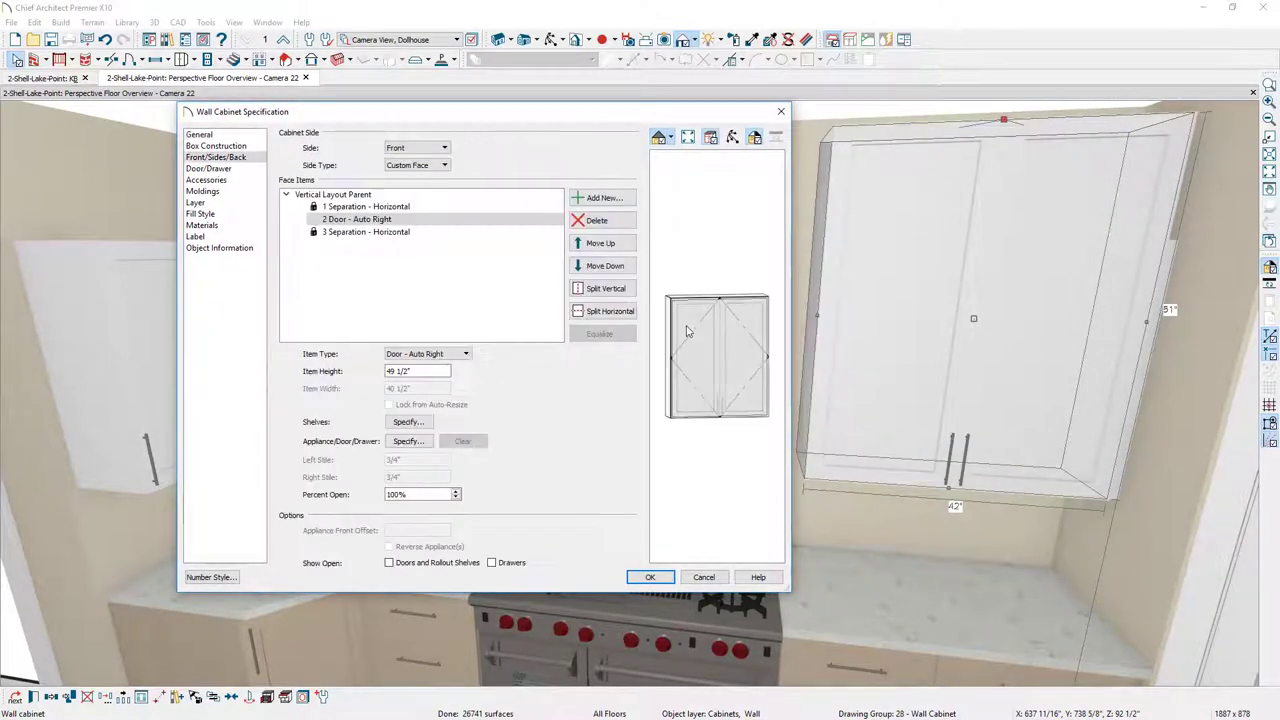
click(606, 311)
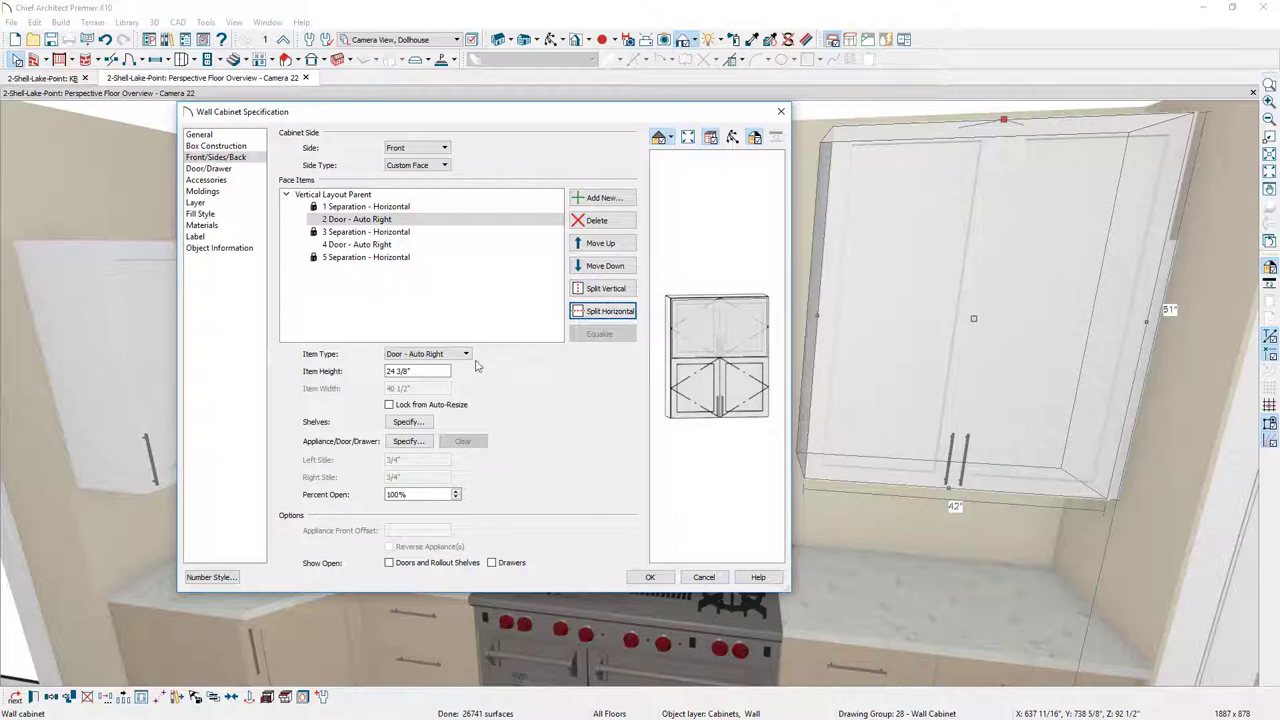
drag(420, 371, 353, 371)
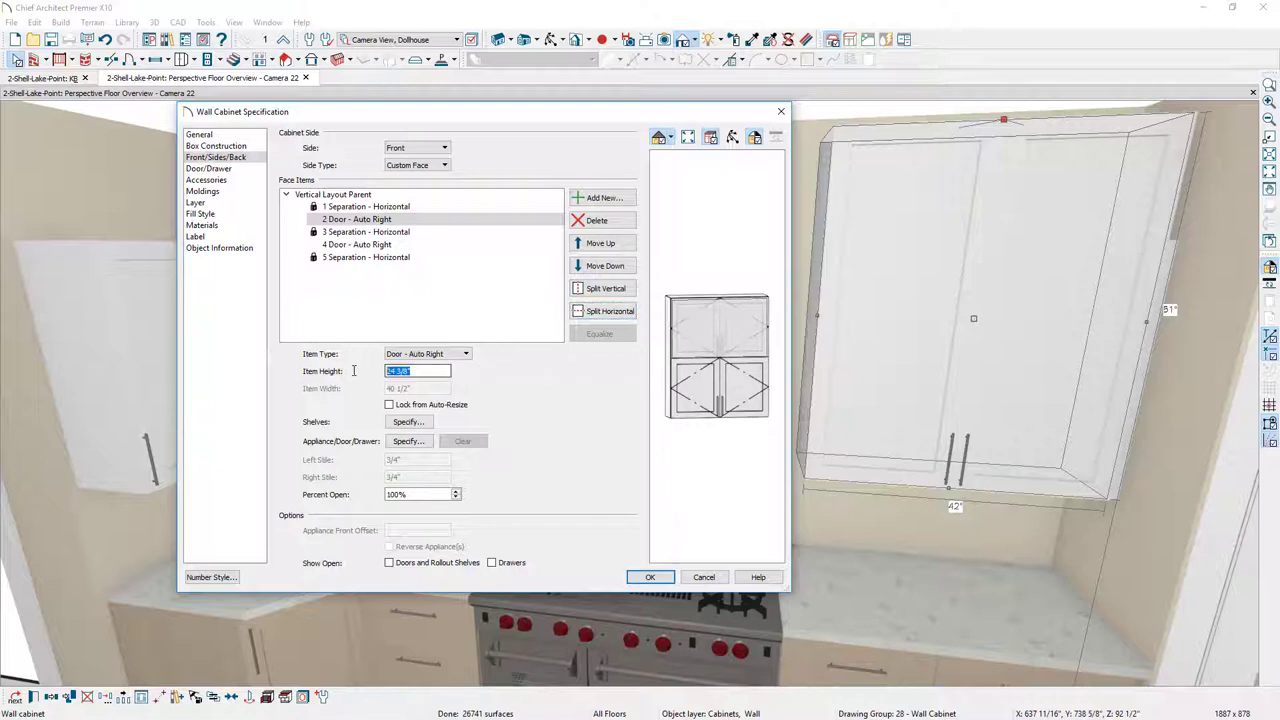
text(15)
key(Tab)
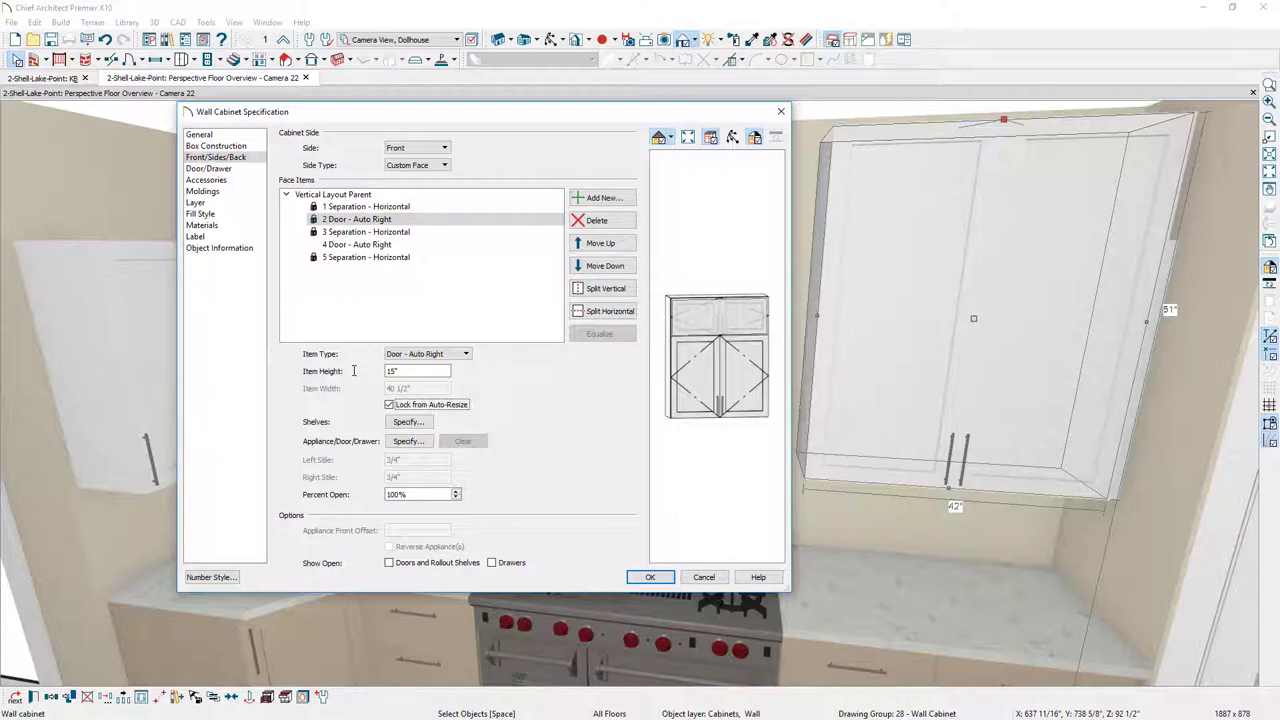
Assign the Framed Cabinet Door style from the User Catalog to the tall wall cabinet's upper door.
click(390, 447)
click(399, 449)
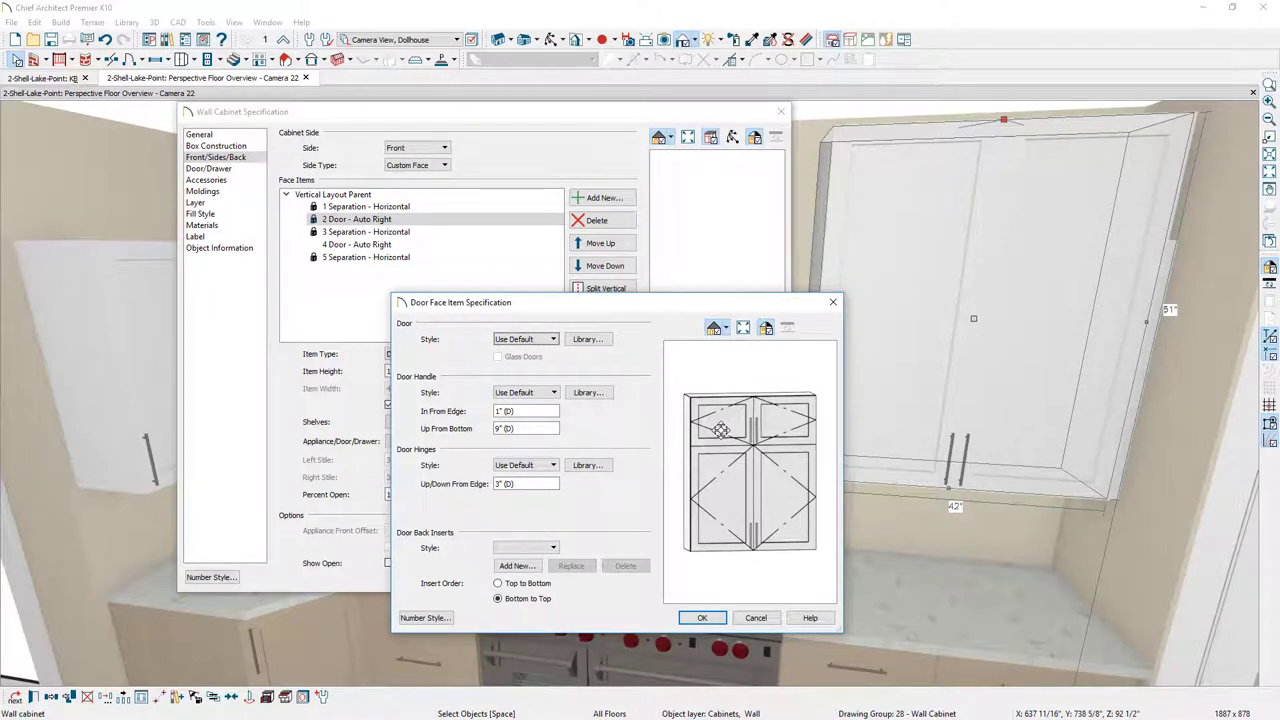
click(587, 339)
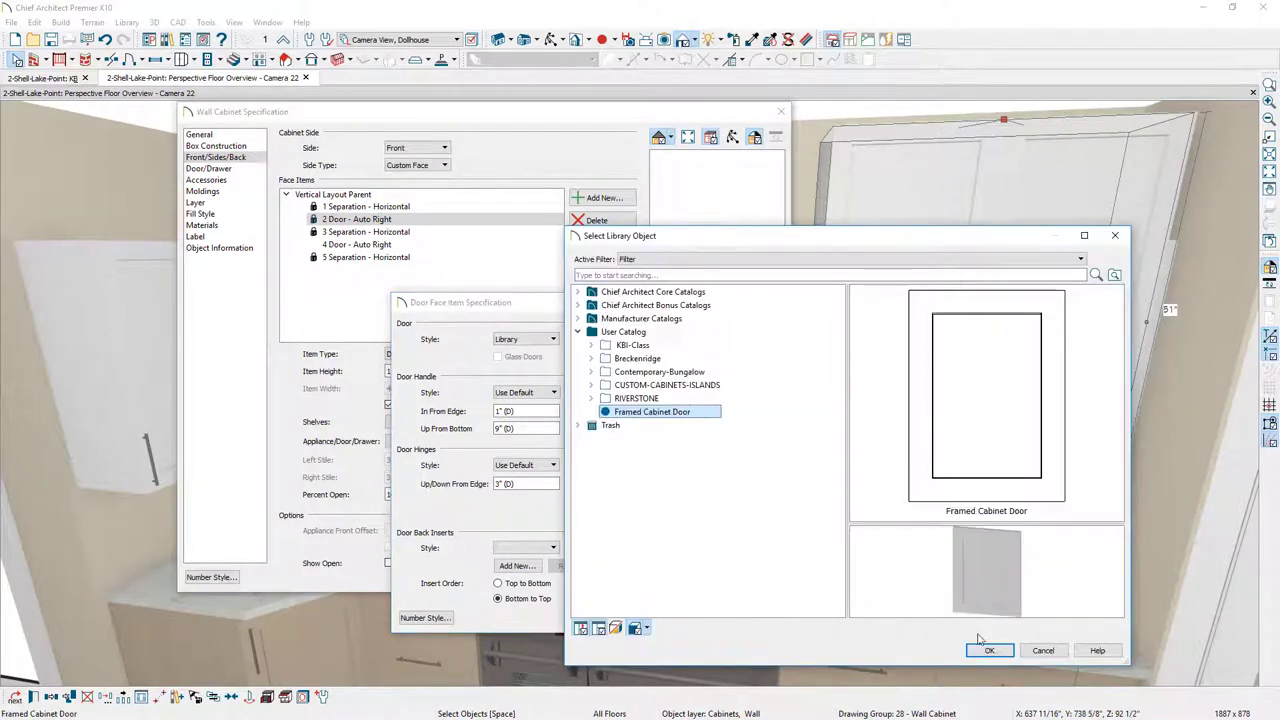
click(987, 645)
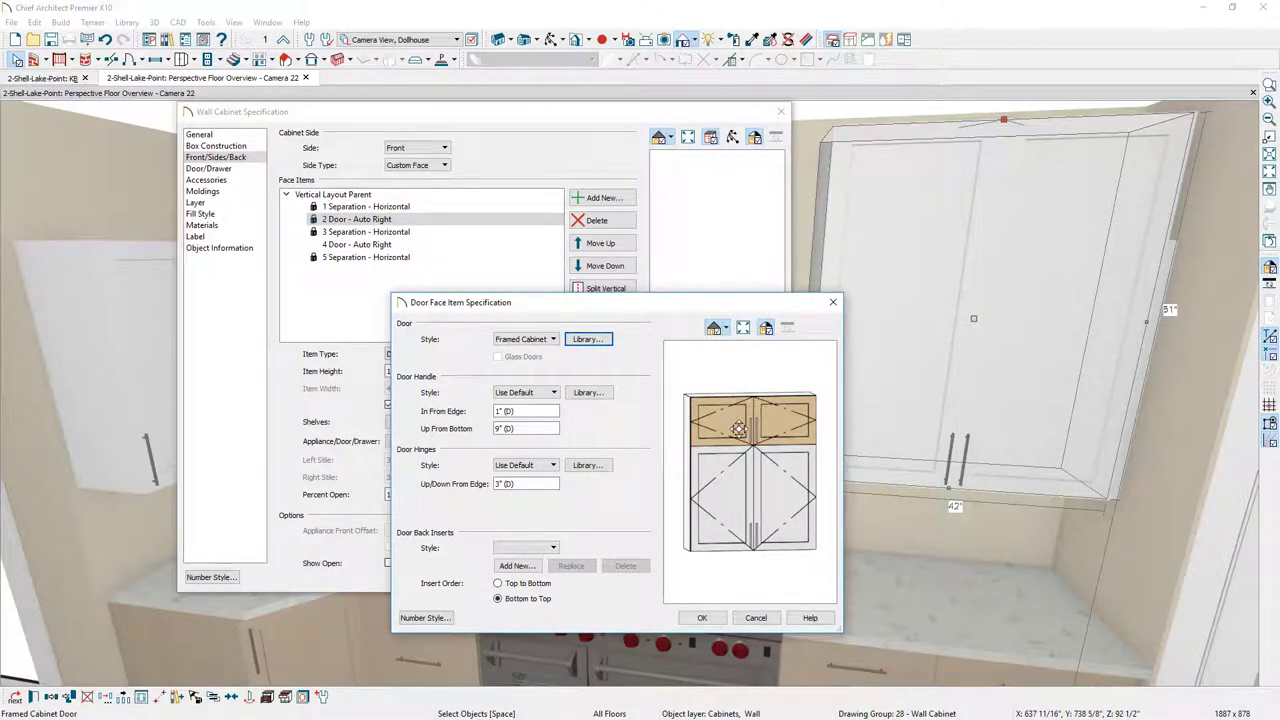
click(702, 619)
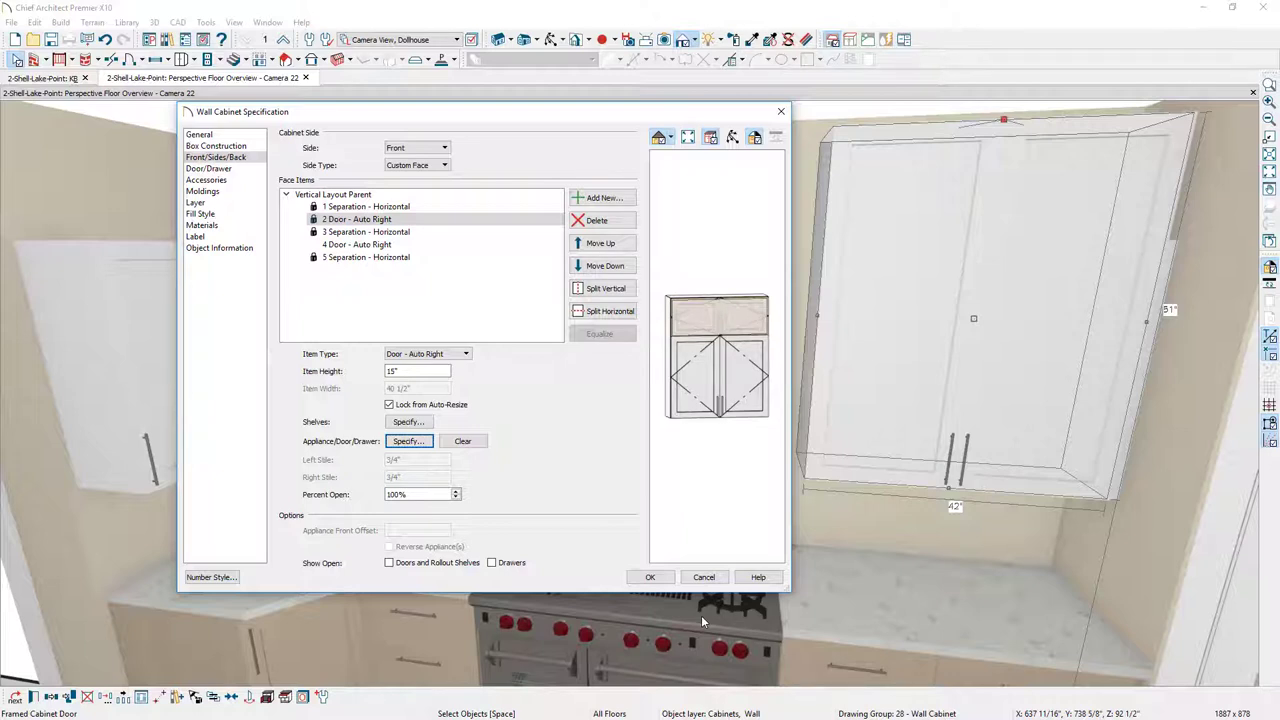
Add the CA-001 base molding profile from the core catalog's Architectural moldings to the tall wall cabinet.
click(203, 191)
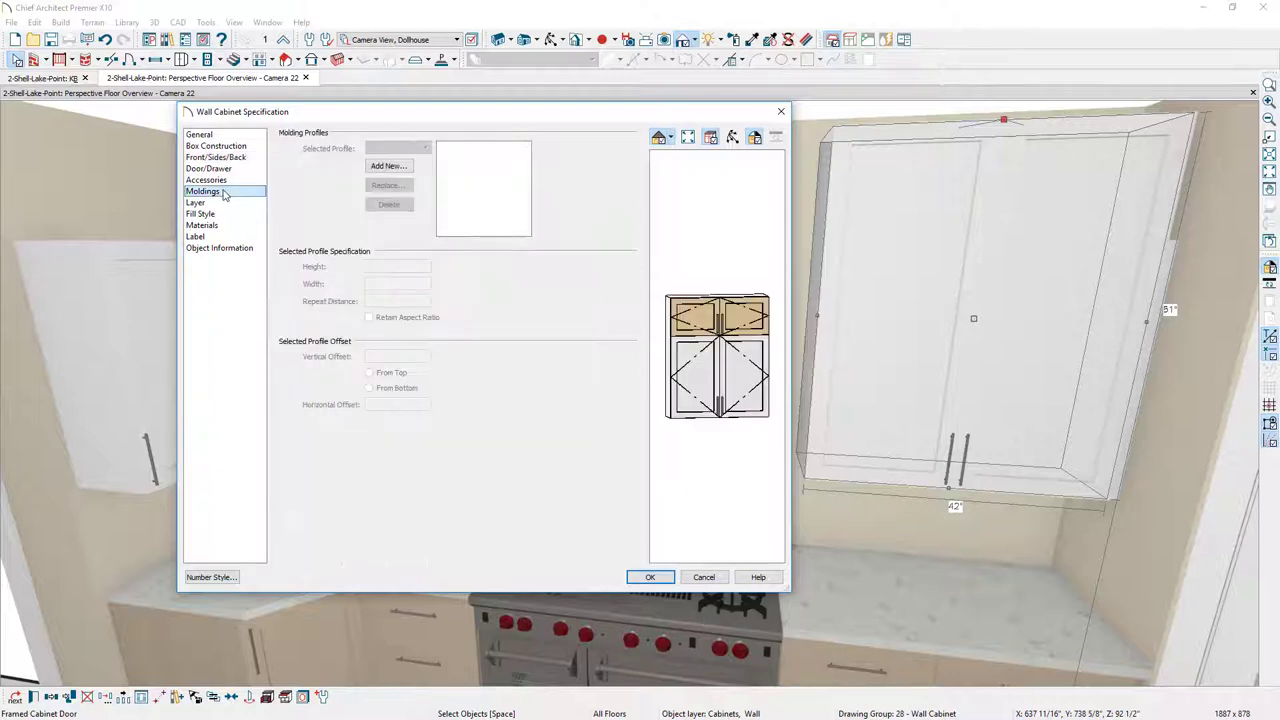
click(409, 168)
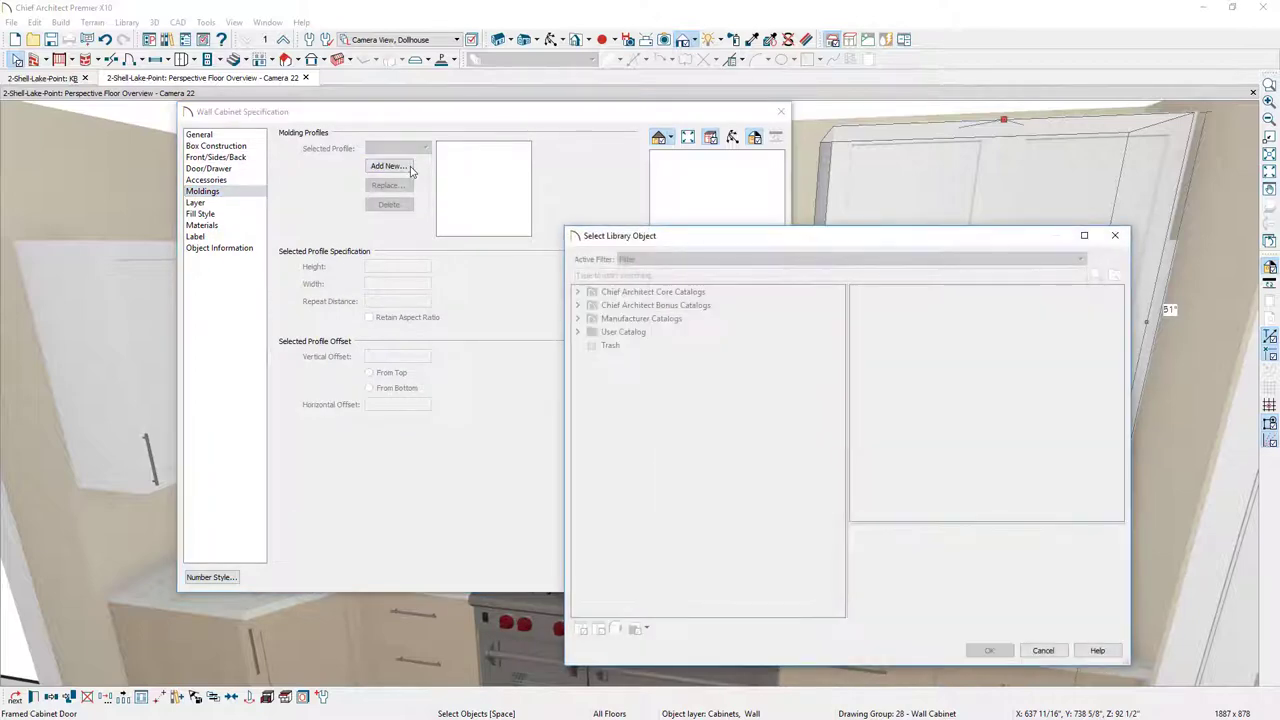
click(577, 292)
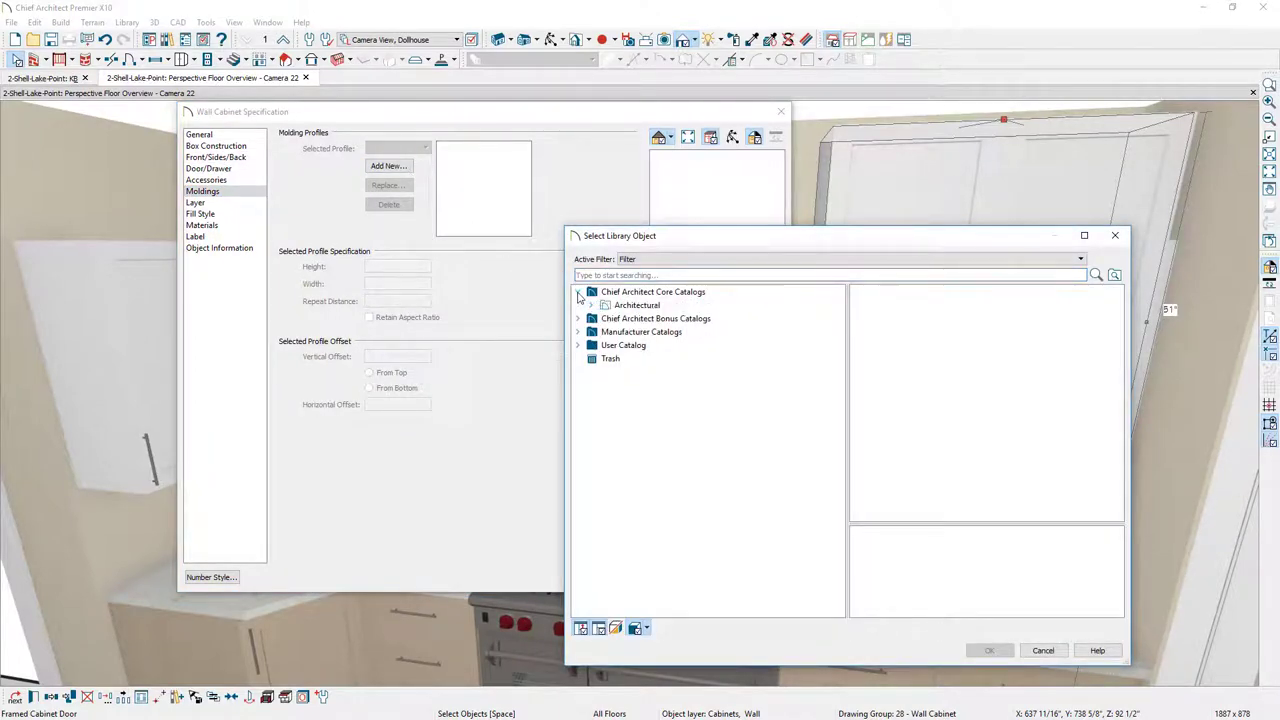
click(591, 305)
click(679, 318)
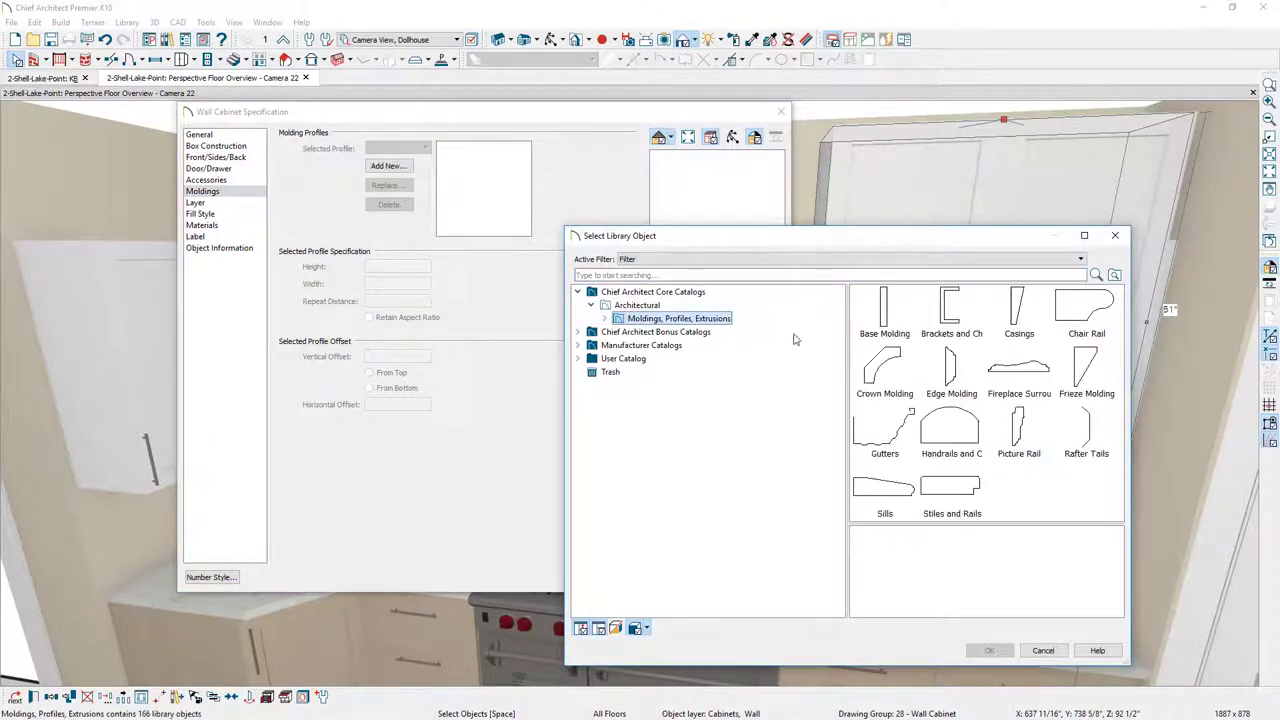
double_click(893, 318)
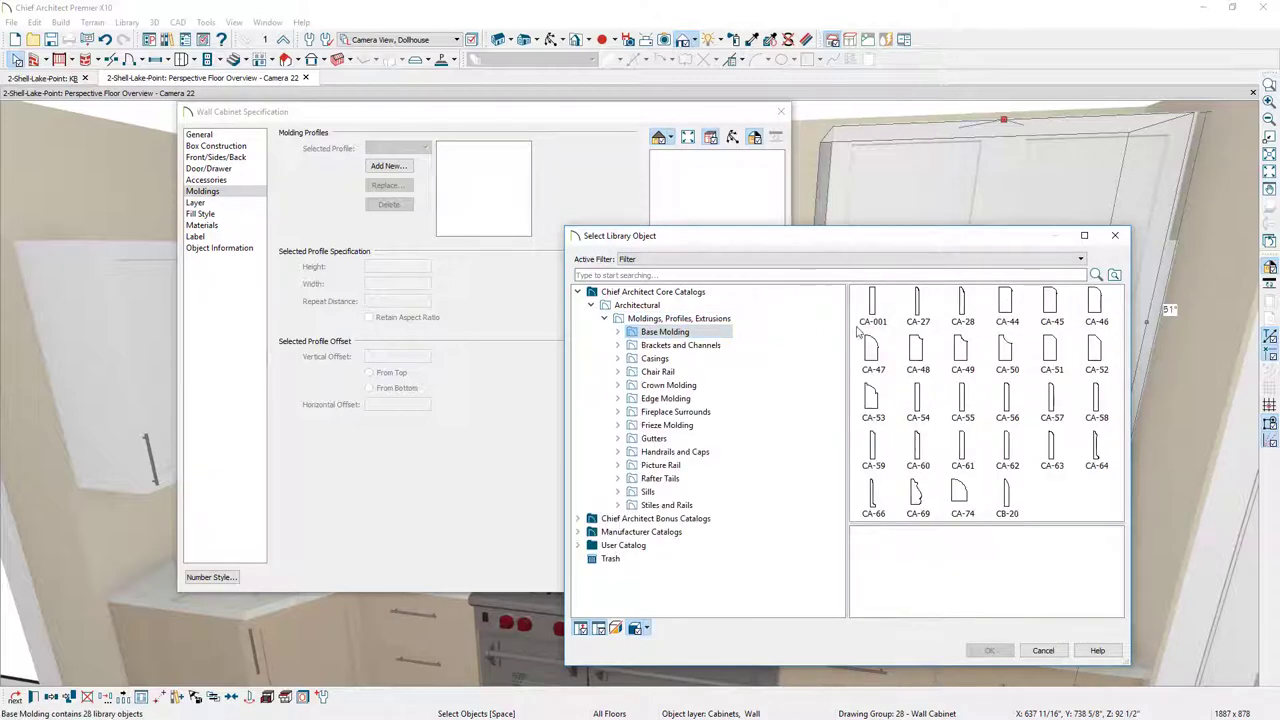
click(870, 320)
click(988, 650)
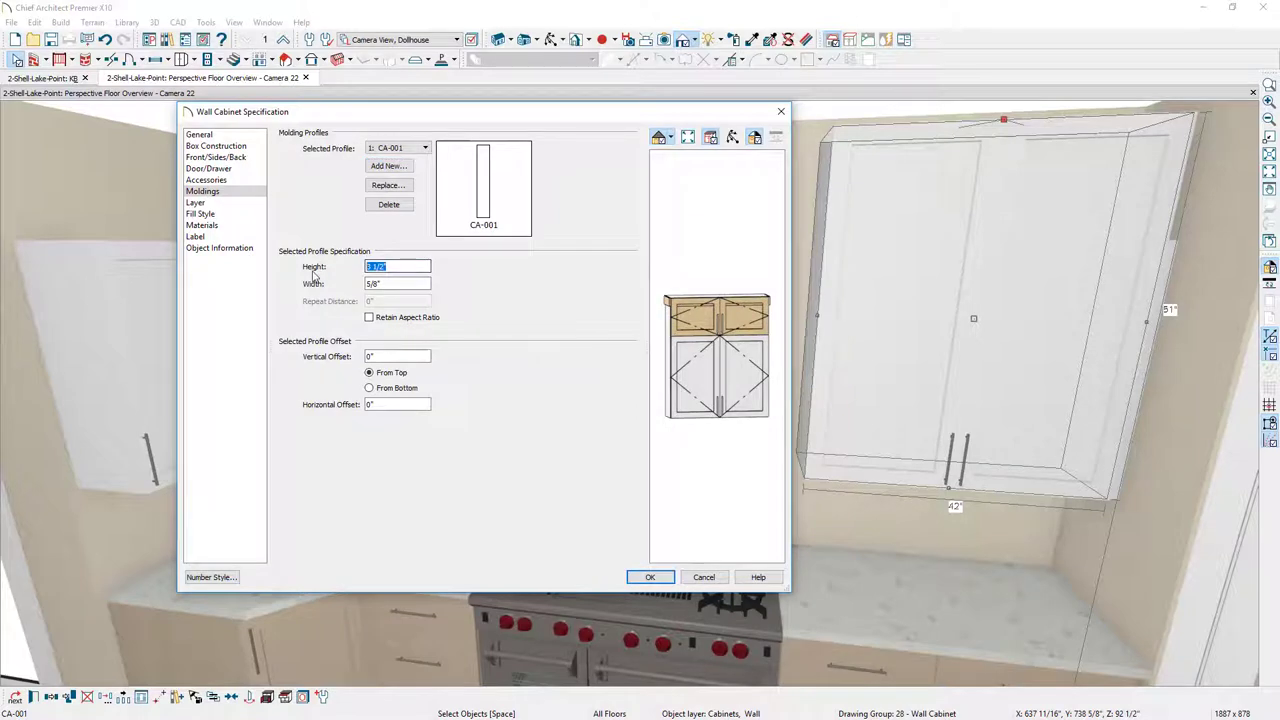
Set the CA-001 molding's height to 2 5/8" and its vertical offset from the top to -2 5/8".
text(2 5/8)
key(Tab)
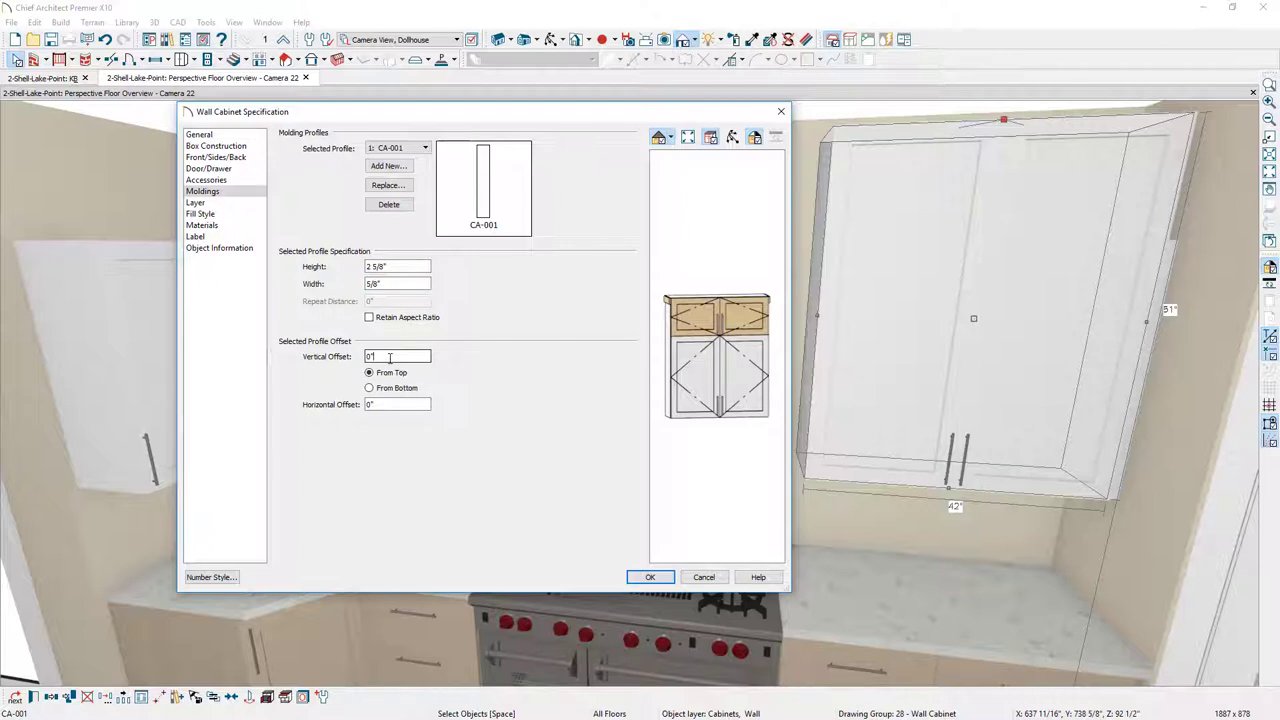
scroll(665, 300, up, 5)
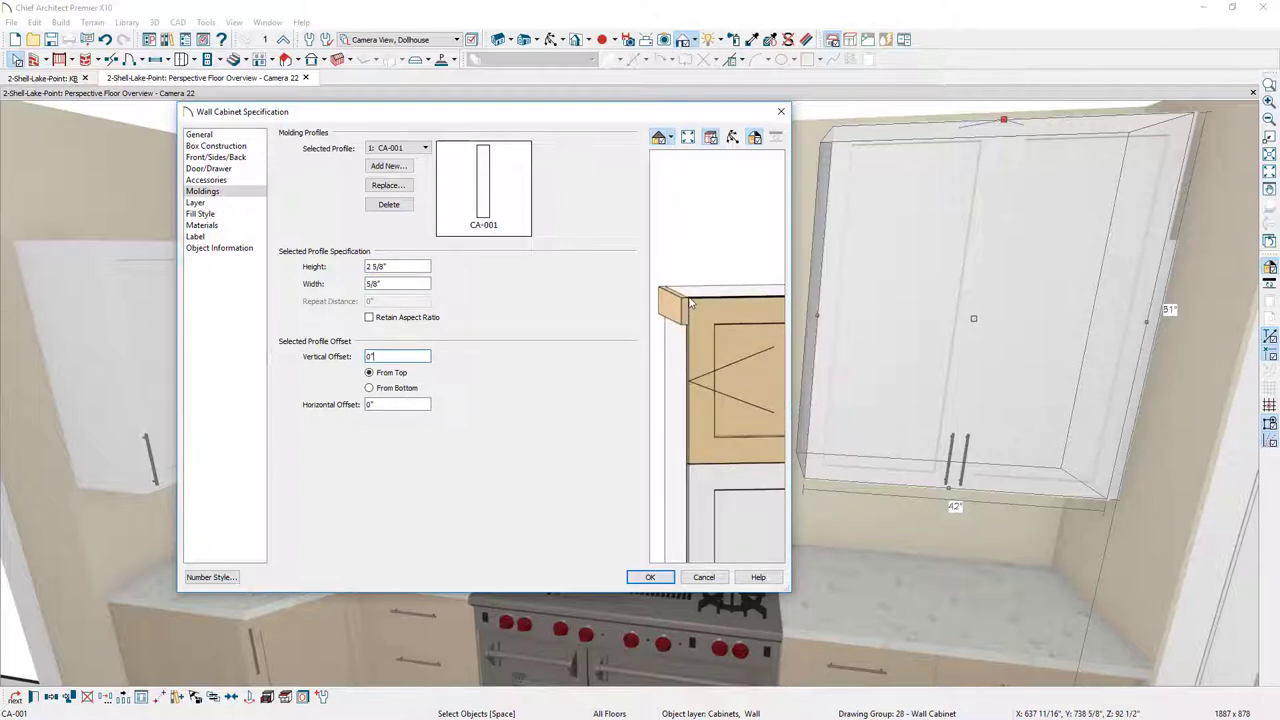
double_click(372, 356)
text(-2 5/8")
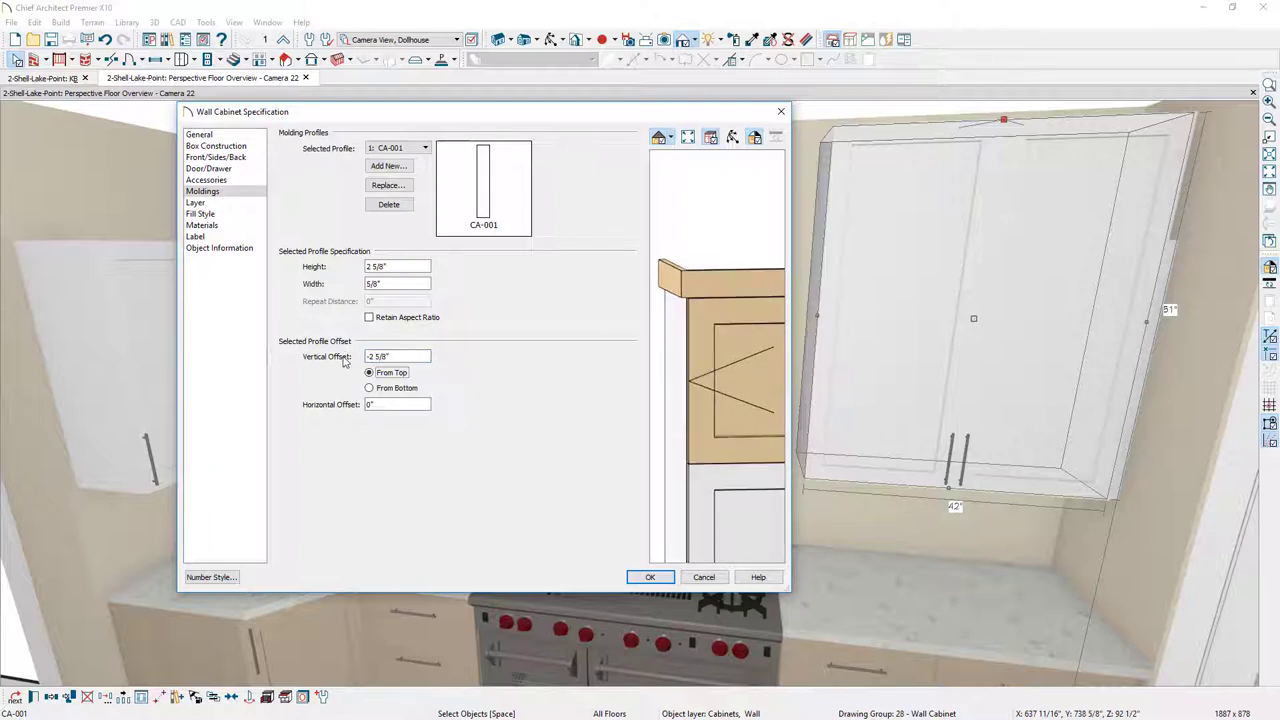
scroll(697, 289, down, 3)
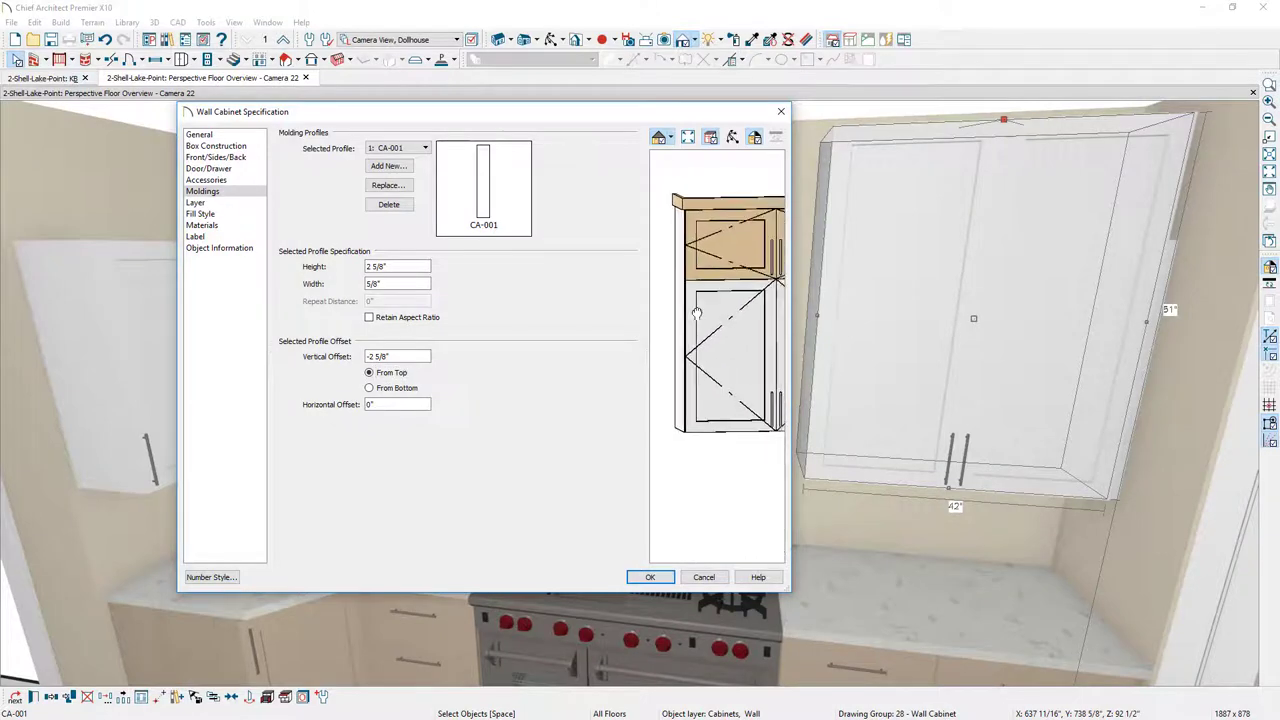
scroll(697, 289, up, 4)
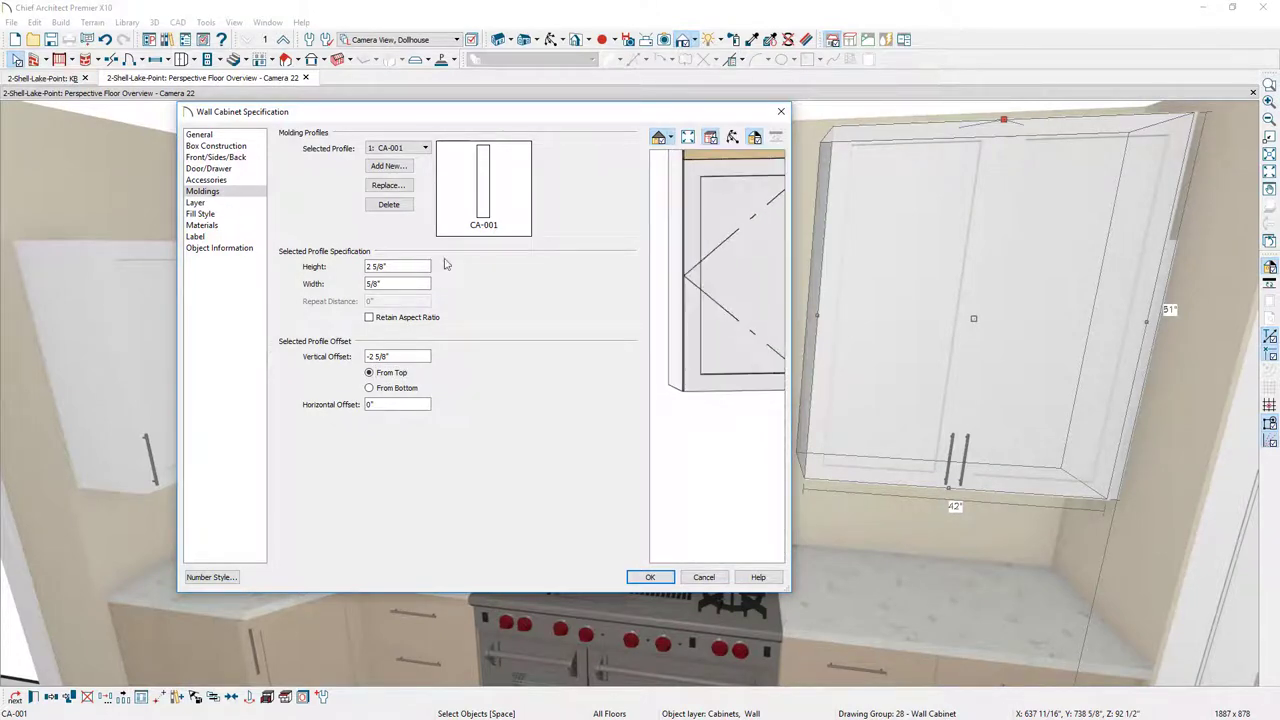
Add a second CA-001 molding to the cabinet, 1 1/2" high and 1/2" wide.
click(390, 166)
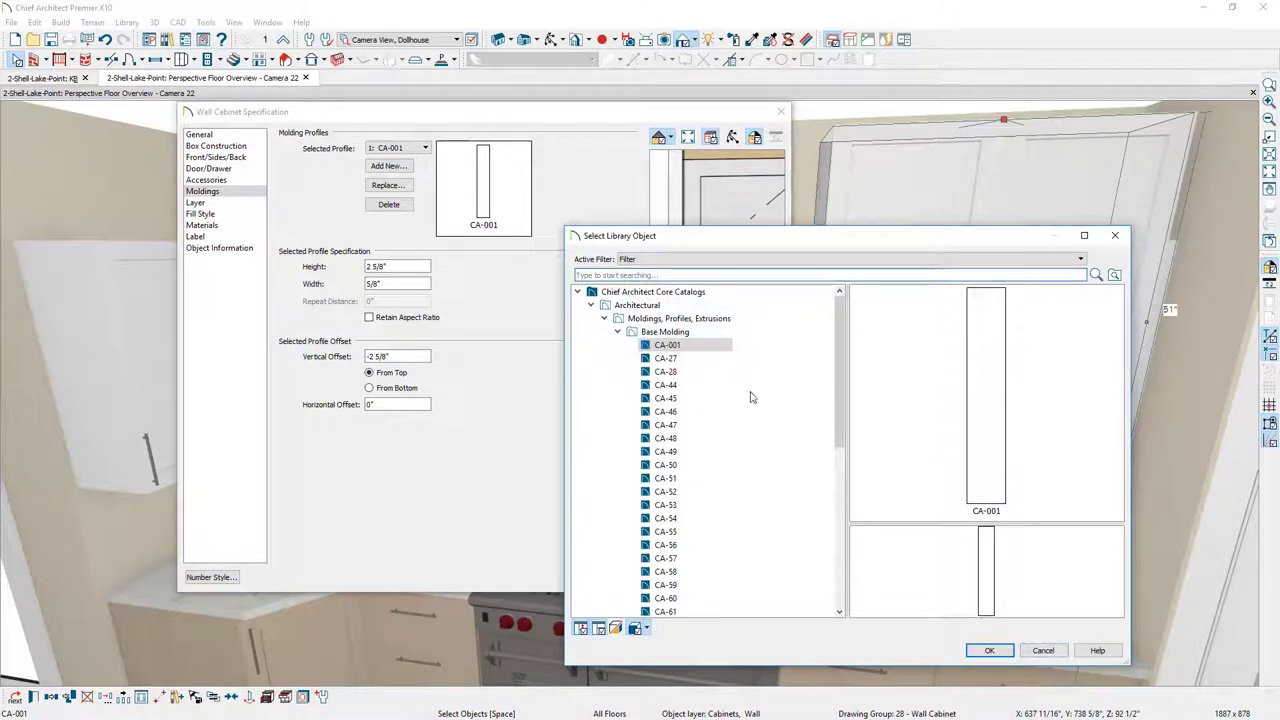
click(721, 346)
click(989, 650)
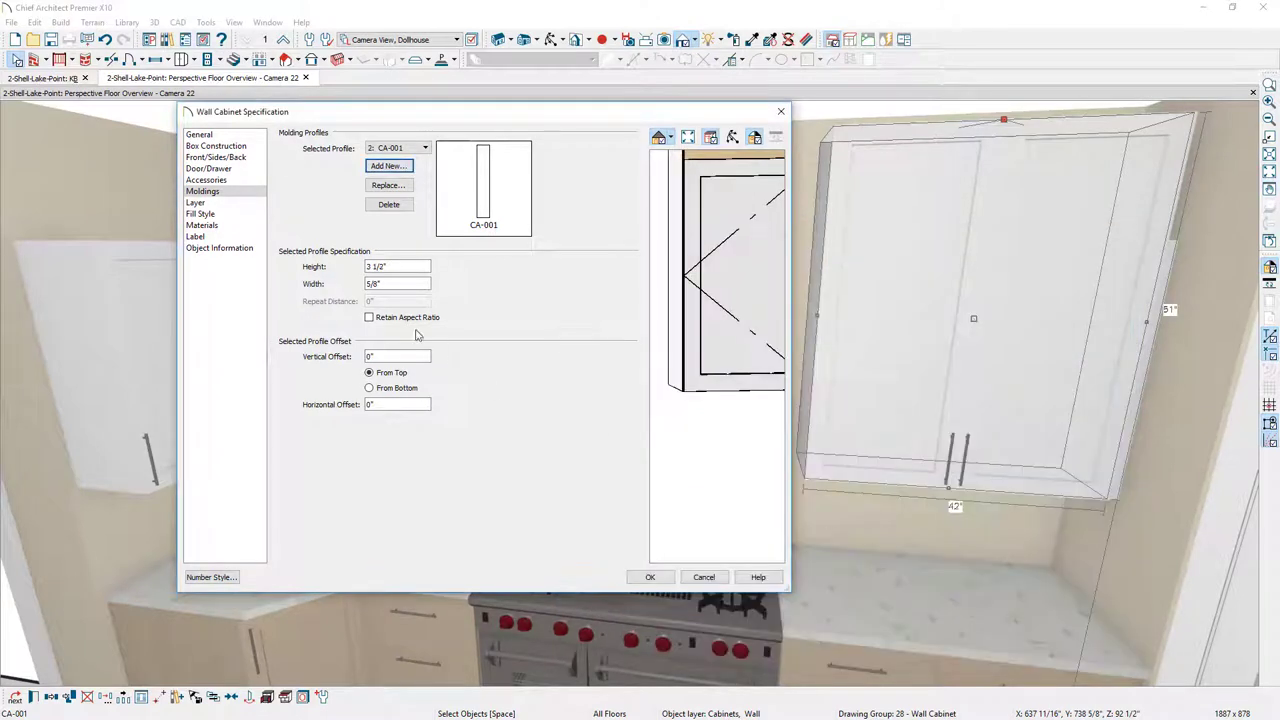
drag(401, 266, 344, 266)
text(1.5)
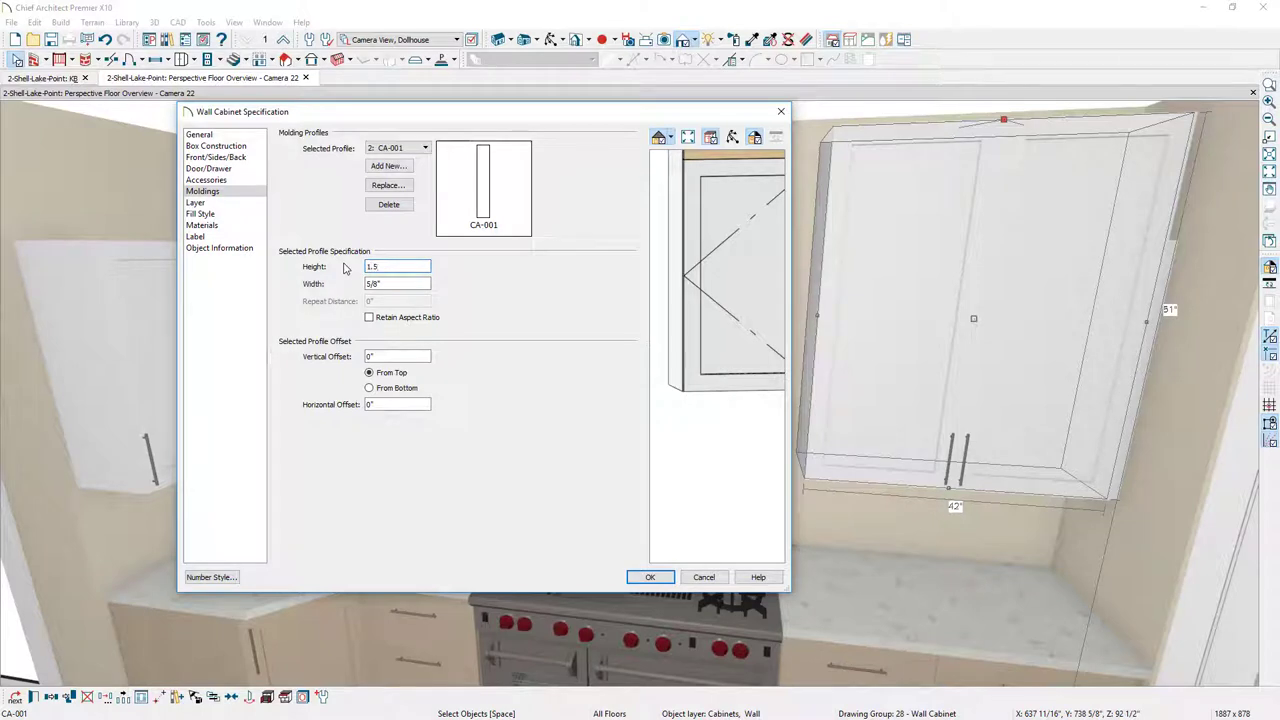
key(Tab)
text(.)
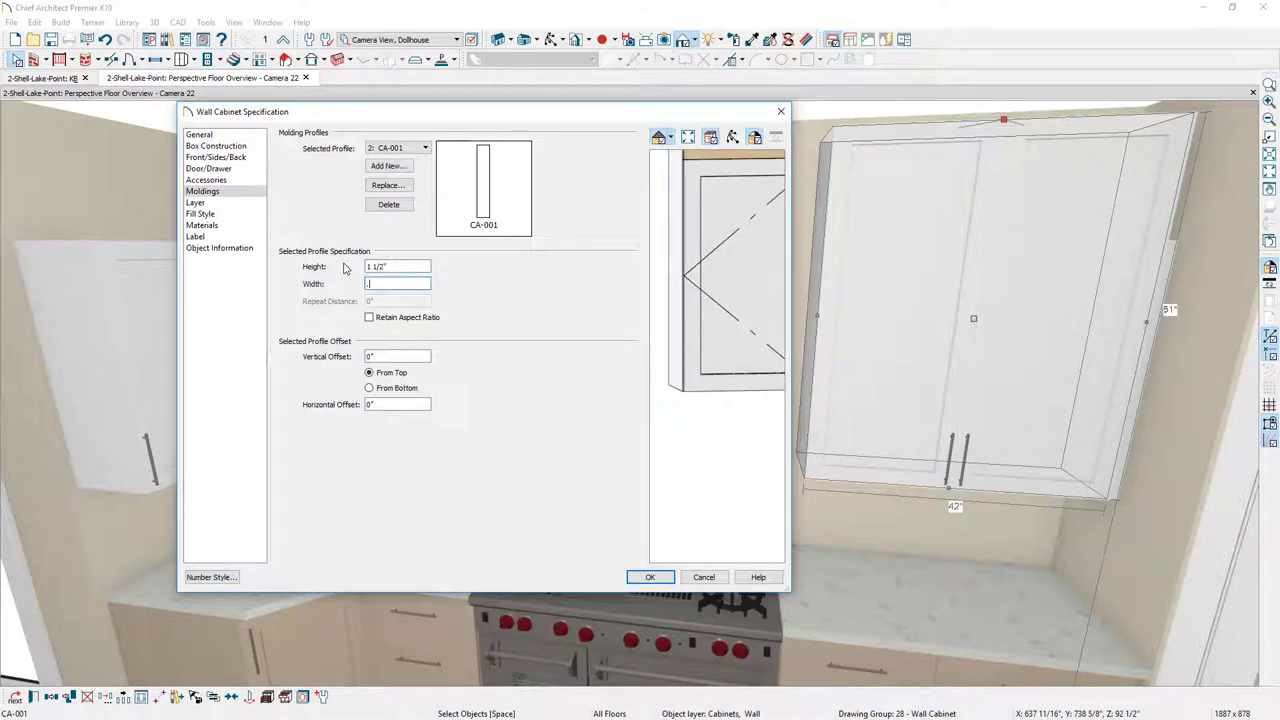
text(5)
key(Tab)
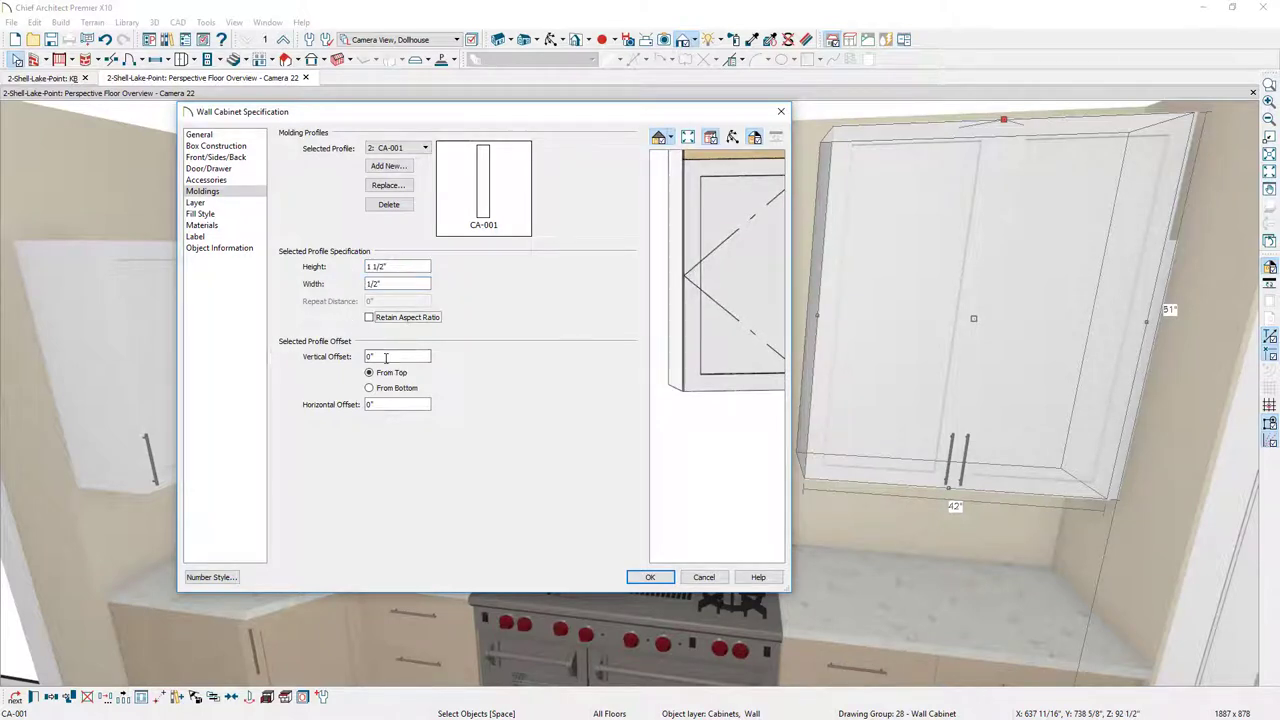
Offset the second molding from the cabinet bottom by -1 1/2" vertically and -0.5" horizontally, and apply the cabinet specification.
click(386, 388)
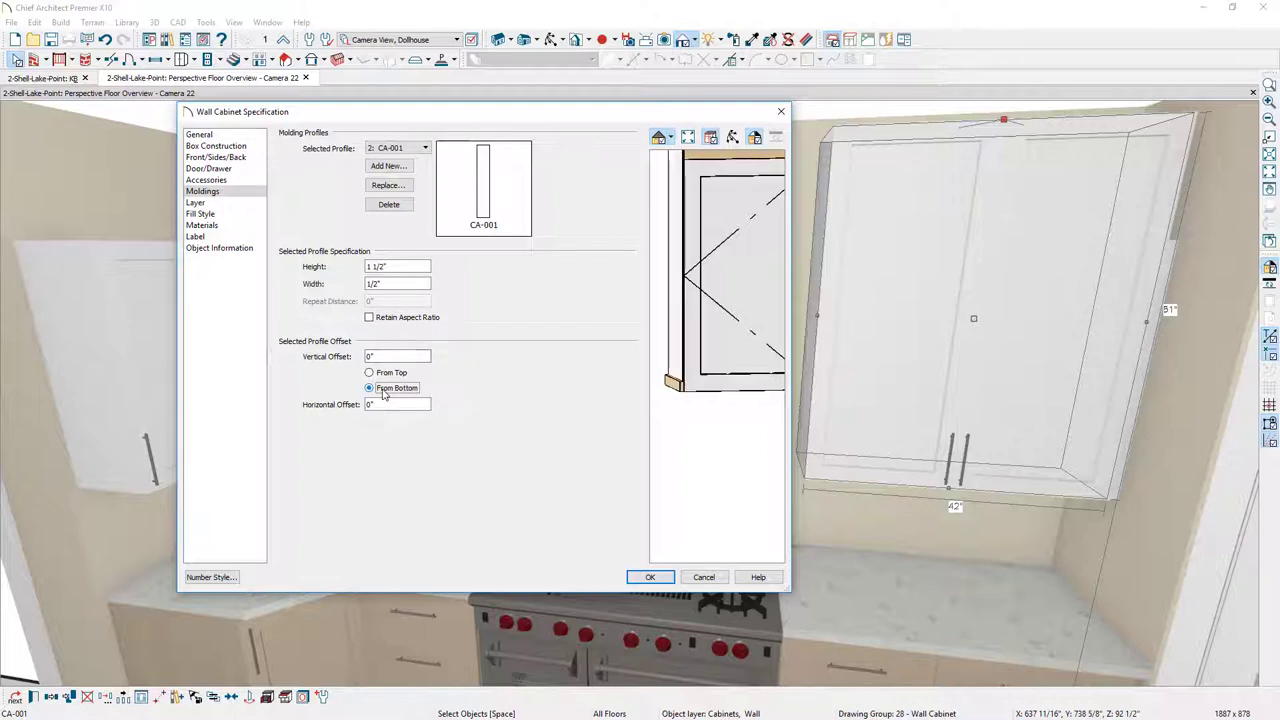
scroll(673, 392, up, 2)
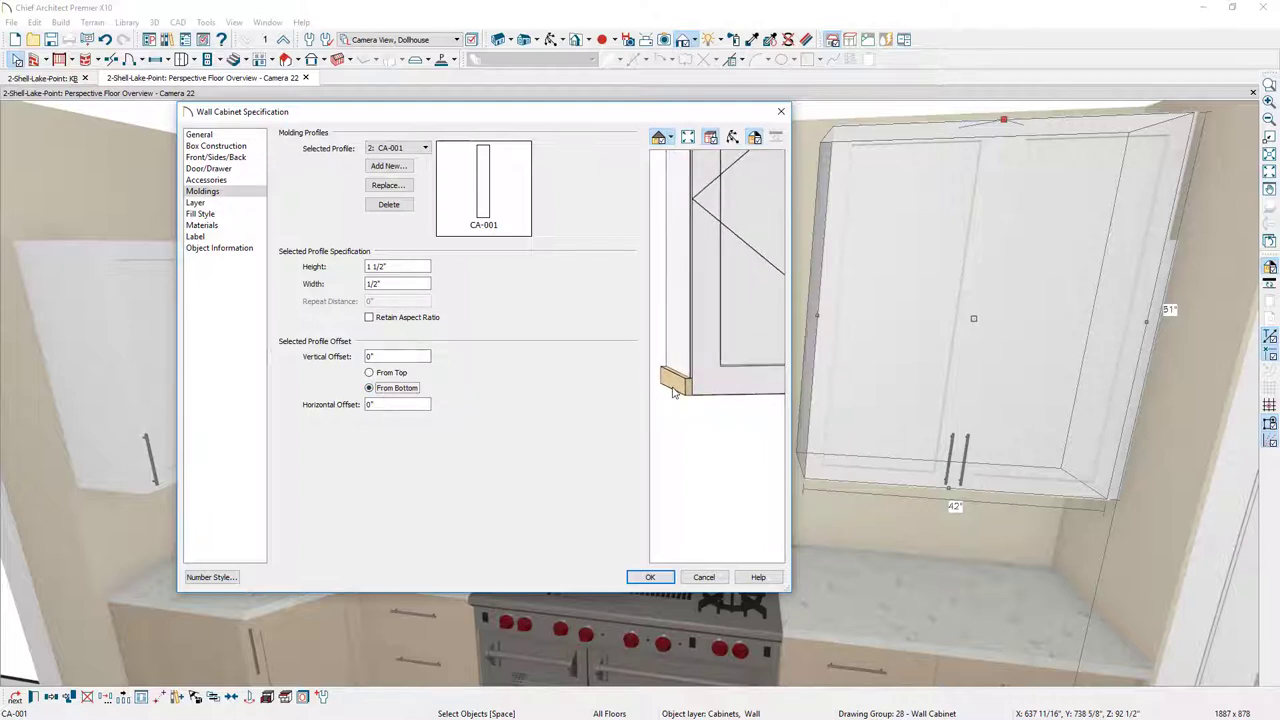
drag(390, 359, 347, 356)
key(Tab)
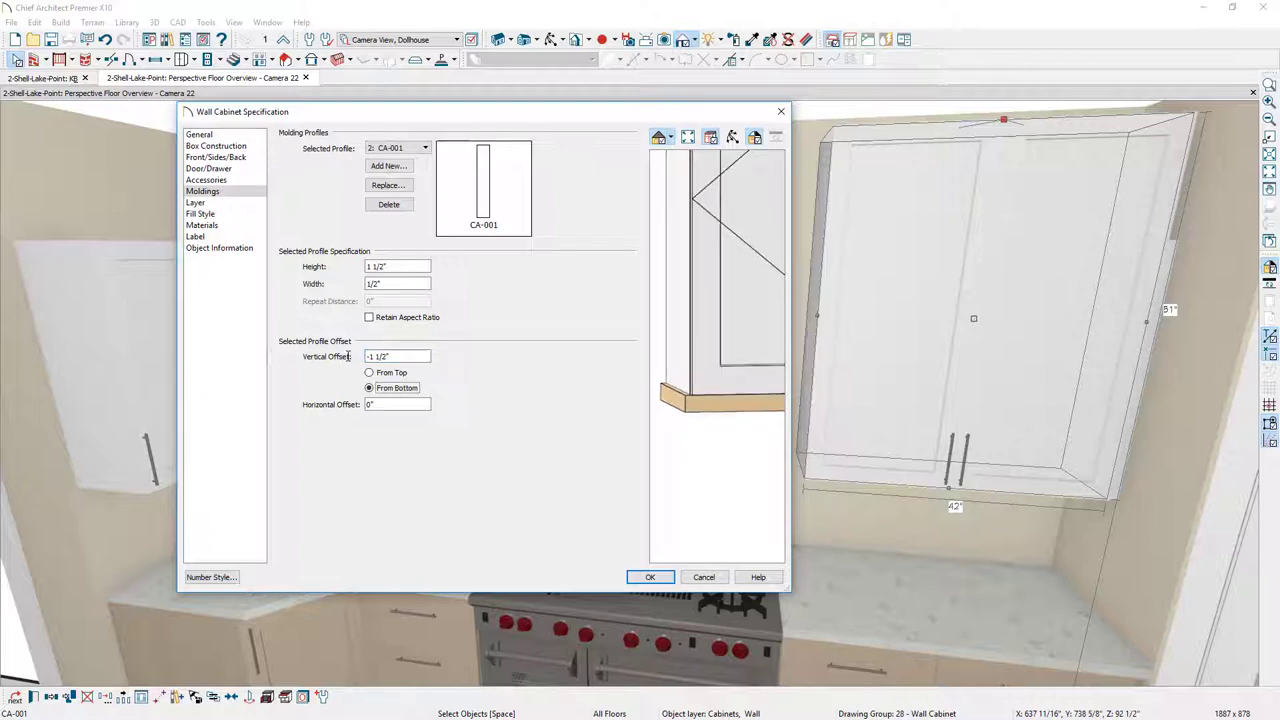
key(Tab)
key(BackSpace)
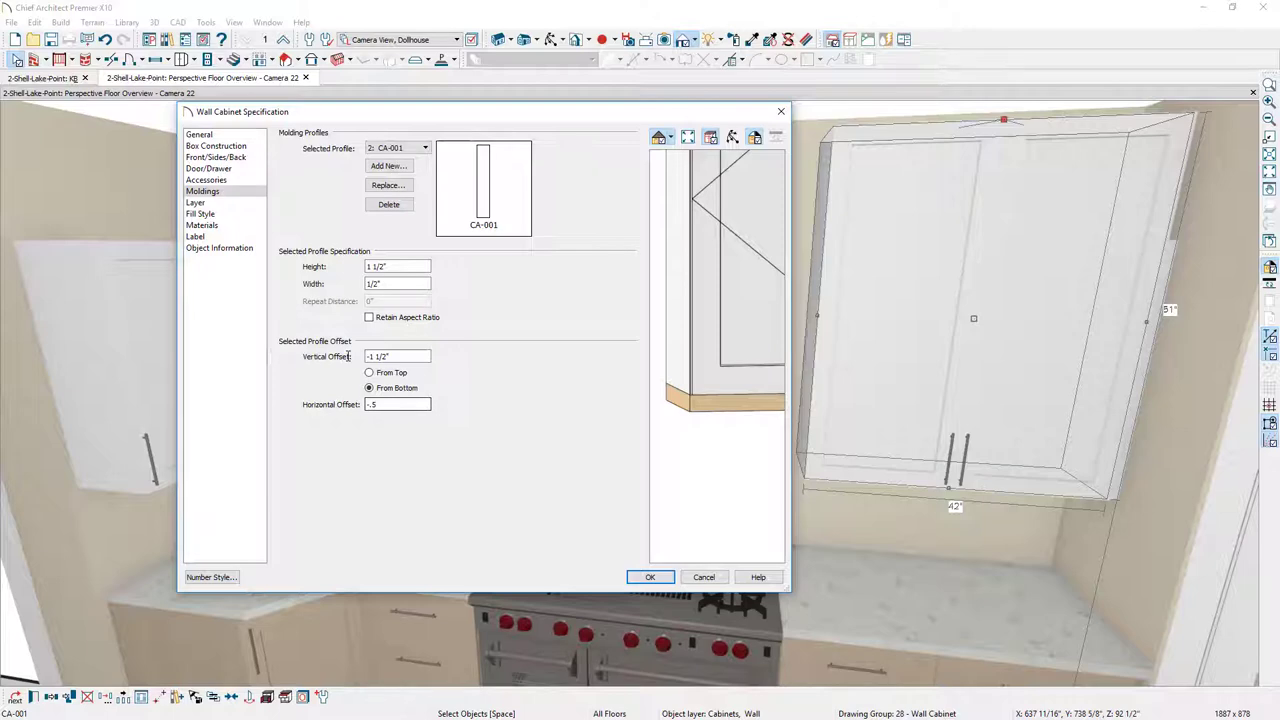
click(650, 577)
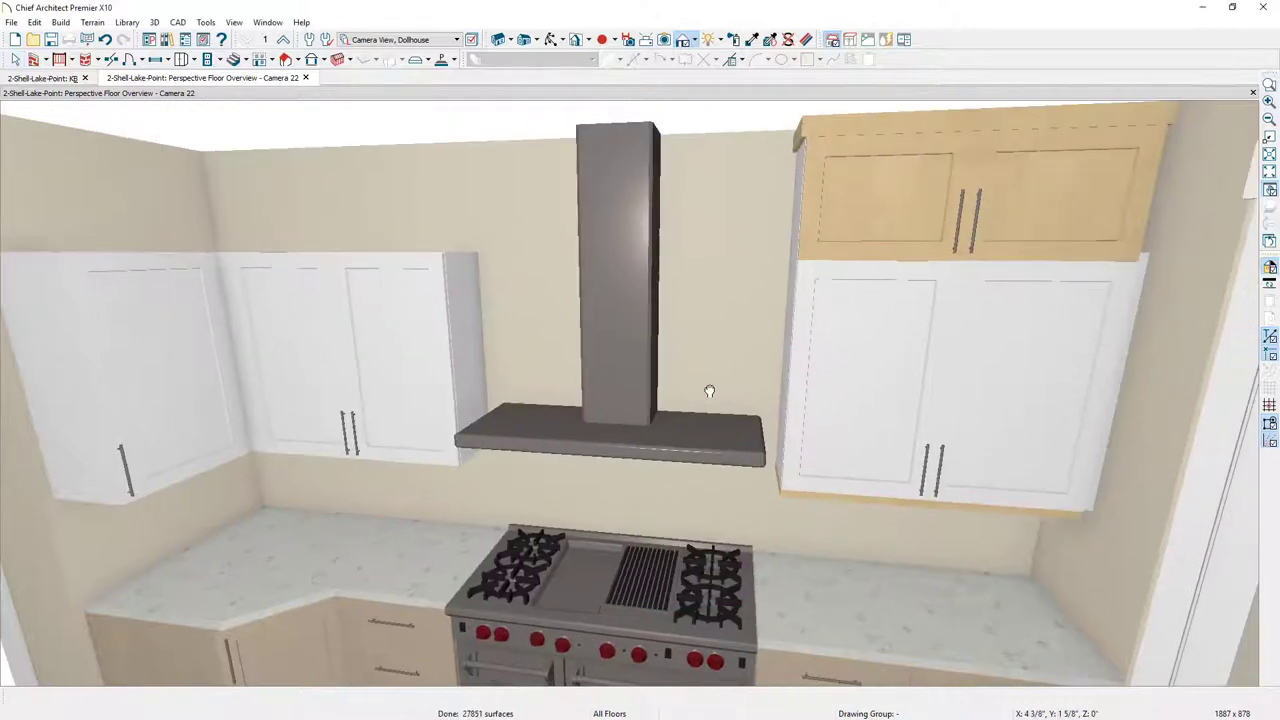
Paint the tall cabinet's upper door panels, frames and both moldings with the white material of the lower doors.
scroll(709, 391, down, 2)
click(757, 40)
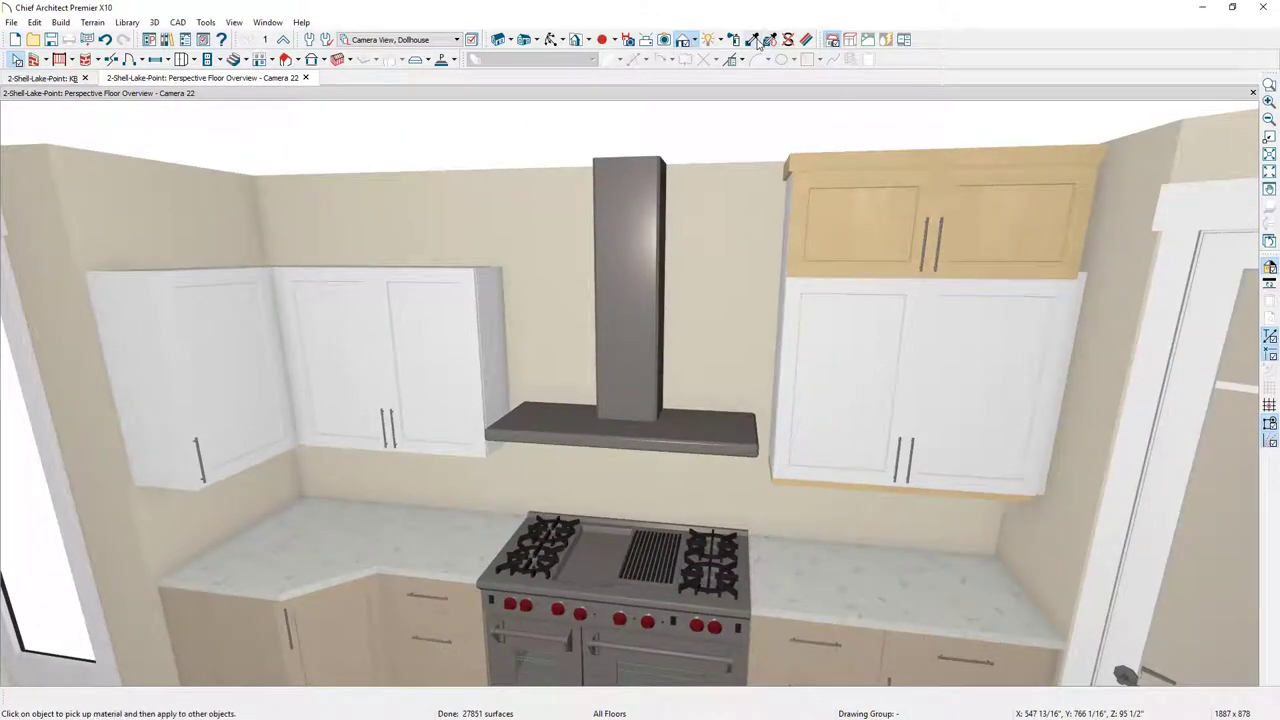
click(846, 302)
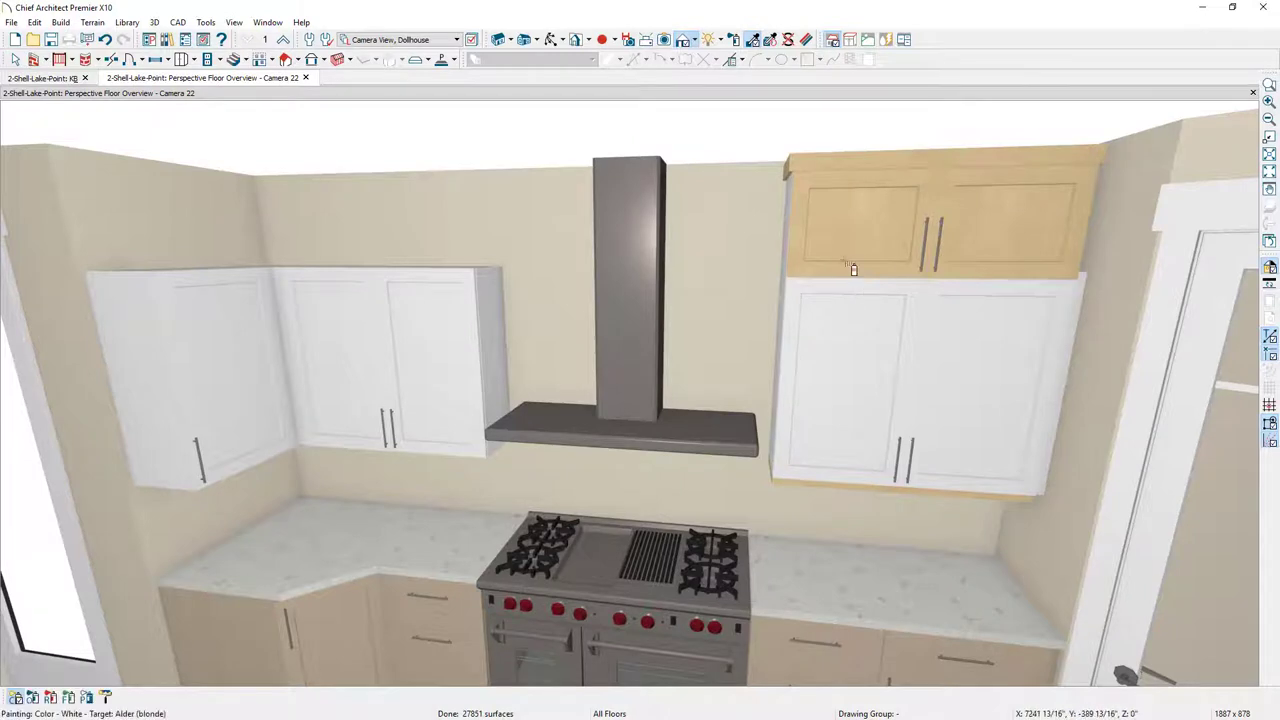
click(848, 212)
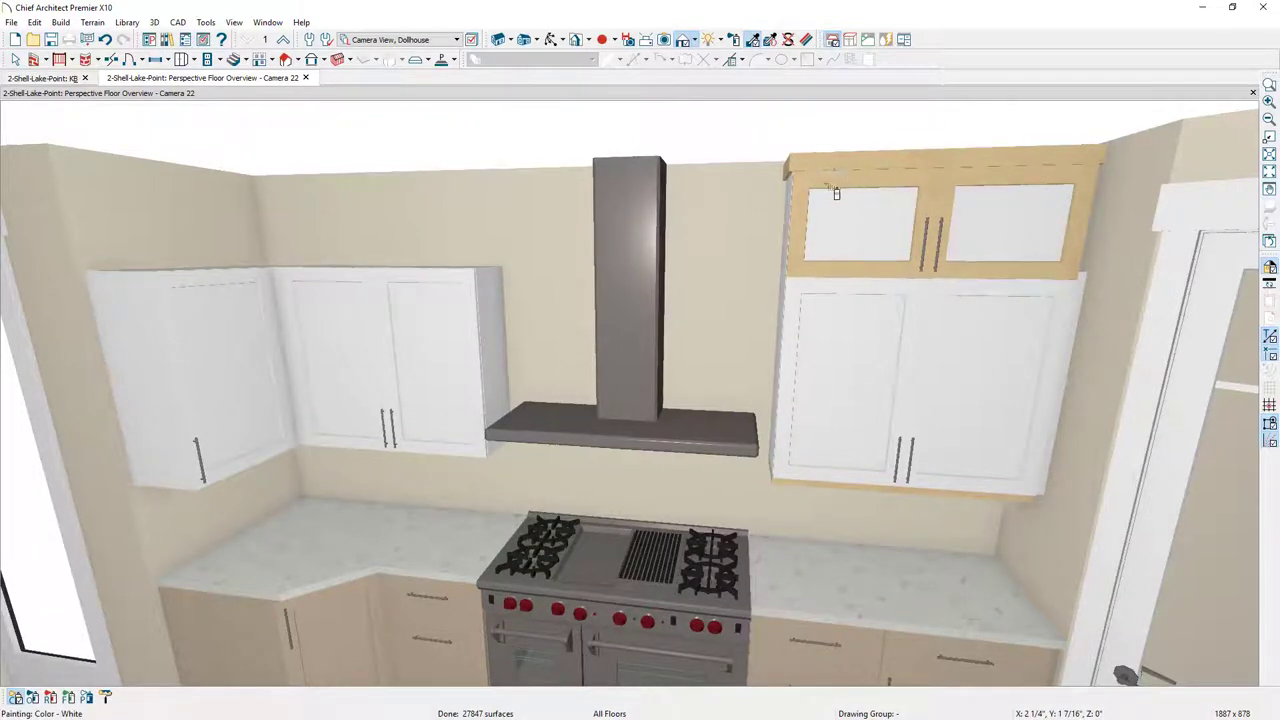
click(849, 174)
click(811, 224)
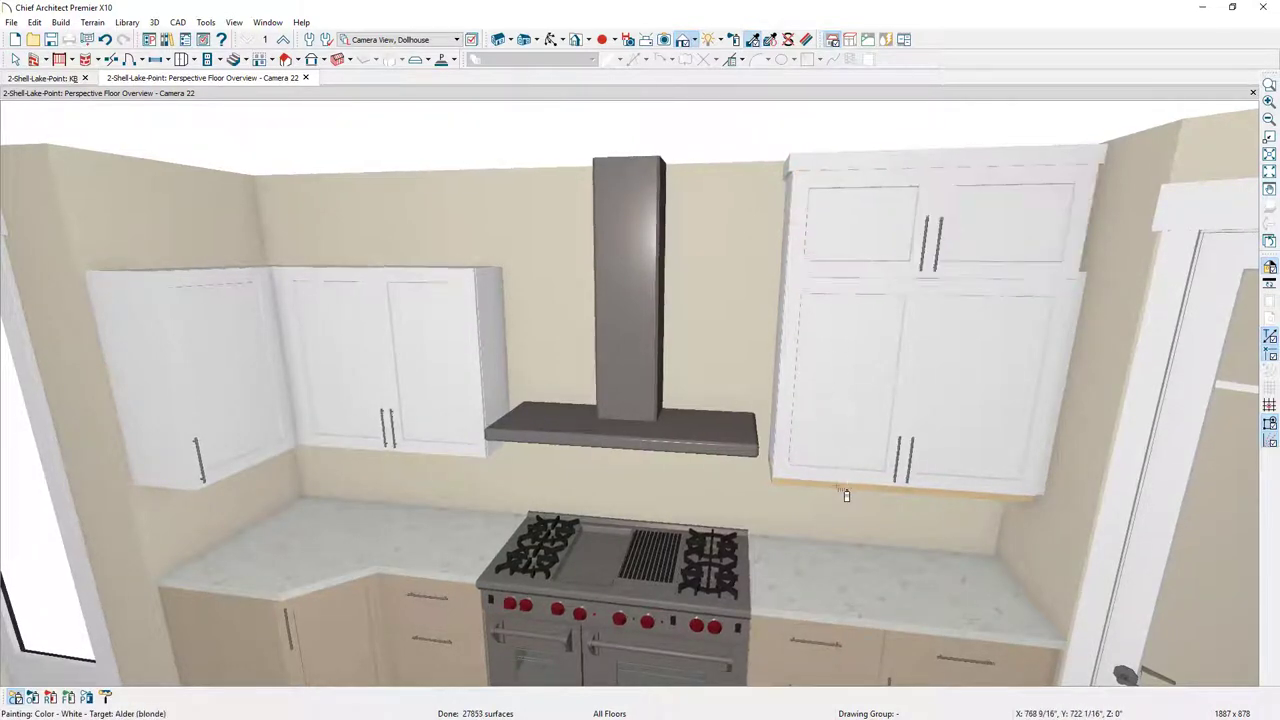
click(846, 495)
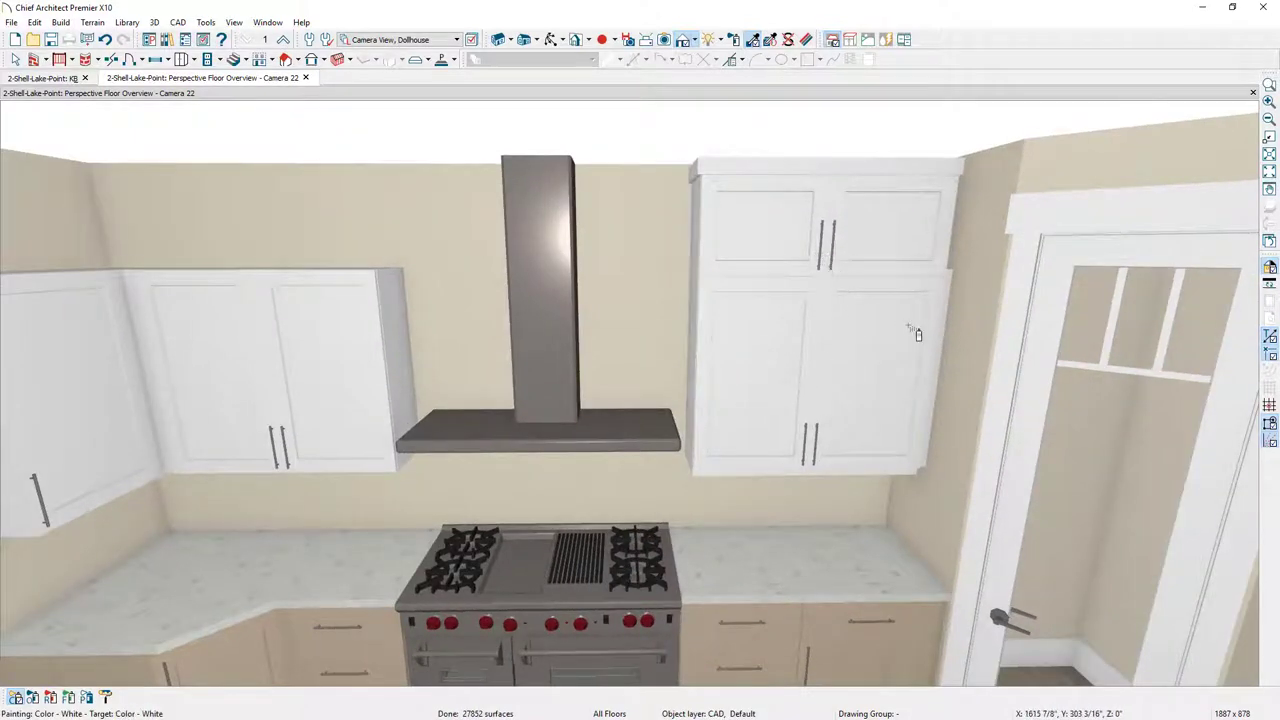
Apply a glass material to the panels of the tall wall cabinet's upper doors.
click(767, 235)
mouse_move(767, 235)
middle_down()
mouse_move(780, 309)
mouse_move(793, 307)
middle_up()
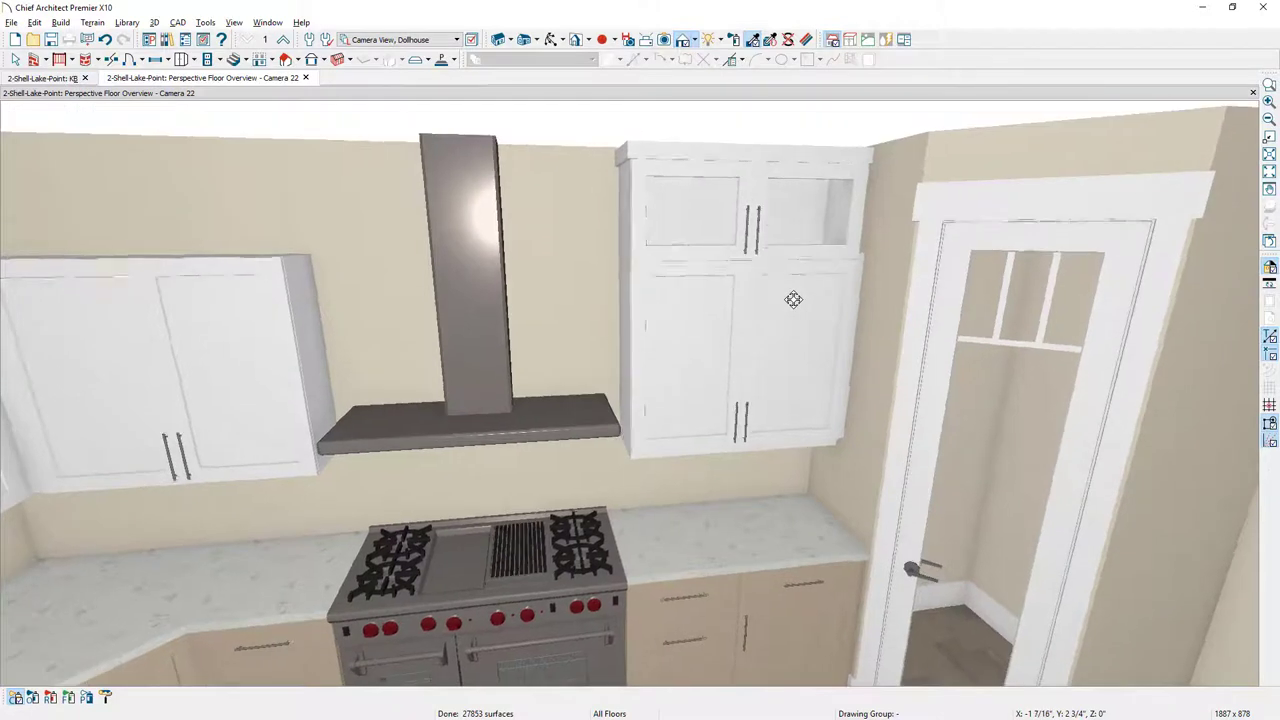
scroll(869, 254, up, 2)
Raise the top of the wall cabinet filler beside the tall cabinet to make it 51" high.
click(869, 254)
drag(869, 254, 873, 145)
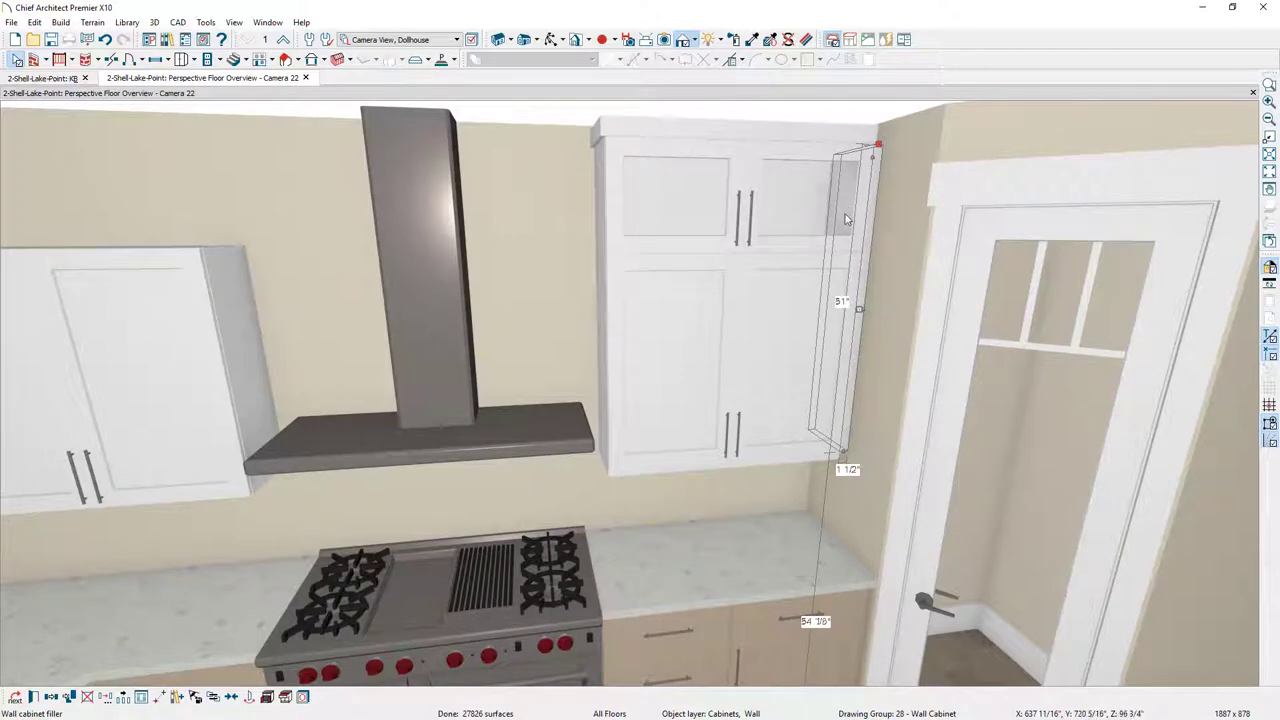
key(Escape)
Pick up the tall wall cabinet's properties with the Object Eyedropper and restrict the properties to load to Copy Faces.
middle_drag(718, 353, 661, 345)
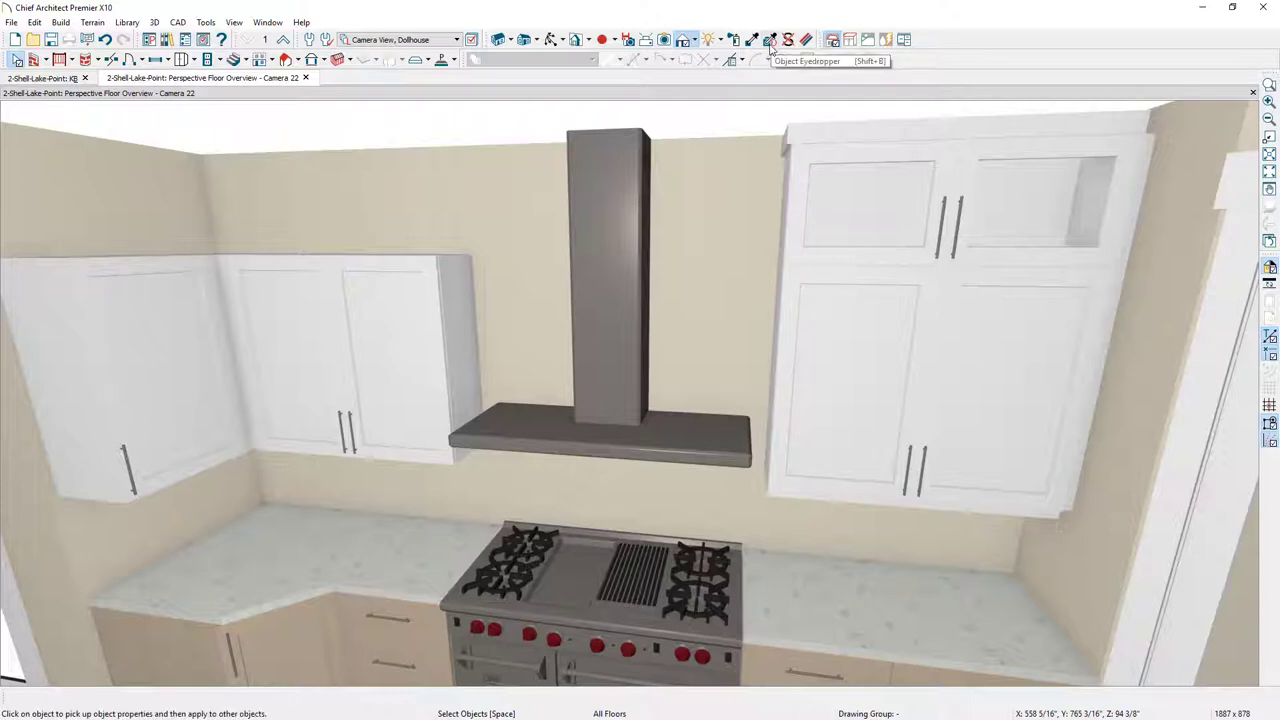
click(770, 42)
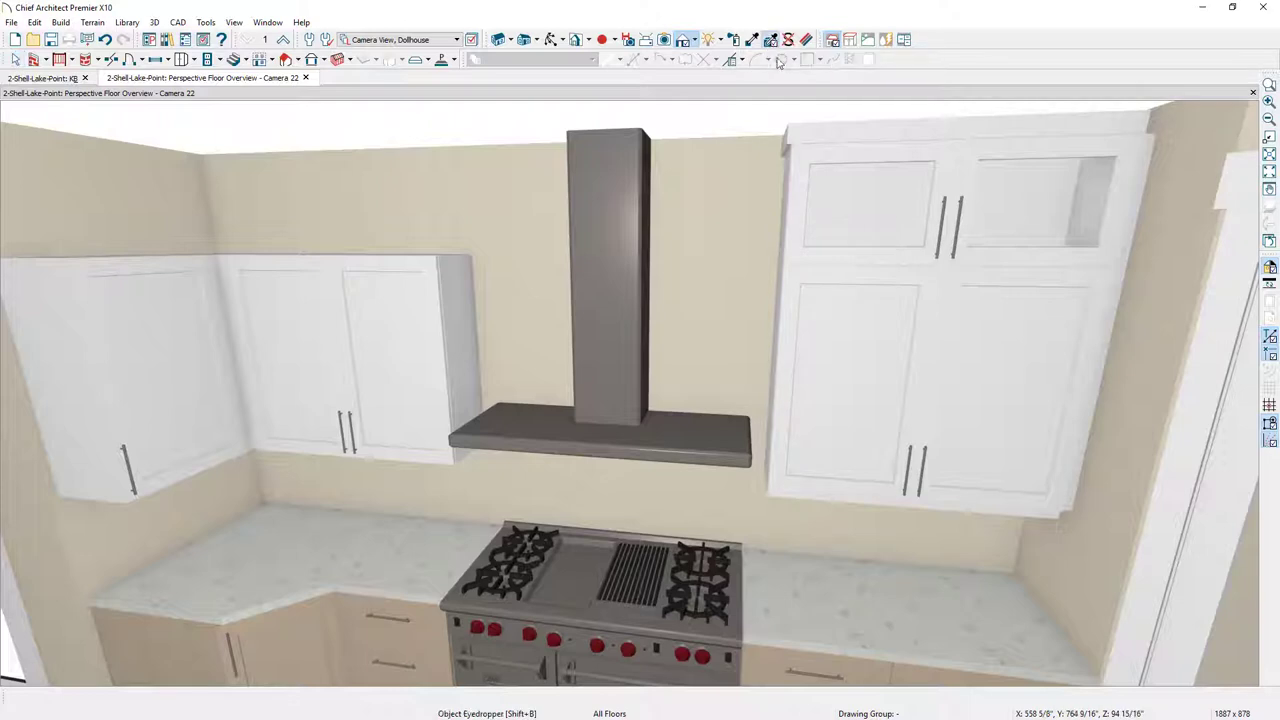
click(850, 277)
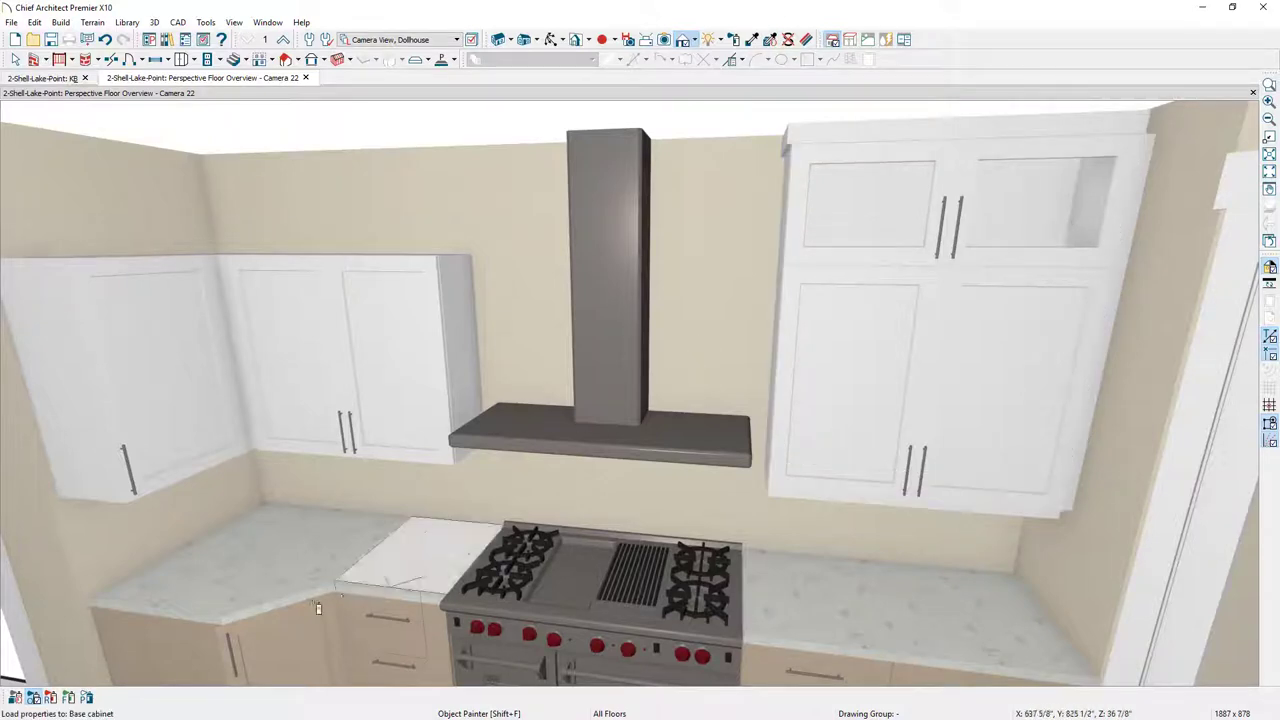
click(16, 699)
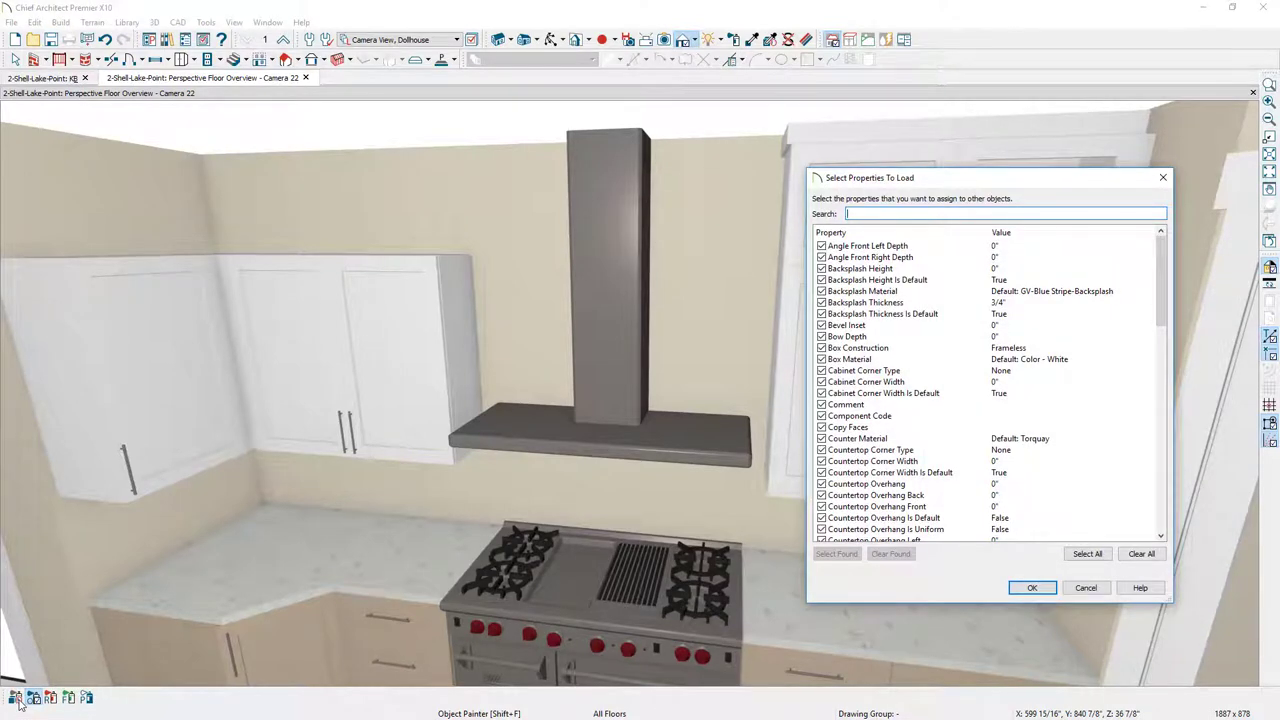
click(1141, 555)
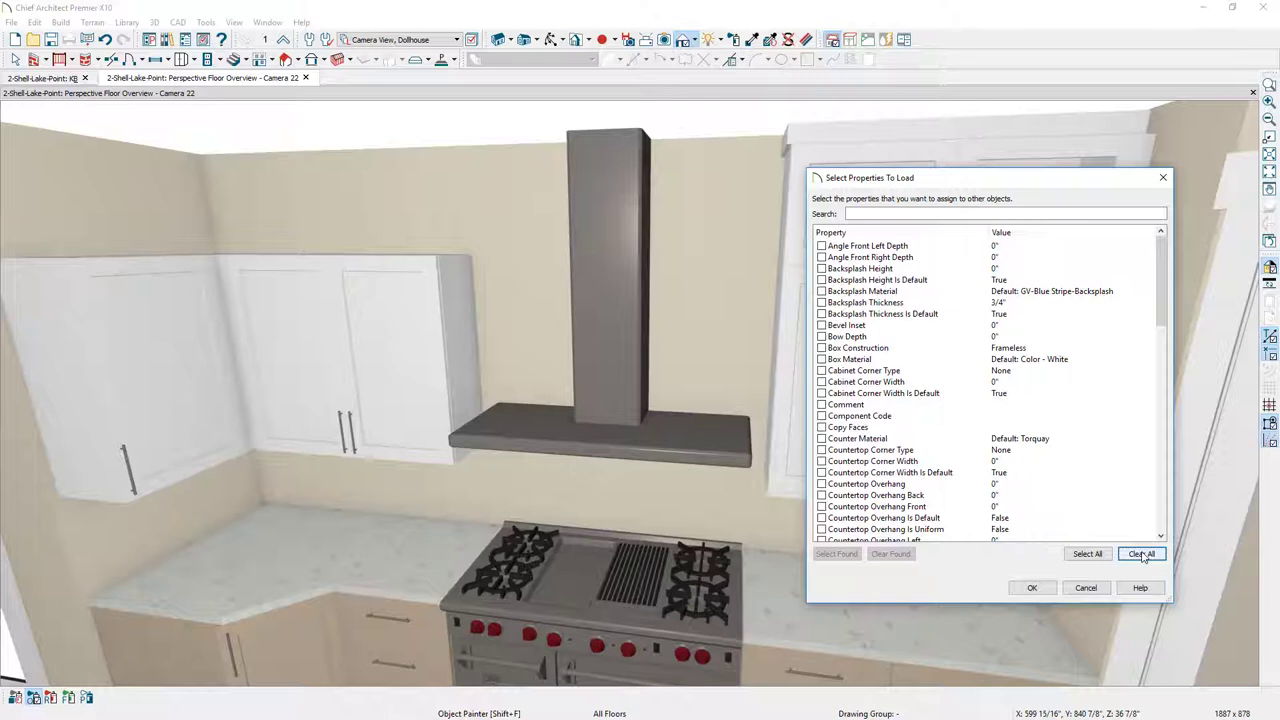
click(1143, 556)
click(822, 428)
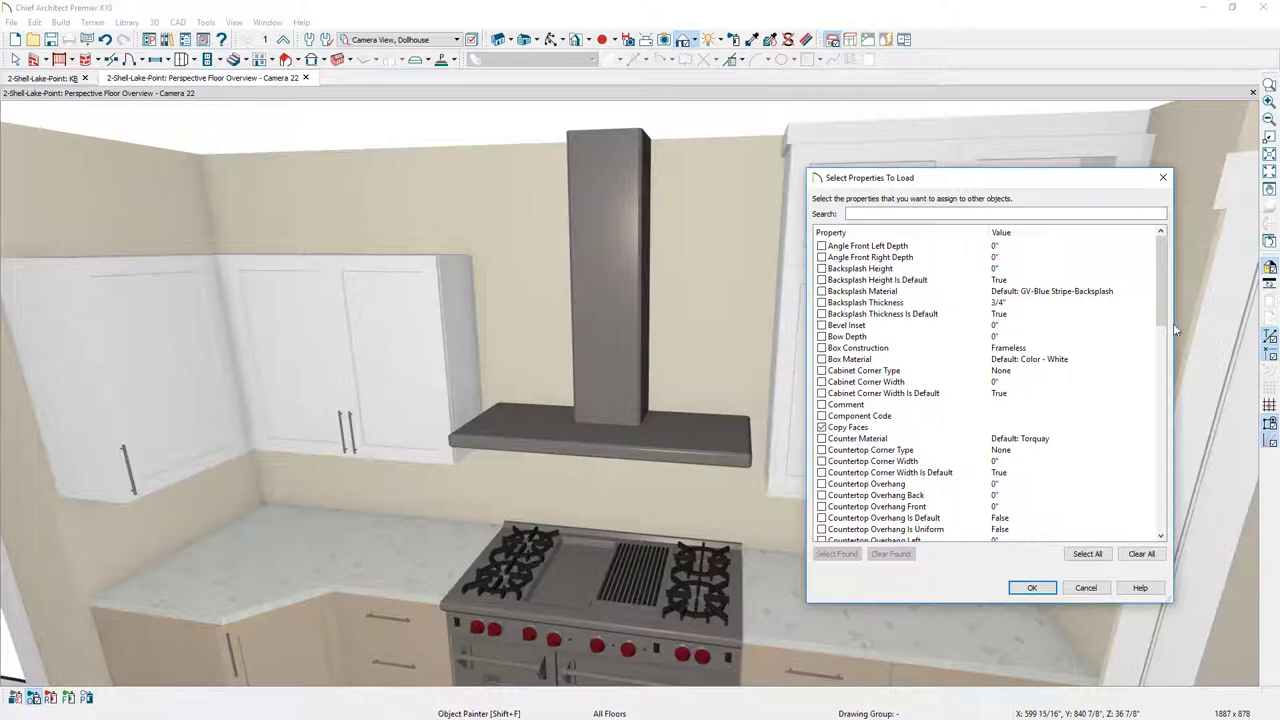
Add the Height and Moldings properties to the set to load and confirm the selection.
drag(1162, 320, 1163, 460)
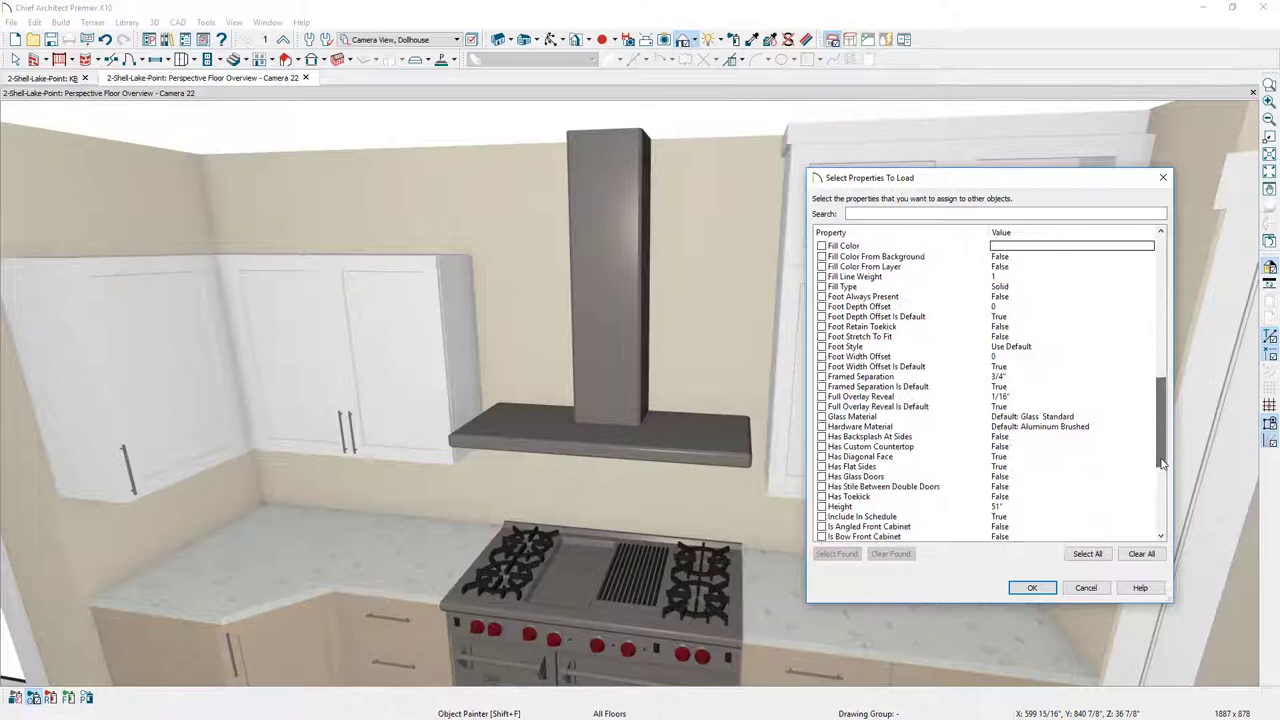
click(838, 507)
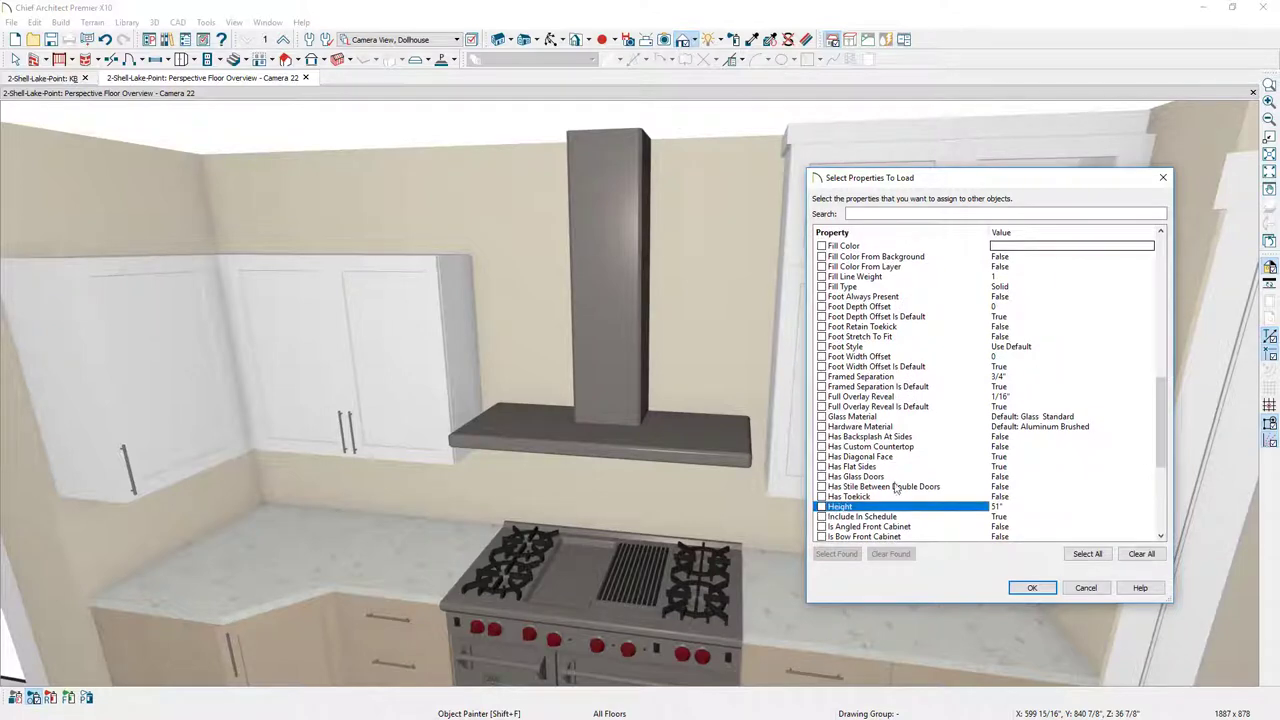
click(822, 507)
click(922, 212)
text(mold)
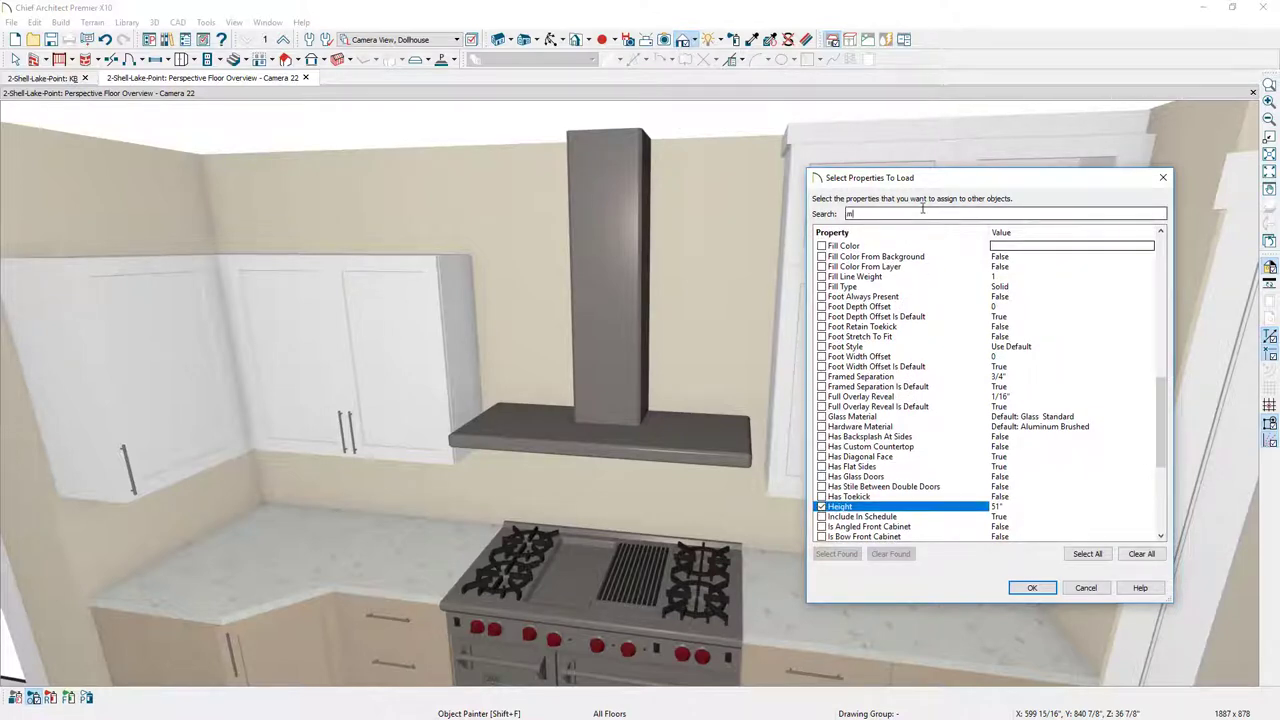
click(823, 277)
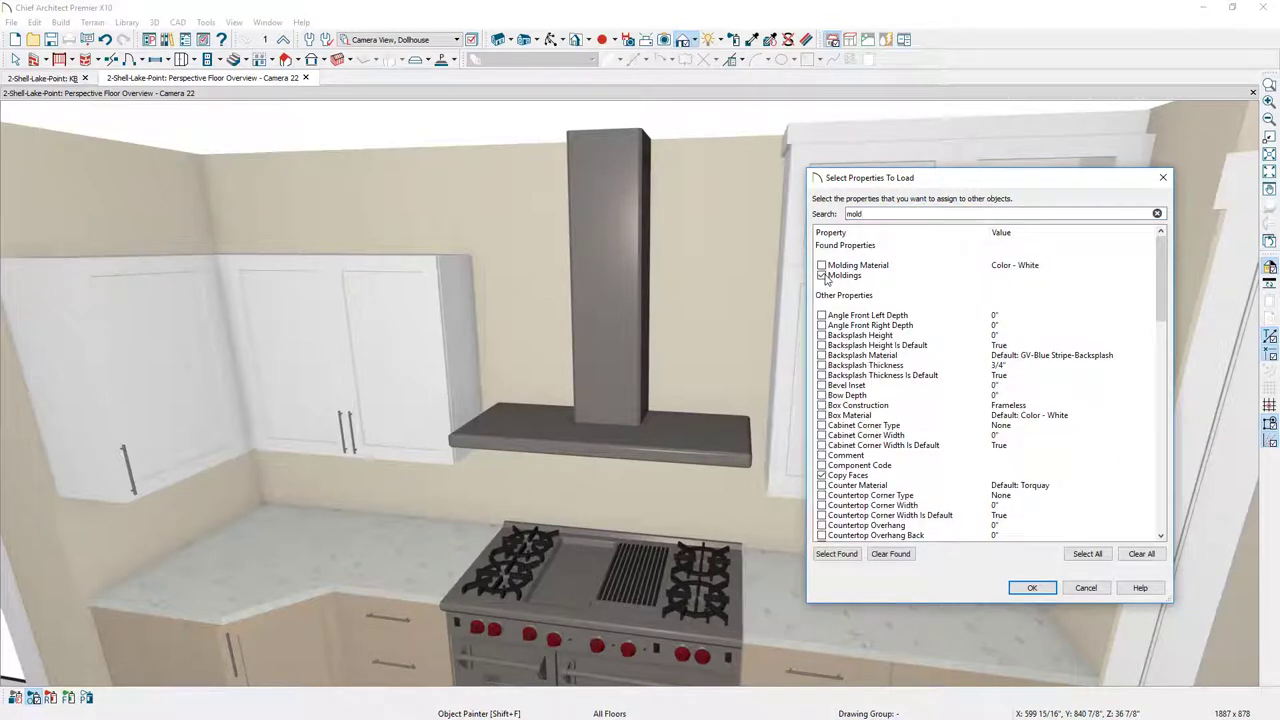
click(1031, 588)
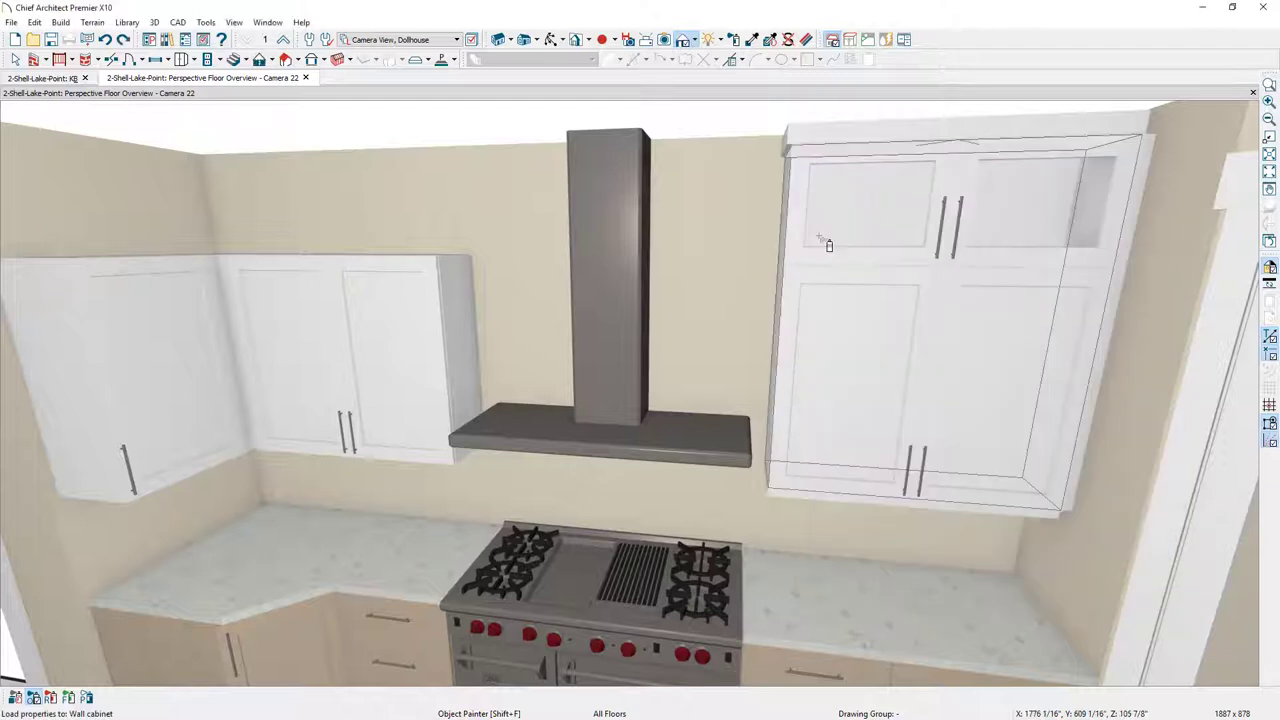
Paint the loaded faces, height and moldings onto the two short wall cabinets on the other side of the hood.
click(820, 239)
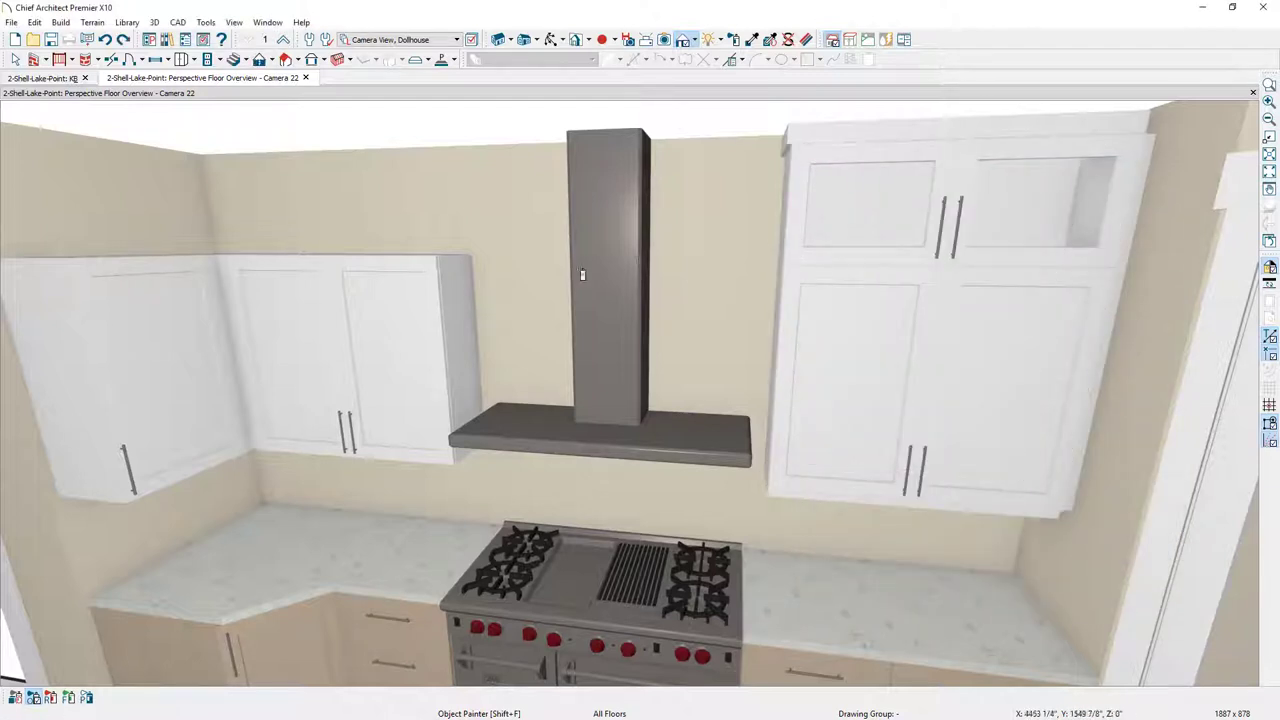
click(440, 330)
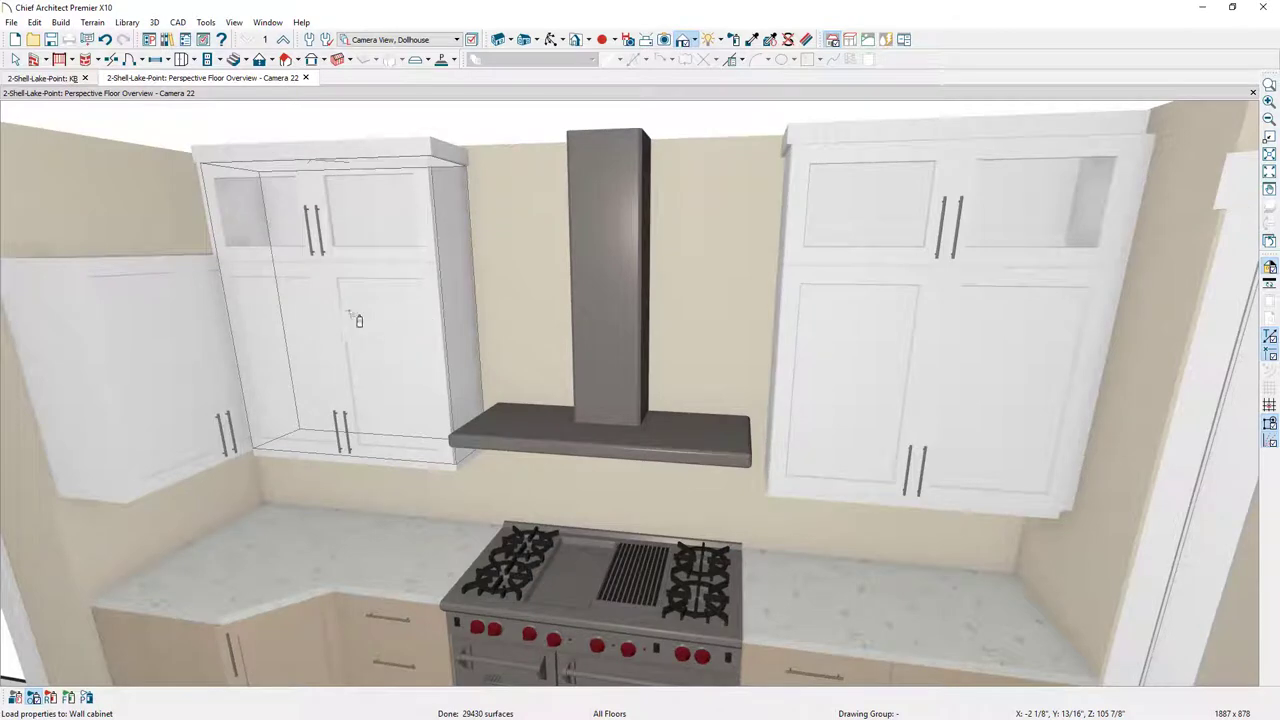
click(214, 340)
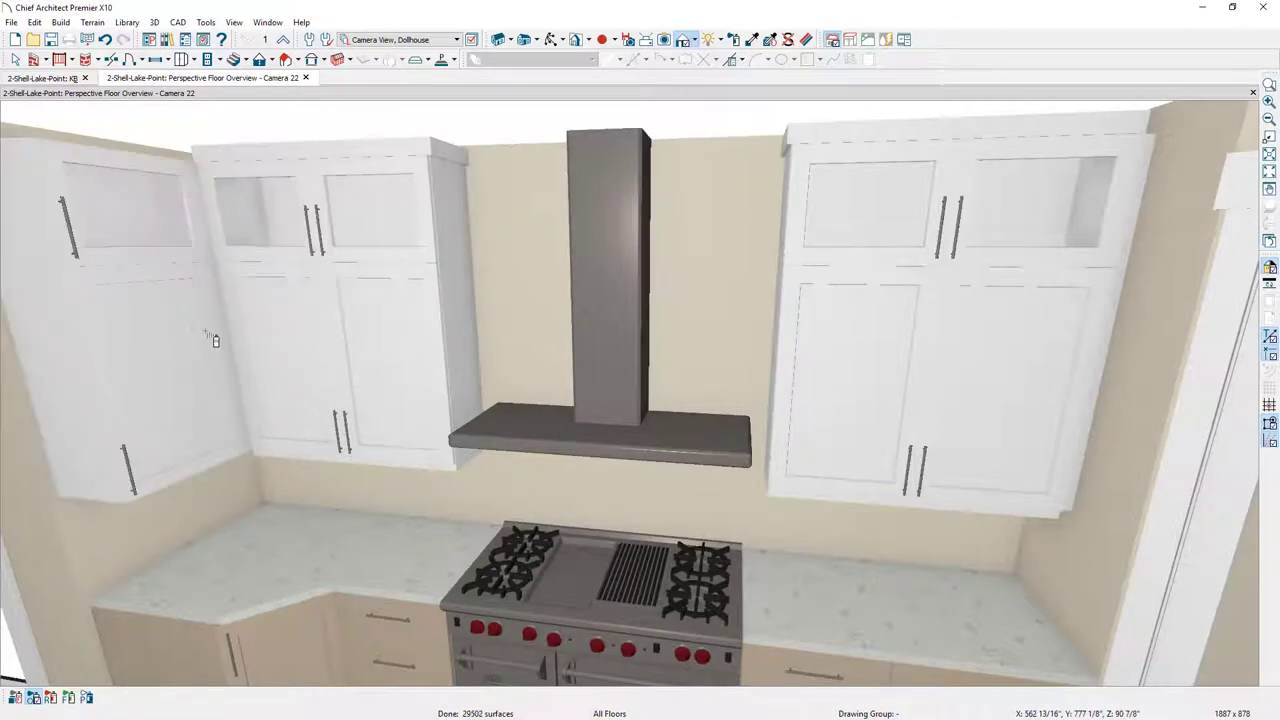
Stretch the wall cabinet between the hood and the corner back into the corner to make it 42" wide.
click(234, 317)
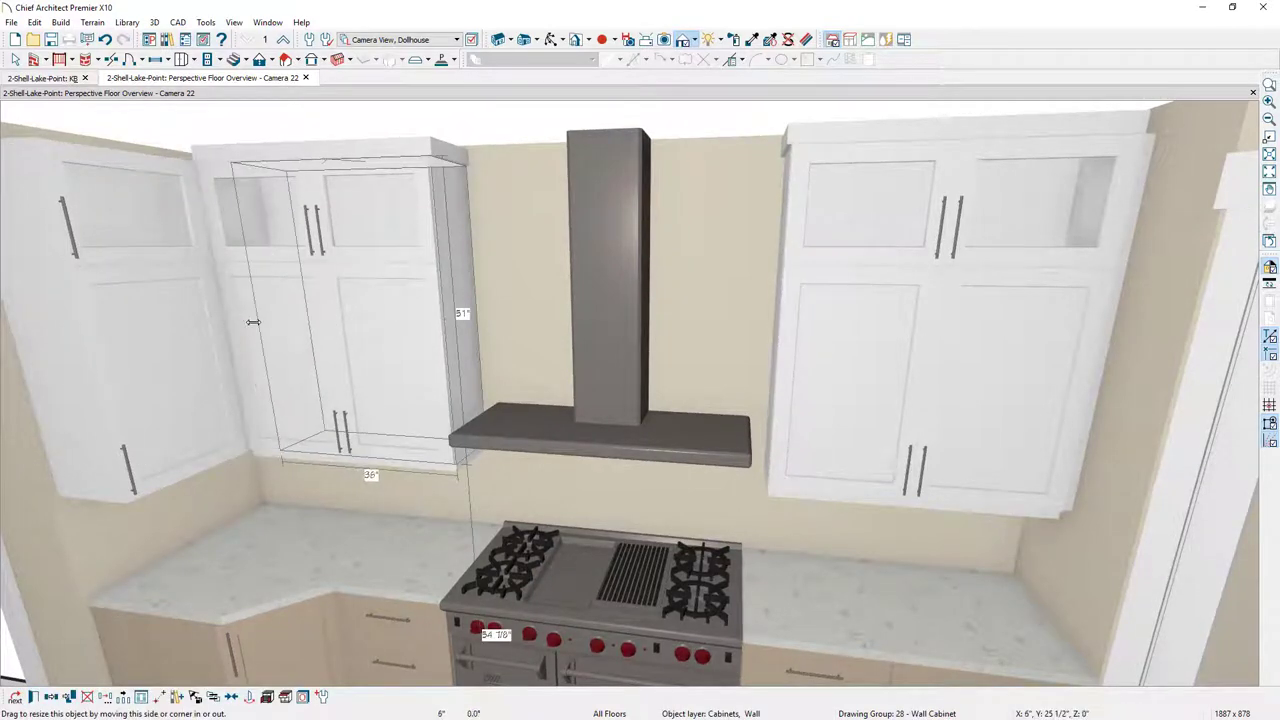
drag(253, 321, 176, 304)
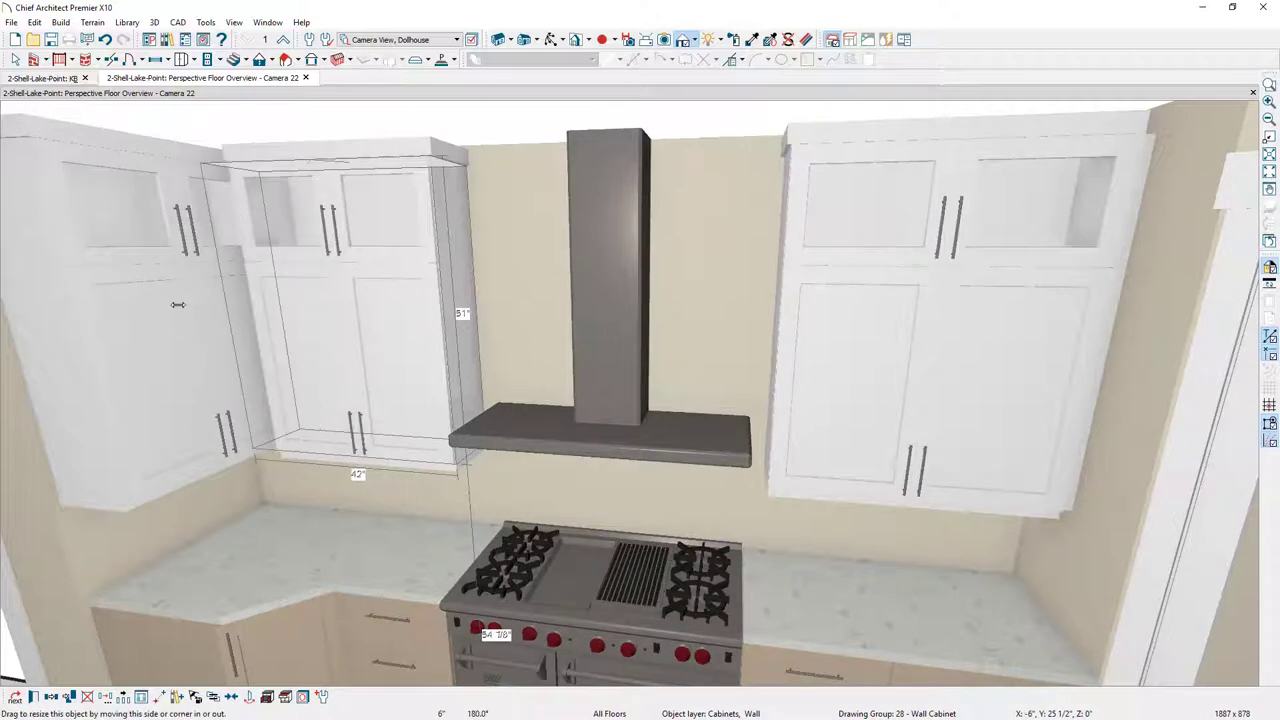
key(Escape)
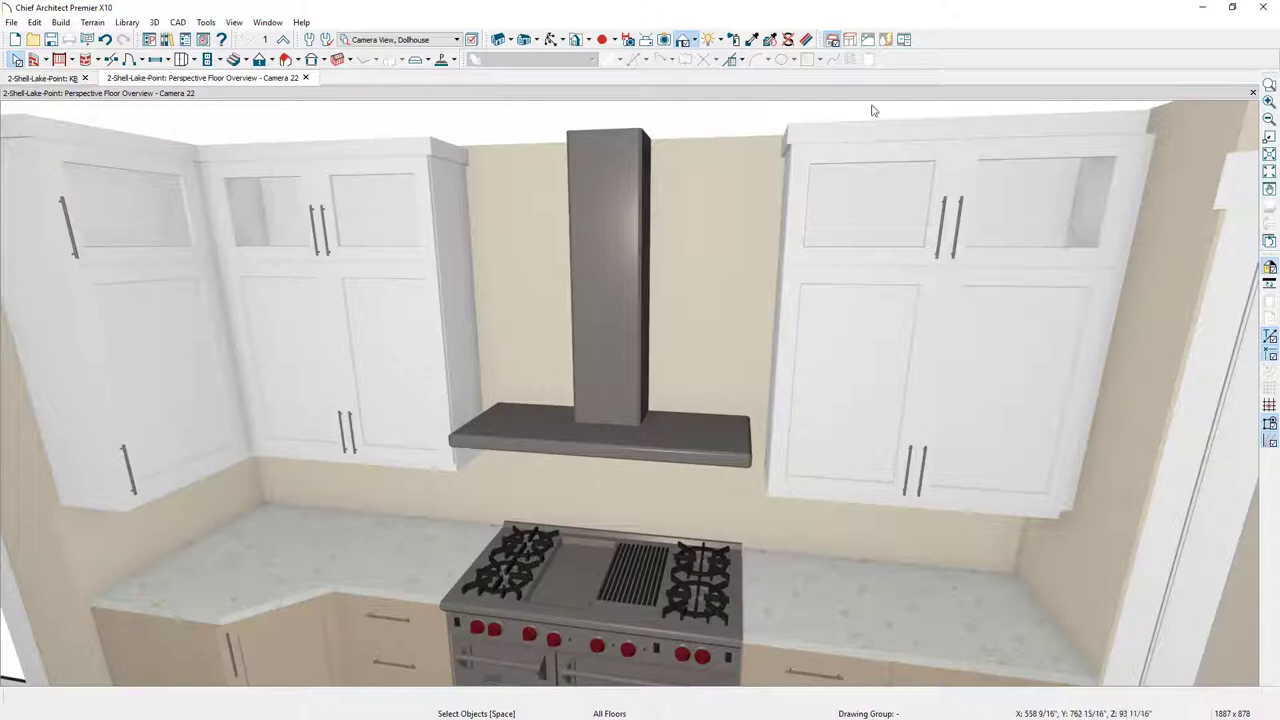
Exclude Copy Faces from the loaded properties, keep Height, and paint the rest onto the filler beside the tall wall cabinet.
click(752, 39)
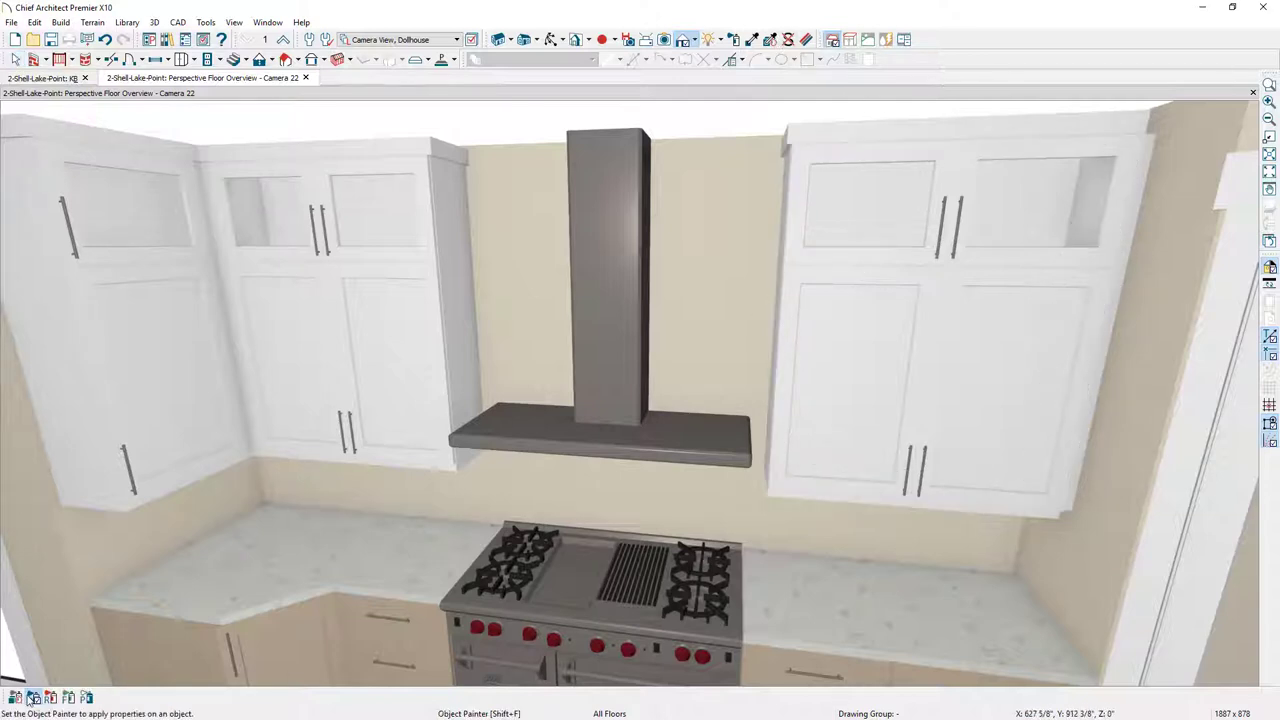
click(86, 697)
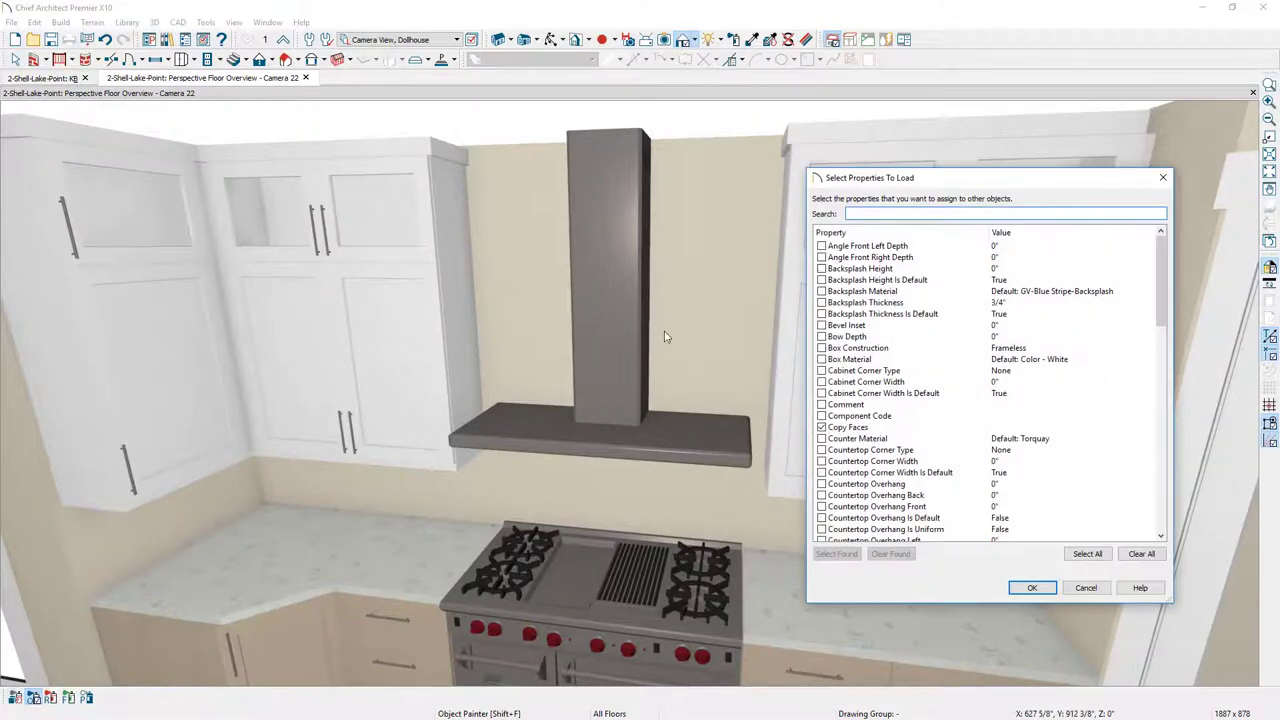
click(823, 428)
scroll(901, 437, down, 10)
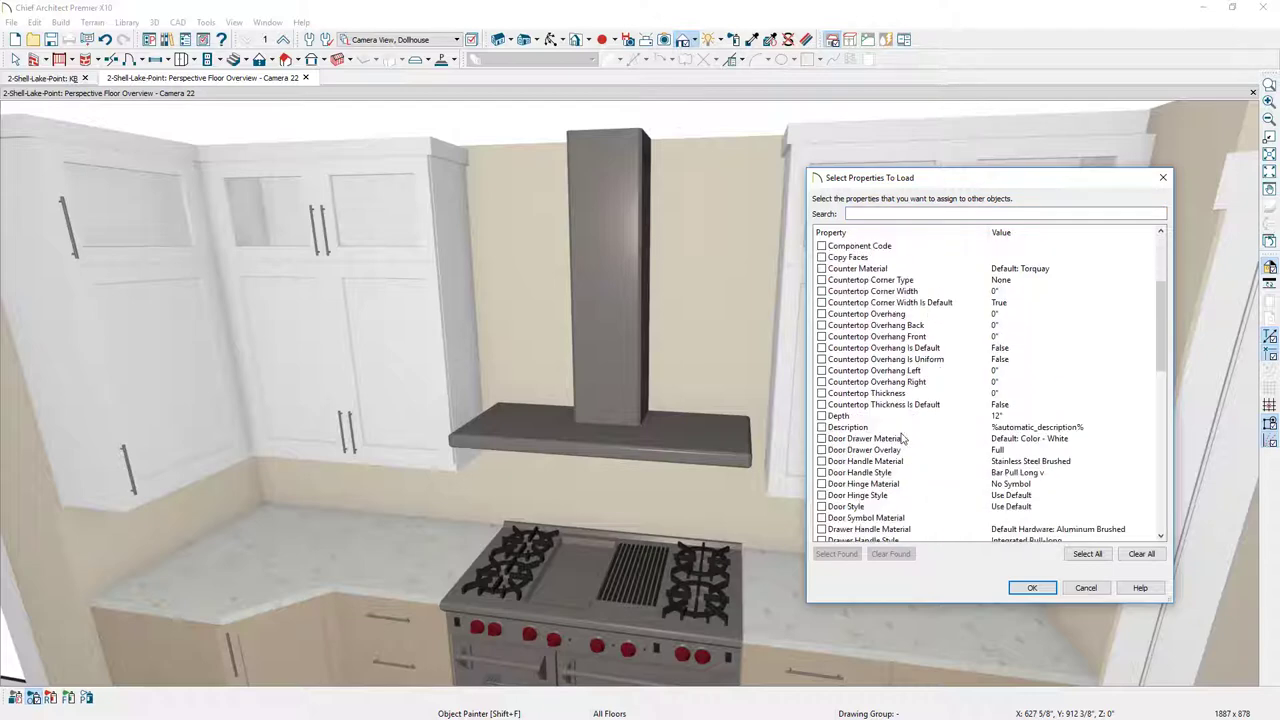
scroll(901, 437, down, 7)
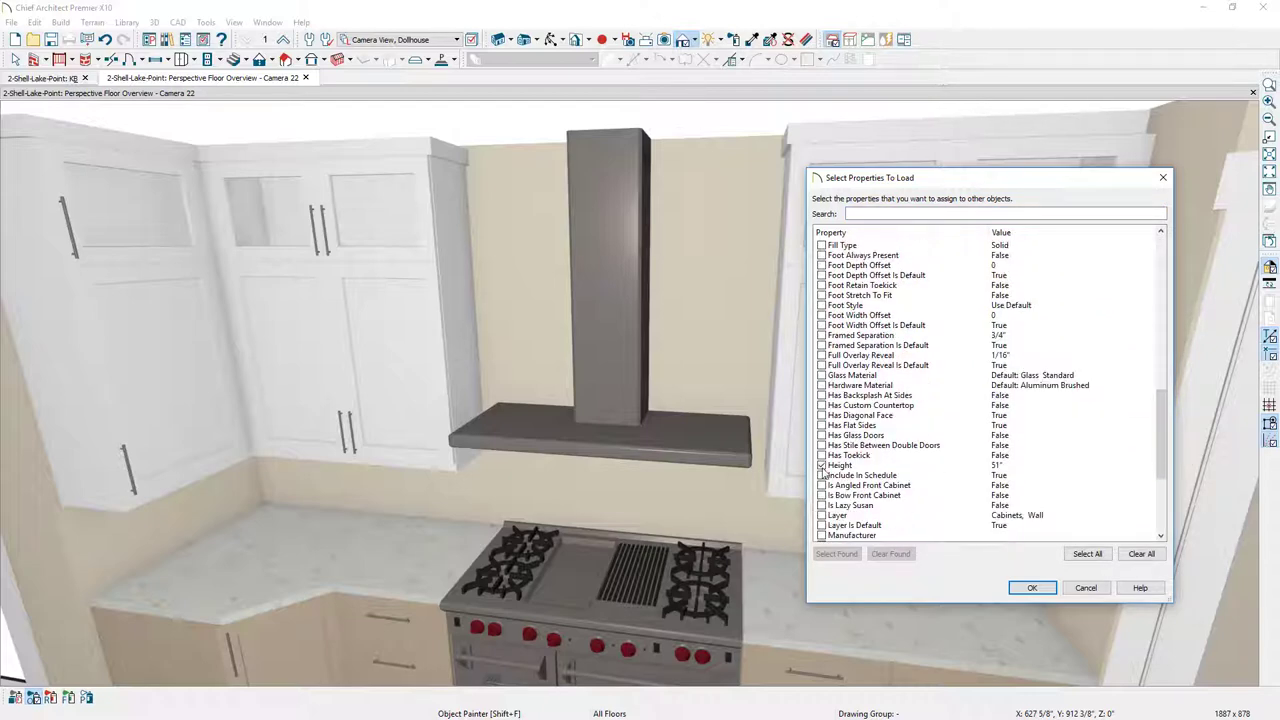
click(1032, 587)
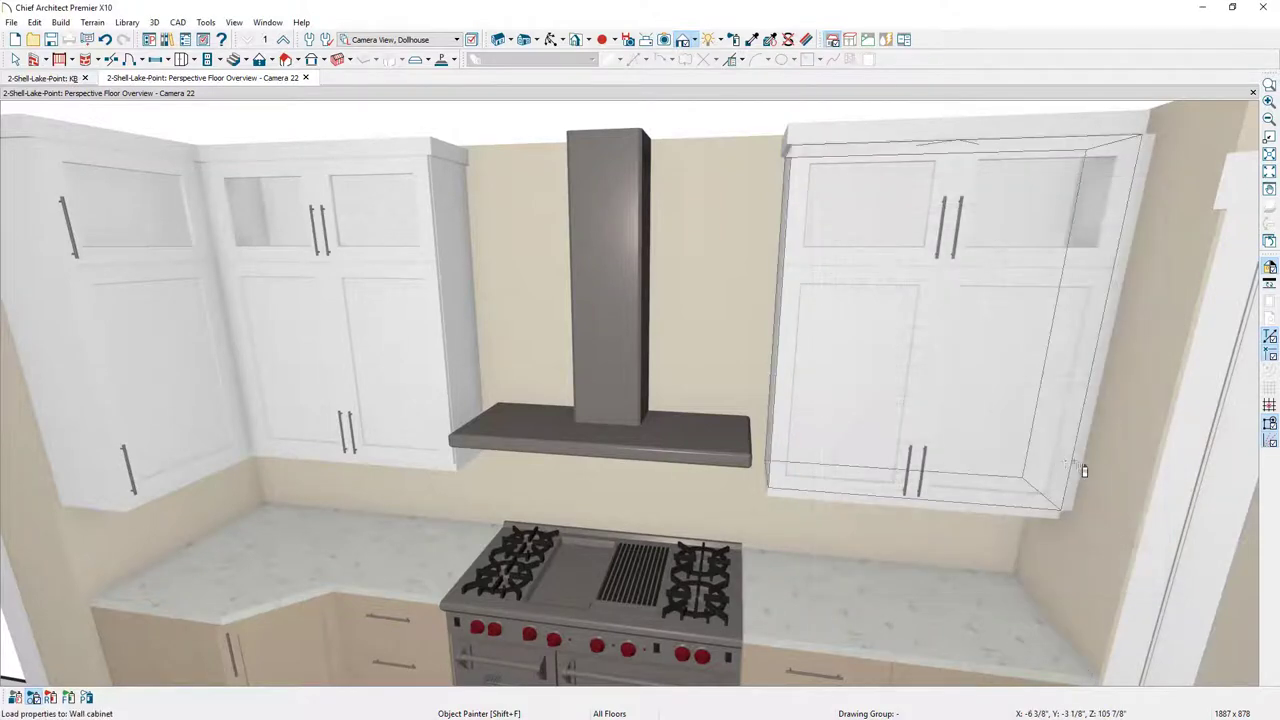
click(1084, 471)
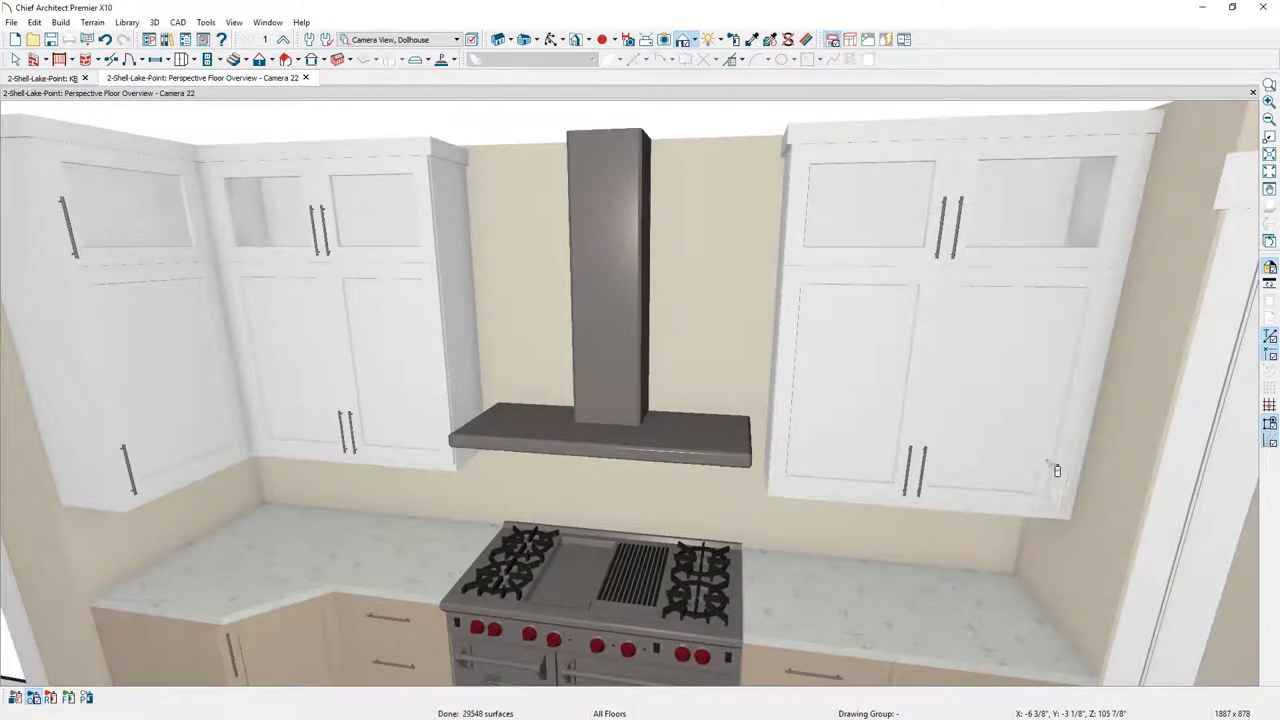
key(Escape)
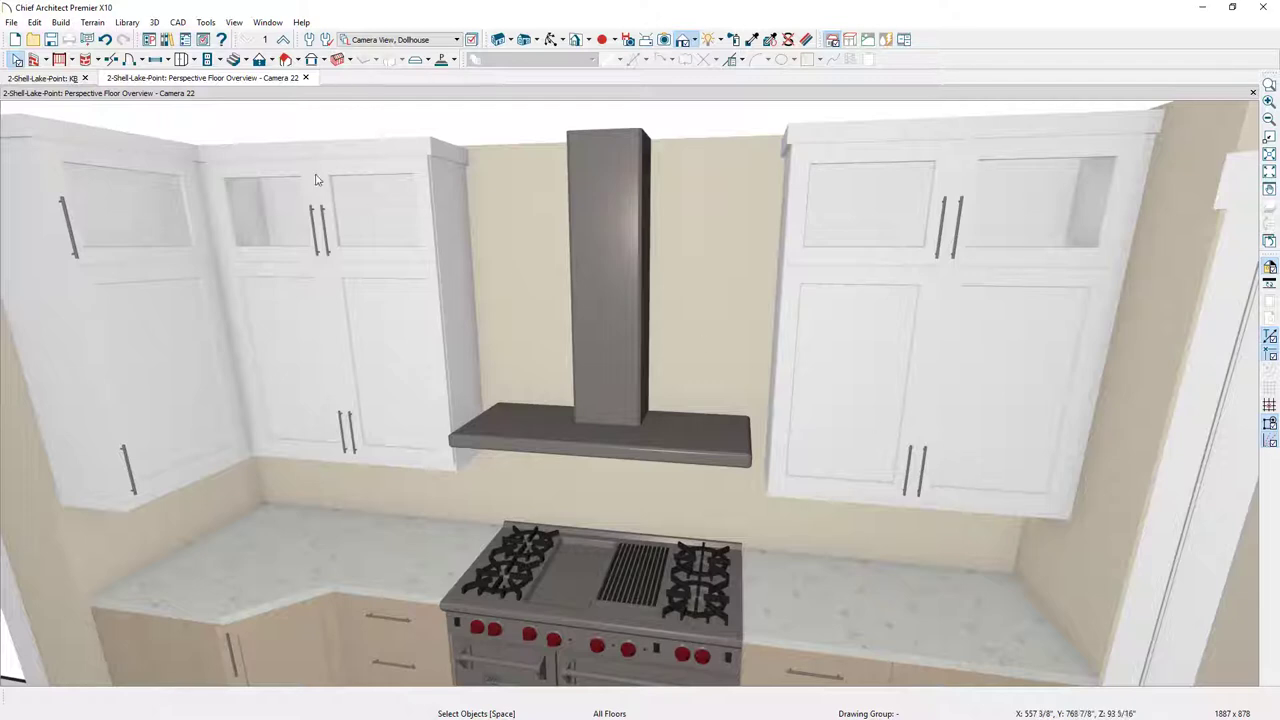
Place custom backsplashes on the range wall and on the adjoining side wall above the corner countertop.
click(196, 61)
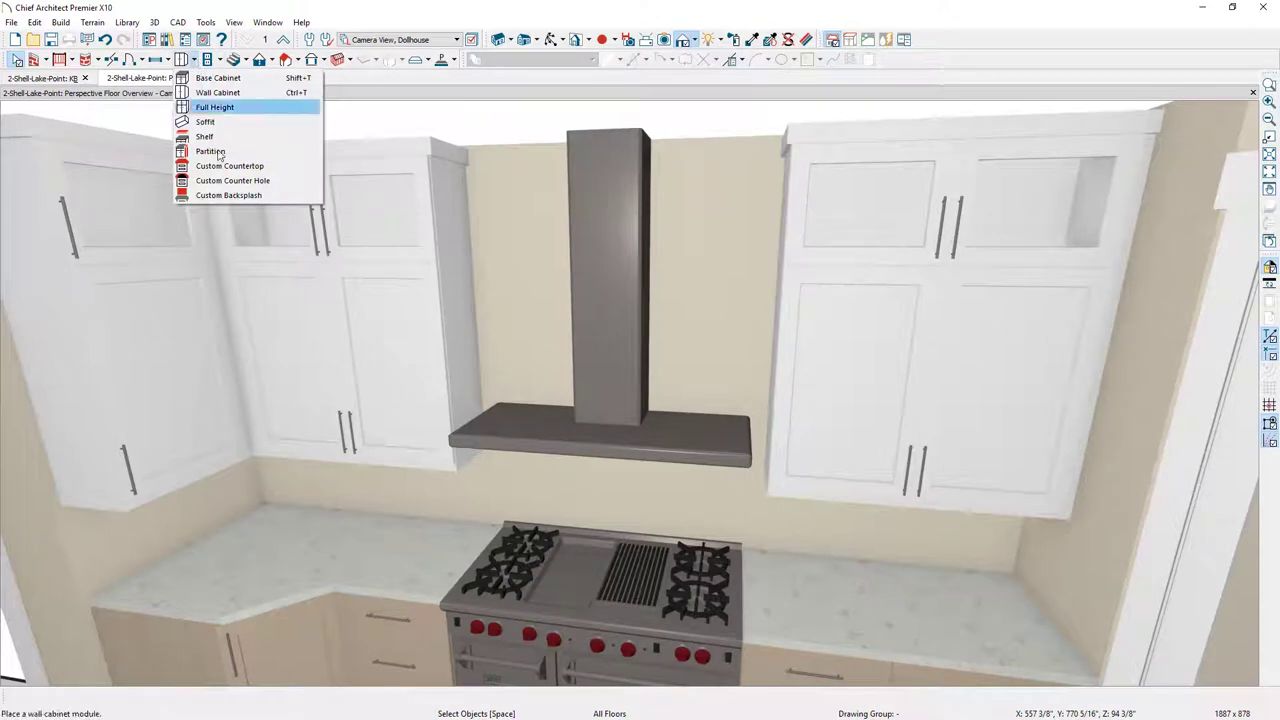
click(228, 195)
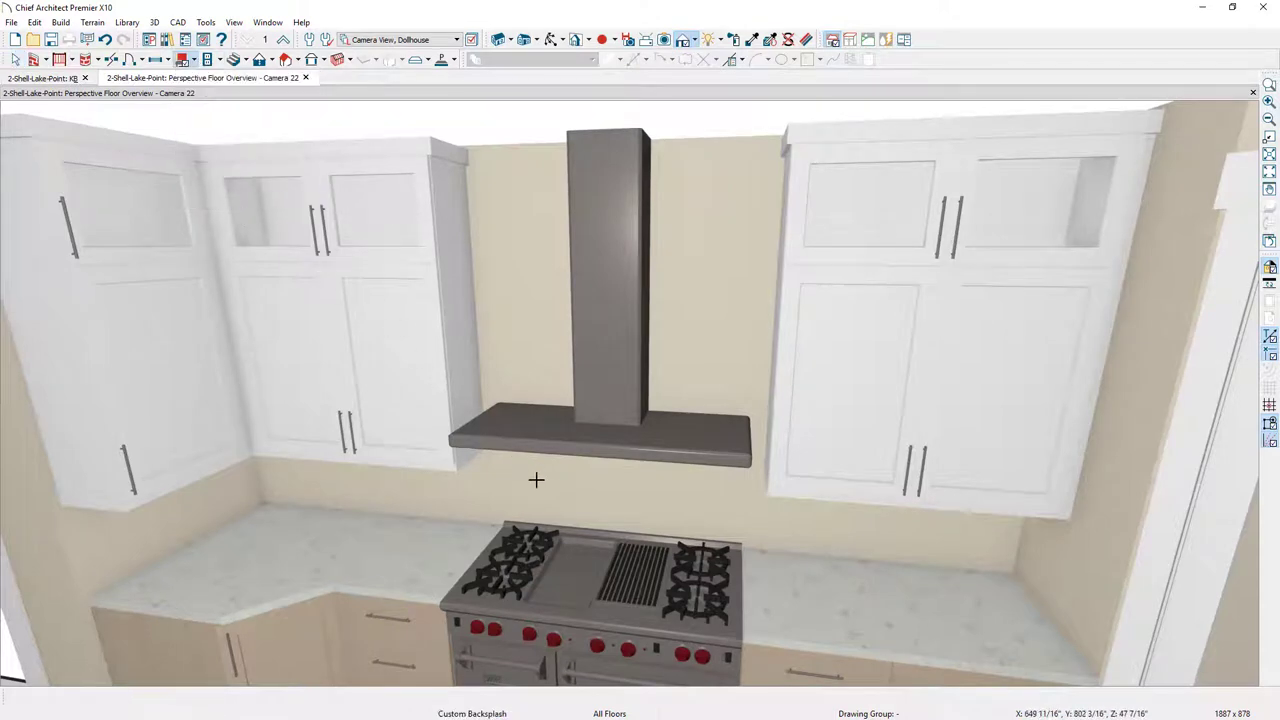
click(536, 480)
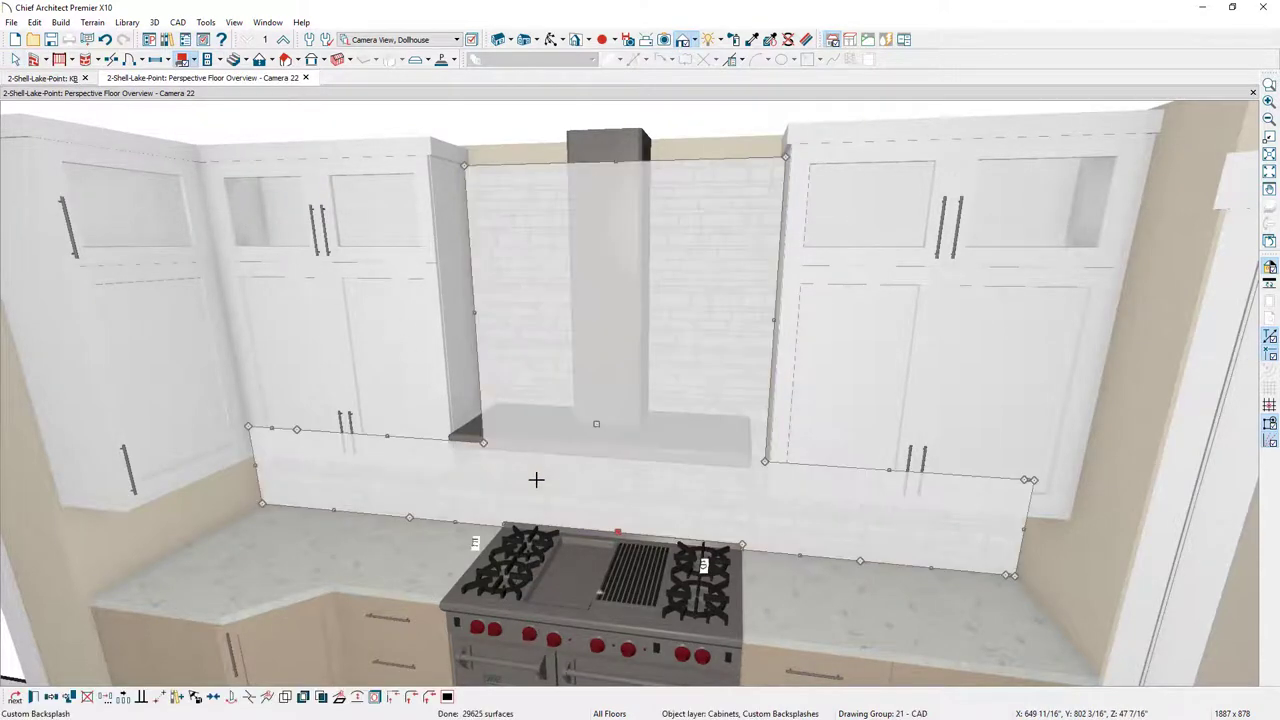
click(134, 524)
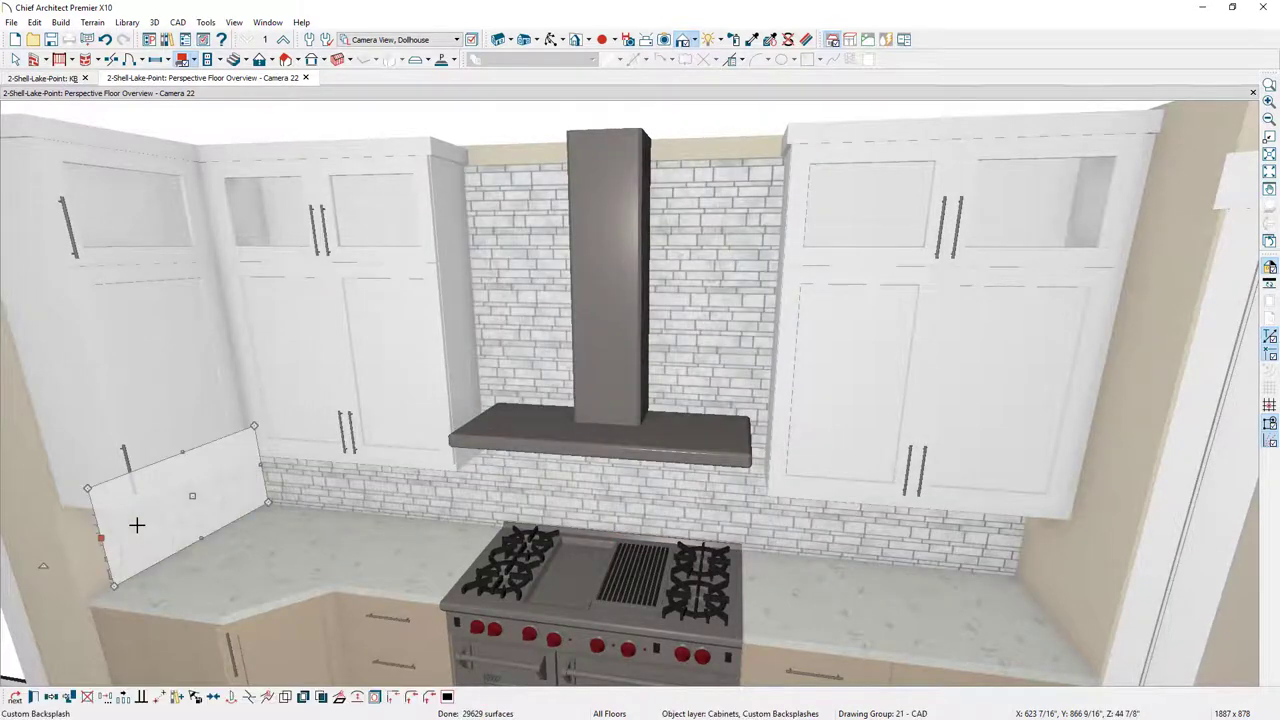
key(Escape)
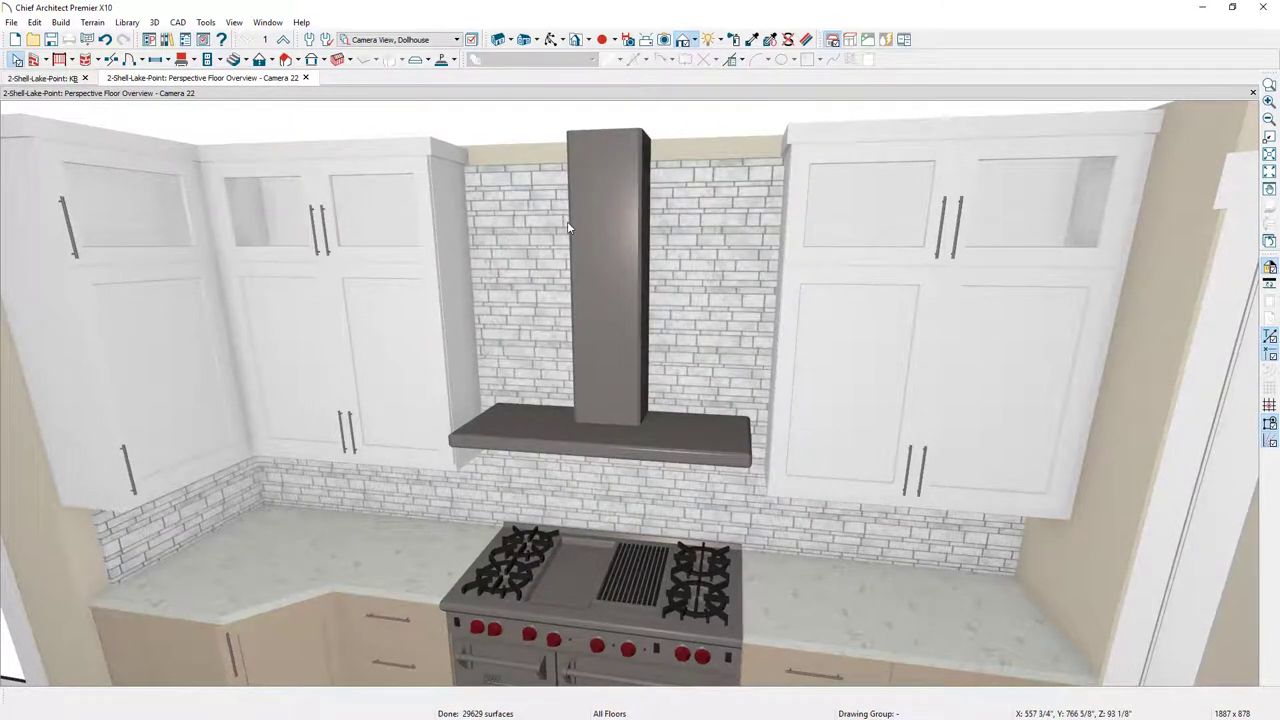
Raise the top edge of the range wall's backsplash to the top of the wall behind the hood.
click(549, 191)
drag(615, 161, 611, 134)
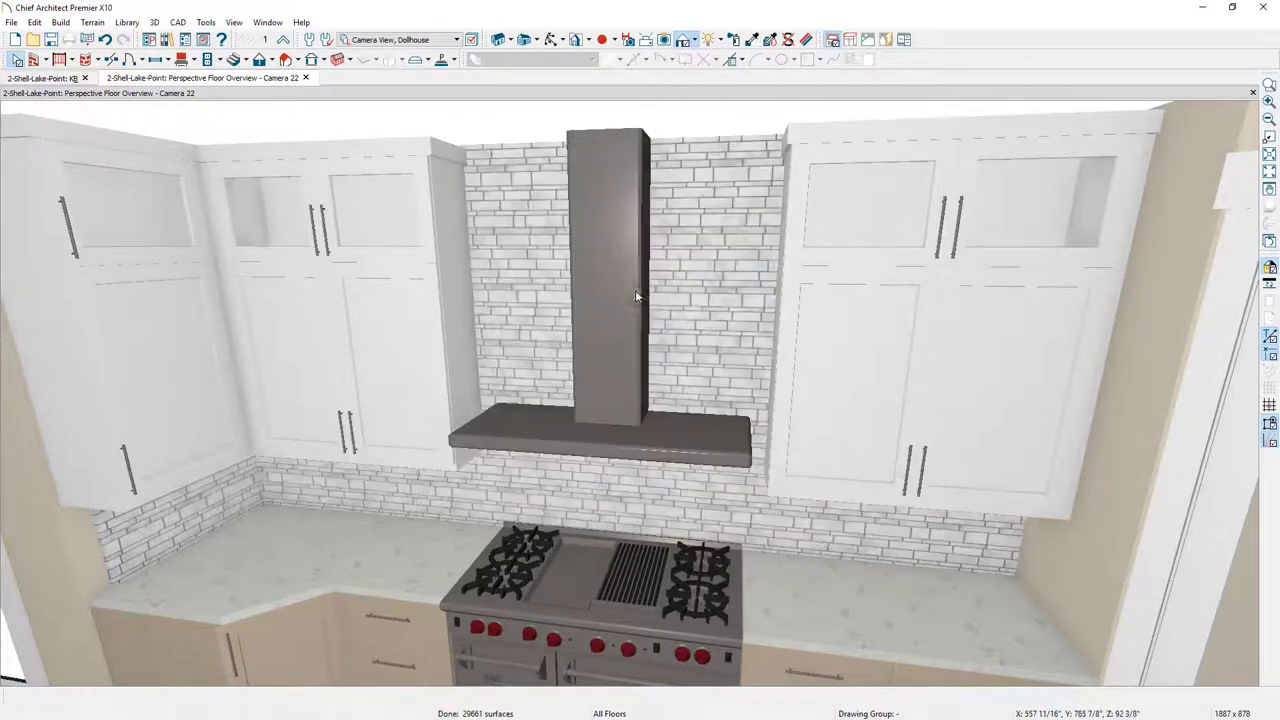
scroll(660, 415, down, 3)
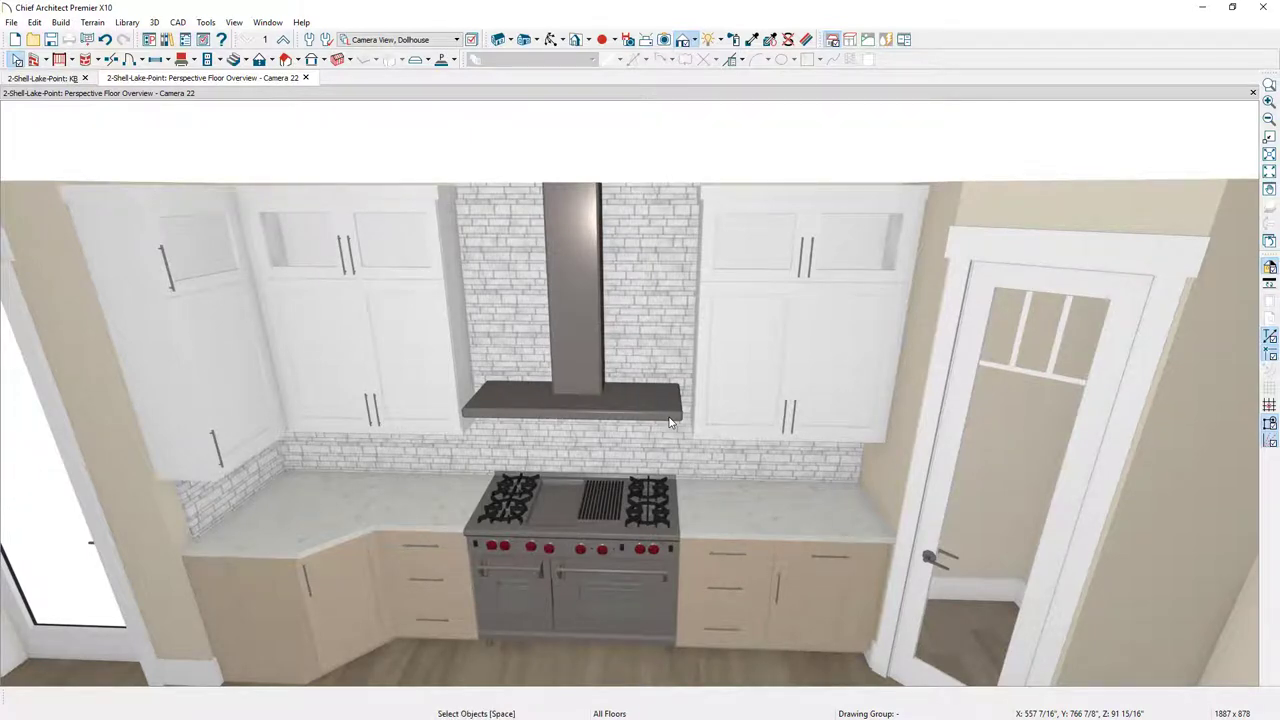
In the kitchen floor plan, delete both vertical dimension lines on the room side of the cabinet run.
click(40, 80)
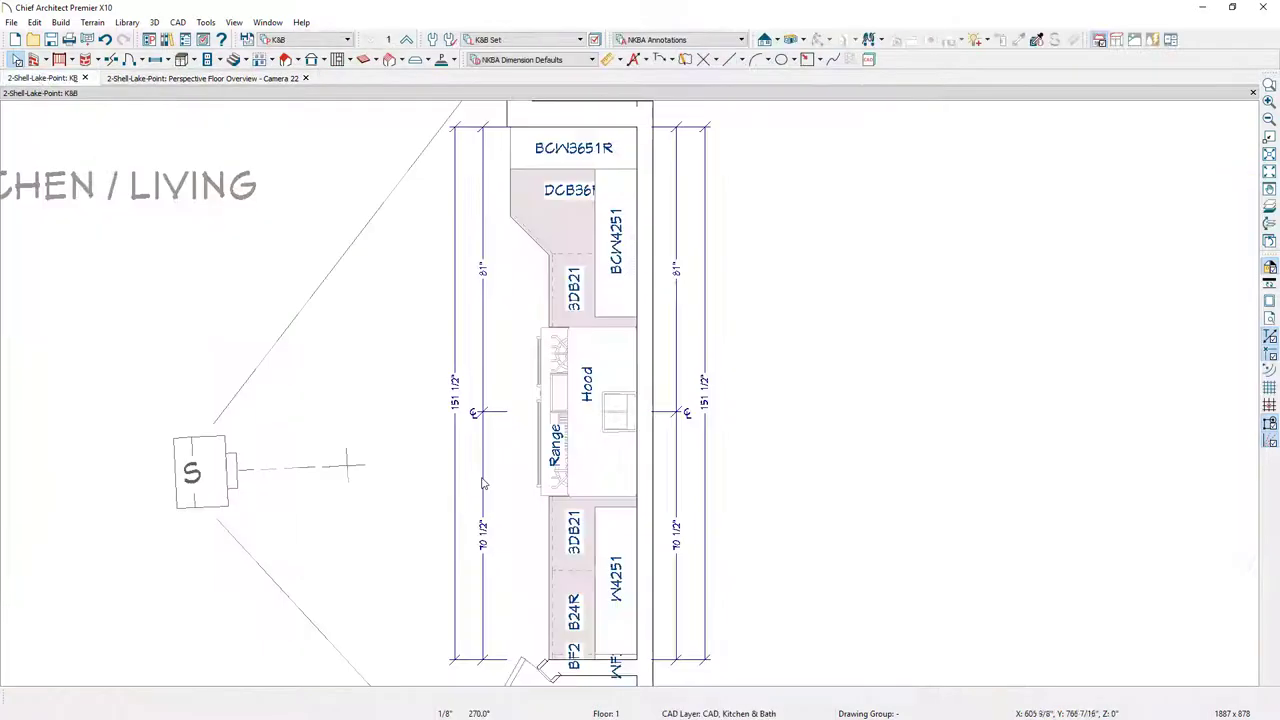
click(482, 481)
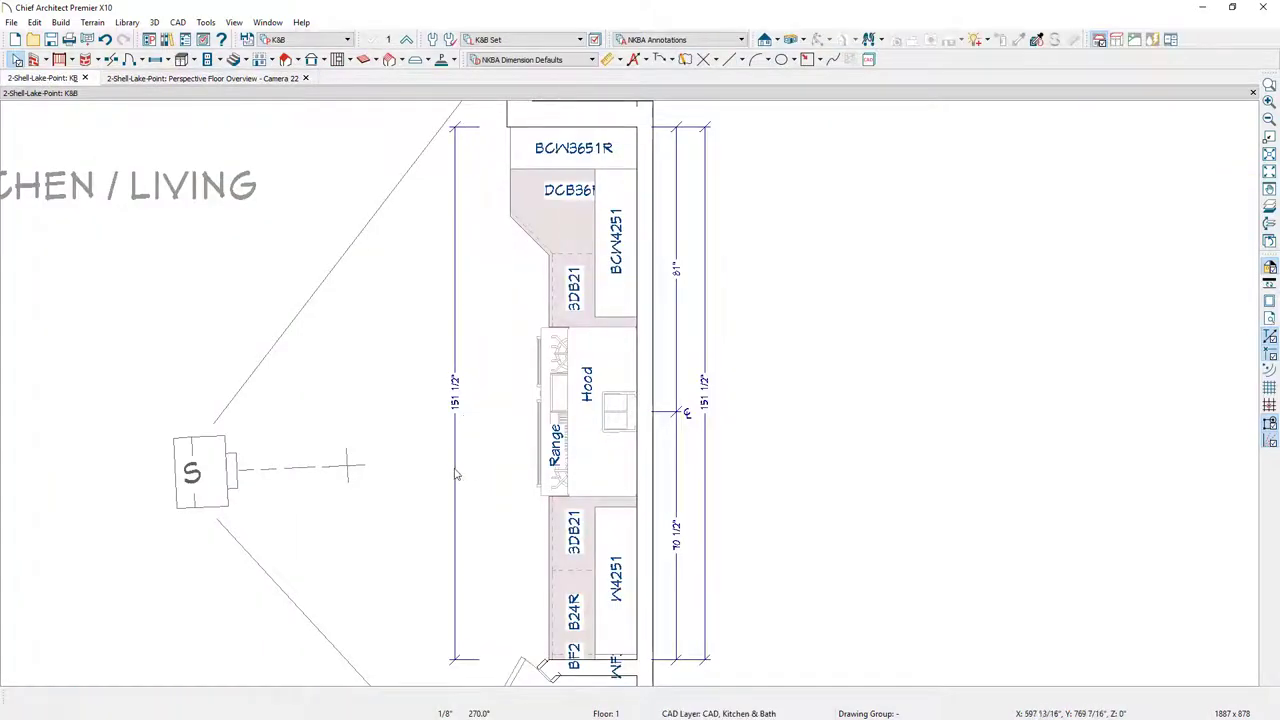
key(Delete)
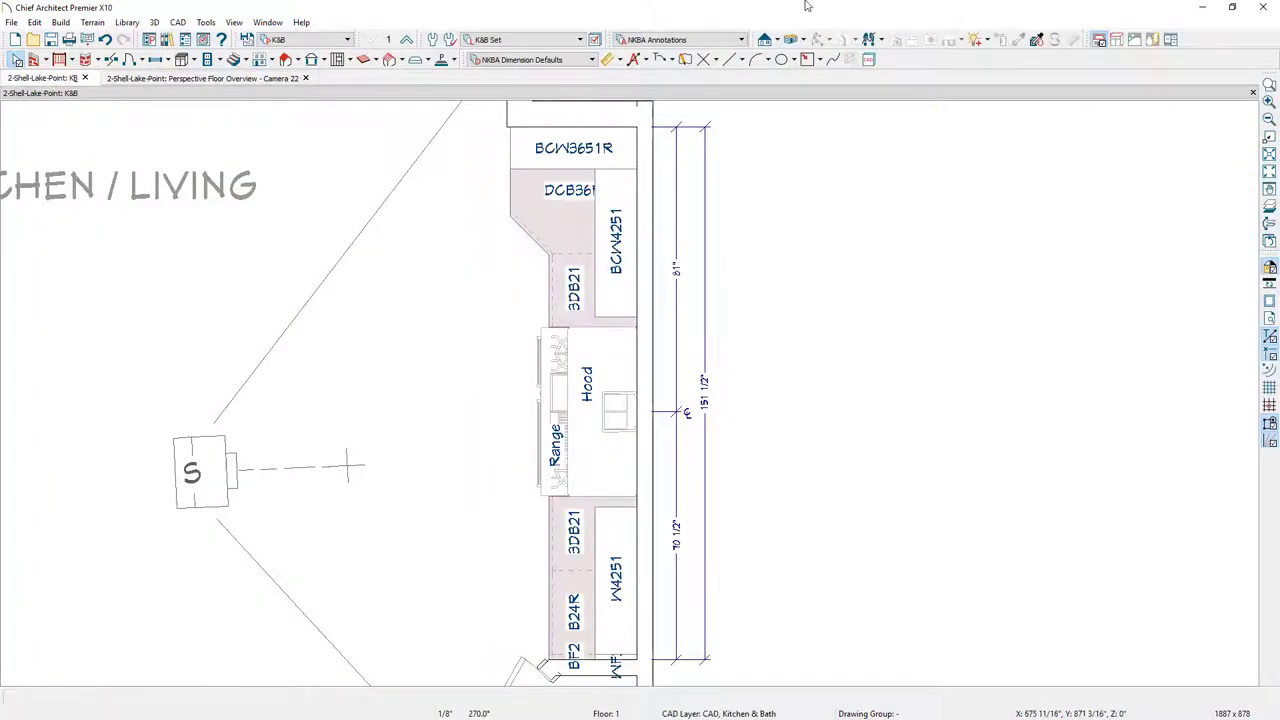
Create a wall elevation view facing the range wall, look it over and close it.
click(780, 41)
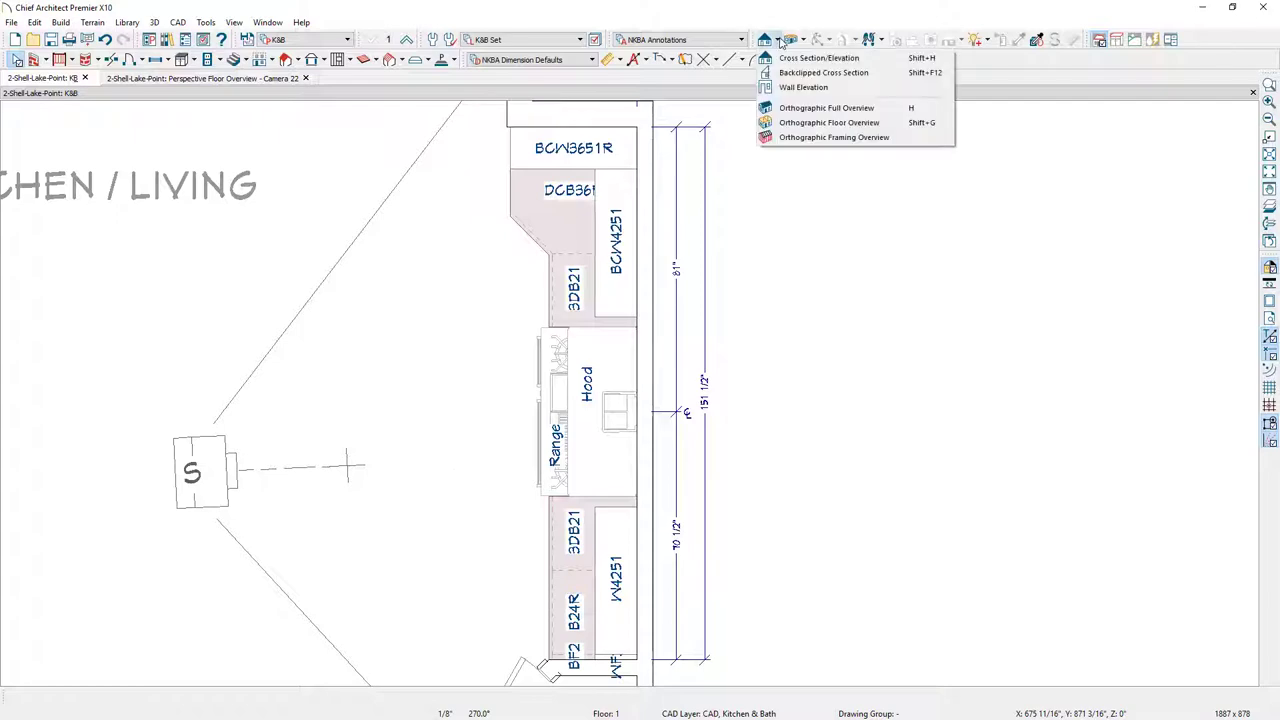
click(792, 88)
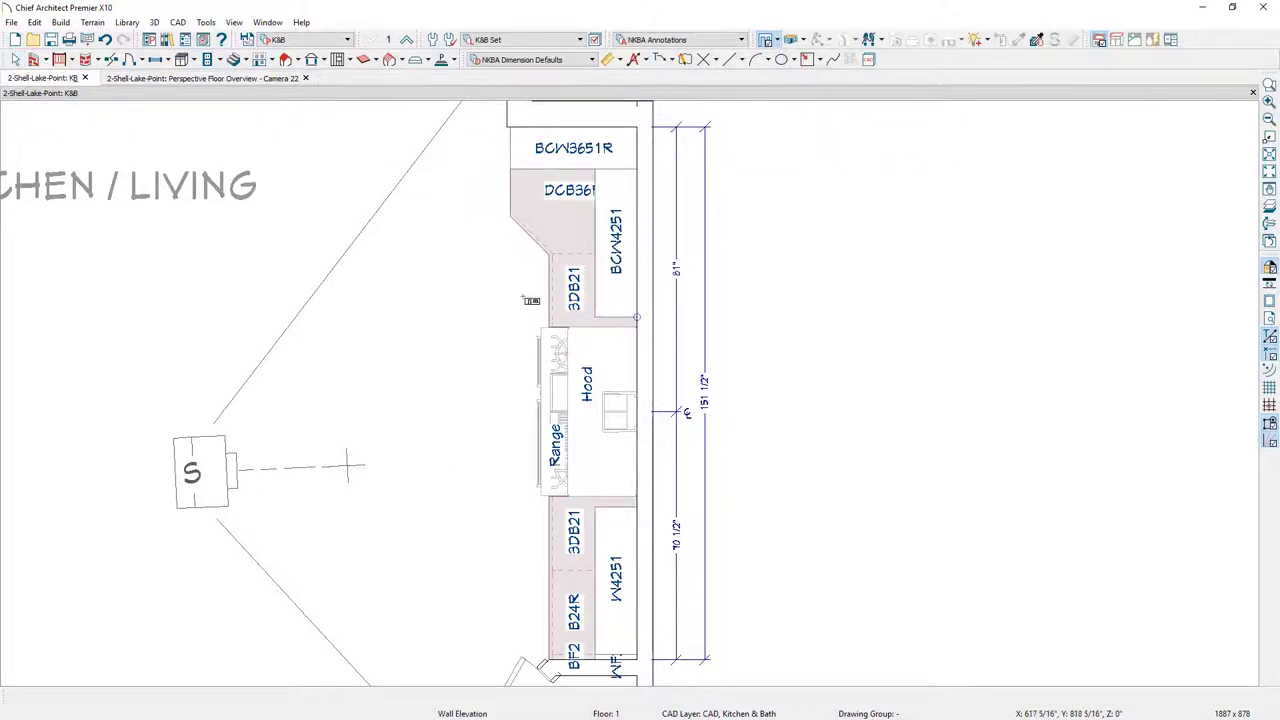
drag(523, 296, 707, 297)
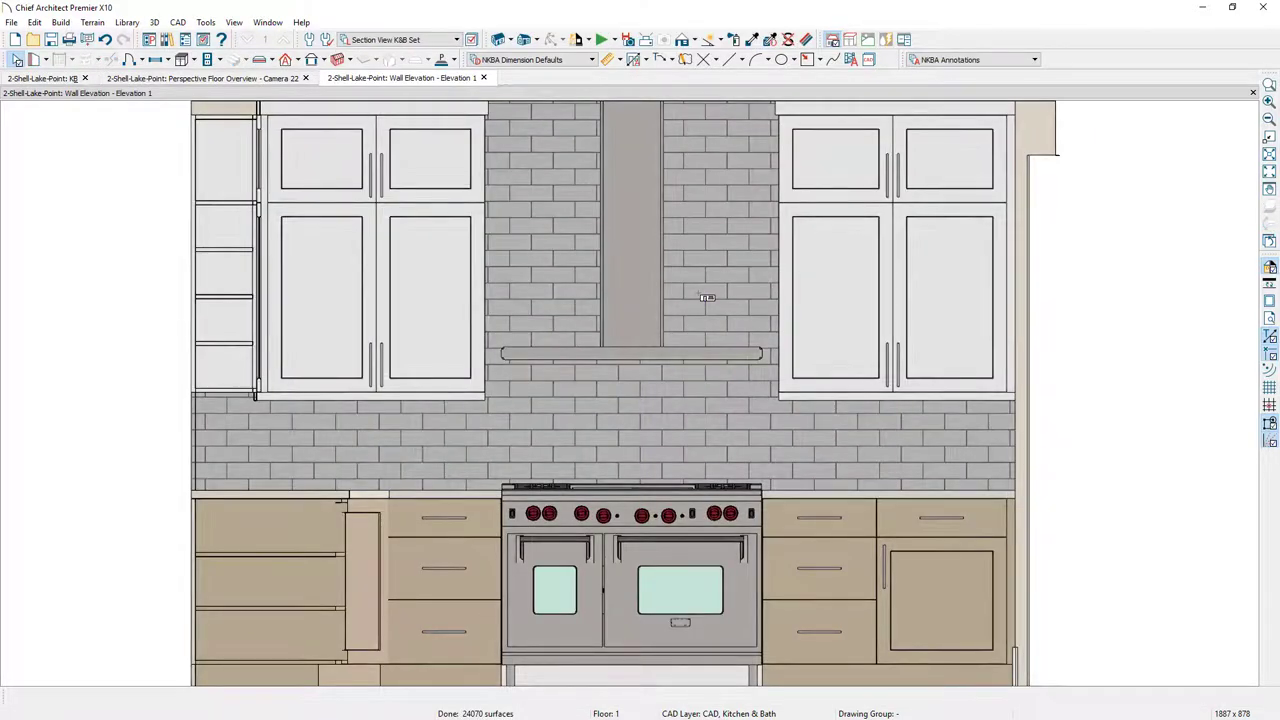
scroll(700, 323, down, 2)
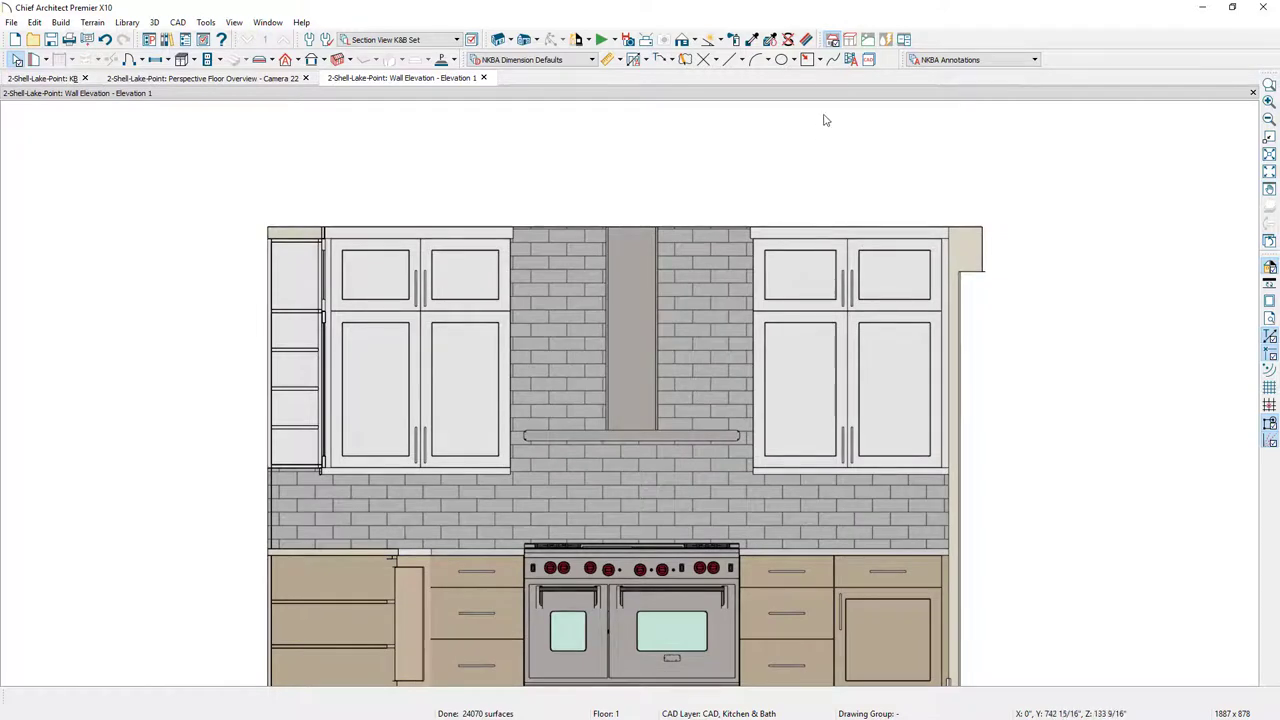
click(483, 78)
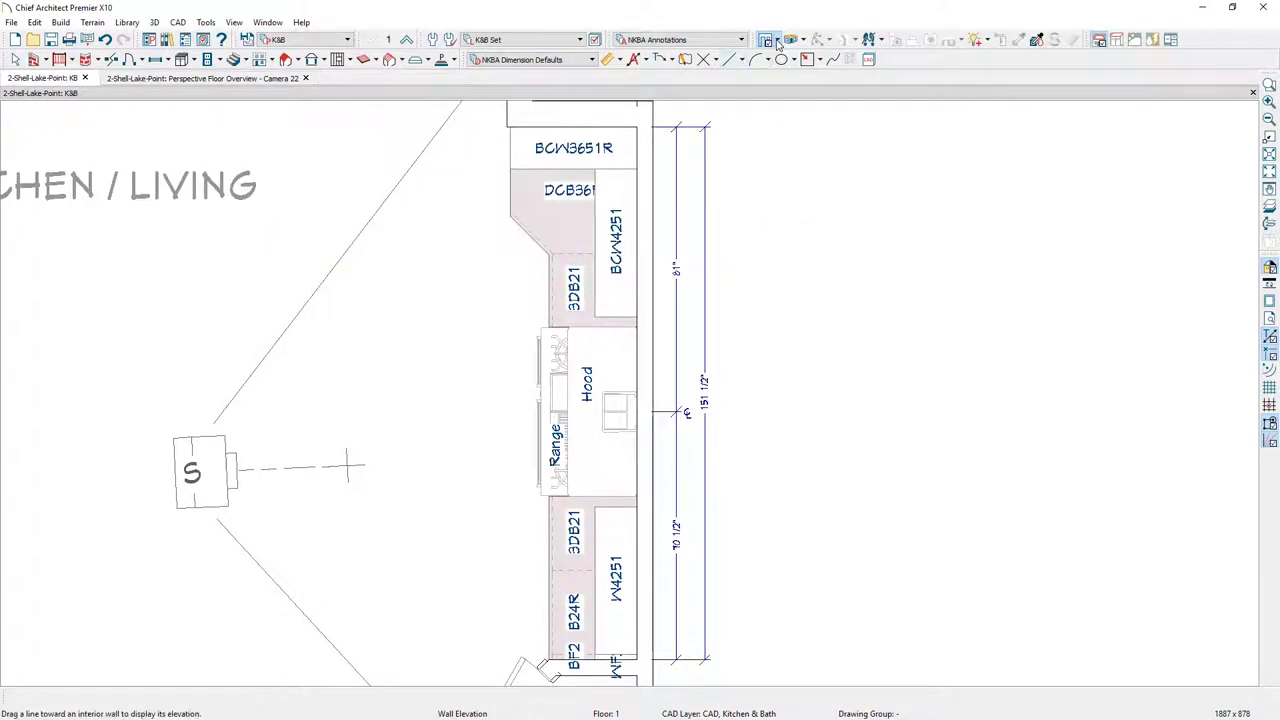
Create a backclipped cross section from the living area facing the range wall.
click(778, 42)
click(790, 73)
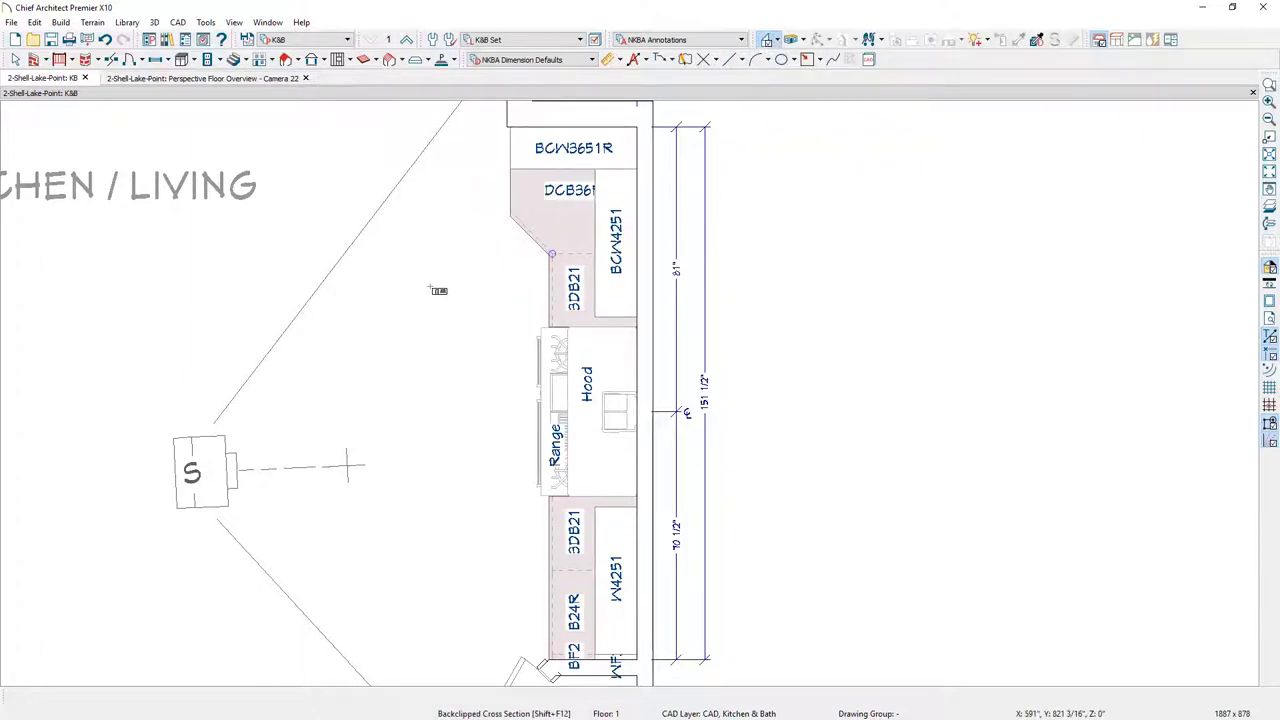
drag(432, 289, 702, 297)
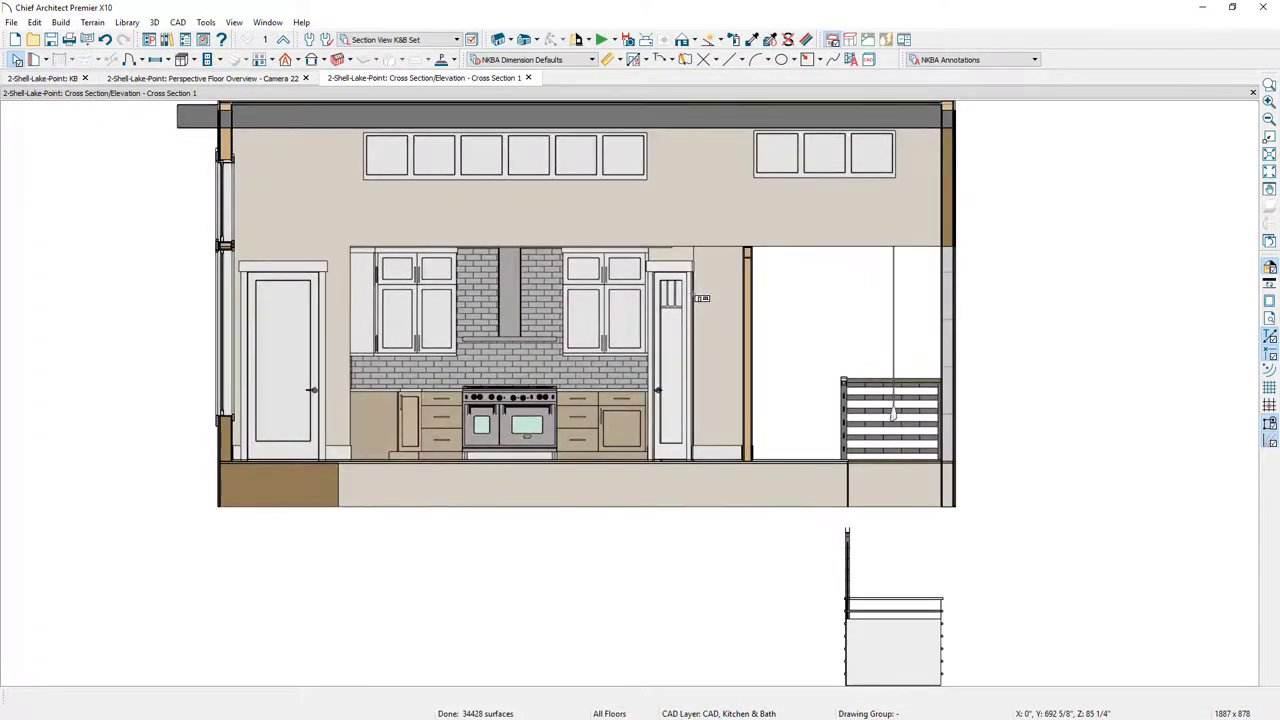
scroll(474, 369, up, 3)
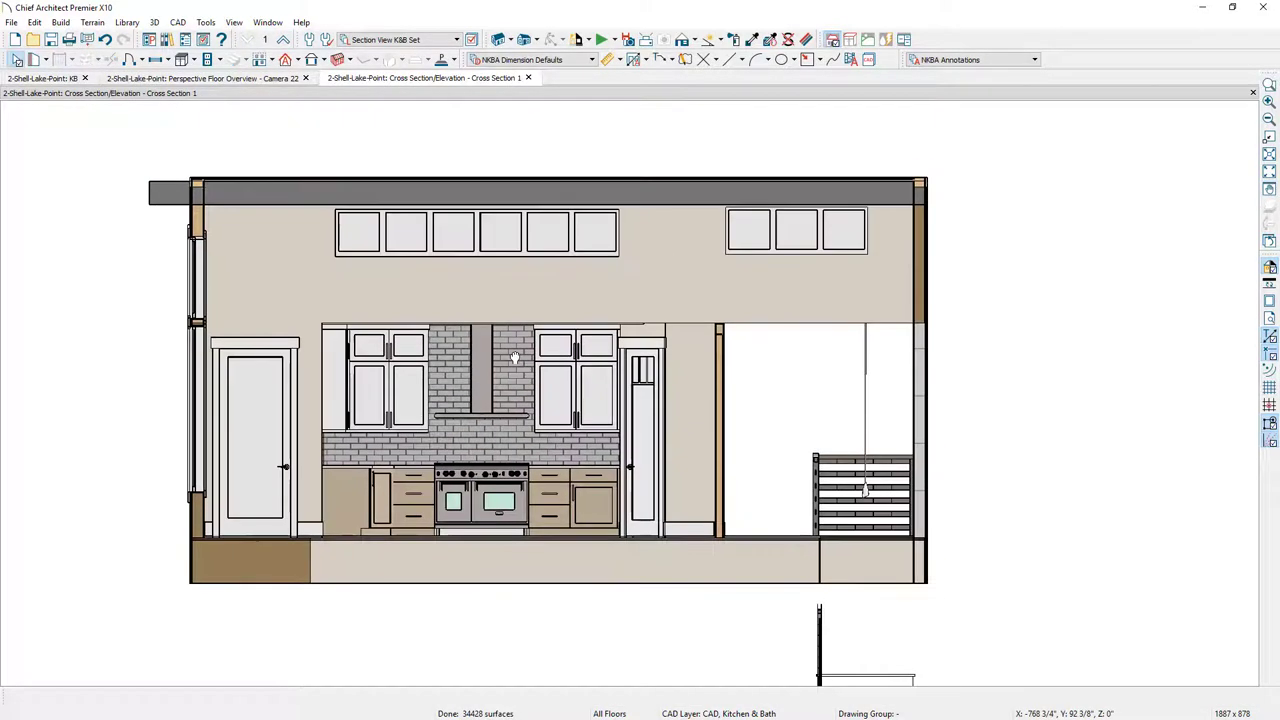
scroll(474, 386, up, 1)
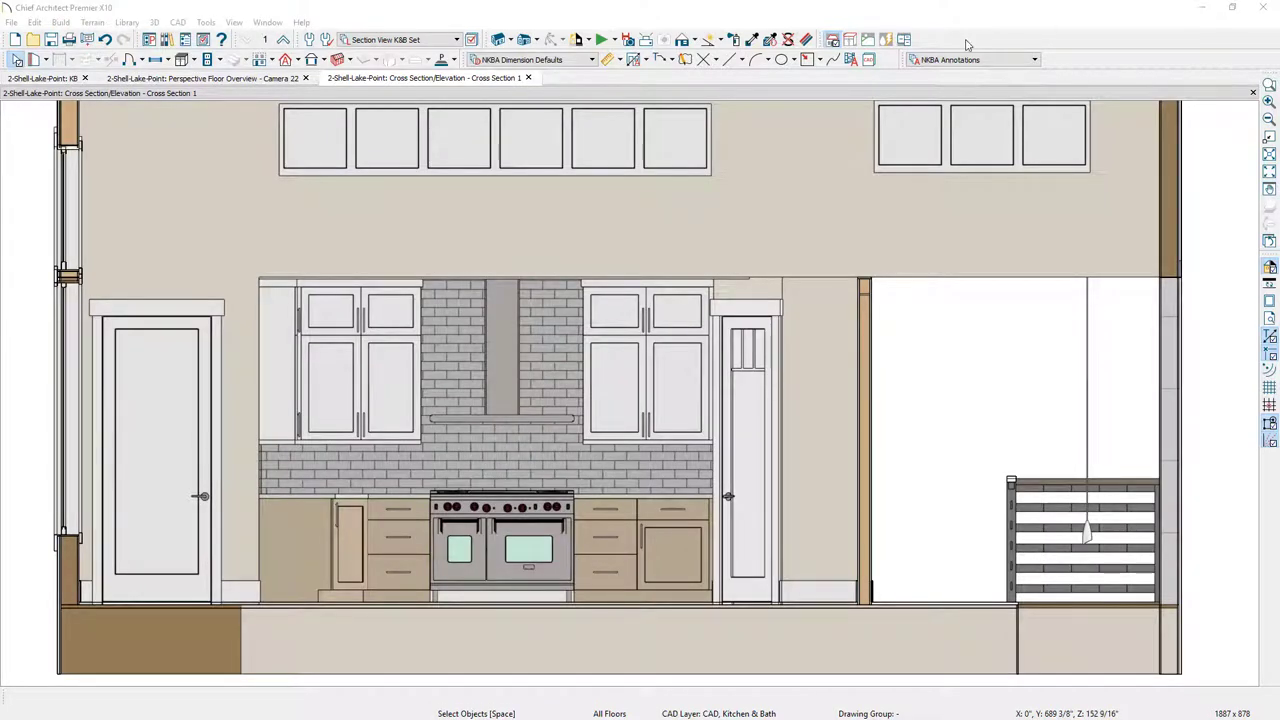
Try automatic elevation dimensions on the cross section, remove surplus extension lines from the upper string, and undo it all.
click(646, 60)
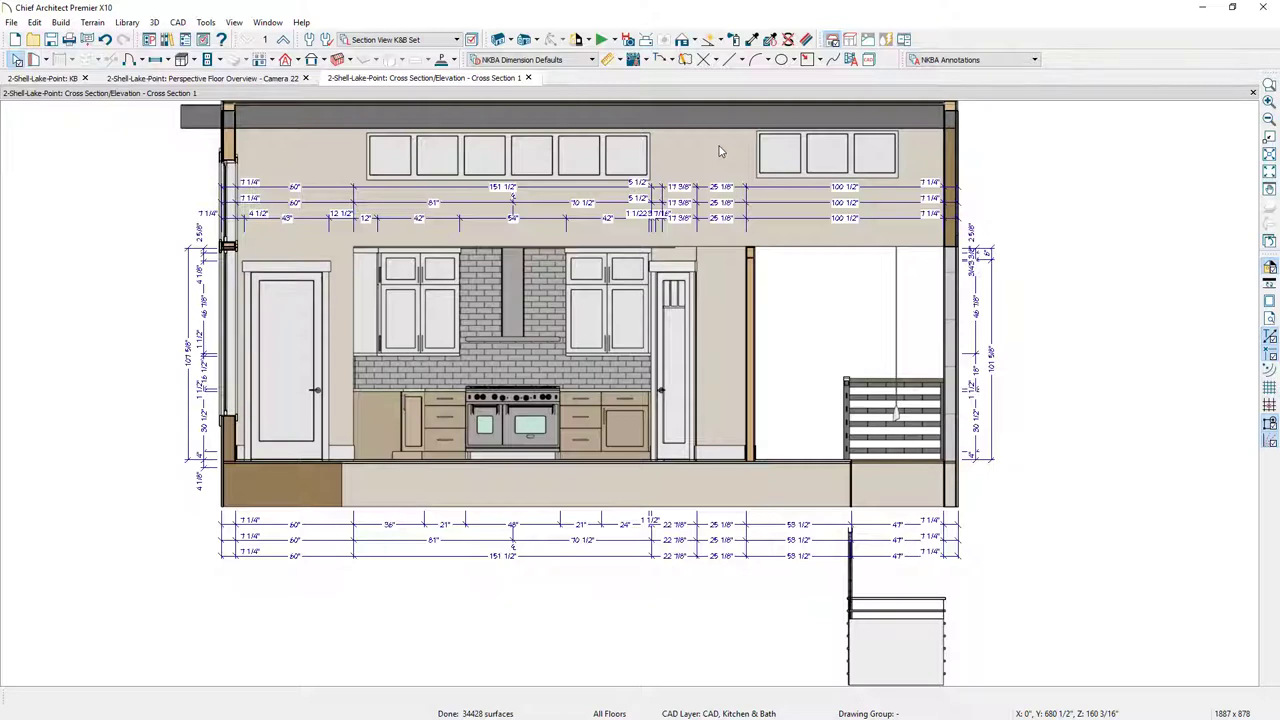
click(591, 222)
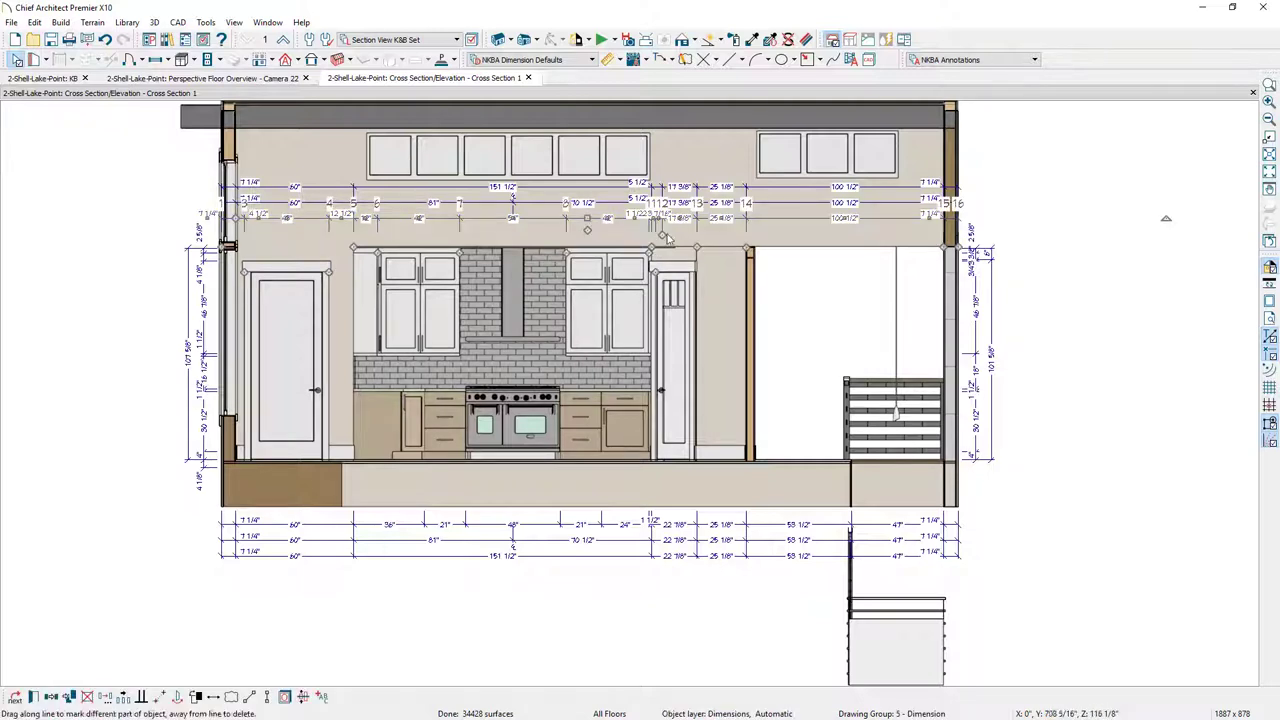
drag(700, 252, 751, 254)
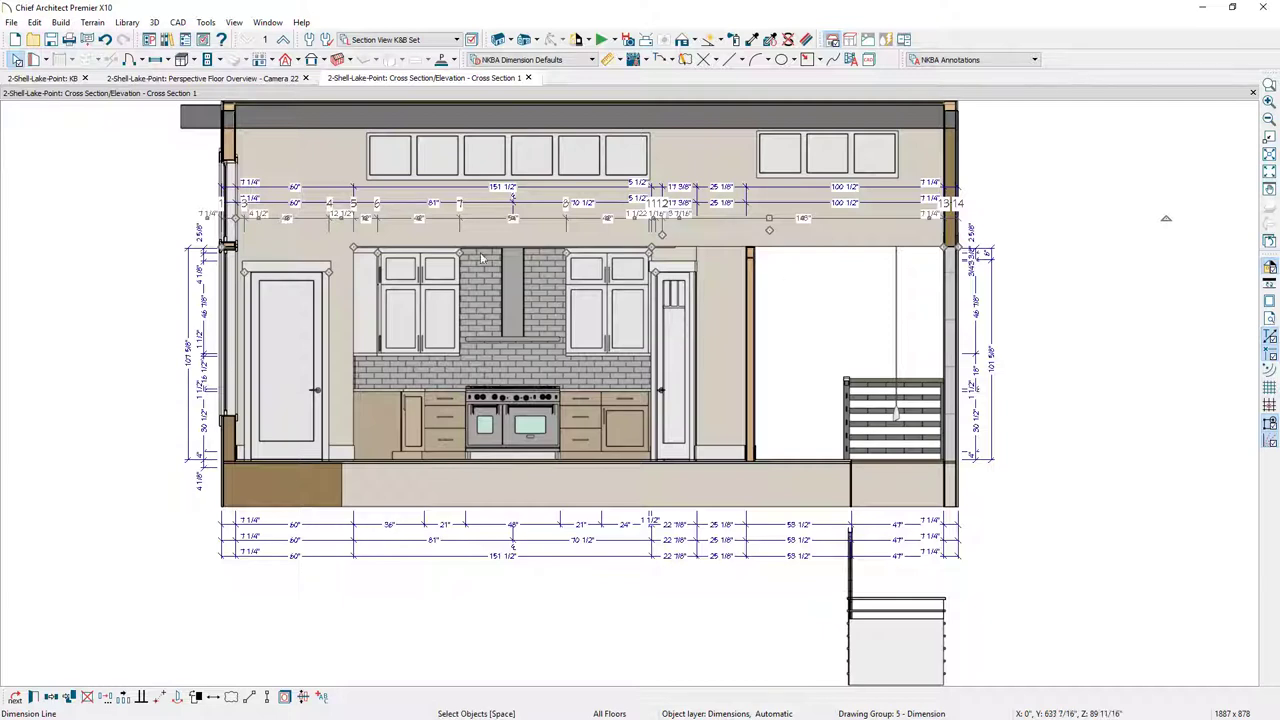
click(105, 40)
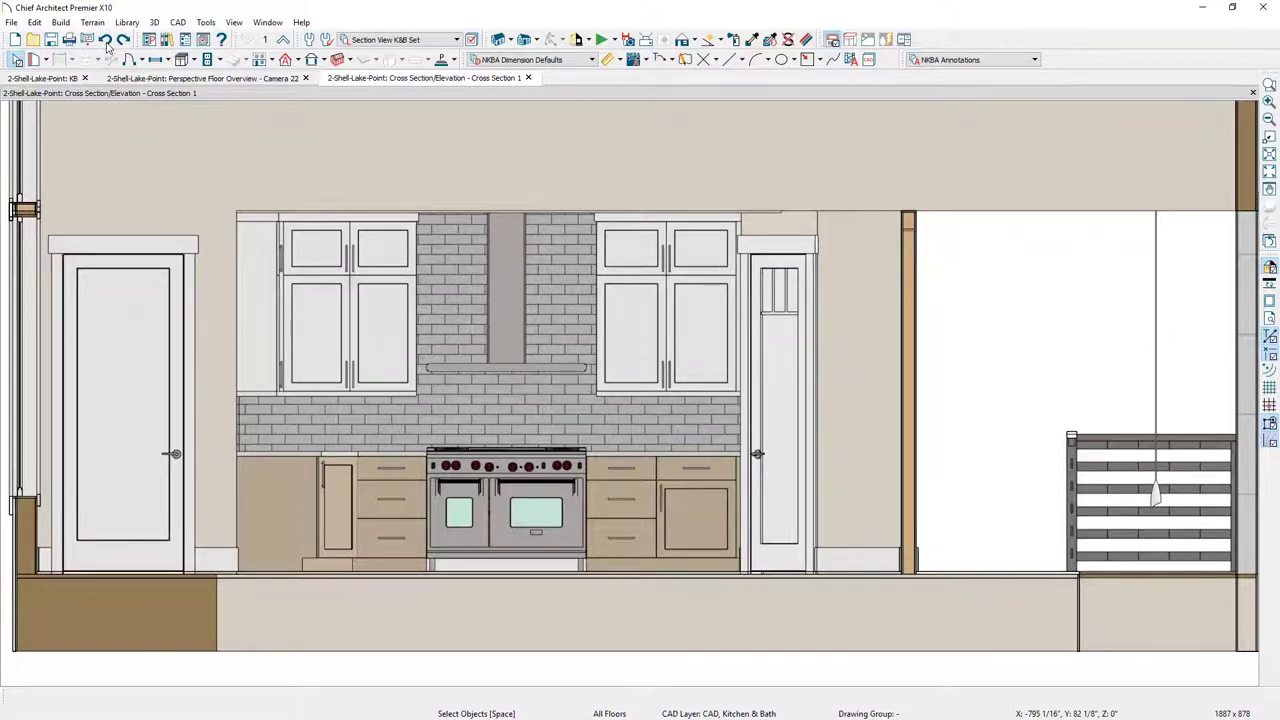
Add end-to-end dimensions for the range wall's width across the wall cabinets and across the base cabinets, plus its full height.
click(620, 61)
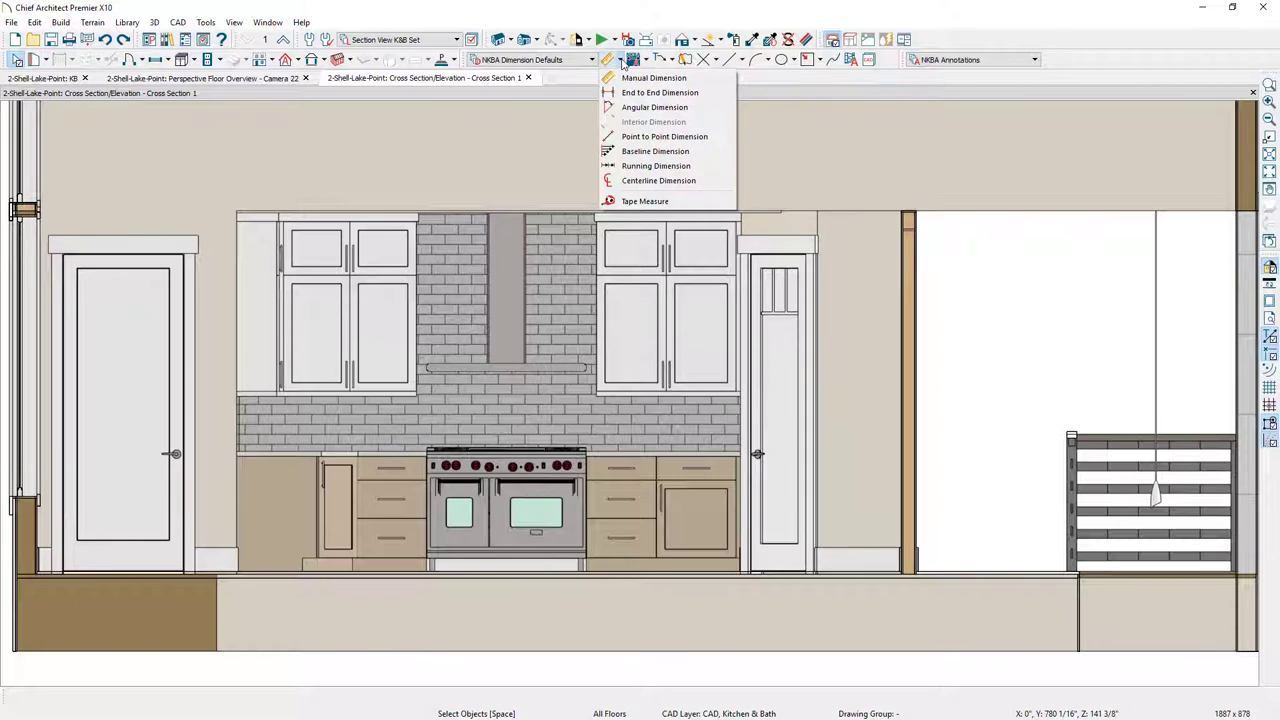
click(622, 92)
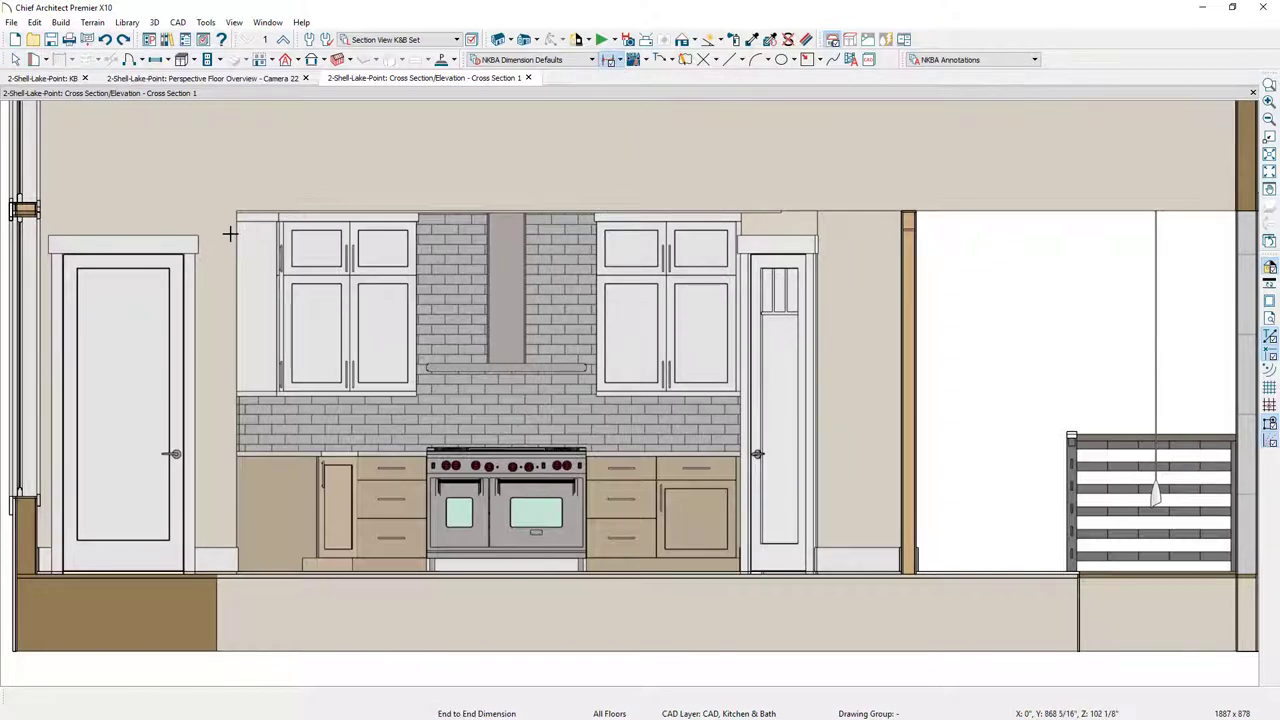
drag(234, 230, 727, 251)
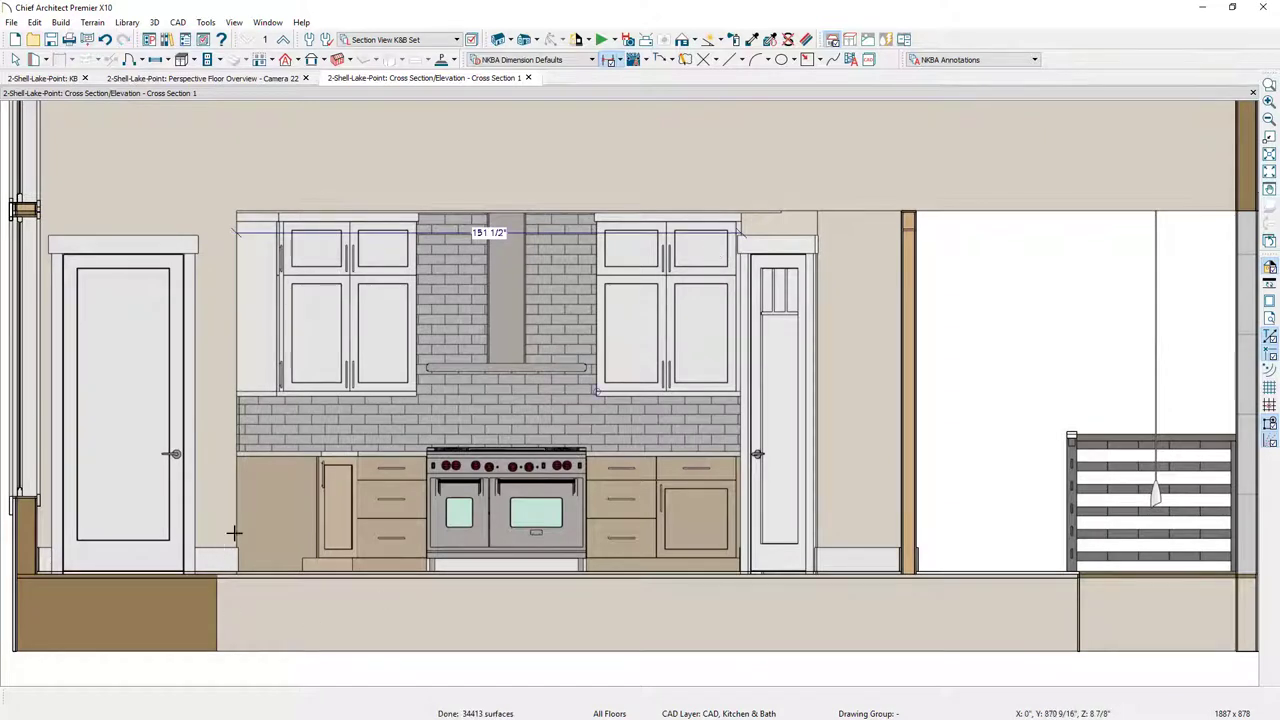
drag(234, 533, 738, 541)
drag(257, 211, 259, 566)
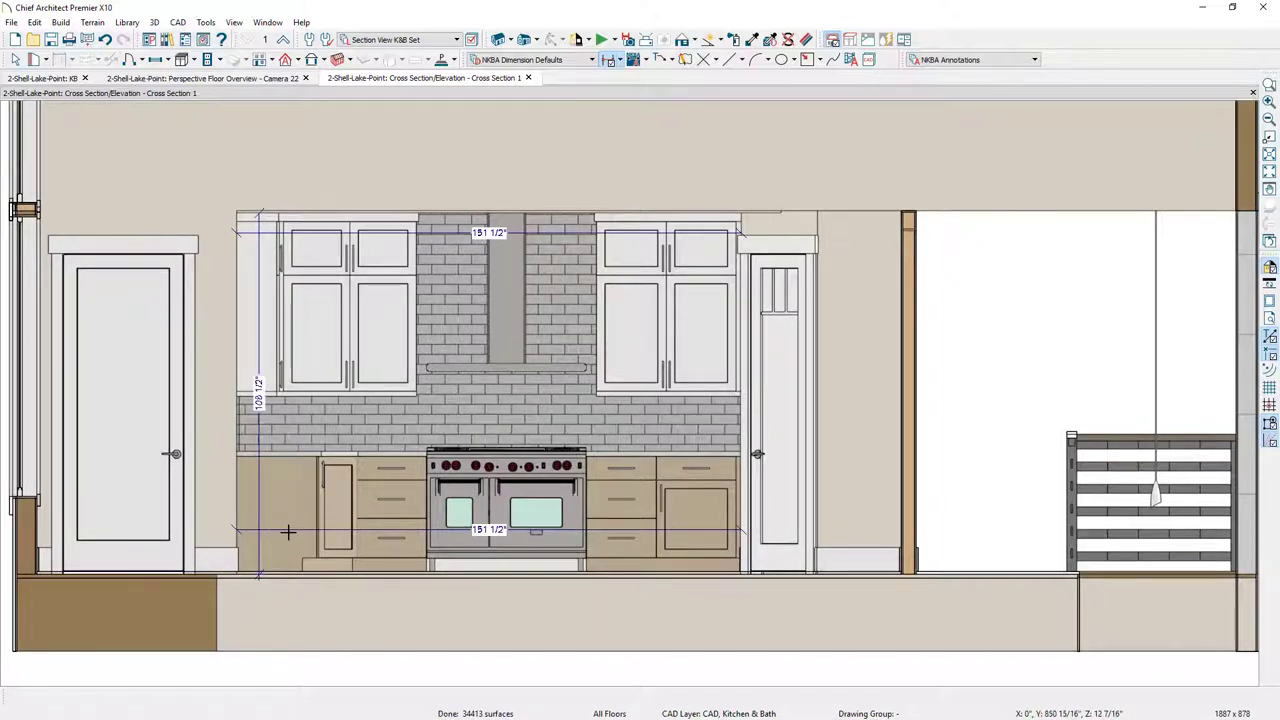
Move the three overall dimension lines clear of the cabinets and adjust the height dimension's lower extension at the floor.
click(288, 531)
drag(288, 536, 278, 641)
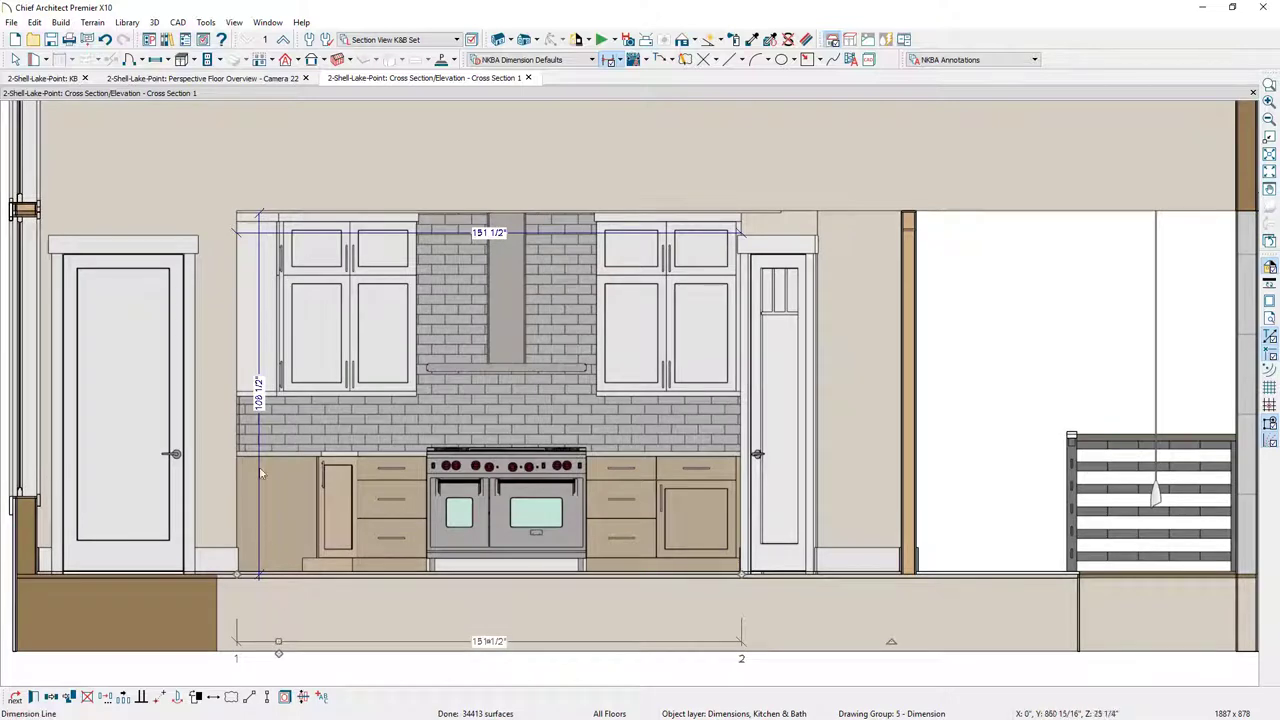
drag(260, 432, 206, 436)
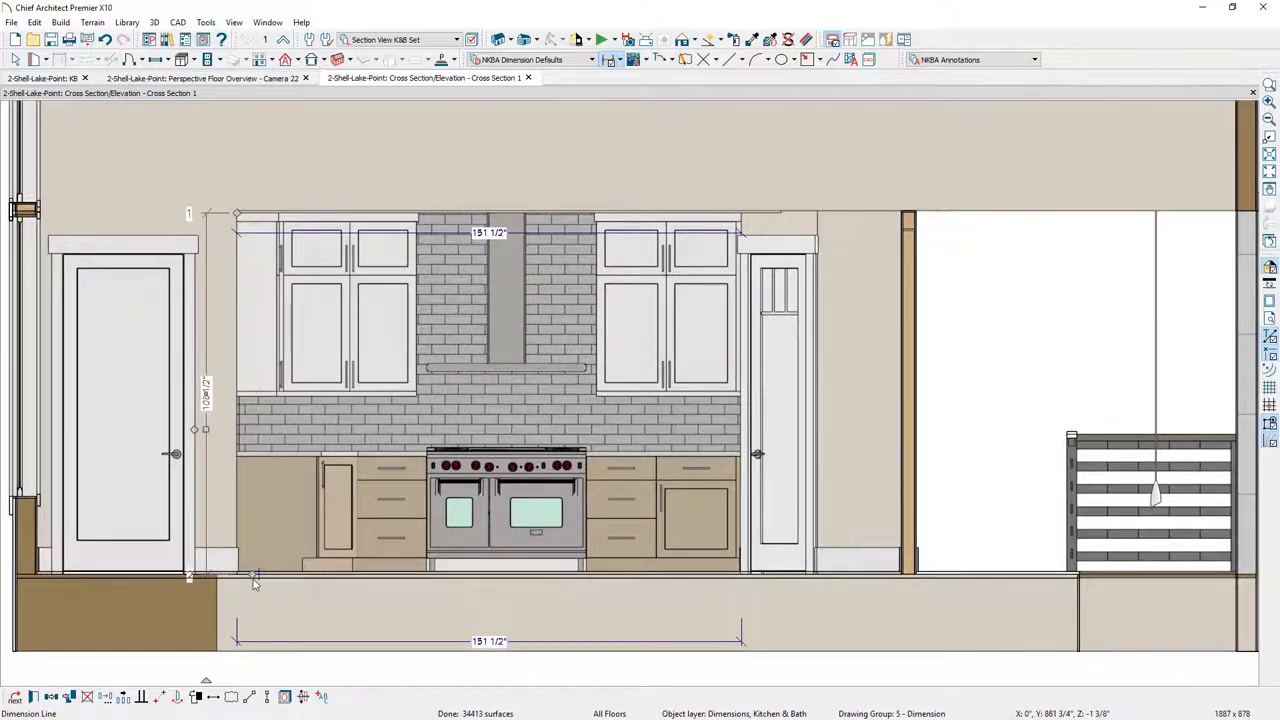
scroll(254, 575, up, 2)
drag(254, 575, 254, 567)
scroll(254, 567, down, 2)
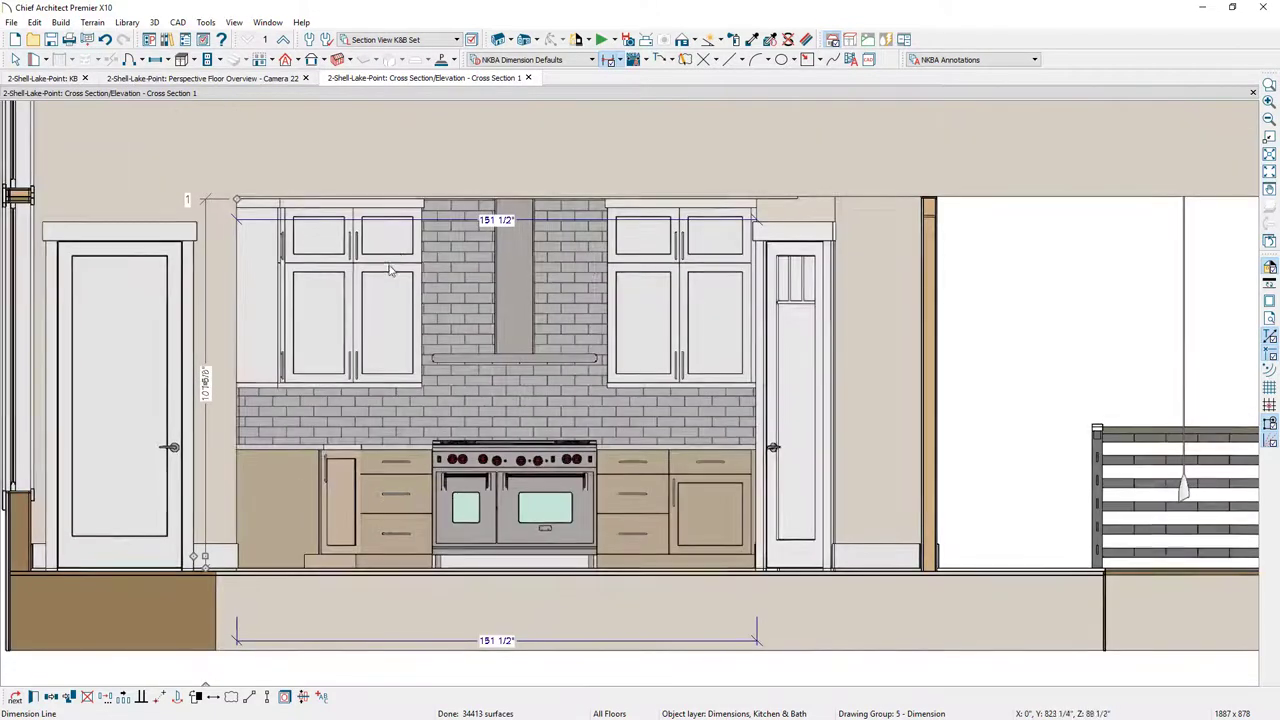
drag(455, 220, 460, 133)
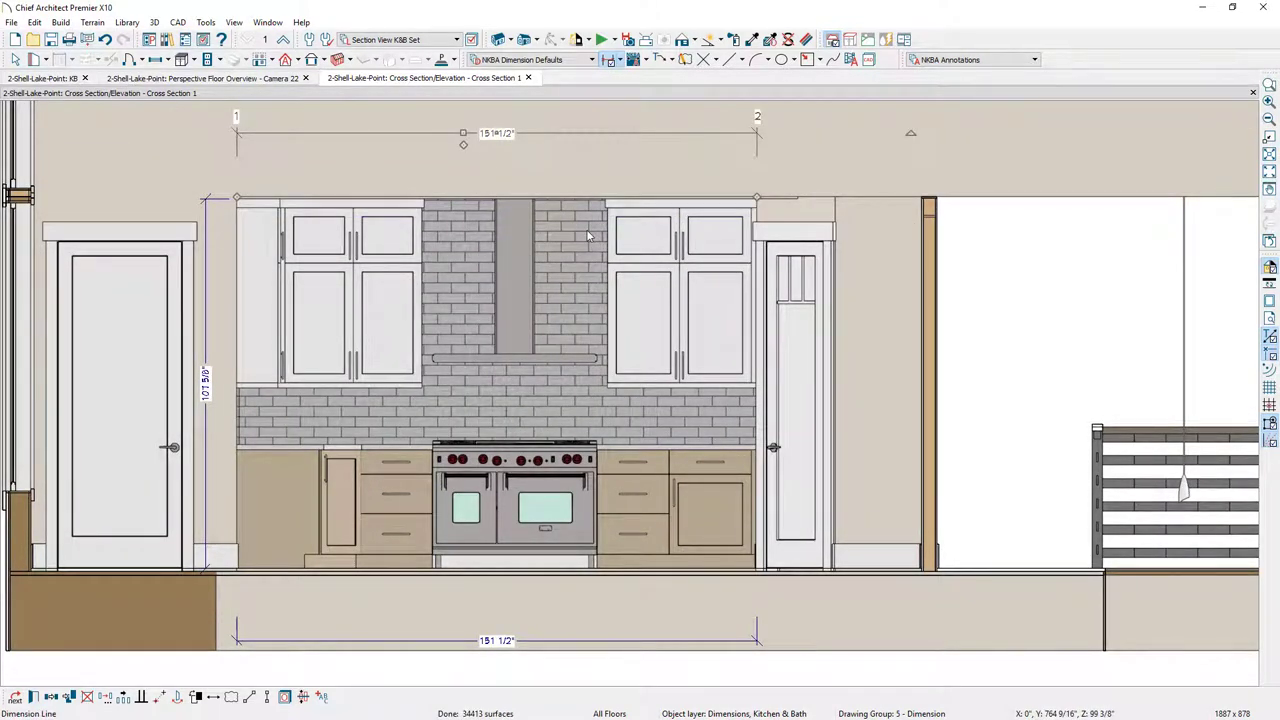
Prepare manual dimensioning with the NKBA 1E -- Cabinet Boxes defaults, turning off Casing for openings in their object location settings.
click(620, 60)
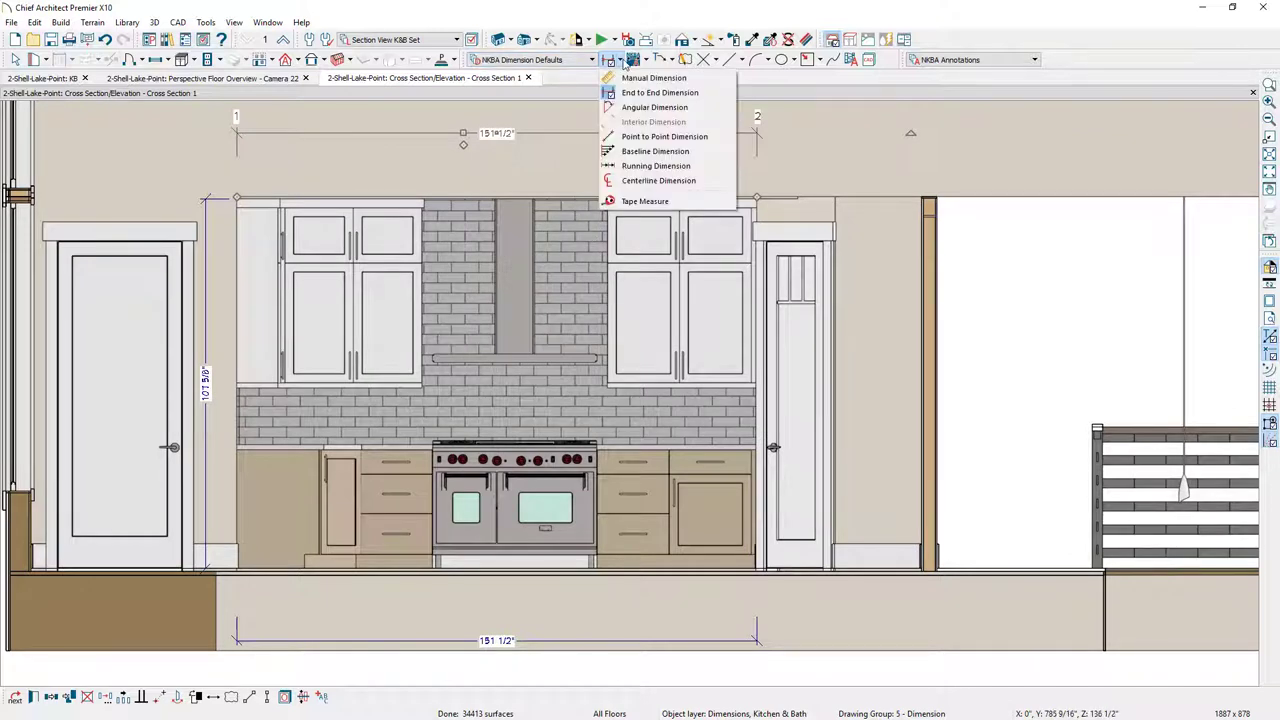
click(627, 79)
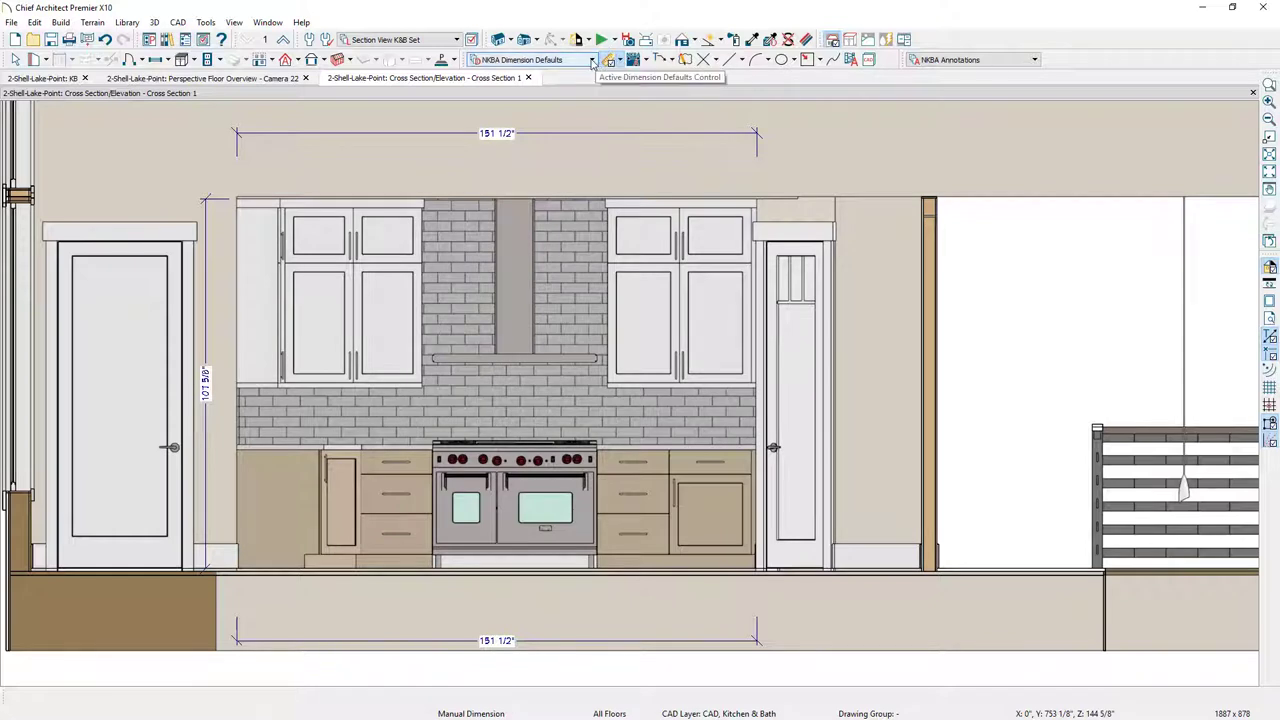
click(592, 60)
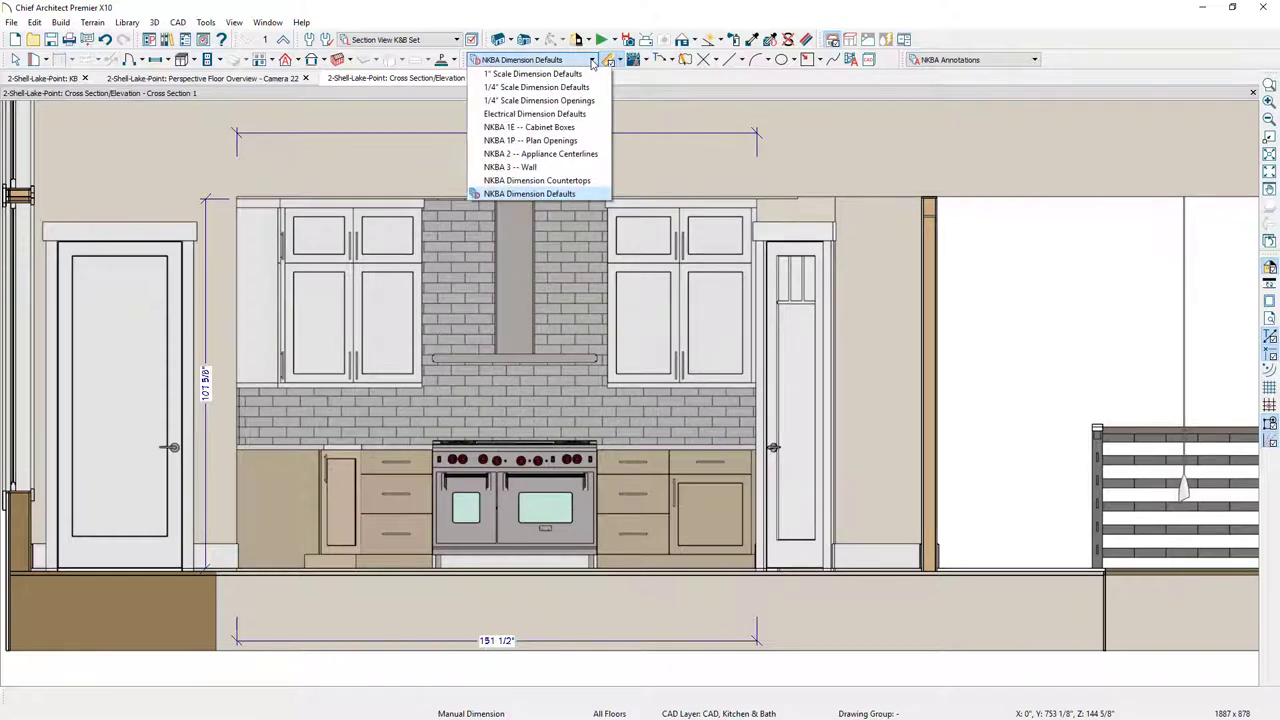
click(535, 127)
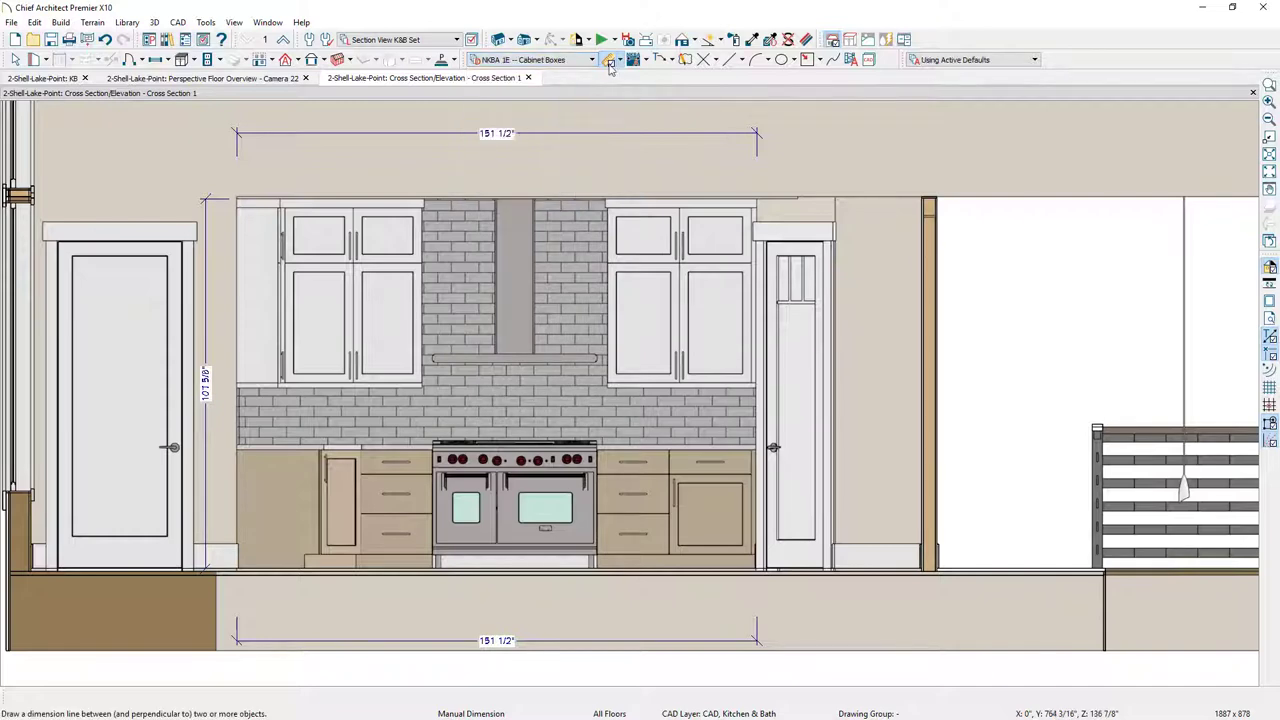
click(609, 61)
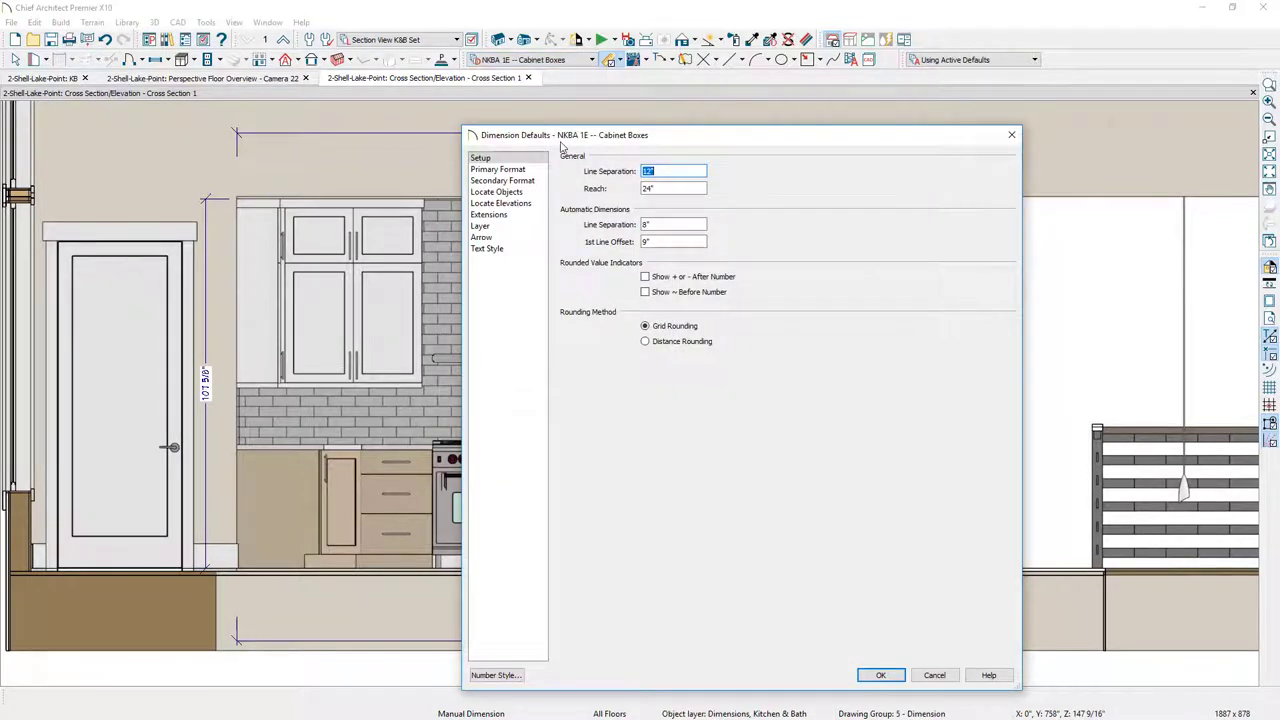
drag(565, 140, 757, 110)
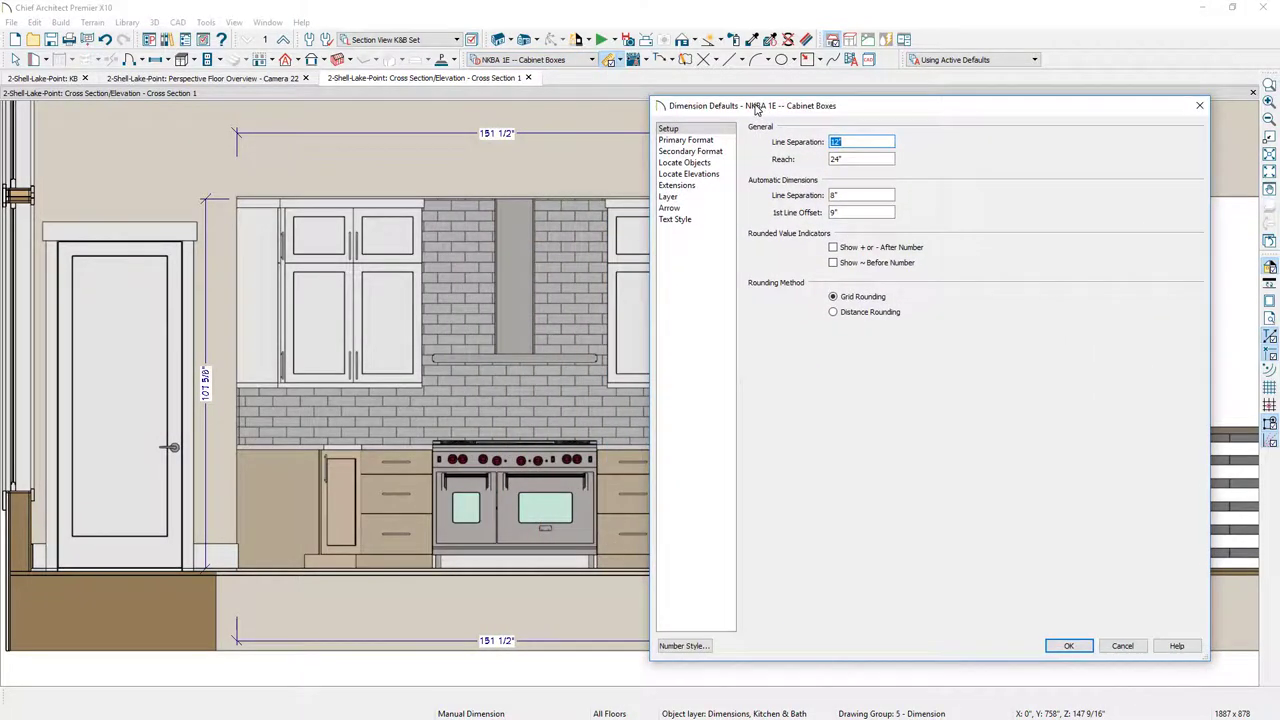
click(712, 164)
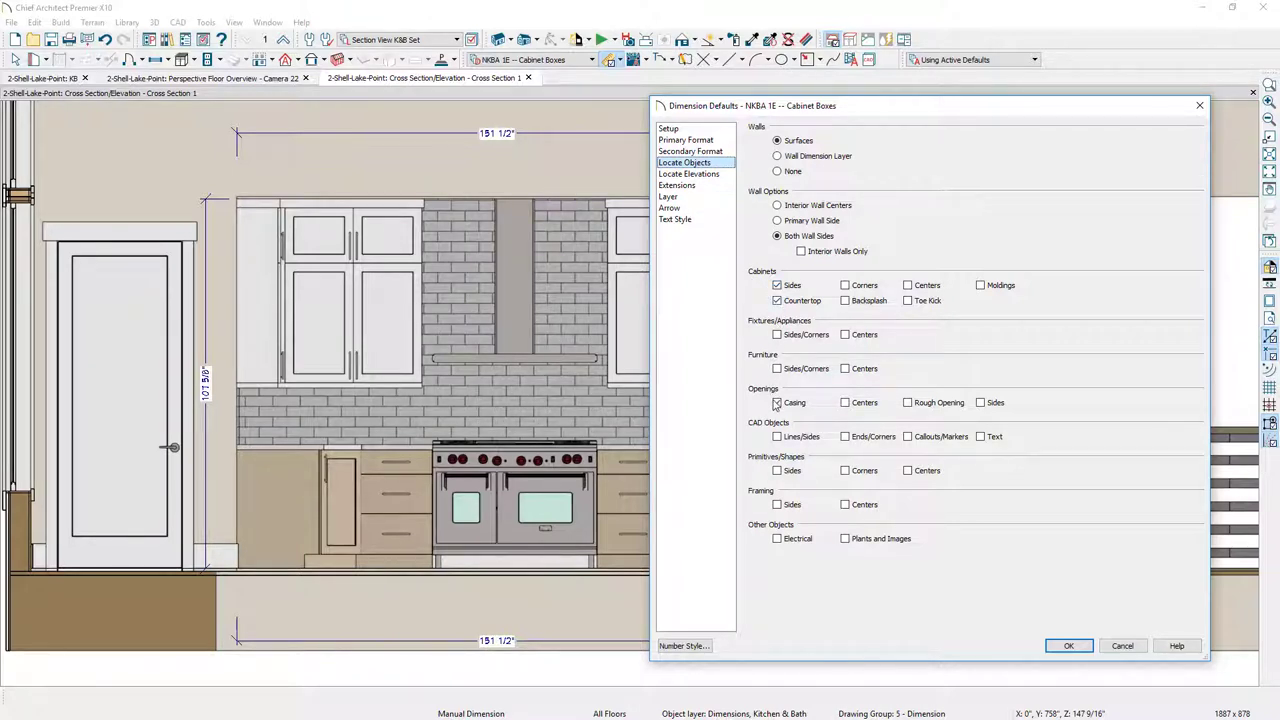
click(777, 404)
click(1068, 645)
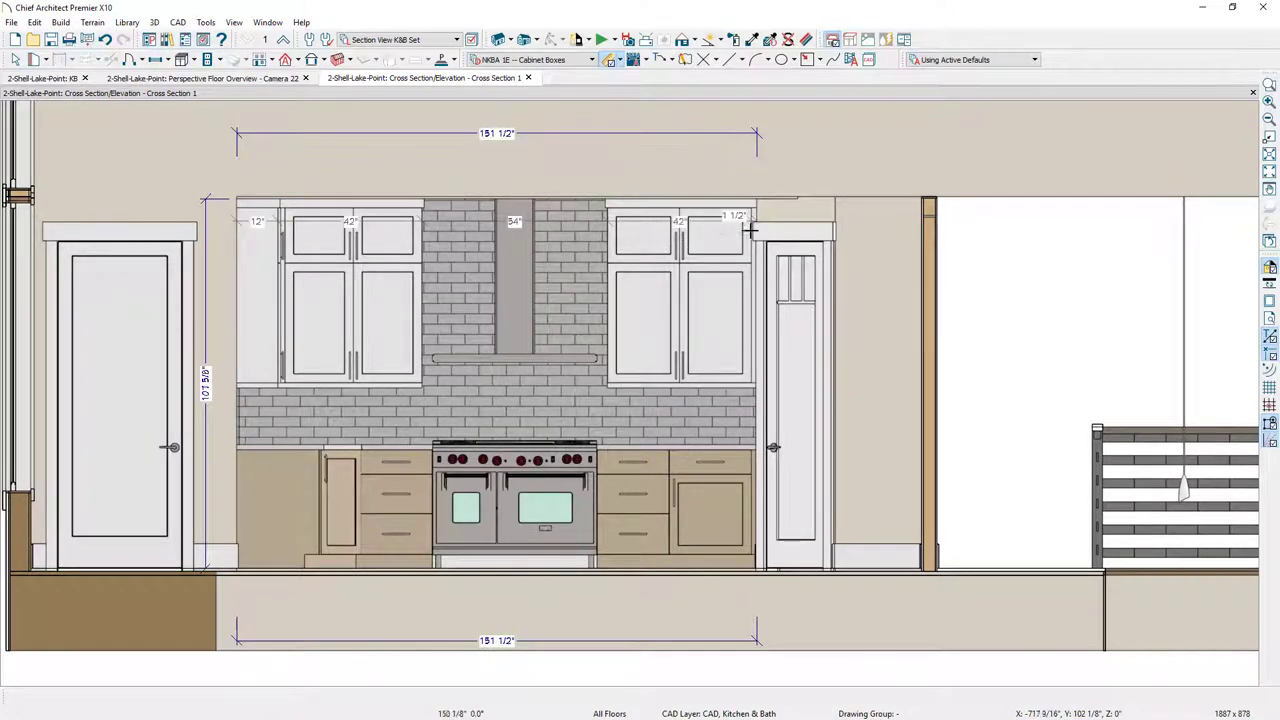
Dimension the wall cabinet widths beneath the upper overall dimension and the base cabinet widths just below the floor line.
drag(600, 218, 595, 163)
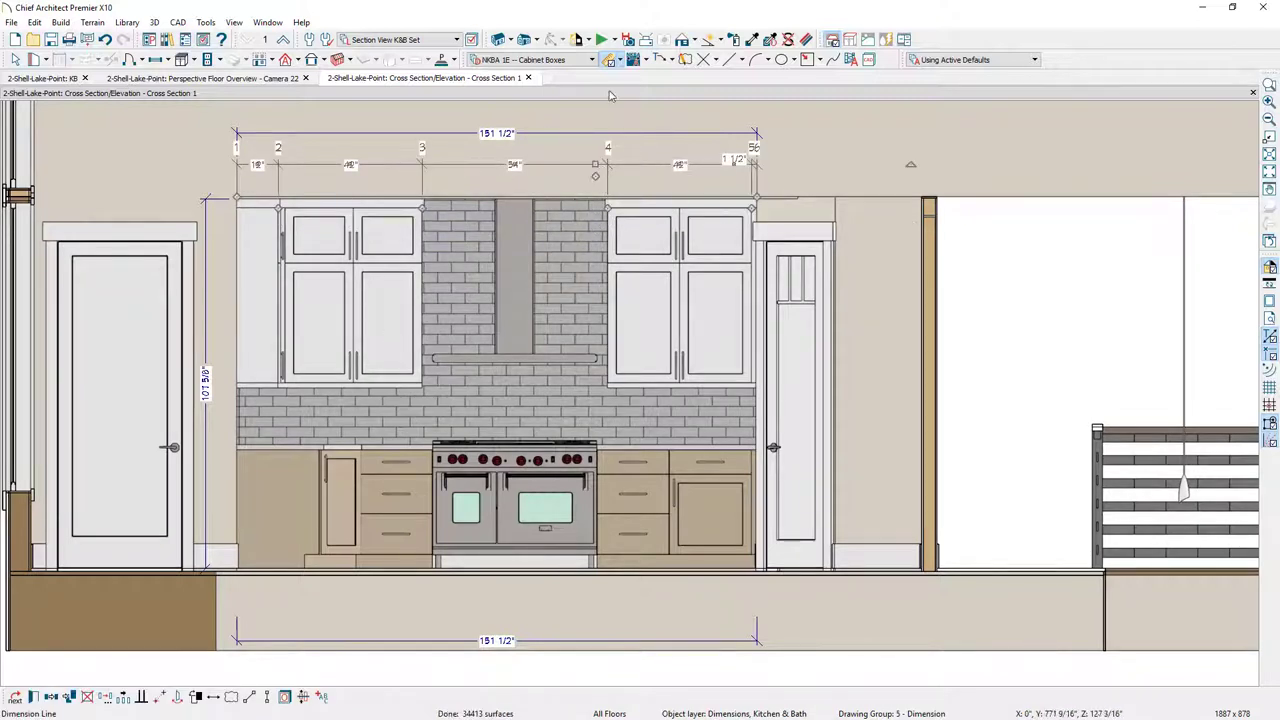
key(Escape)
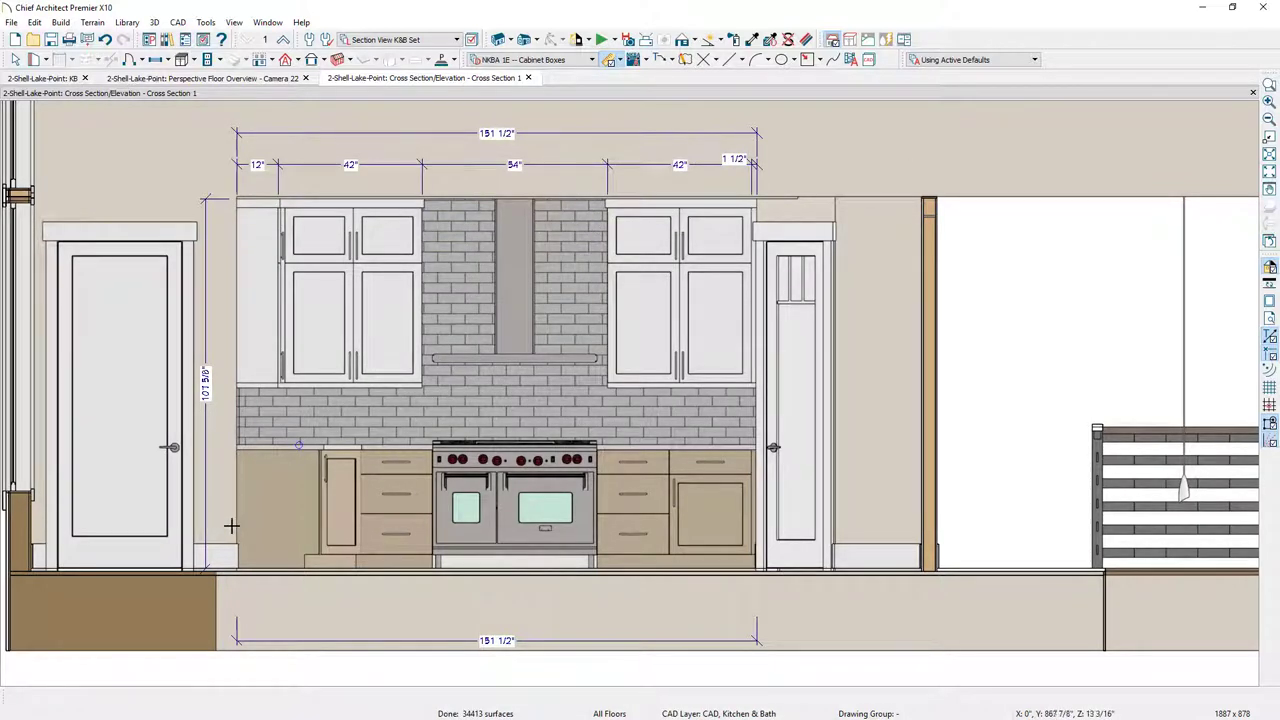
mouse_move(231, 525)
mouse_down()
mouse_move(745, 530)
mouse_move(732, 526)
mouse_move(724, 592)
mouse_up()
Dimension the vertical heights of the range wall's cabinets, backsplash and countertop, and move that dimension line between the cabinets and the overall height dimension.
click(617, 61)
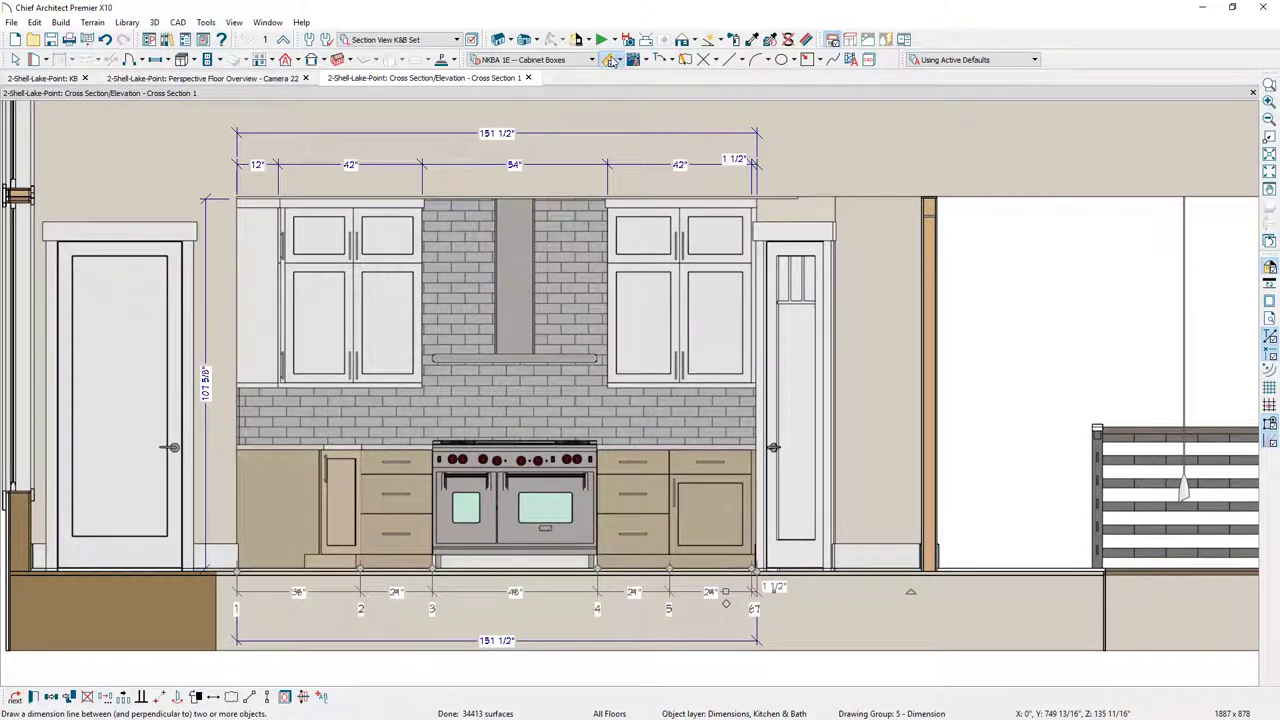
drag(255, 197, 249, 563)
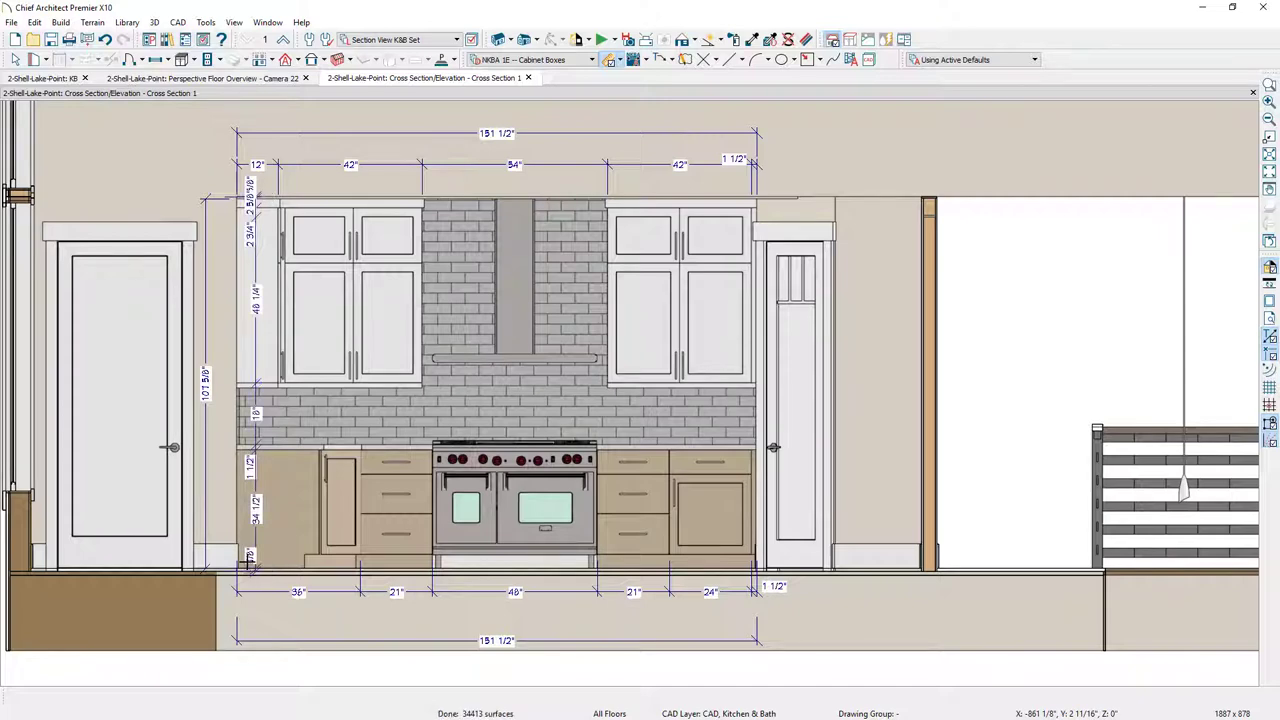
click(256, 508)
drag(256, 508, 210, 488)
Adjust the vertical dimension's extensions to include the molding under the wall cabinets, remove the extra marks near the ceiling, and reposition the 2 5/8" label.
scroll(206, 587, up, 3)
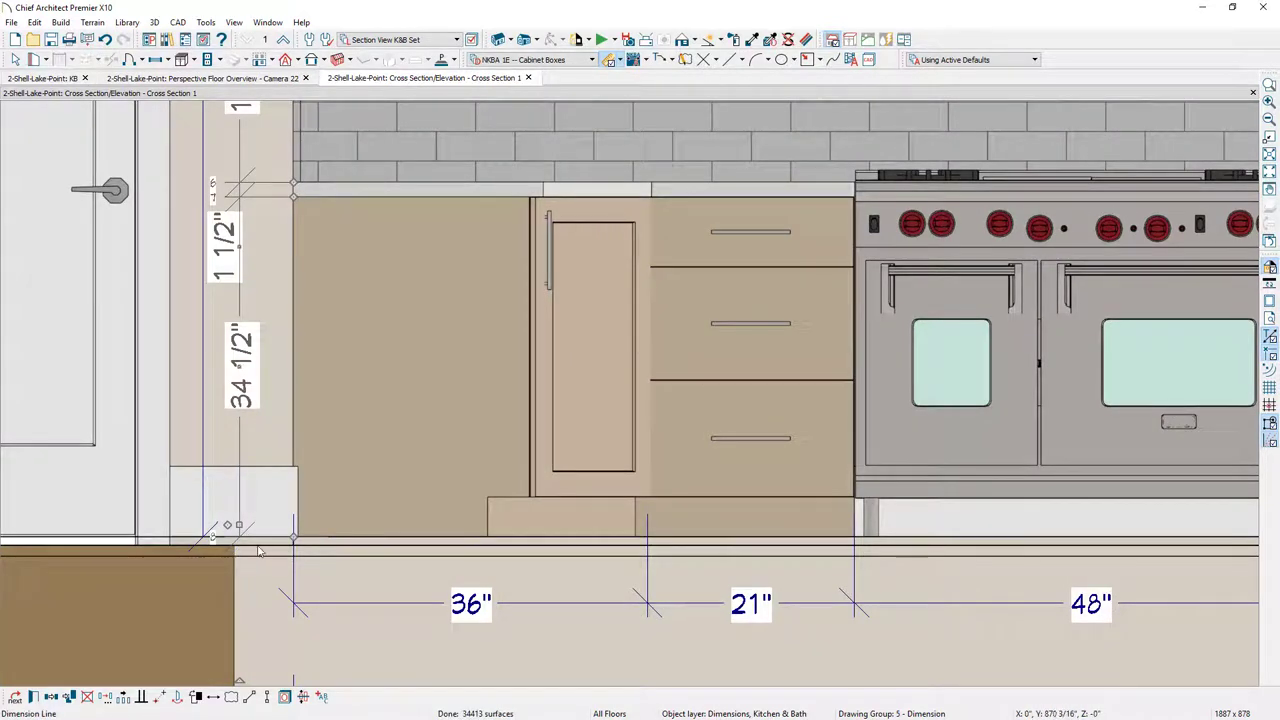
middle_drag(299, 222, 330, 459)
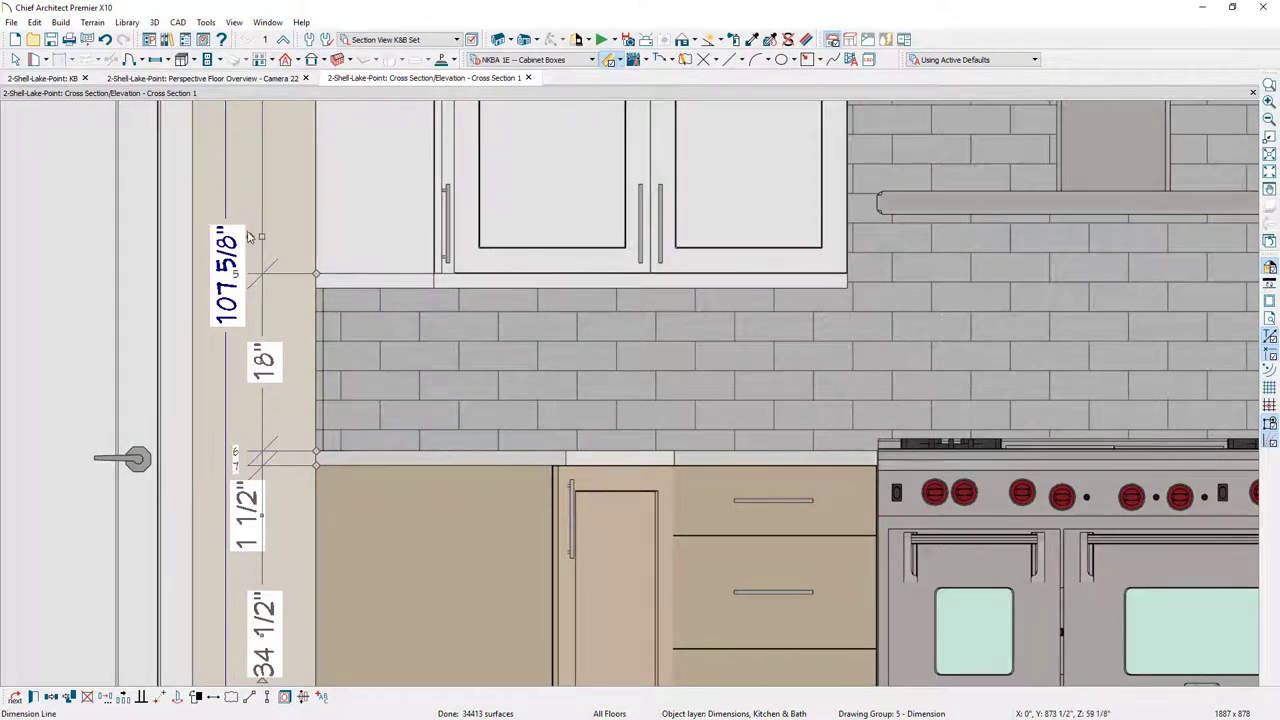
mouse_move(250, 236)
mouse_down()
mouse_move(312, 289)
mouse_move(333, 288)
mouse_up()
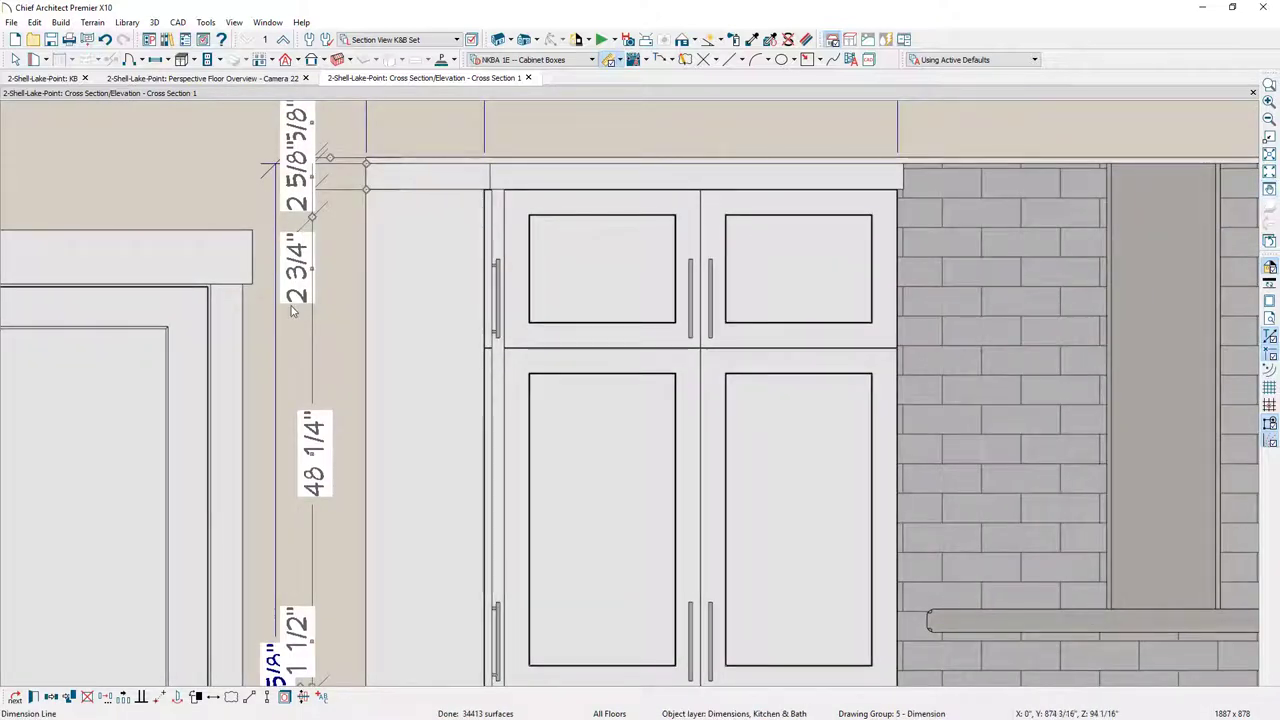
drag(328, 178, 337, 129)
scroll(339, 135, down, 2)
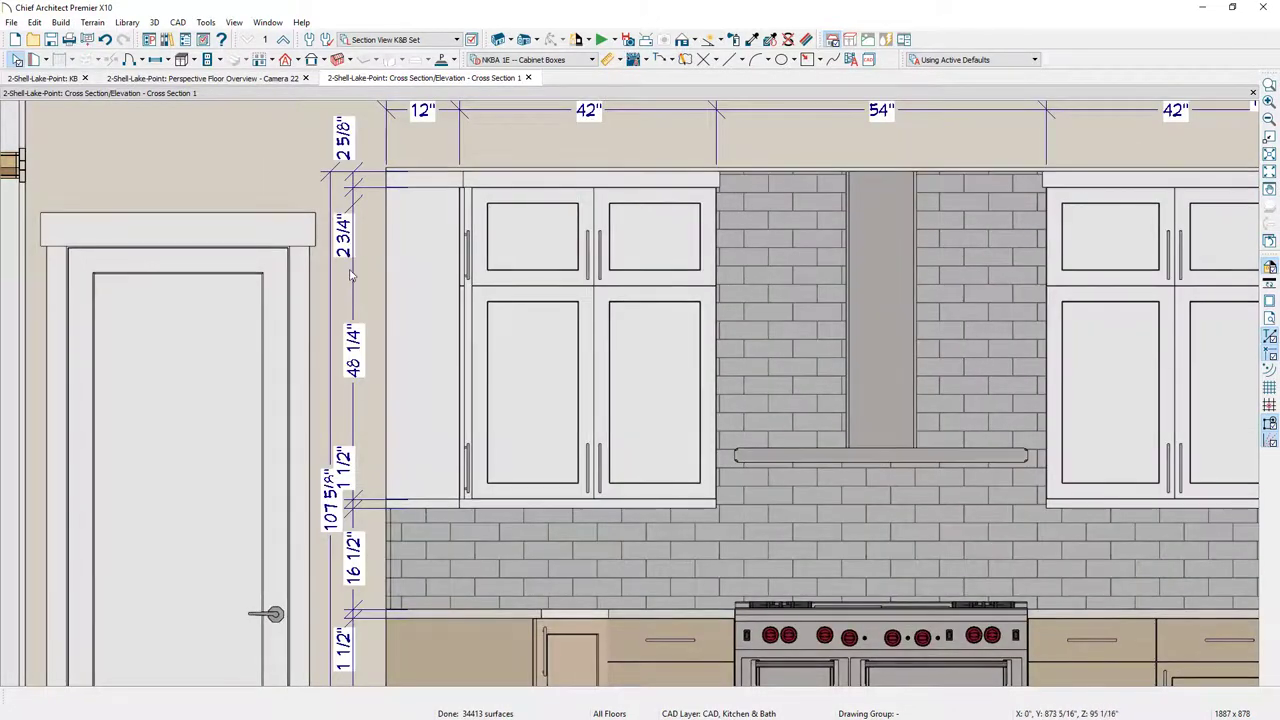
click(355, 280)
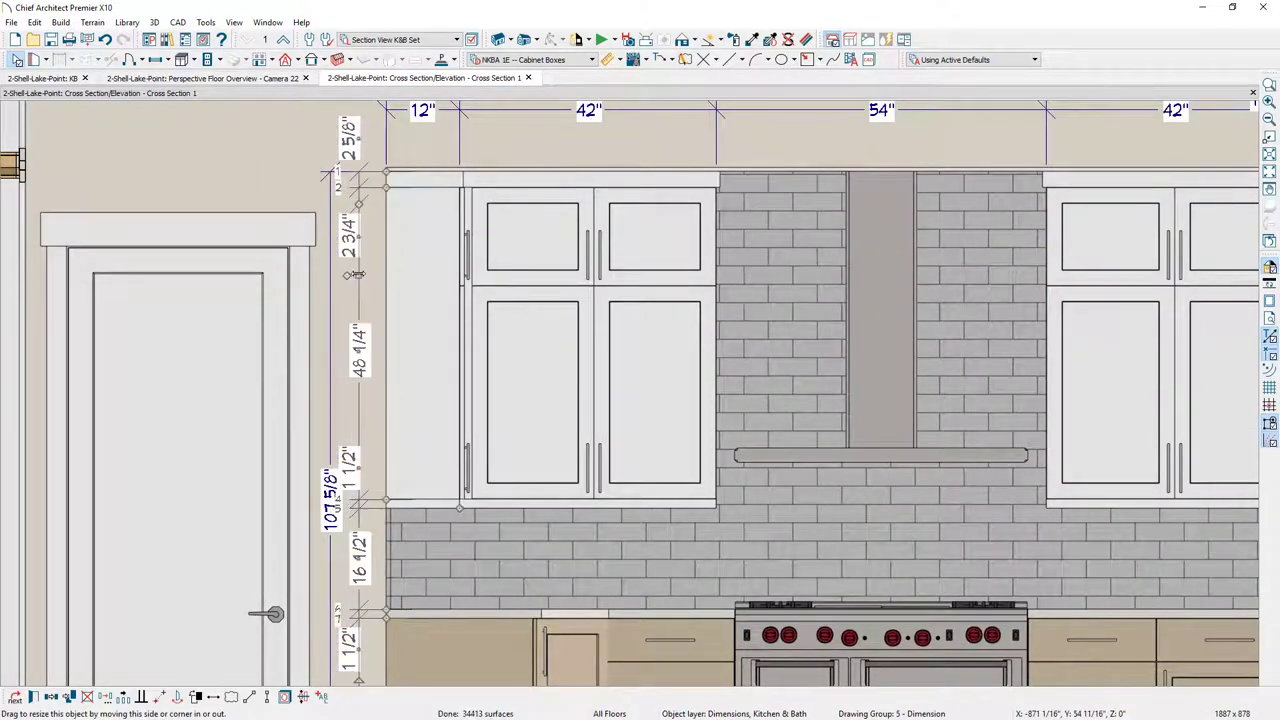
scroll(358, 213, up, 1)
drag(348, 136, 340, 190)
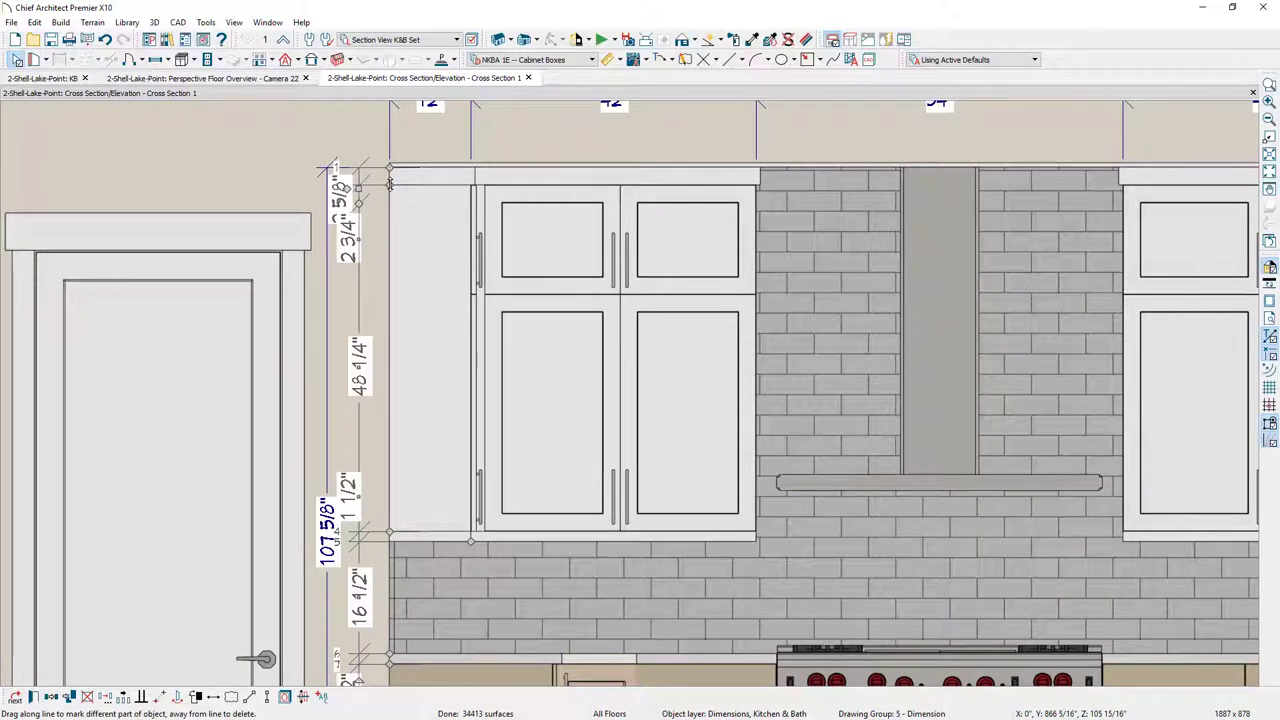
mouse_move(382, 198)
mouse_down()
mouse_move(358, 240)
mouse_move(326, 195)
mouse_move(338, 201)
mouse_up()
Move the overall height dimension line farther from the cabinets and shift the countertop thickness label off its dimension line.
middle_drag(450, 550, 500, 265)
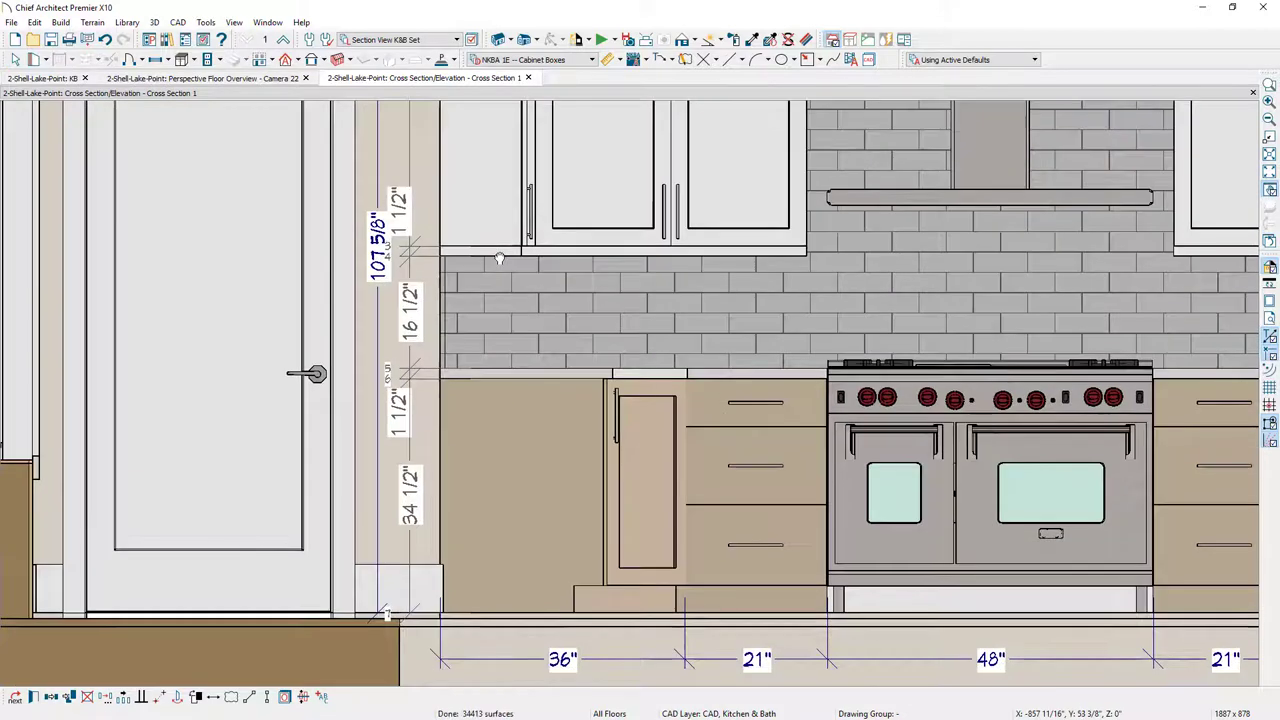
click(380, 188)
drag(380, 188, 357, 179)
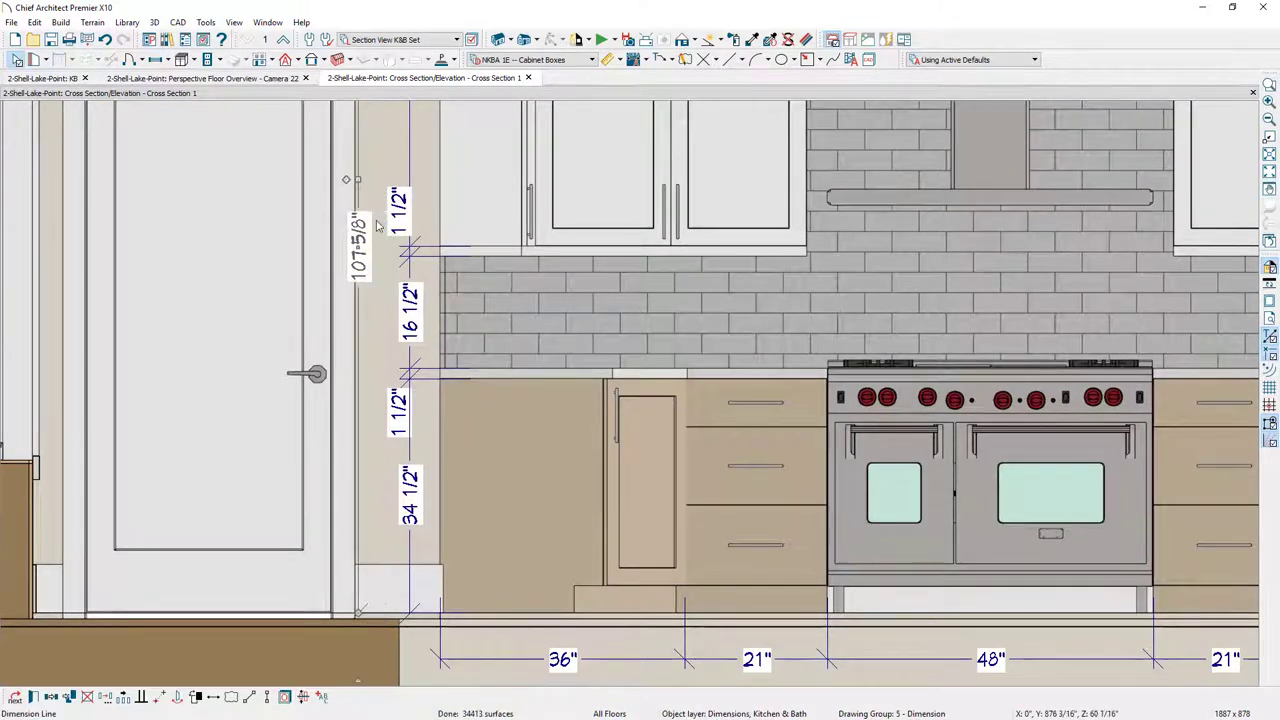
click(407, 418)
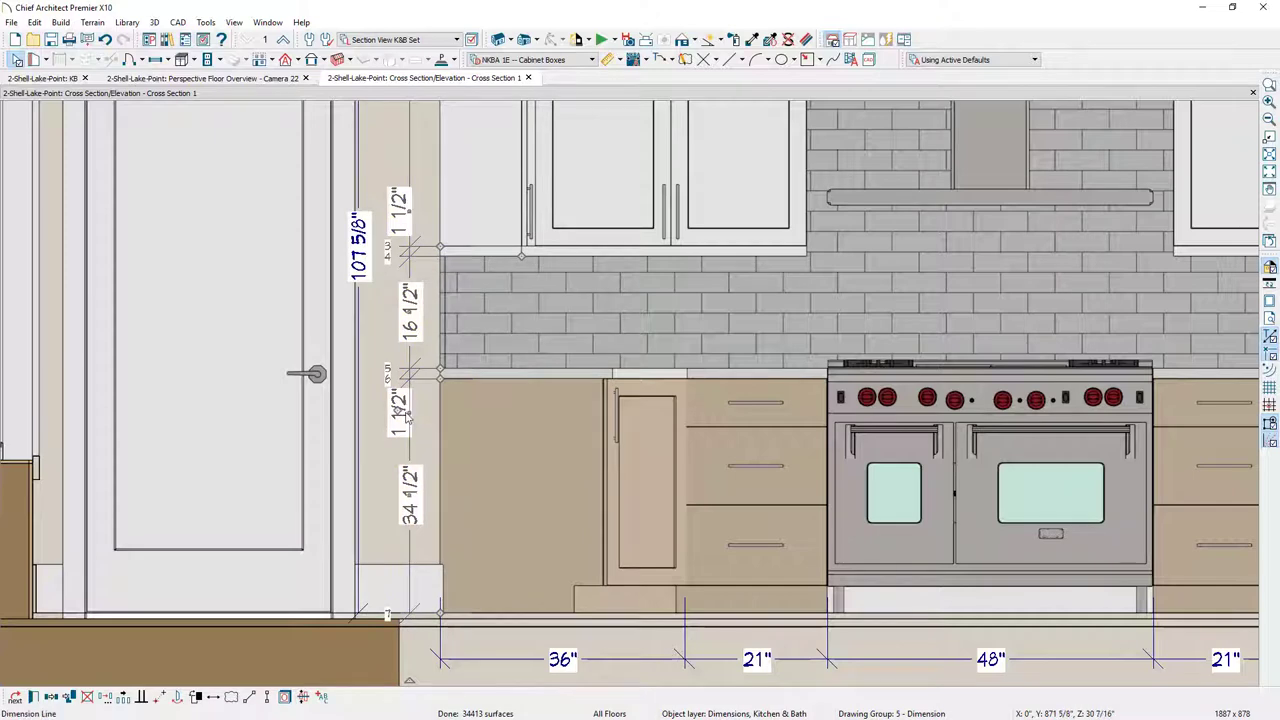
drag(407, 415, 380, 366)
key(F6)
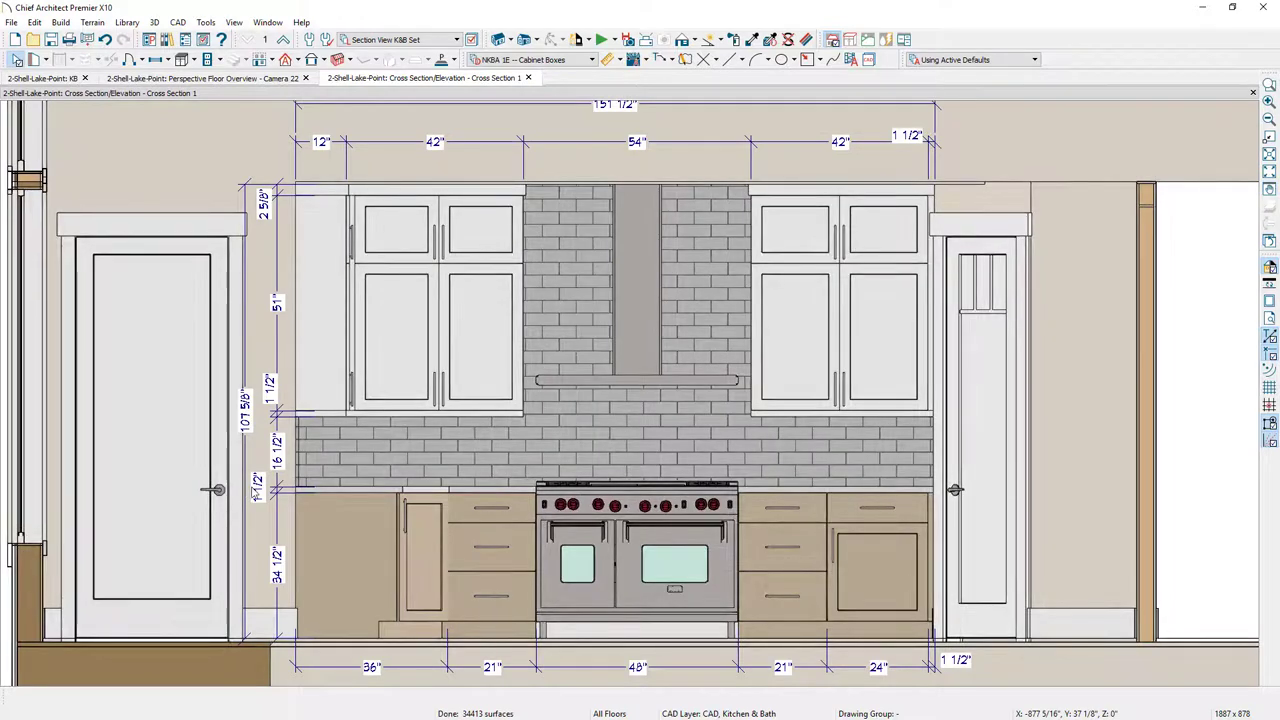
Prepare centerline dimensioning with the NKBA 2 -- Appliance Centerlines defaults, checking in their object location settings that appliances are located by Centers.
click(621, 61)
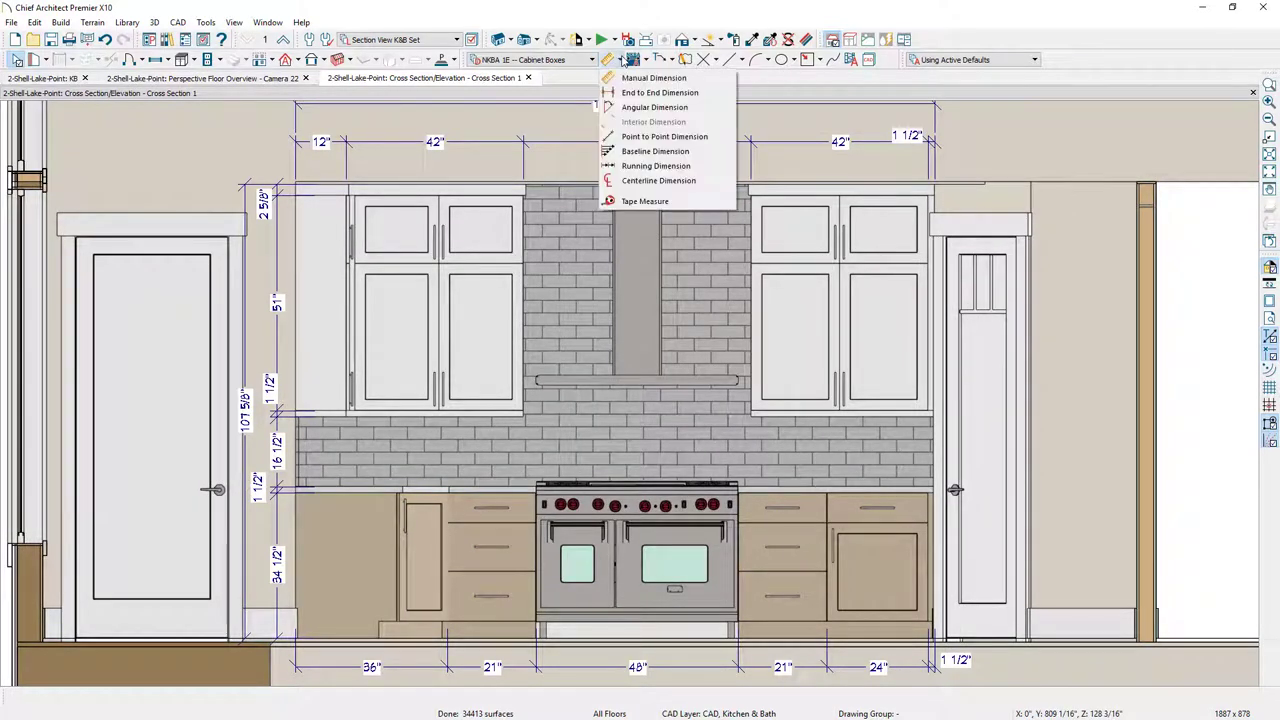
click(645, 201)
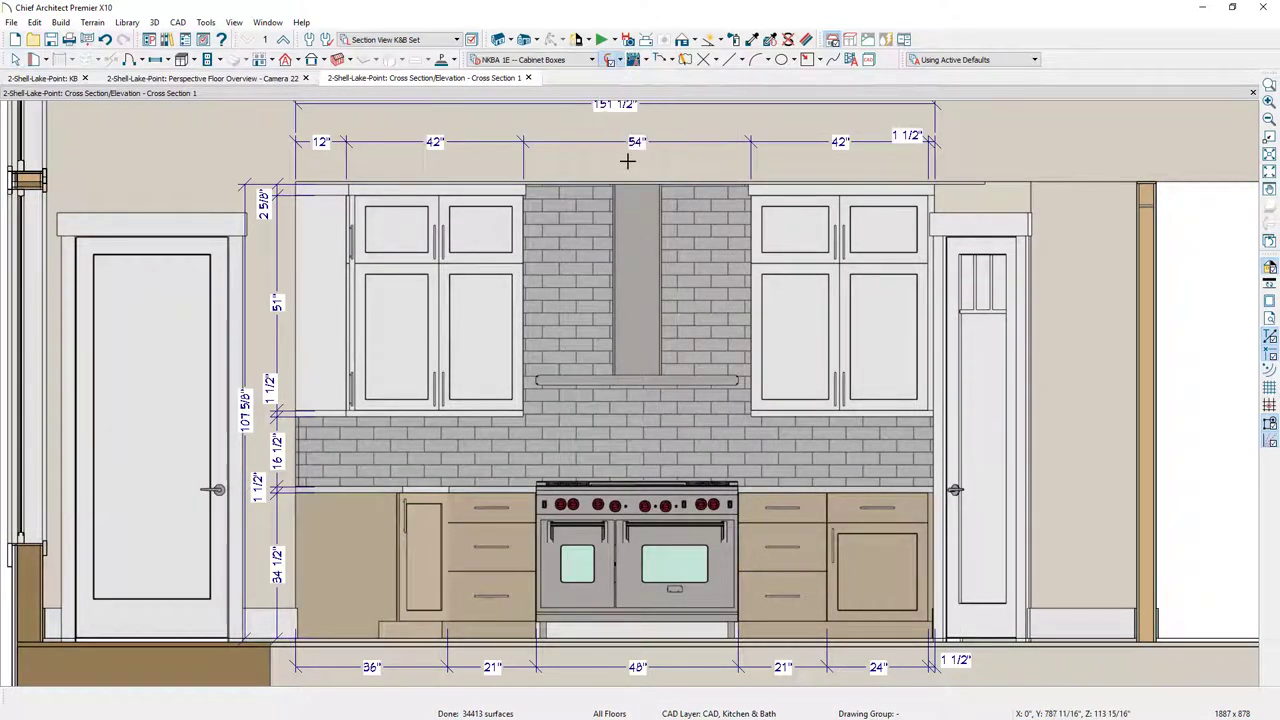
click(590, 60)
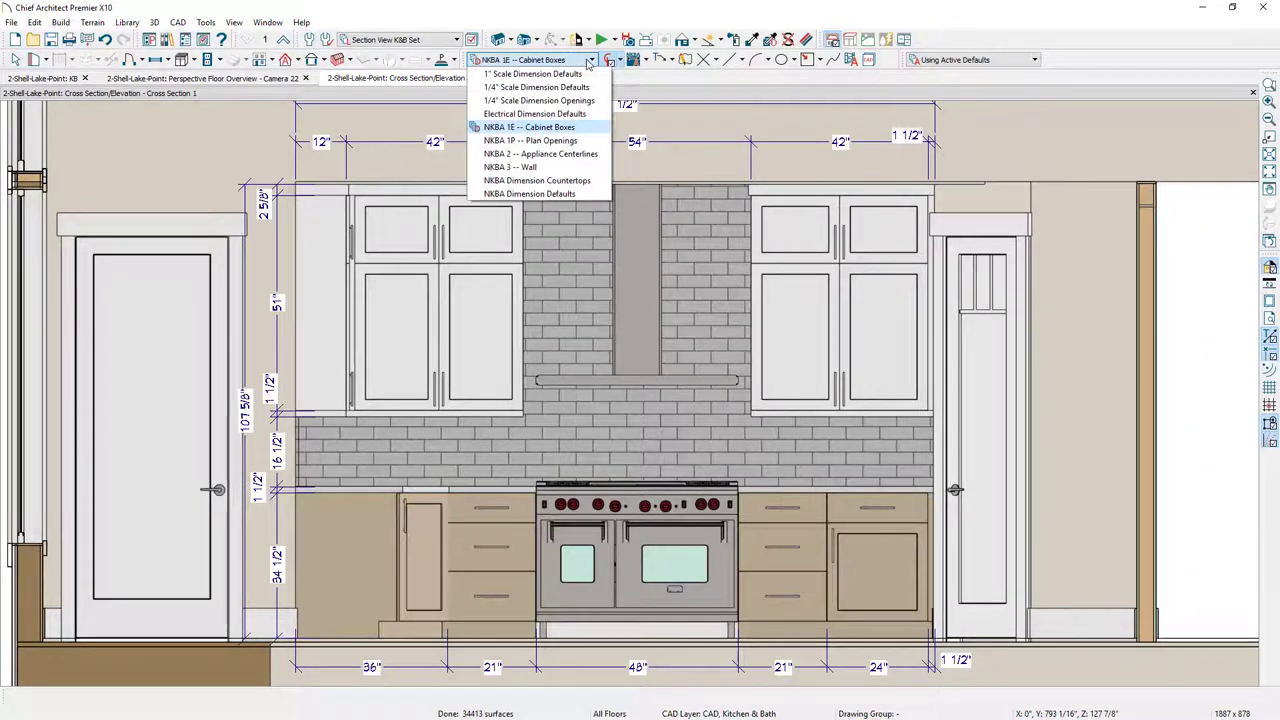
click(575, 155)
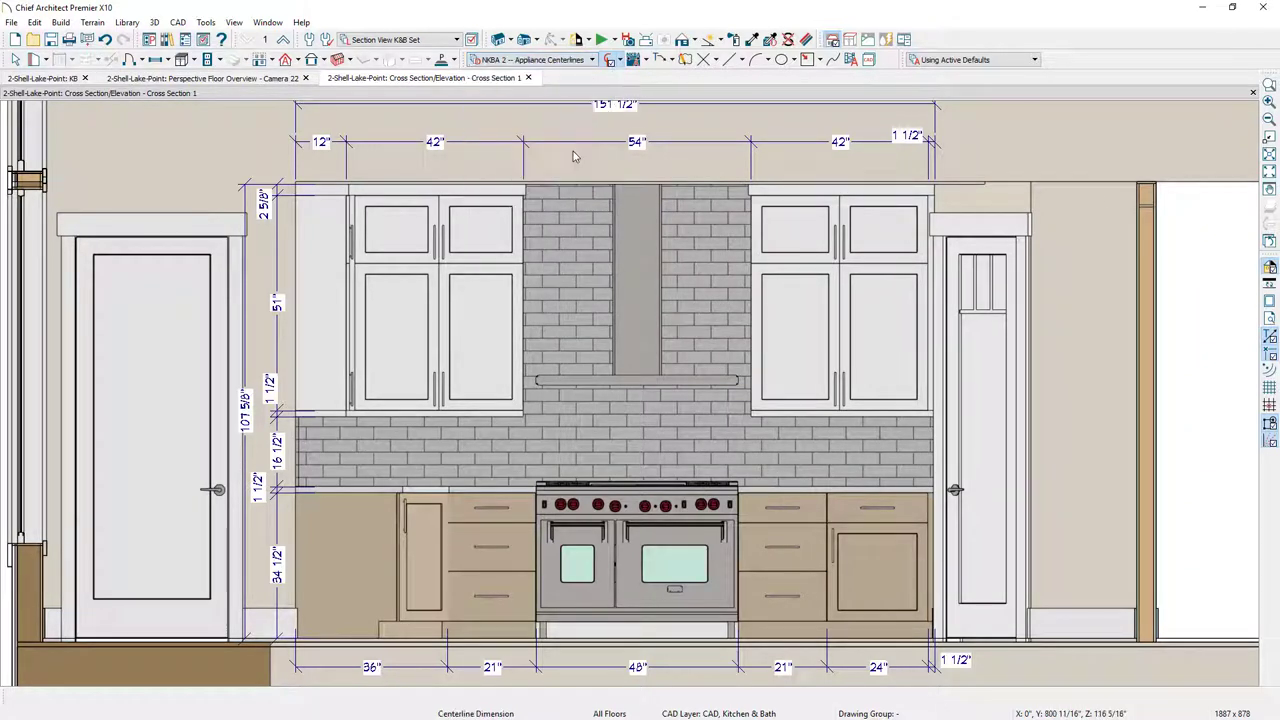
double_click(608, 62)
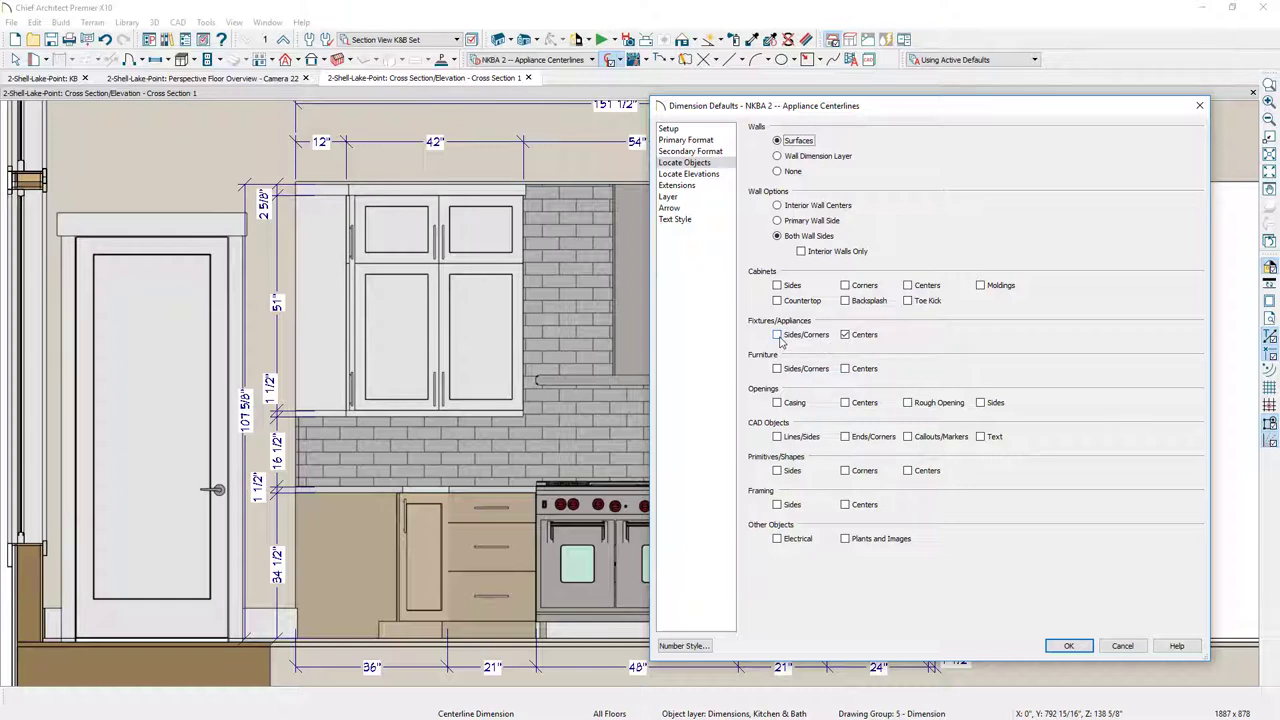
click(1066, 646)
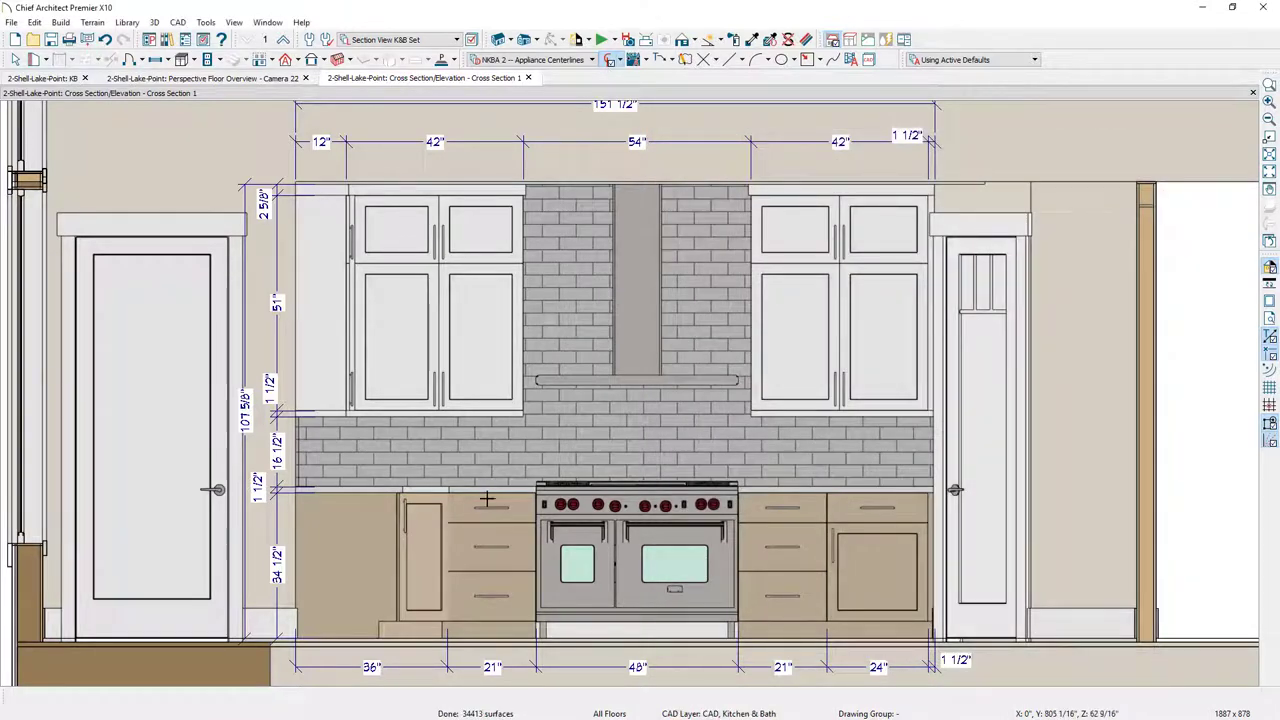
Dimension the range's centerline across the base cabinets, place the line between the two lower dimensions, and extend its center marker up into the range.
drag(310, 568, 935, 680)
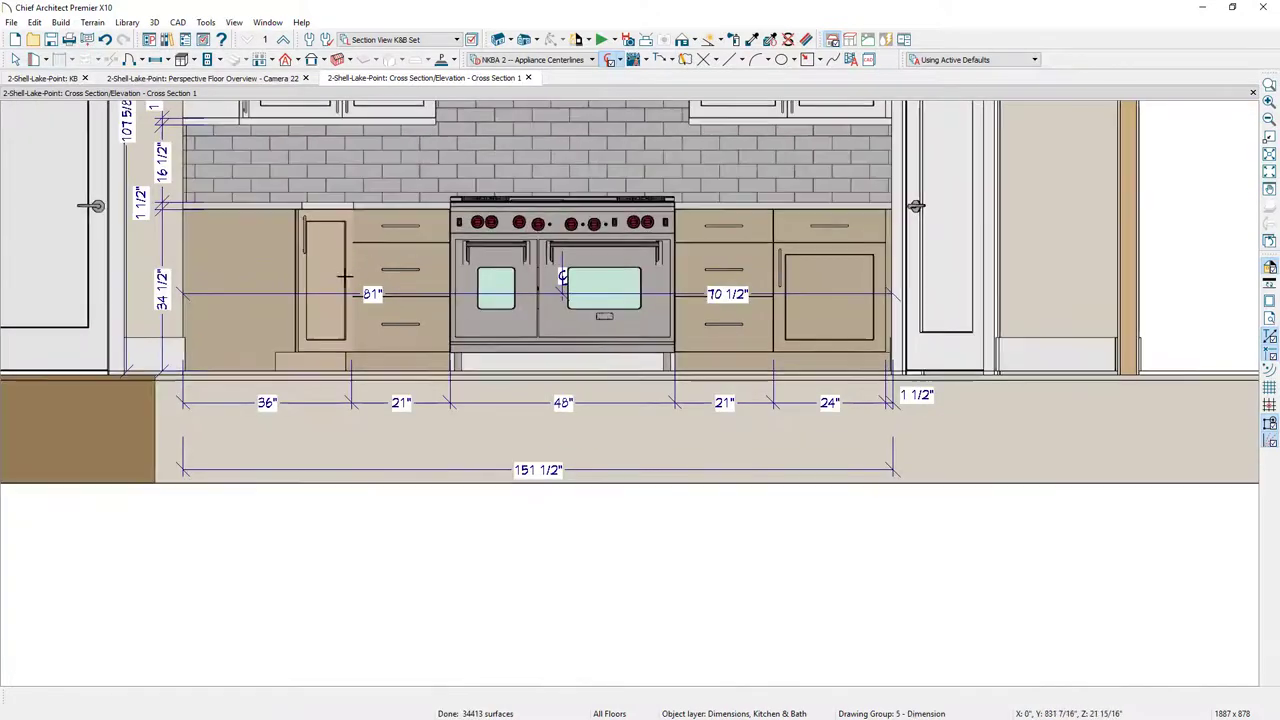
click(416, 294)
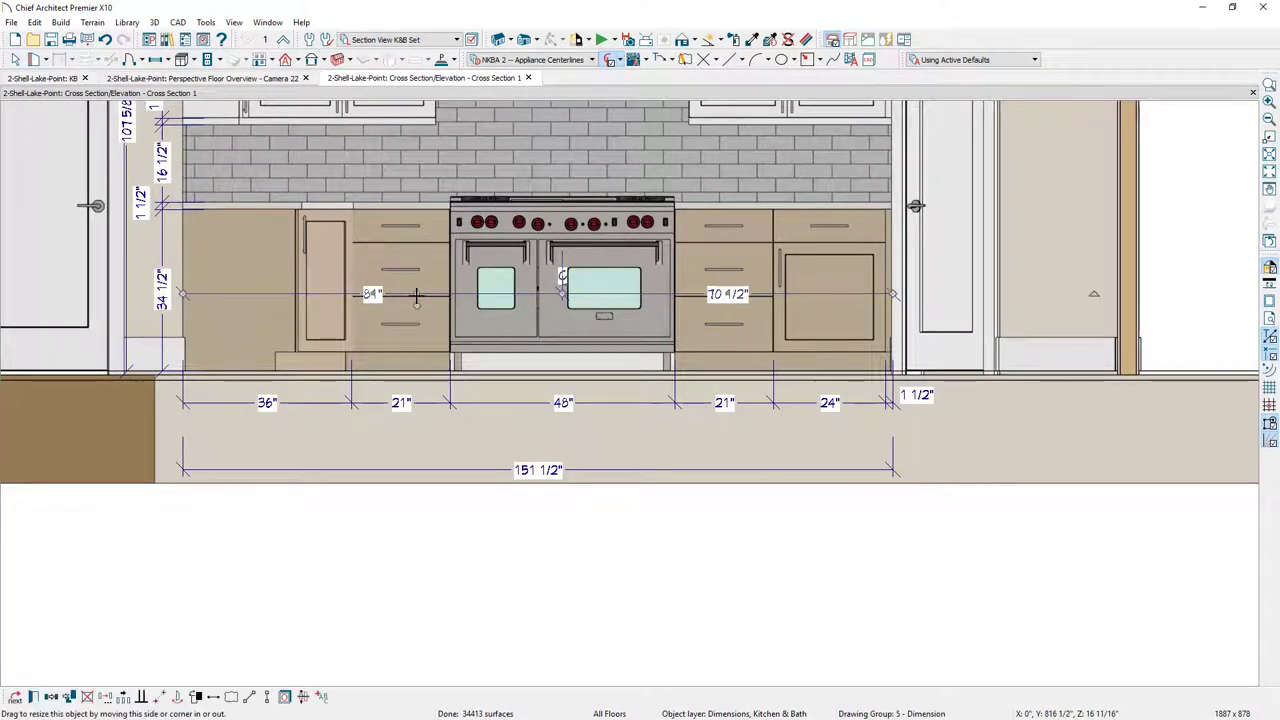
drag(416, 294, 411, 434)
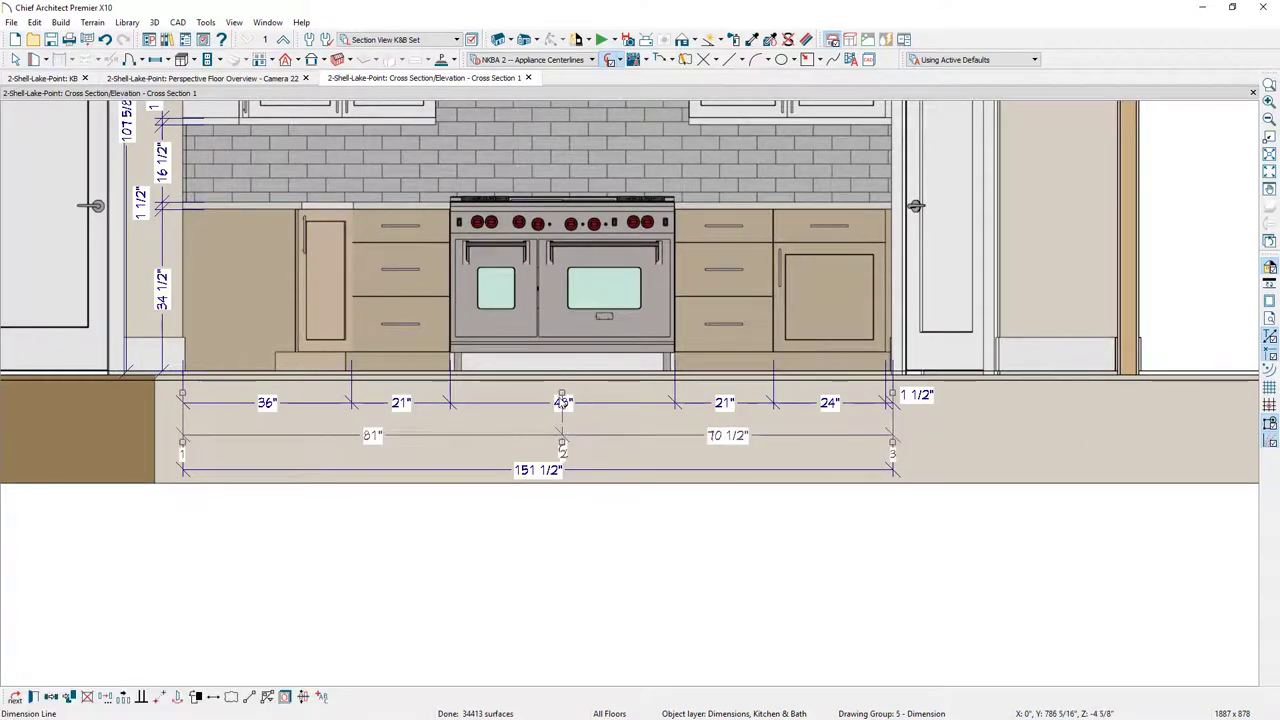
click(562, 432)
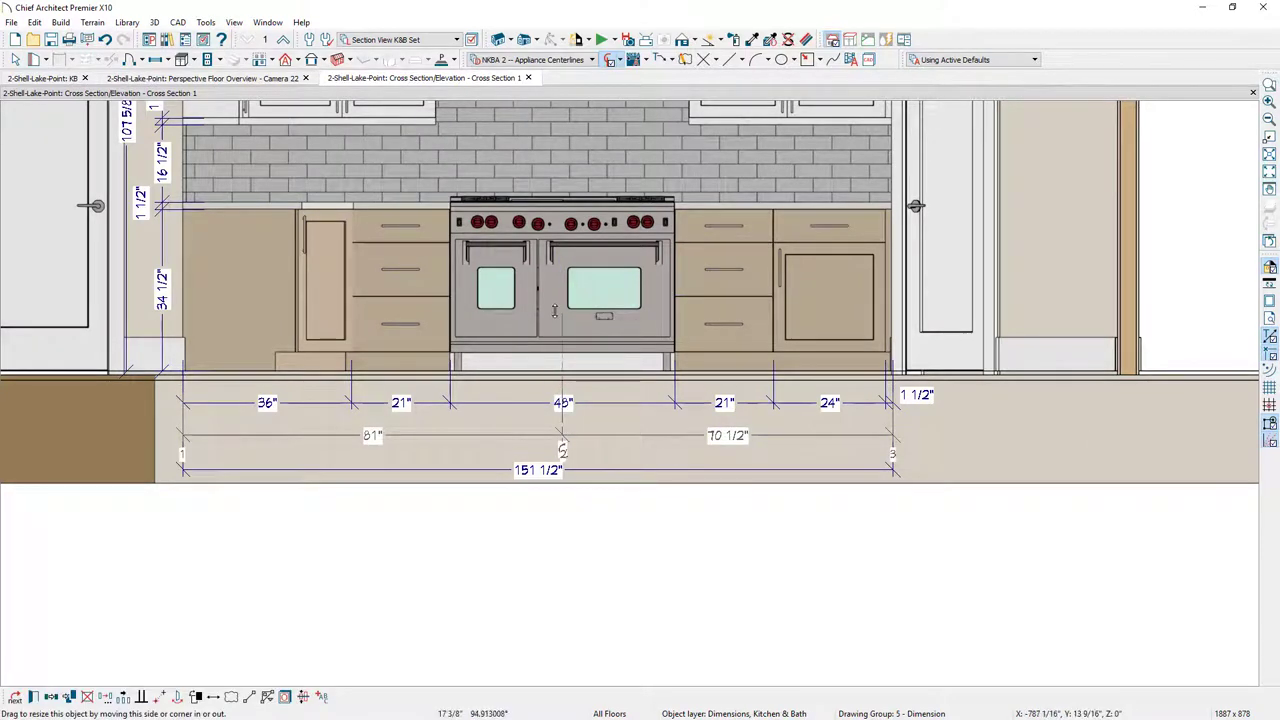
click(543, 370)
scroll(535, 369, down, 3)
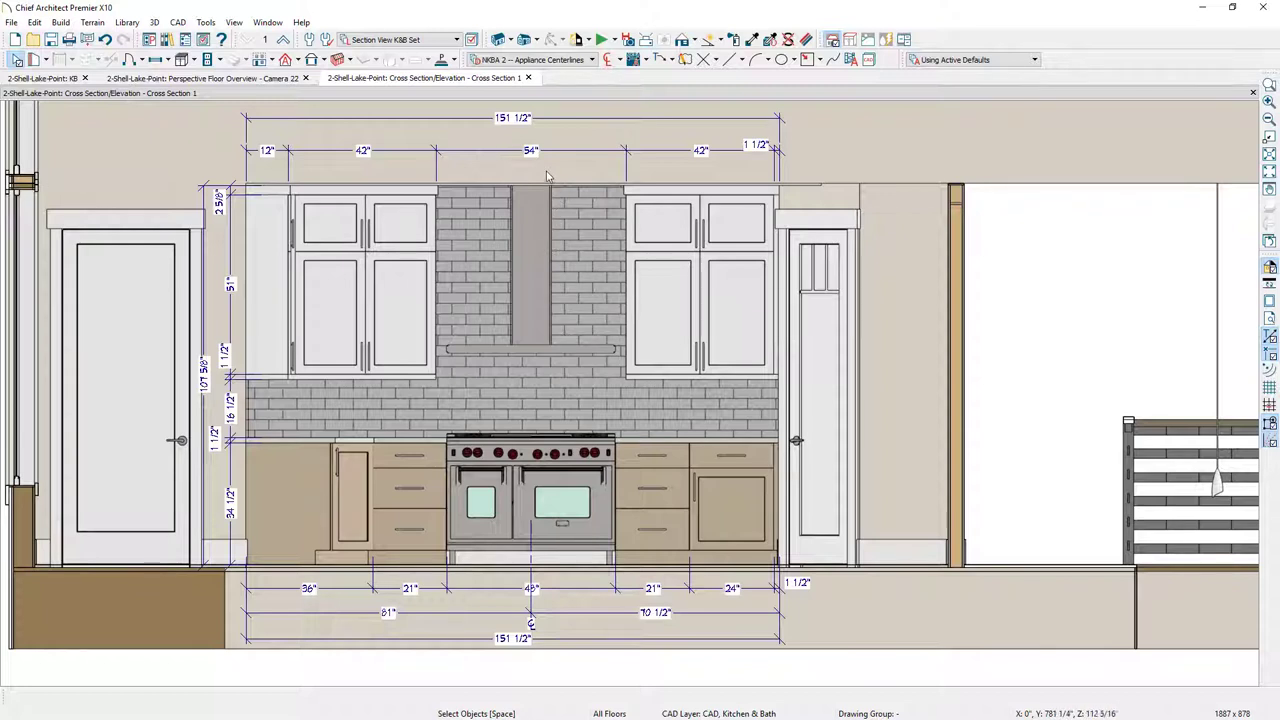
Place the Glass Indicator CAD block from the 2018-Tradeshow-Favorites library on upper doors of both wall cabinets and on the pantry door.
click(167, 40)
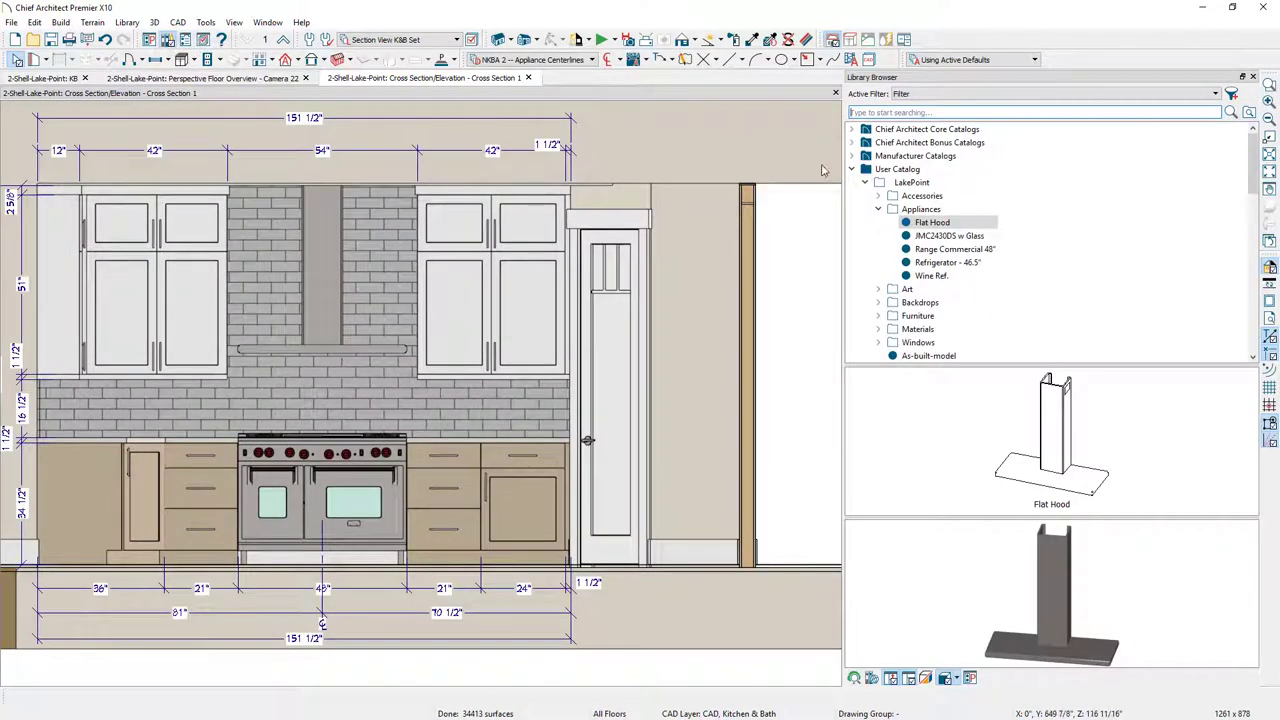
scroll(983, 320, down, 1)
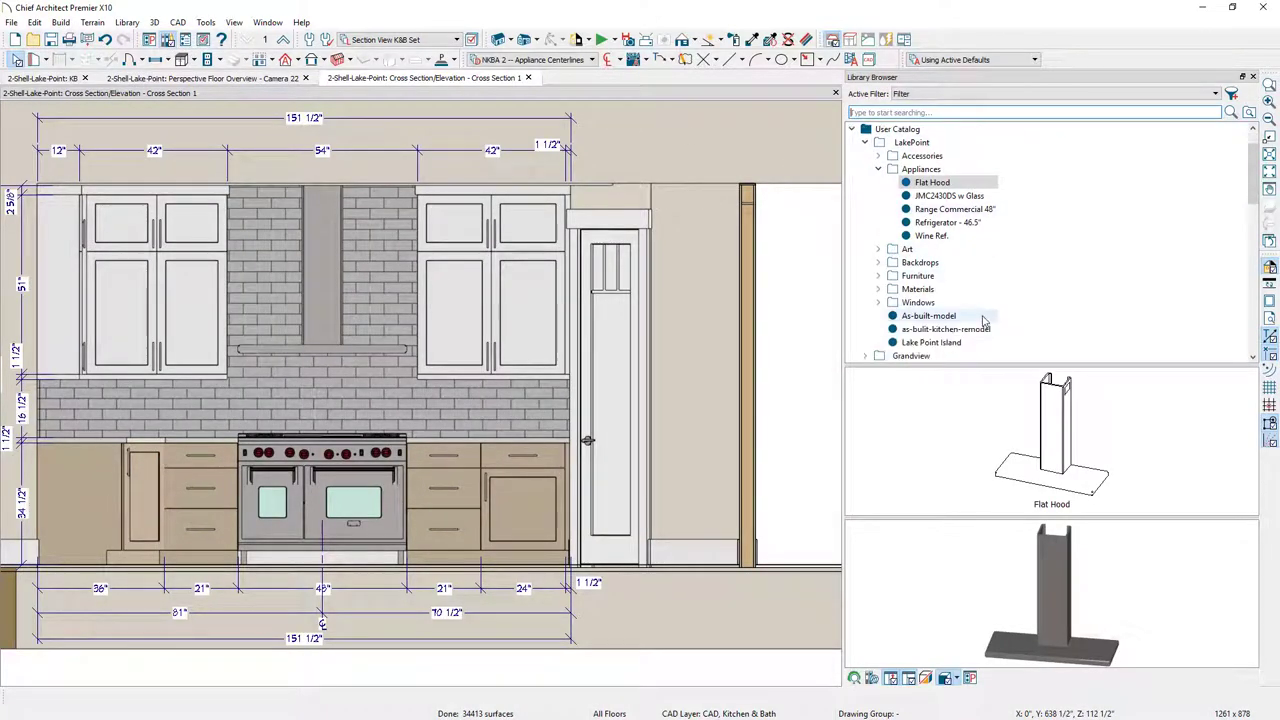
scroll(983, 320, down, 4)
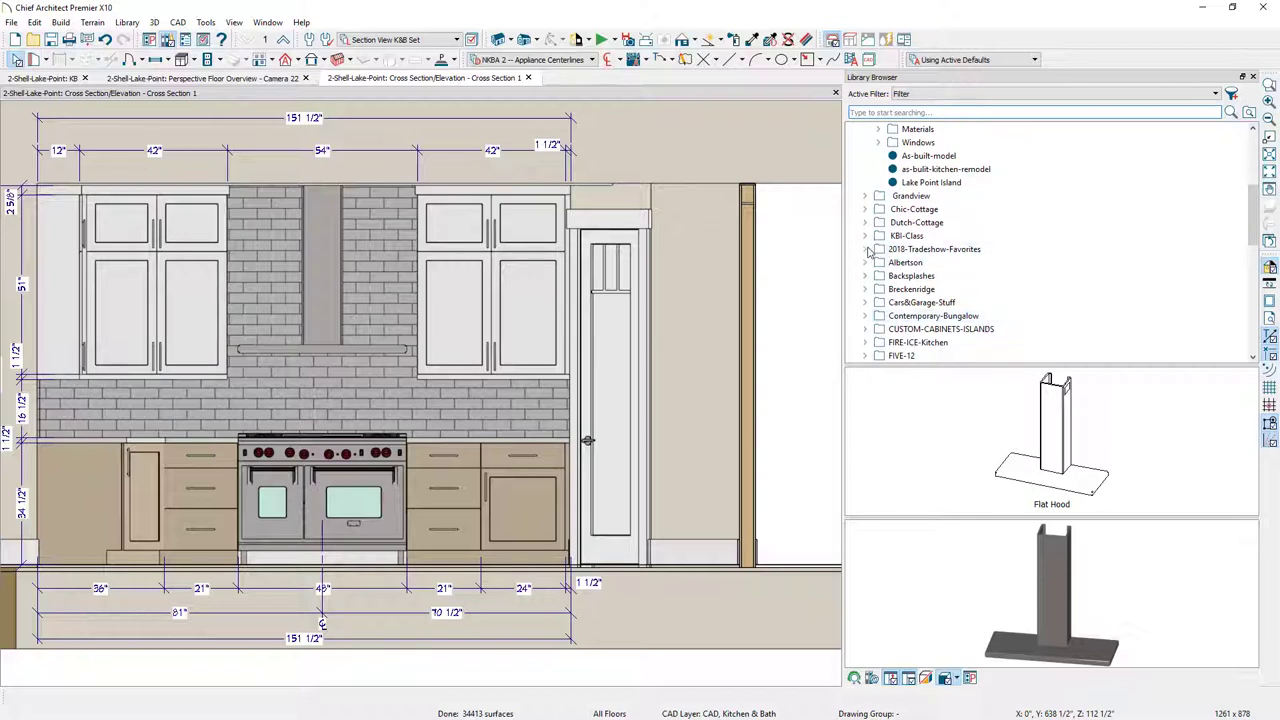
click(867, 249)
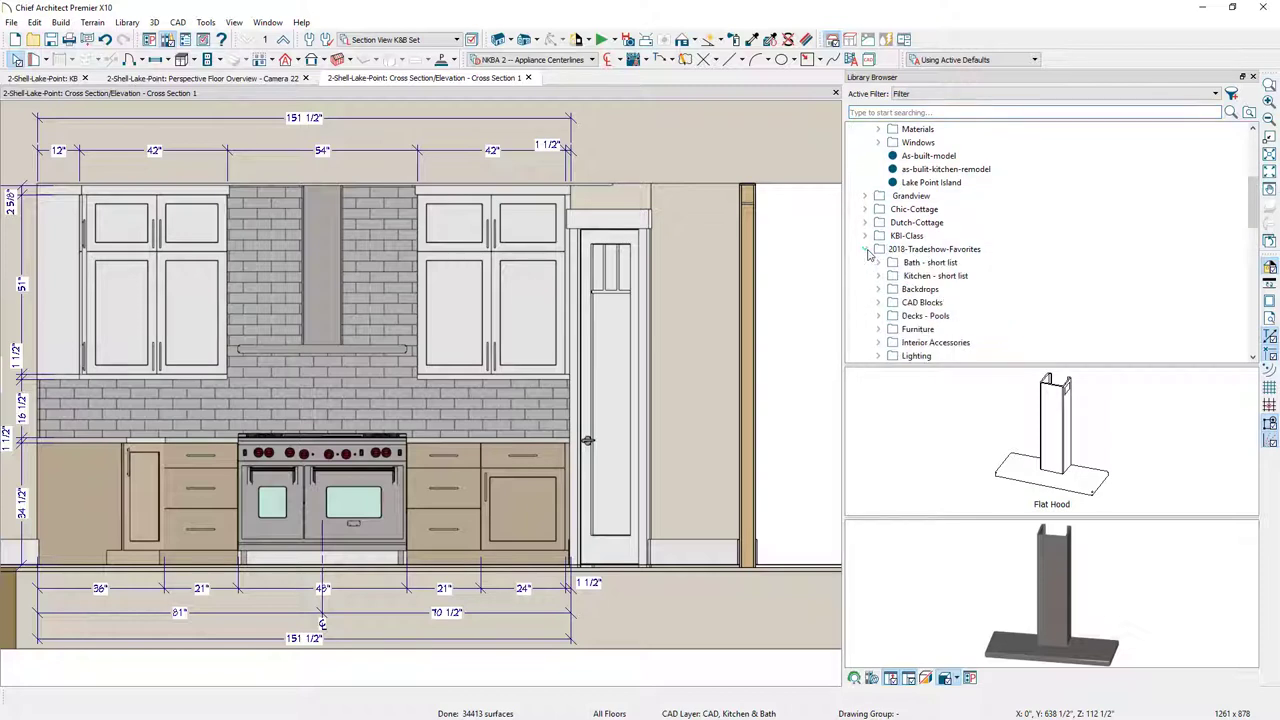
click(912, 304)
click(1102, 446)
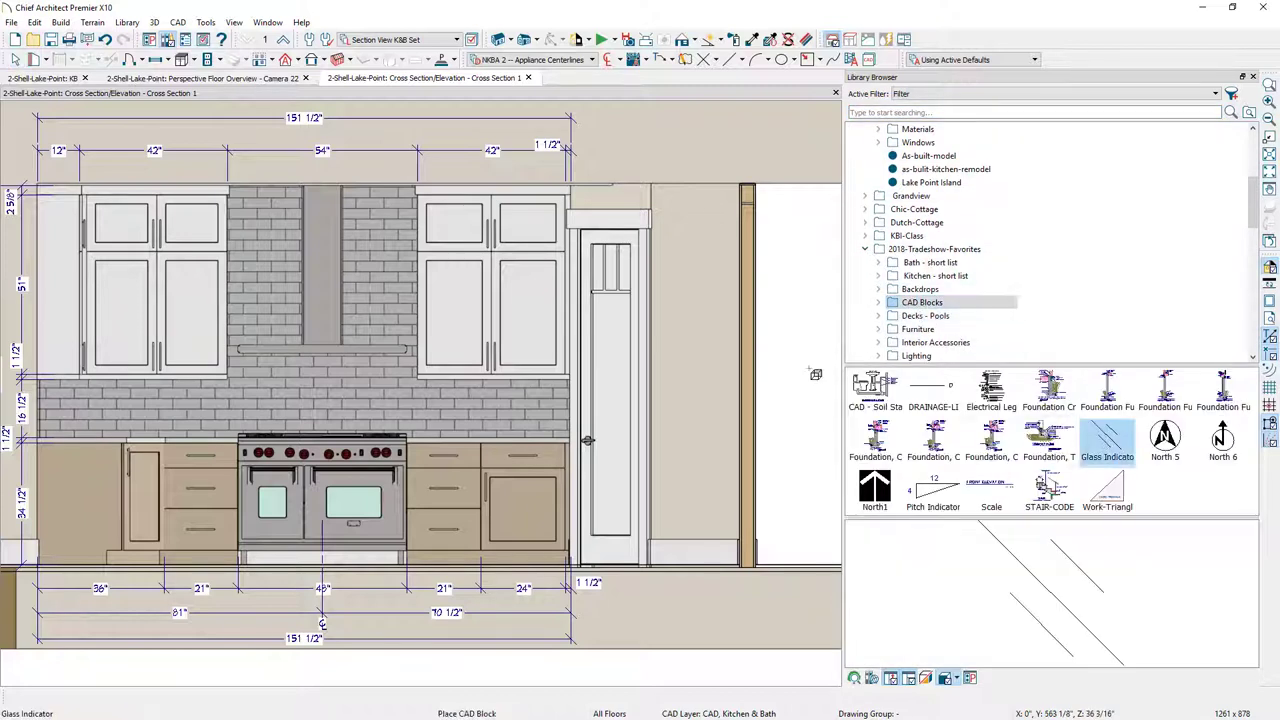
click(549, 218)
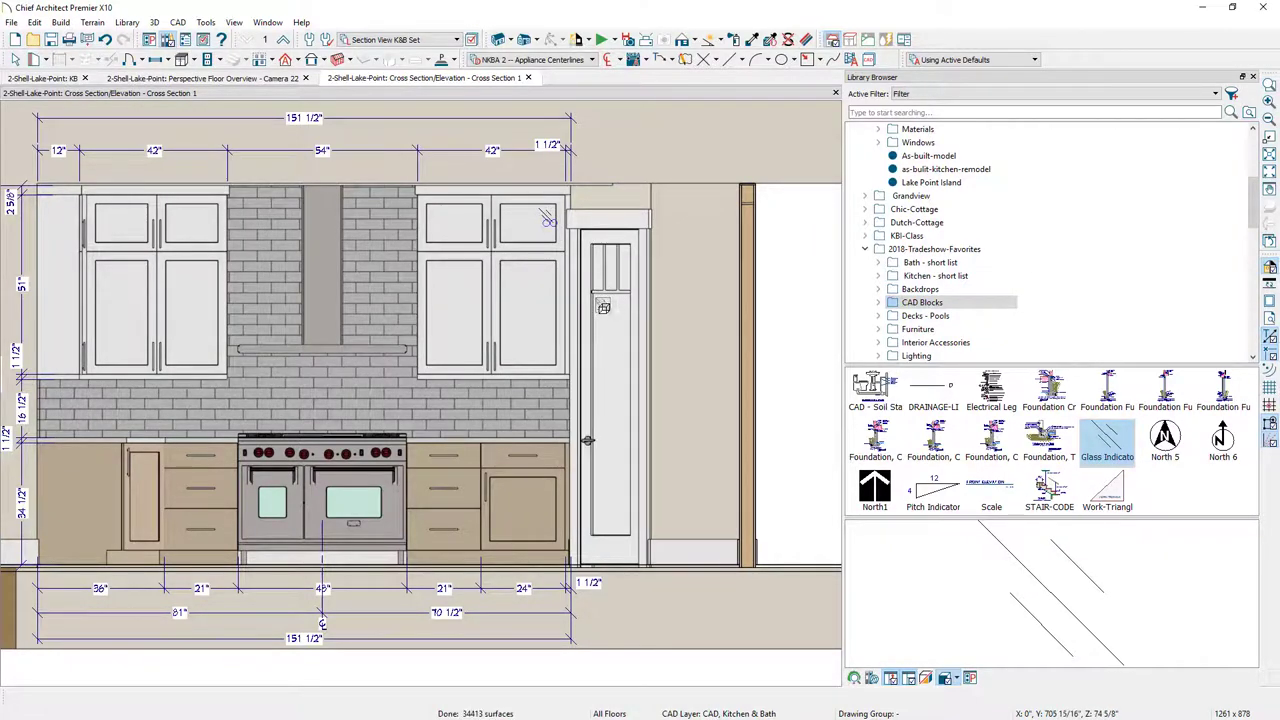
click(603, 305)
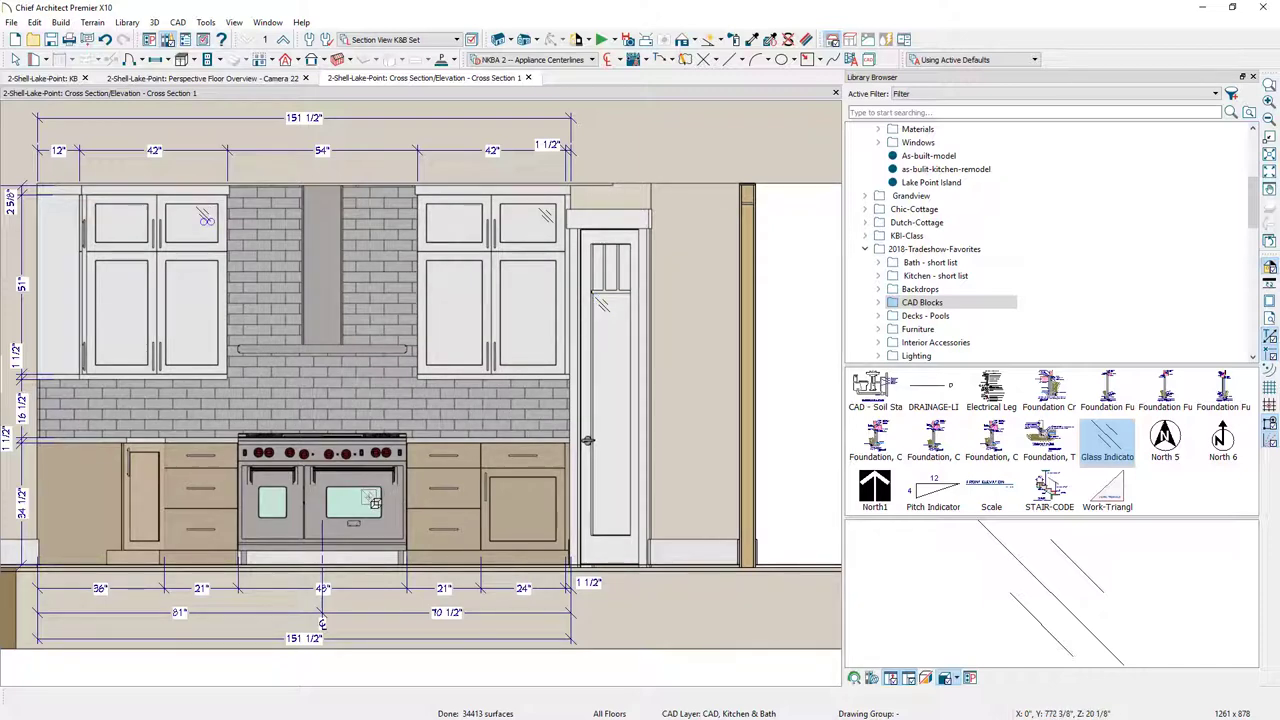
middle_drag(657, 511, 729, 509)
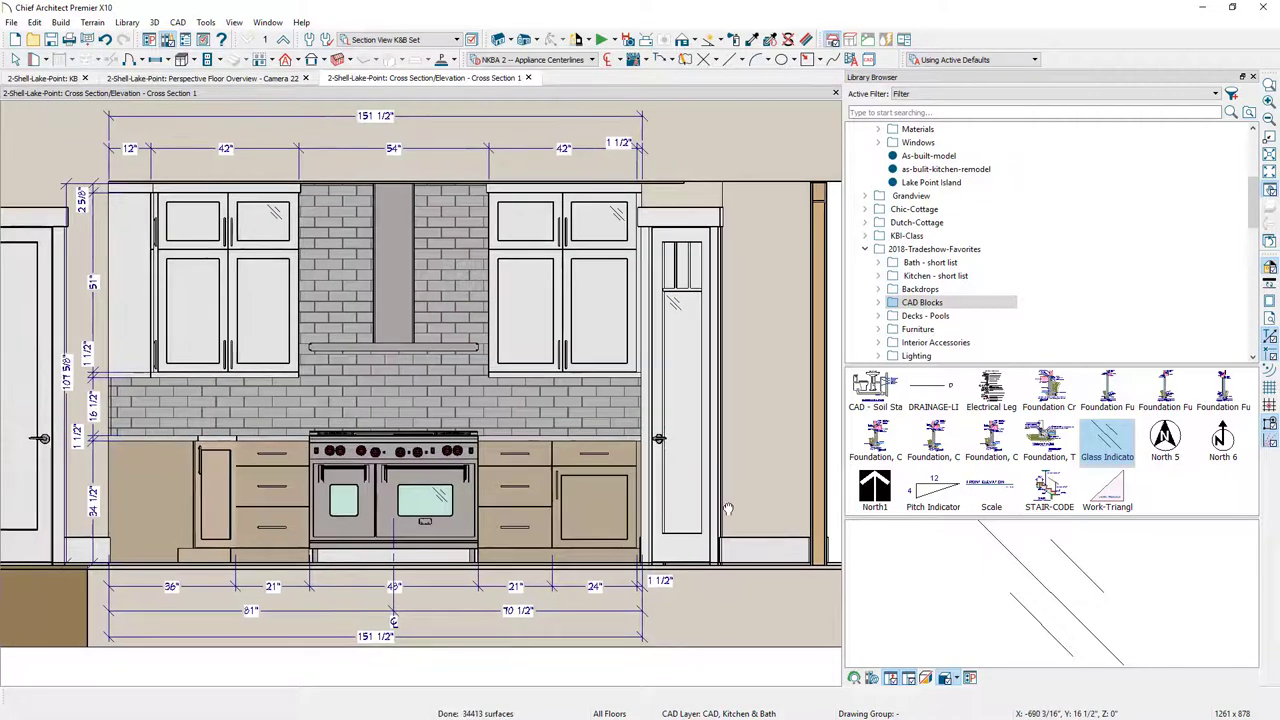
key(Escape)
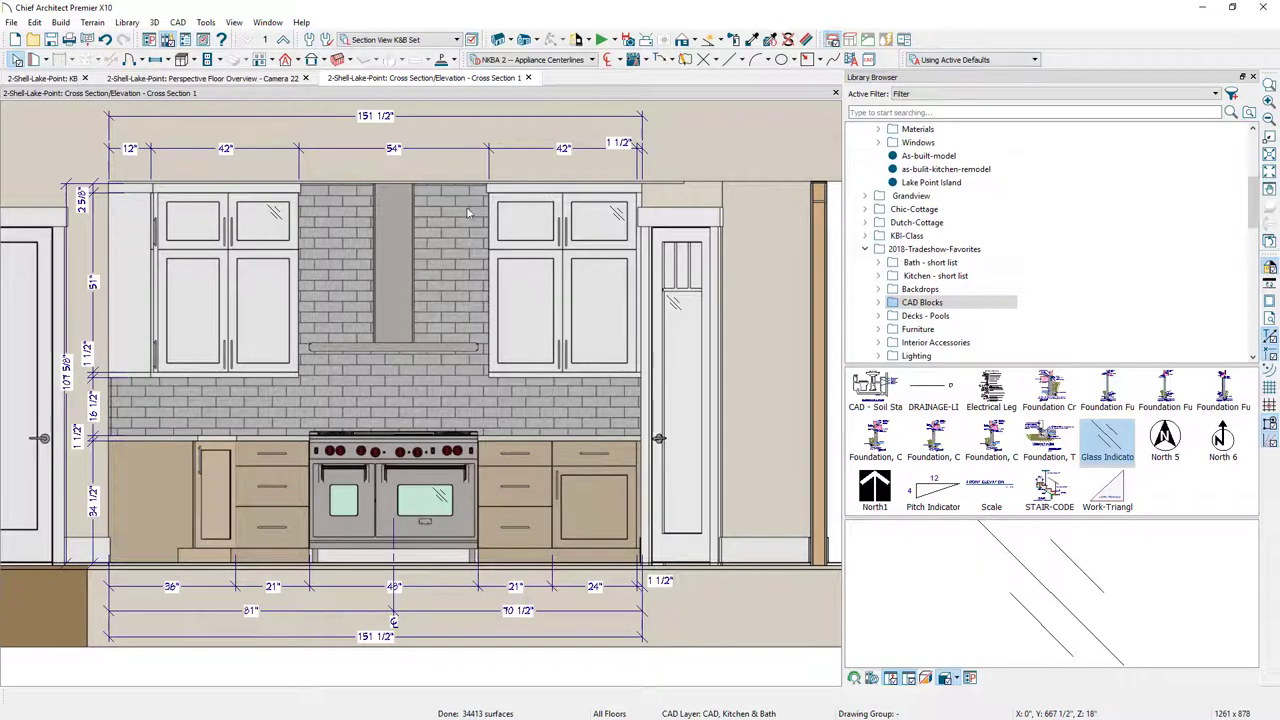
scroll(412, 233, down, 2)
middle_drag(418, 250, 431, 352)
scroll(430, 352, down, 1)
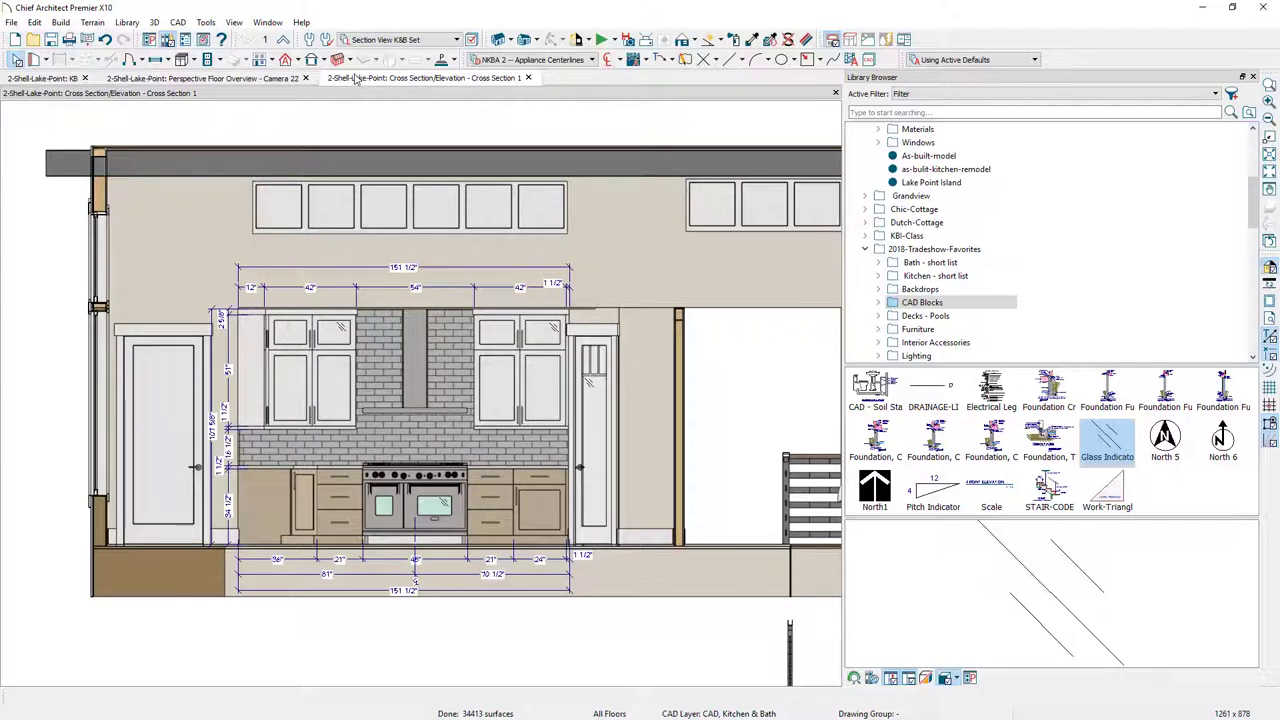
In the kitchen plan, name the cross section camera facing the range wall "main wall".
click(72, 80)
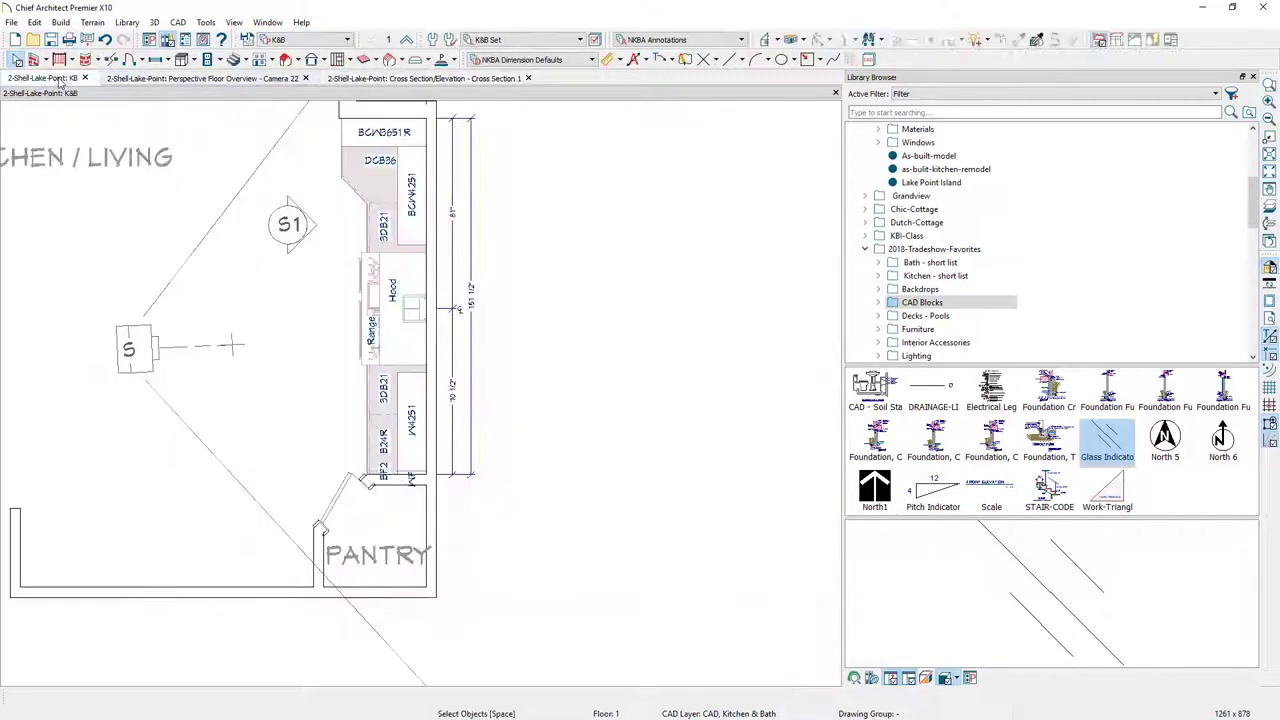
click(287, 225)
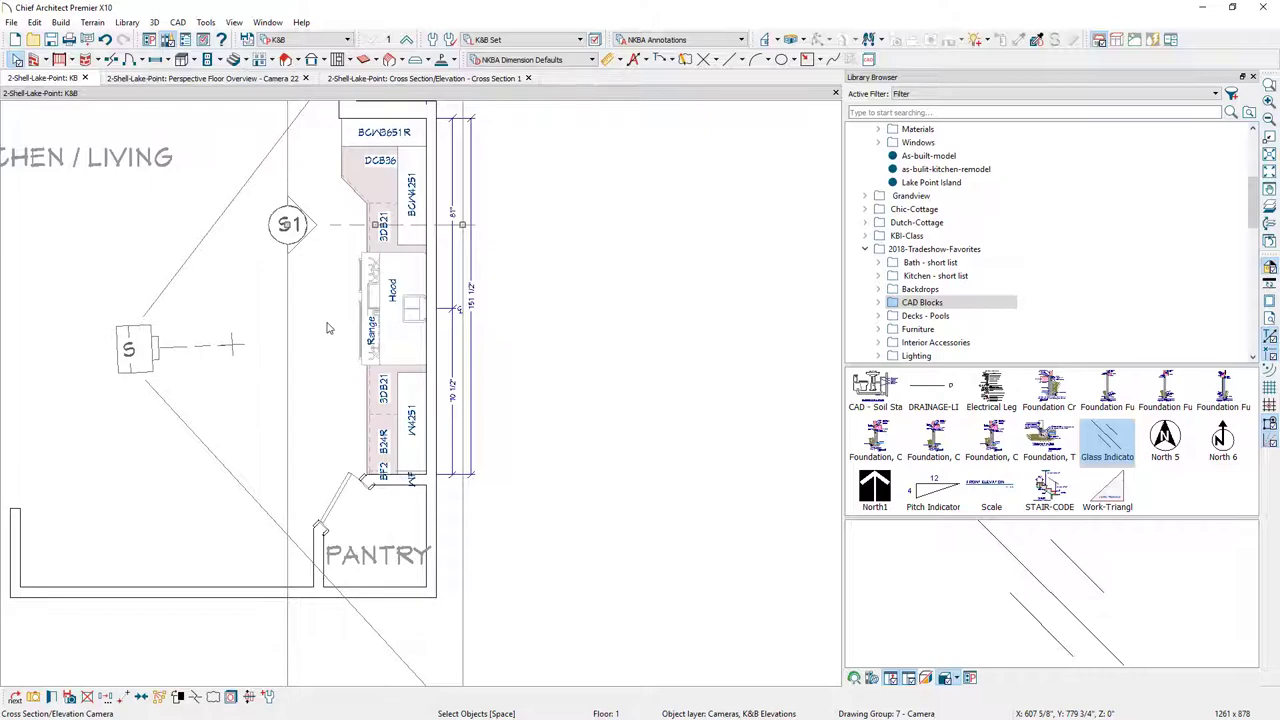
key(ctrl+e)
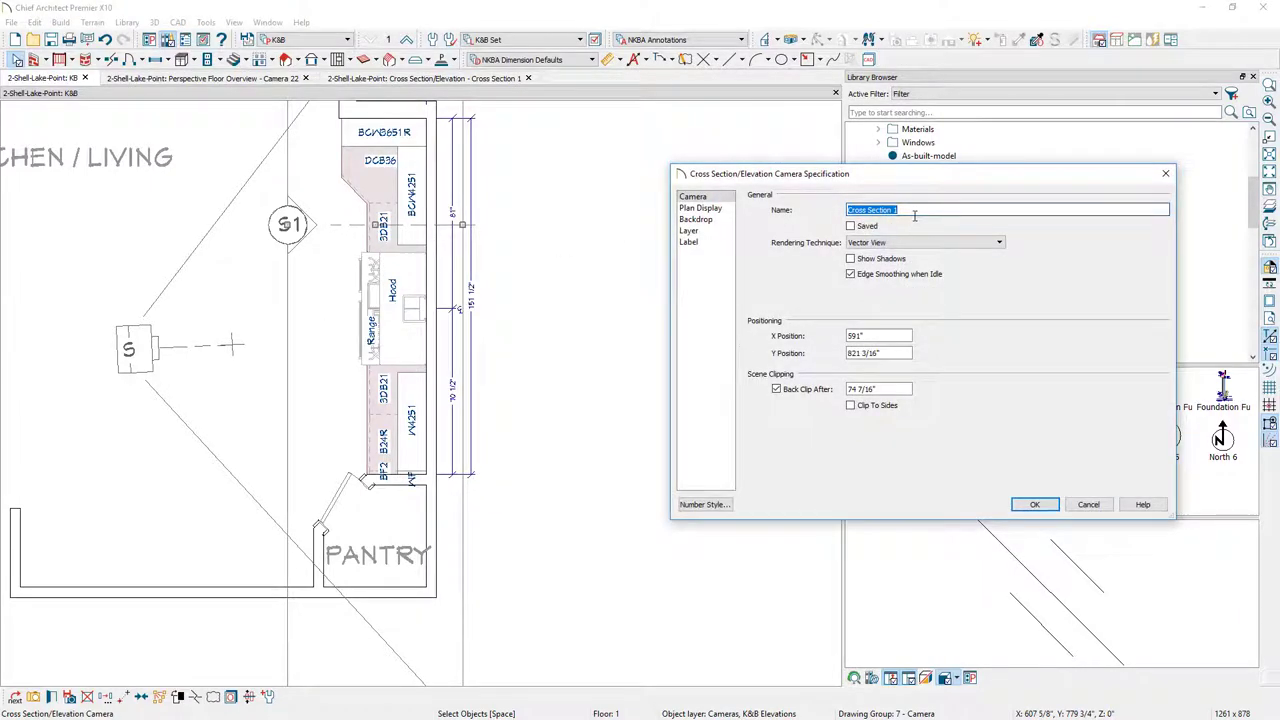
text(main wall)
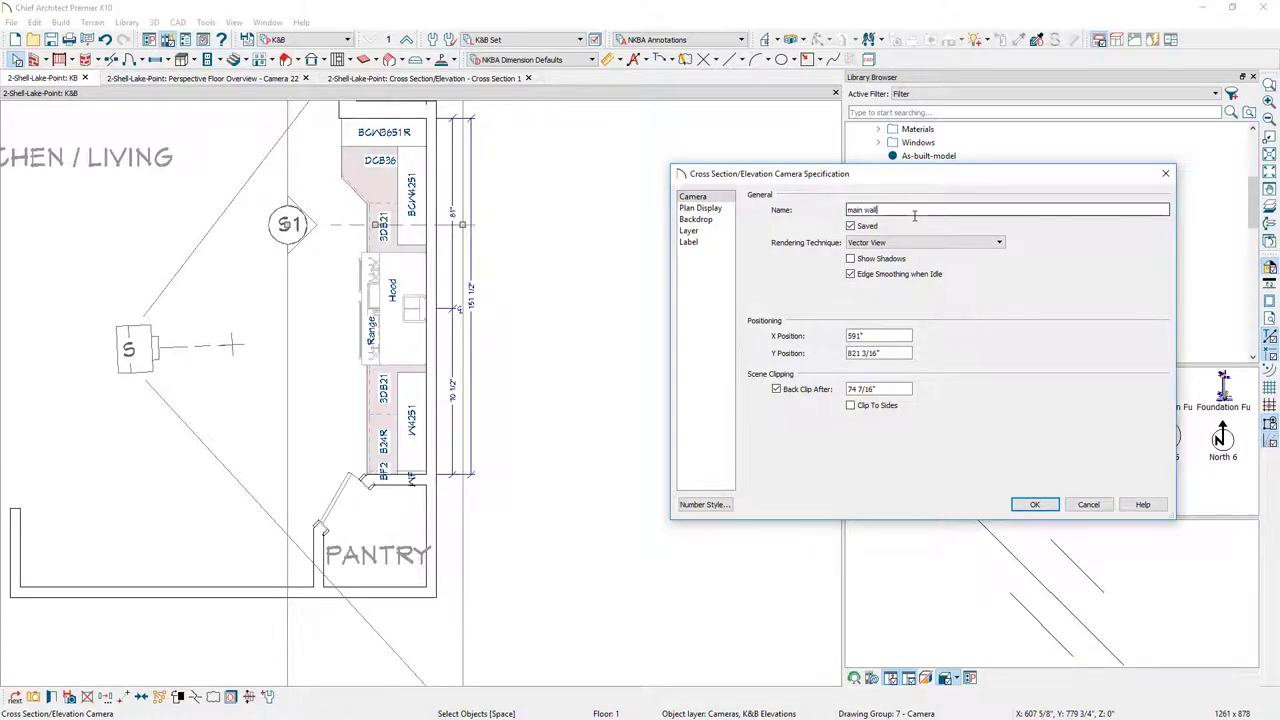
Set that camera's callout label to K1, apply the change, and close the main wall elevation view.
click(699, 208)
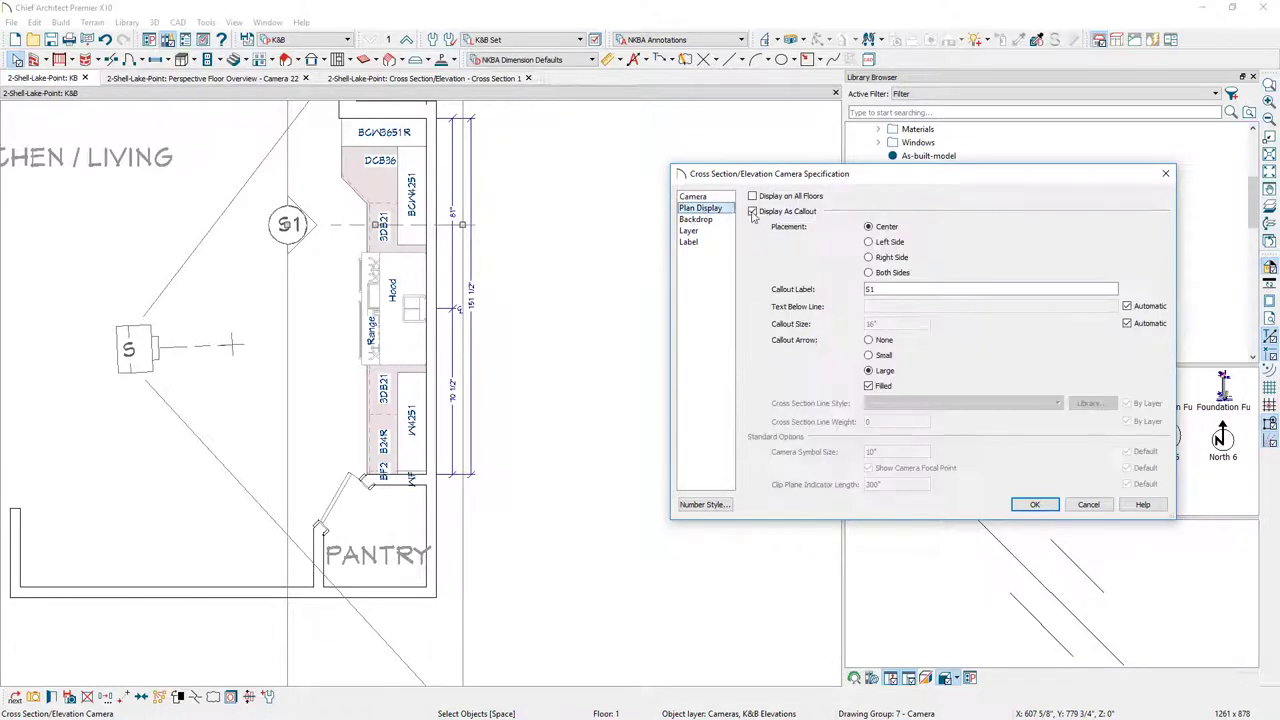
drag(904, 289, 846, 299)
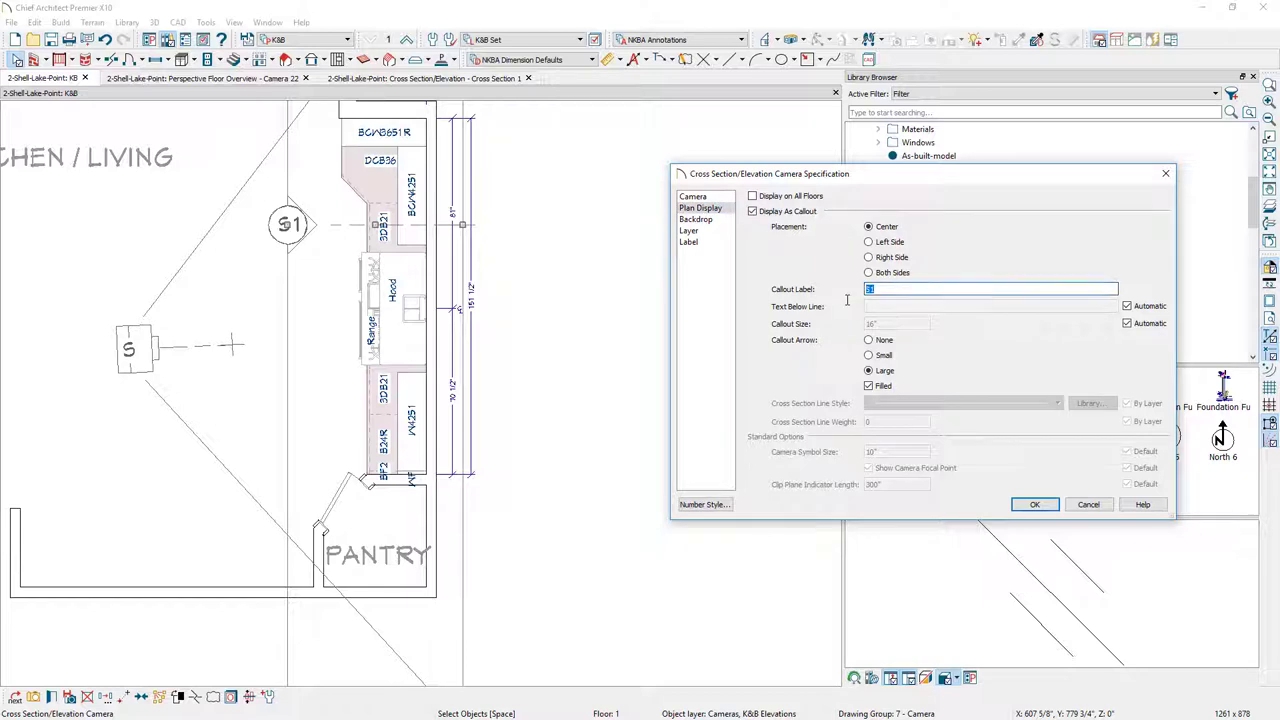
text(K1)
click(1032, 505)
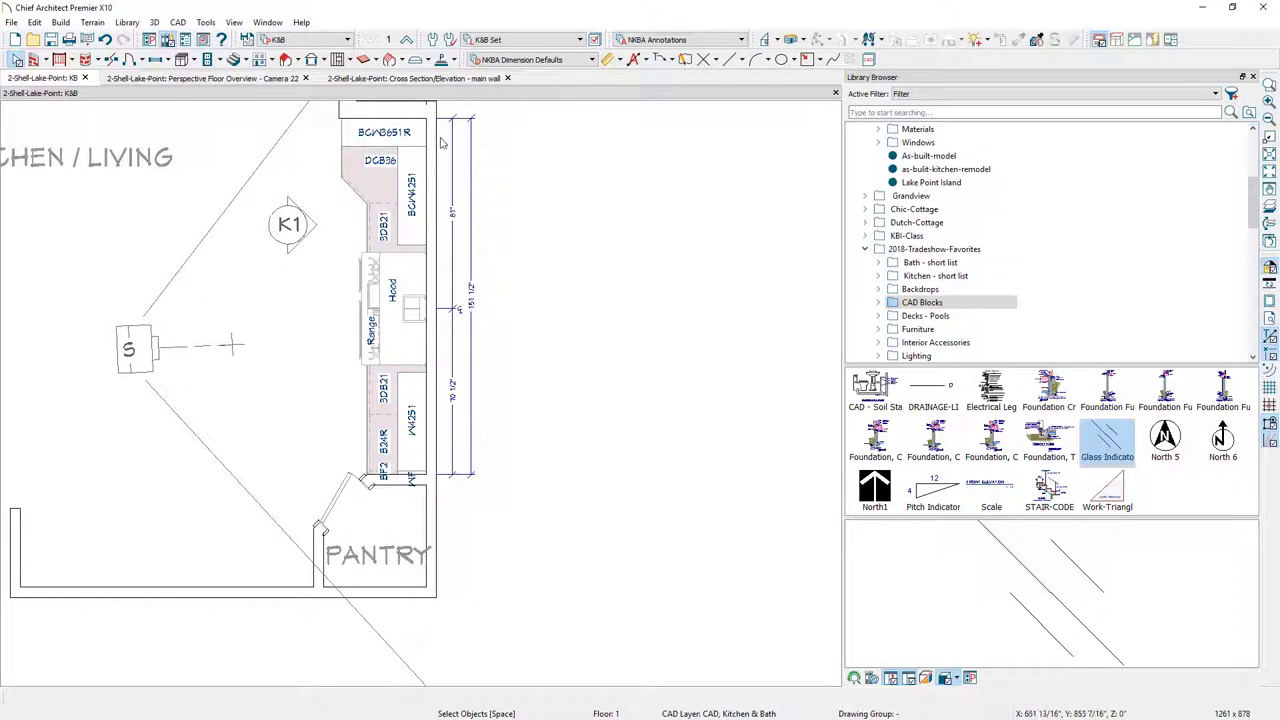
click(508, 79)
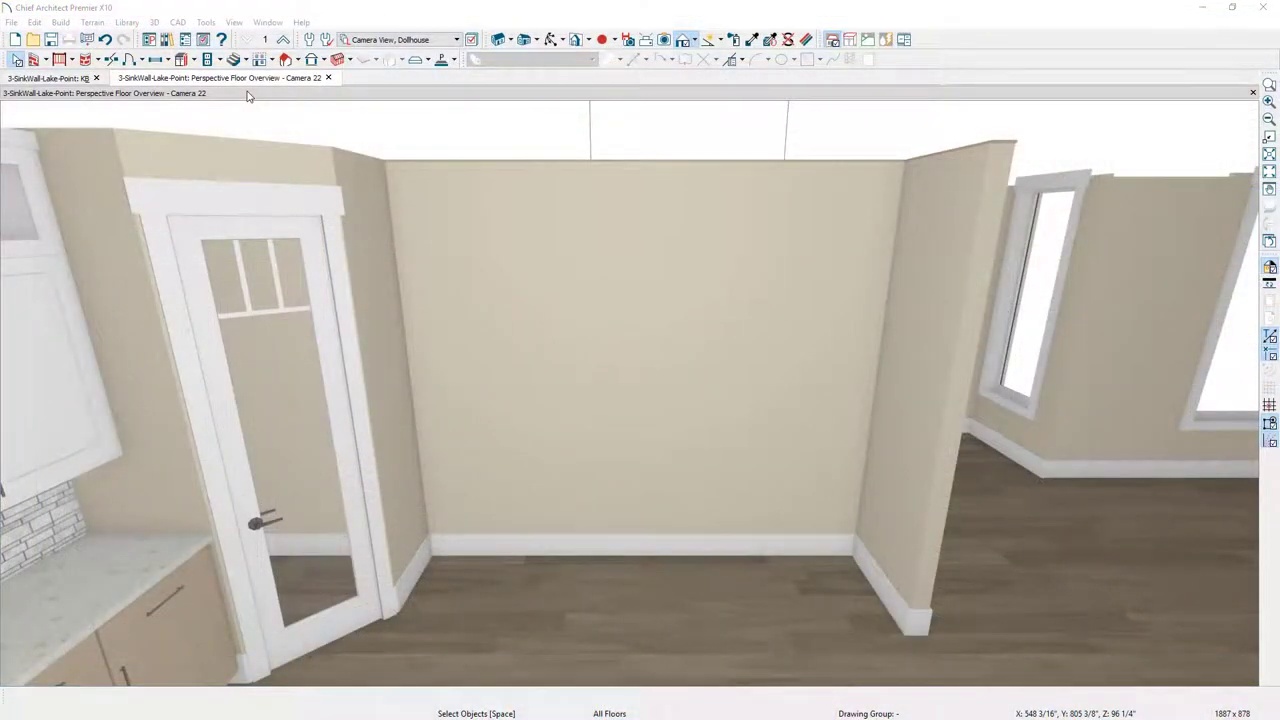
Place a partition on the empty back wall and move it against the side wall next to the pantry door.
click(195, 62)
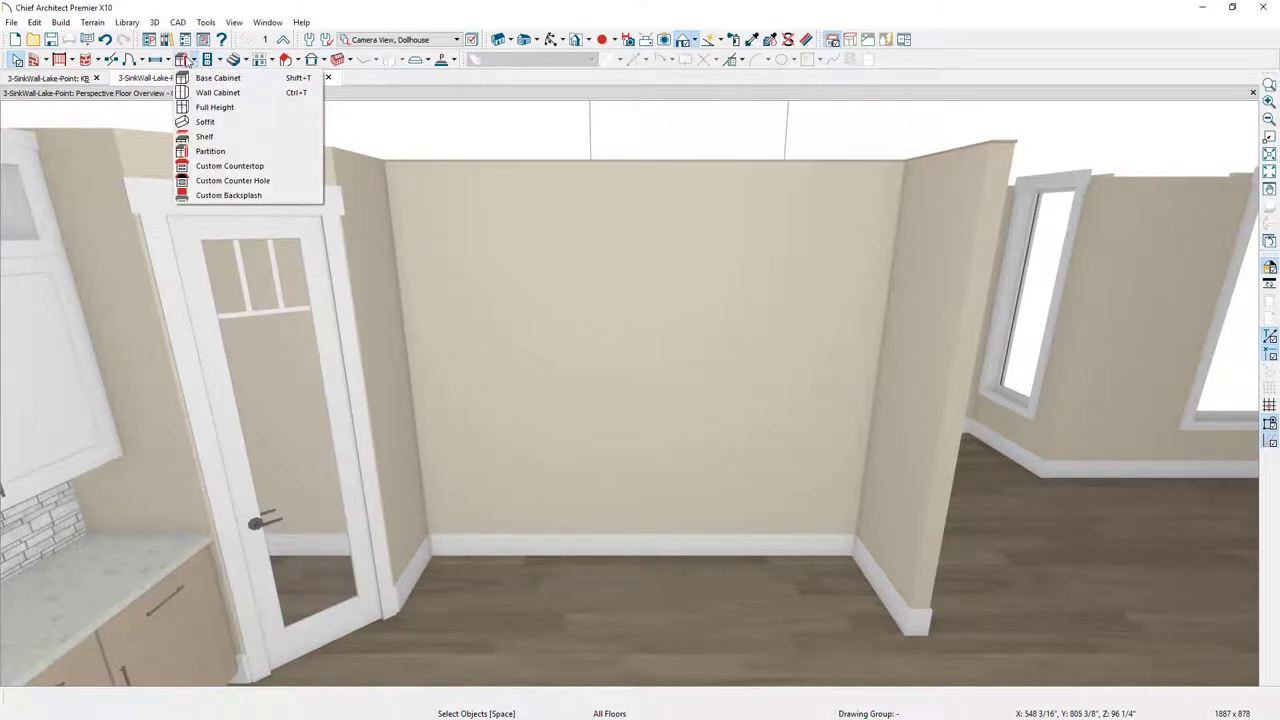
click(210, 151)
drag(497, 372, 545, 373)
click(539, 377)
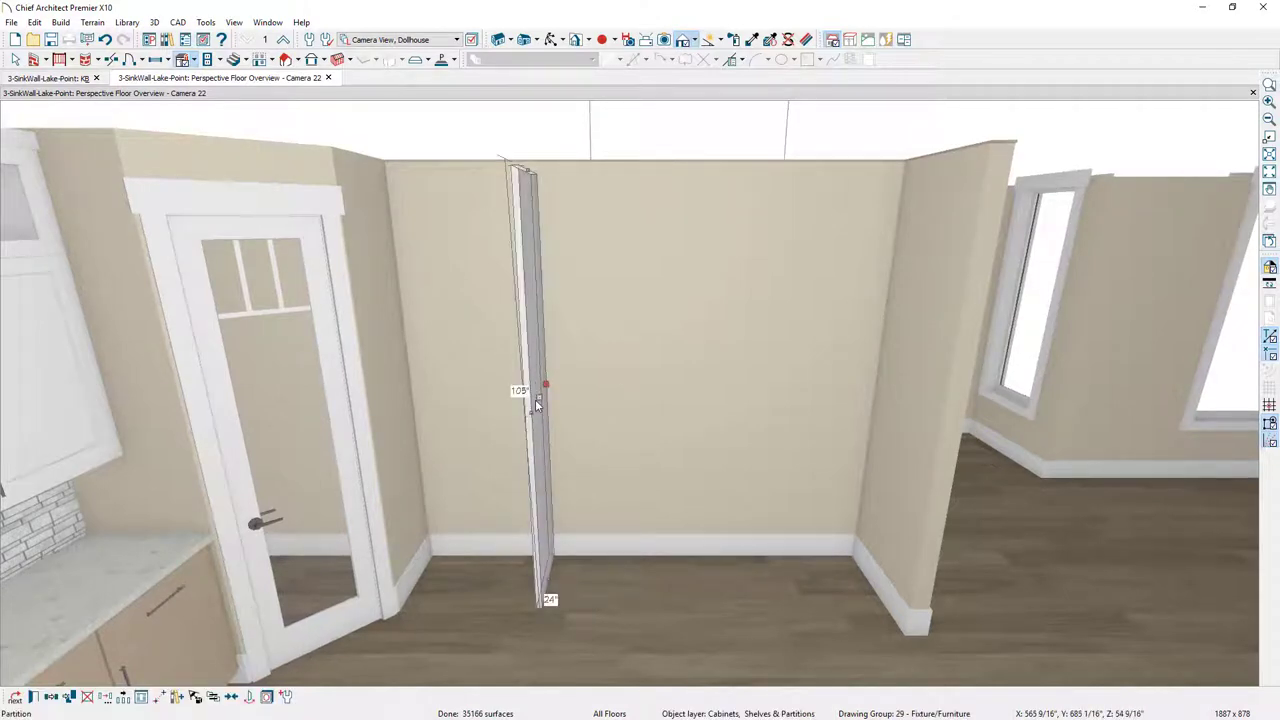
drag(535, 399, 349, 391)
key(Escape)
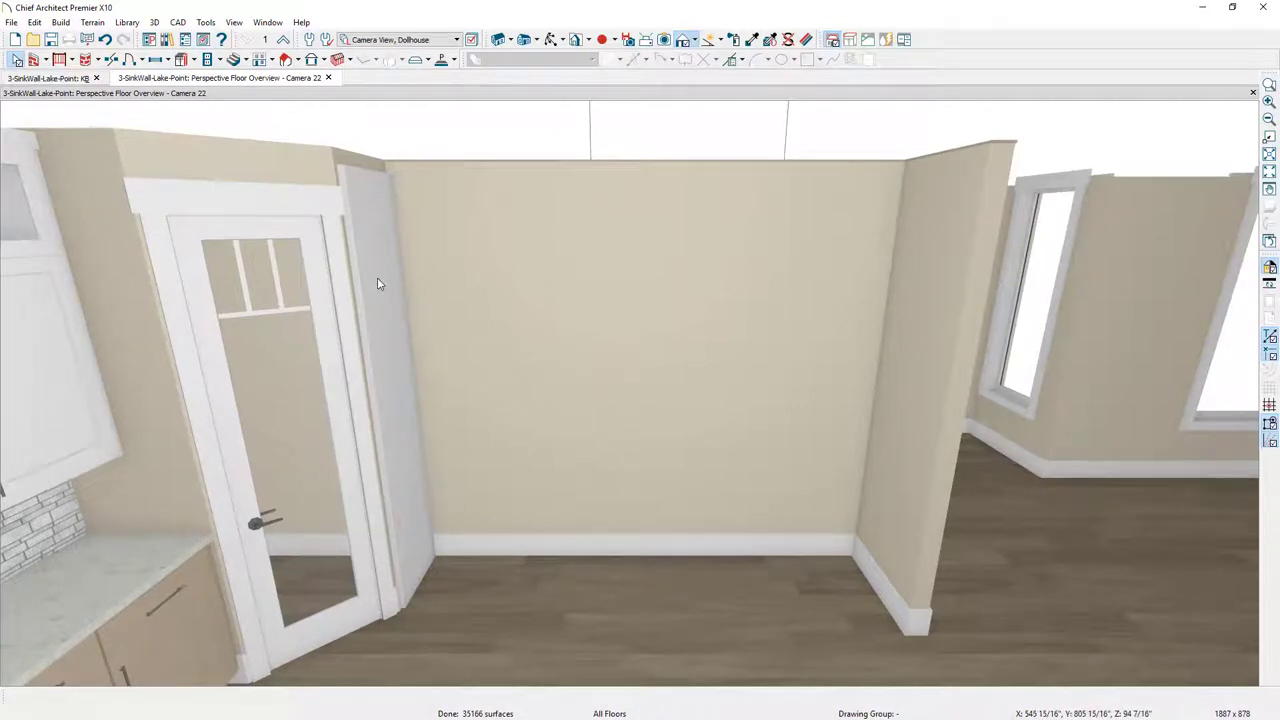
From the LakePoint Appliances library, place Refrigerator - 46.5" near the partition and Wine Ref. beside it along the back wall.
click(174, 39)
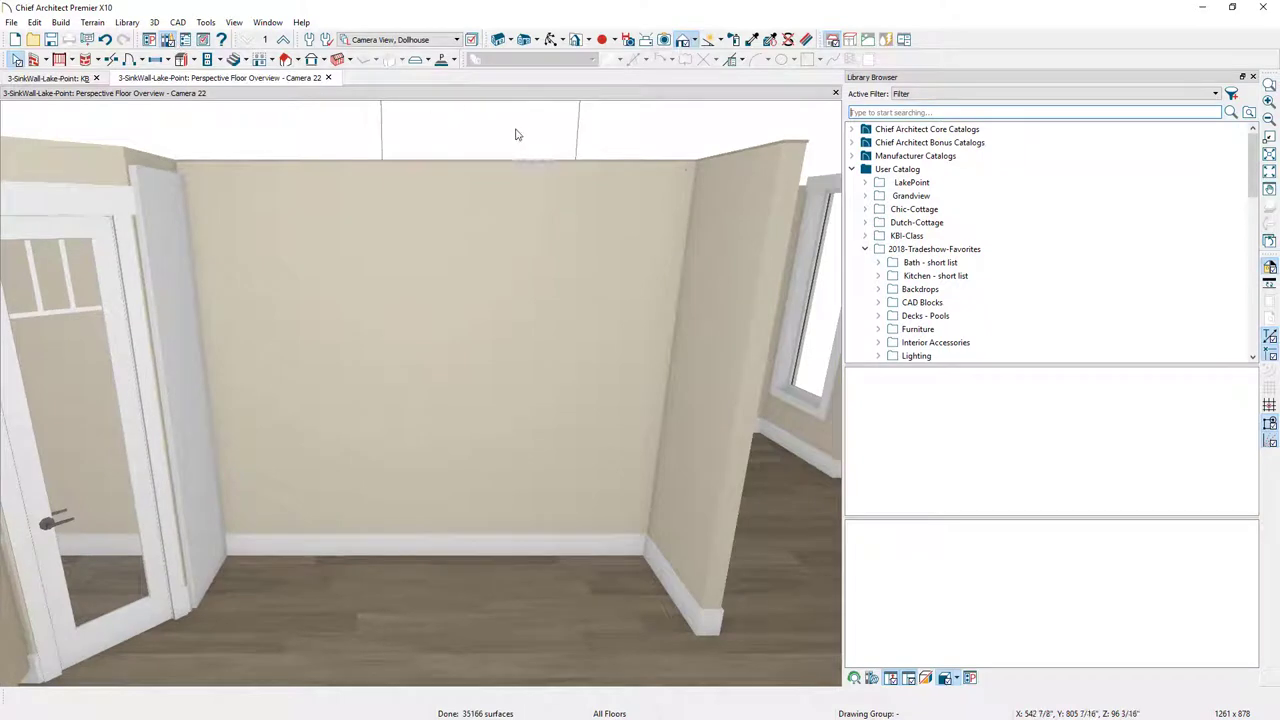
click(867, 184)
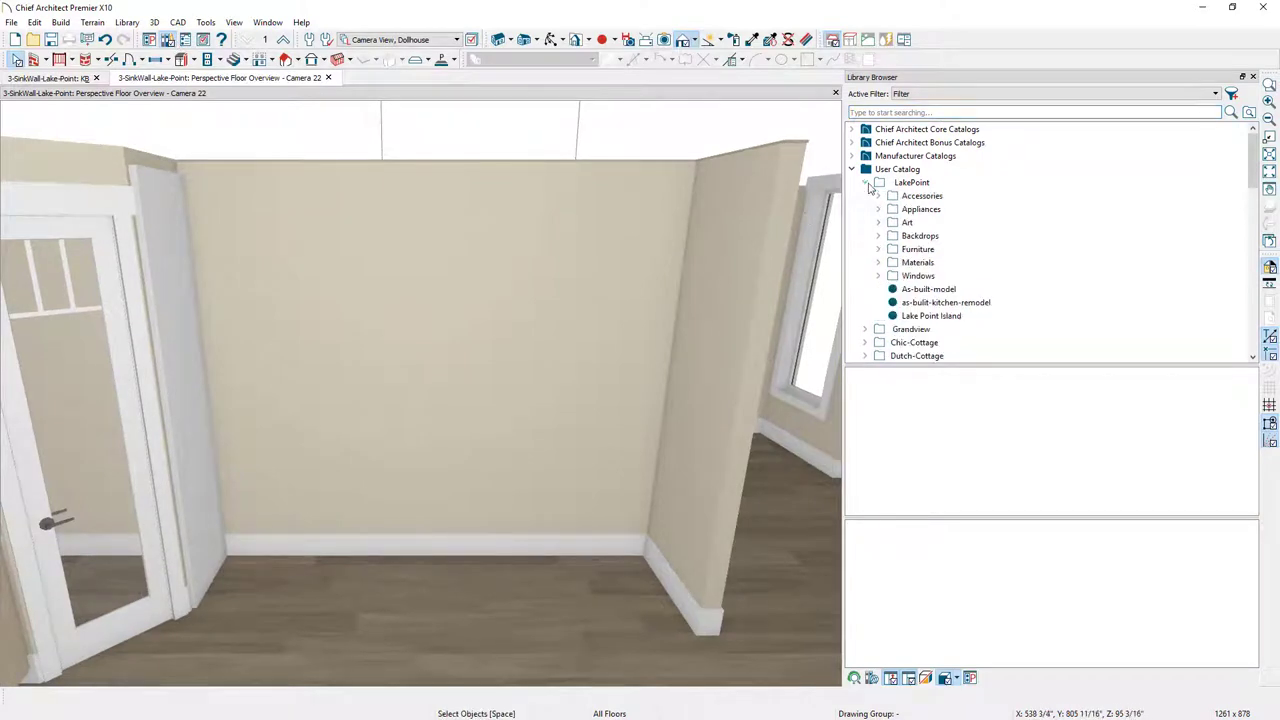
click(878, 209)
click(947, 262)
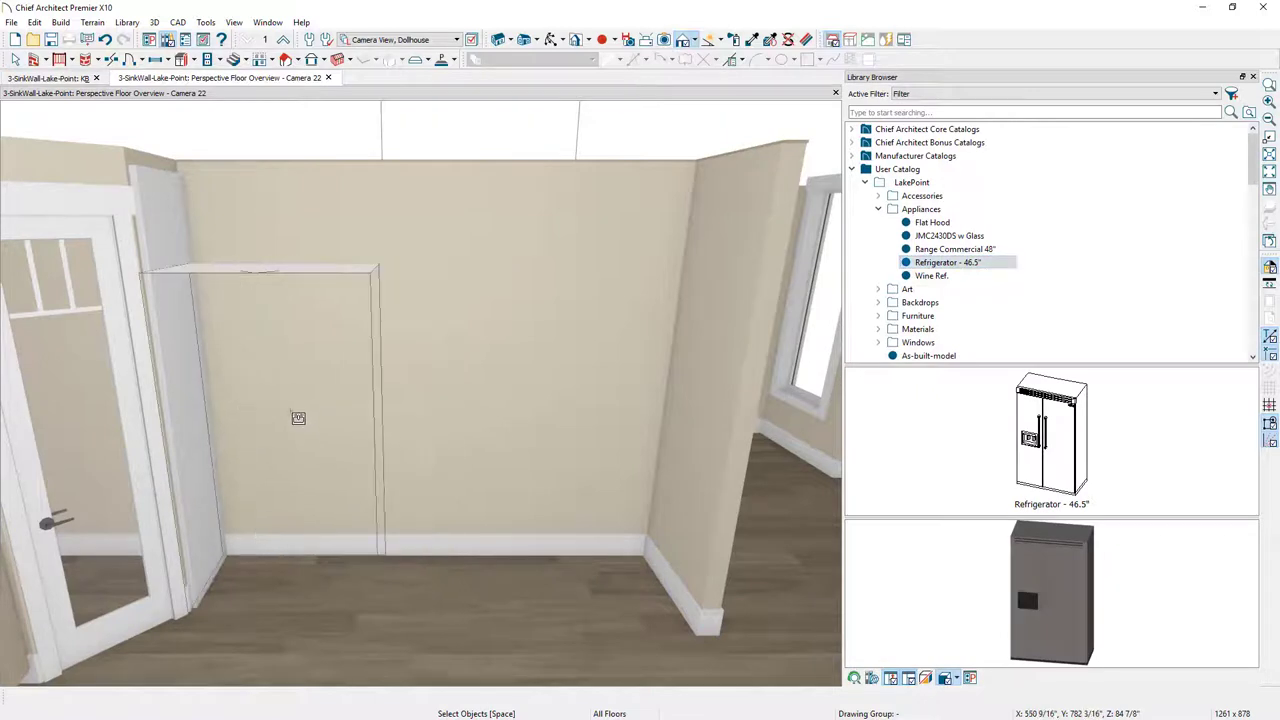
click(298, 417)
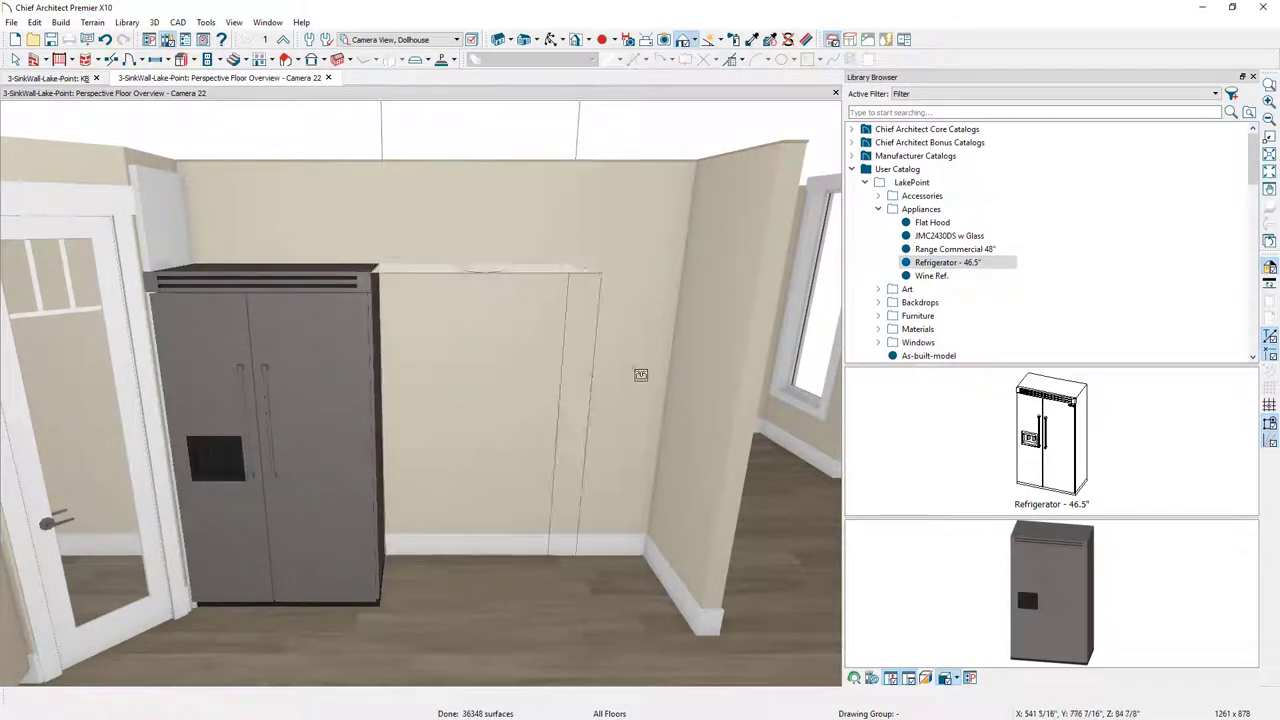
click(932, 276)
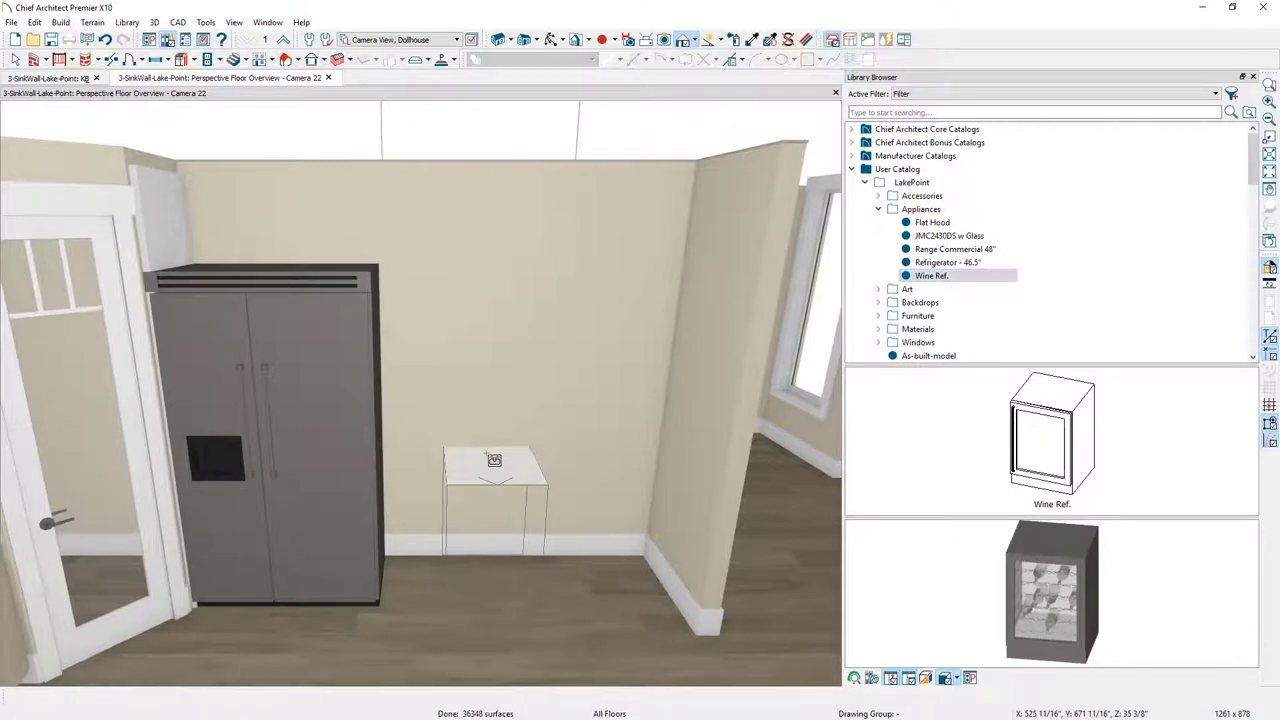
click(494, 459)
Move the refrigerator over so it sits flush against the partition by the pantry door.
click(265, 457)
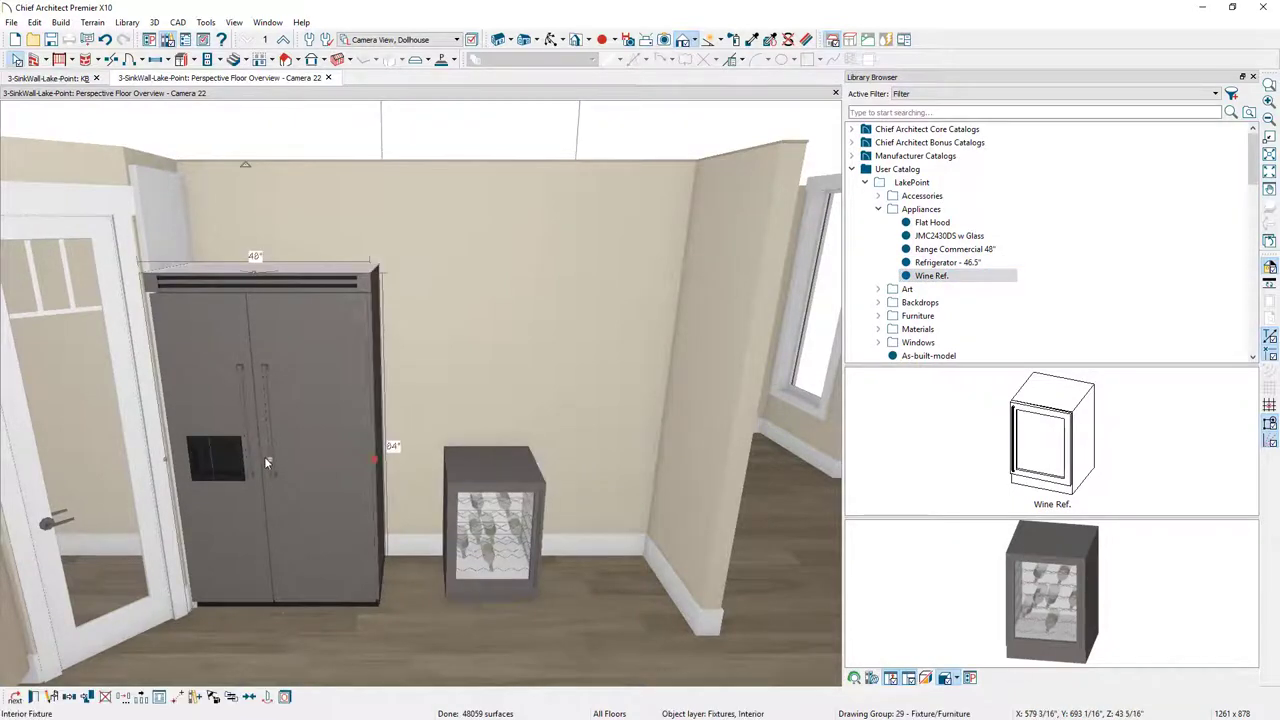
drag(267, 458, 234, 454)
key(Escape)
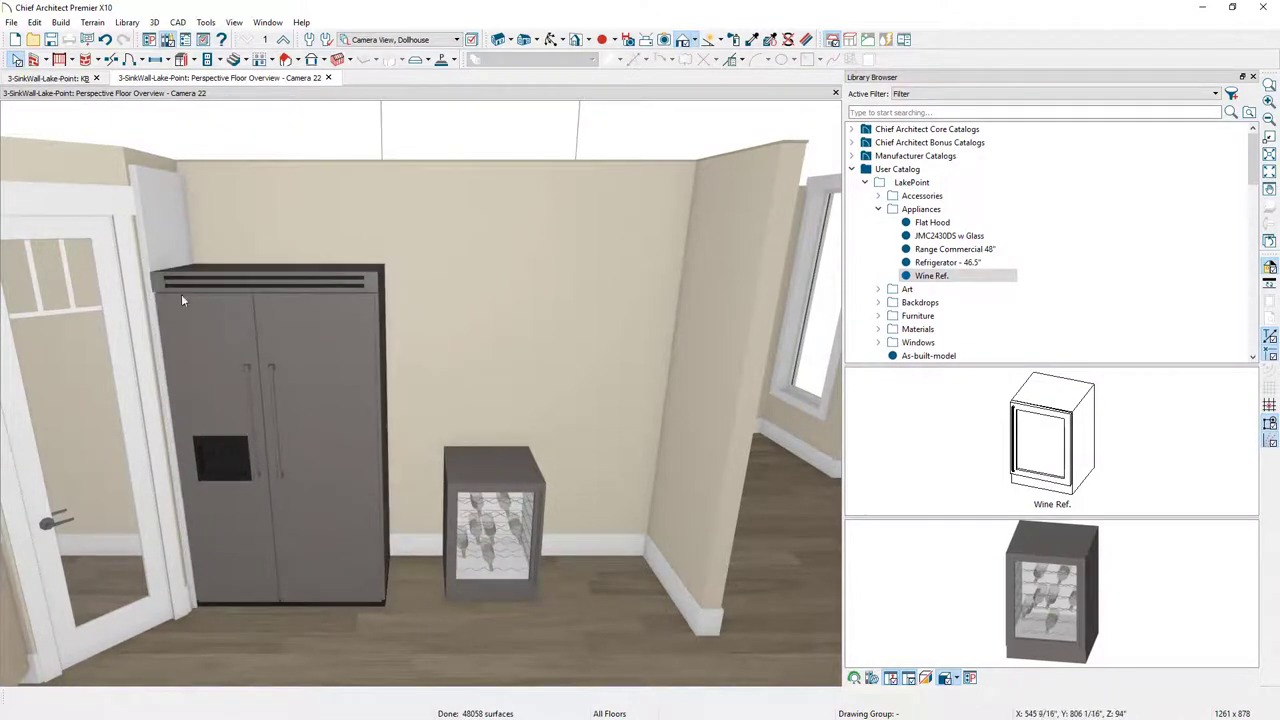
Mirror a copy of the partition about the refrigerator so a second panel encloses its other side.
click(157, 261)
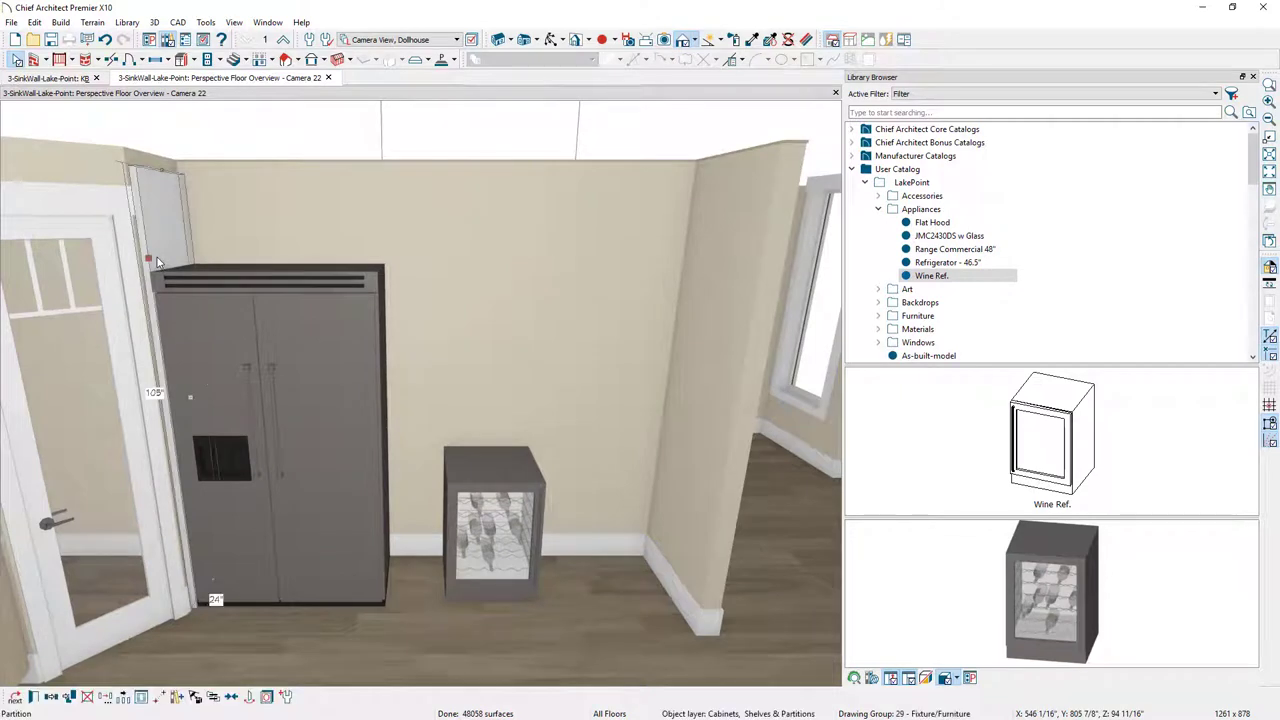
click(52, 698)
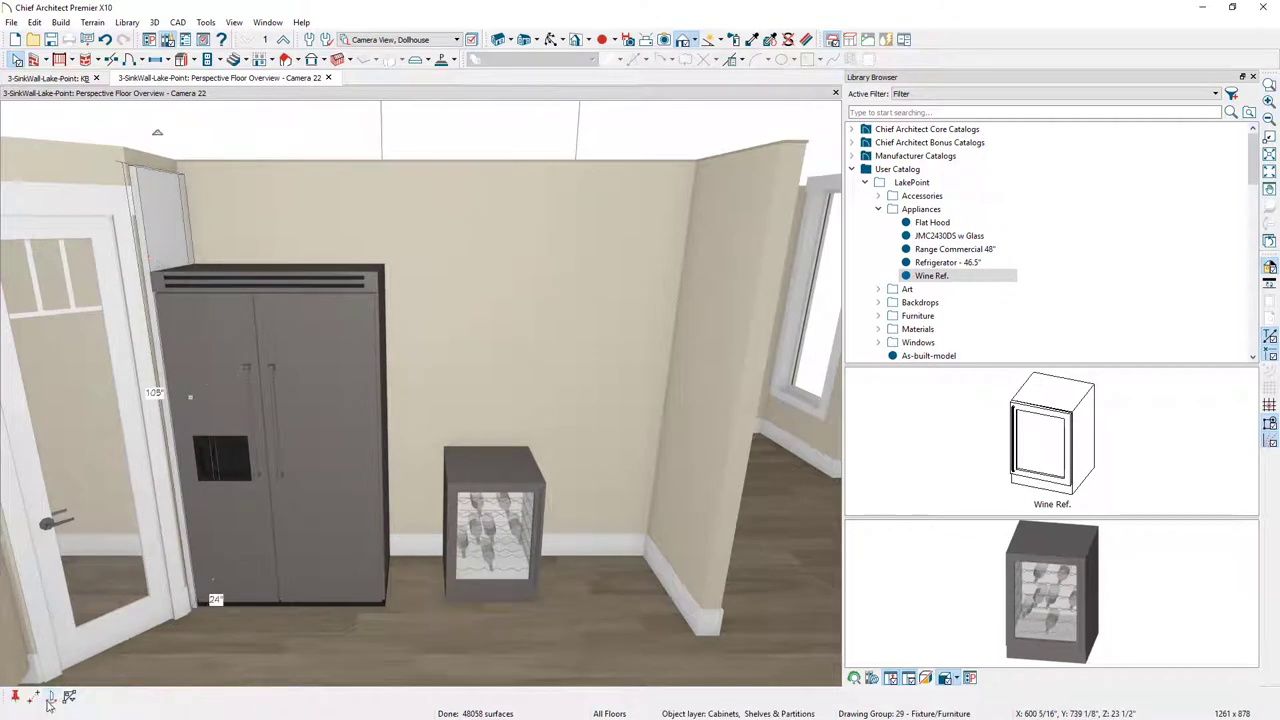
click(288, 599)
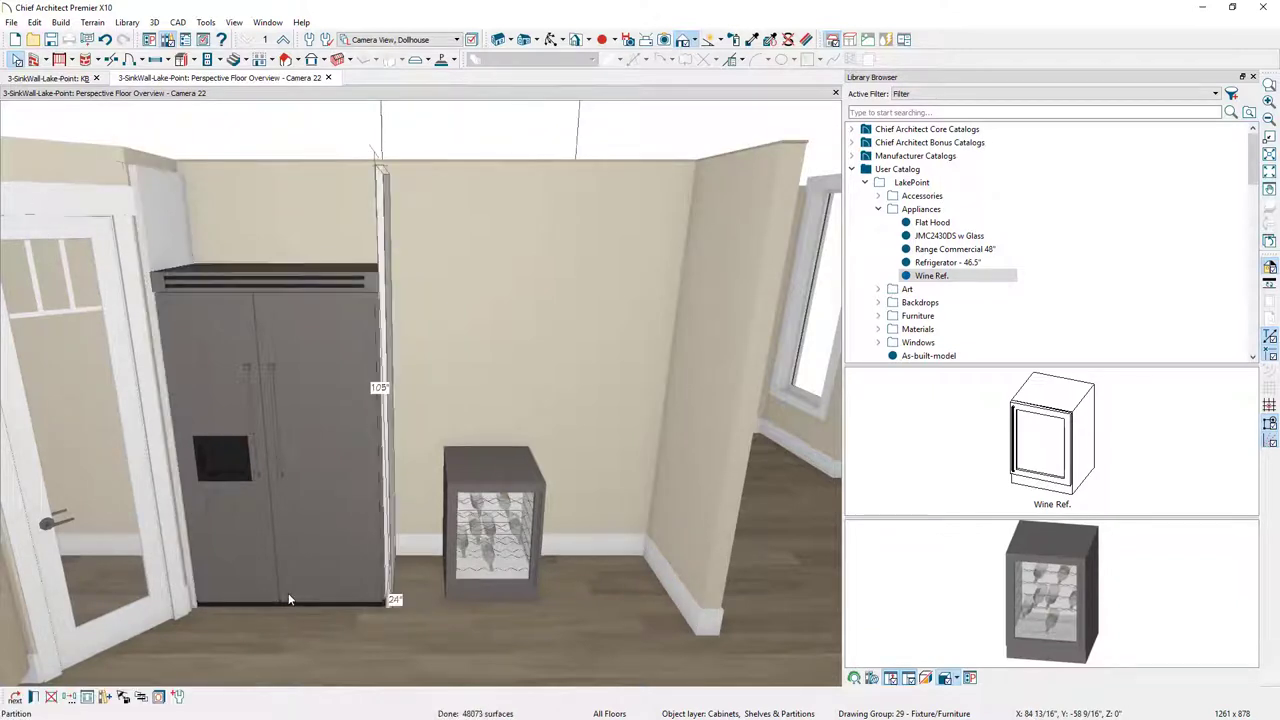
Move the wine refrigerator against the second partition and turn off its Reverse Symbol option.
click(488, 556)
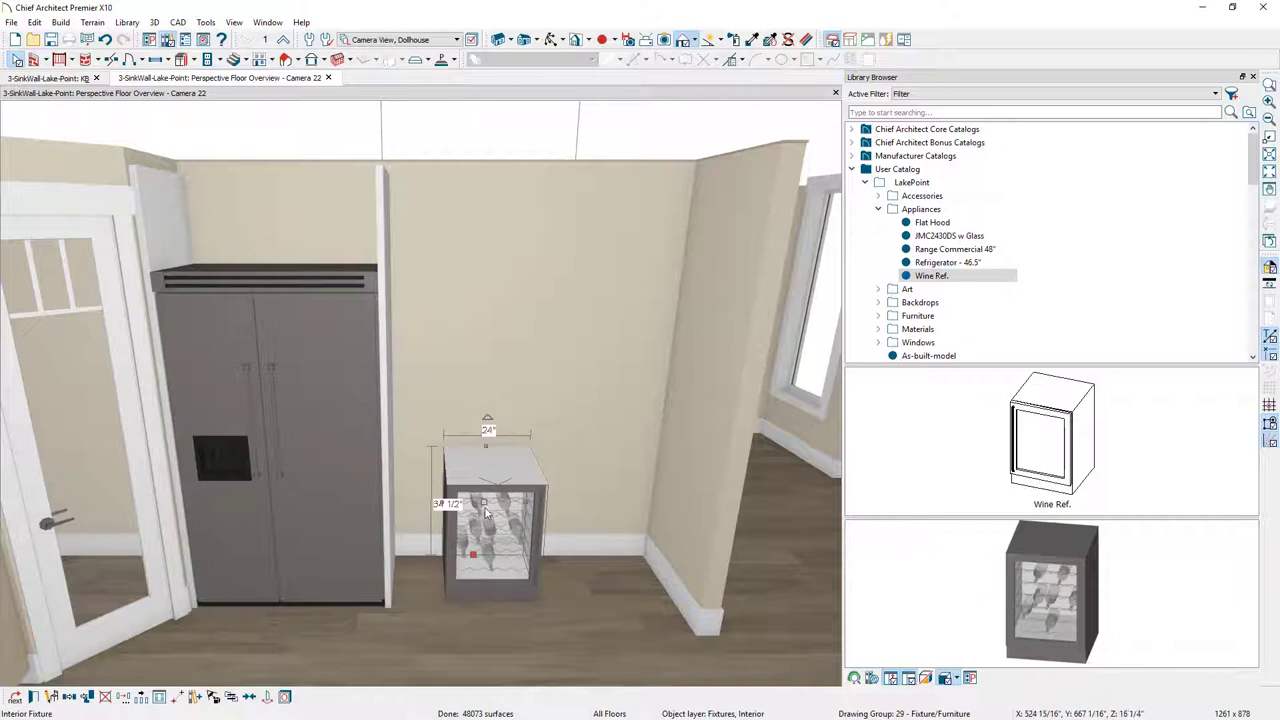
drag(484, 502, 424, 497)
scroll(476, 573, up, 5)
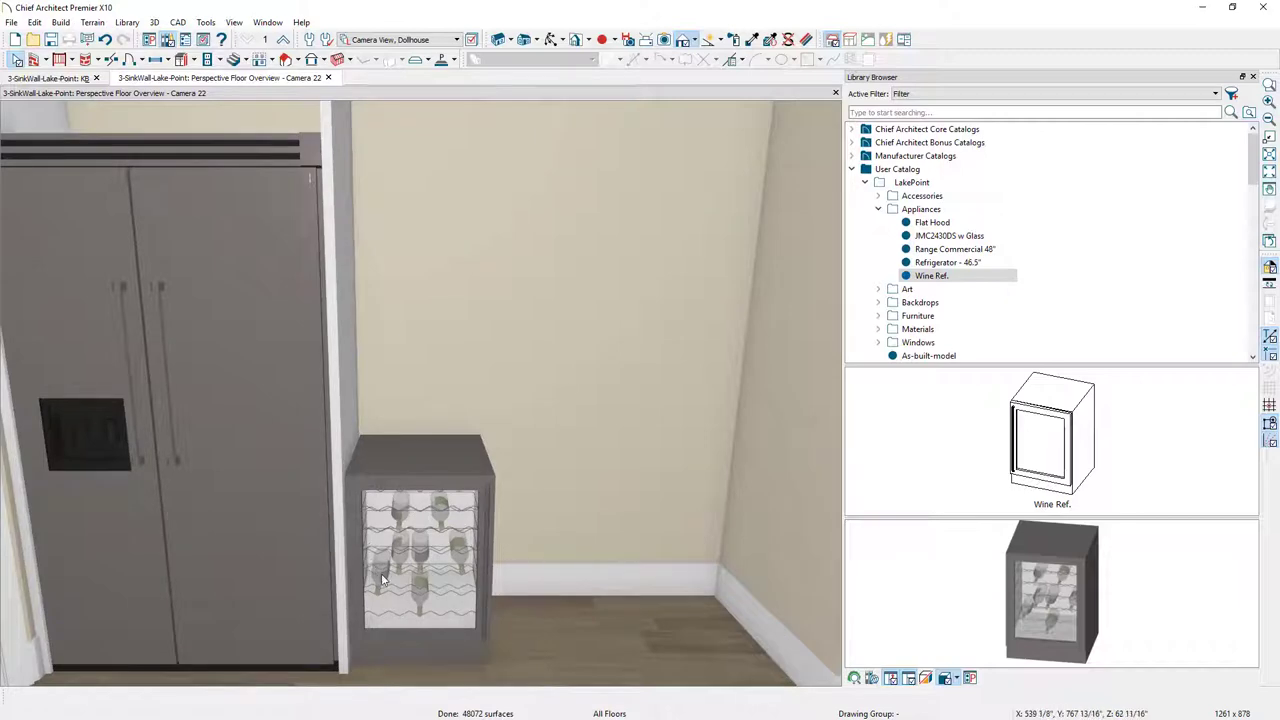
click(426, 625)
double_click(426, 625)
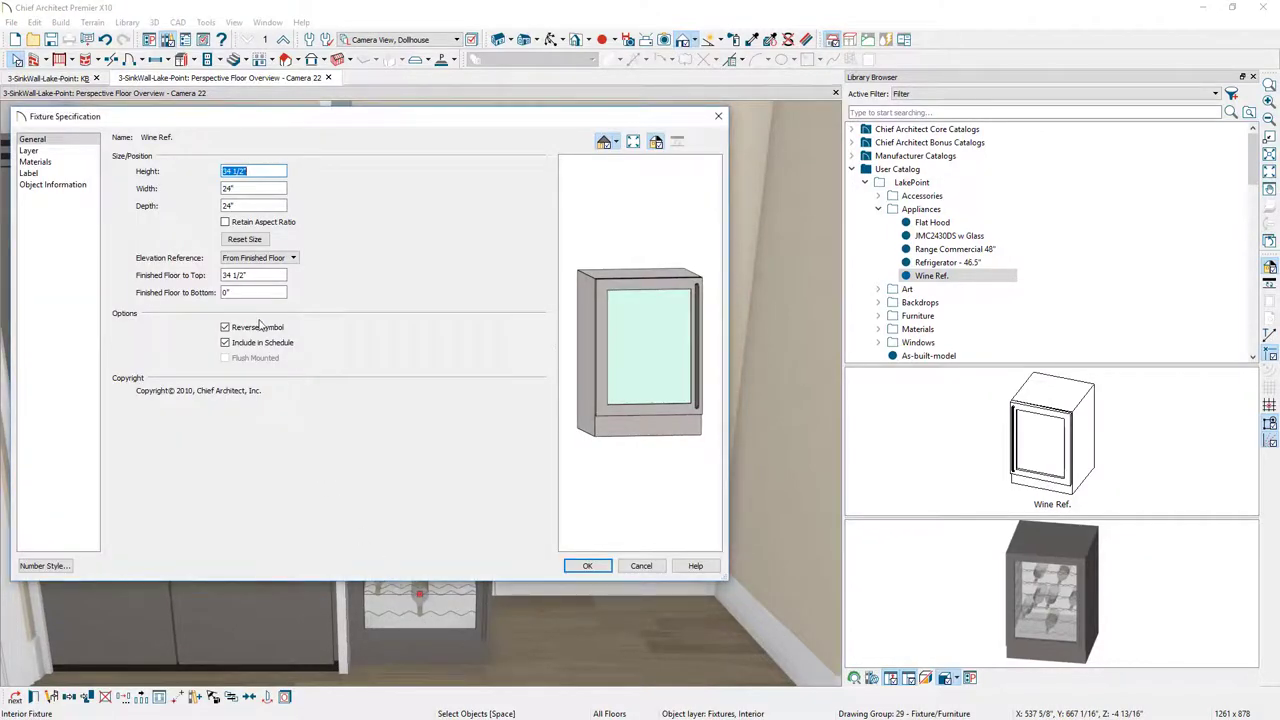
click(244, 328)
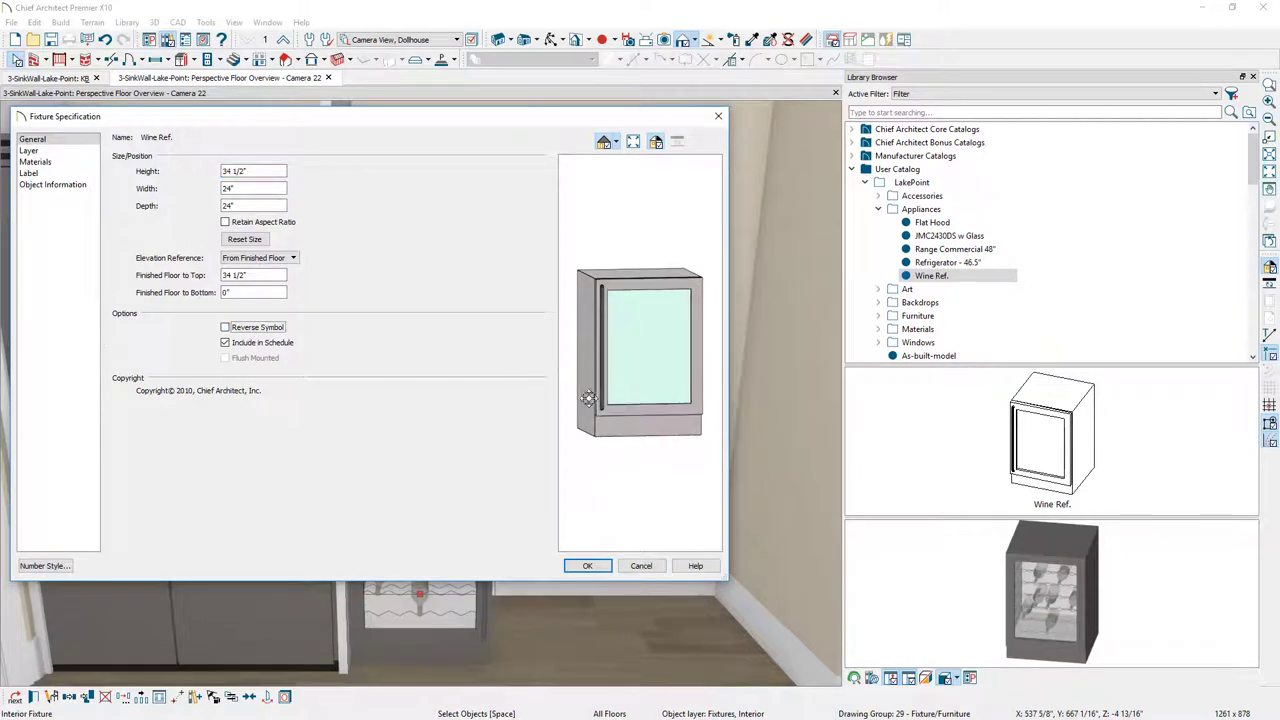
click(587, 566)
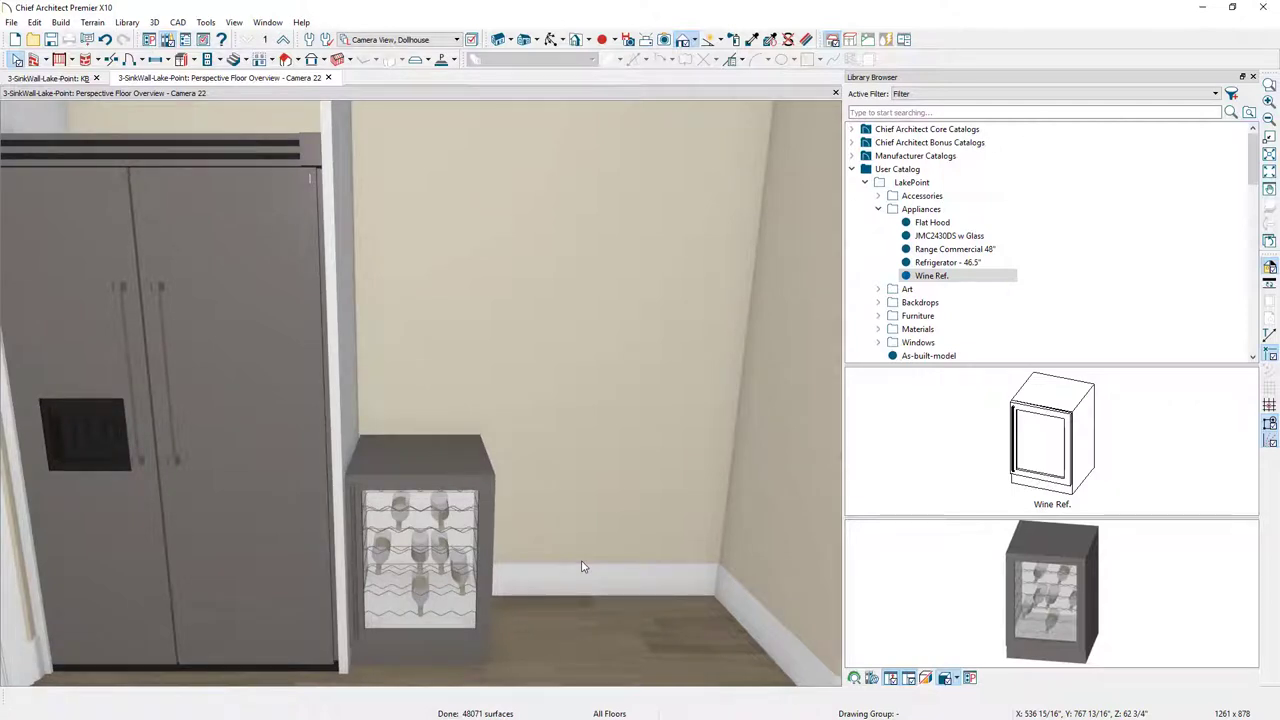
Place a wall cabinet filler high on the back wall near the corner beyond the wine refrigerator.
middle_drag(611, 457, 503, 570)
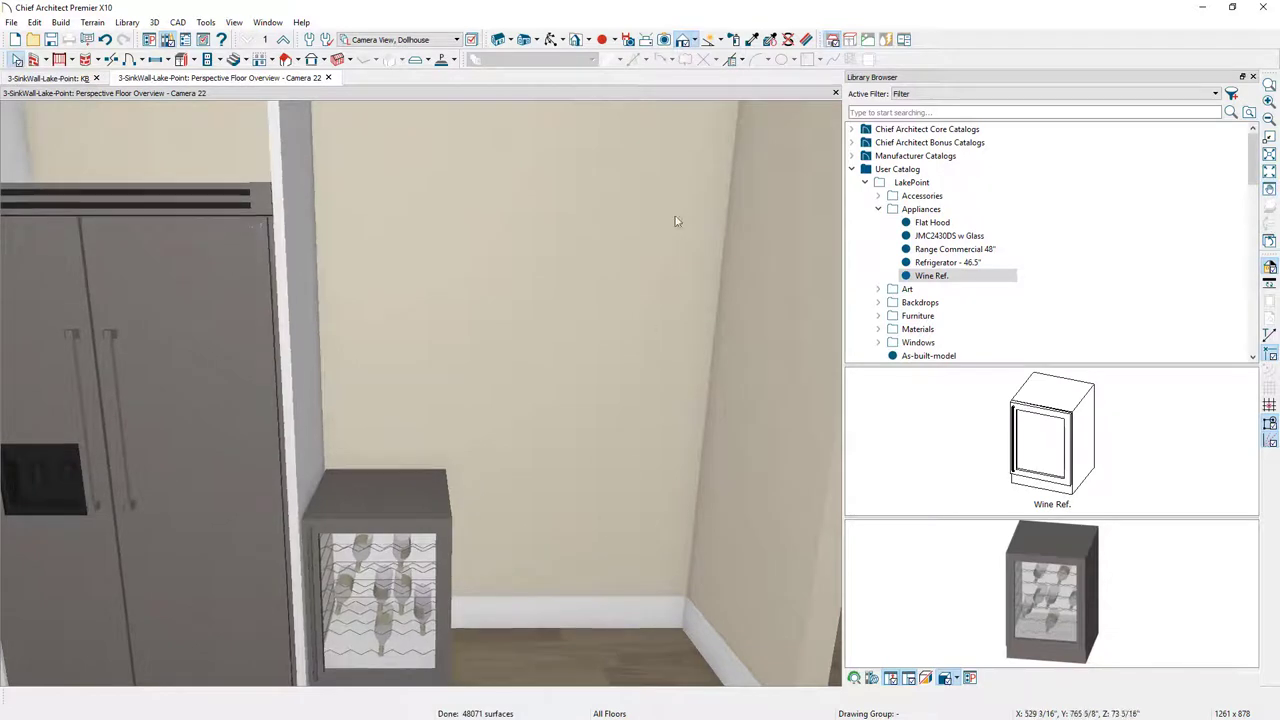
click(195, 60)
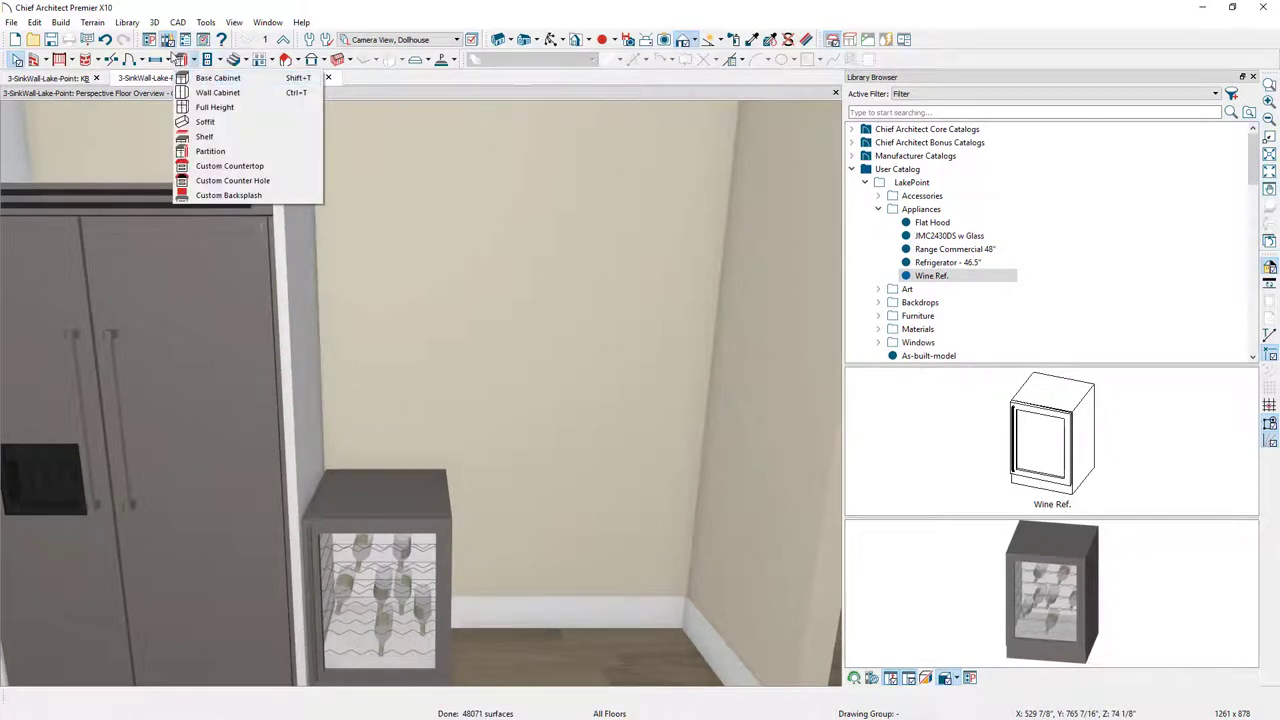
click(61, 22)
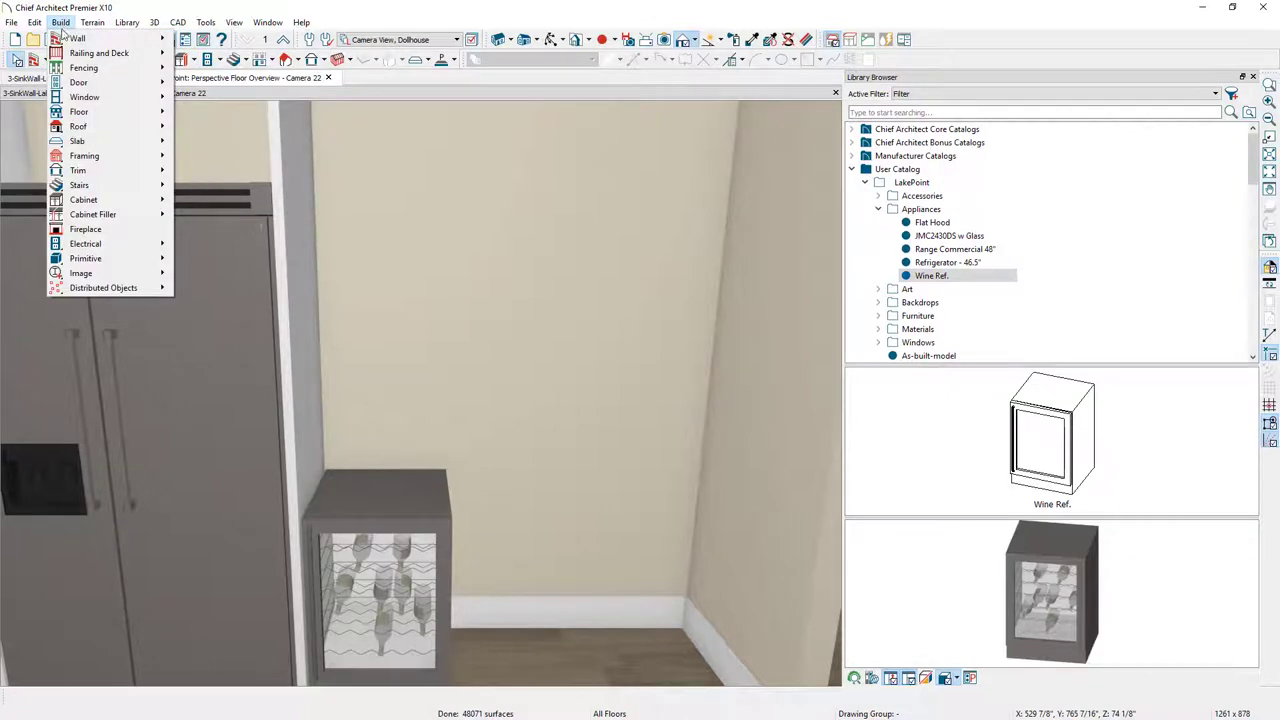
mouse_move(118, 214)
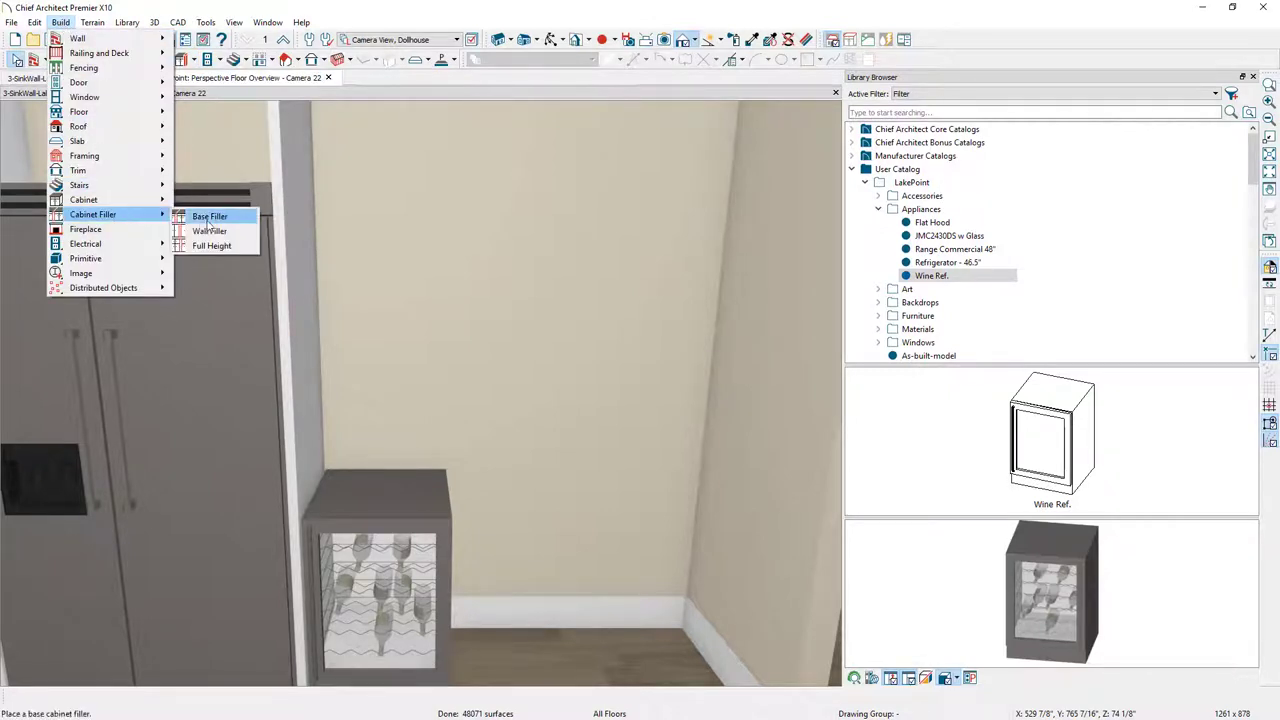
click(216, 231)
click(686, 283)
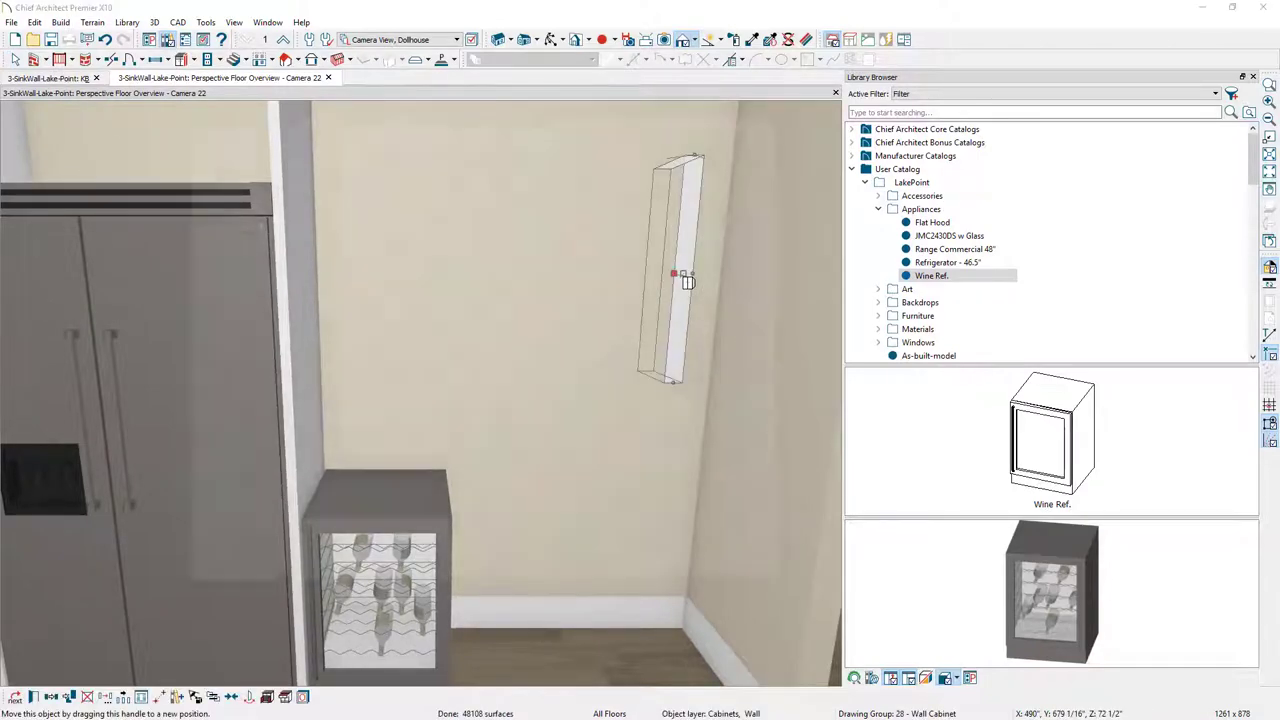
Set the wall filler's width to 1.5" and move it into the corner against the side wall.
double_click(687, 283)
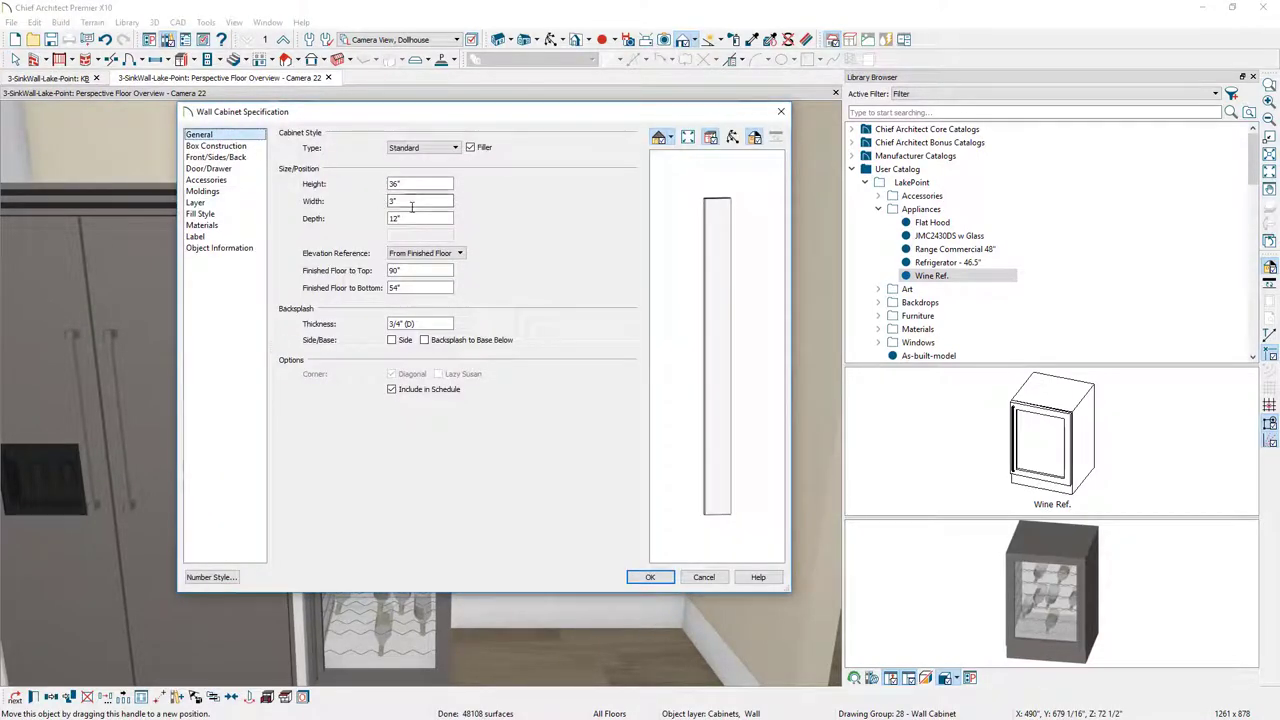
drag(420, 203, 318, 204)
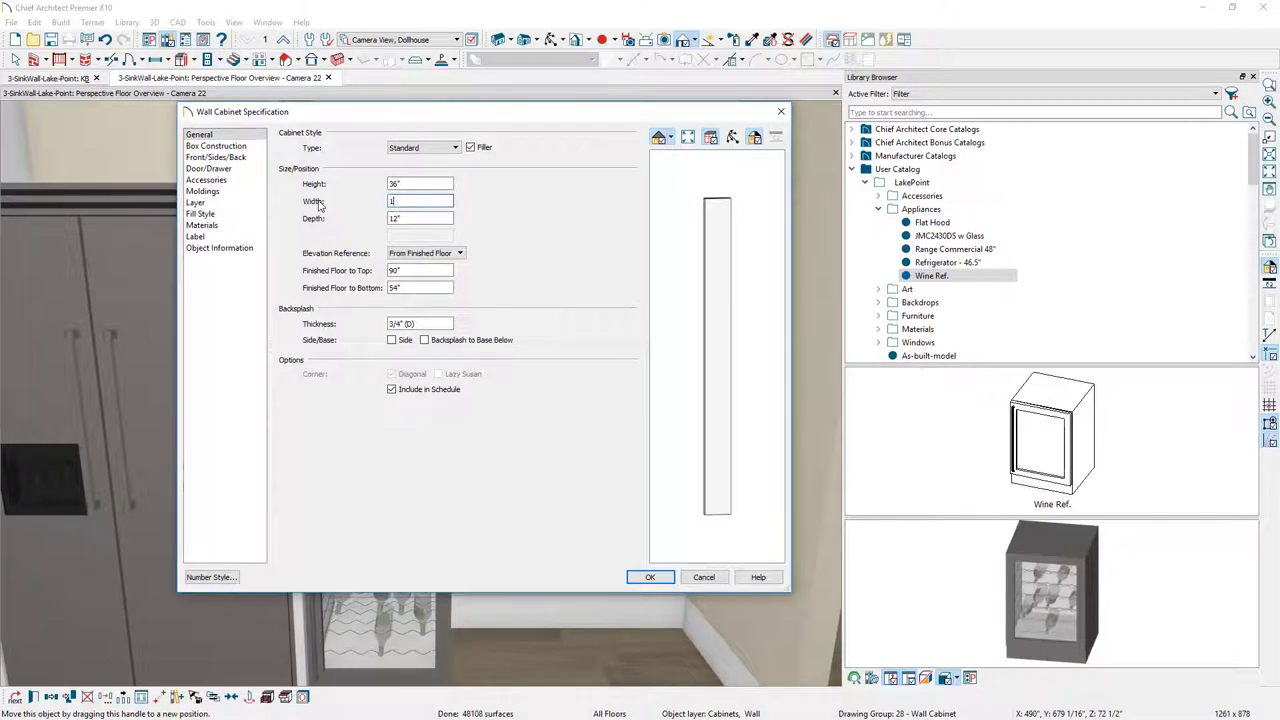
text(1.5)
click(649, 577)
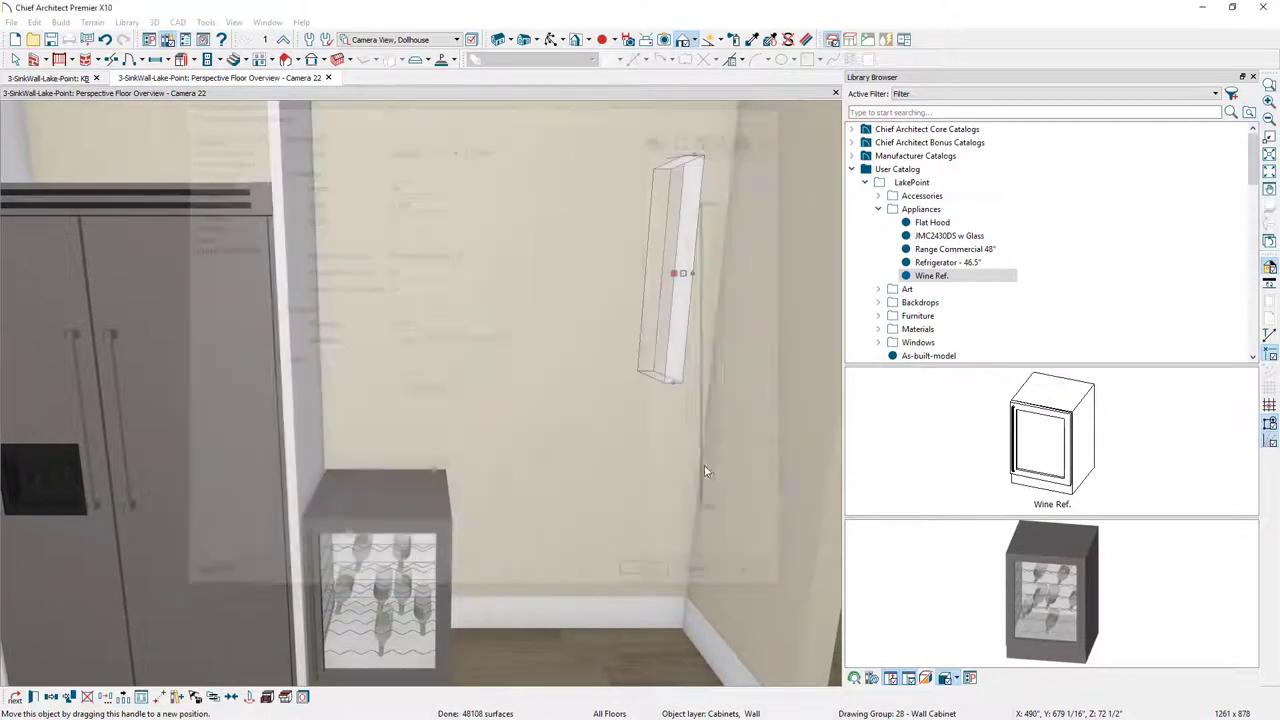
drag(689, 281, 766, 334)
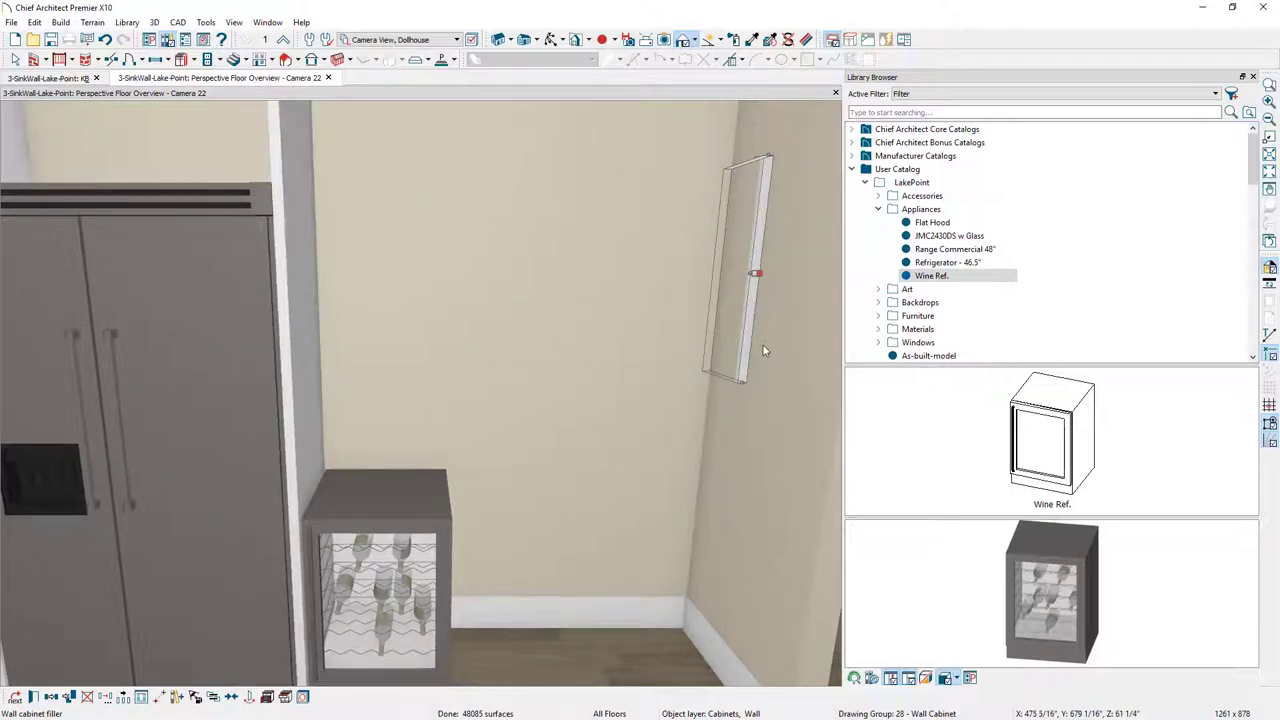
Copy the double-door wall cabinet beside the pantry door onto the back wall, moving the copy against the corner filler.
click(1253, 78)
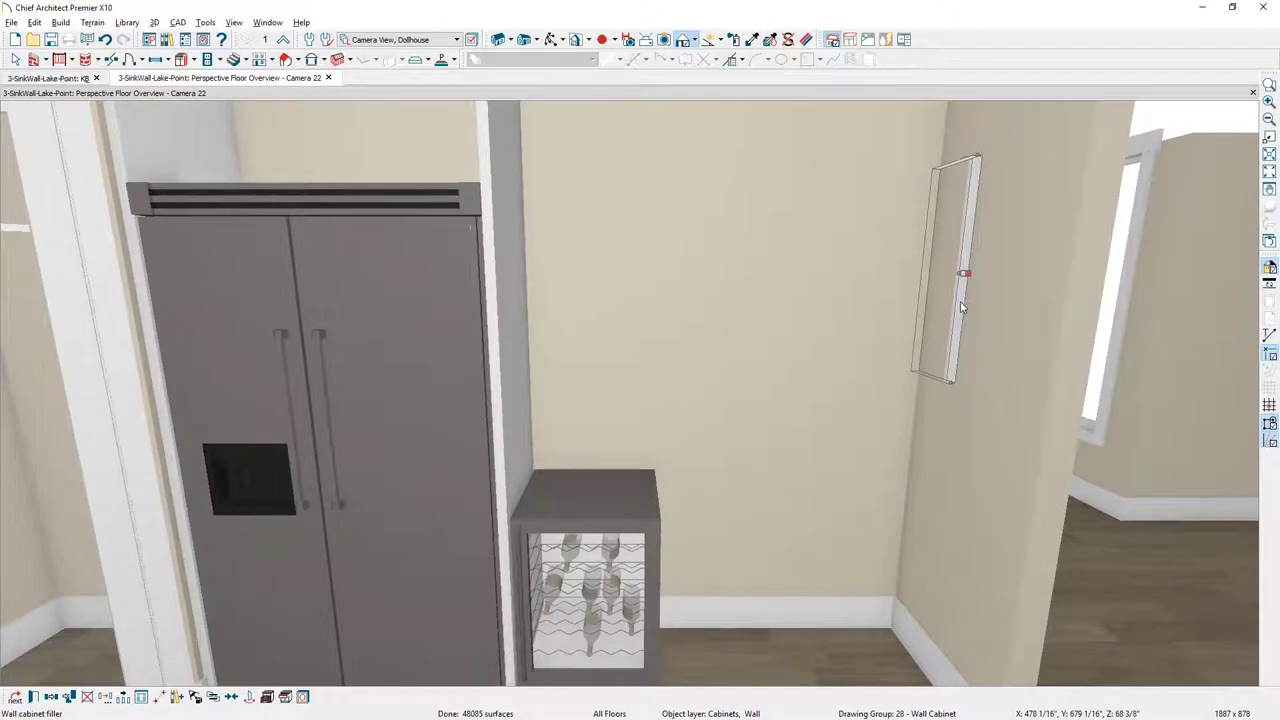
key(Escape)
drag(918, 310, 855, 316)
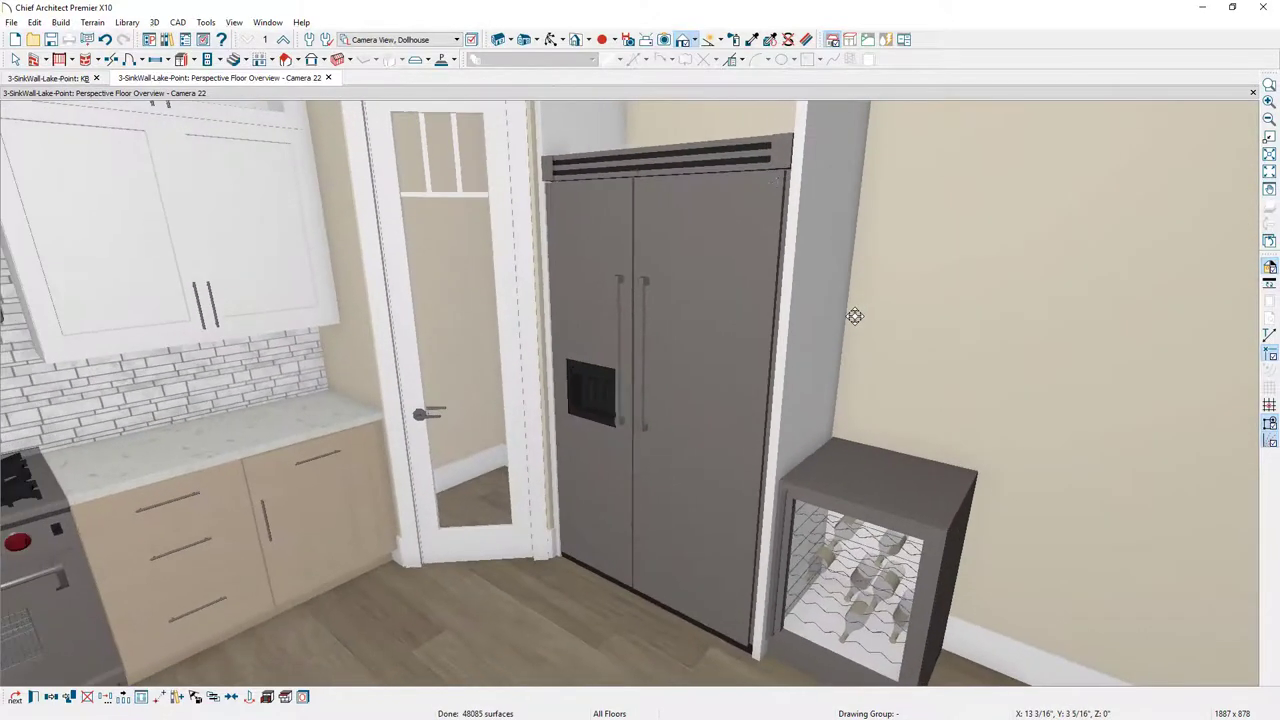
click(192, 252)
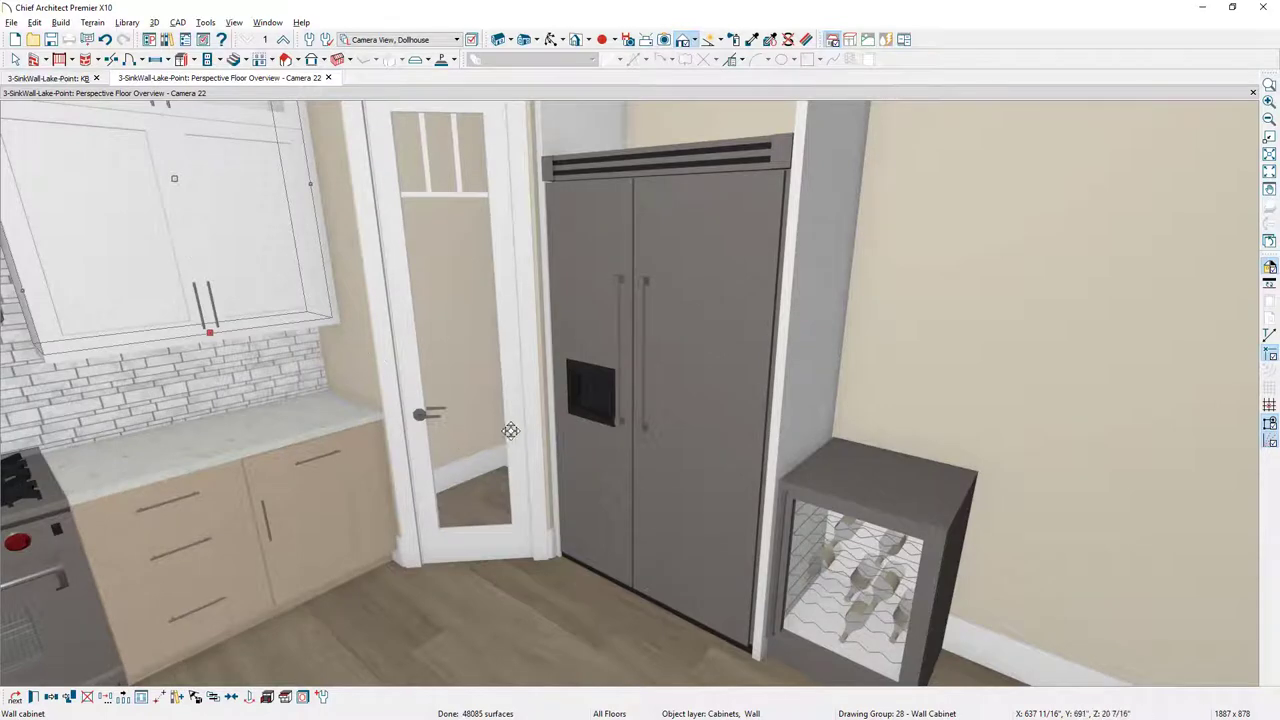
drag(511, 431, 594, 417)
key(Escape)
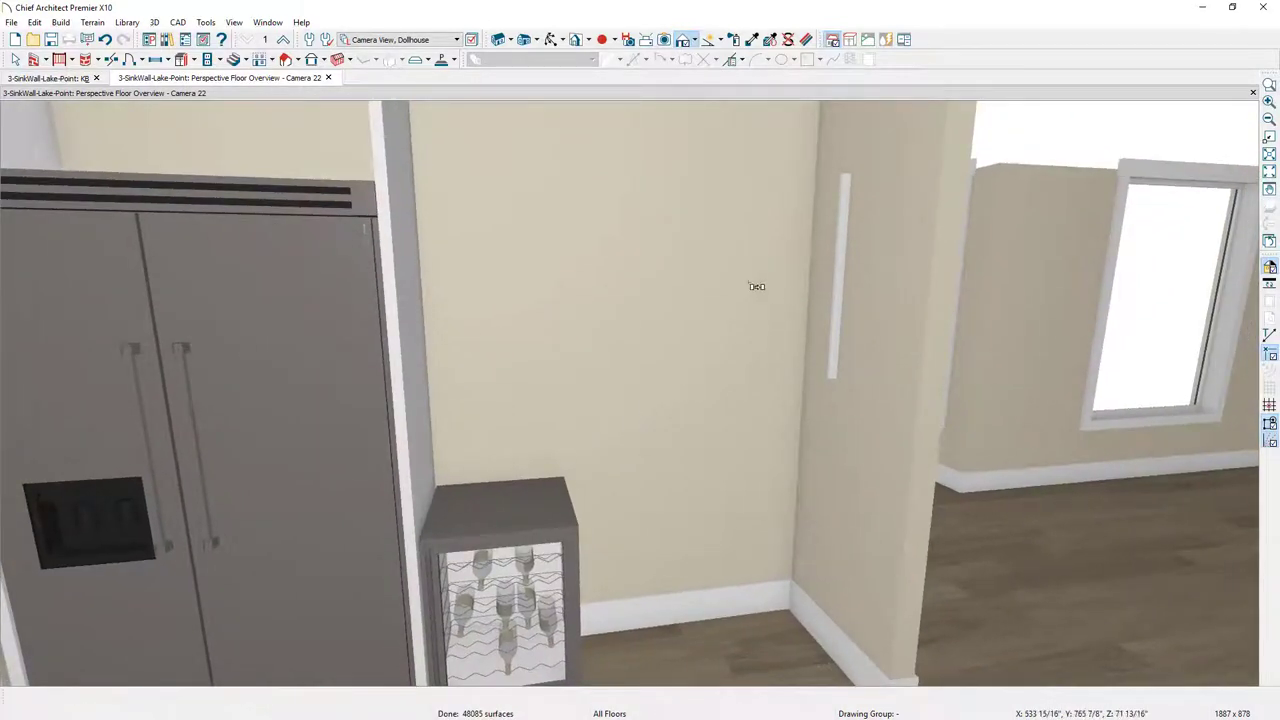
click(703, 232)
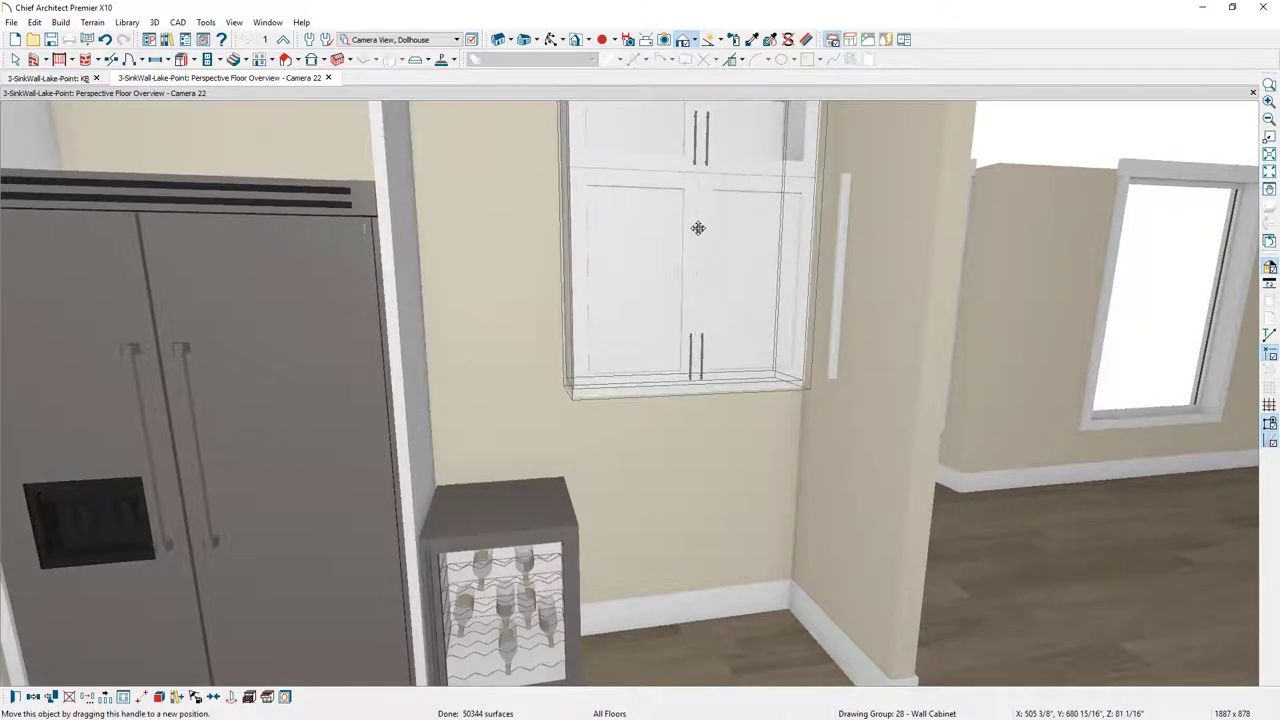
drag(700, 233, 808, 241)
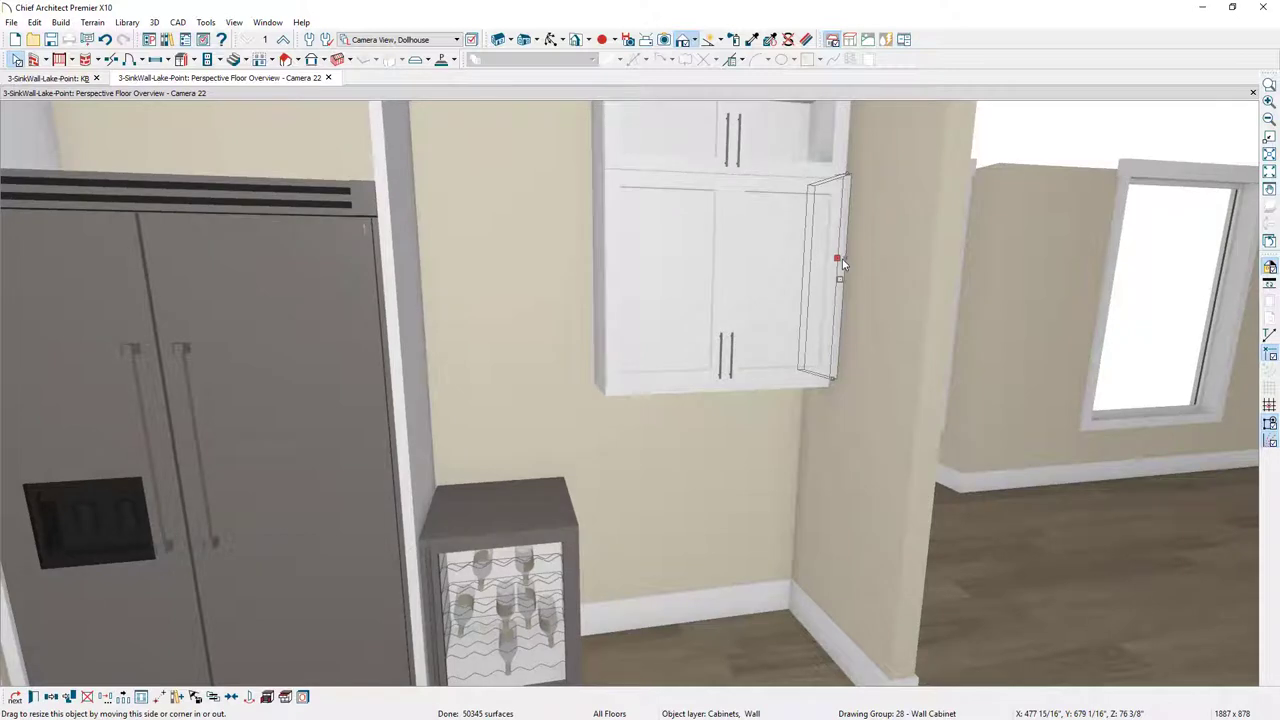
Set the corner wall filler's height to 51".
double_click(843, 264)
drag(409, 183, 345, 183)
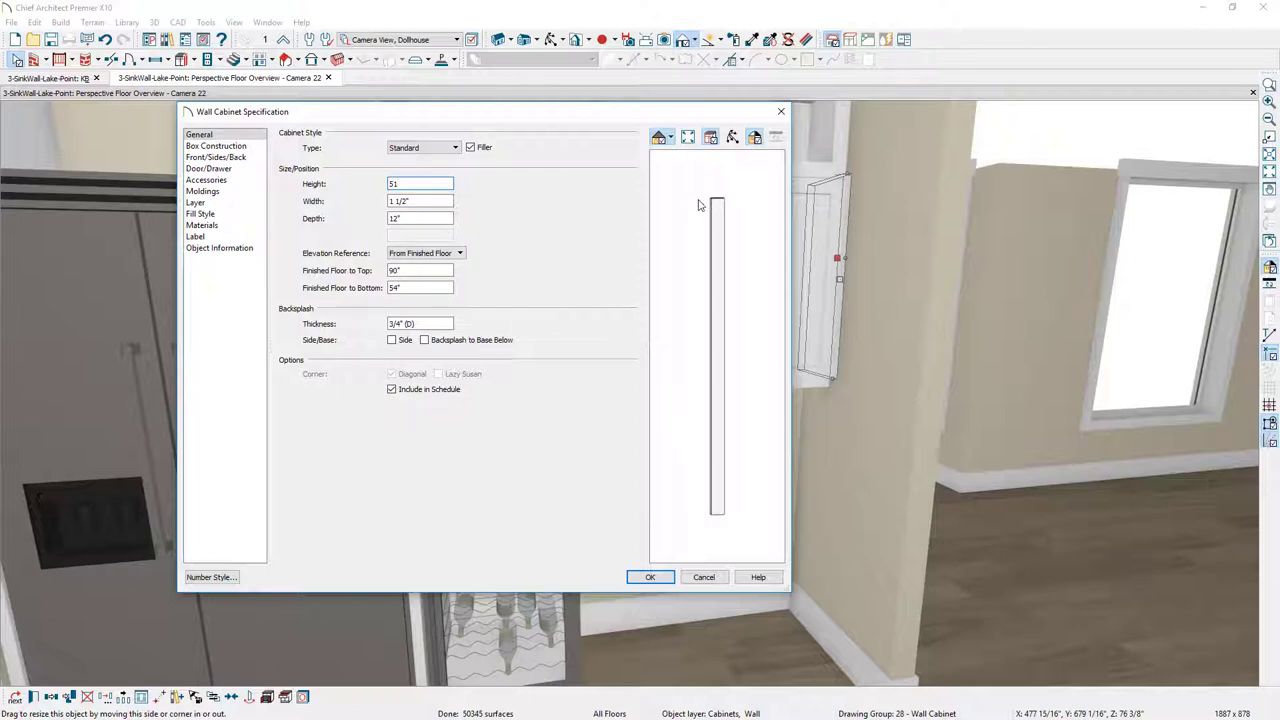
click(650, 578)
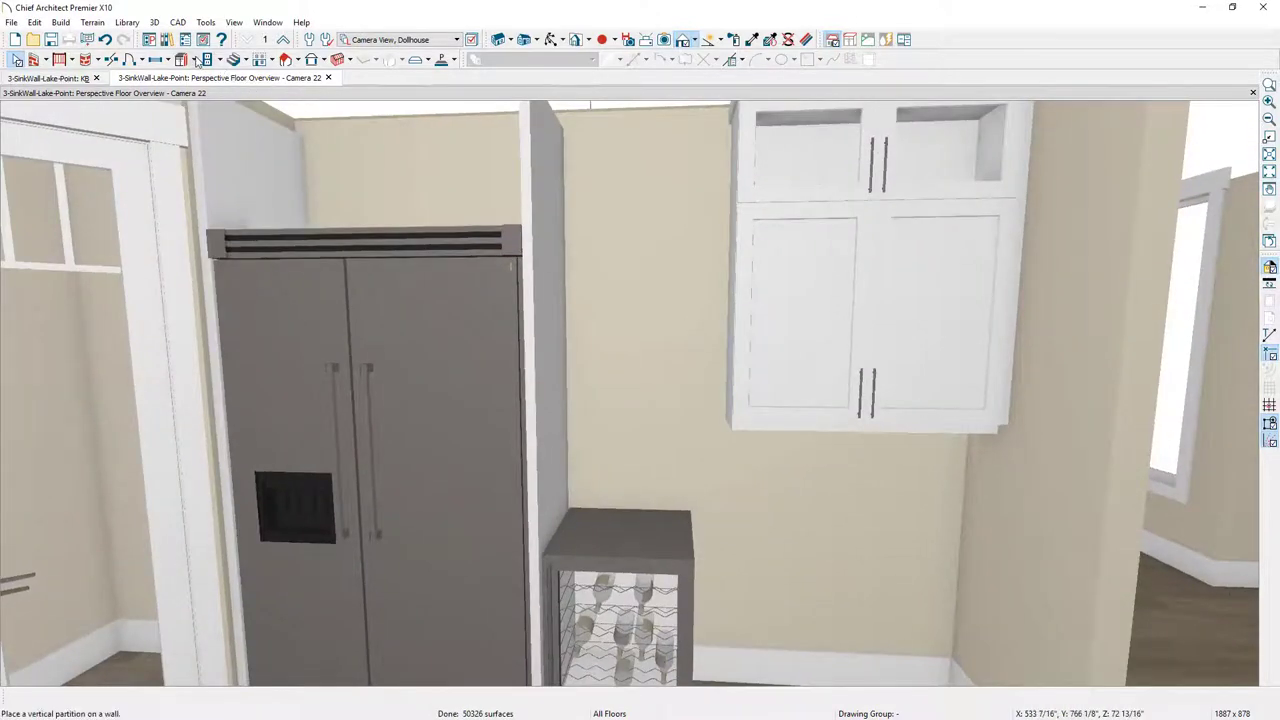
Place a new wall cabinet above the wine refrigerator and move it against the refrigerator's side partition.
click(196, 60)
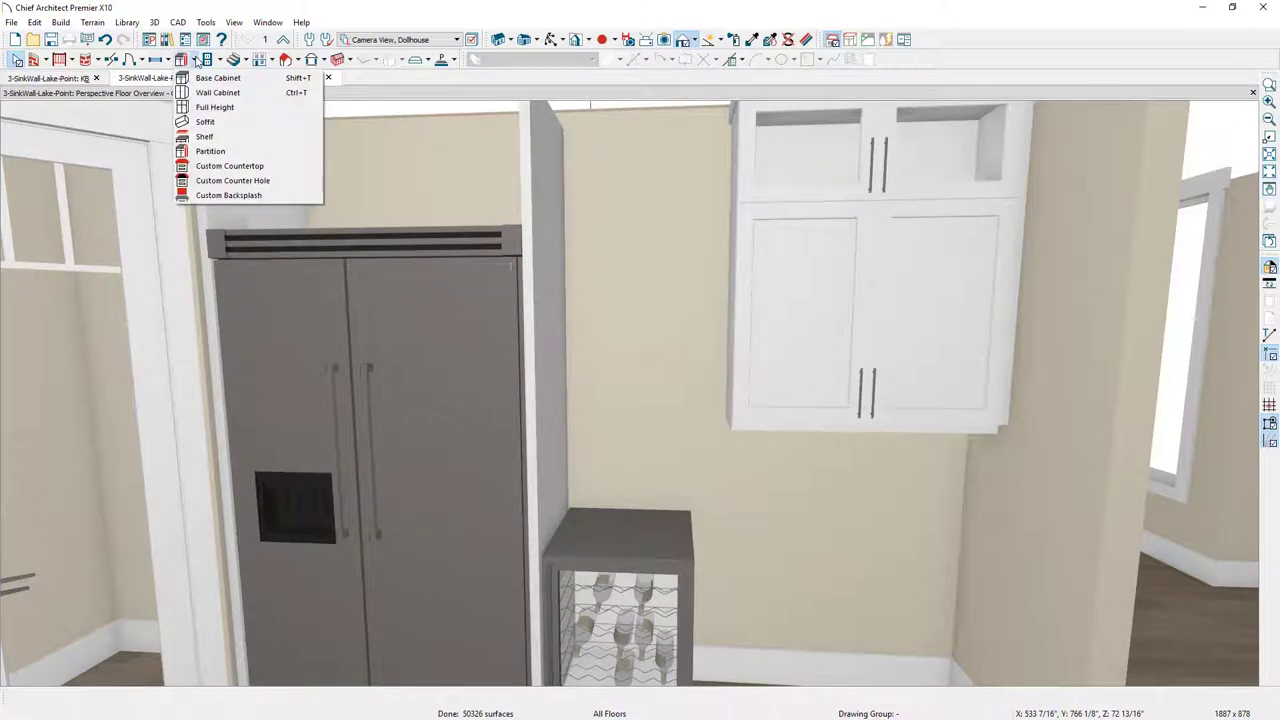
click(218, 92)
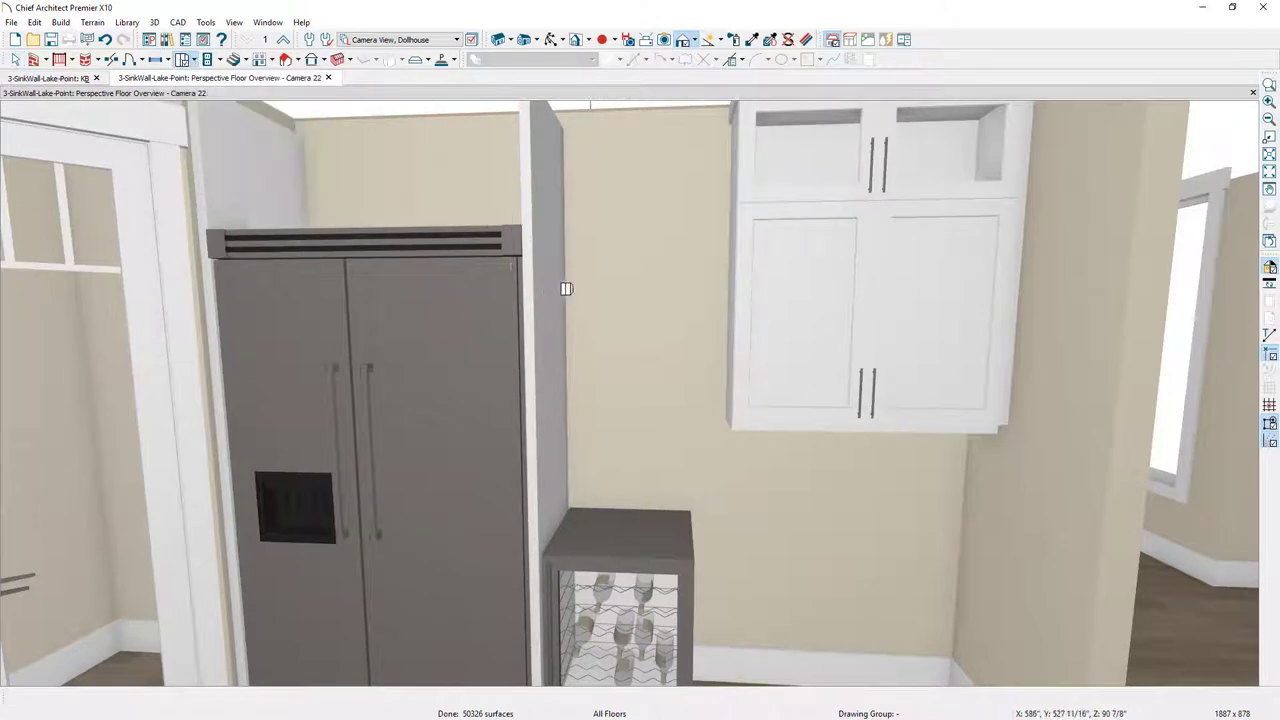
click(648, 312)
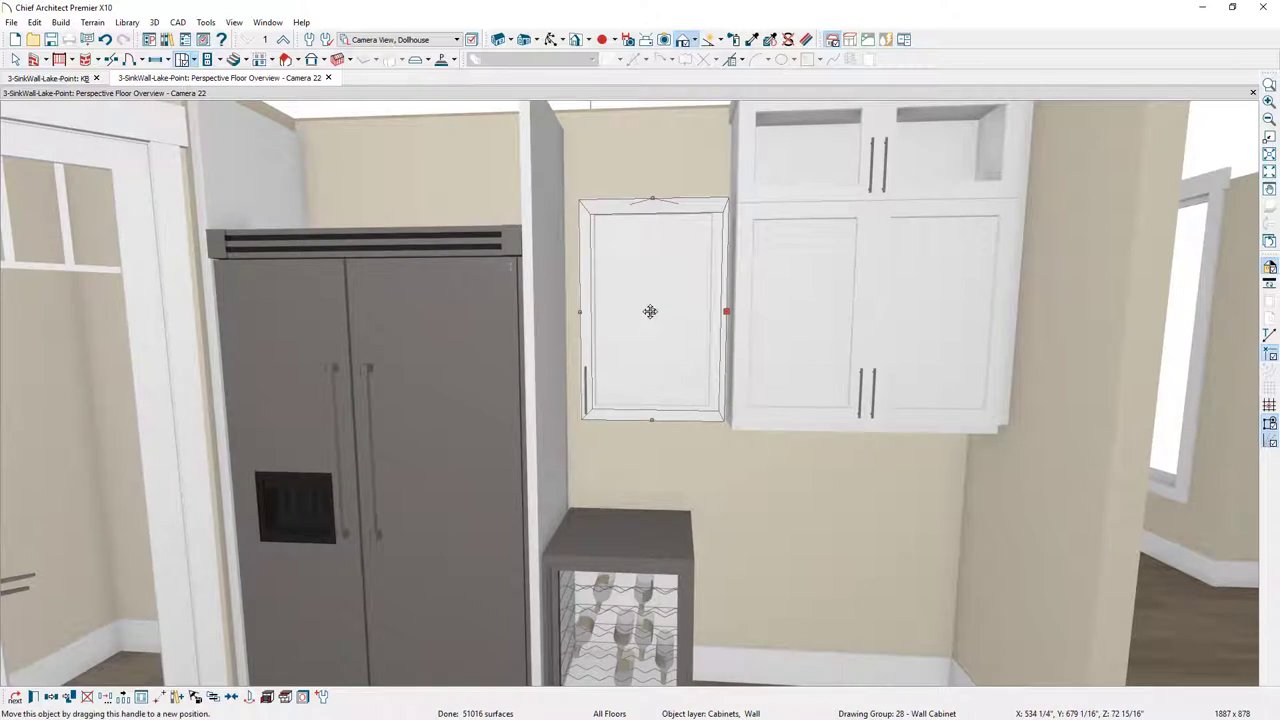
drag(649, 312, 619, 312)
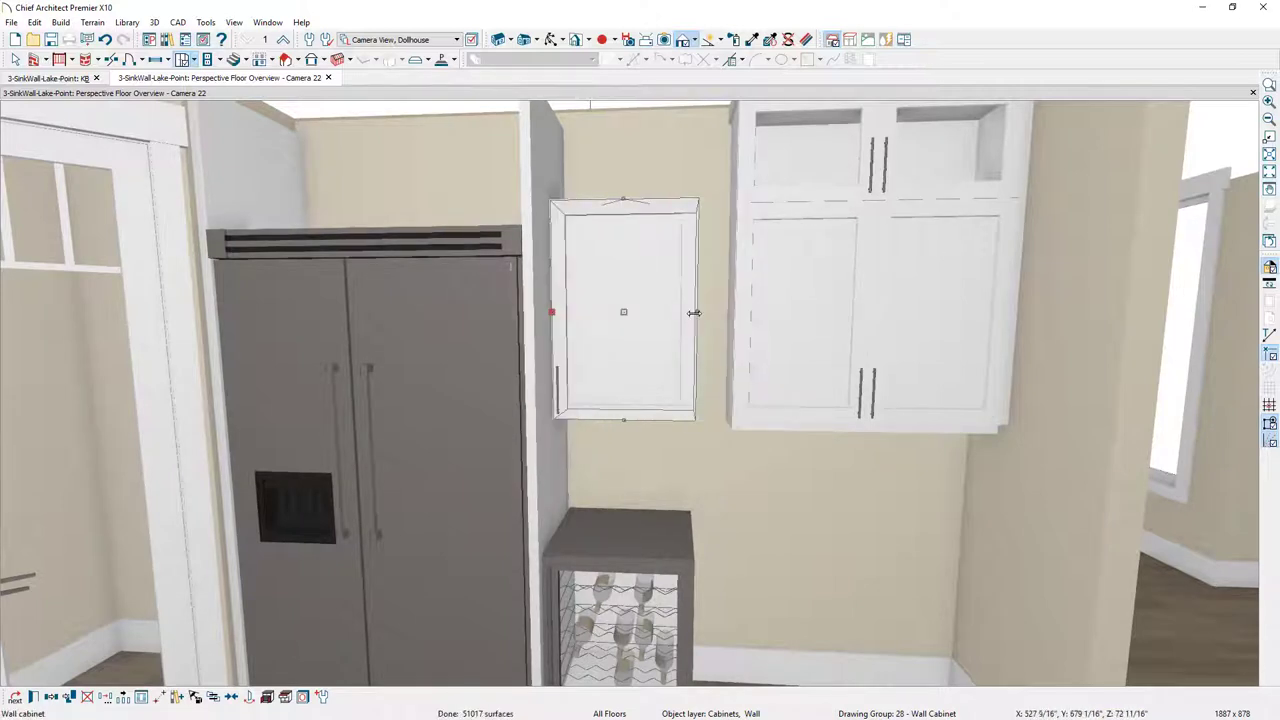
Stretch the new wall cabinet to 30" wide and 63" tall, meeting the adjacent cabinet and extending toward the wine refrigerator.
drag(697, 313, 738, 315)
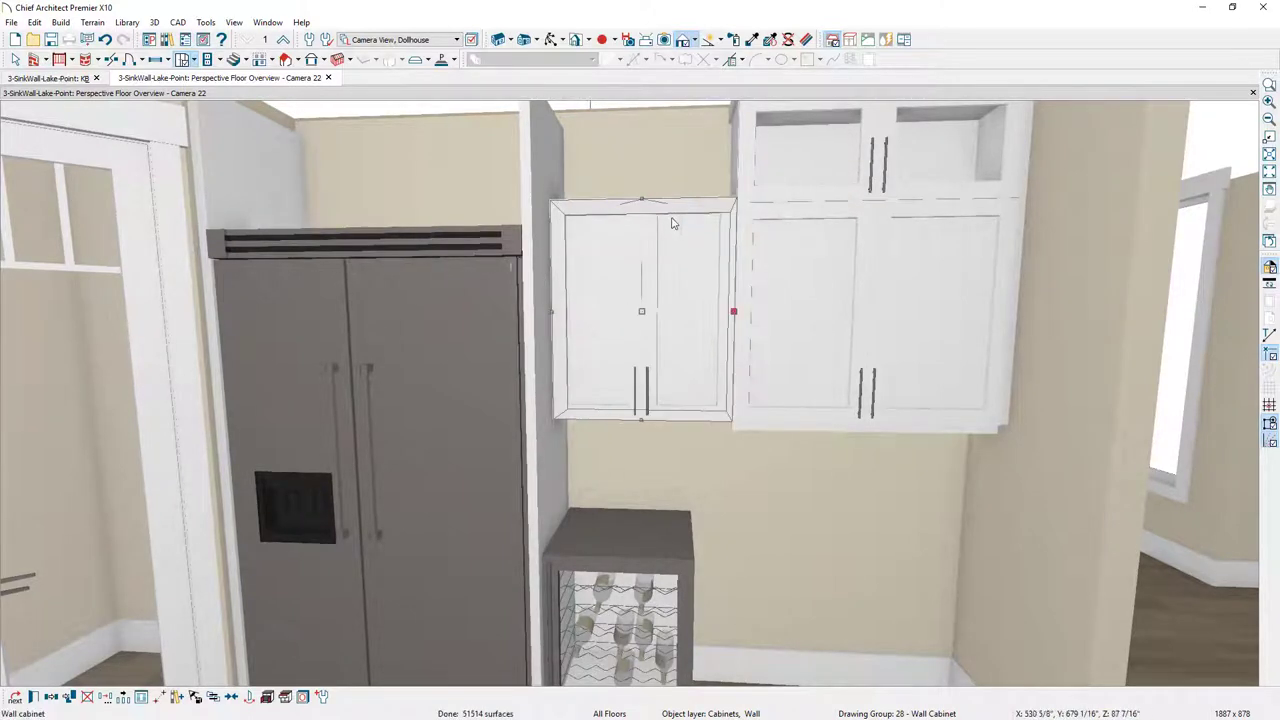
drag(640, 203, 633, 108)
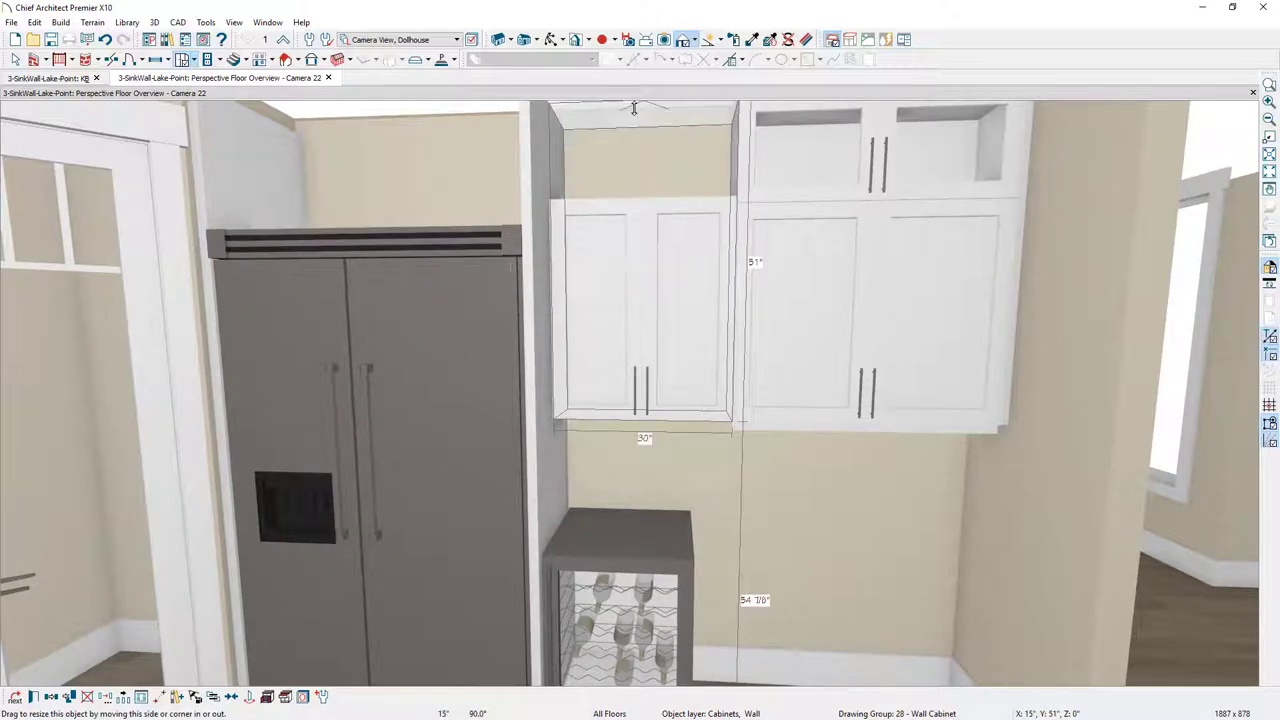
drag(638, 420, 641, 483)
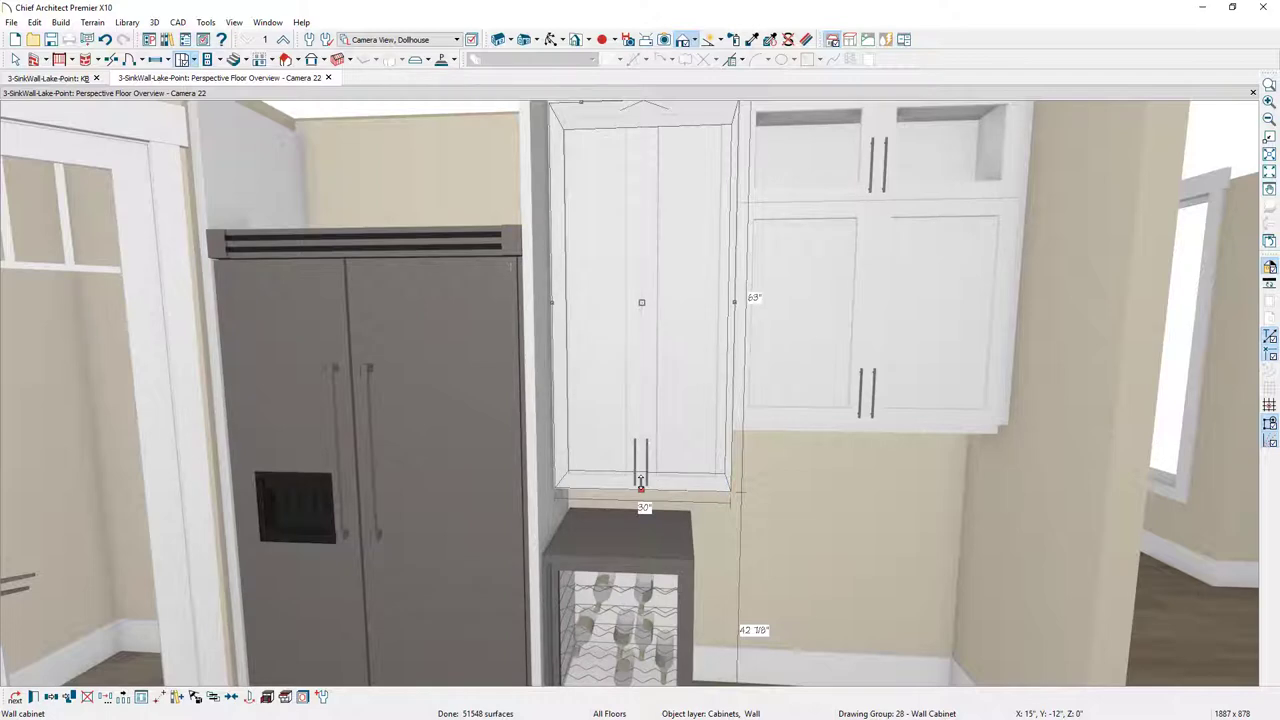
Set the new wall cabinet's height to 69", its depth to 15" and its finished floor to bottom to 36".
double_click(641, 483)
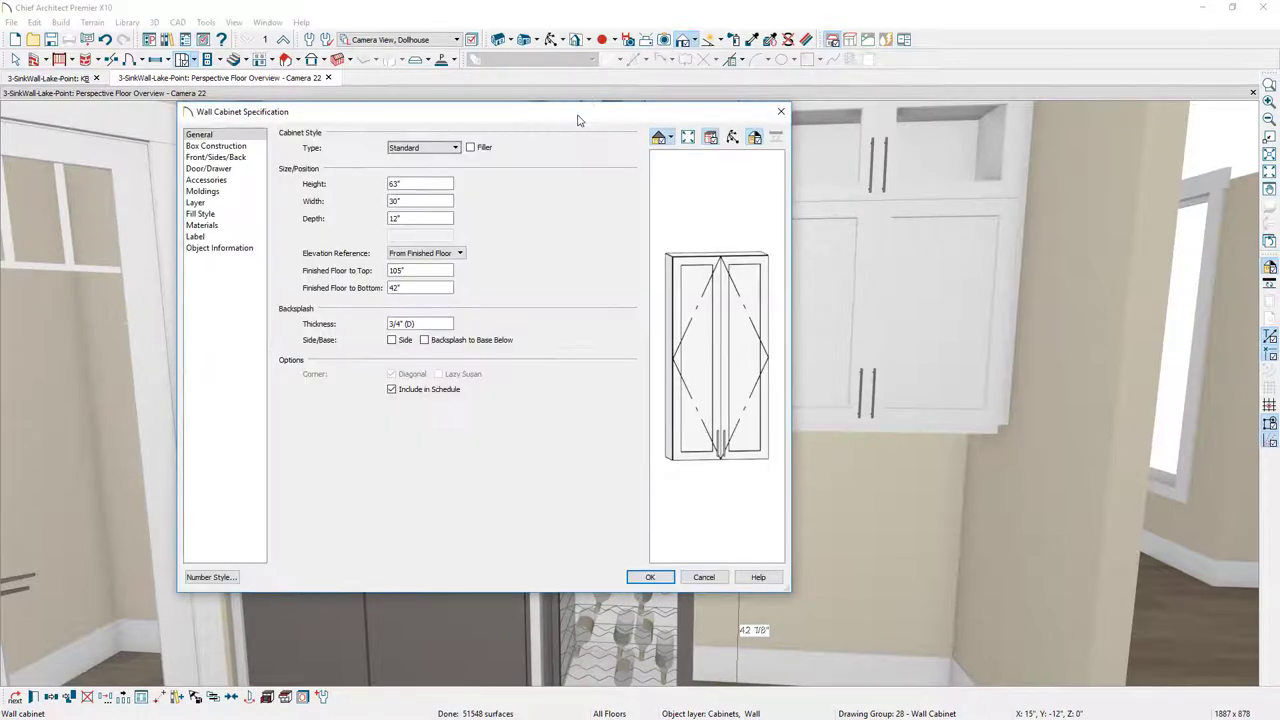
drag(580, 116, 449, 93)
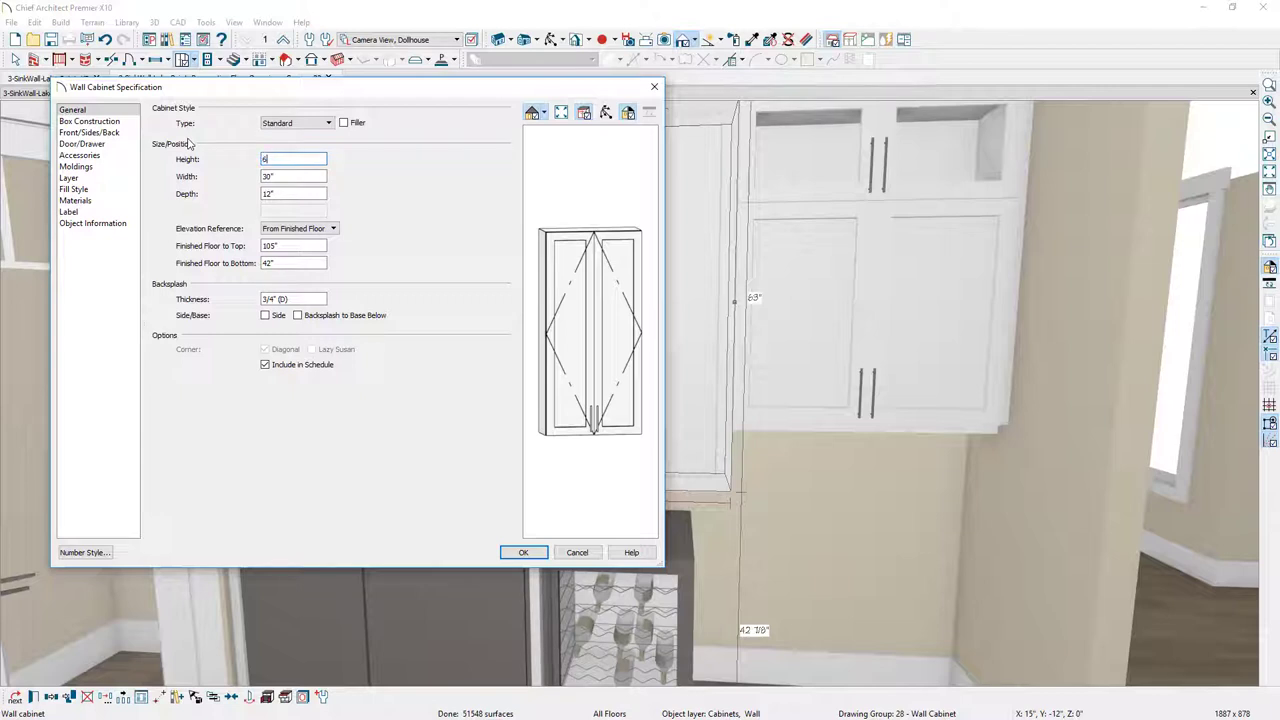
key(Tab)
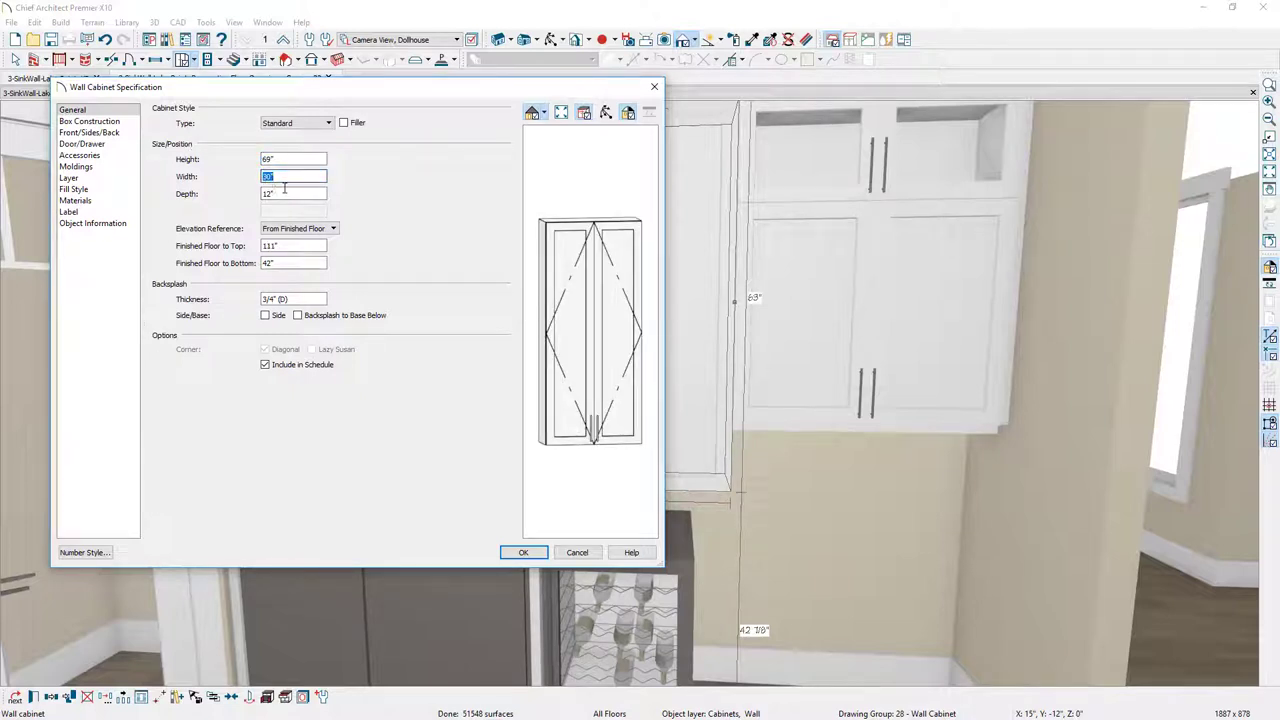
double_click(266, 264)
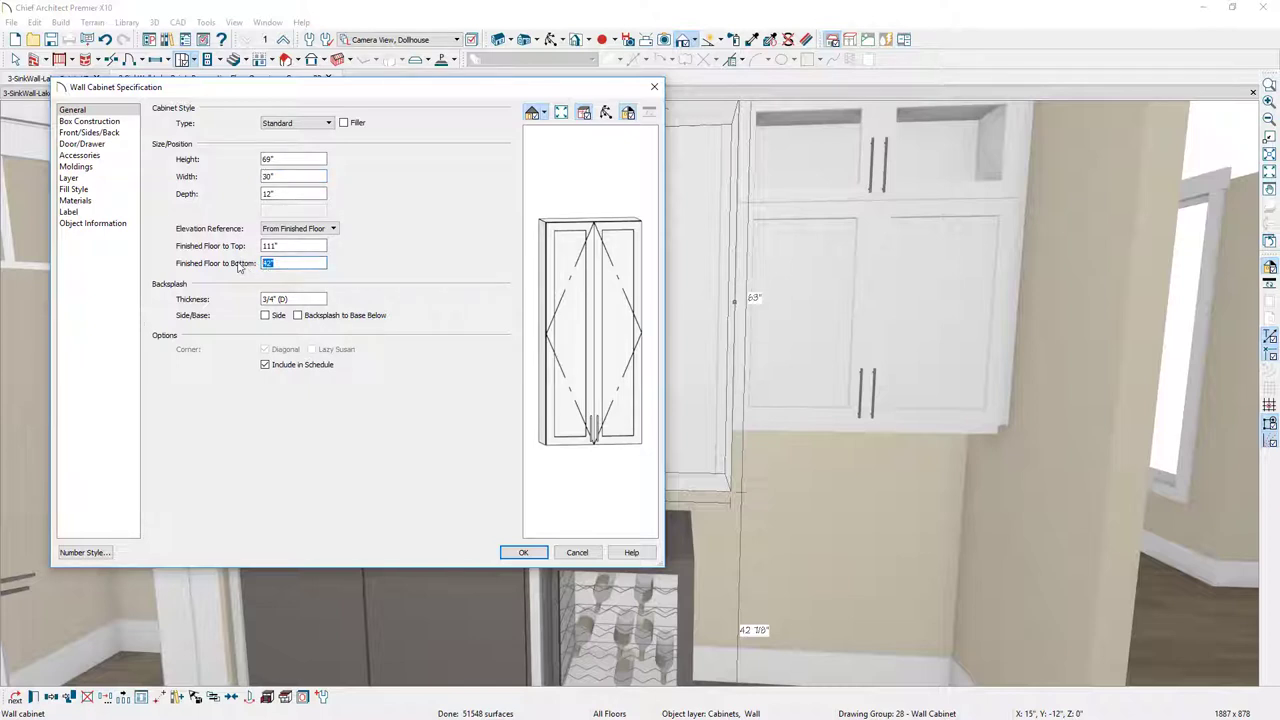
key(Tab)
click(285, 194)
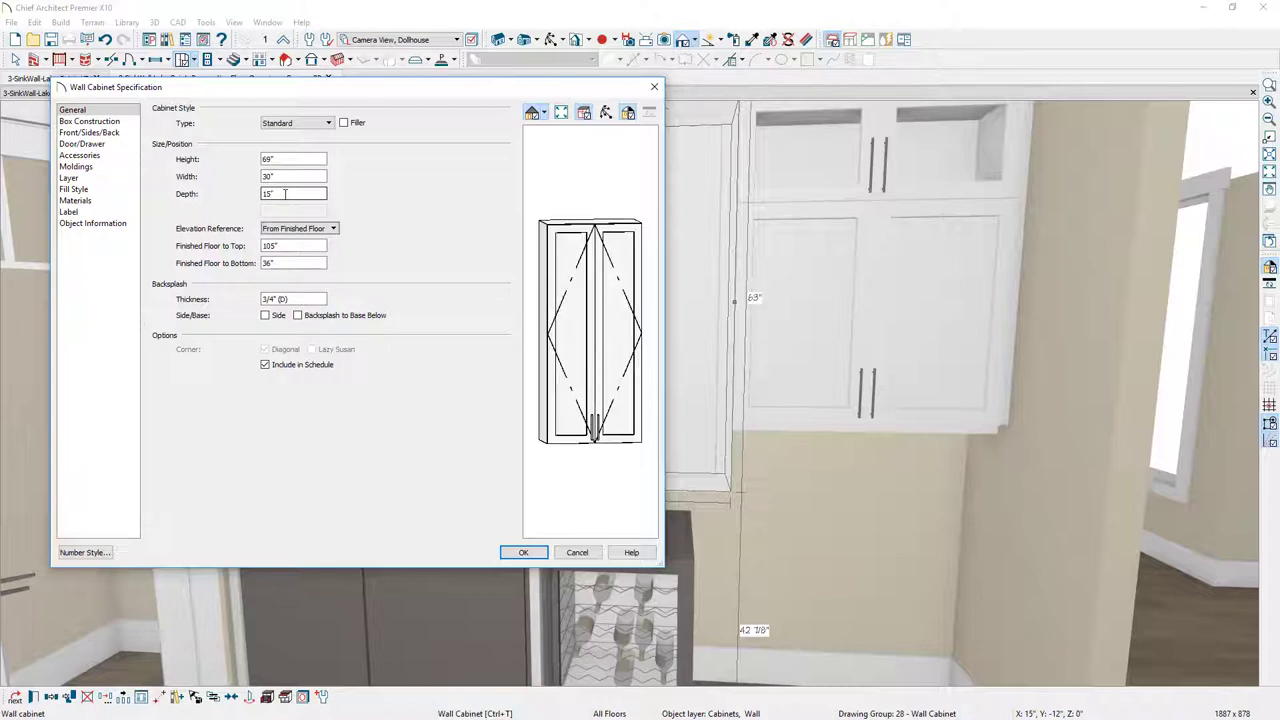
Split the cabinet's front door face horizontally twice so it has three stacked door sections.
click(570, 320)
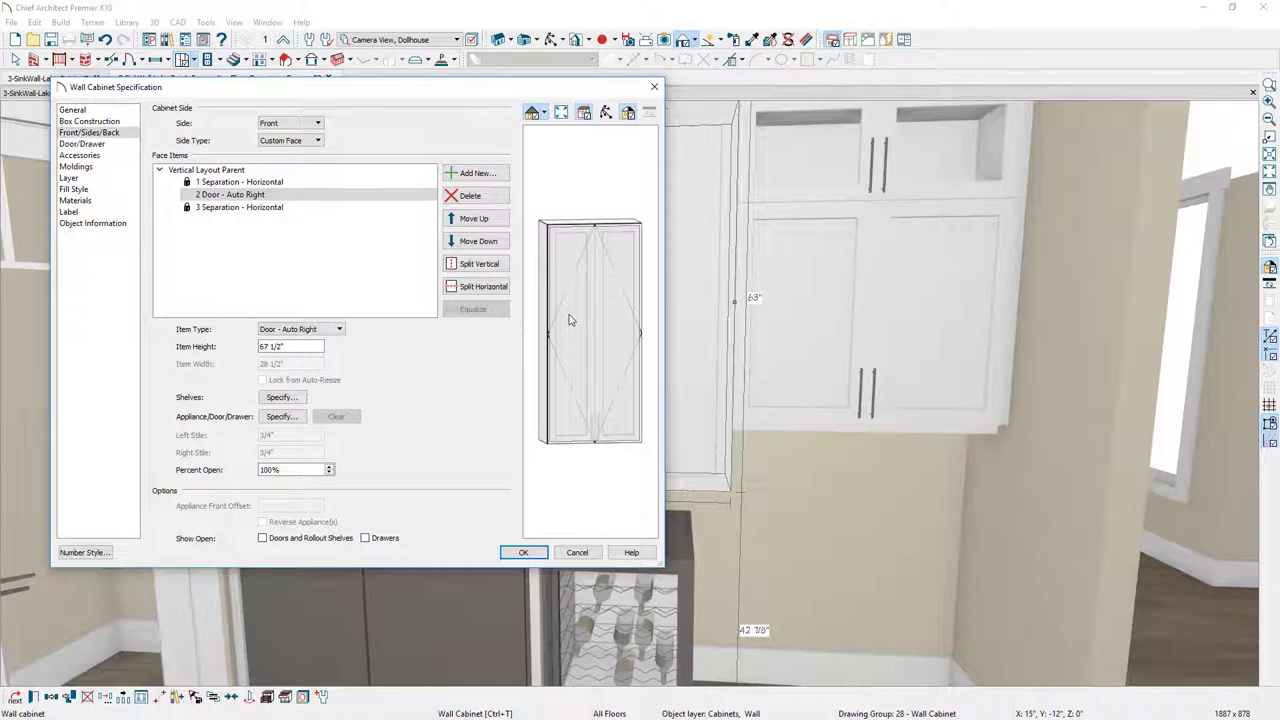
click(503, 288)
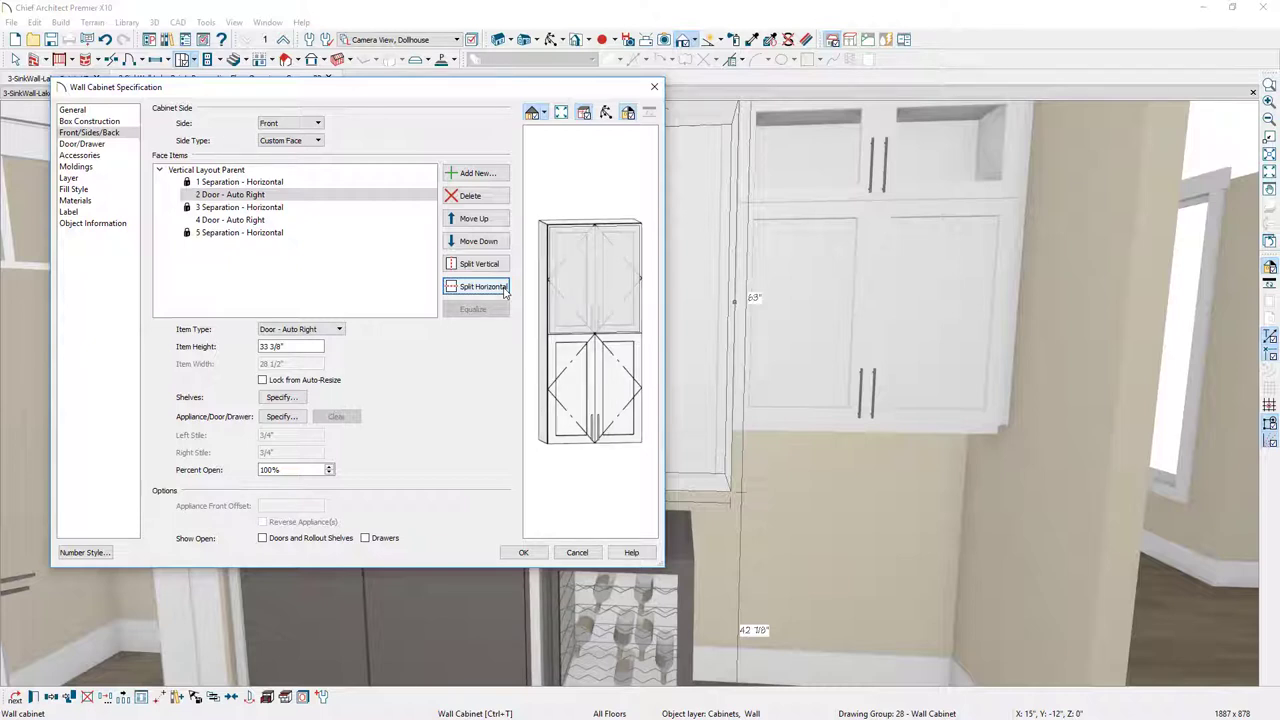
click(505, 289)
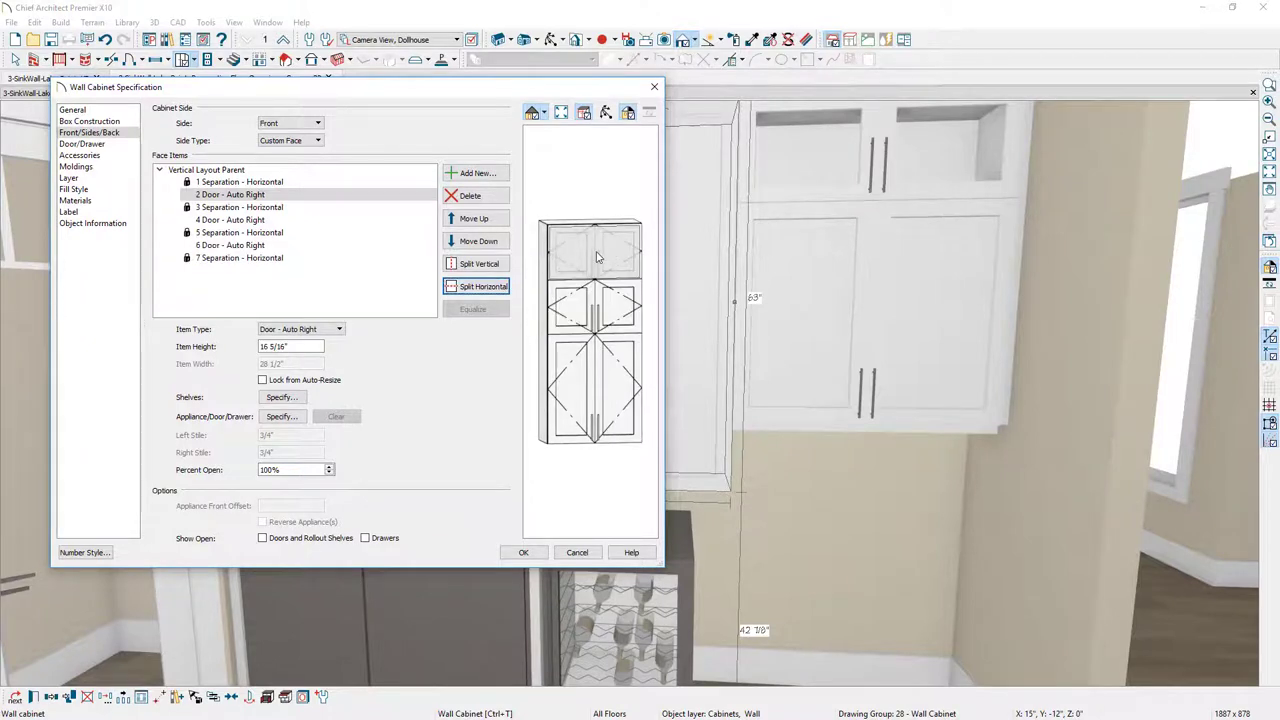
Set the top door section's item height to 15" and select the middle door section.
drag(312, 347, 238, 356)
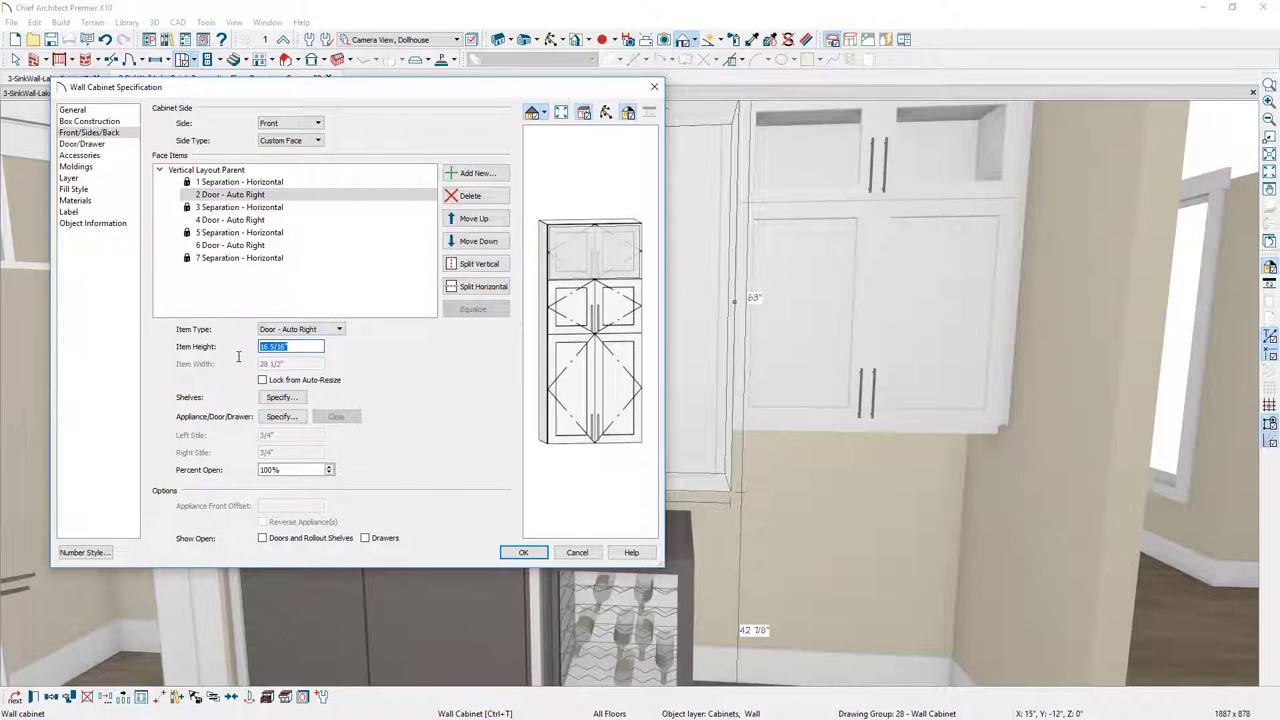
text(17 )
text(5)
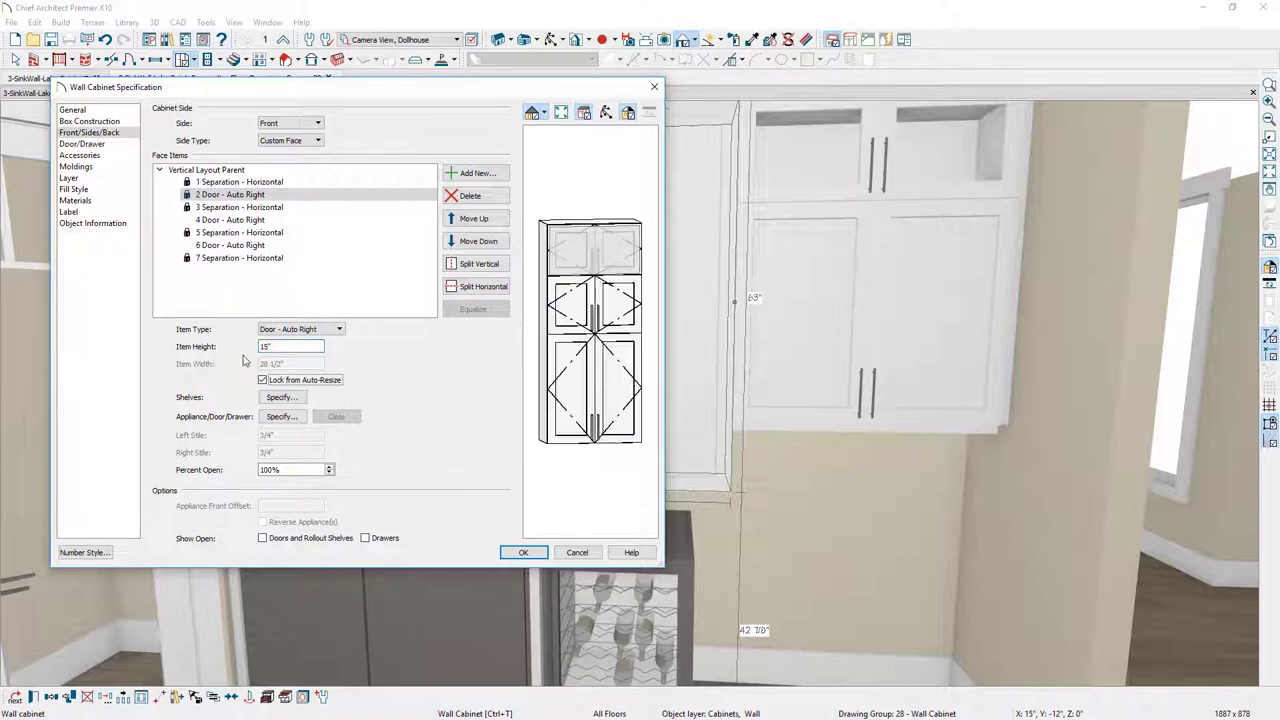
click(560, 310)
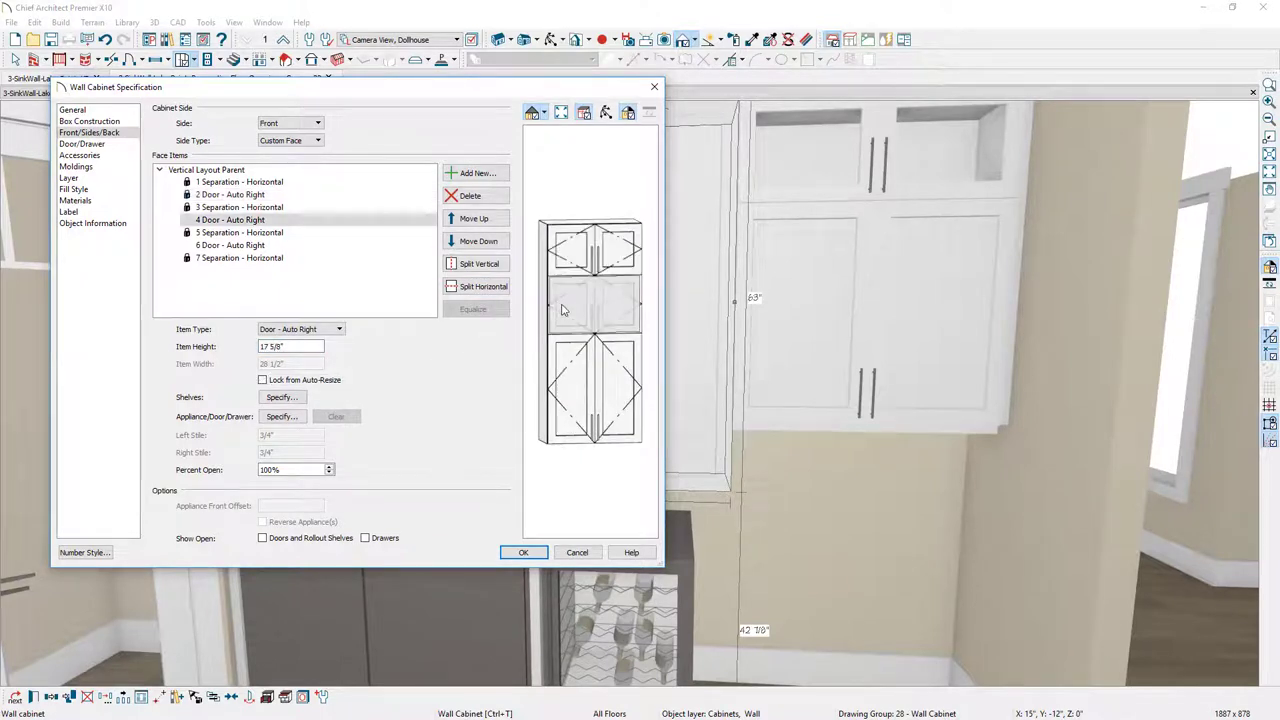
Turn the cabinet's middle door section into an opening and set its shelves manually to 0.
click(468, 196)
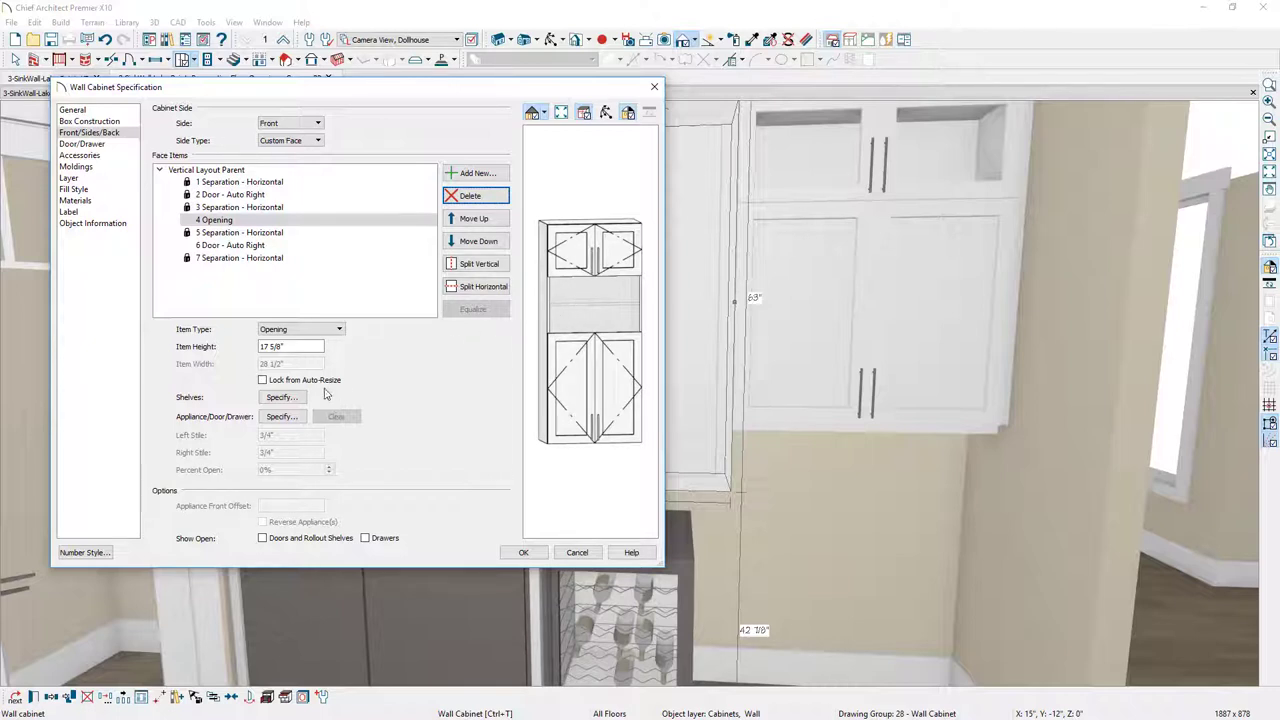
click(285, 398)
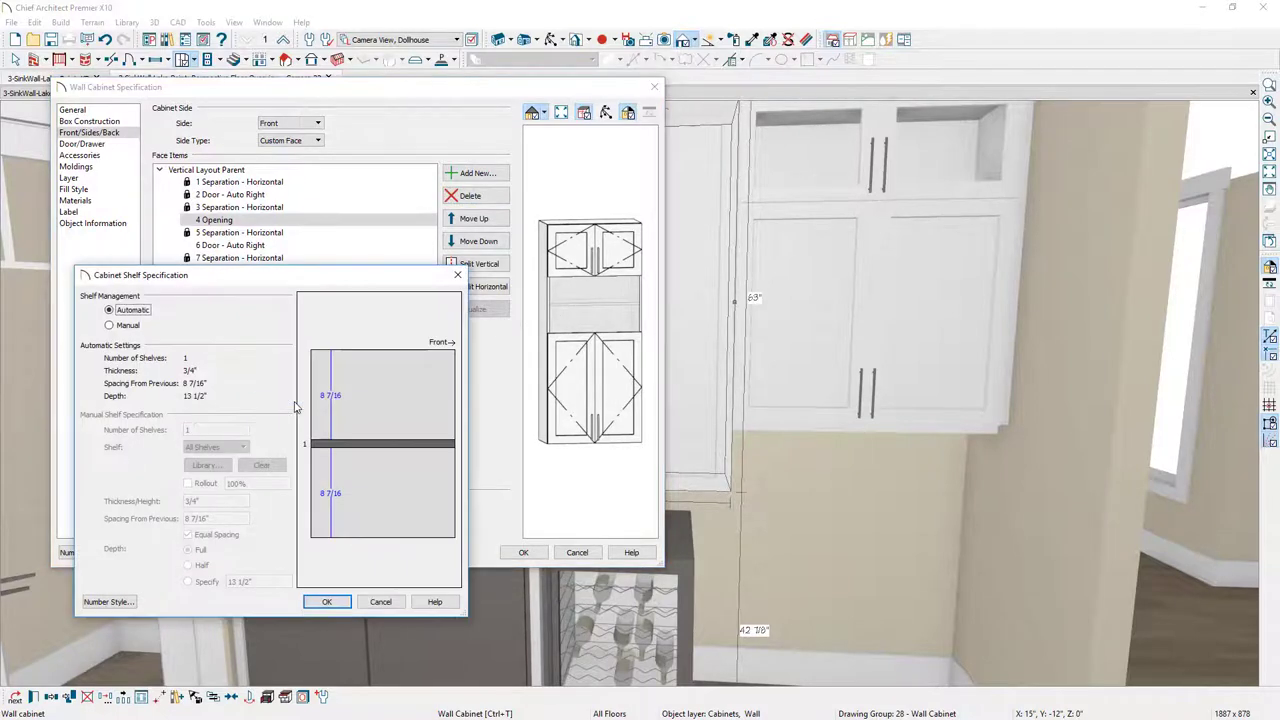
click(110, 325)
double_click(193, 430)
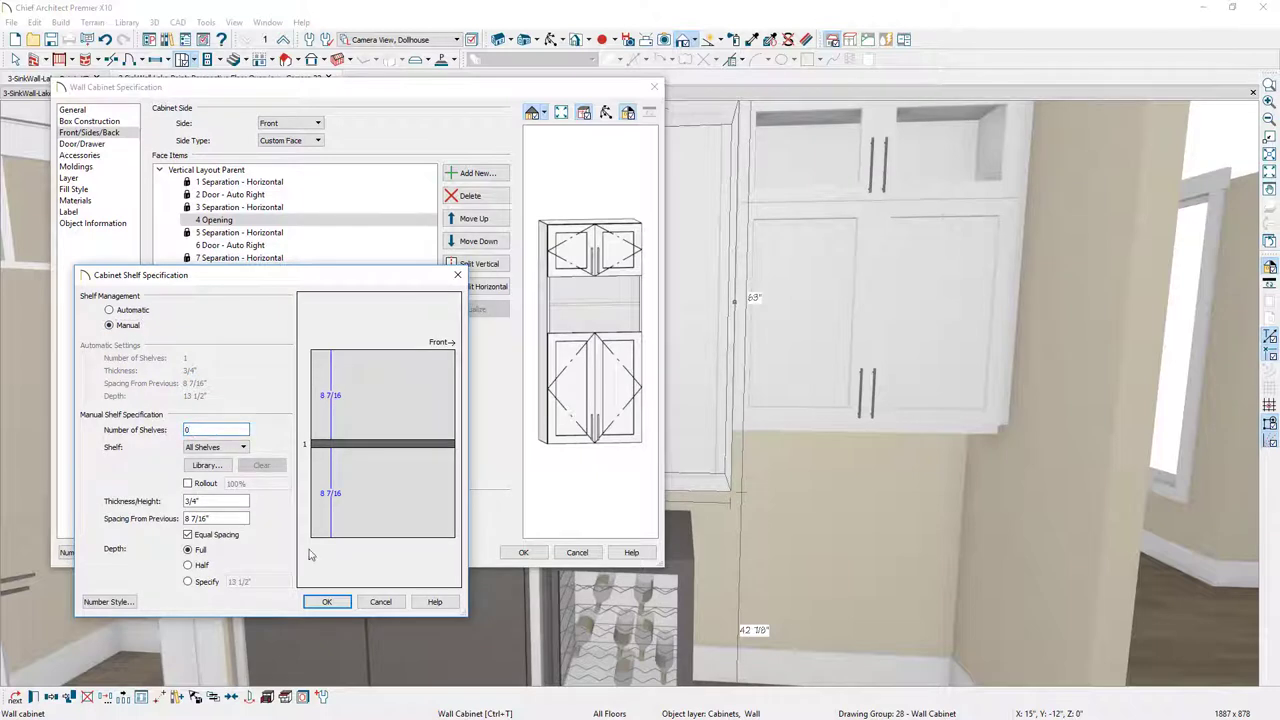
text(0)
click(326, 601)
Set the bottom door section's item height to 36" and apply the cabinet specification.
click(597, 387)
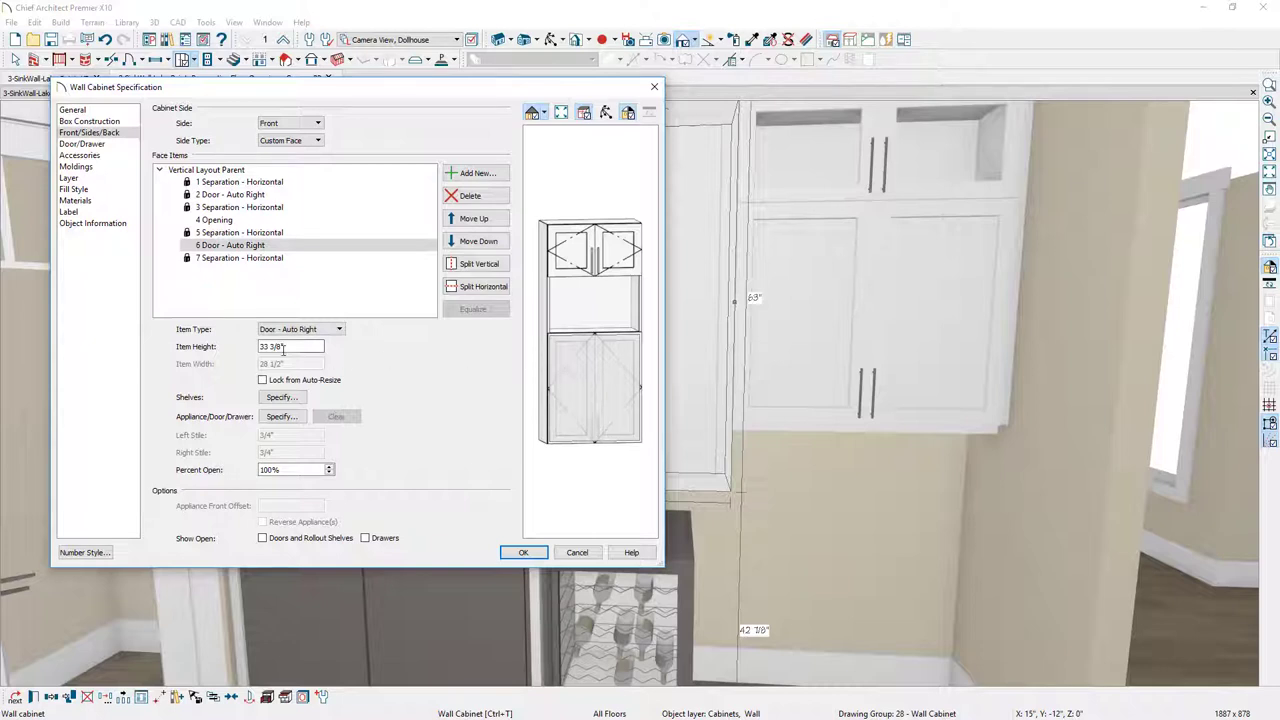
drag(283, 349, 236, 350)
text(36)
key(Tab)
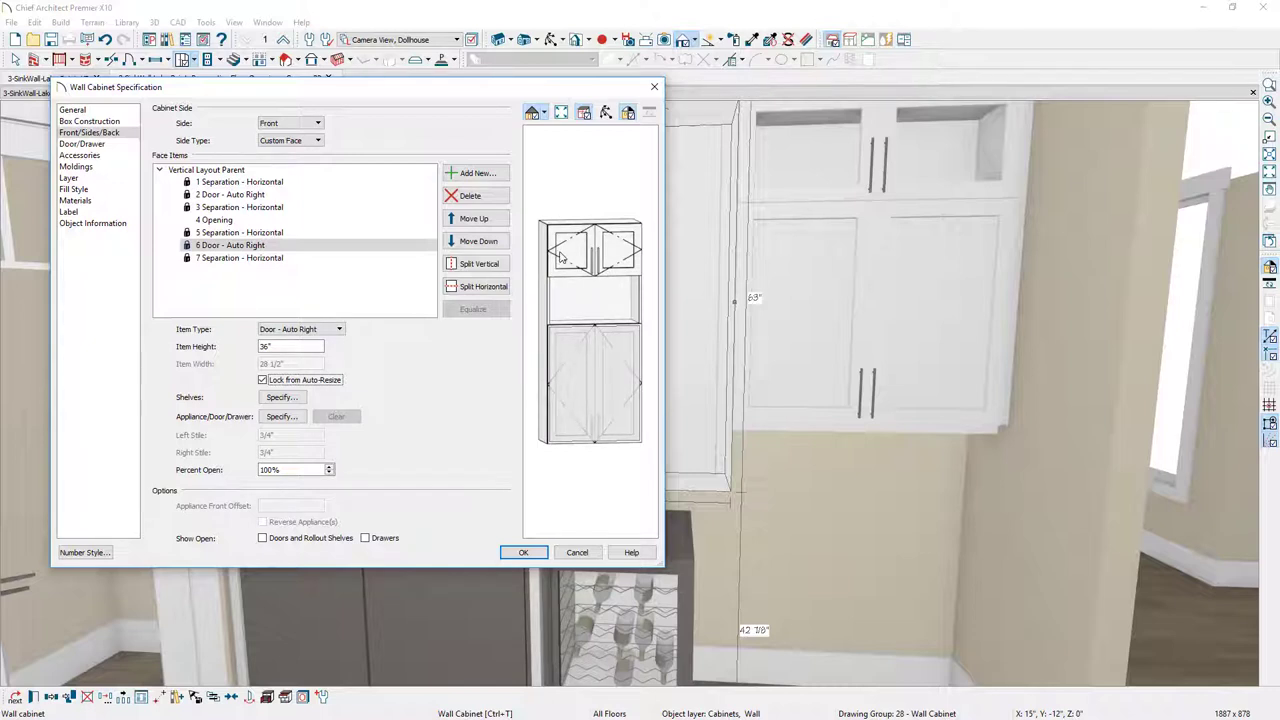
key(Return)
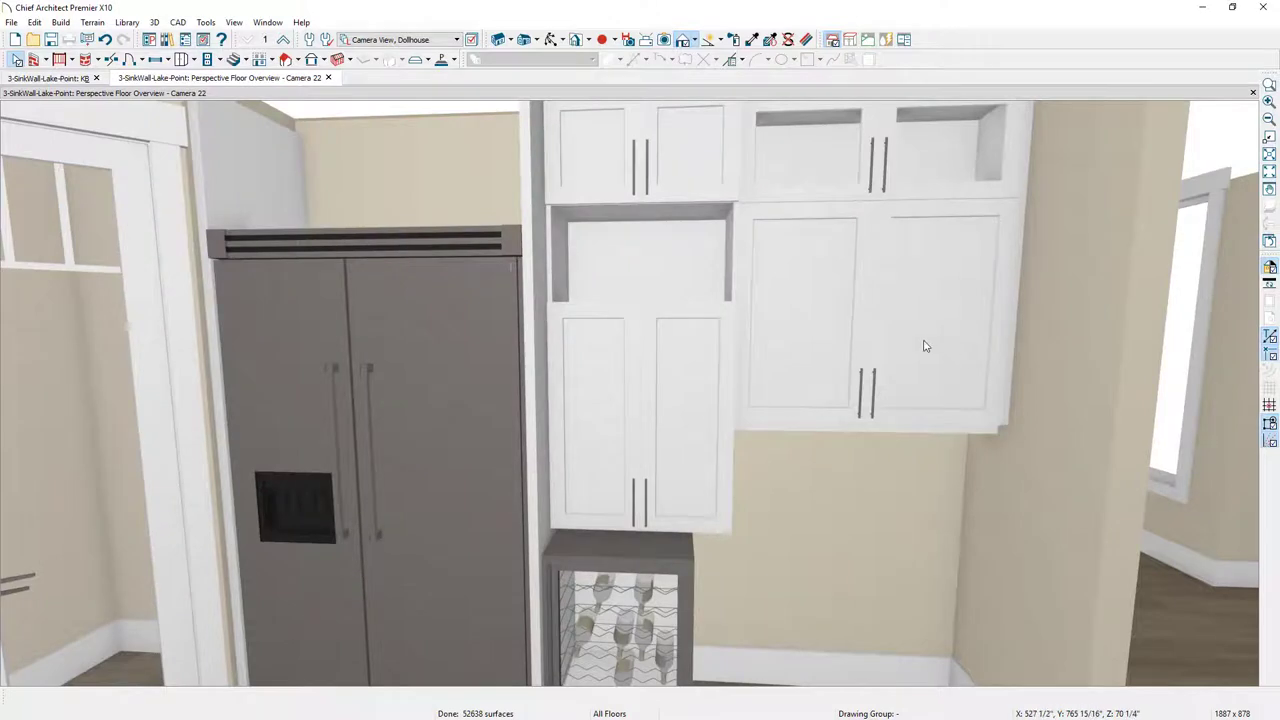
Narrow the wall cabinet beside the corner from its inner side and widen the three-section cabinet to meet it.
drag(925, 345, 835, 481)
key(space)
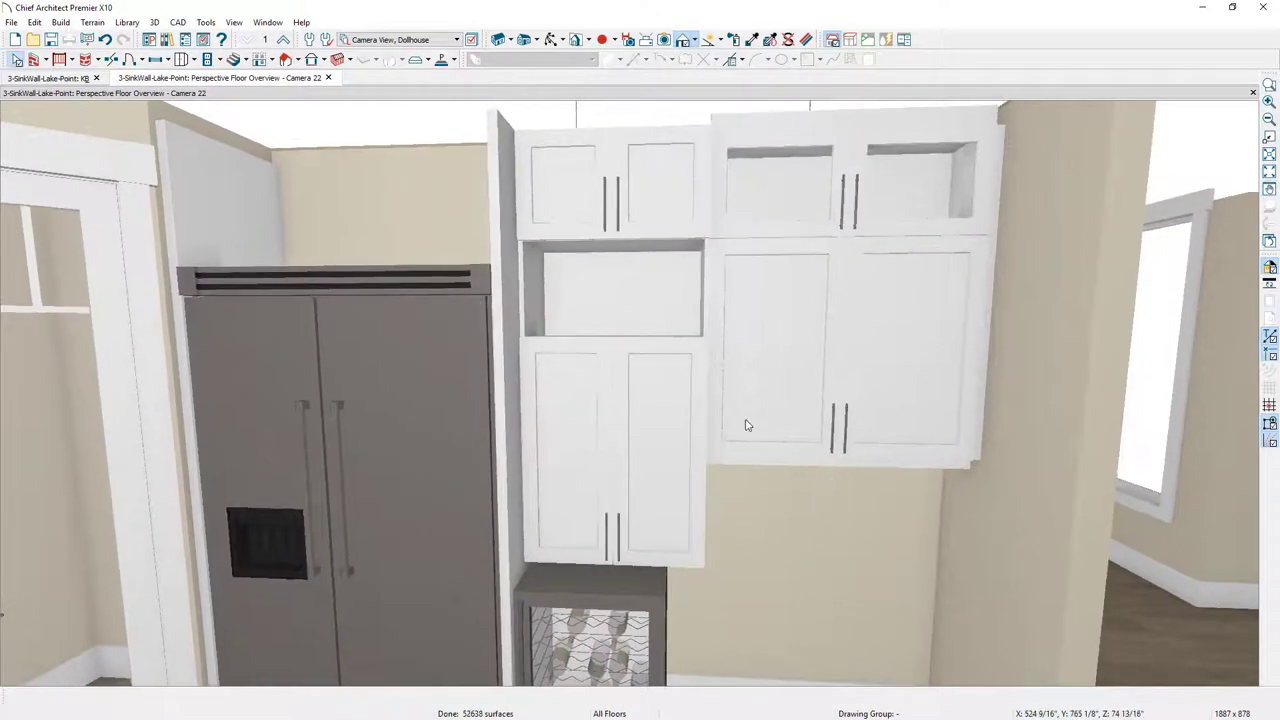
click(749, 391)
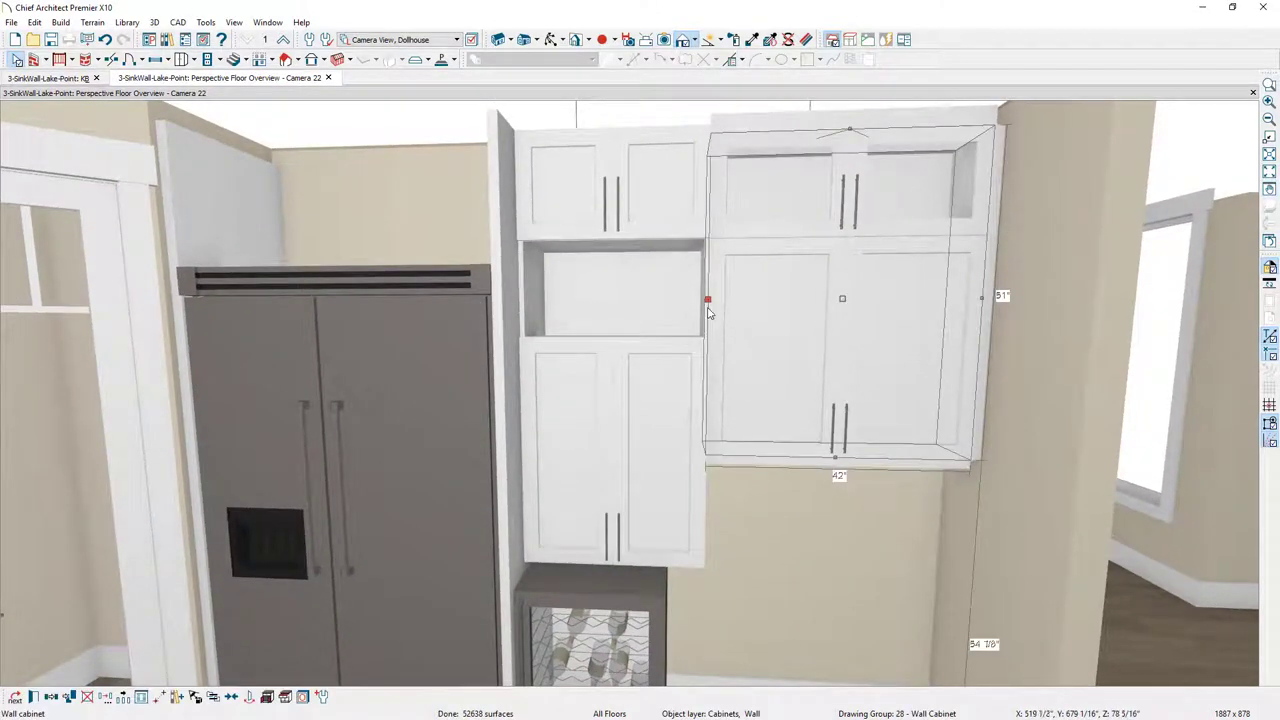
drag(707, 310, 745, 352)
click(712, 355)
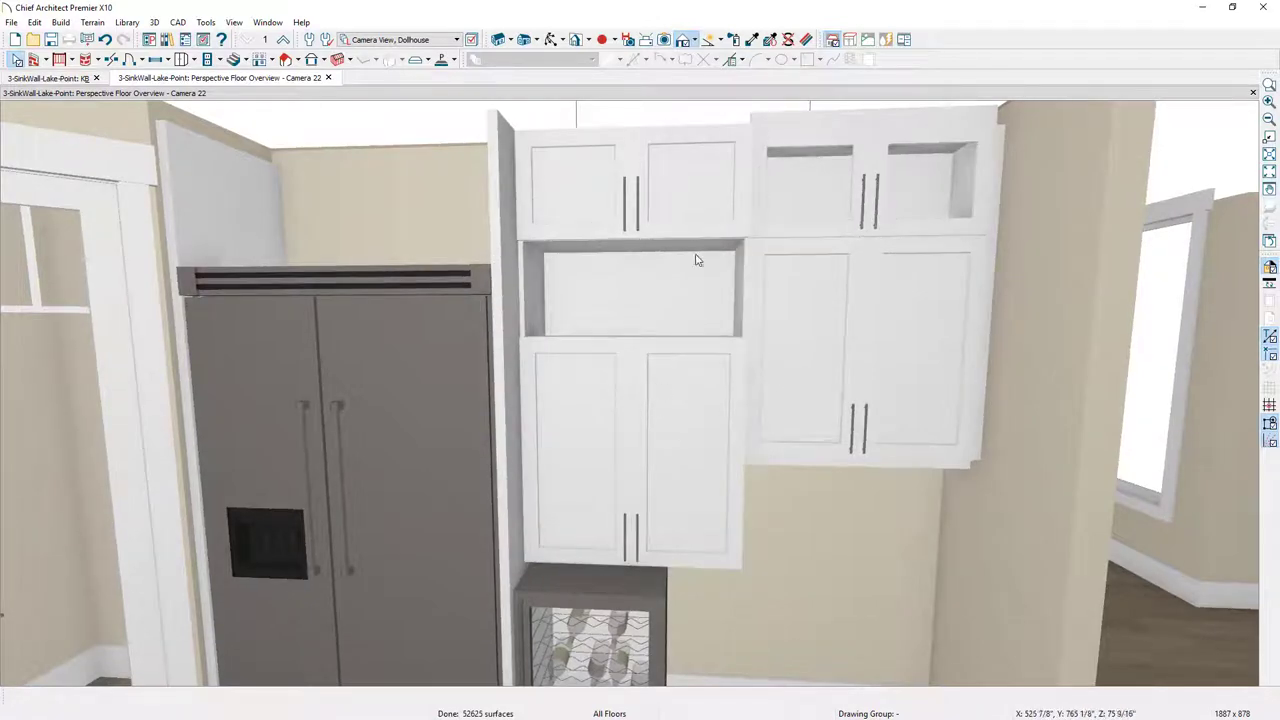
Place a wall cabinet above the refrigerator and stretch it sideways to 44" wide.
middle_drag(697, 294, 906, 400)
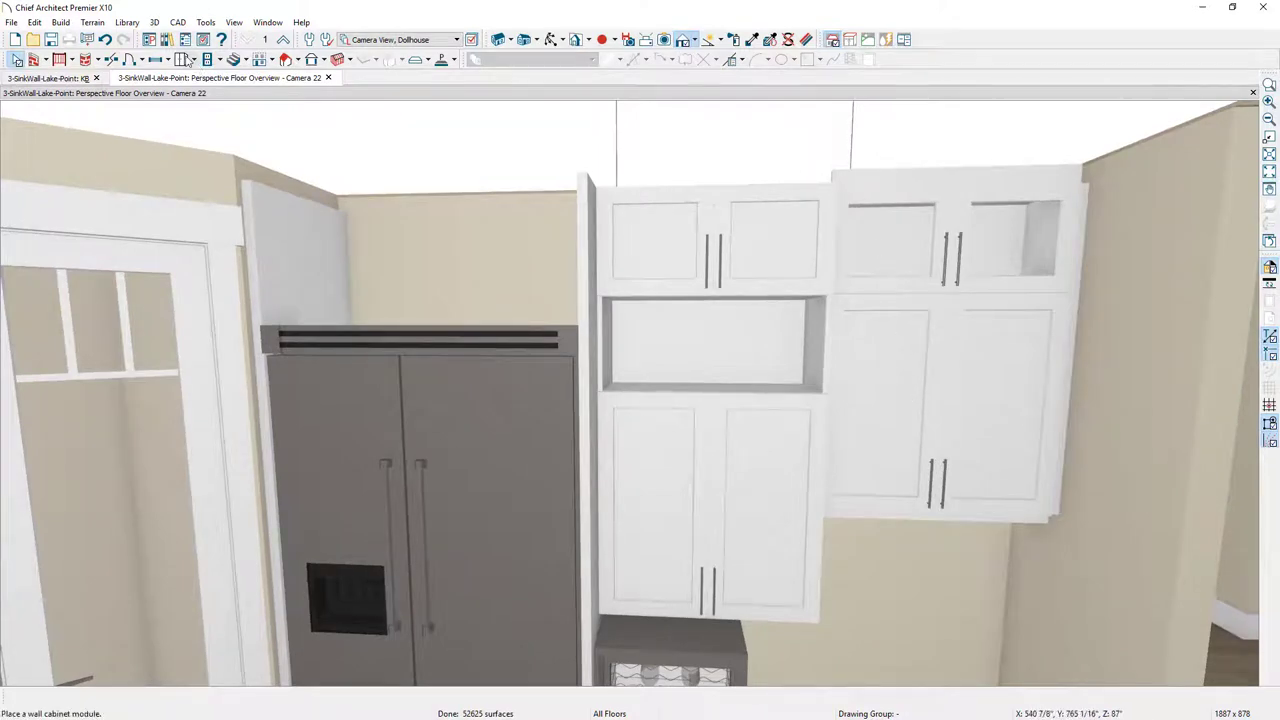
click(187, 60)
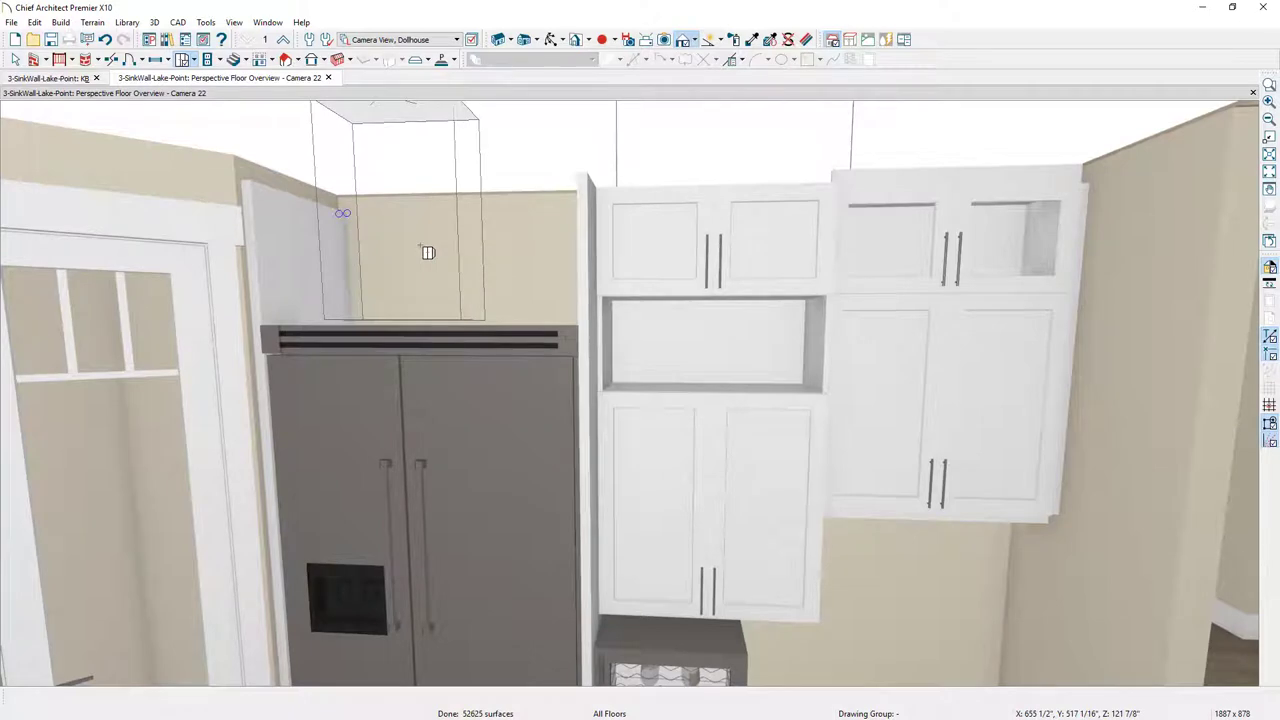
click(428, 252)
drag(458, 214, 570, 216)
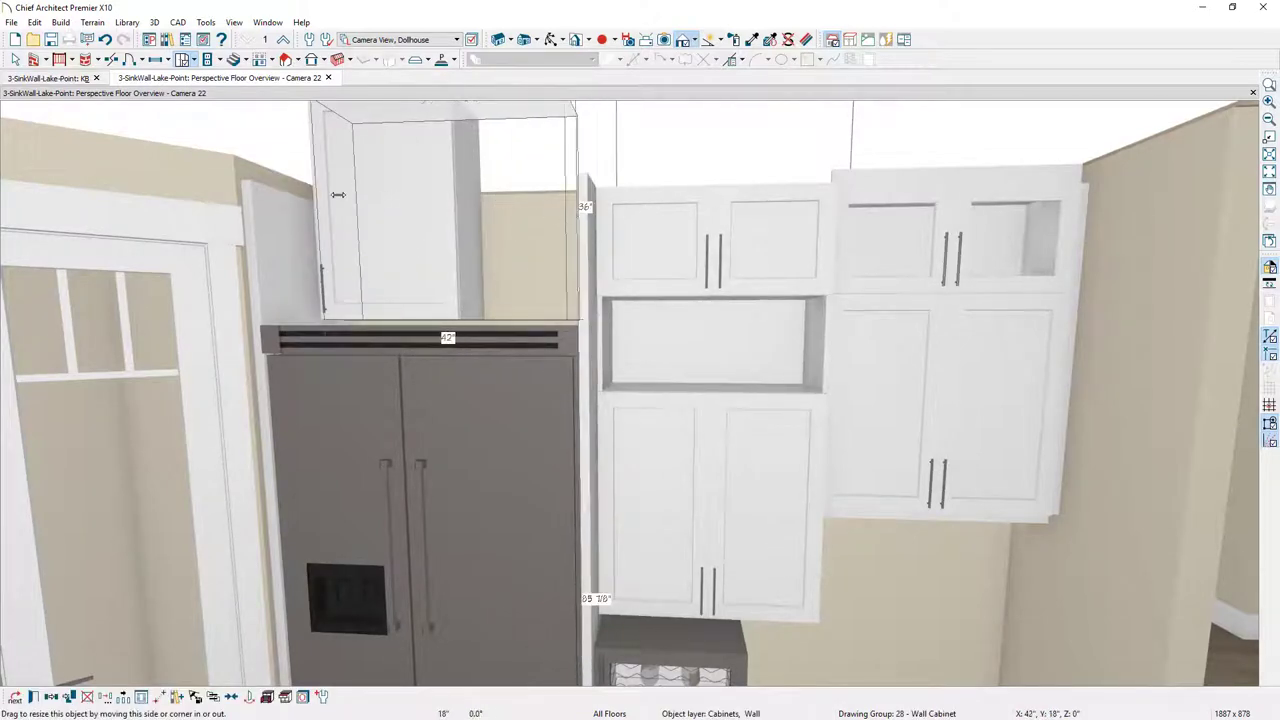
drag(338, 194, 258, 205)
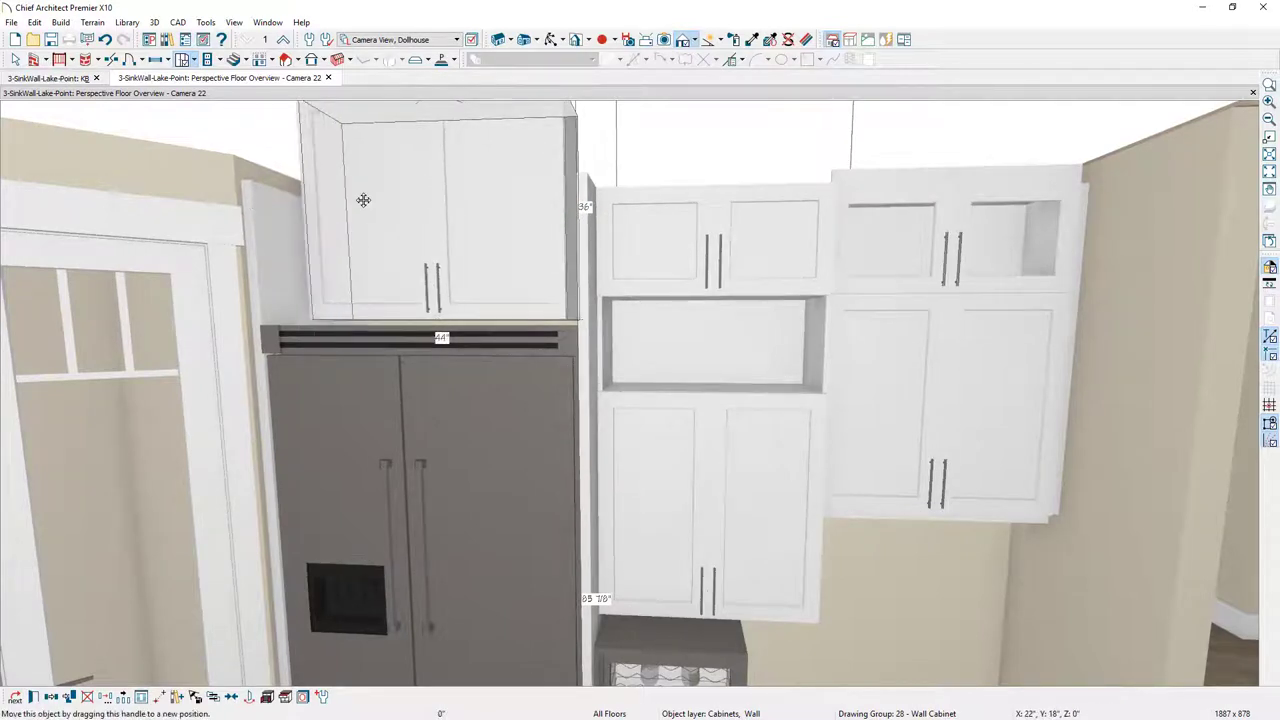
Set the cabinet above the refrigerator to 21" high, 48" wide and 24" deep, with its finished floor to bottom at 84".
double_click(468, 297)
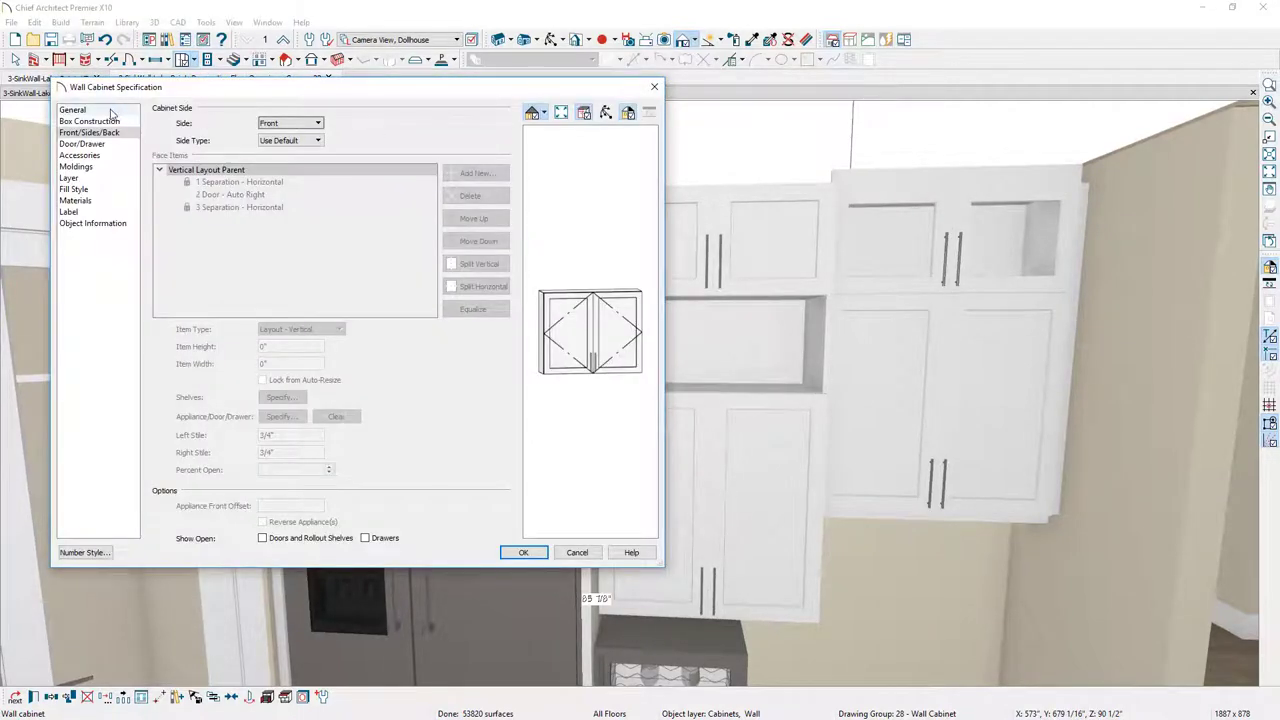
click(72, 110)
click(262, 178)
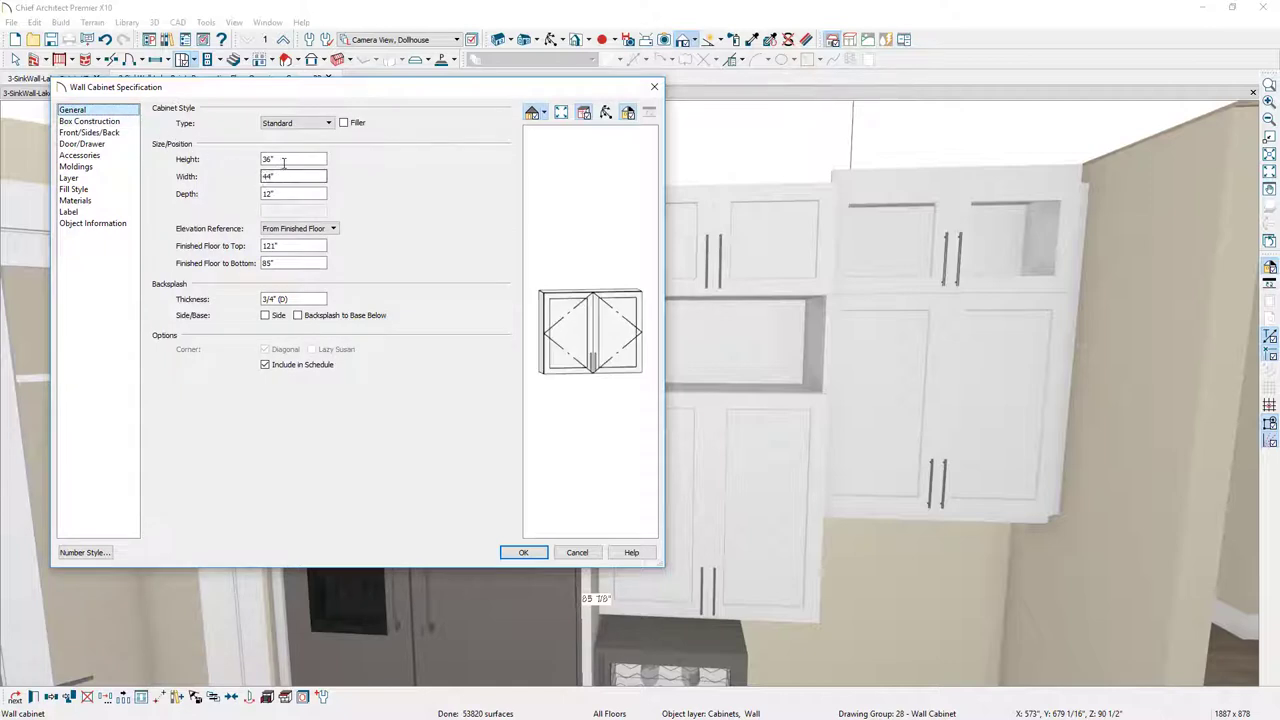
click(285, 159)
double_click(285, 158)
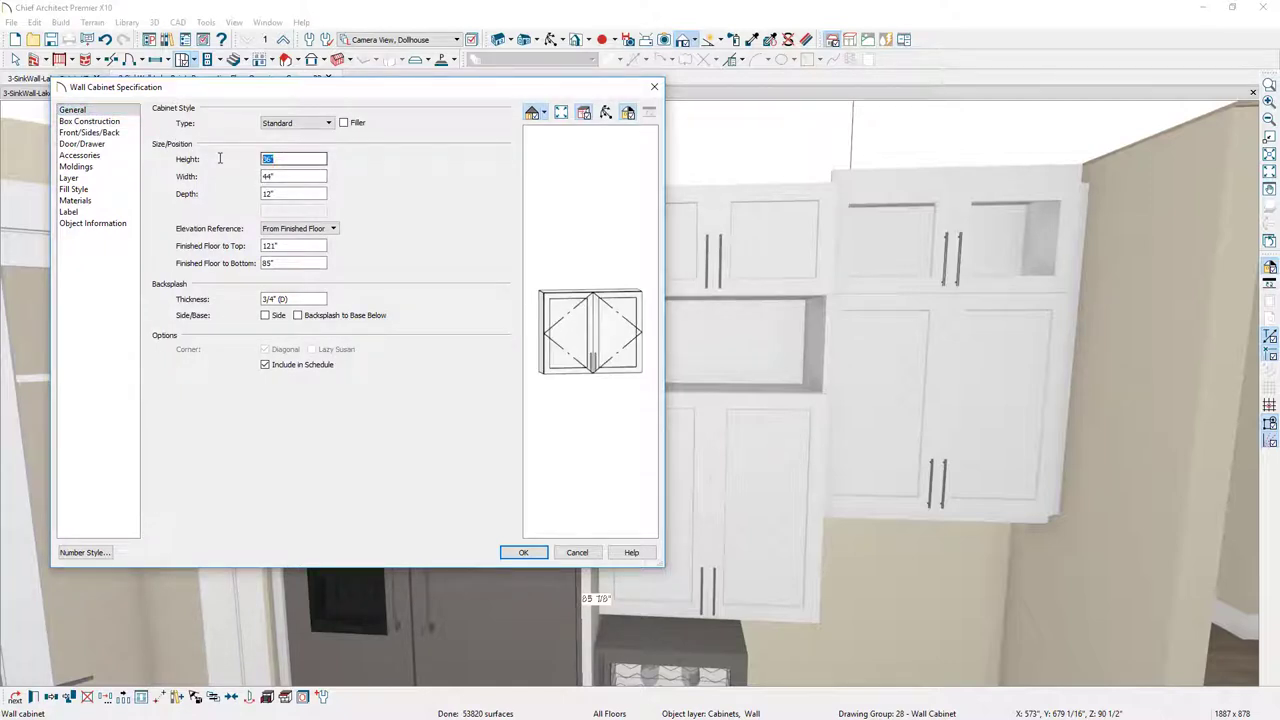
text(21)
key(Tab)
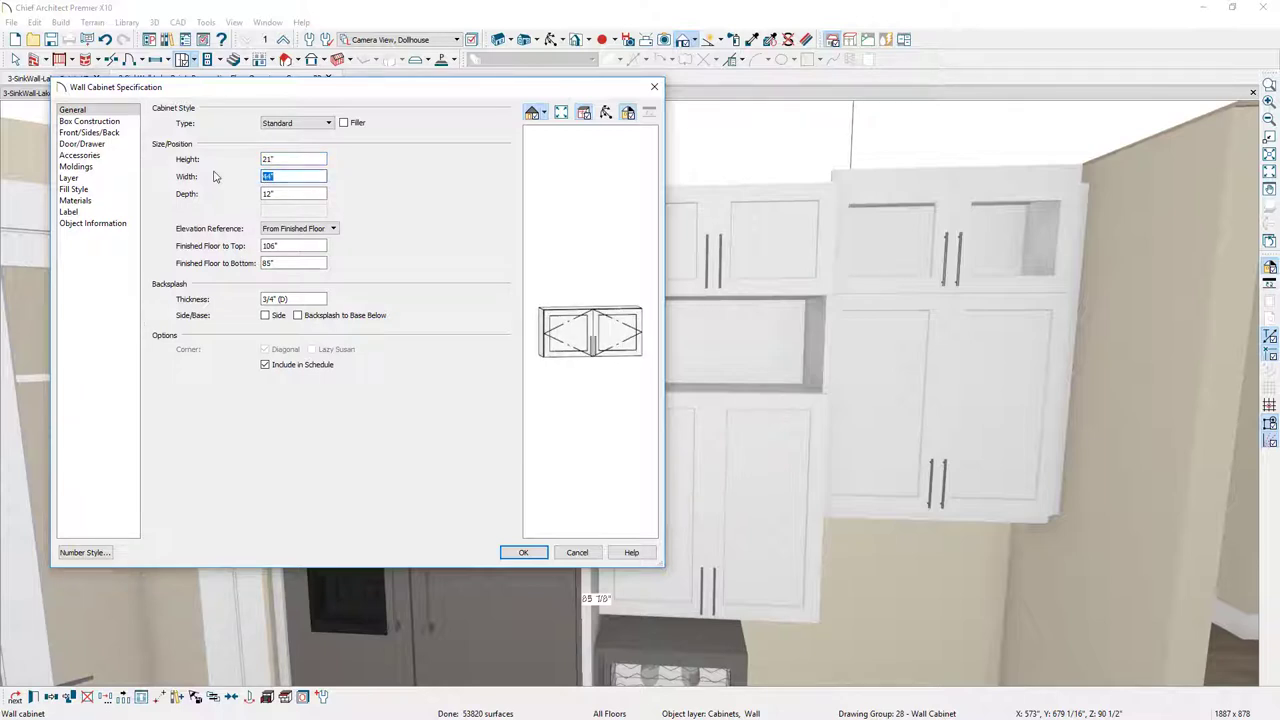
text(48)
key(Tab)
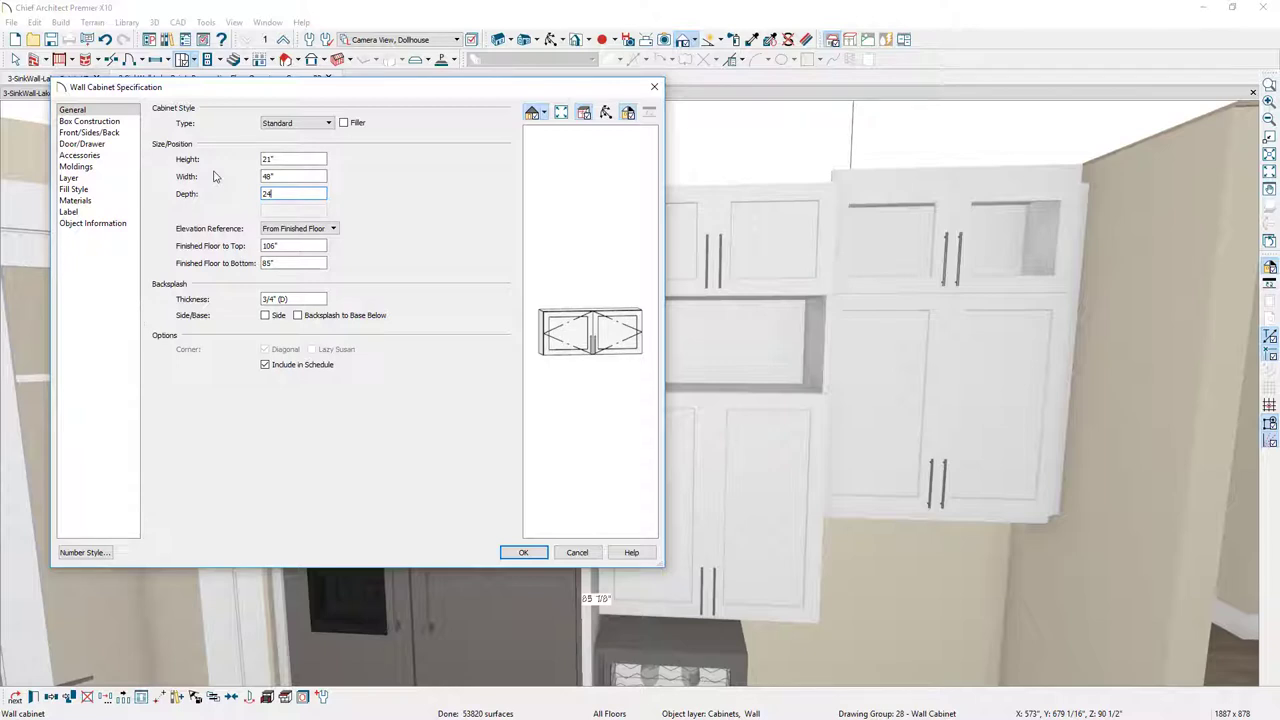
key(Tab)
drag(290, 263, 254, 263)
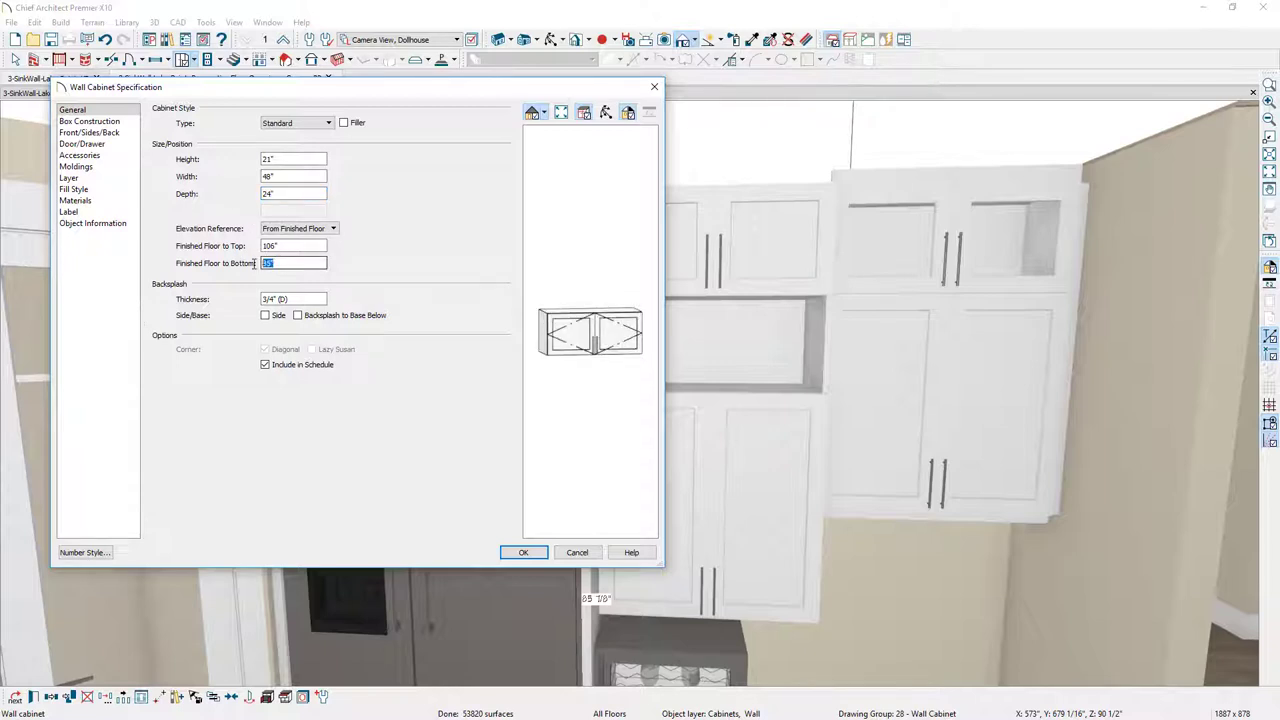
text(84)
key(Return)
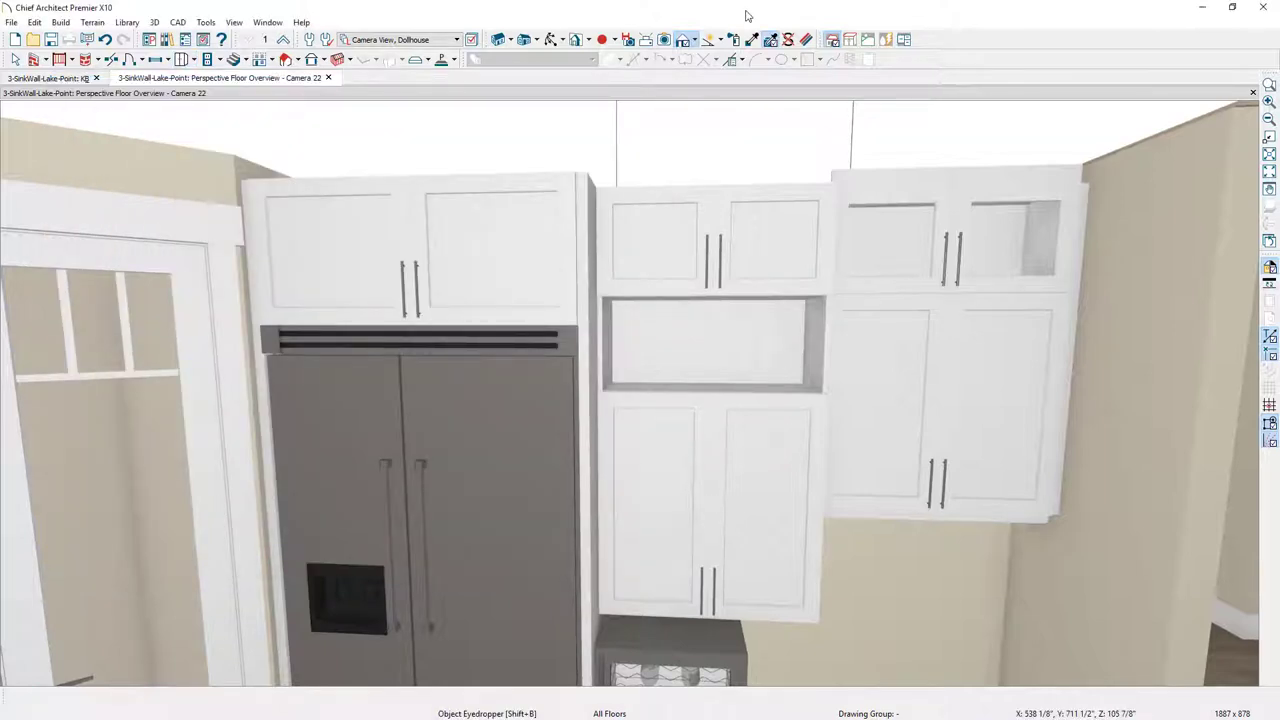
Pick up the corner-side wall cabinet's properties with the Object Eyedropper, loading only the Moldings property.
click(771, 40)
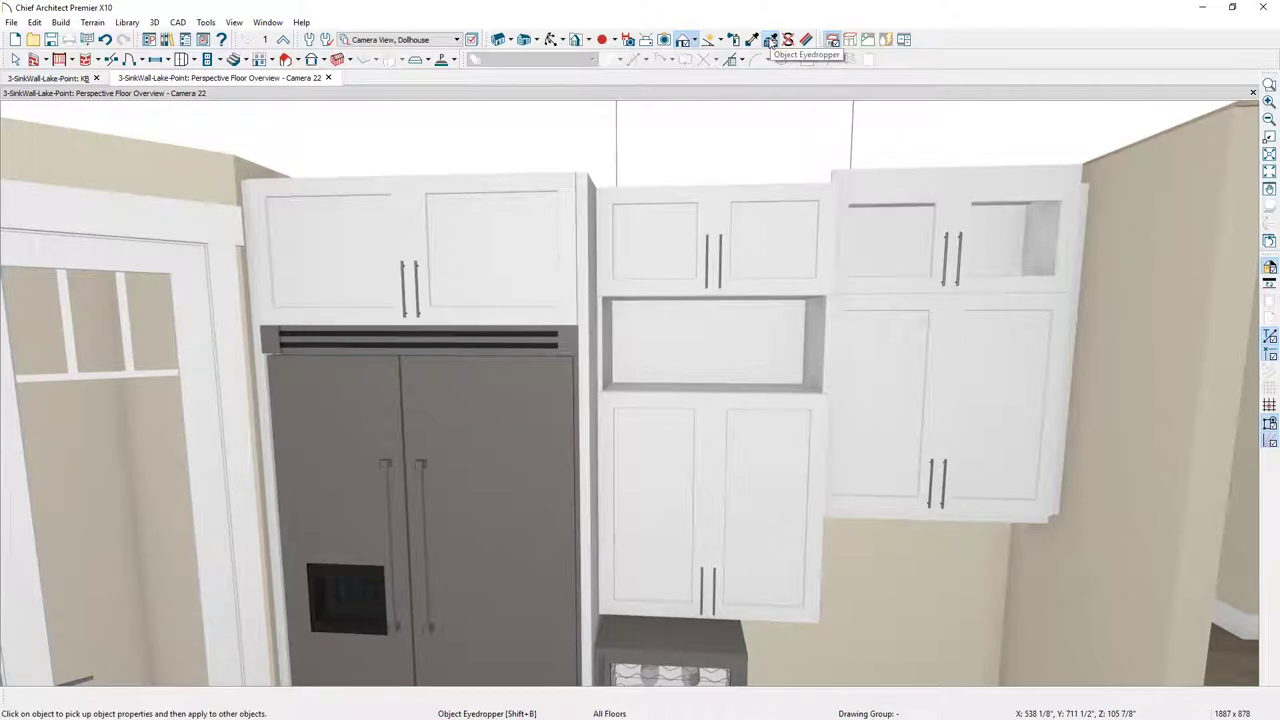
click(919, 303)
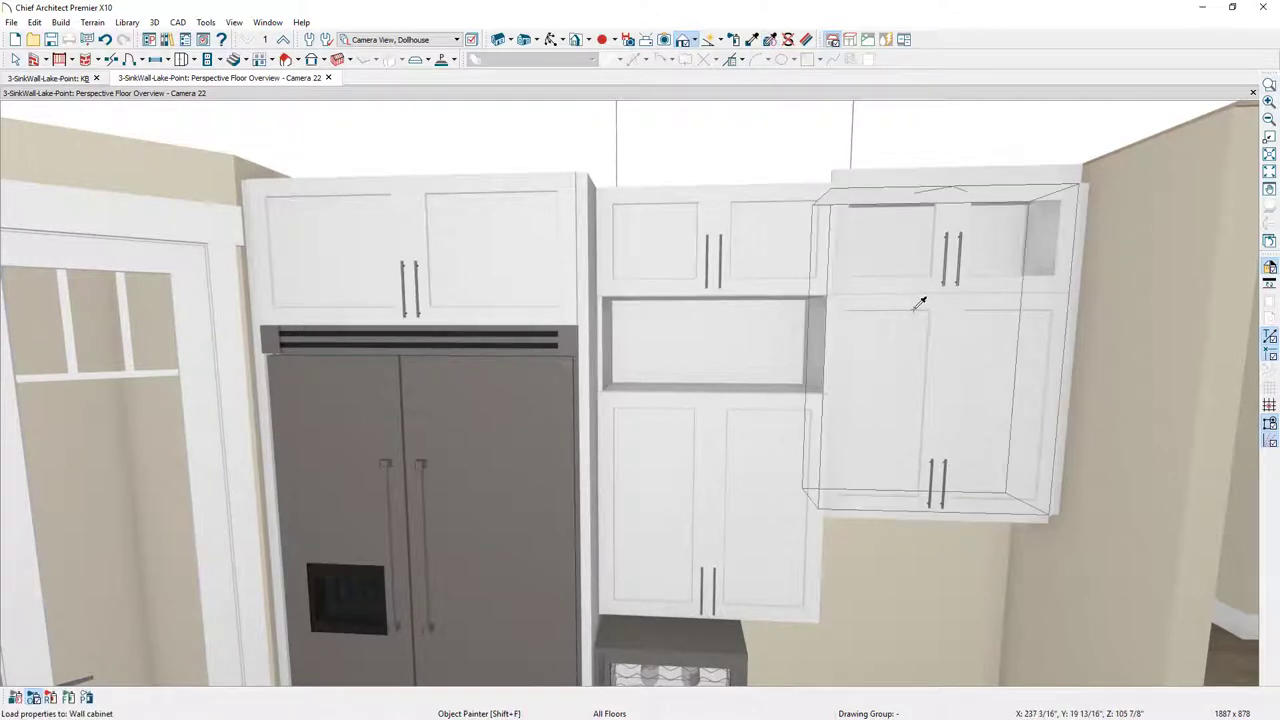
click(15, 697)
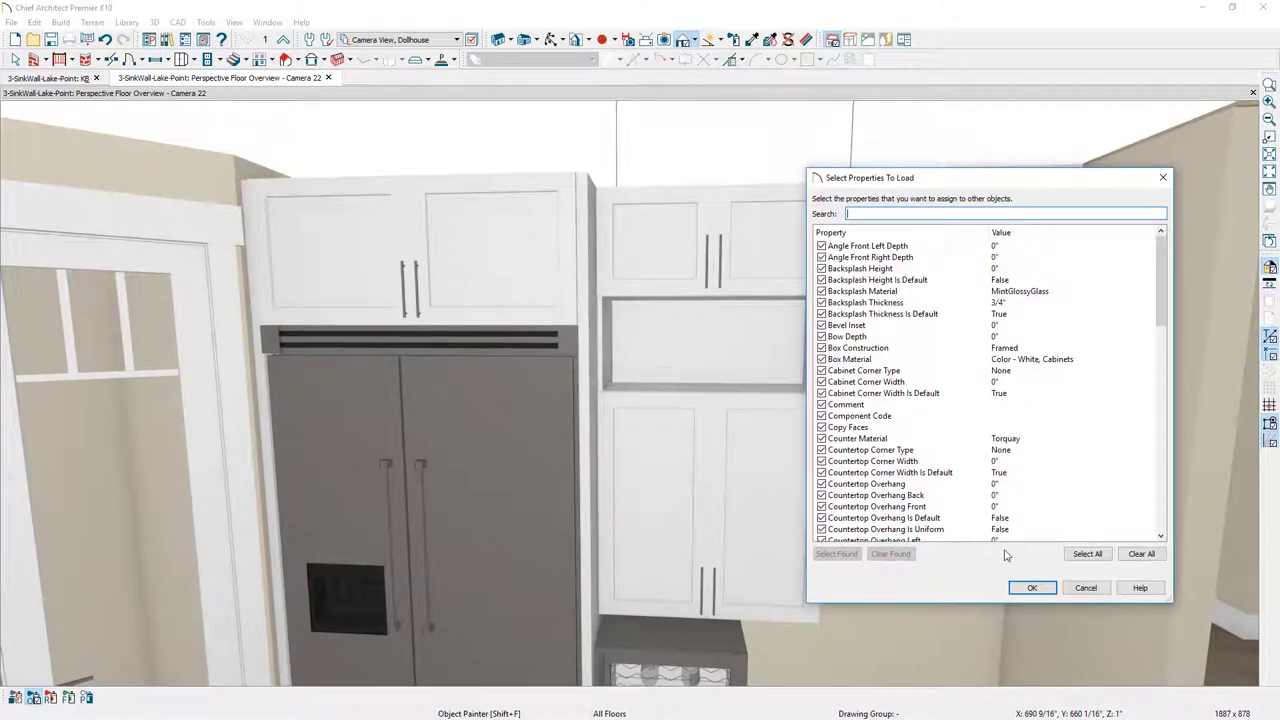
click(1138, 556)
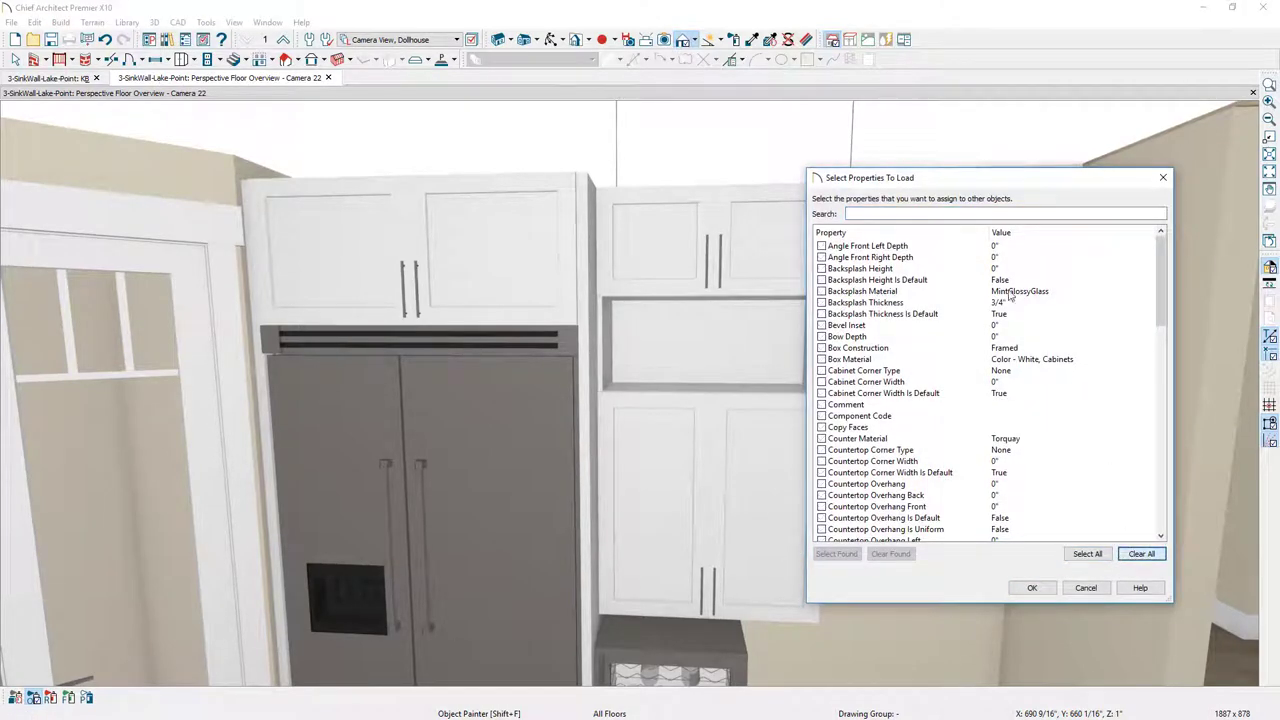
click(899, 210)
text(mold)
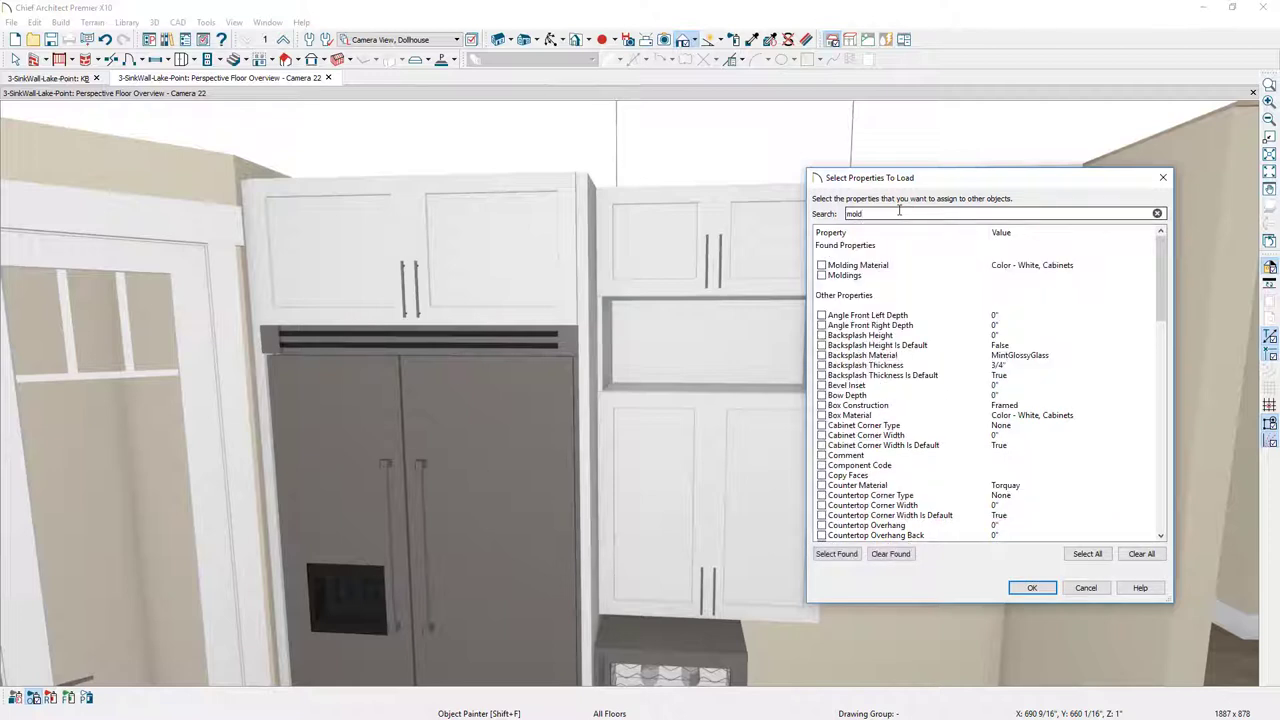
click(828, 277)
click(821, 275)
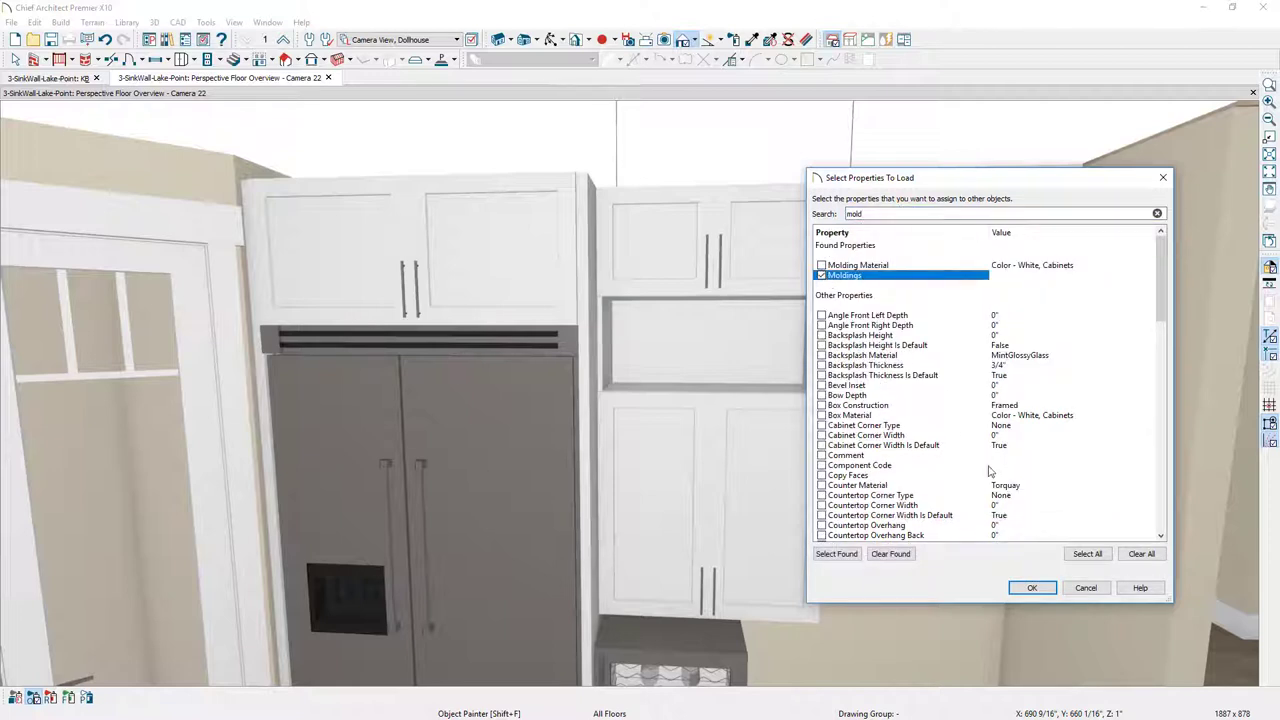
click(1032, 588)
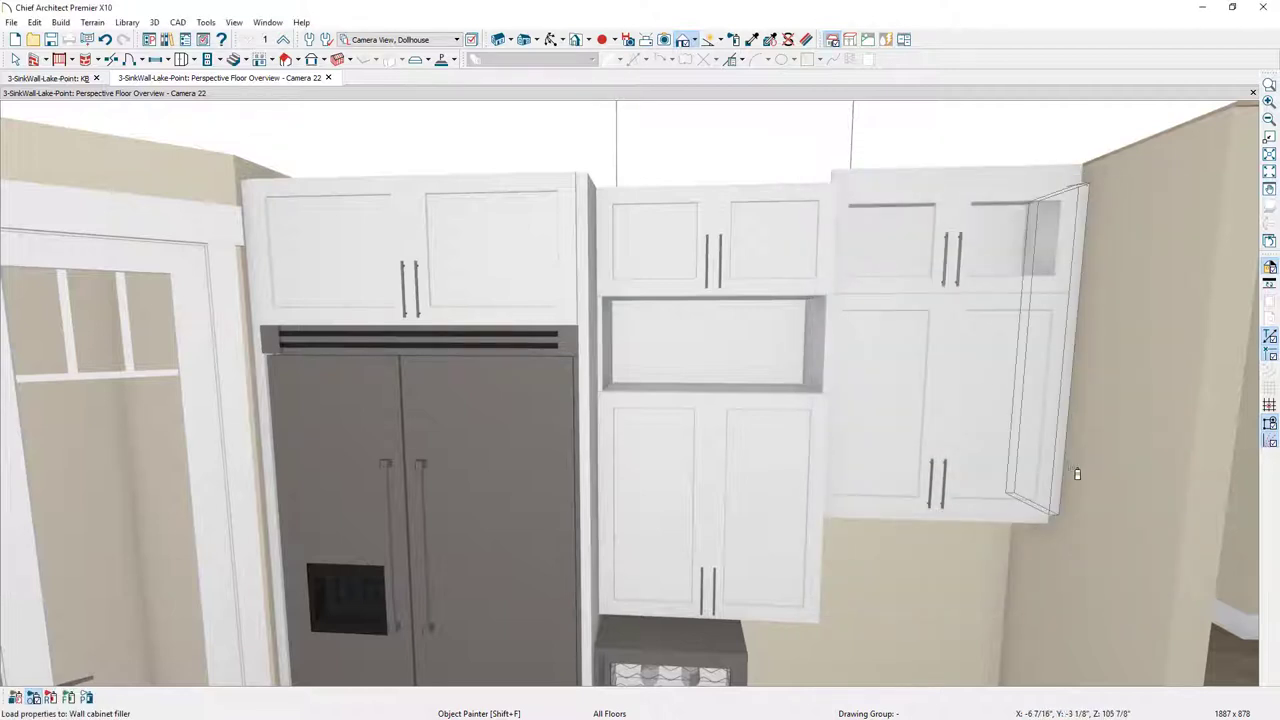
Apply the loaded moldings to the three-section cabinet and the cabinet above the refrigerator.
click(820, 255)
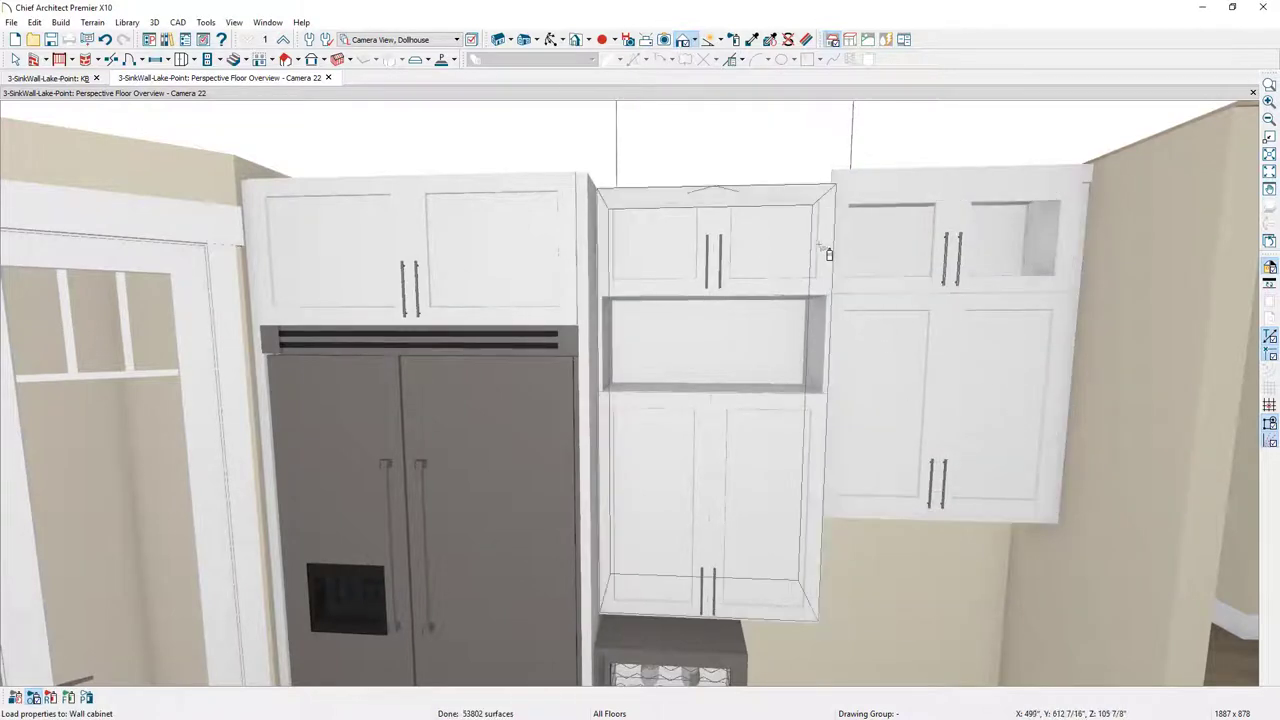
click(563, 255)
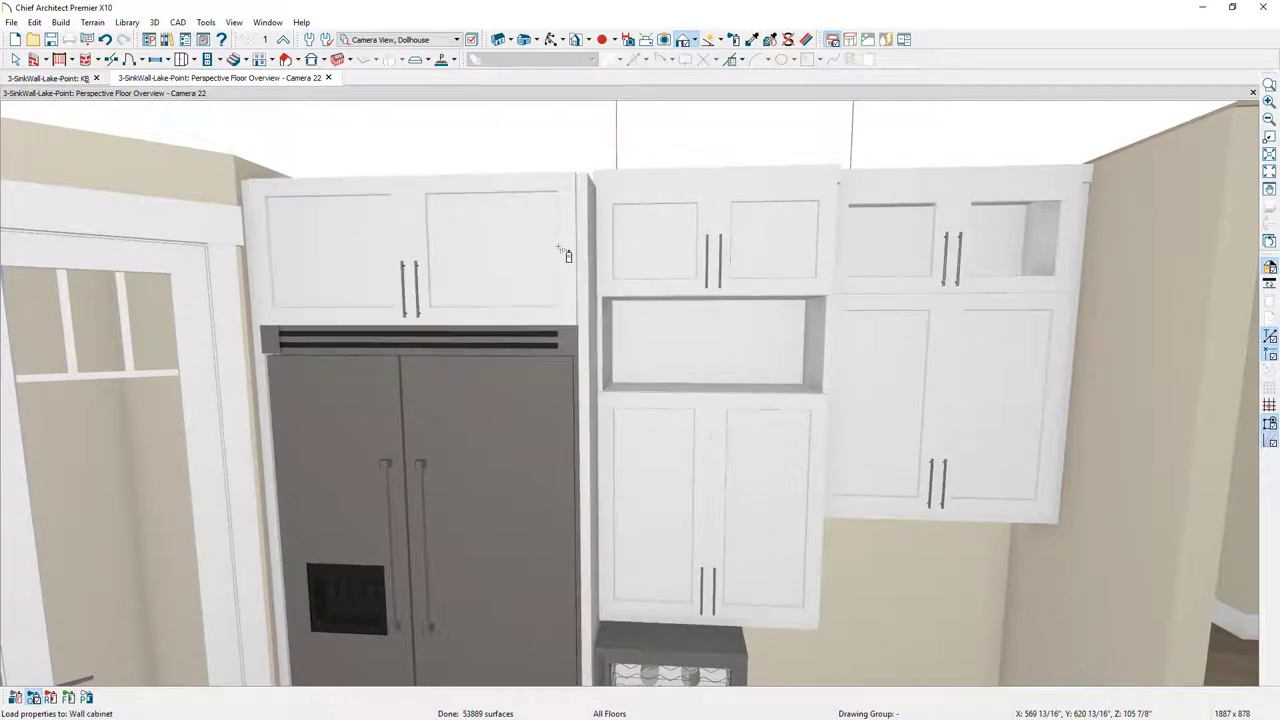
click(258, 229)
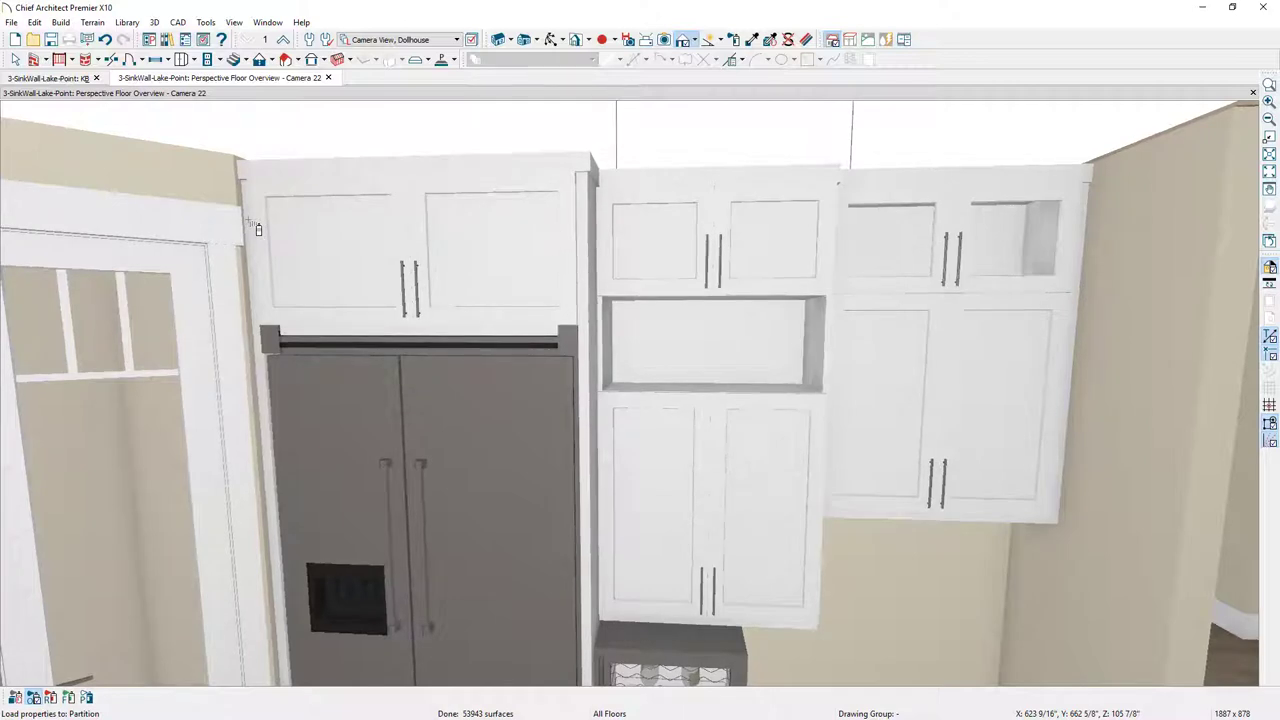
key(Escape)
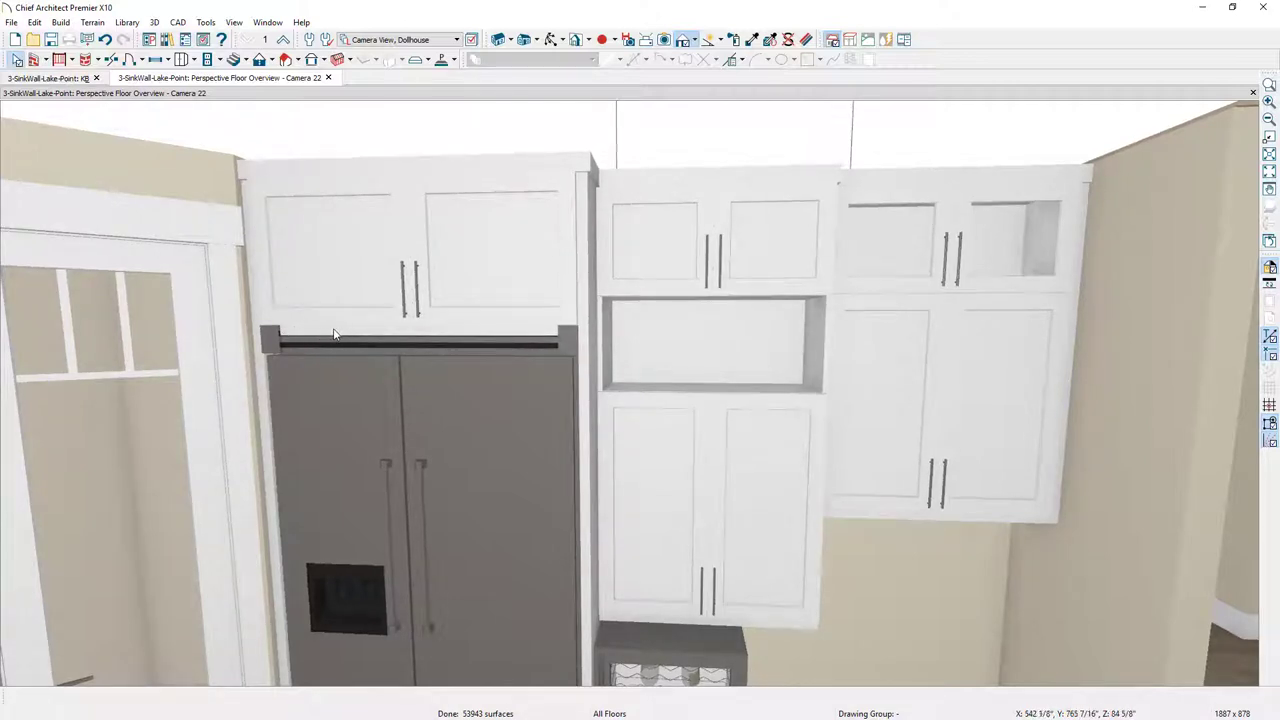
Delete the 1 1/2" high molding profile measured from the bottom on both the three-section wall cabinet and the cabinet above the refrigerator.
click(675, 592)
shift+click(481, 301)
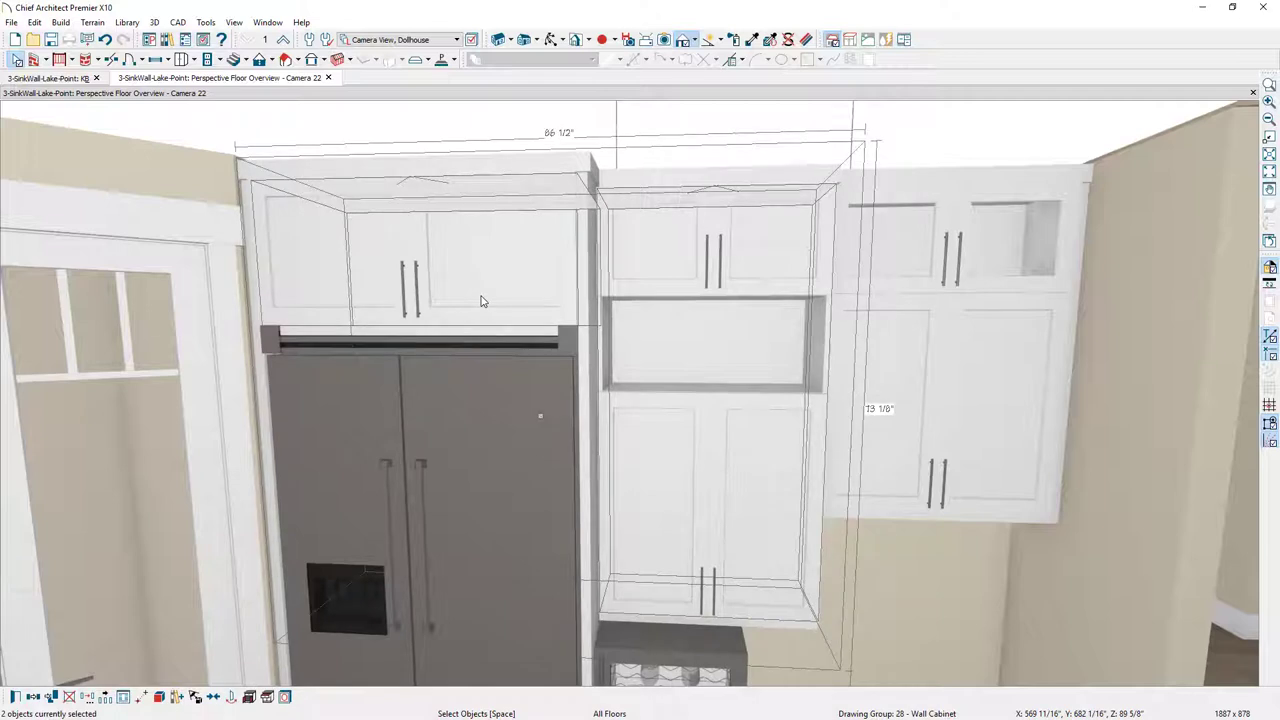
key(ctrl+e)
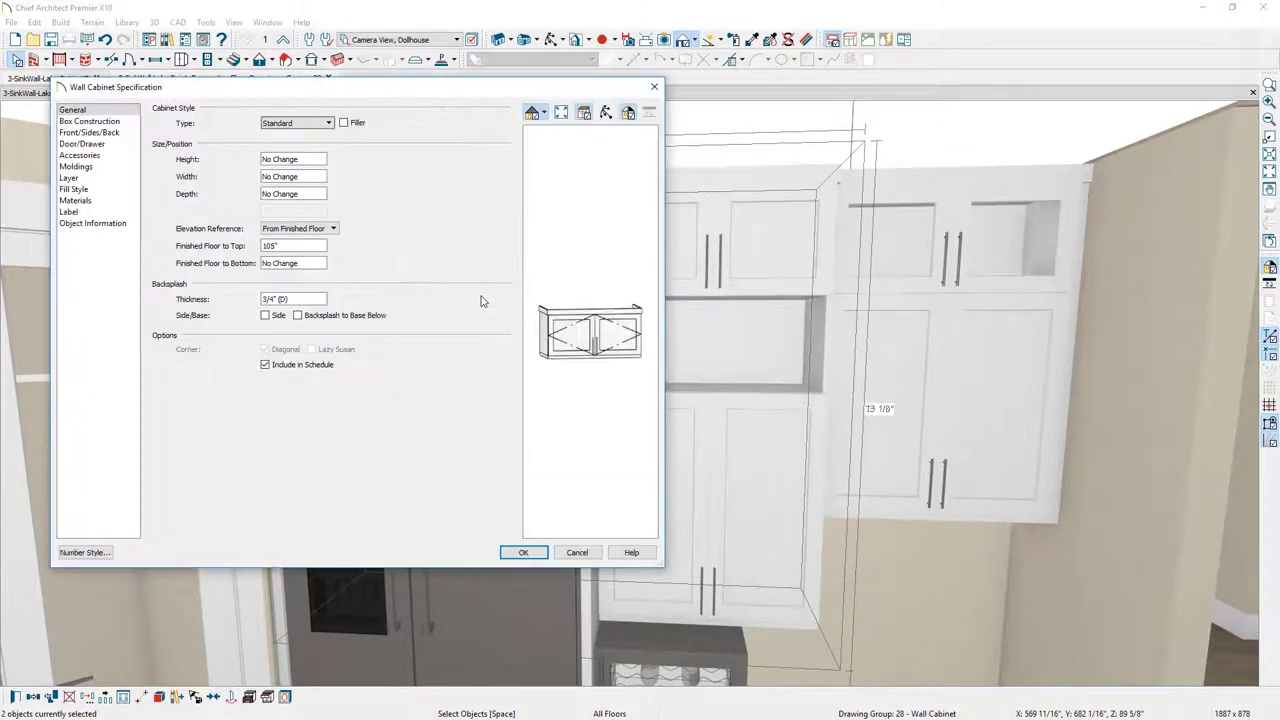
click(76, 166)
click(285, 124)
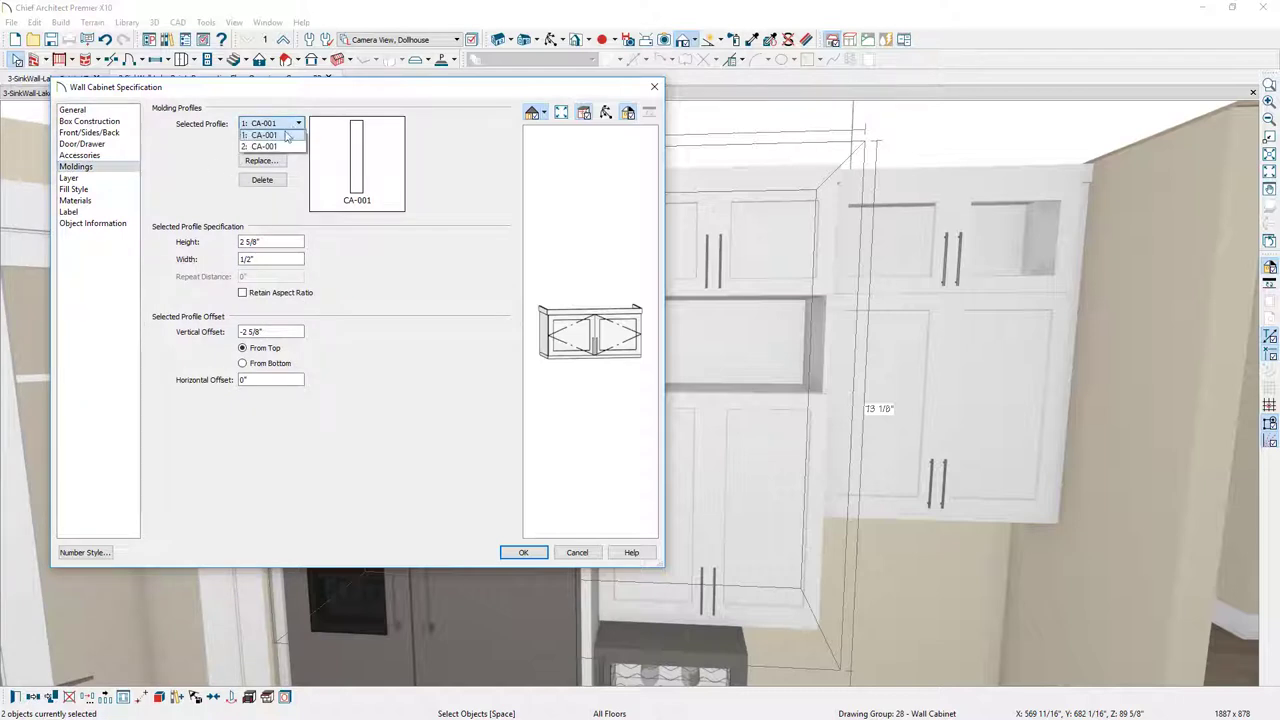
click(277, 147)
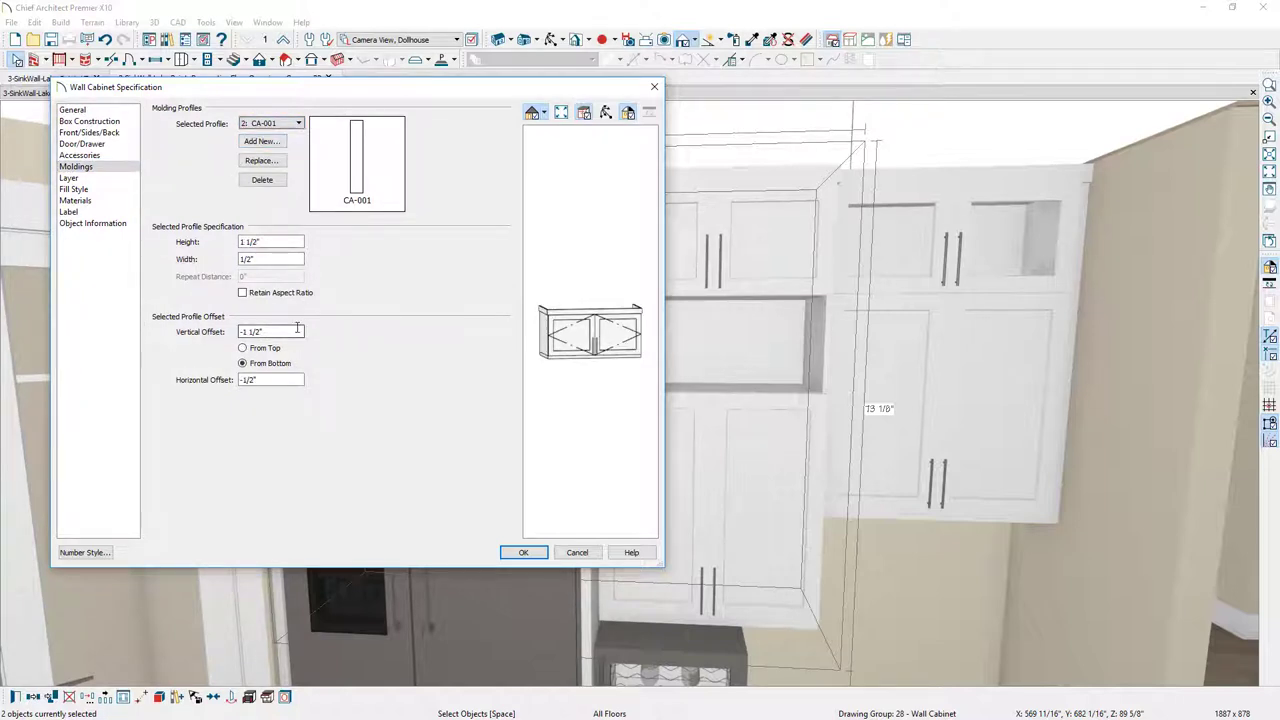
click(276, 179)
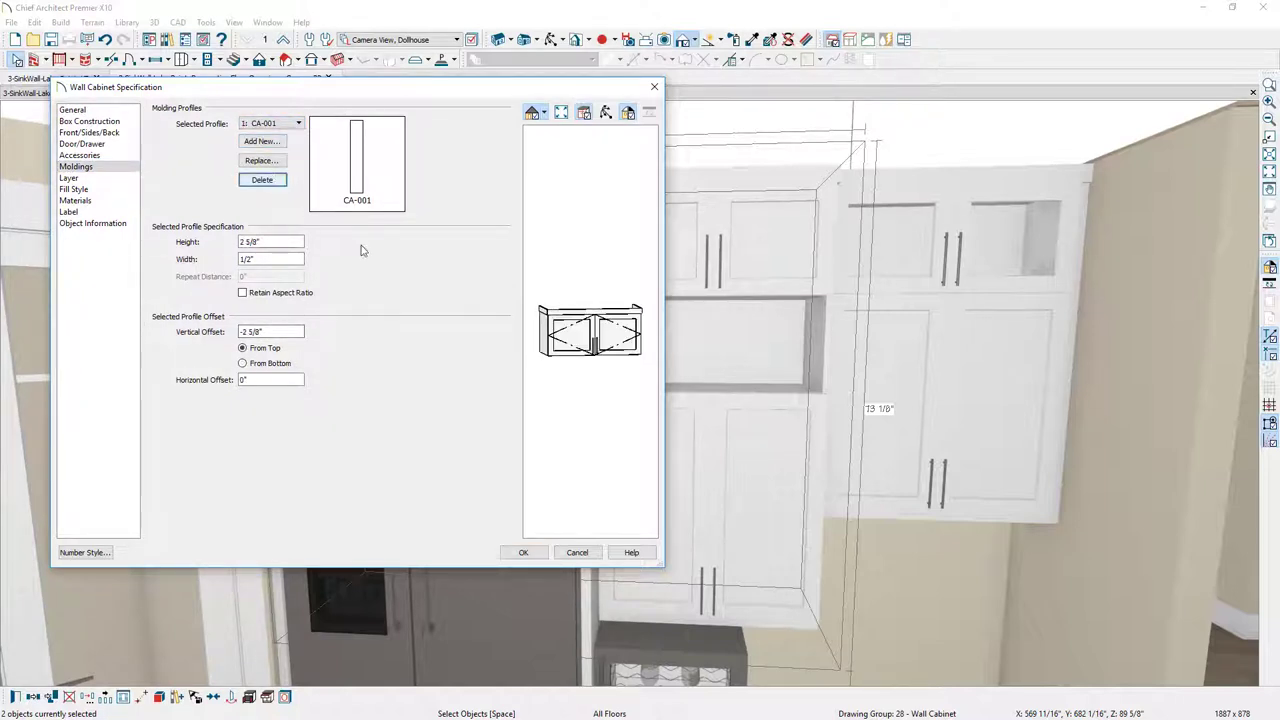
click(528, 556)
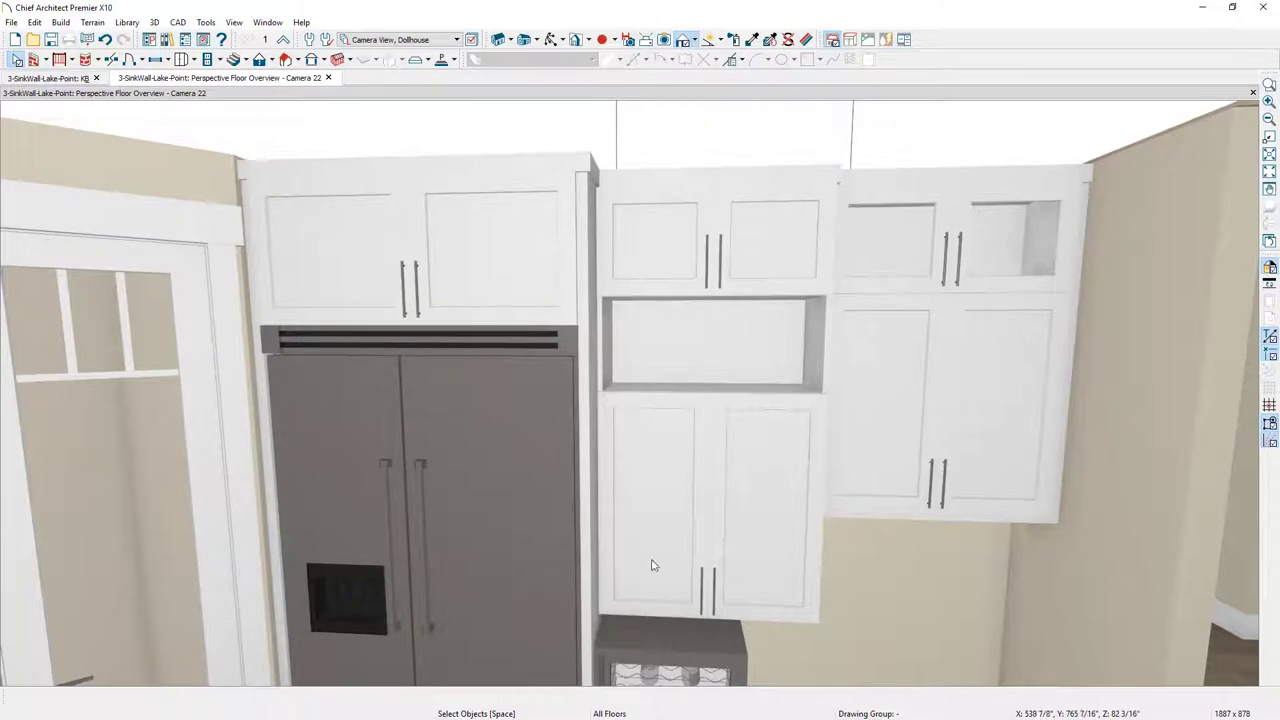
Place a base cabinet filler against the back wall near the corner, below the corner-side wall cabinet.
middle_drag(689, 572, 681, 273)
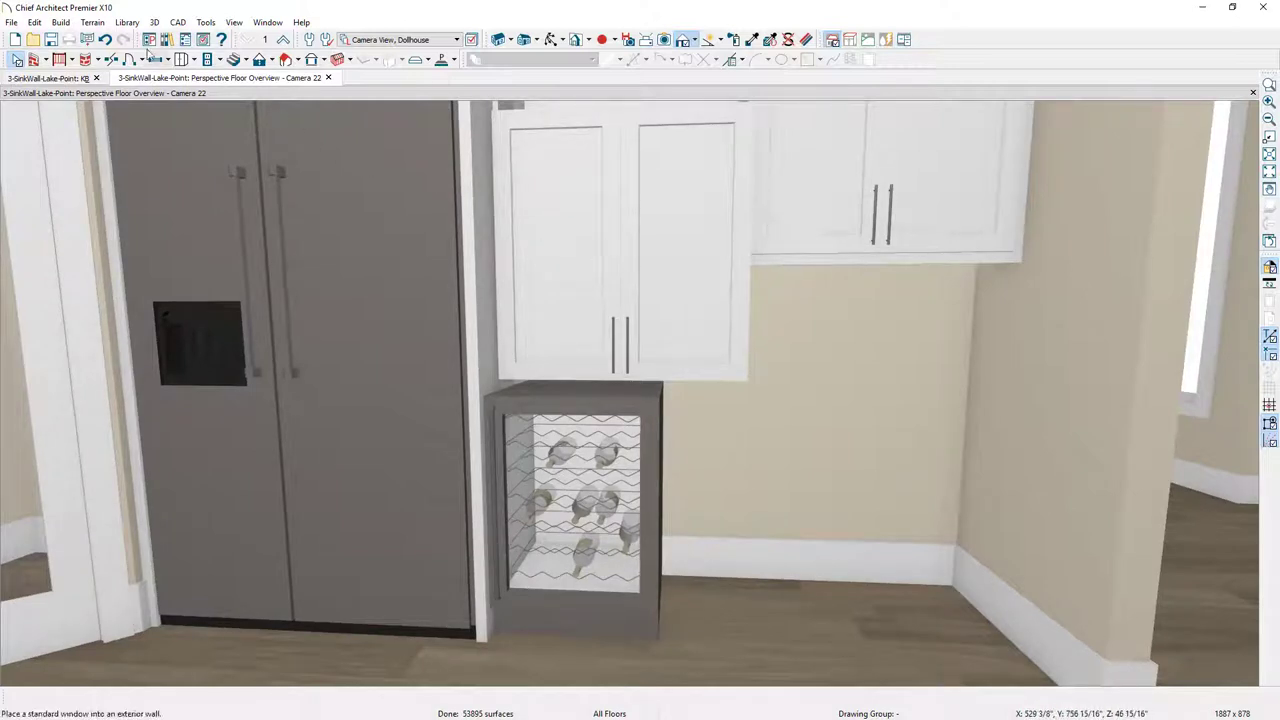
click(60, 22)
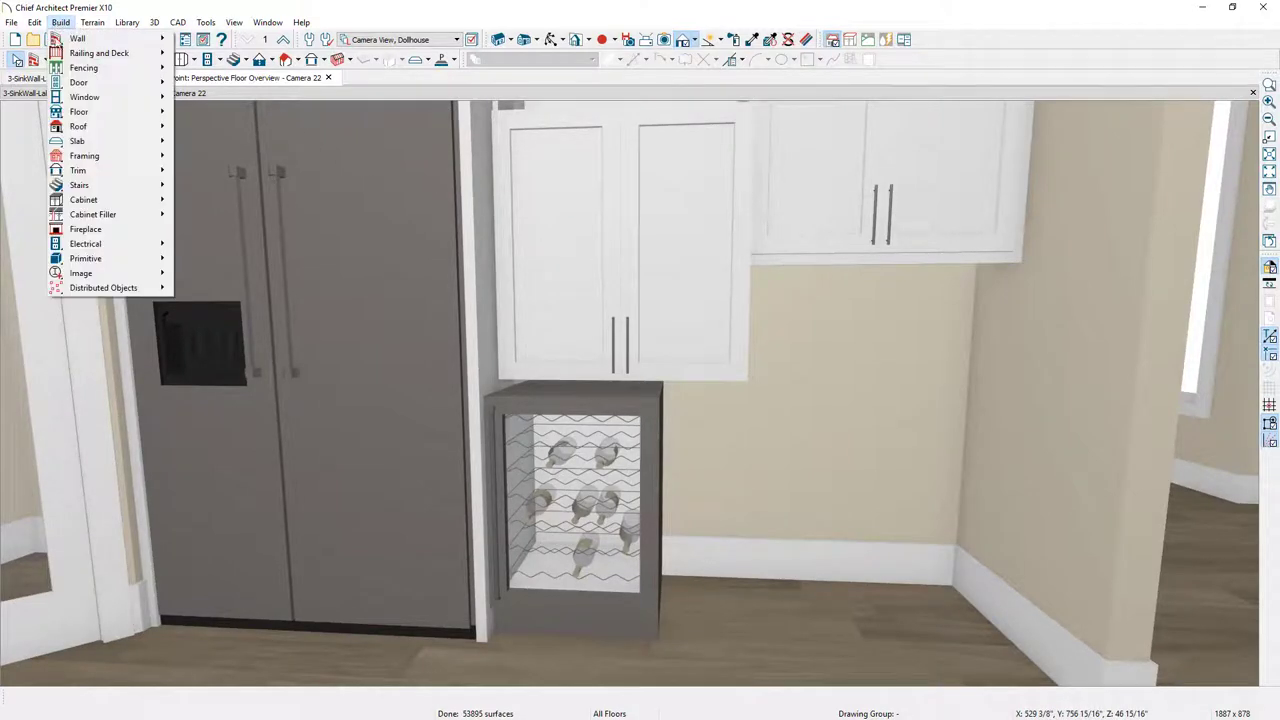
mouse_move(105, 214)
click(205, 217)
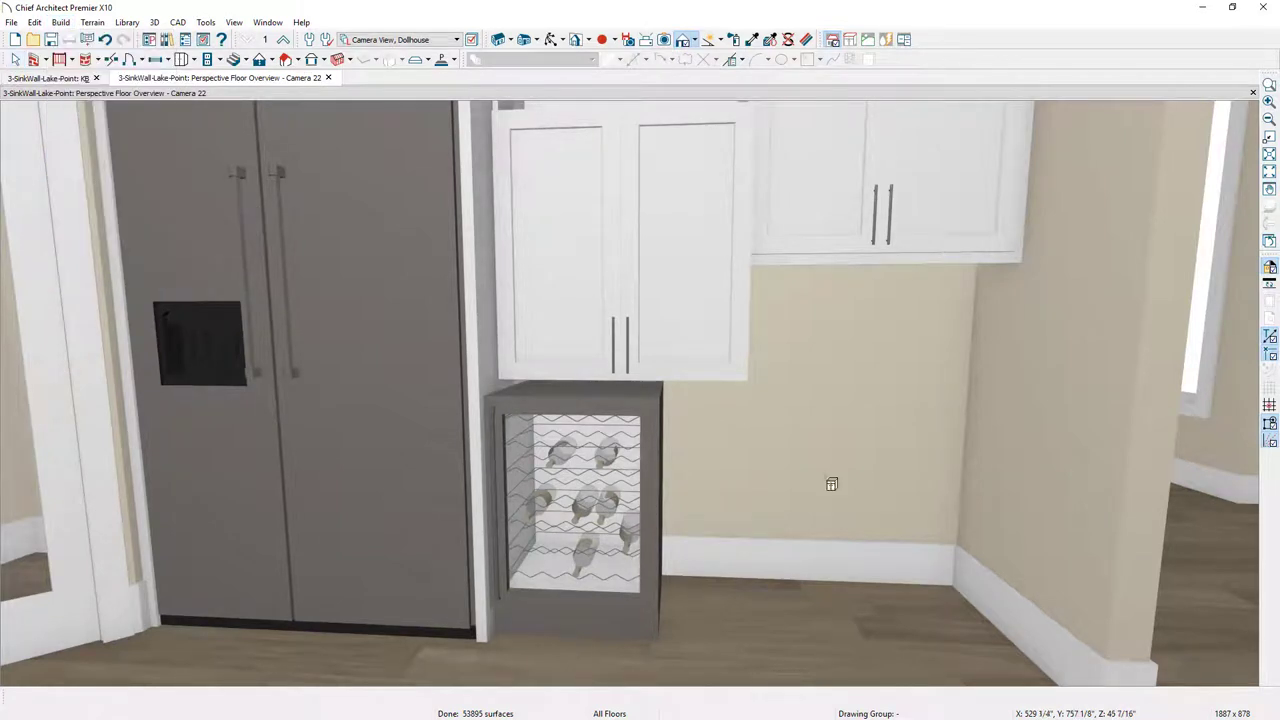
click(894, 488)
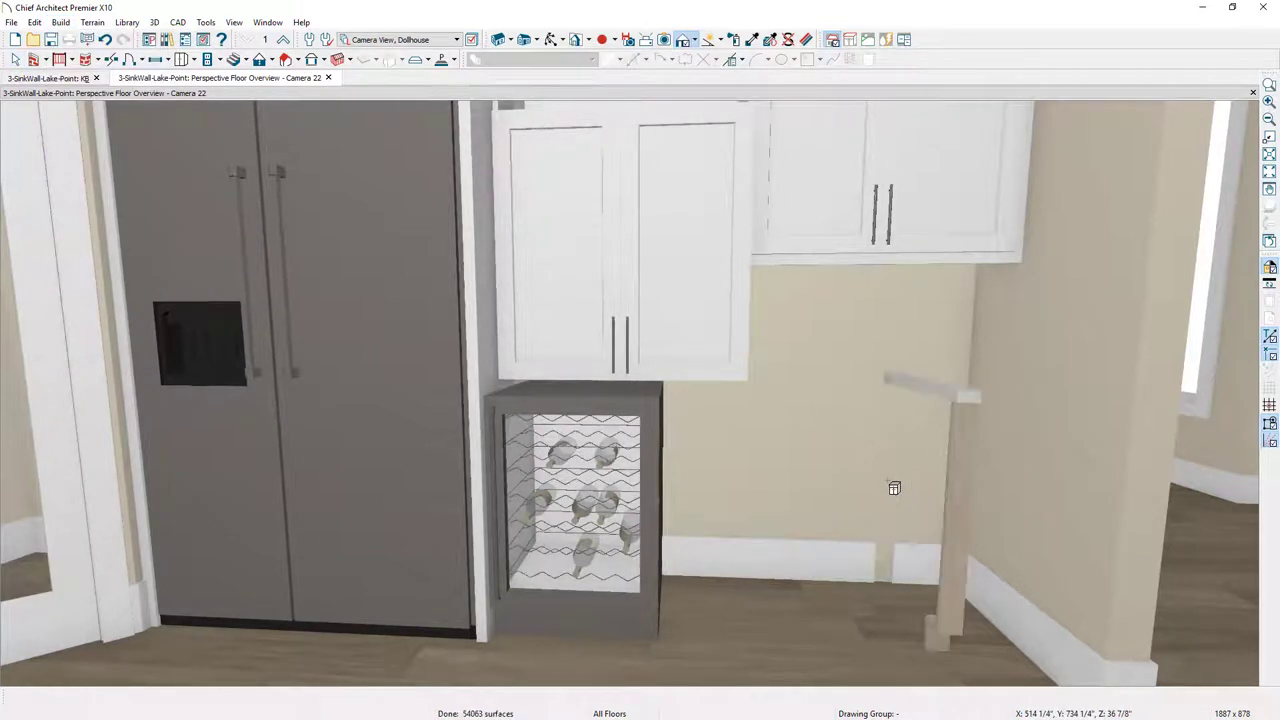
Set the base filler's width to 1.5".
double_click(962, 537)
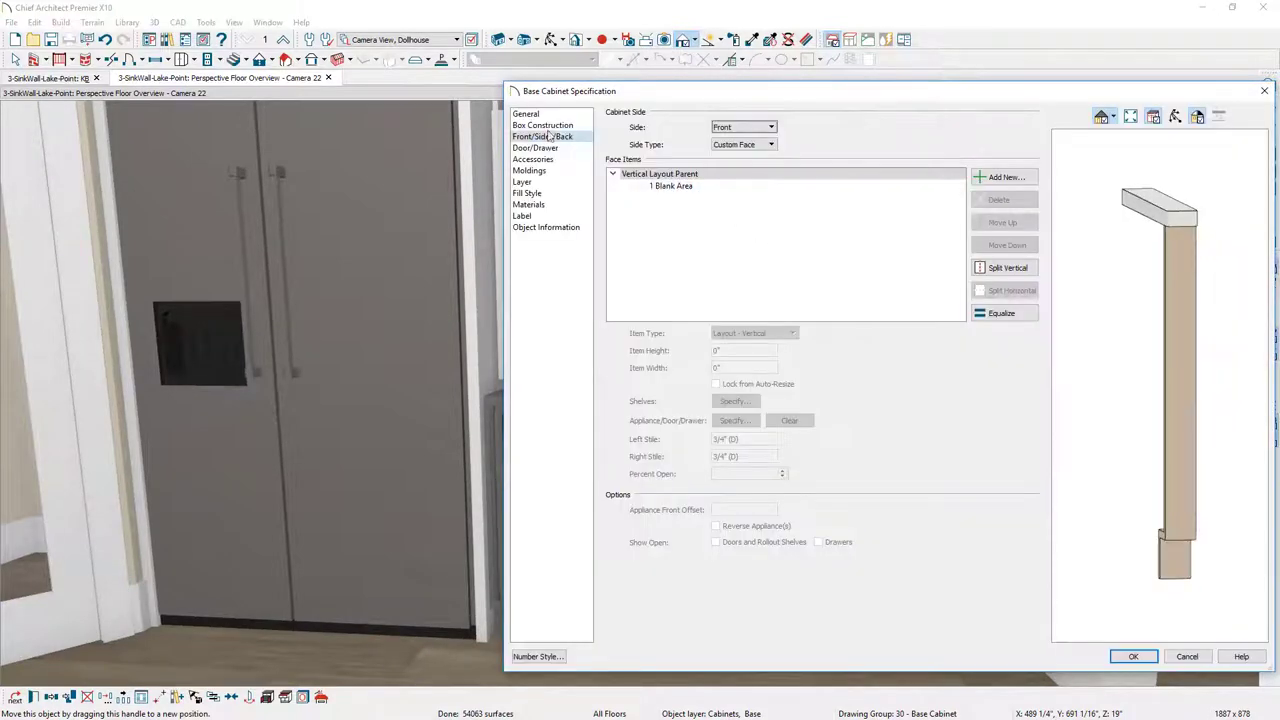
click(526, 113)
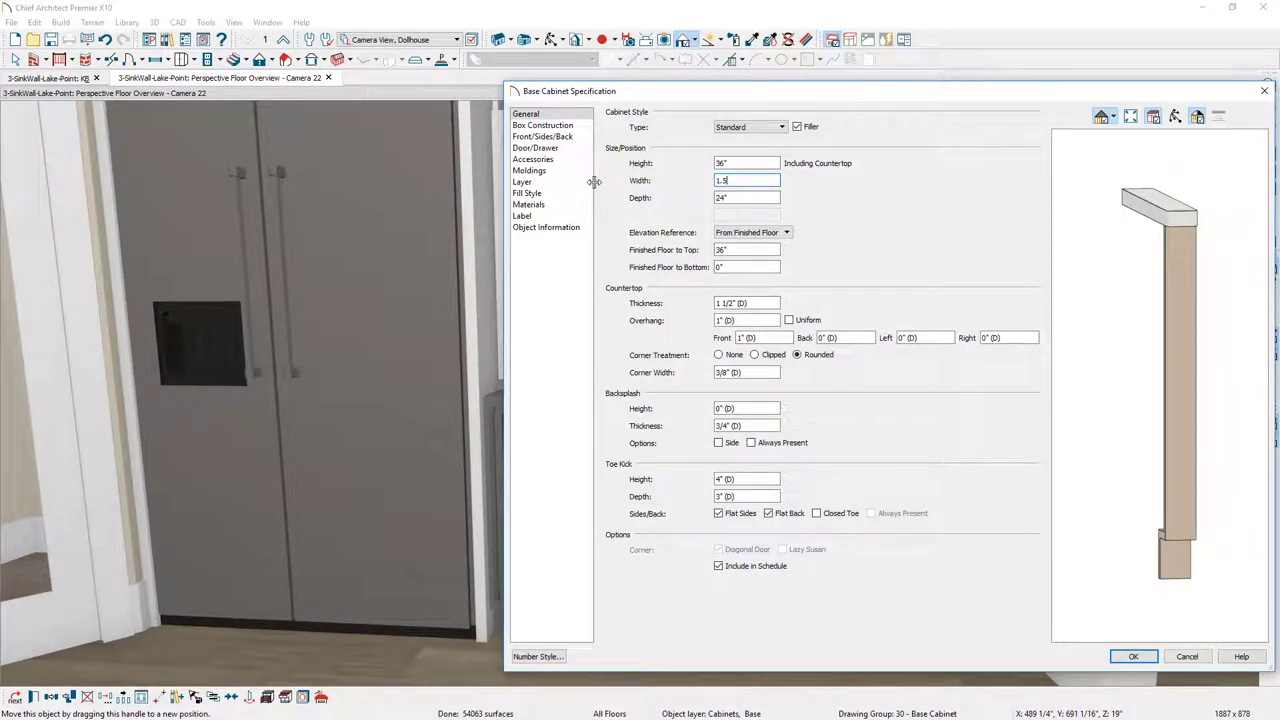
text(1.5)
click(1133, 656)
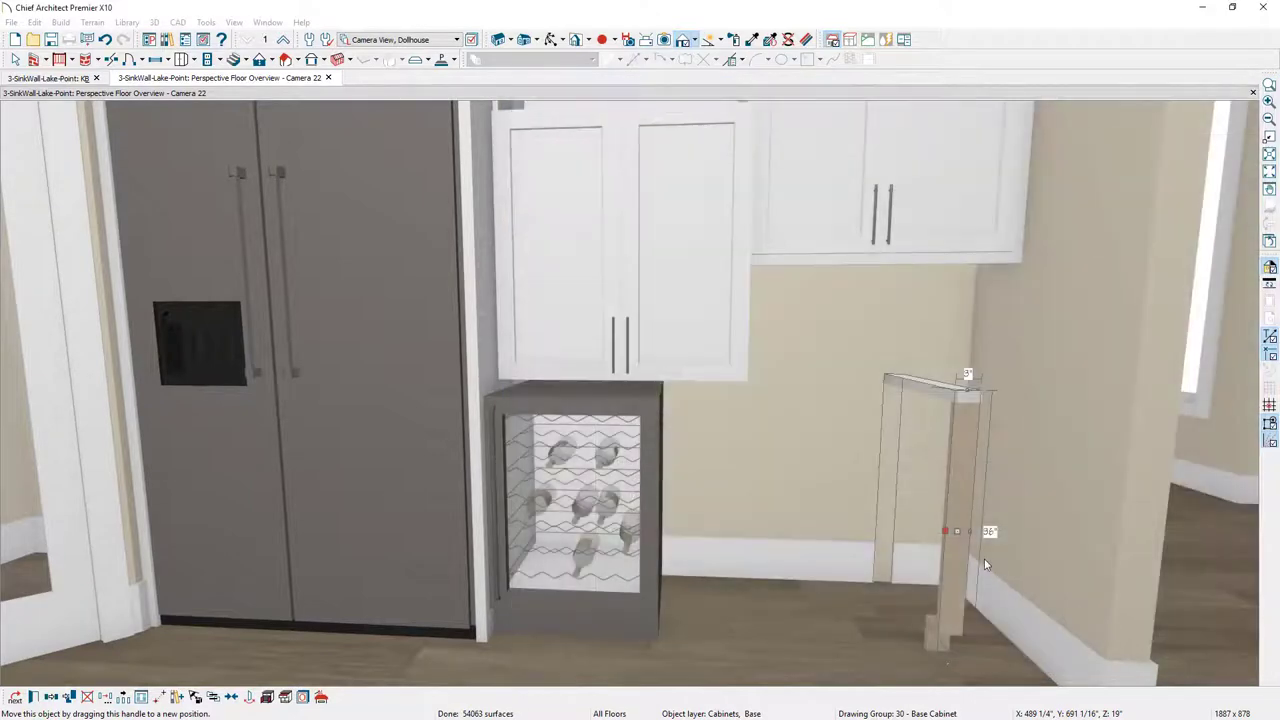
Place a base cabinet beside the corner filler and stretch it toward the wine refrigerator to 30" wide.
click(193, 61)
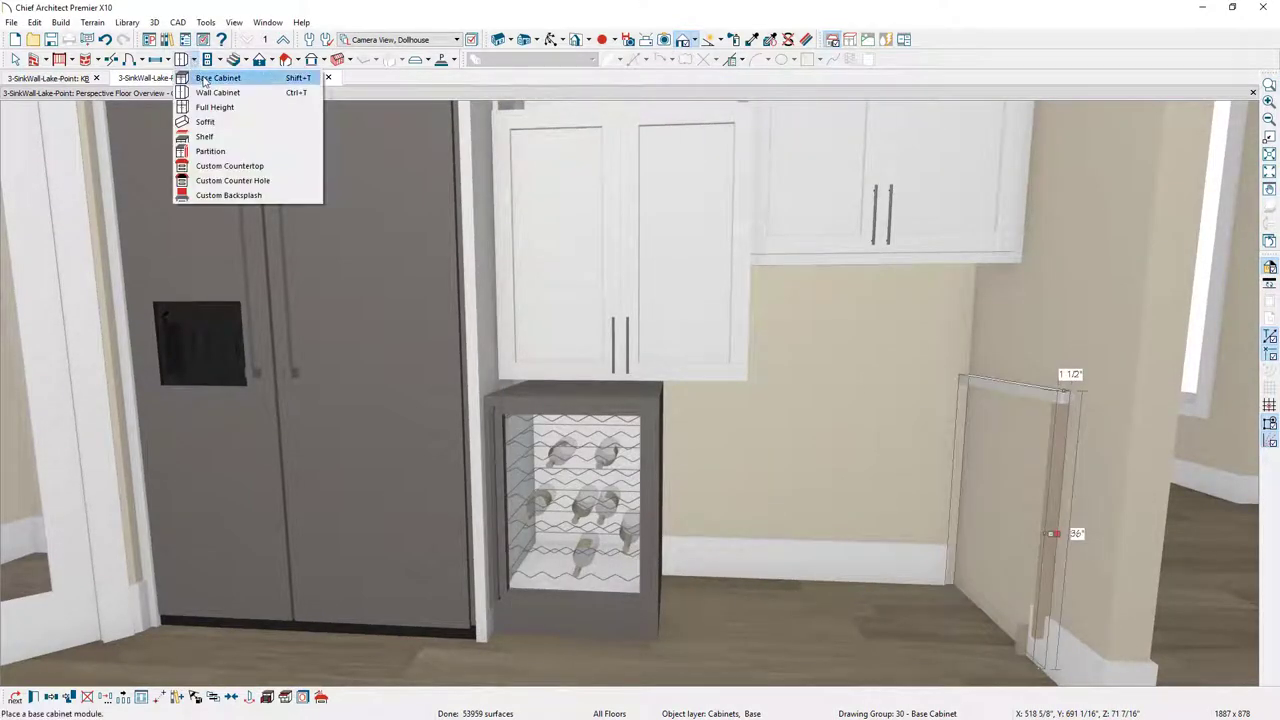
click(220, 78)
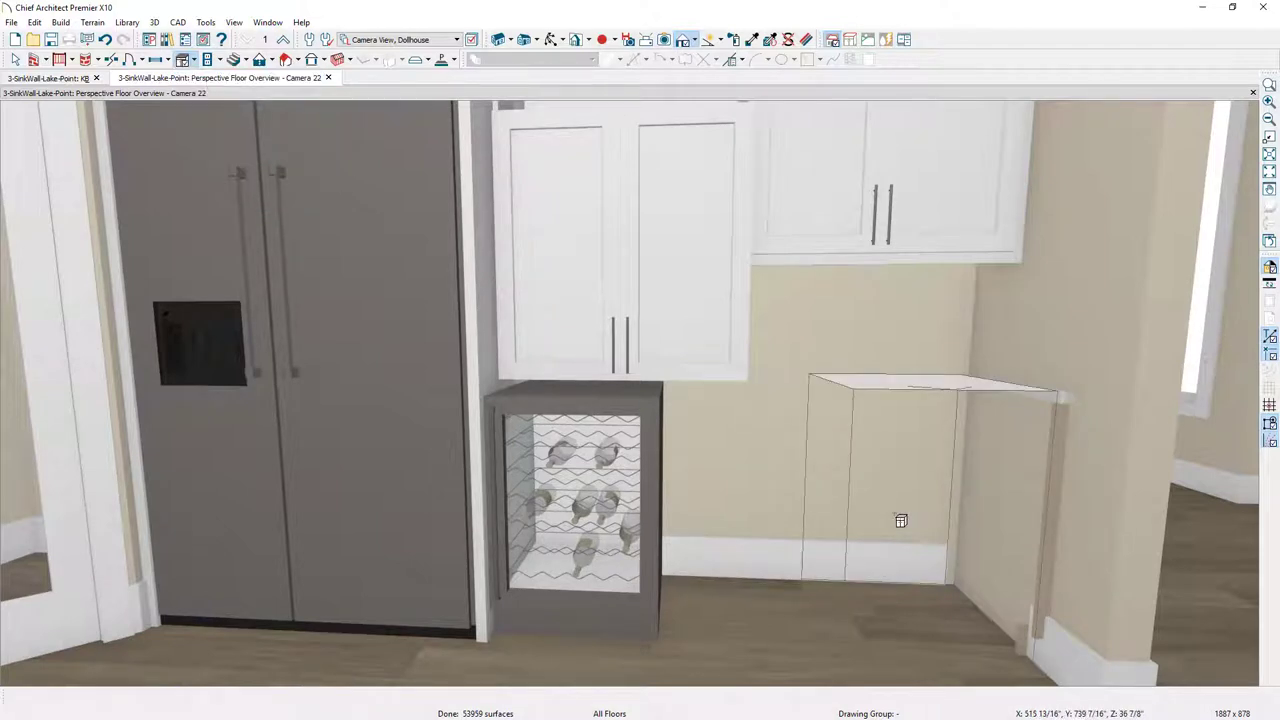
click(901, 520)
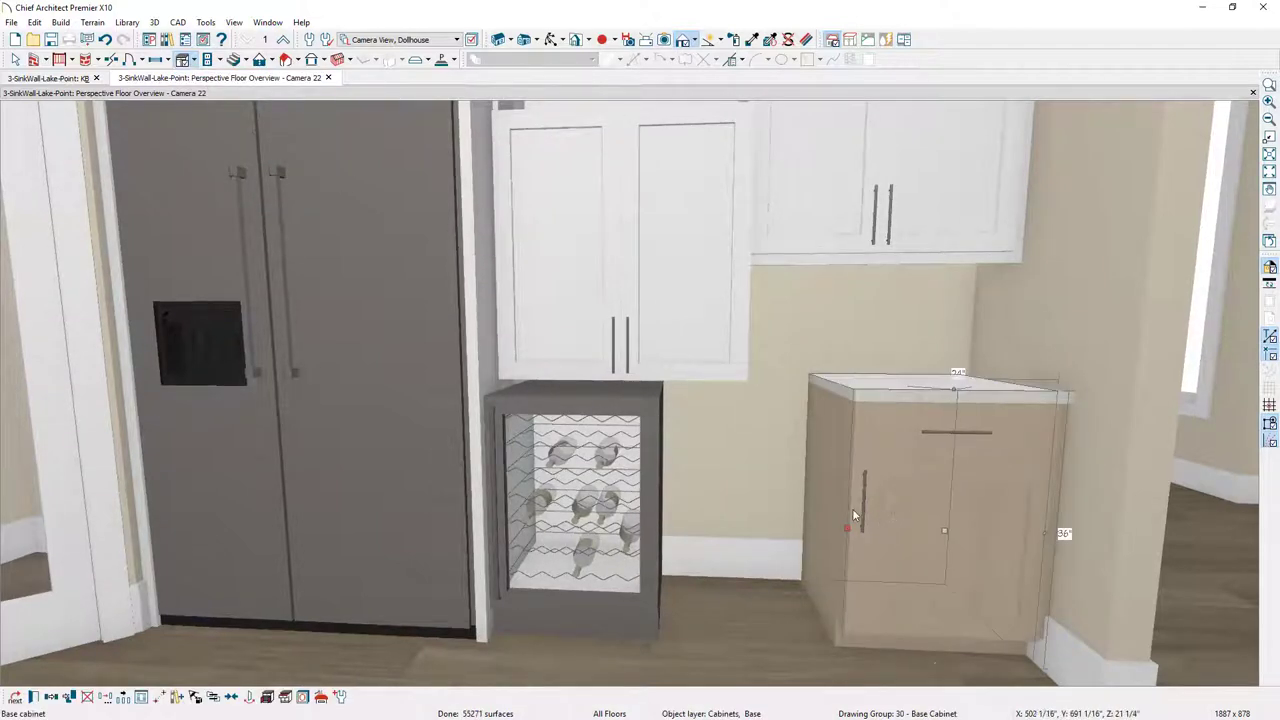
drag(846, 527, 789, 527)
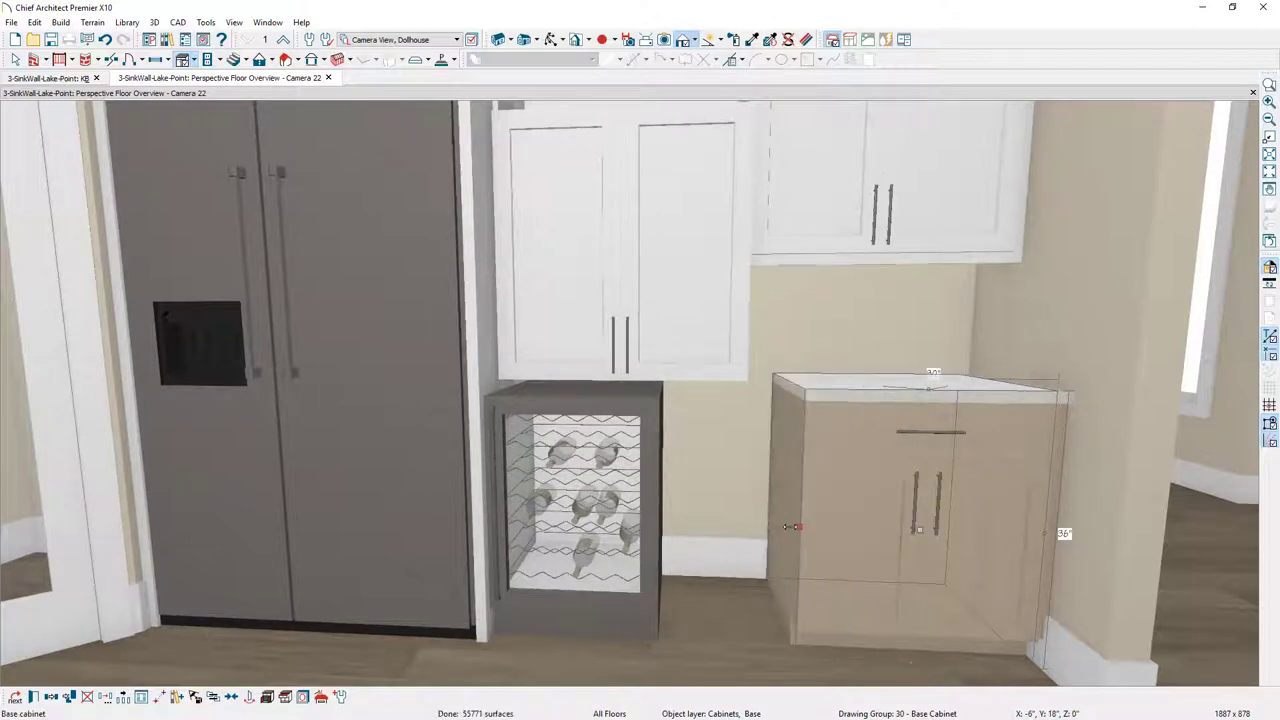
key(Escape)
Fill the gap between the wine refrigerator and the two-door base cabinet with another base cabinet.
middle_drag(947, 536, 927, 578)
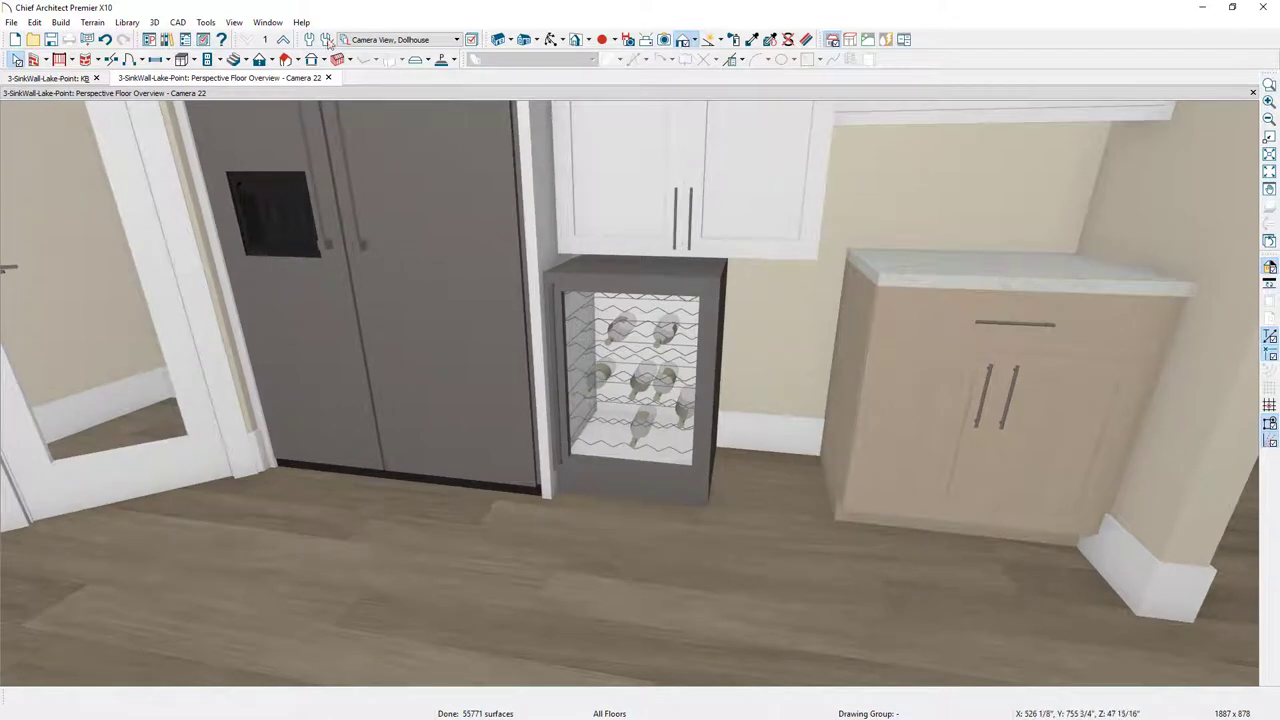
click(182, 59)
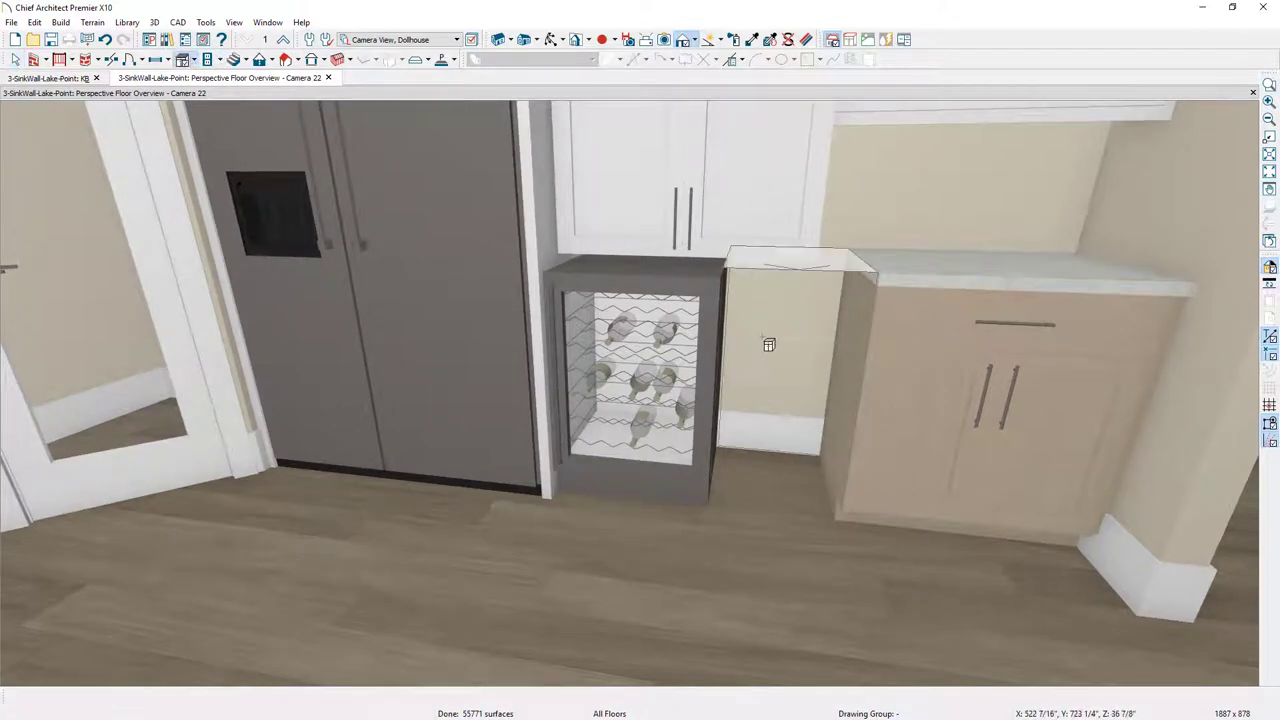
click(769, 345)
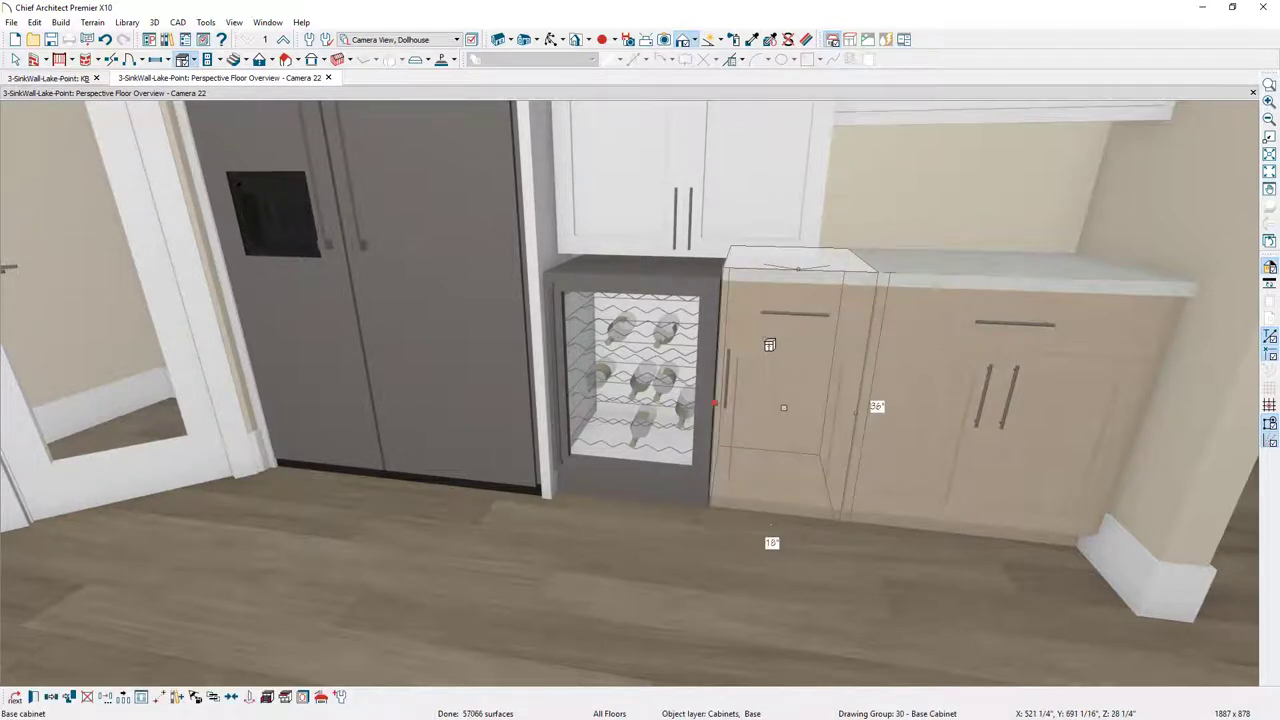
Turn the gap cabinet's door into a drawer, split it horizontally and equalize the front into three drawers.
double_click(769, 345)
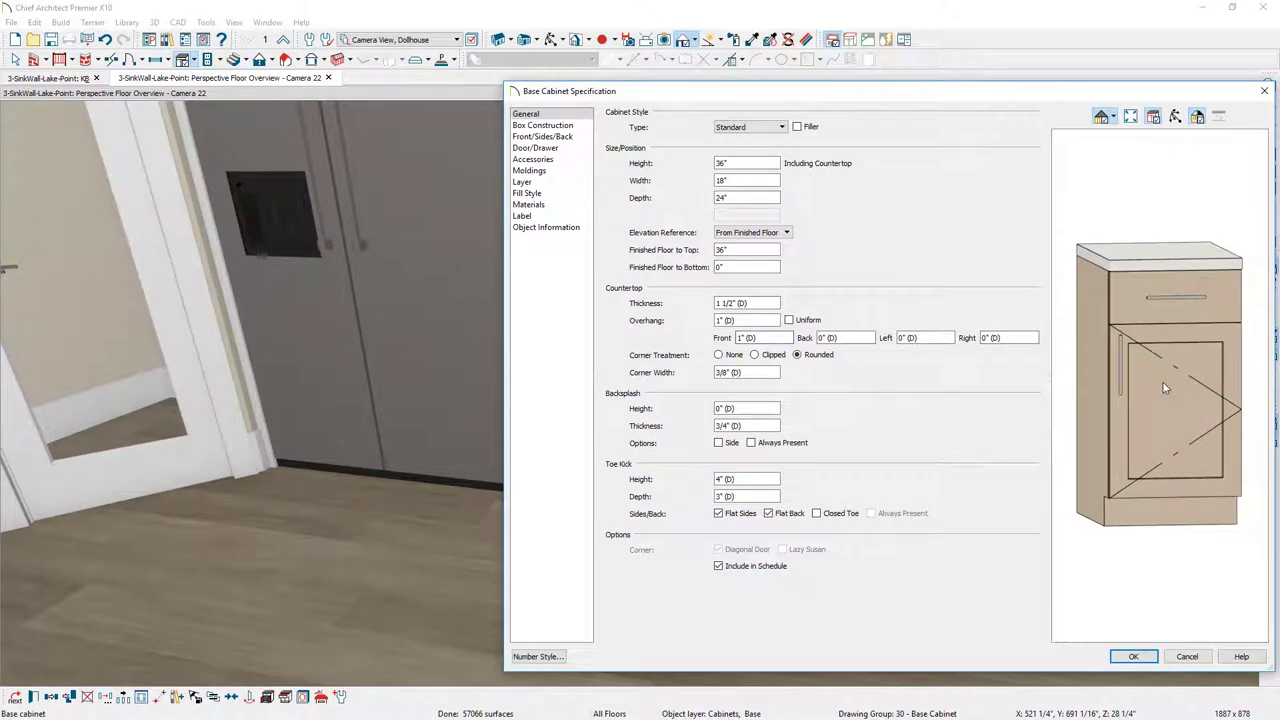
click(1165, 388)
click(789, 335)
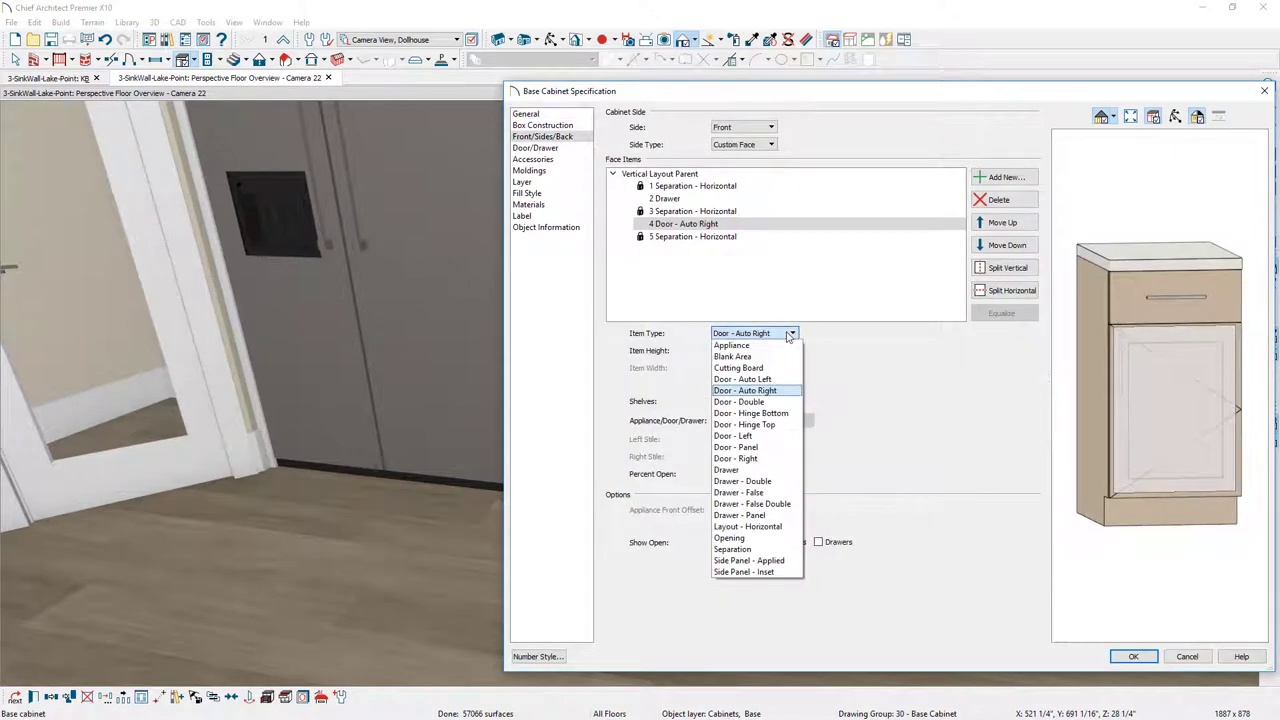
click(738, 470)
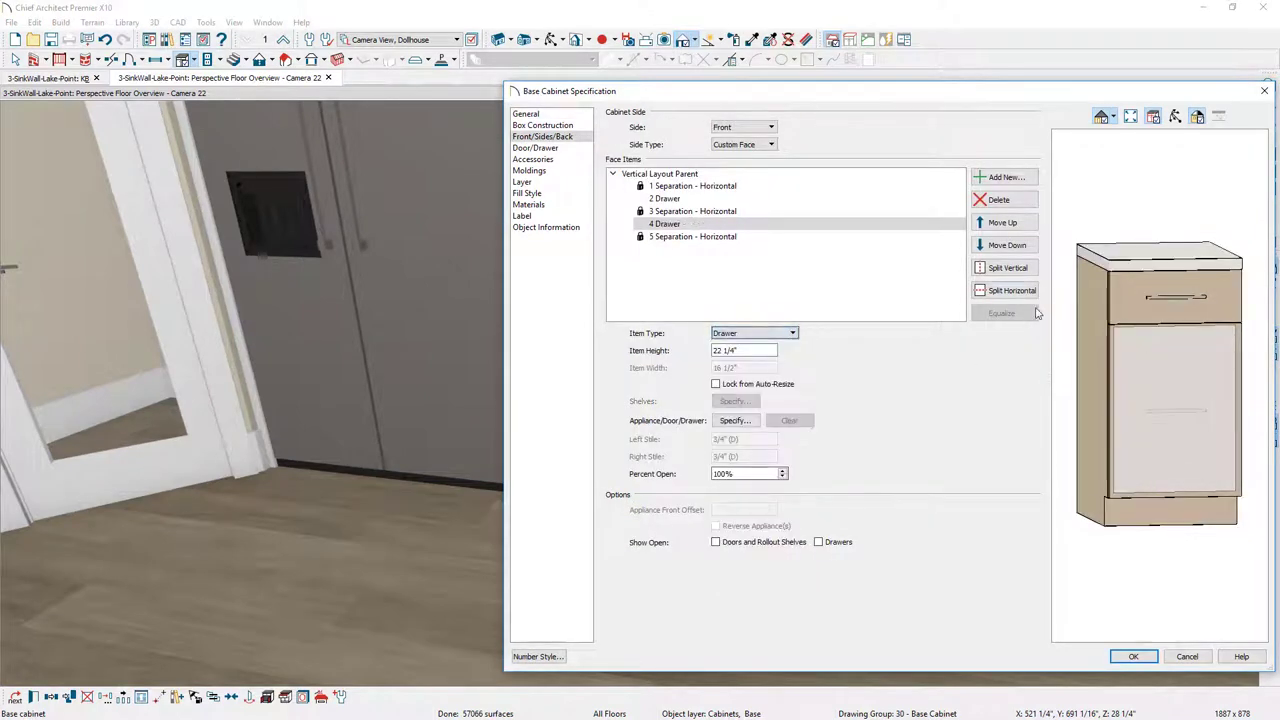
click(1035, 290)
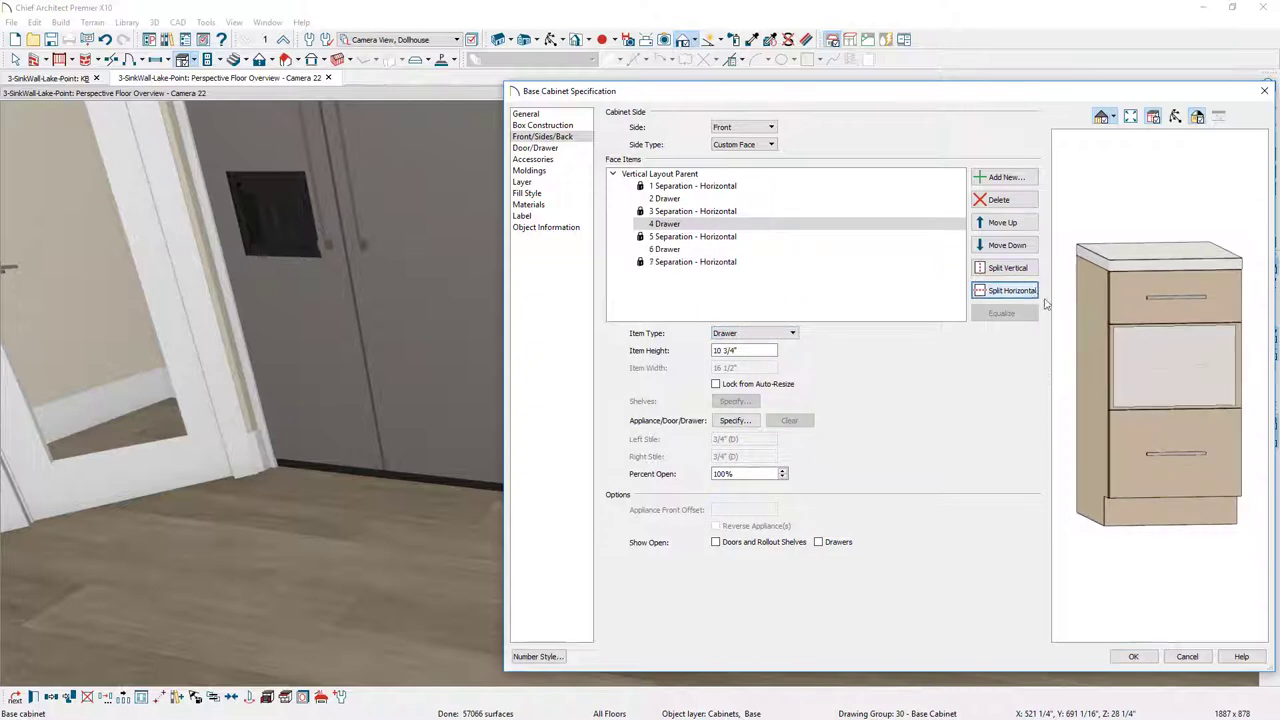
click(1139, 292)
click(1092, 285)
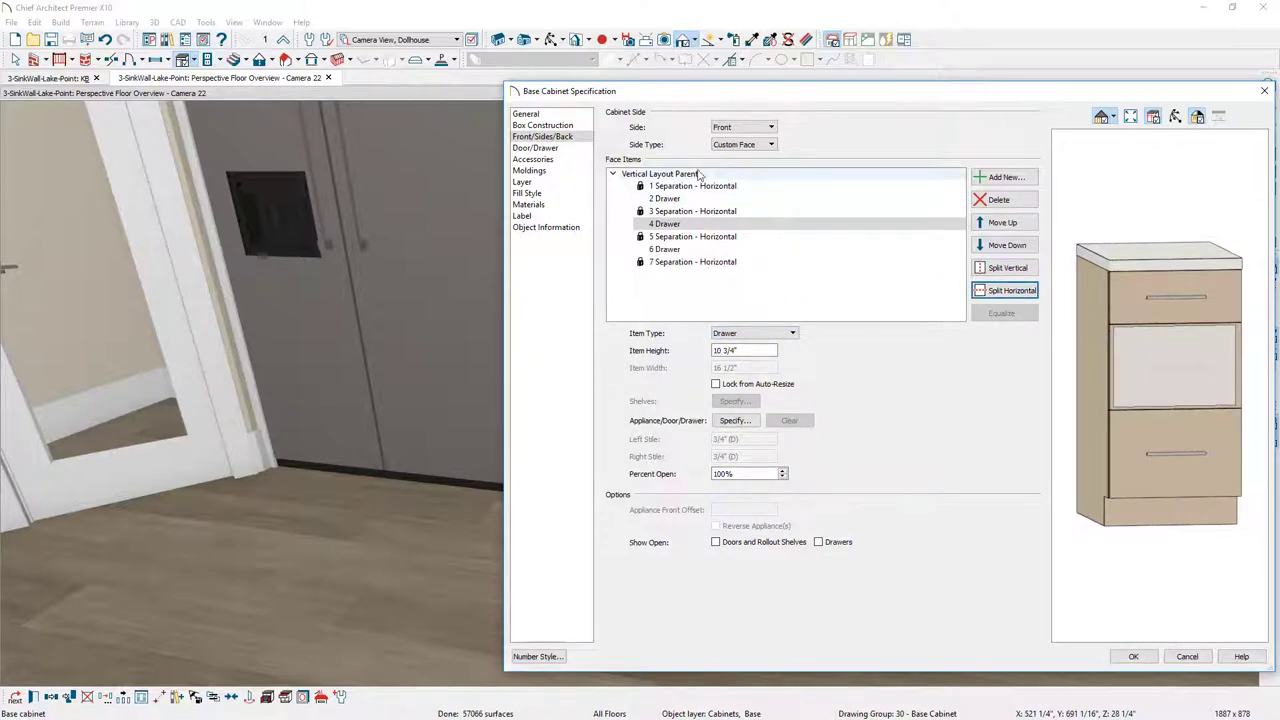
click(1000, 314)
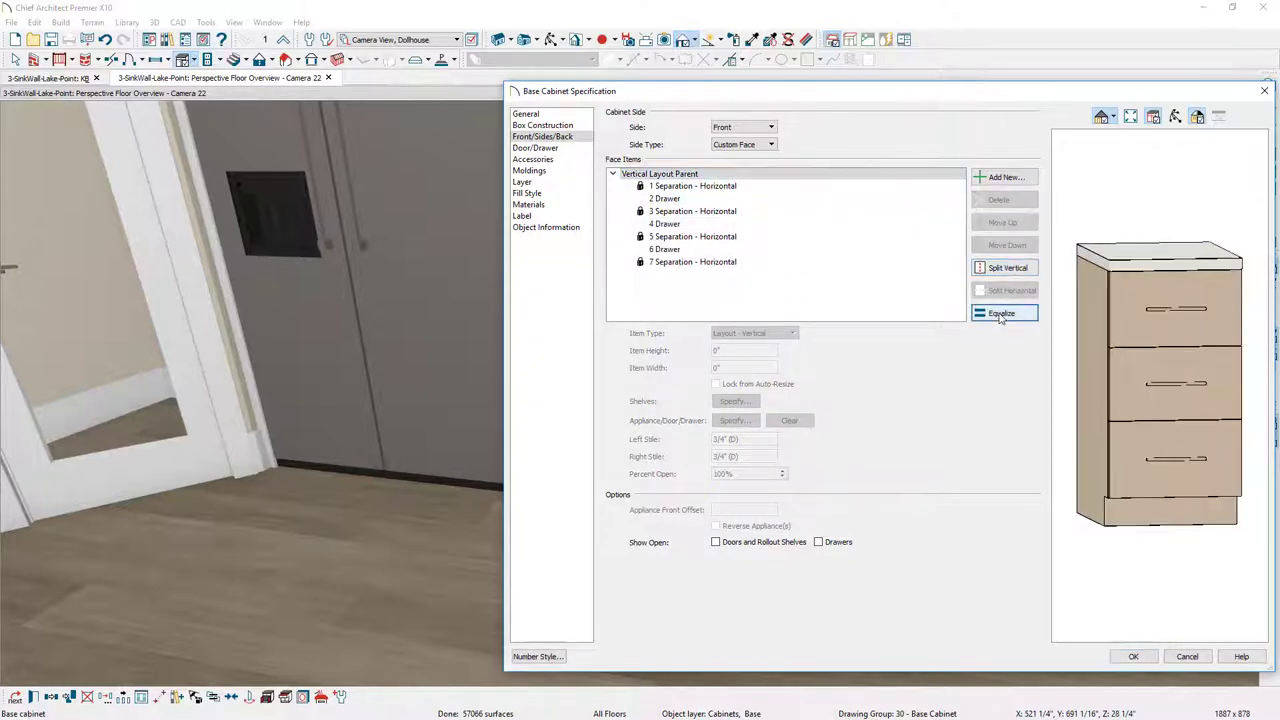
key(Return)
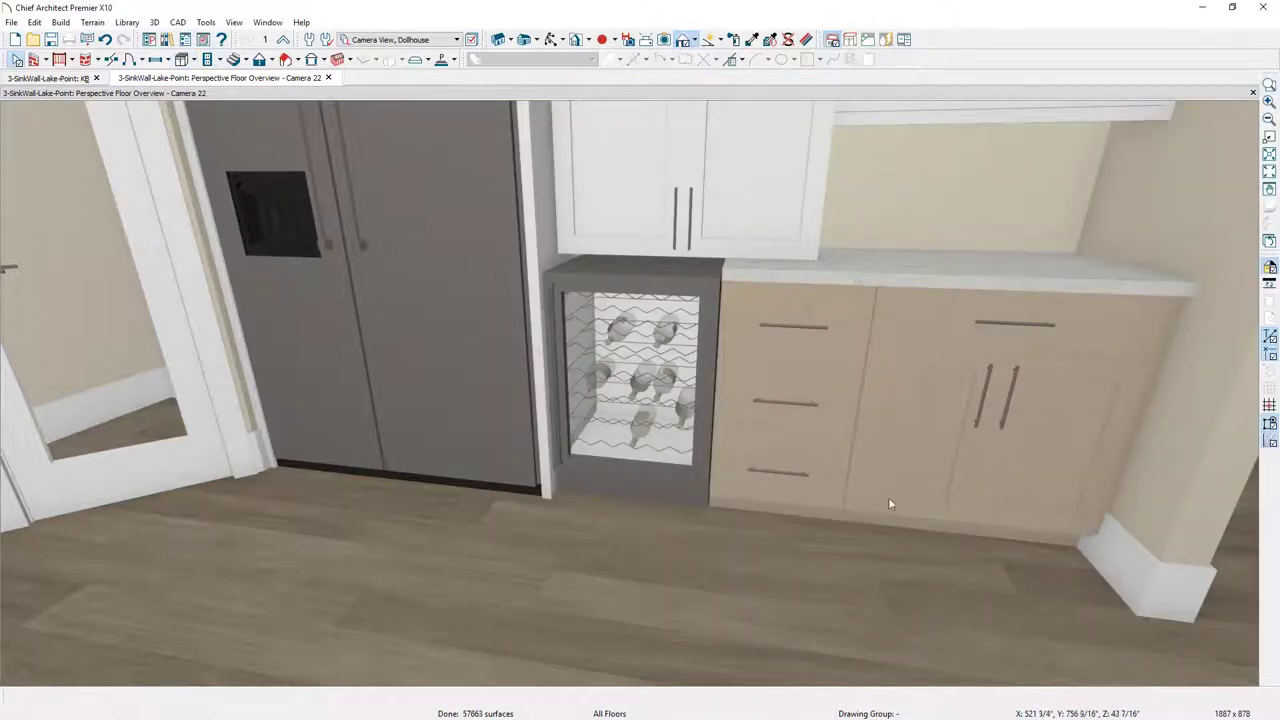
Change the two-door base cabinet's top drawer into an appliance opening.
drag(852, 440, 681, 535)
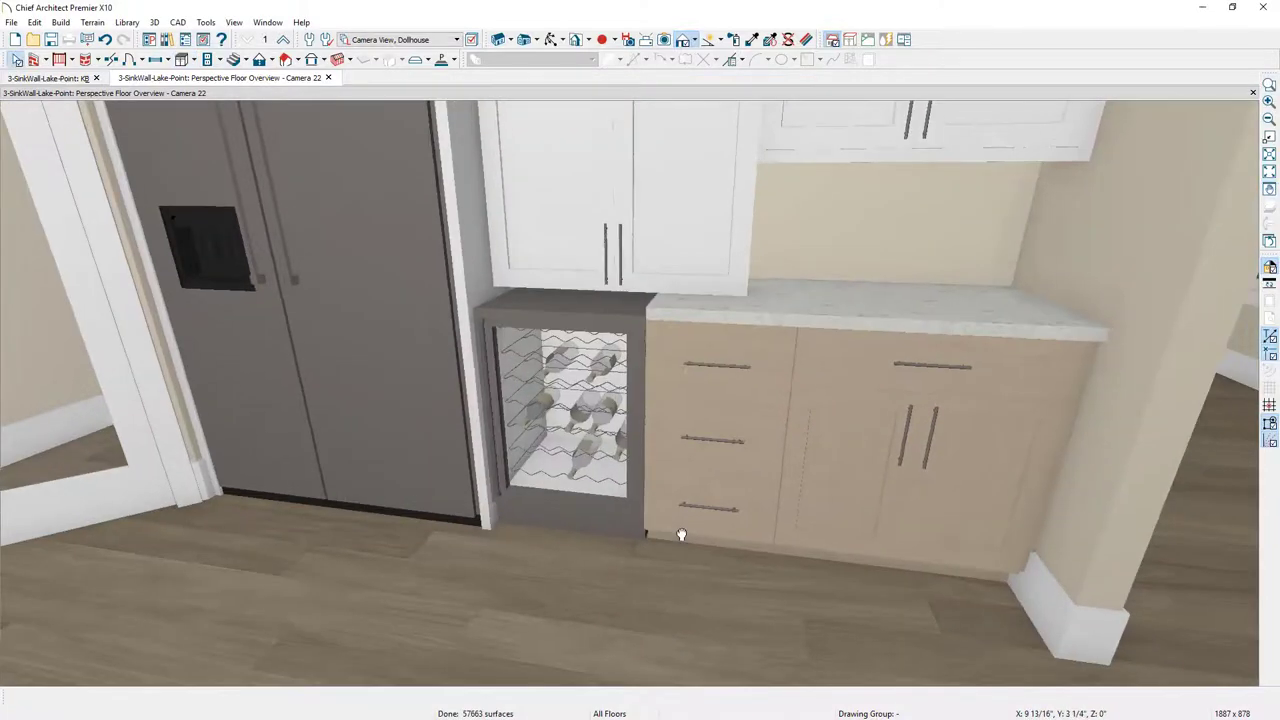
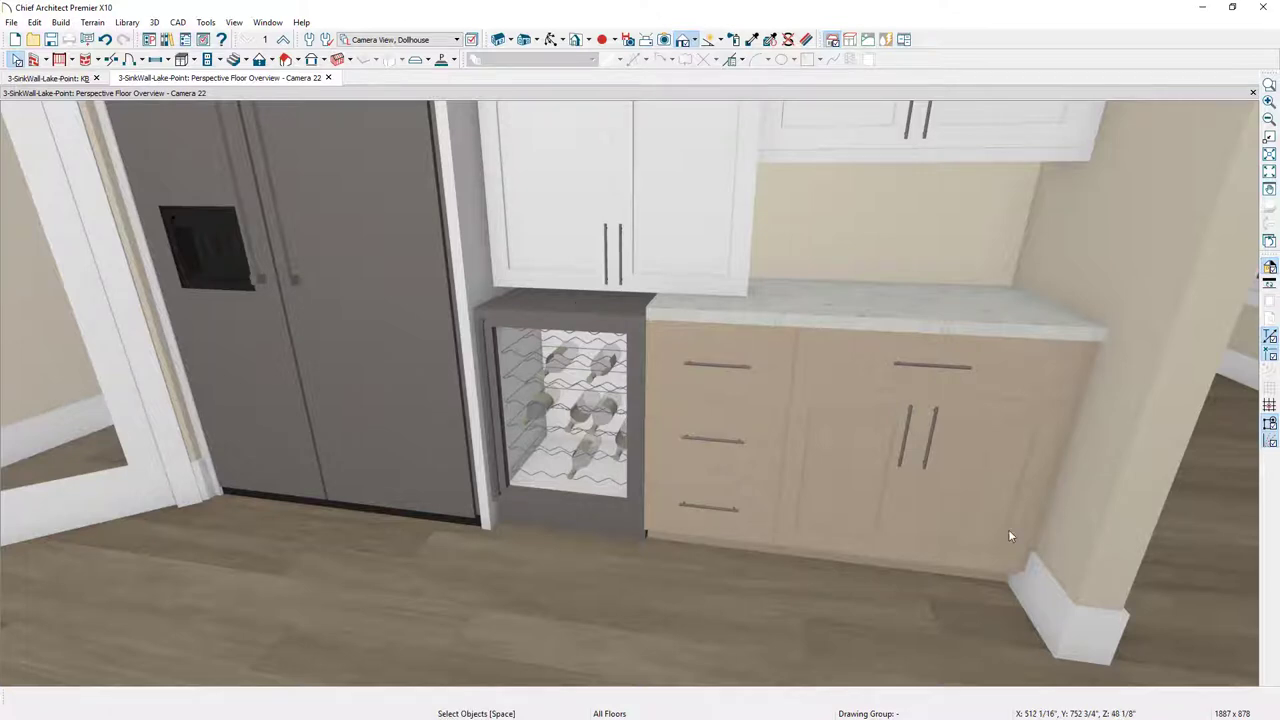
double_click(1008, 529)
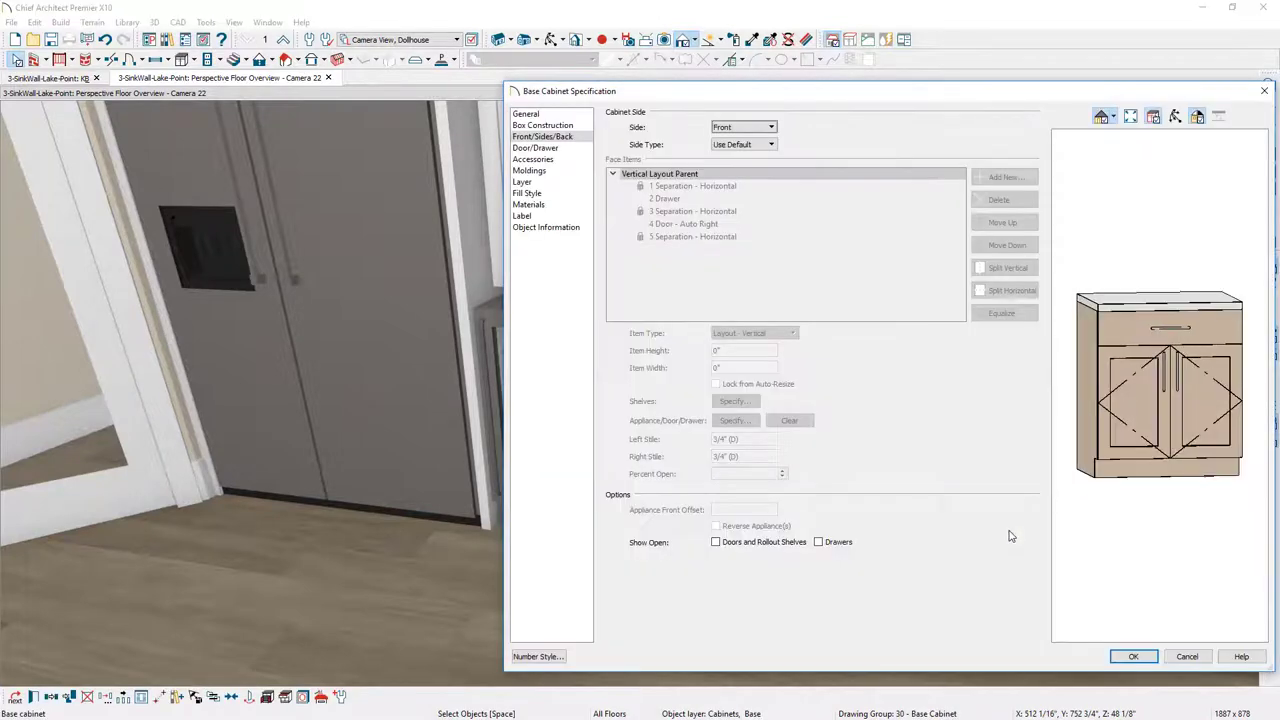
click(1138, 334)
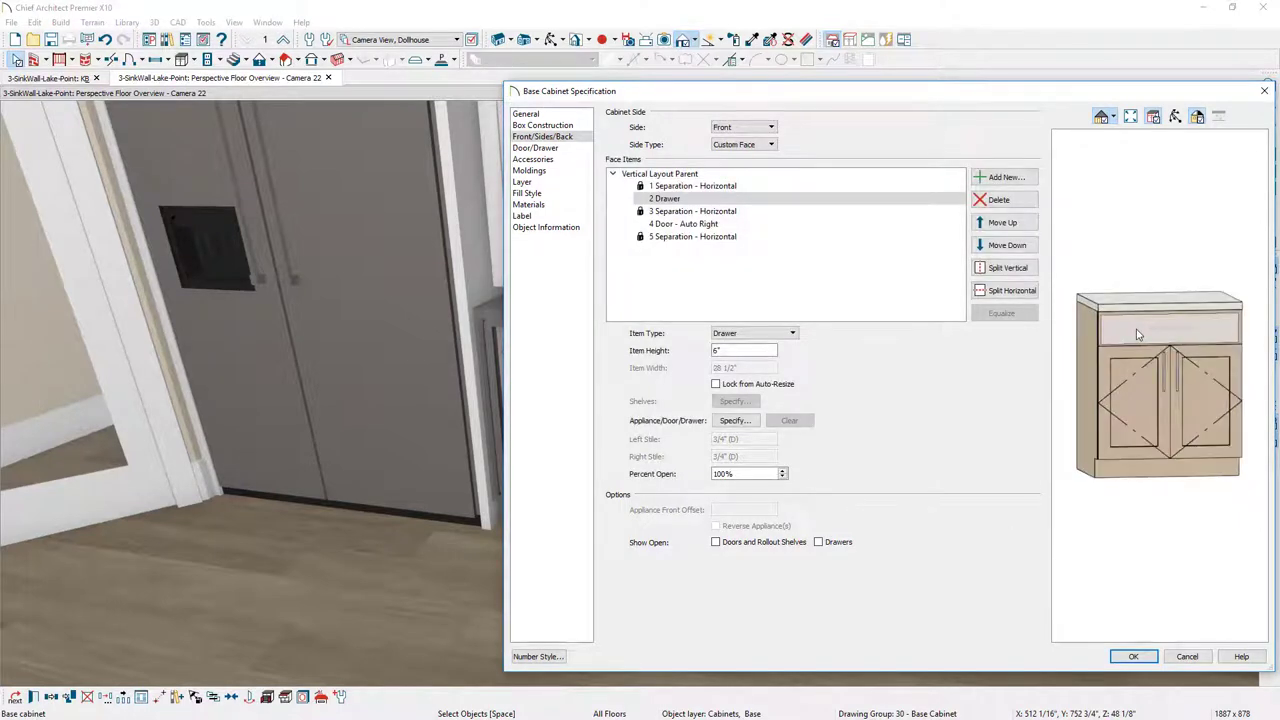
click(790, 333)
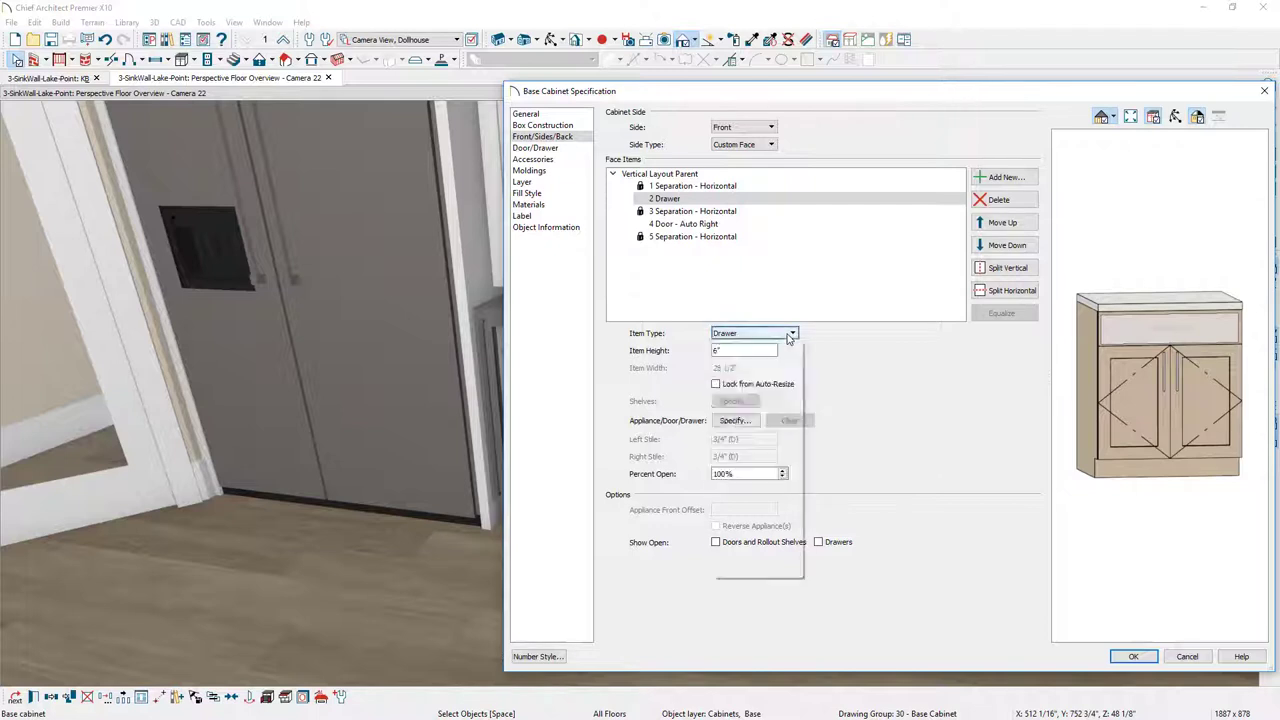
click(771, 350)
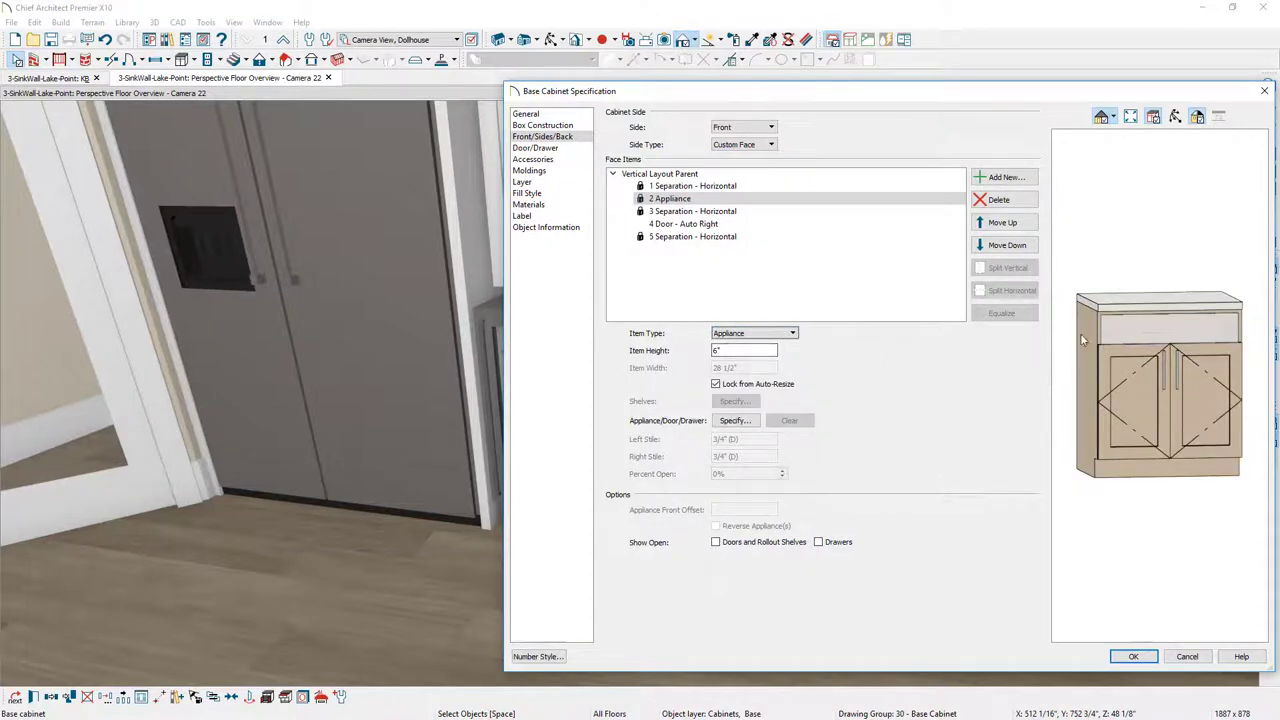
click(1121, 364)
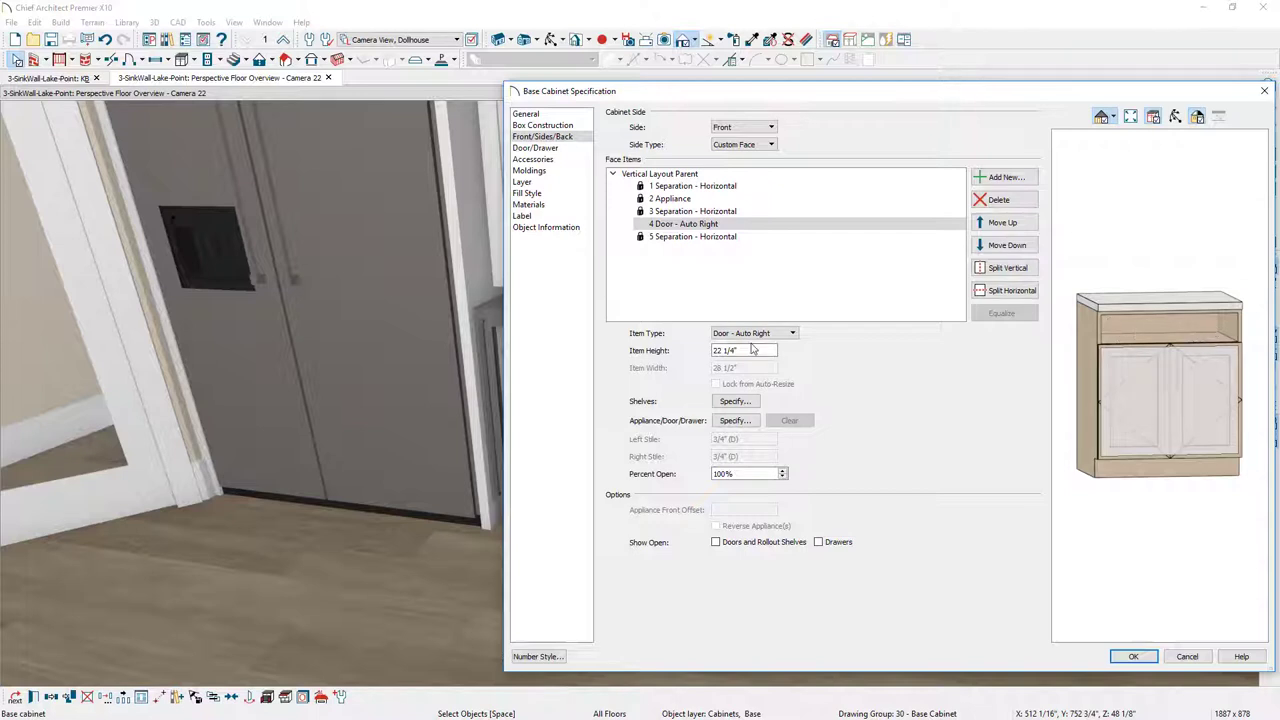
click(1185, 324)
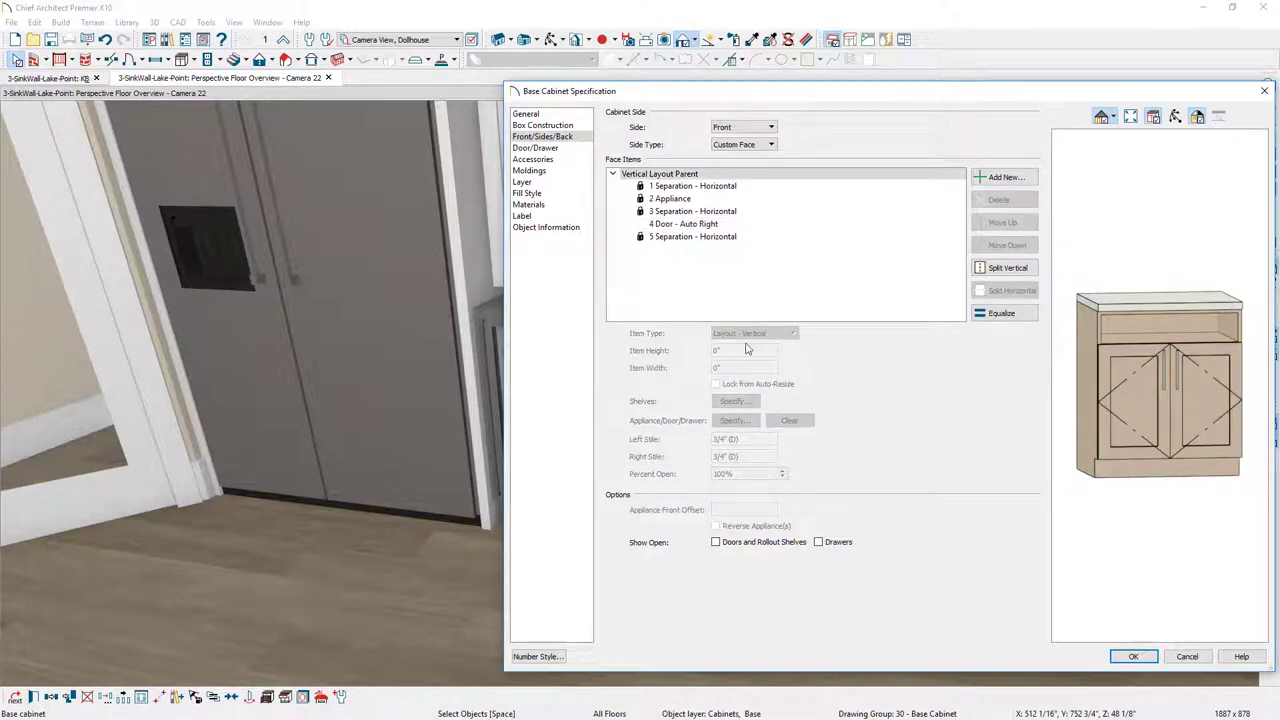
Assign the JMC2430DS w Glass appliance from the LakePoint Appliances folder of the user catalog to the cabinet's appliance opening.
click(690, 200)
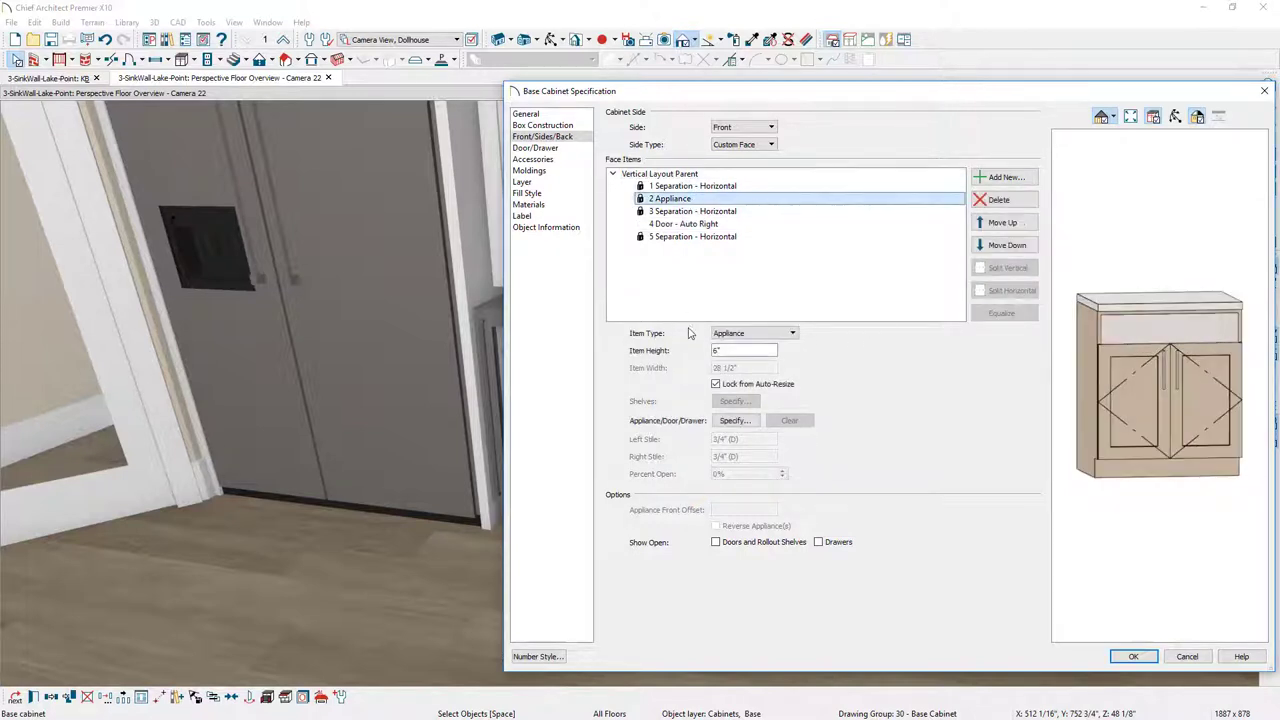
click(735, 421)
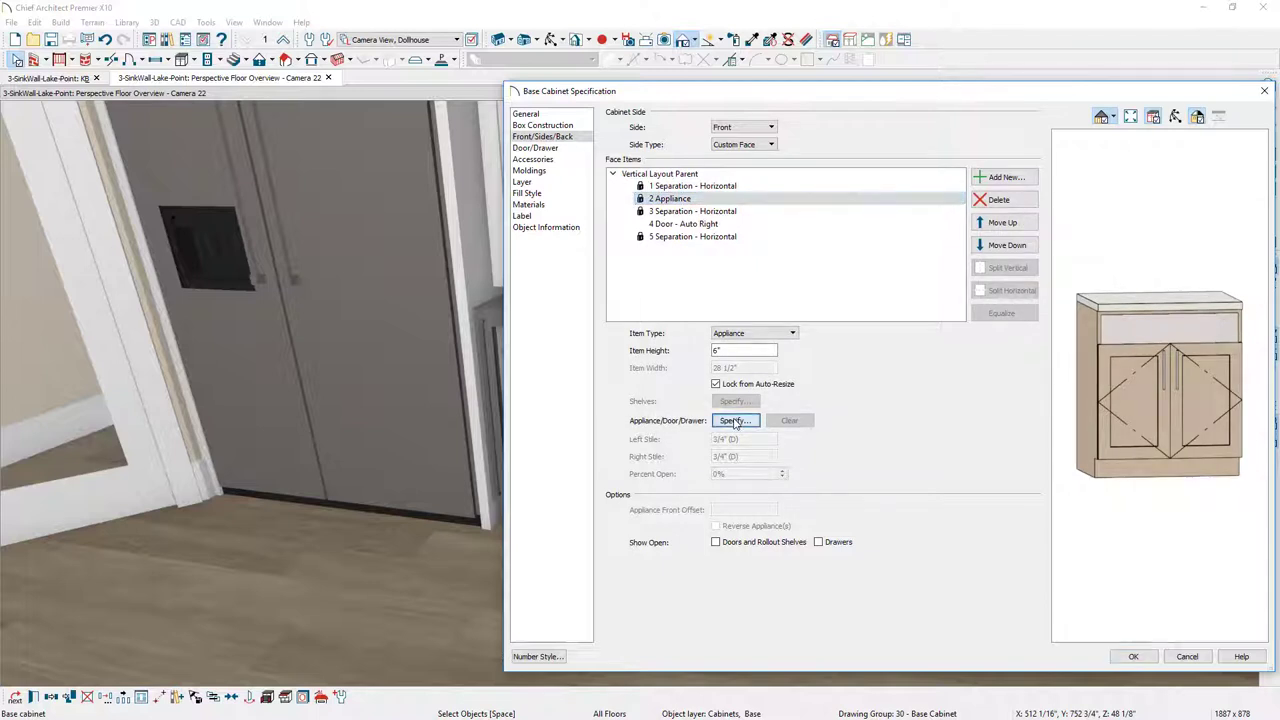
click(578, 332)
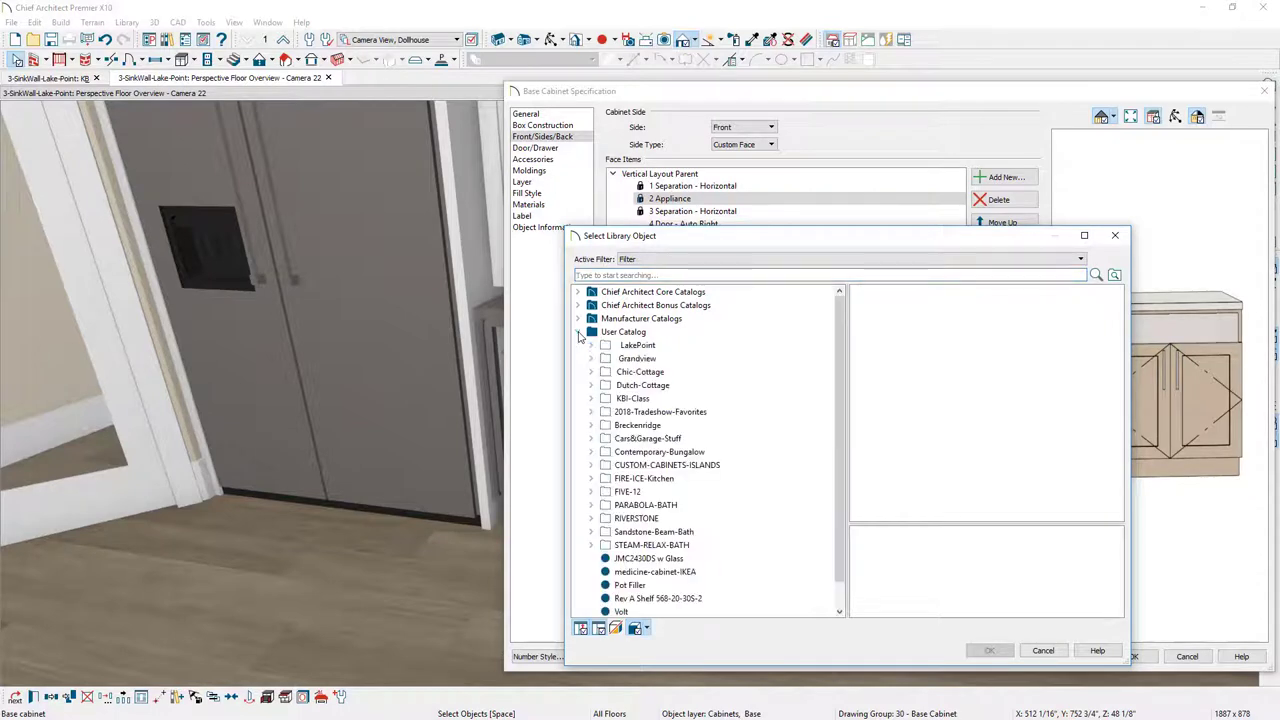
click(590, 345)
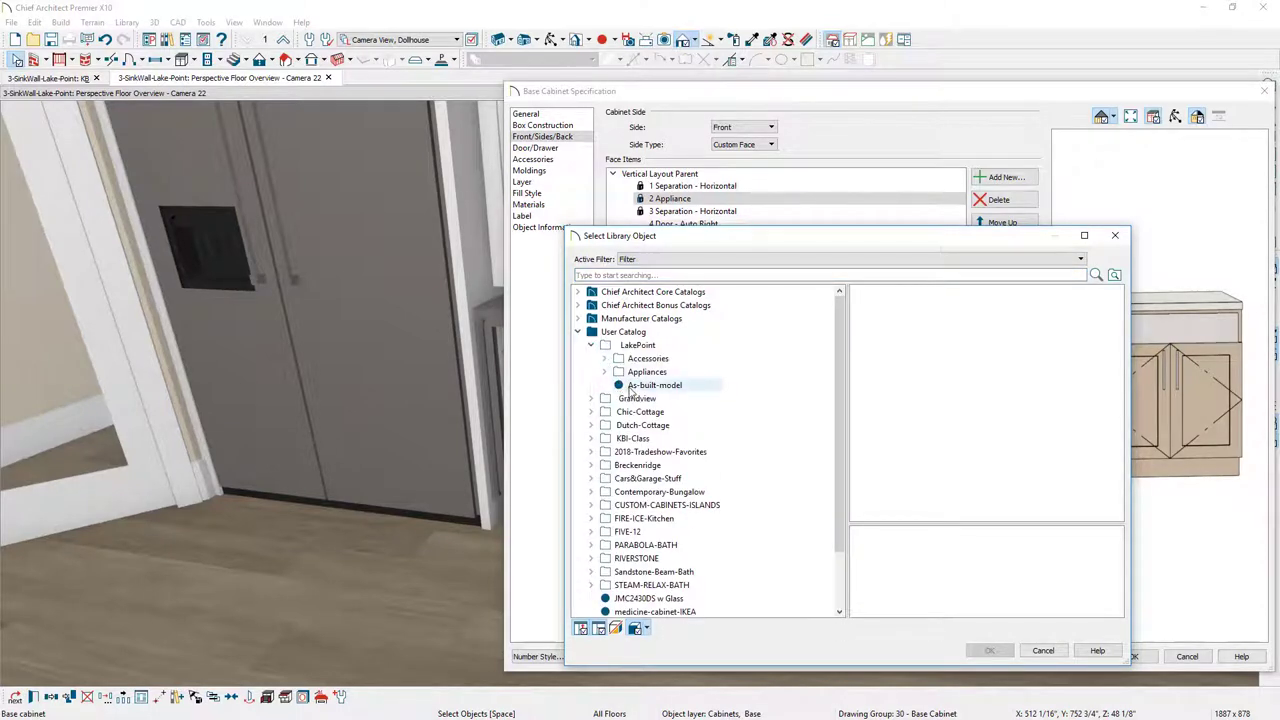
click(604, 372)
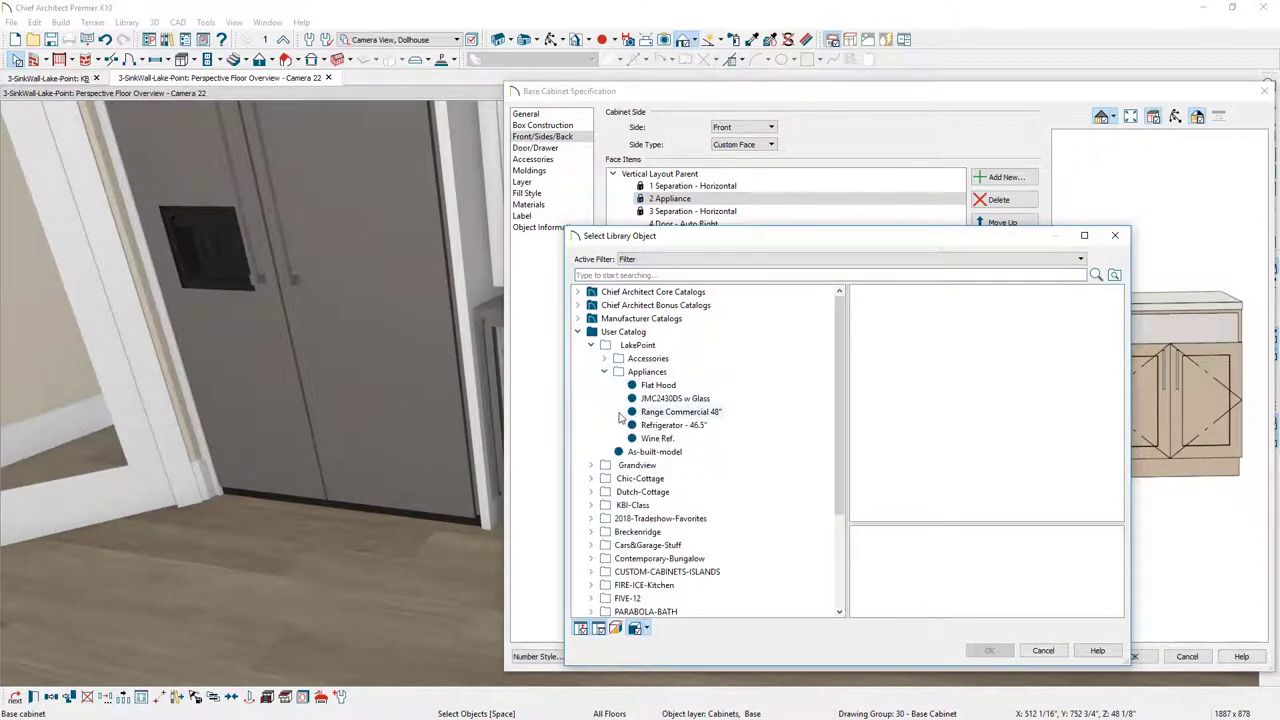
click(653, 400)
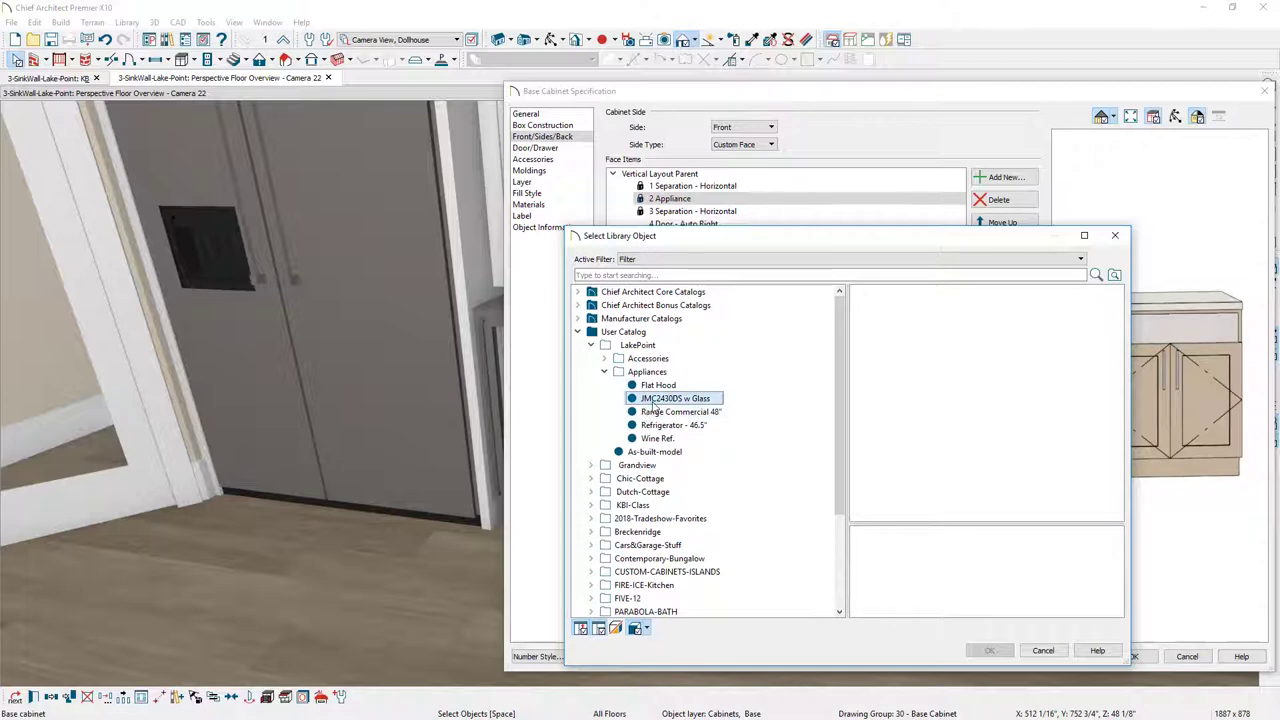
double_click(653, 400)
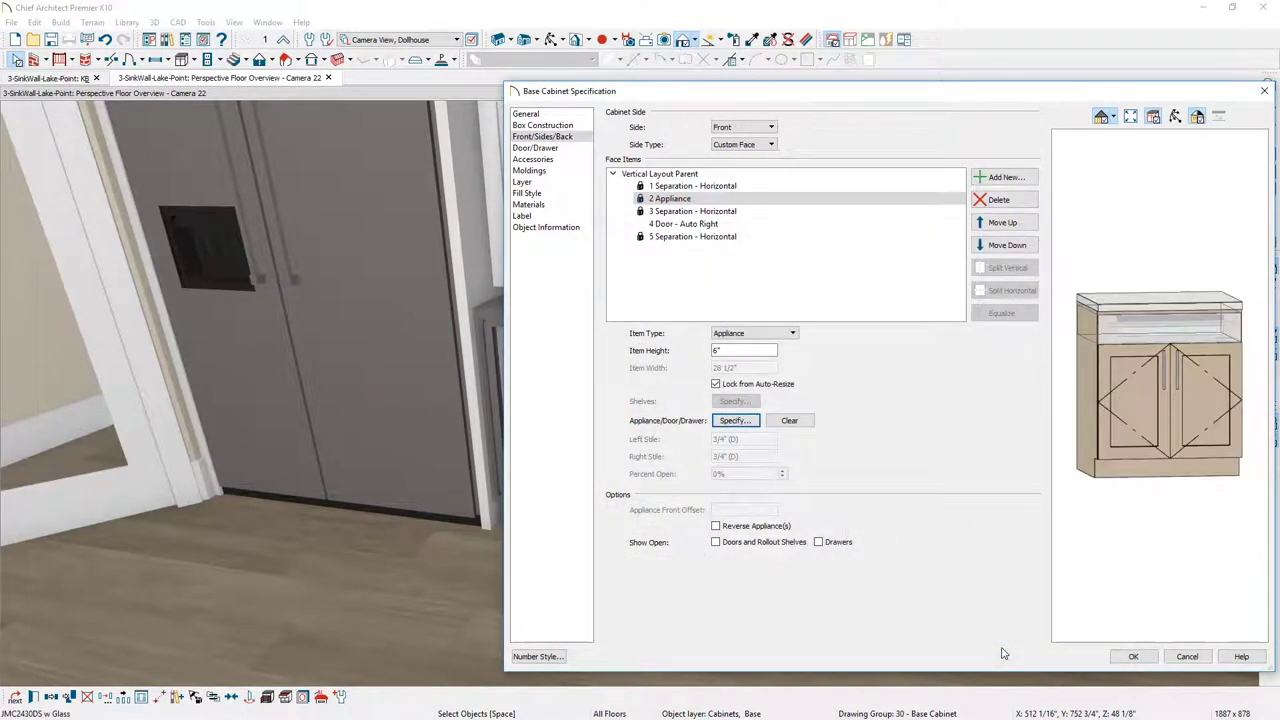
Set the appliance opening's height to 19 1/2".
click(1204, 440)
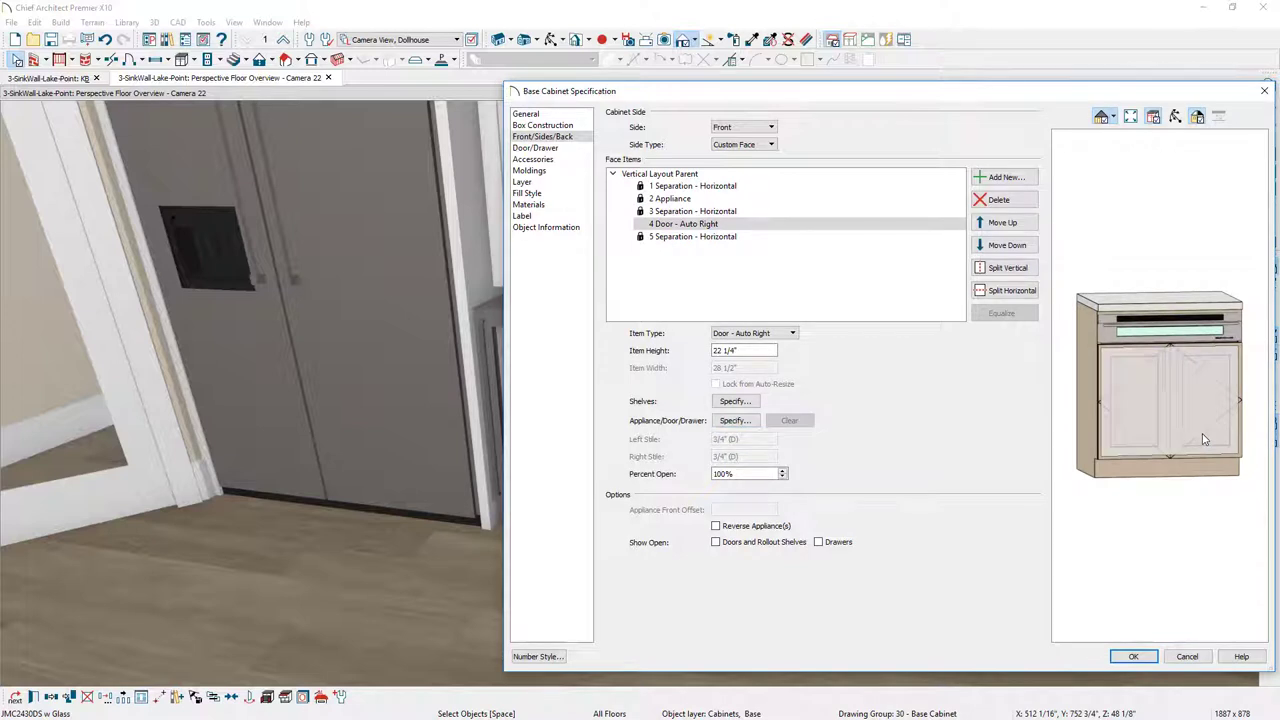
click(1191, 333)
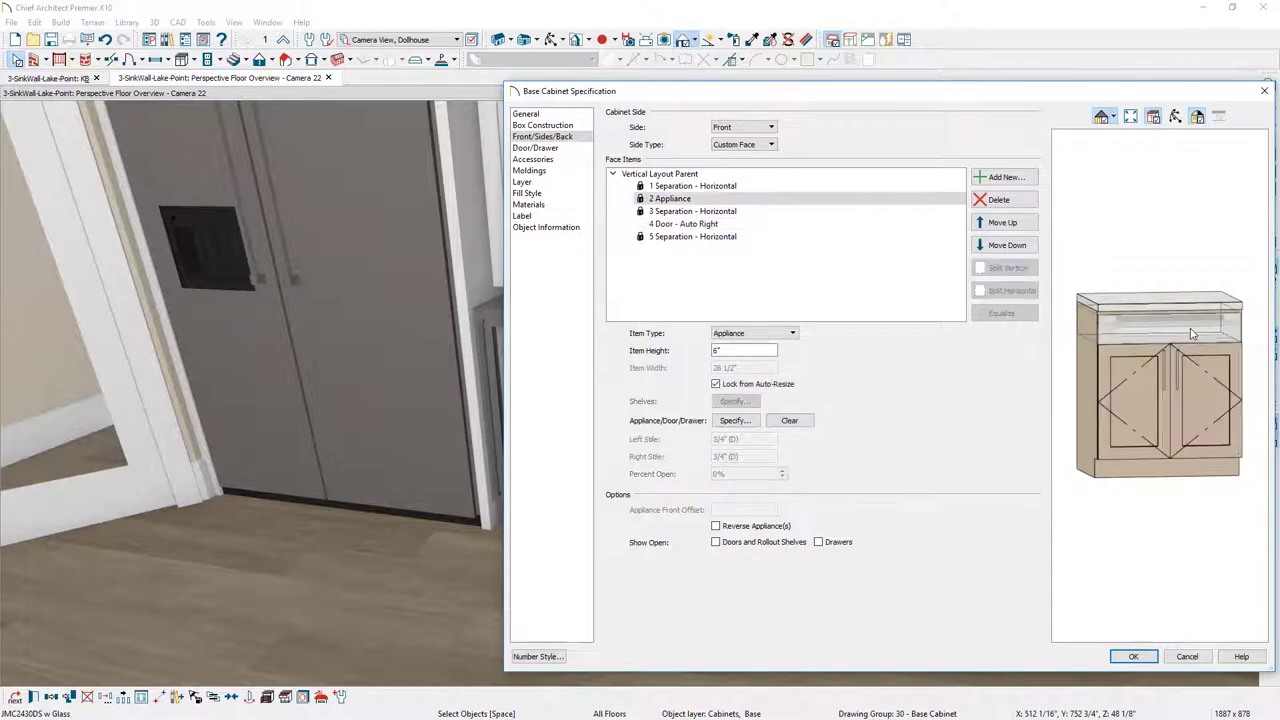
double_click(729, 350)
key(Tab)
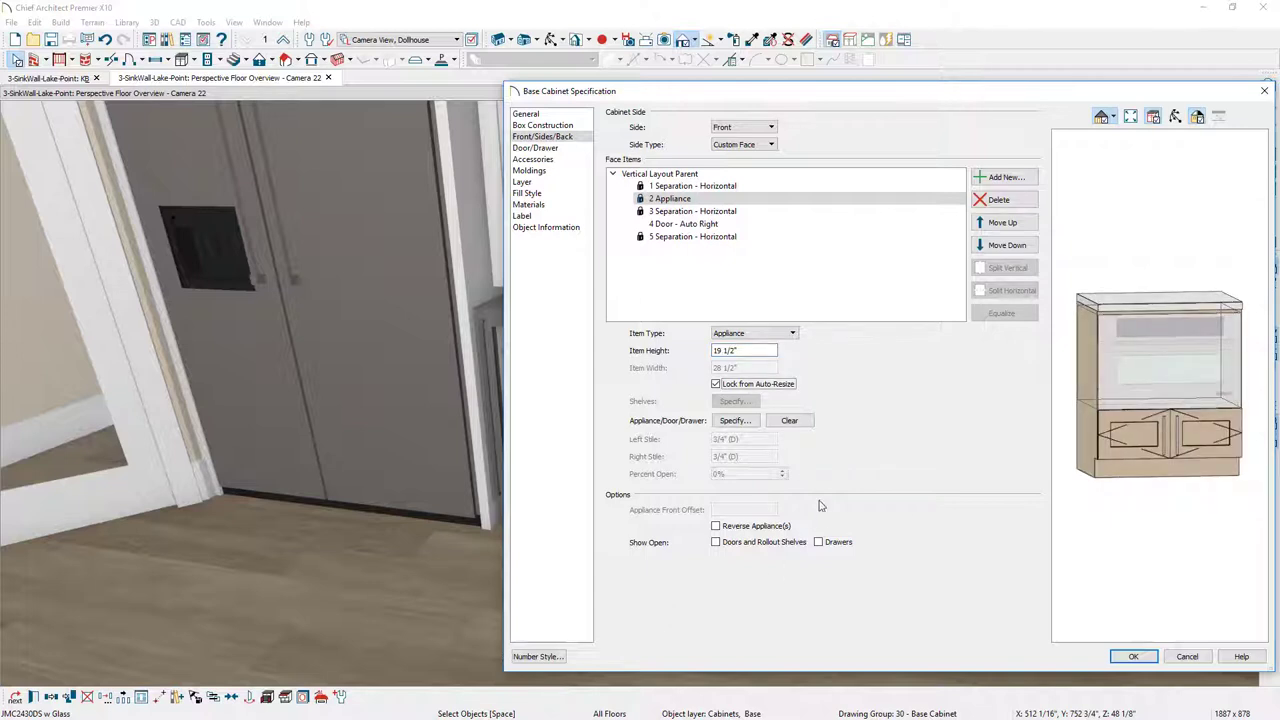
Change the separation below the appliance into a blank area with a height of 1".
click(736, 213)
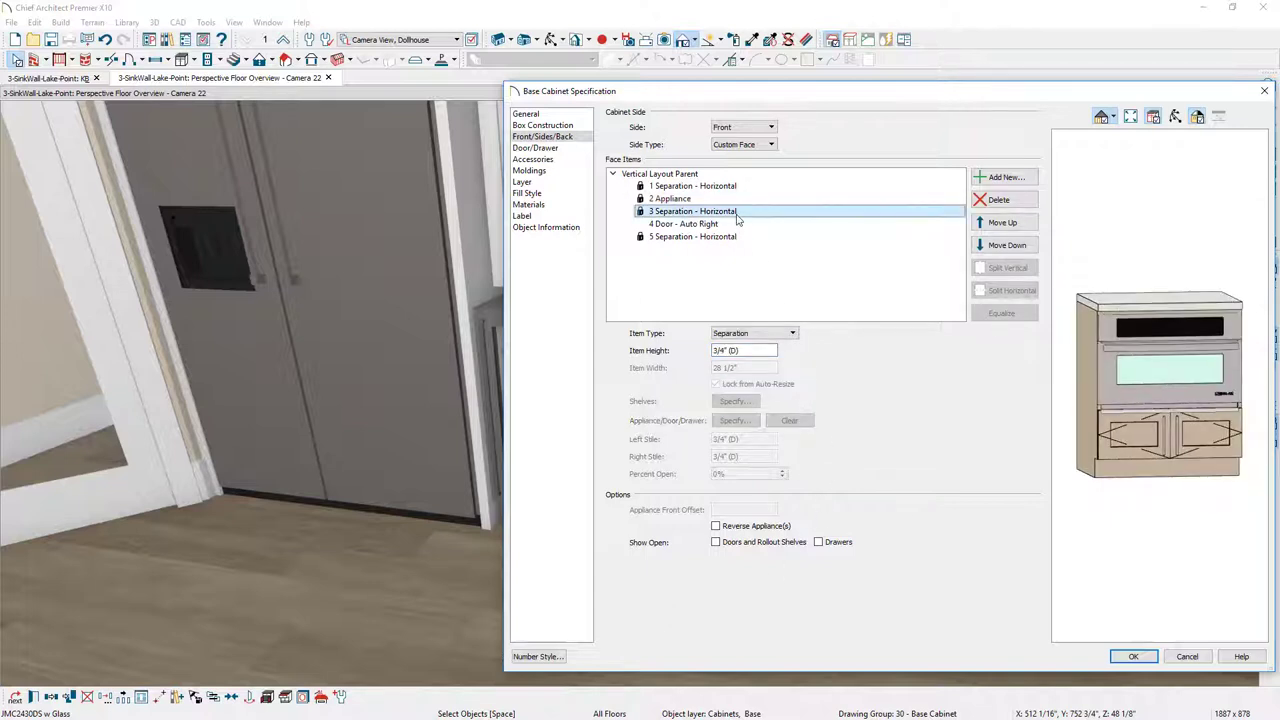
click(763, 332)
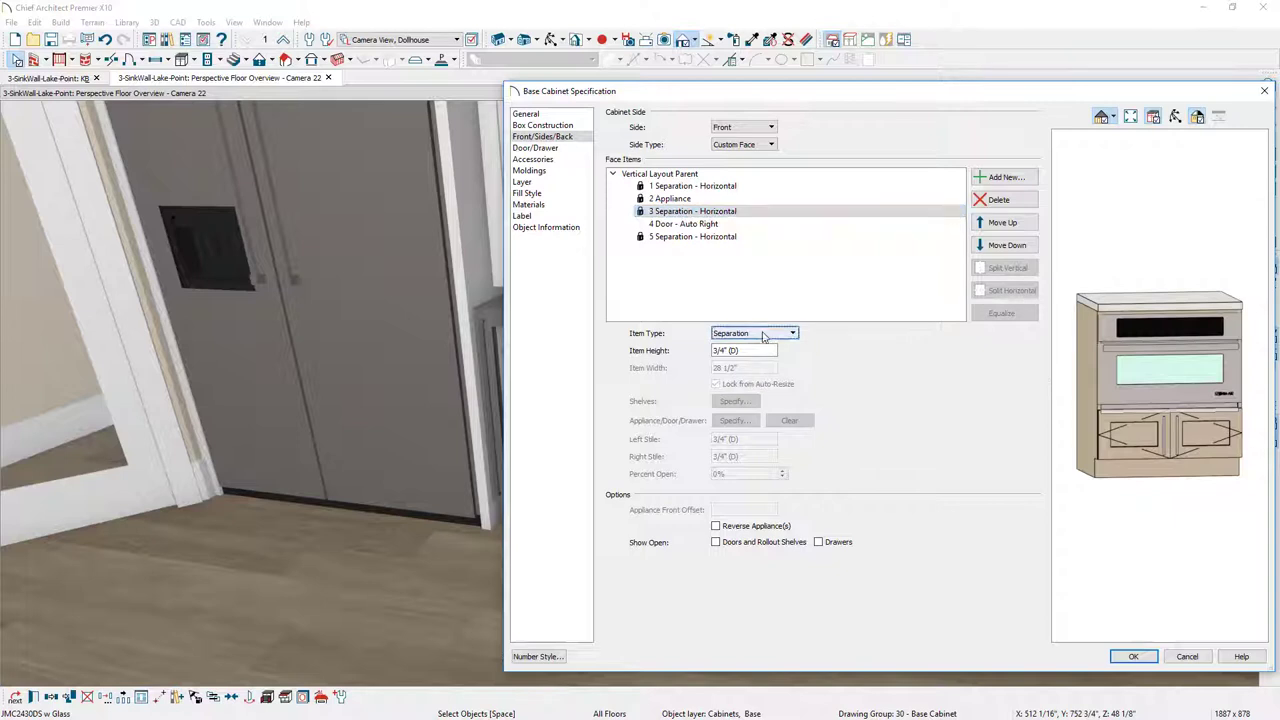
click(749, 354)
drag(749, 354, 711, 349)
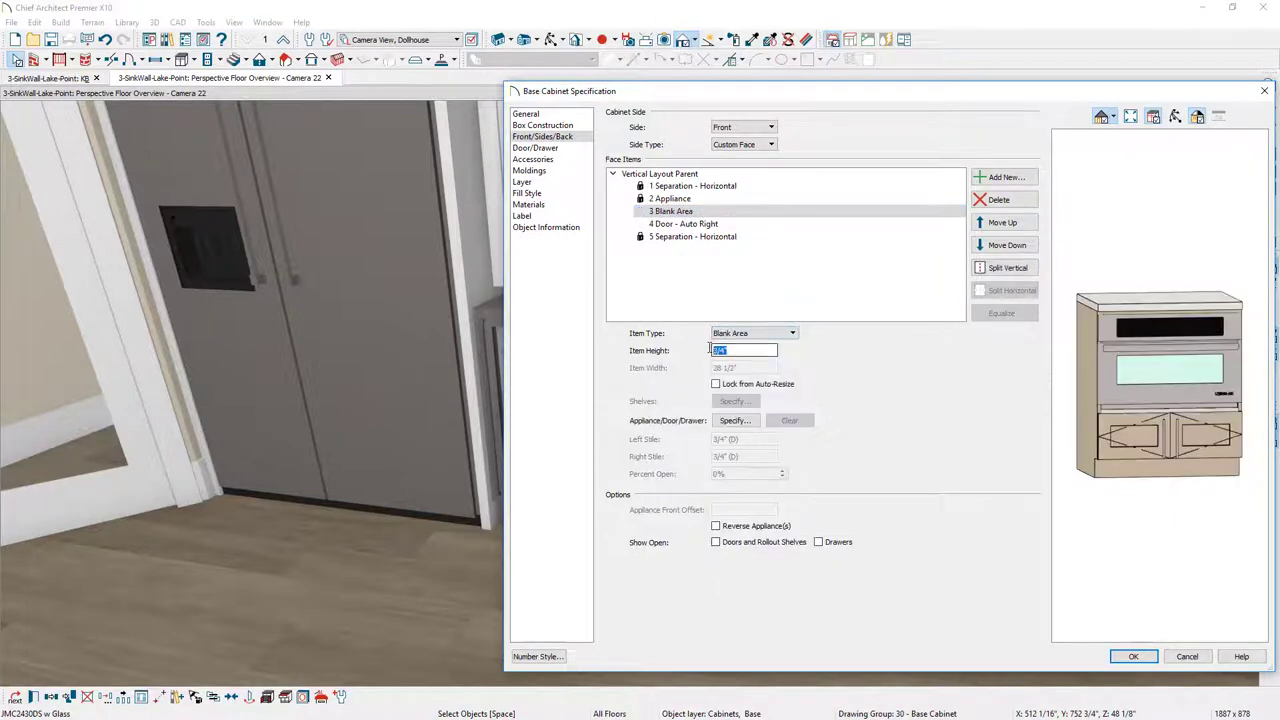
text(1)
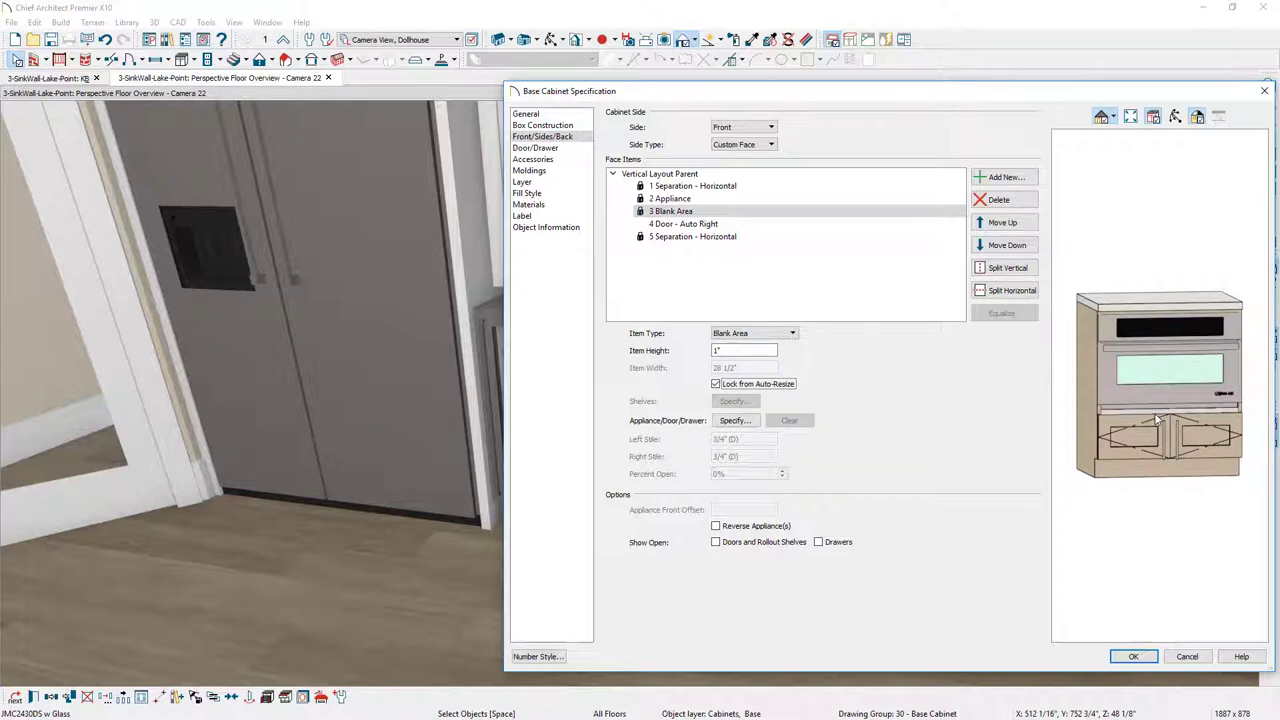
Convert the doors below the appliance into a single drawer and apply the cabinet changes.
click(1116, 439)
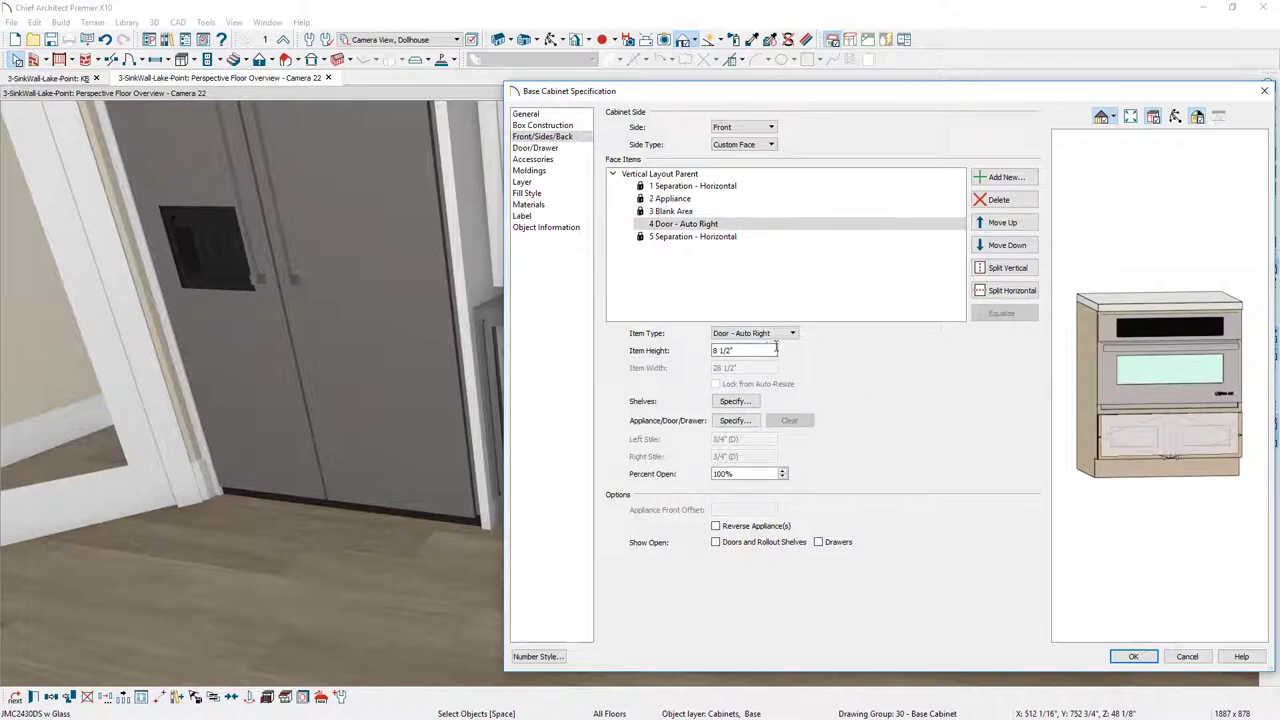
click(775, 333)
click(737, 474)
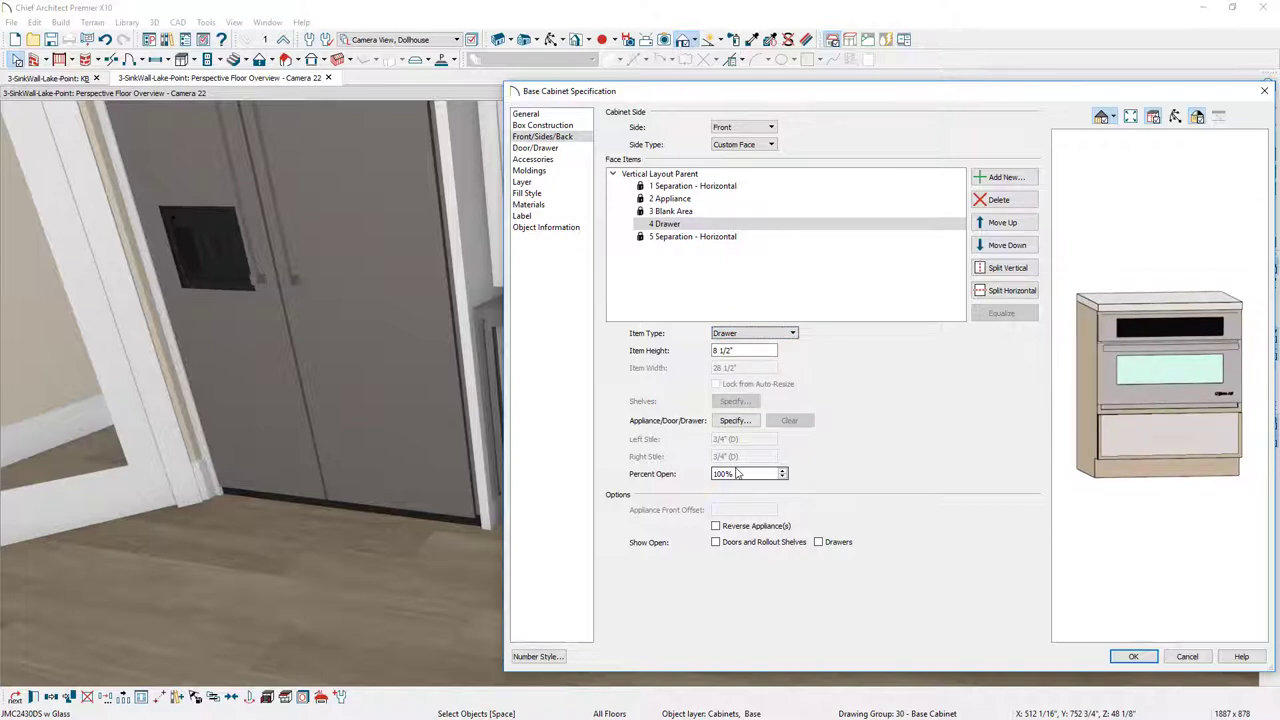
click(1133, 656)
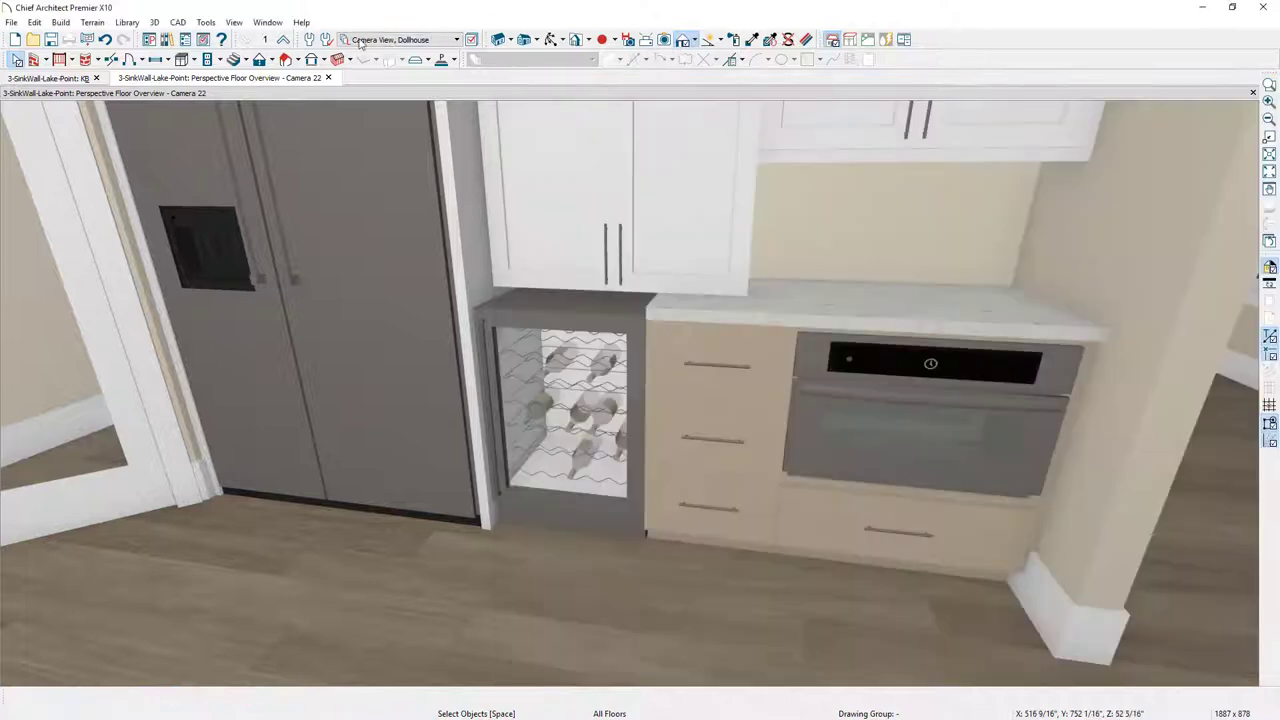
Add a custom backsplash to the wall area between the countertop and the upper cabinets.
click(194, 59)
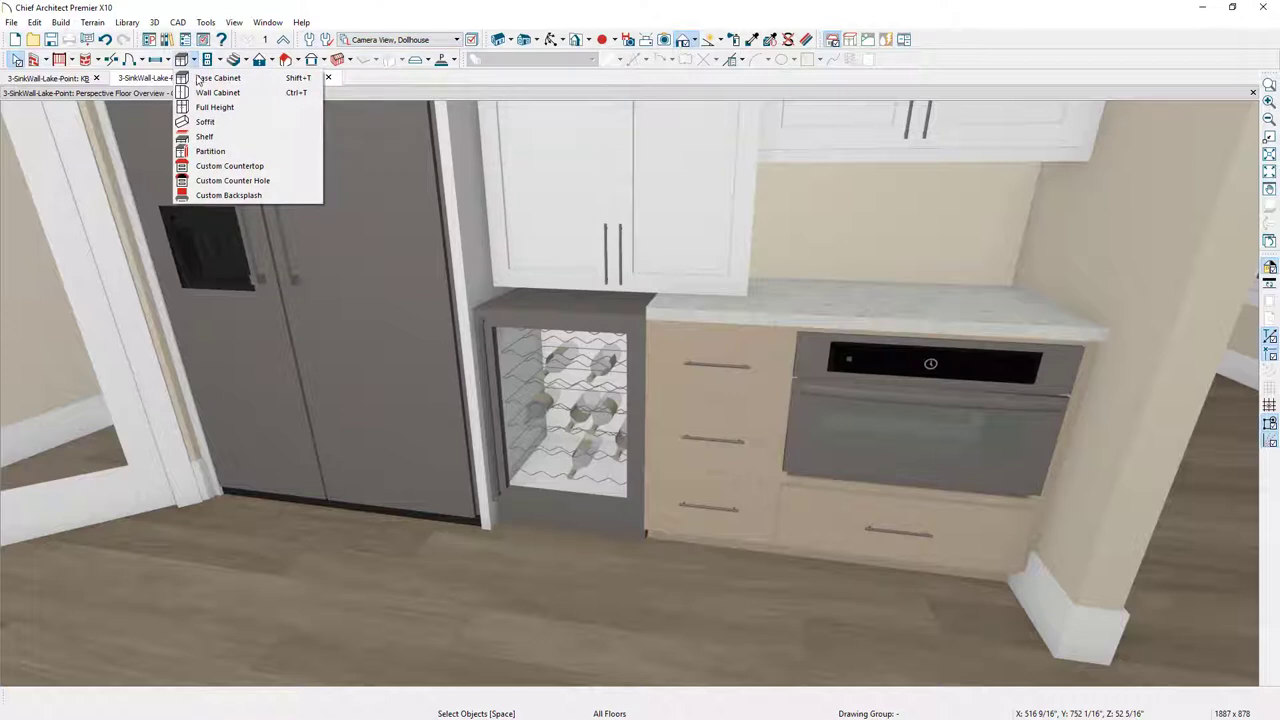
click(230, 195)
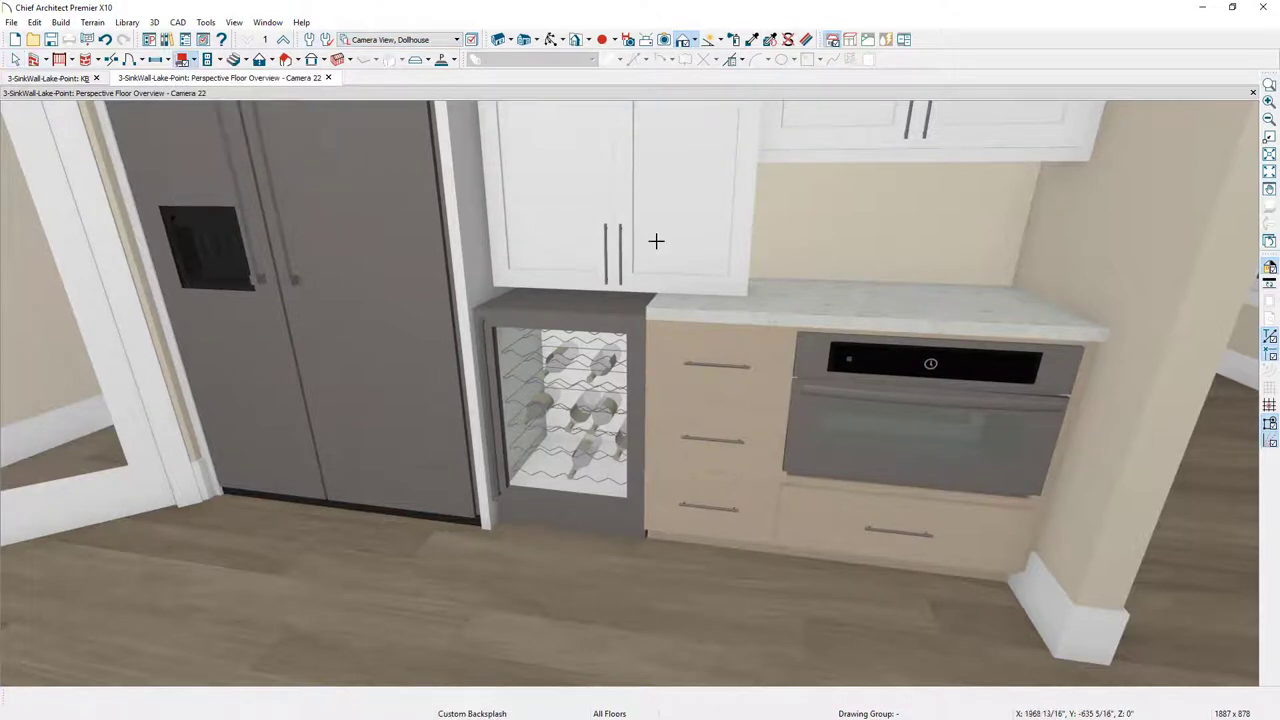
click(847, 236)
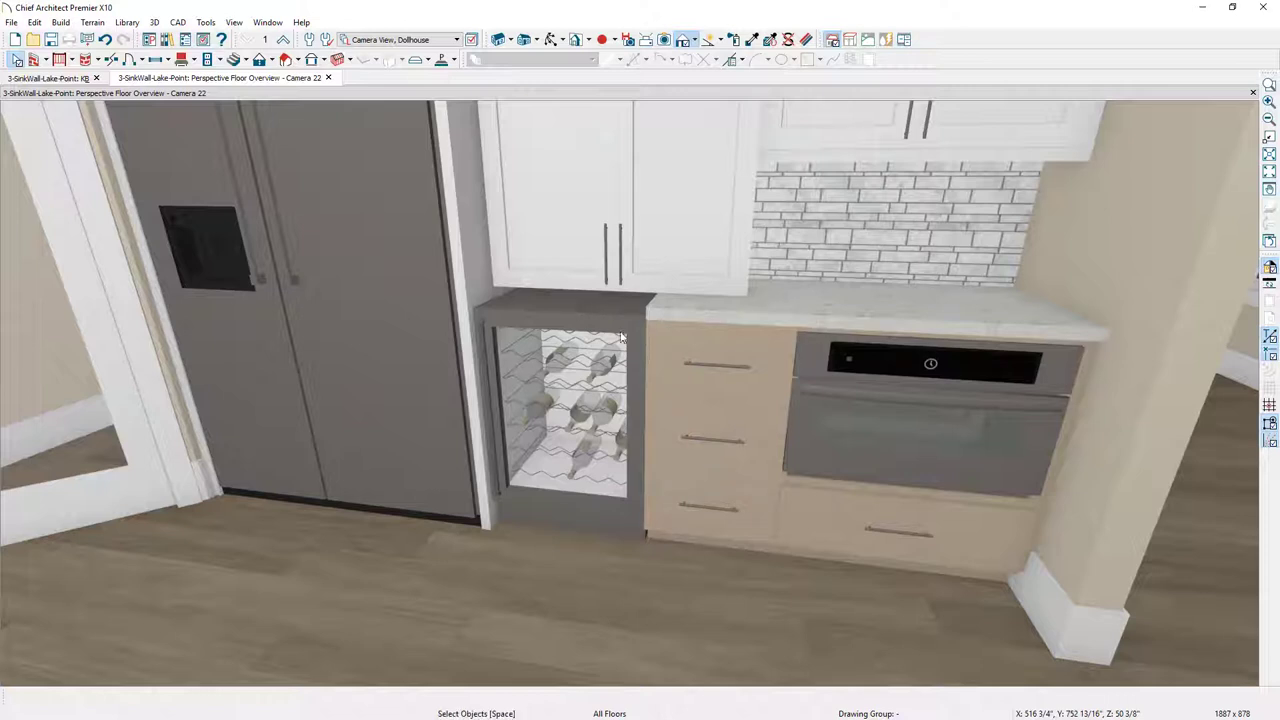
Generate a custom countertop from the appliance base cabinet and extend it over the wine refrigerator to the refrigerator partition.
click(905, 526)
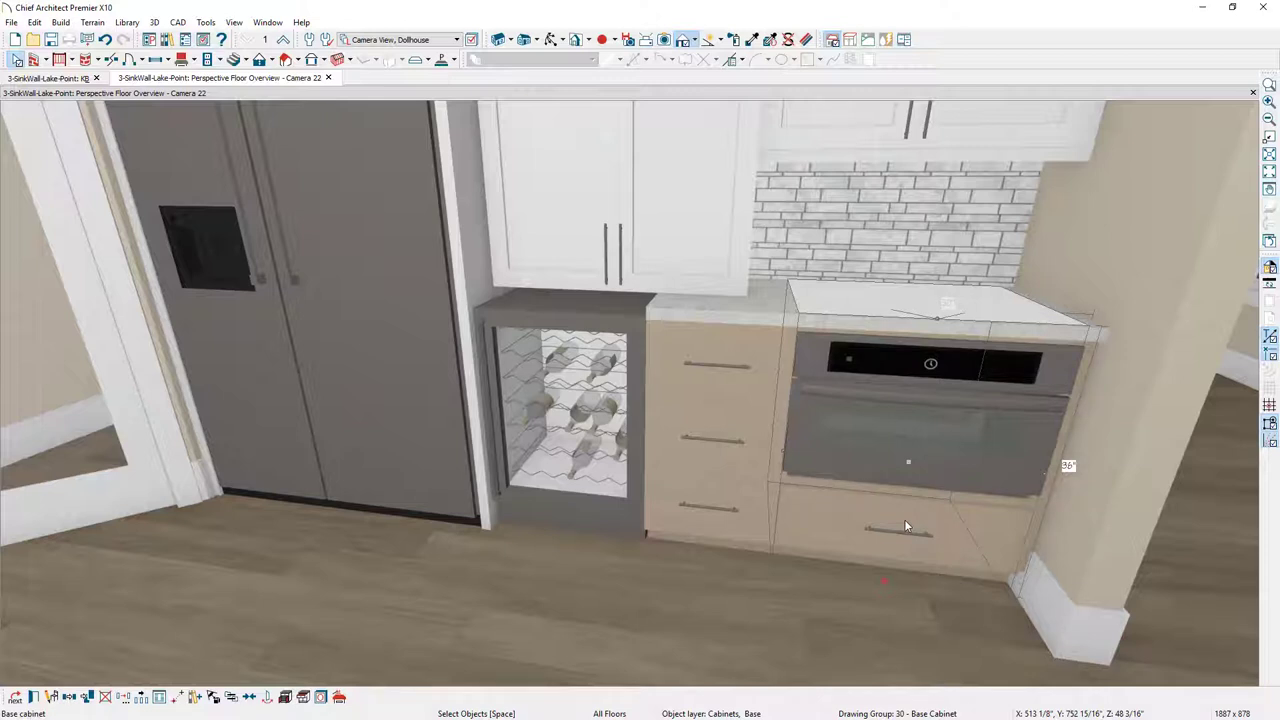
click(340, 698)
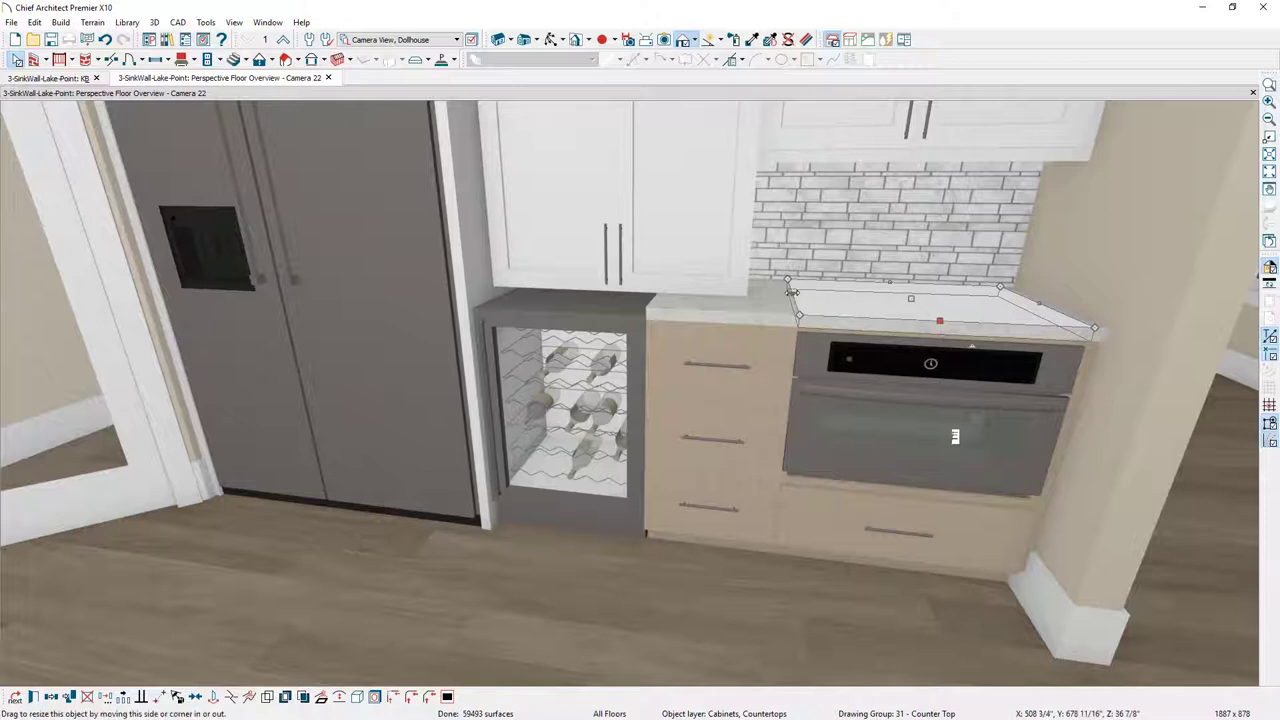
drag(790, 291, 493, 292)
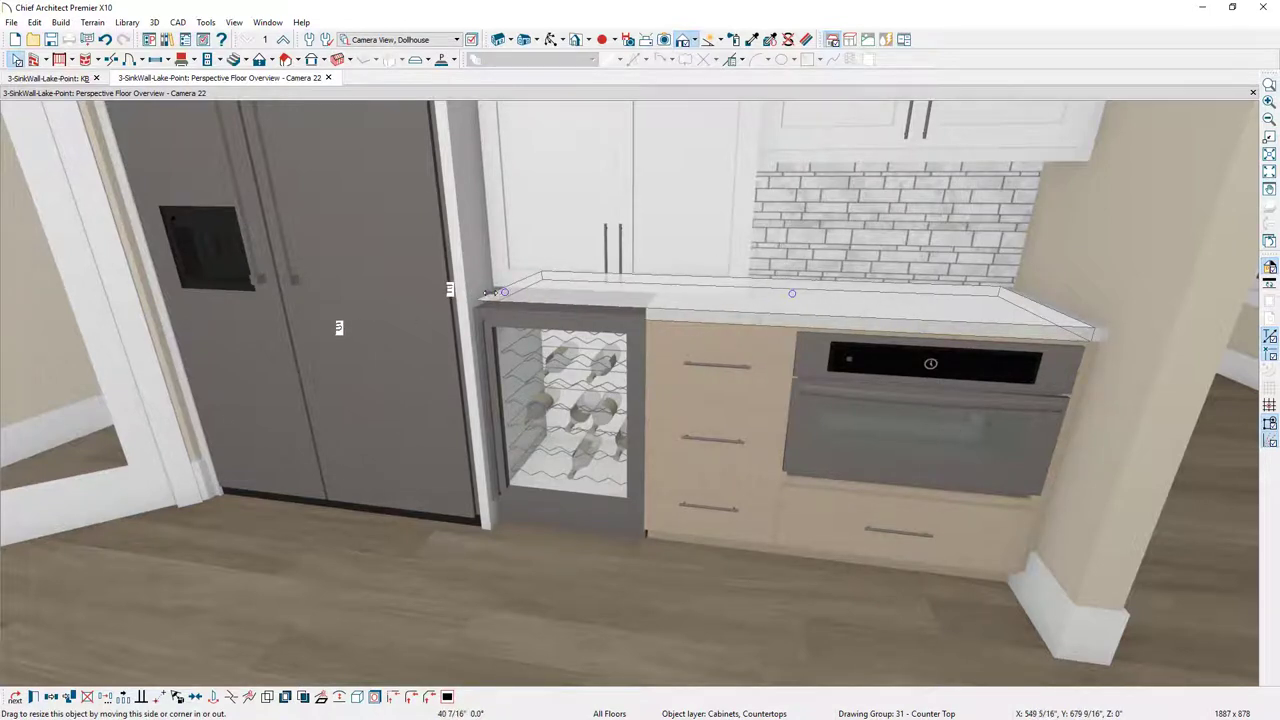
drag(490, 292, 490, 292)
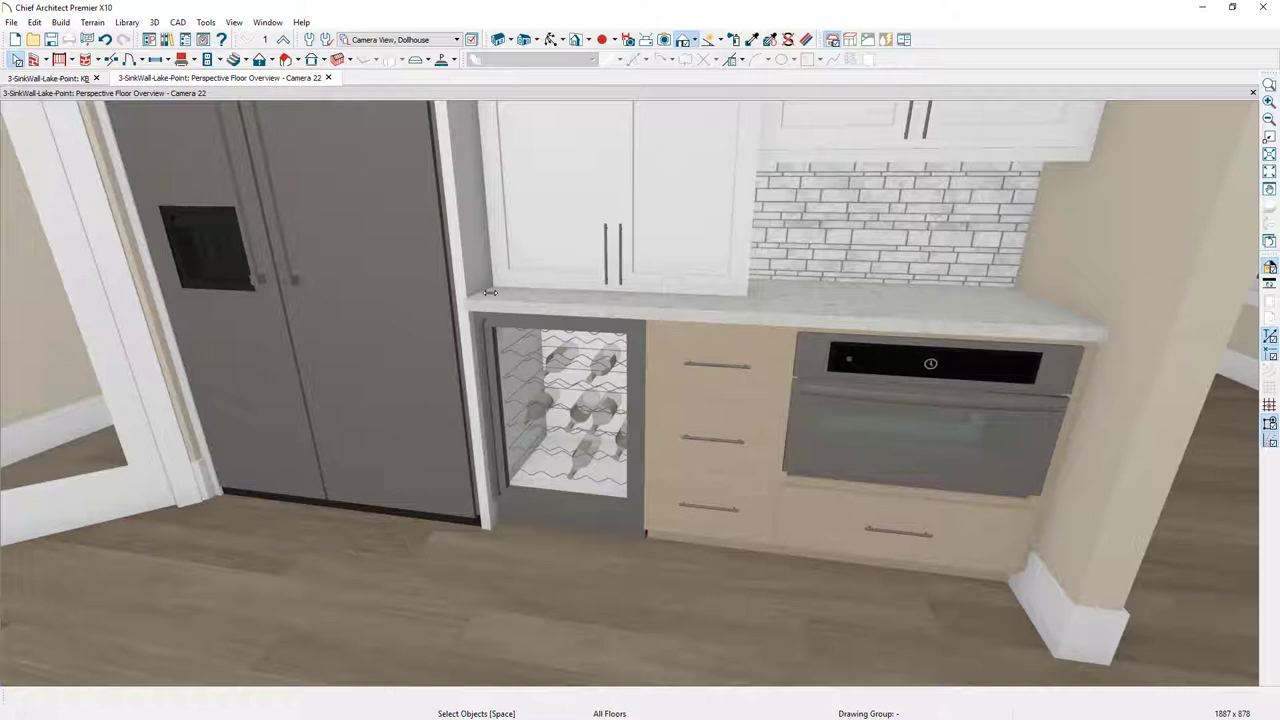
Create a wall elevation from the floor plan looking at the refrigerator and cabinet wall.
click(55, 78)
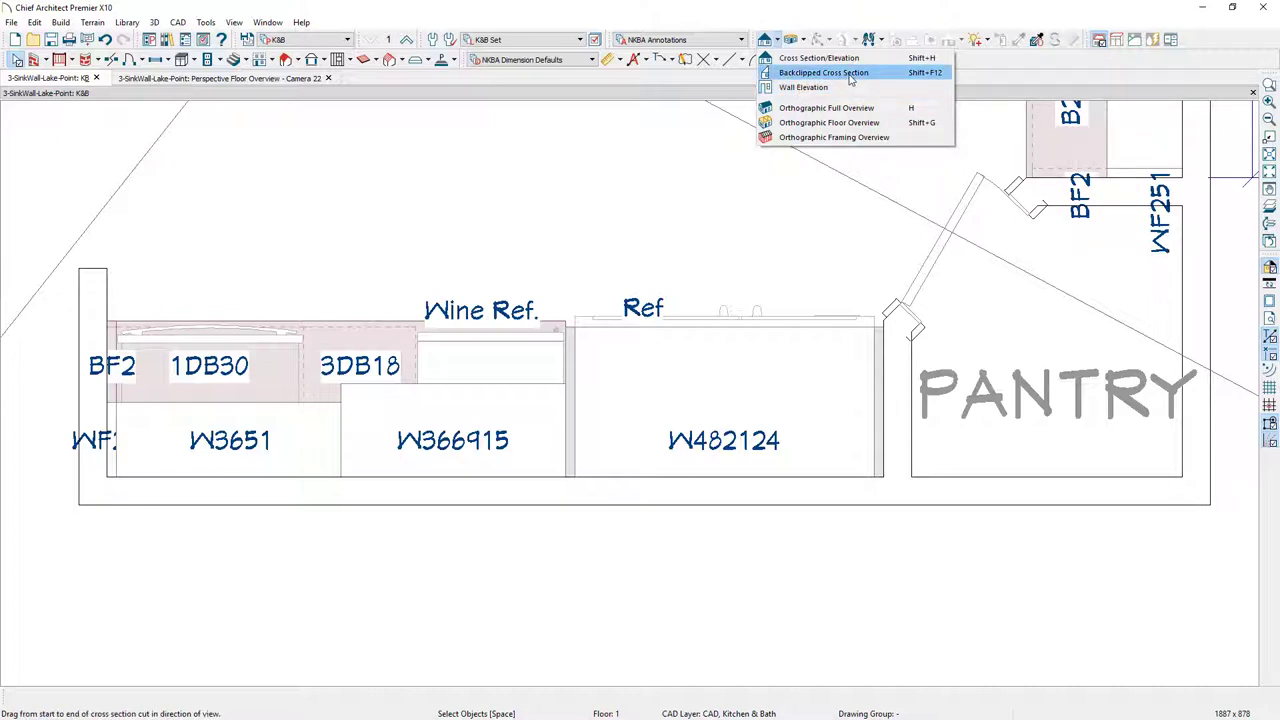
click(840, 92)
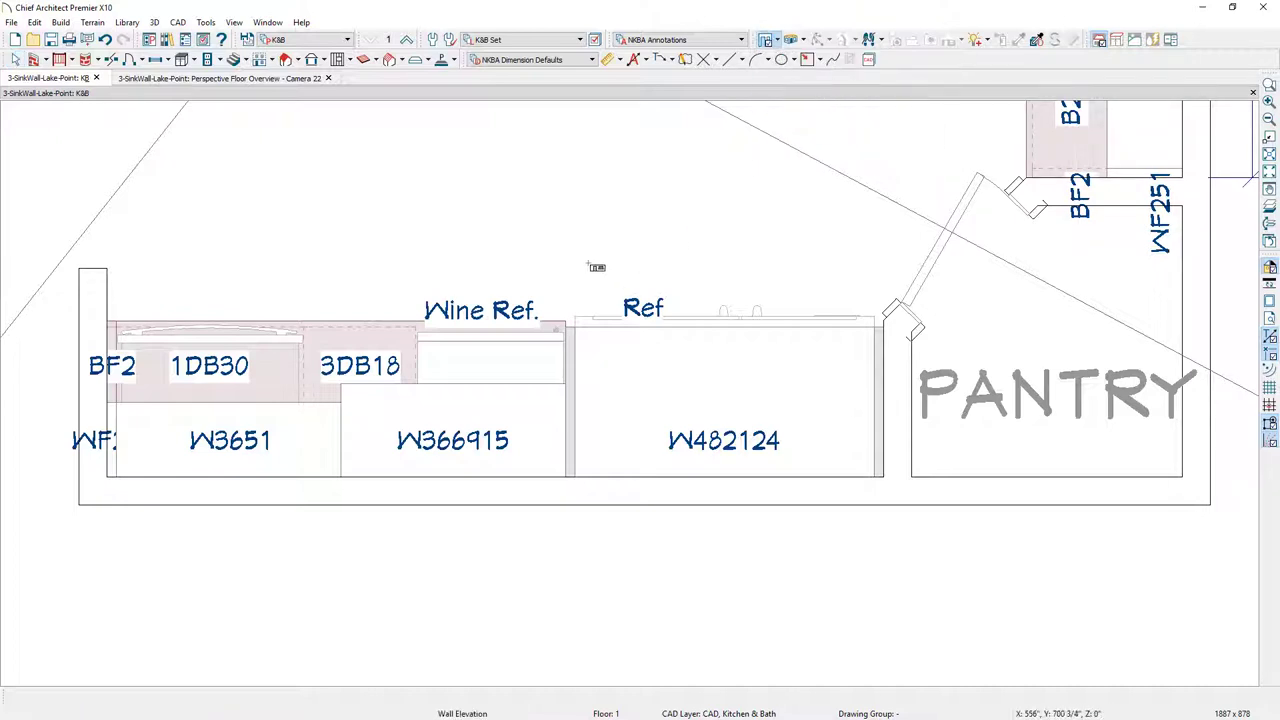
drag(567, 274, 553, 593)
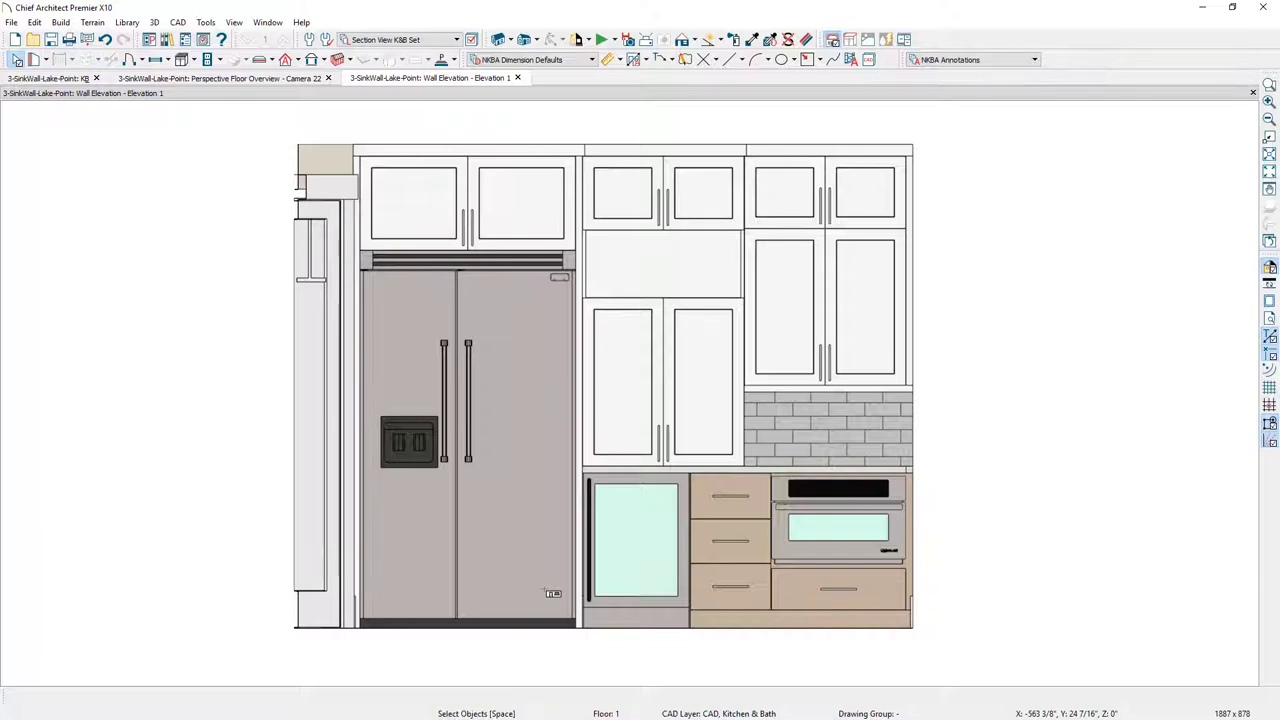
Generate automatic NKBA elevation dimensions for the refrigerator wall using the NKBA Dimension Defaults.
scroll(466, 418, down, 1)
click(608, 59)
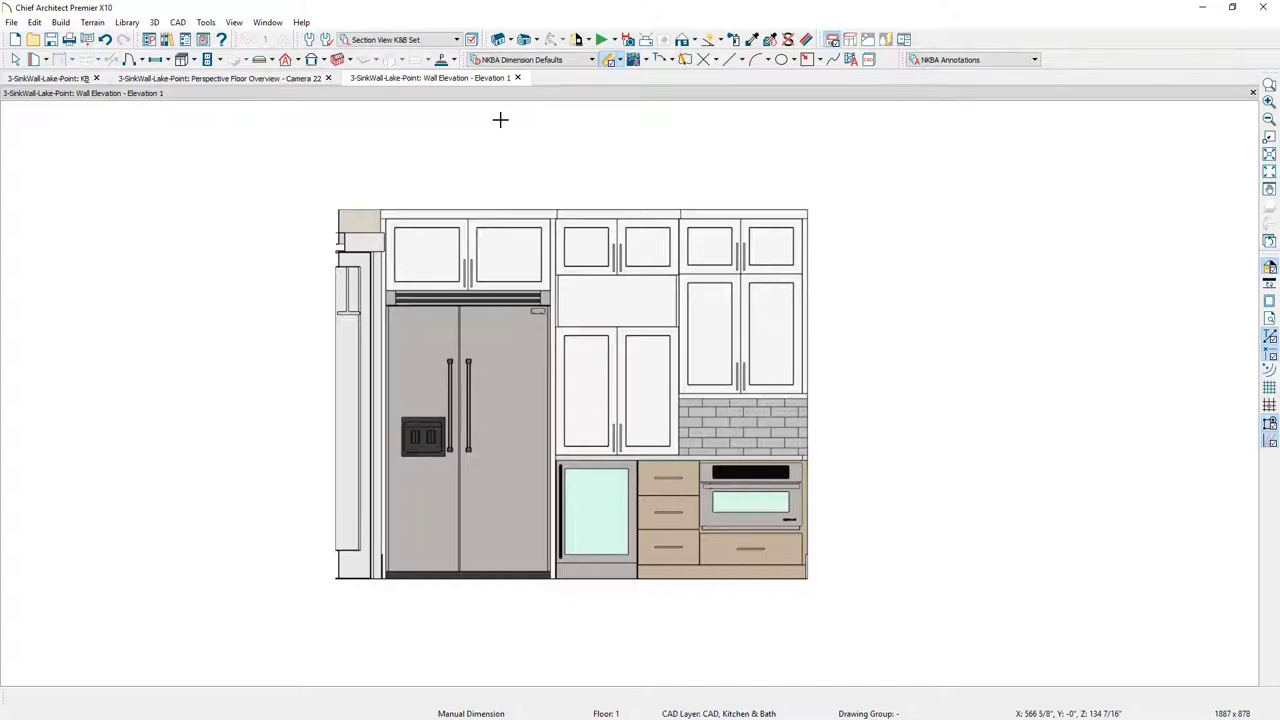
click(572, 61)
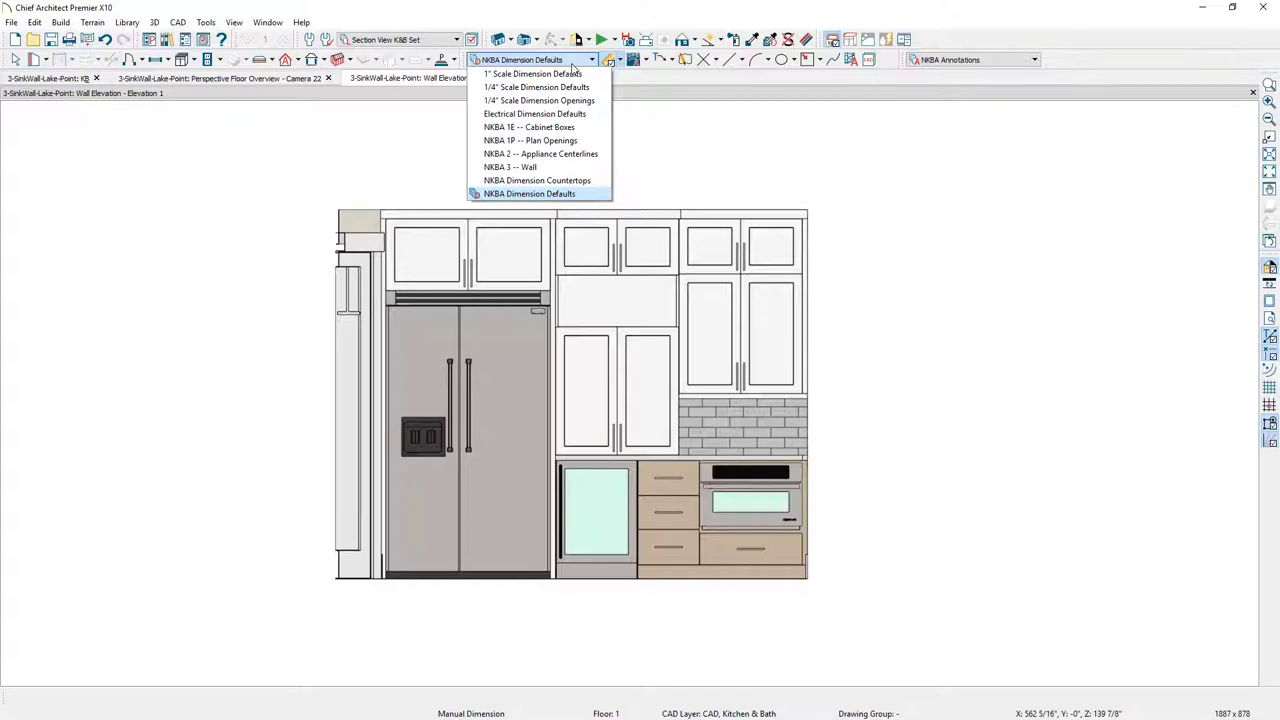
click(530, 194)
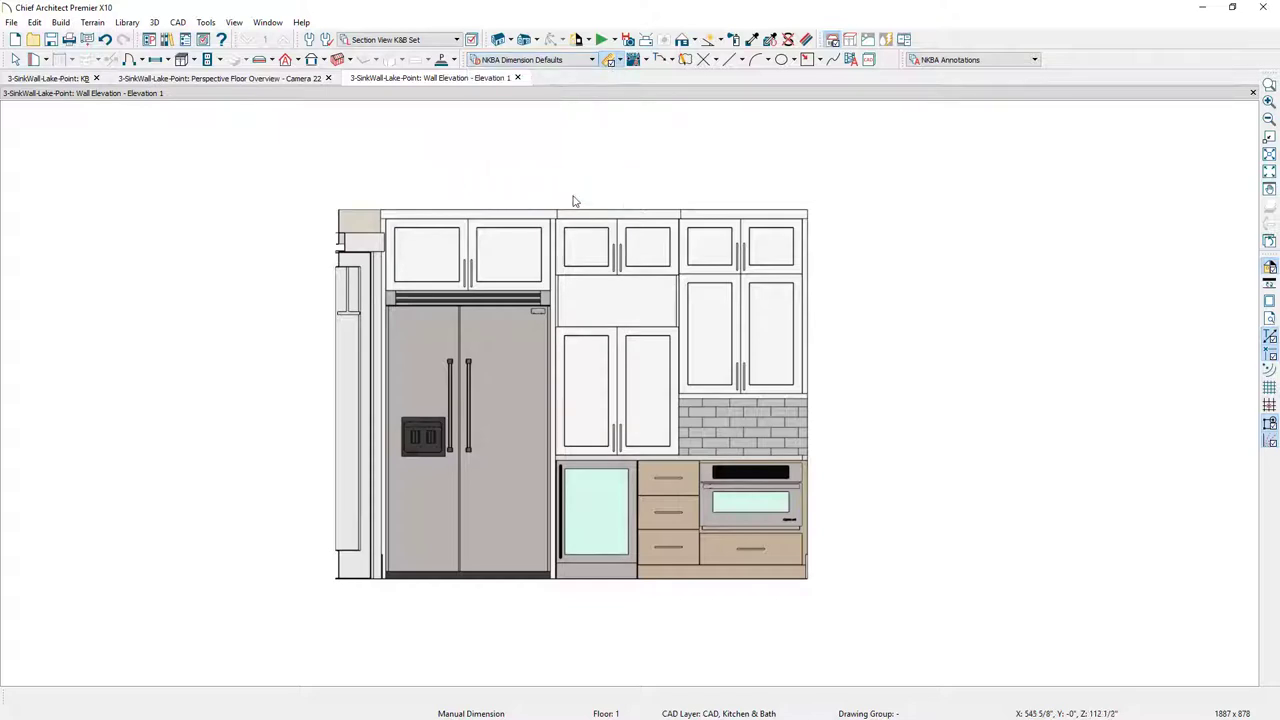
click(633, 60)
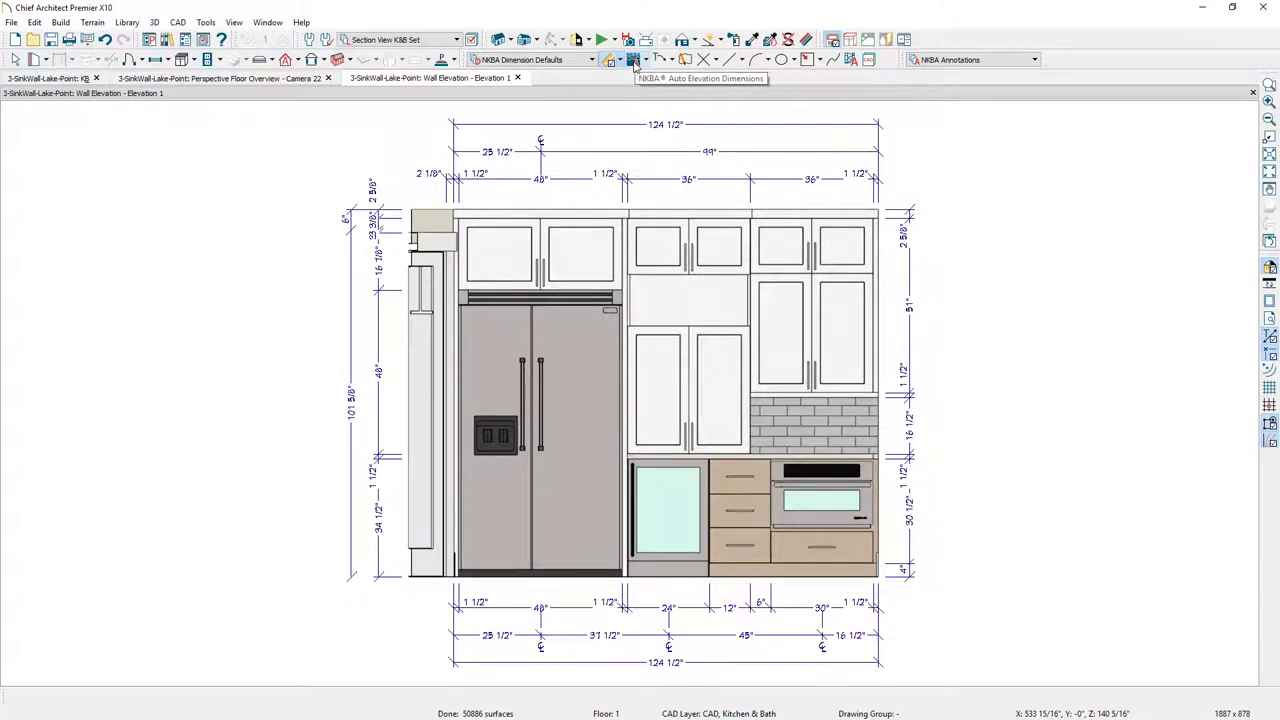
Delete the centerline dimension string above the cabinets and move the overall width dimension down closer to the cabinet widths.
click(636, 150)
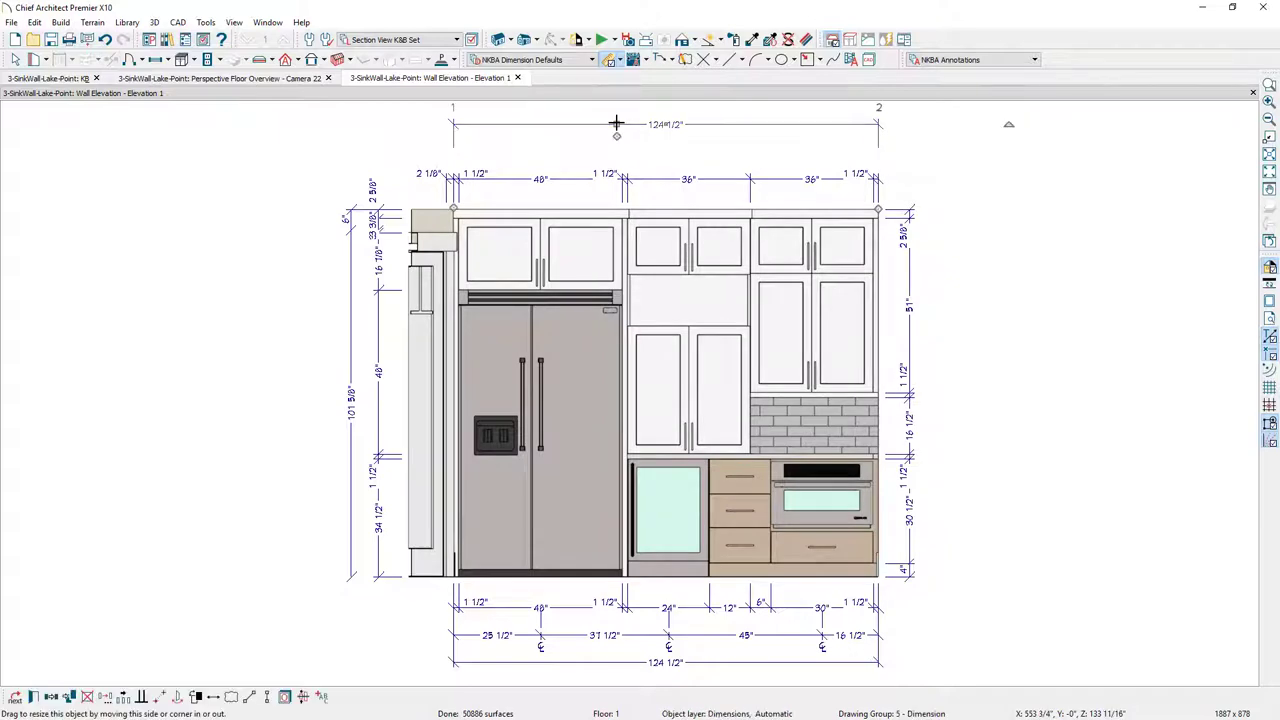
drag(616, 130, 620, 160)
scroll(544, 188, up, 3)
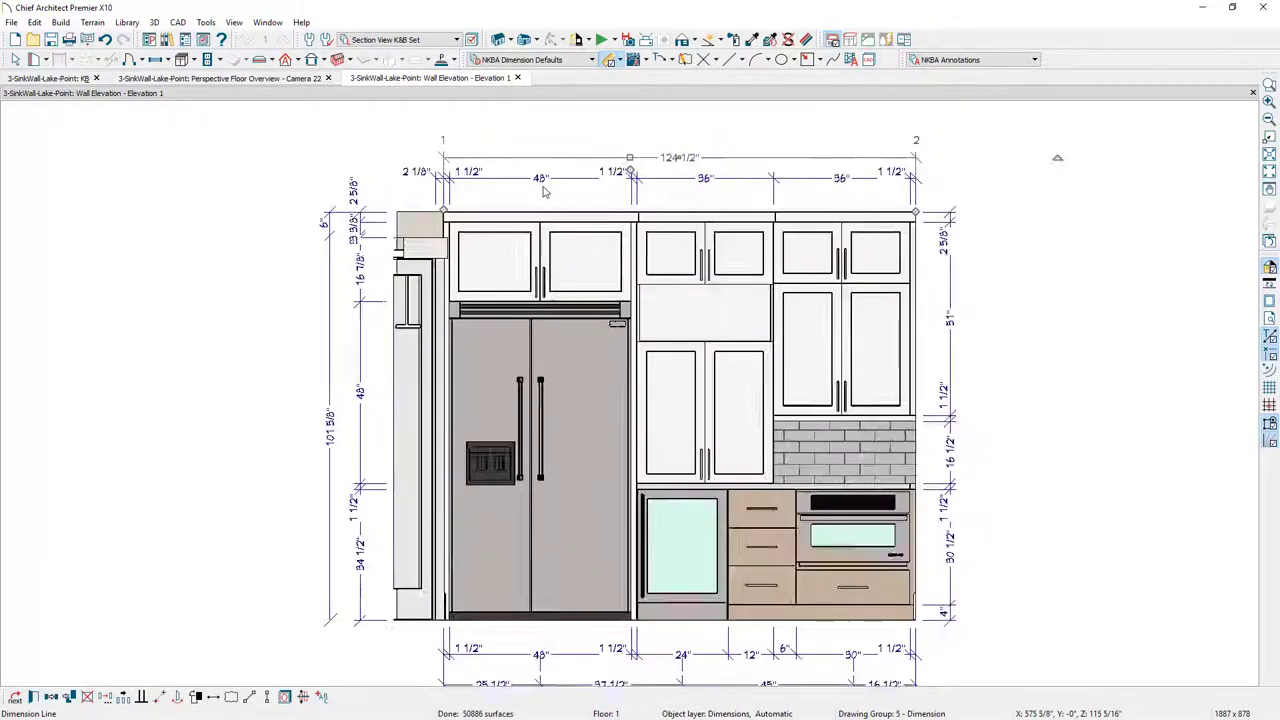
Remove the door-trim marker from the upper cabinet-width dimension string and reposition its three 1 1/2" labels slightly higher.
click(490, 176)
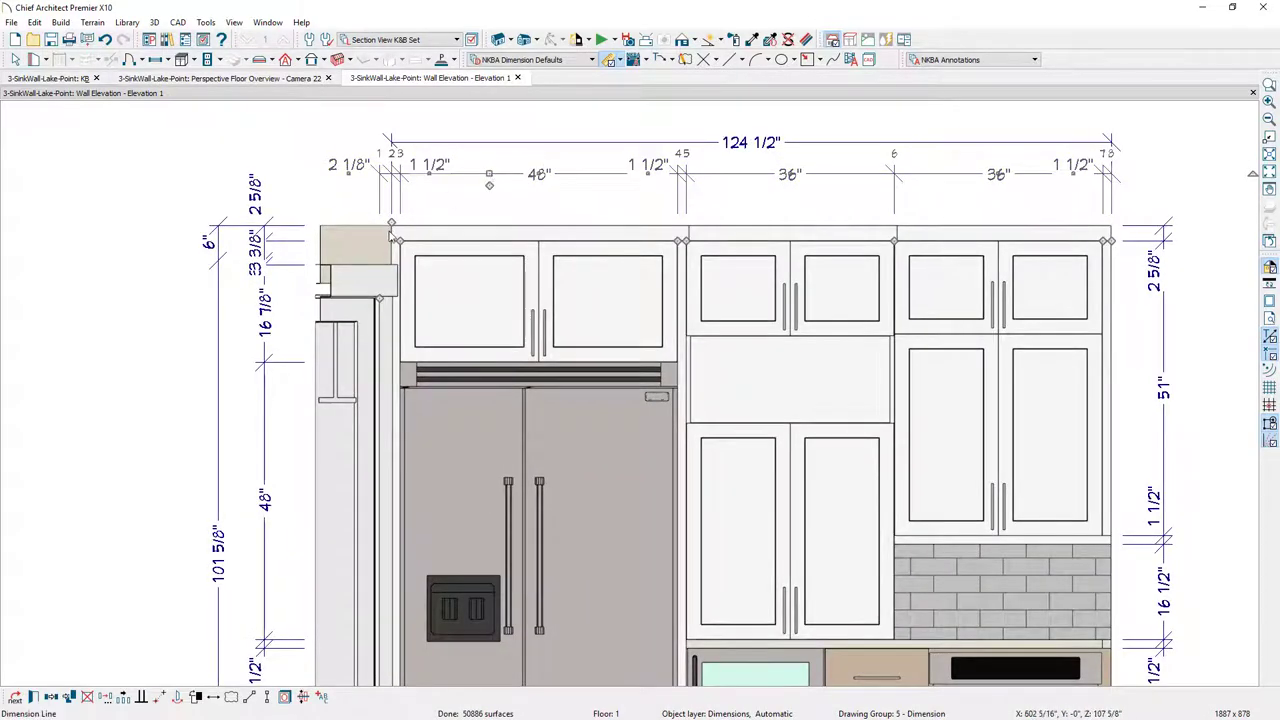
drag(378, 298, 378, 298)
drag(430, 165, 427, 160)
drag(647, 168, 655, 158)
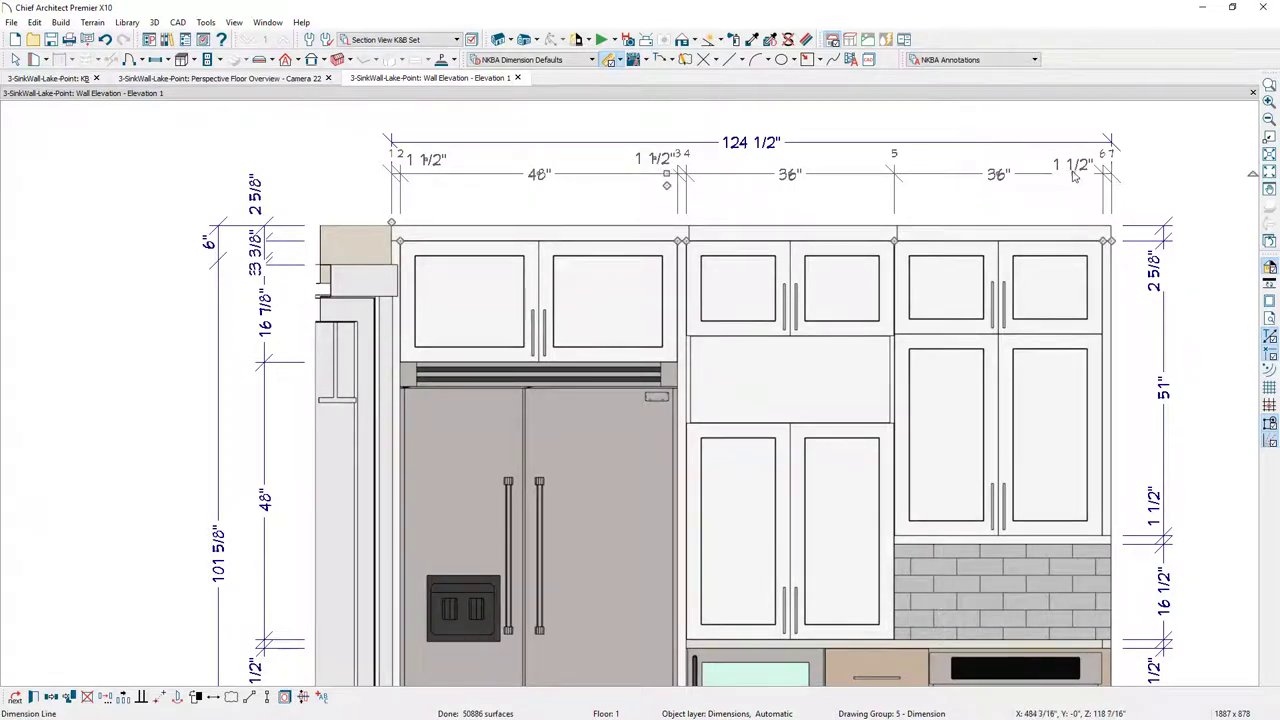
drag(1074, 170, 1072, 158)
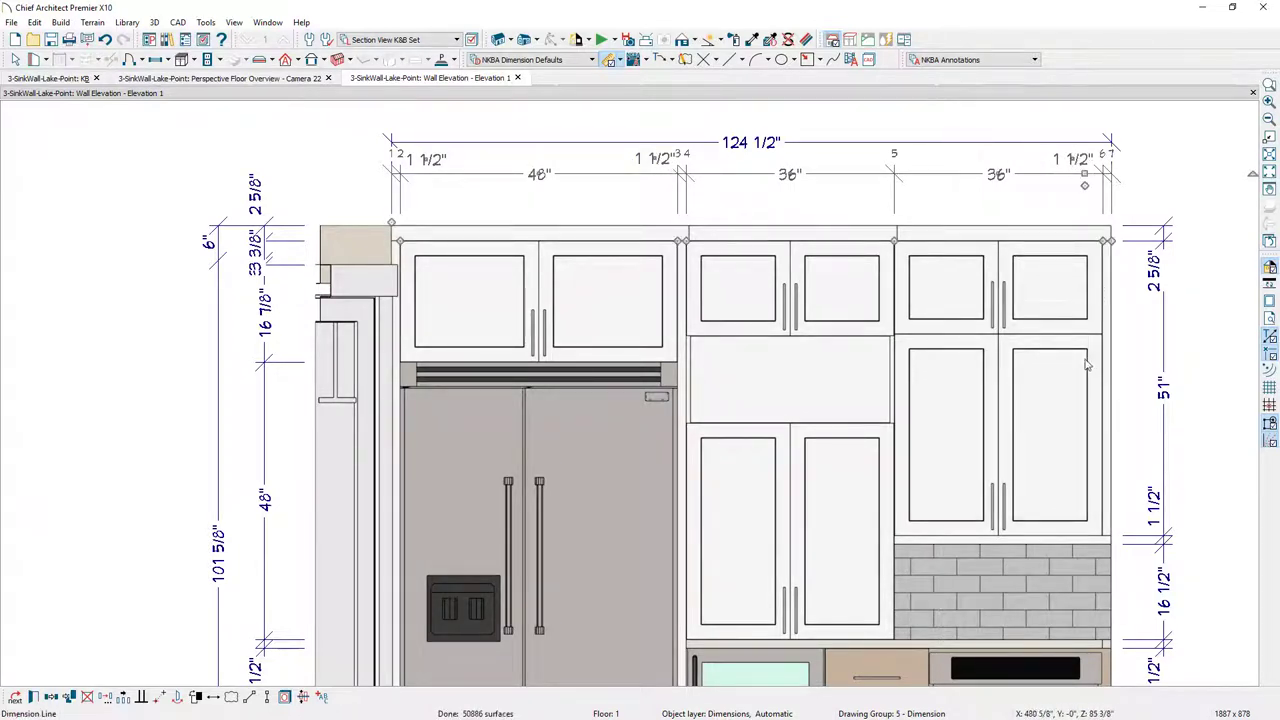
Remove both countertop markers from the vertical dimension string beside the refrigerator so it spans floor to refrigerator top.
middle_drag(1090, 365, 660, 280)
middle_drag(713, 463, 755, 350)
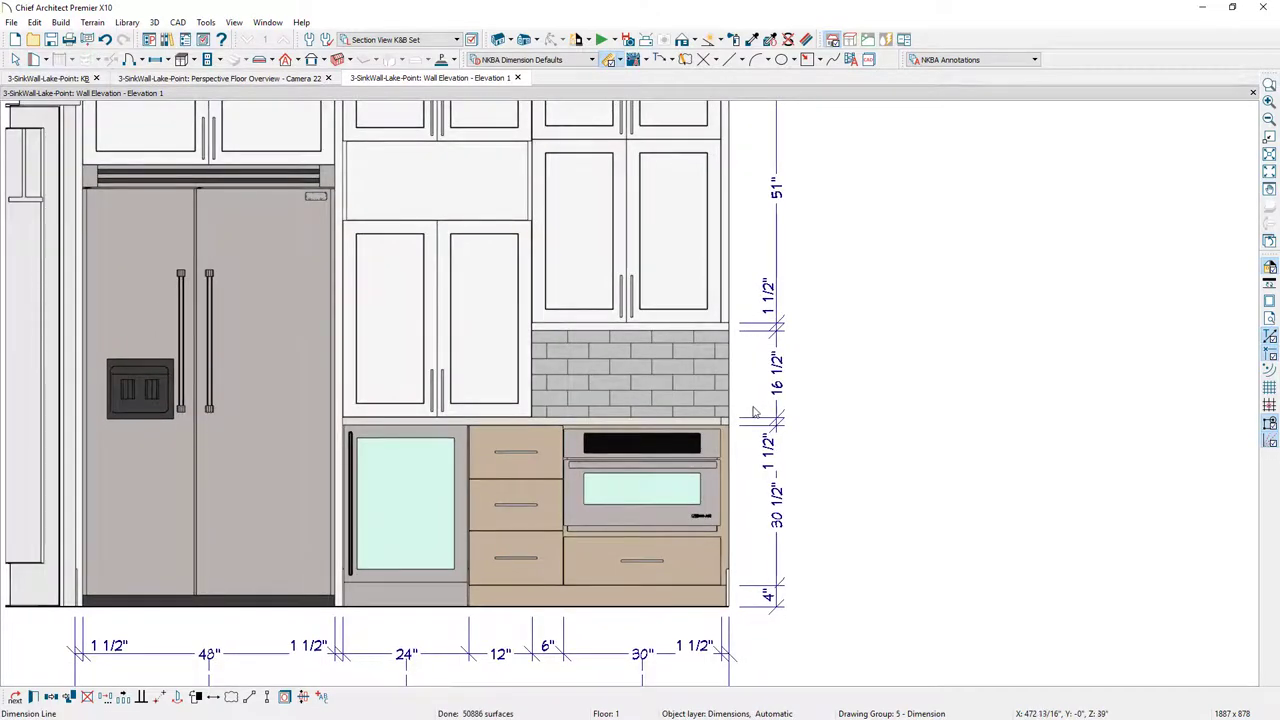
middle_drag(757, 412, 821, 268)
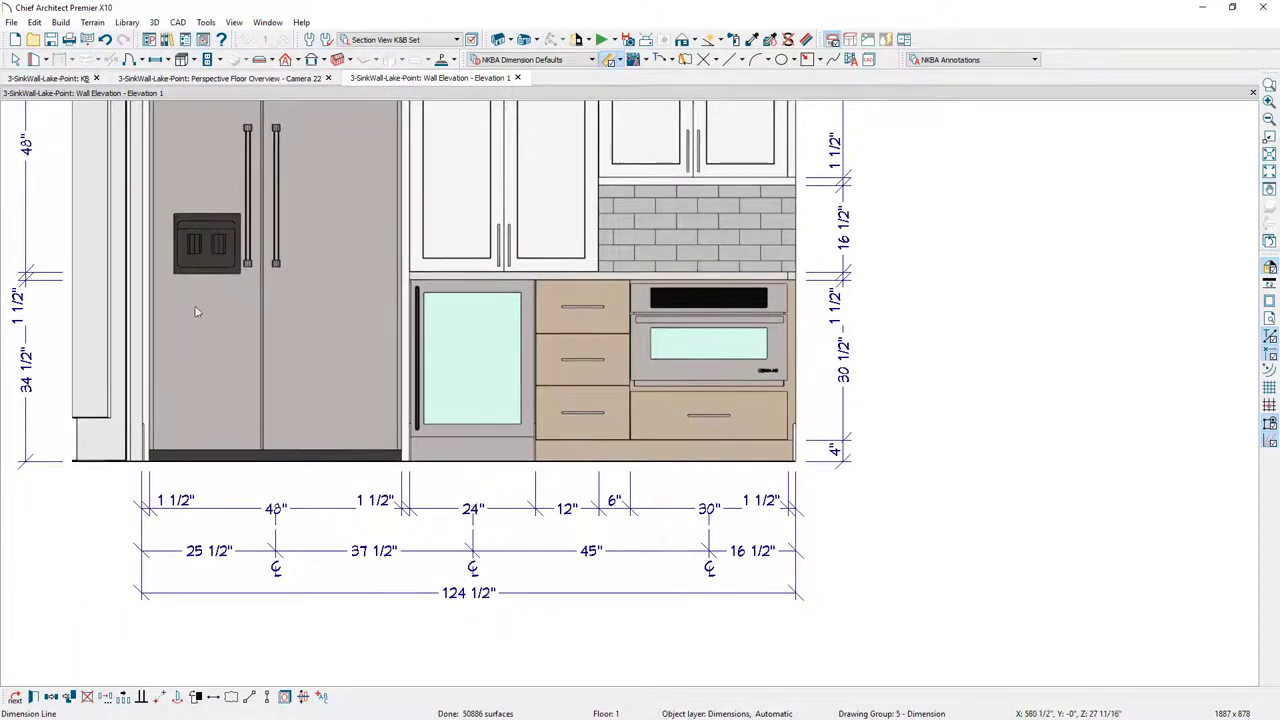
middle_drag(214, 345, 443, 440)
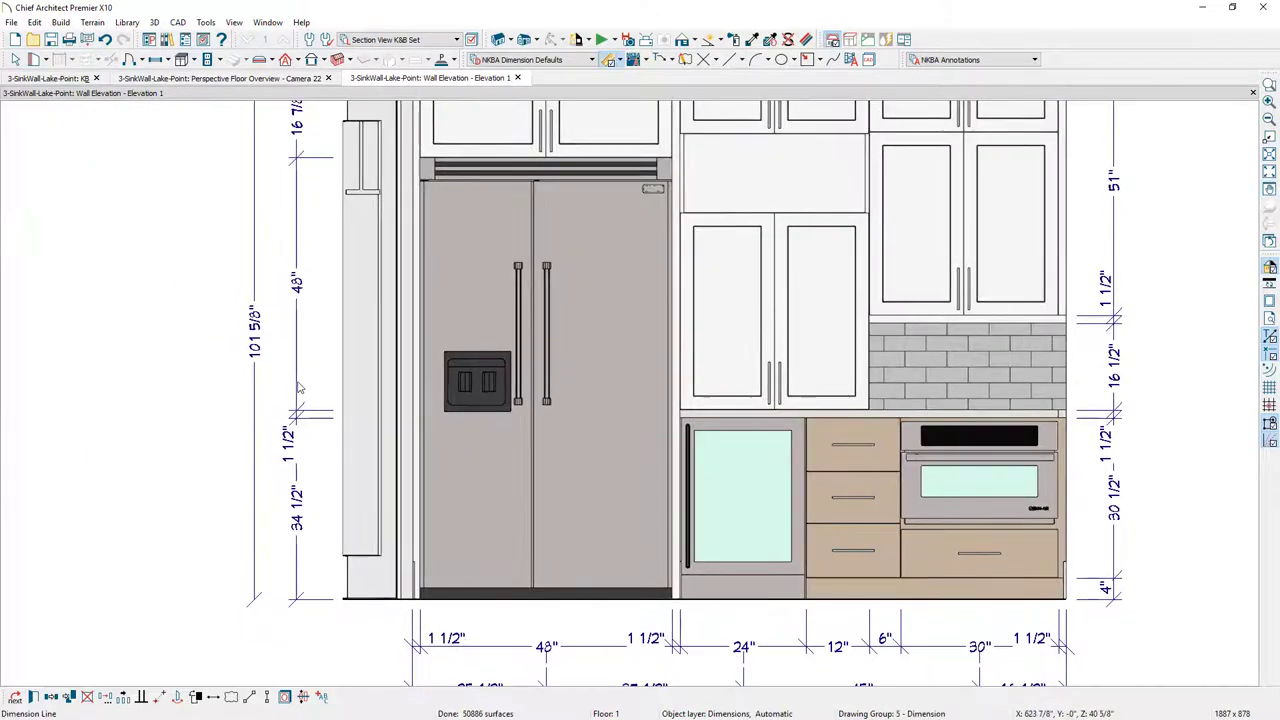
click(300, 412)
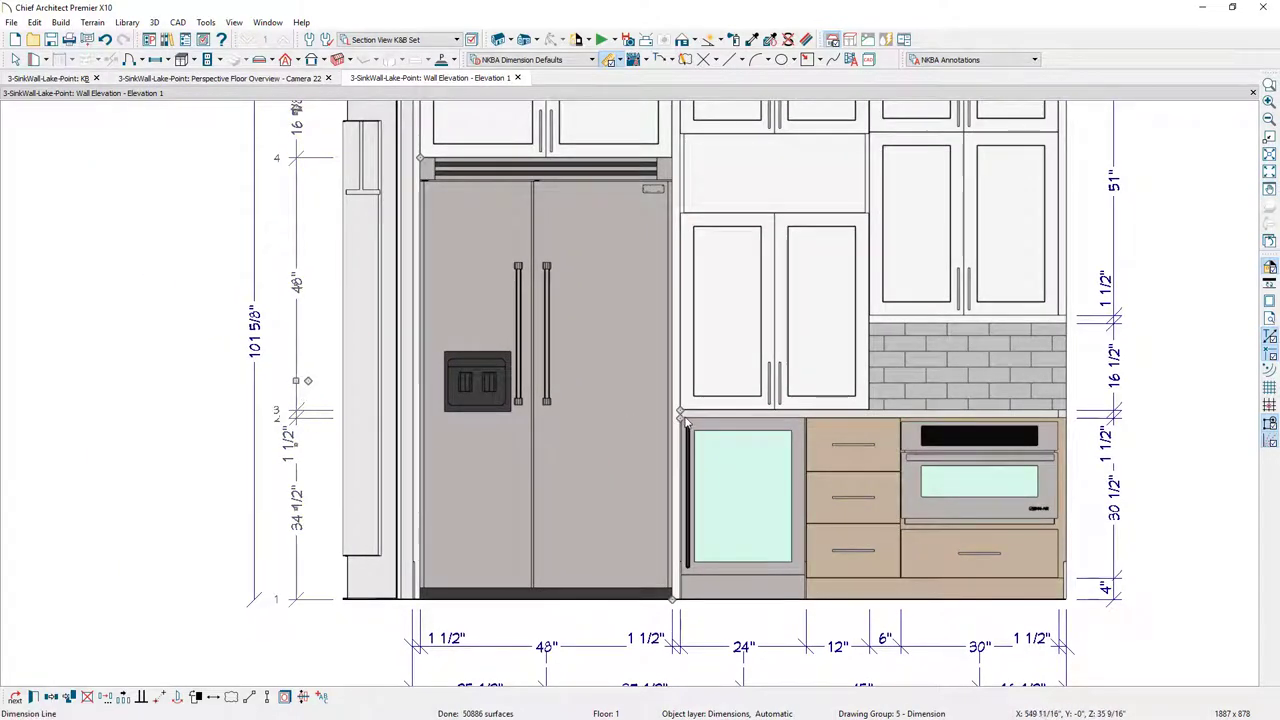
drag(661, 422, 645, 431)
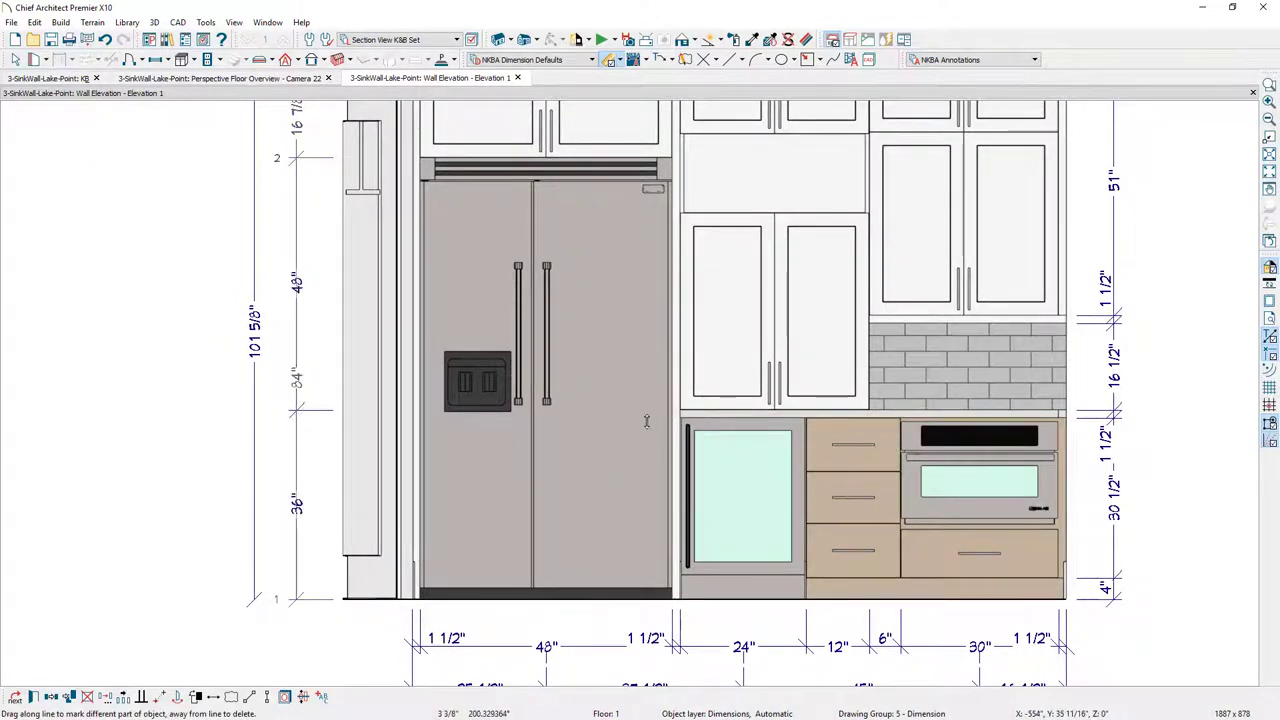
Remove the door-trim markers from the vertical dimension string above the refrigerator and reposition its 2 5/8" label.
scroll(320, 310, up, 3)
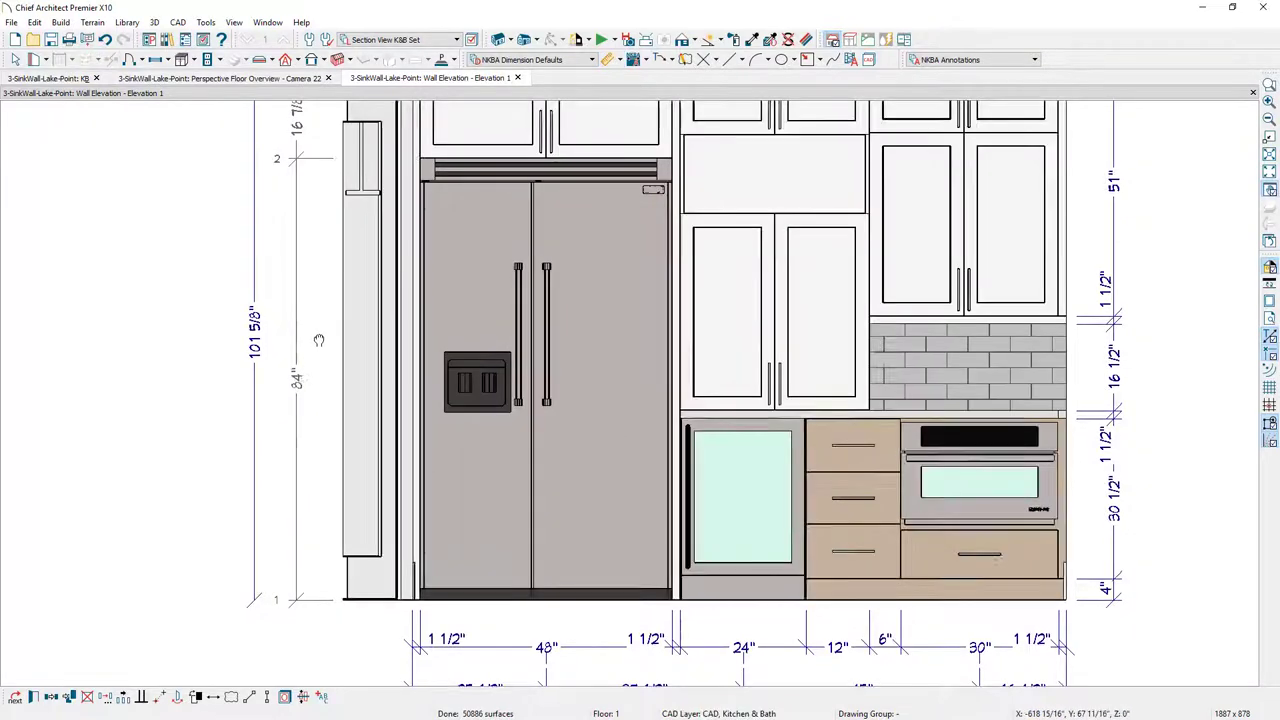
scroll(332, 327, up, 2)
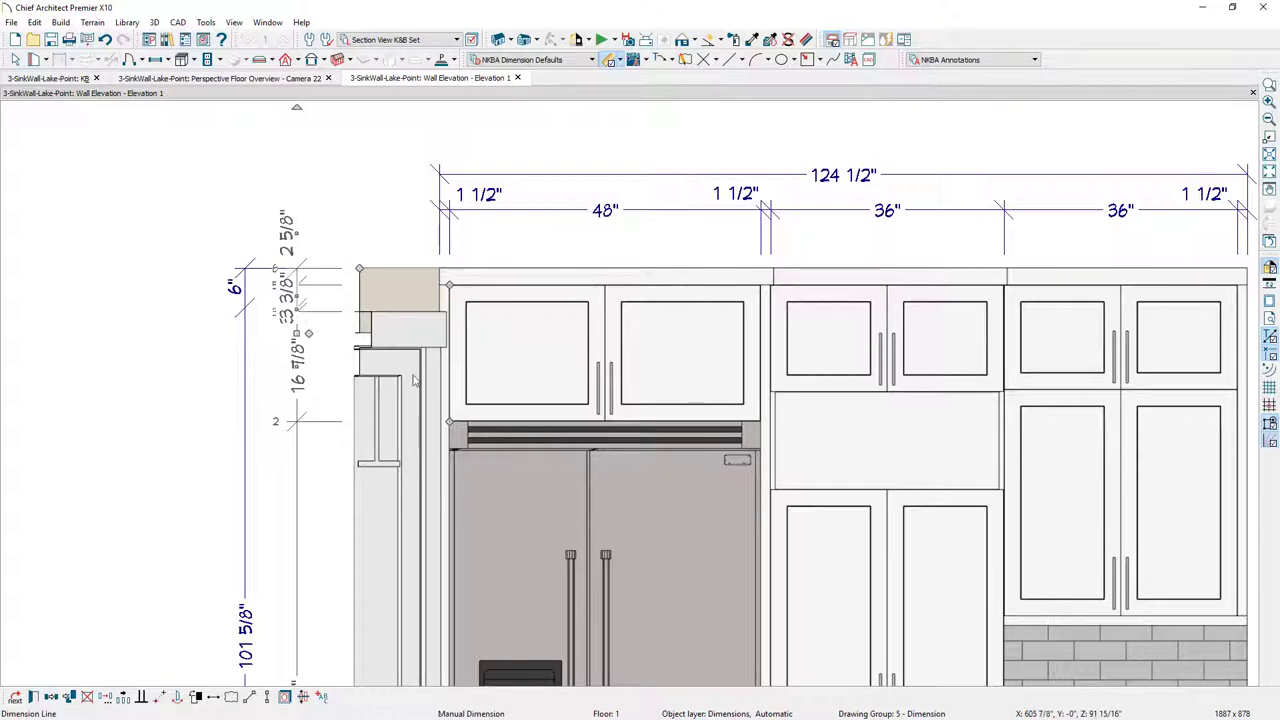
scroll(326, 300, up, 3)
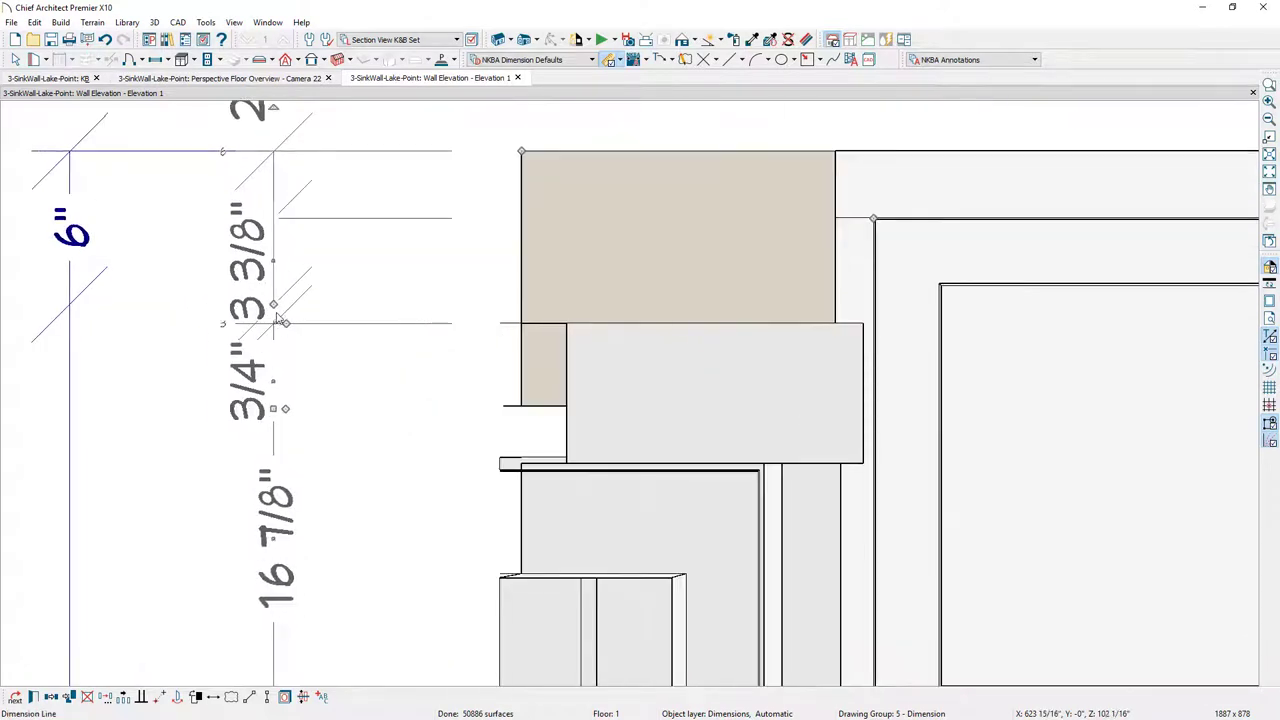
drag(284, 323, 182, 280)
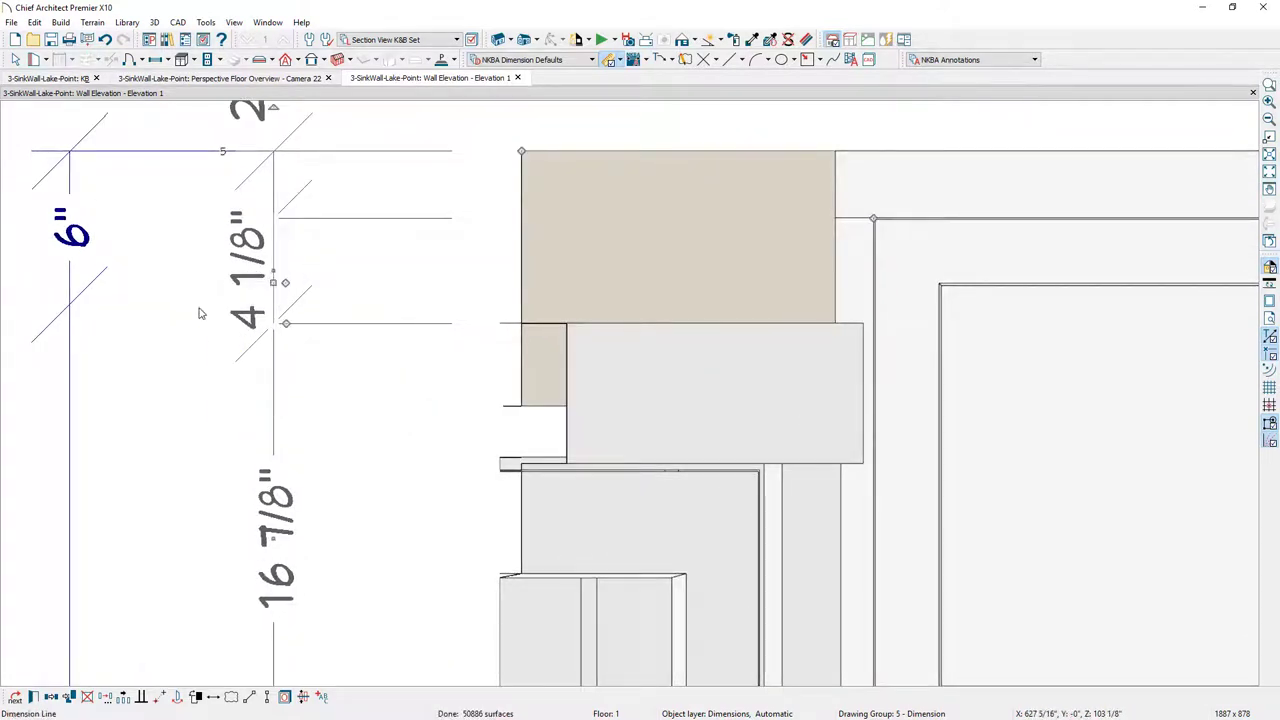
click(286, 323)
drag(286, 323, 280, 370)
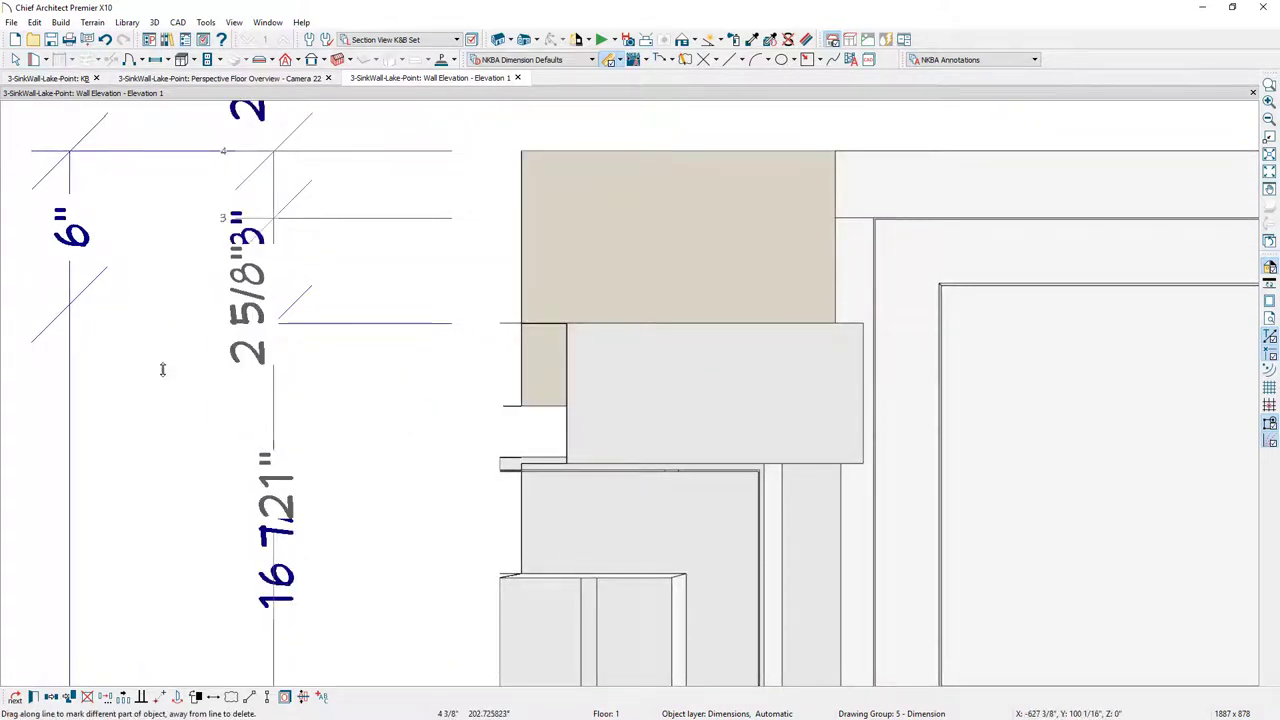
scroll(140, 369, down, 2)
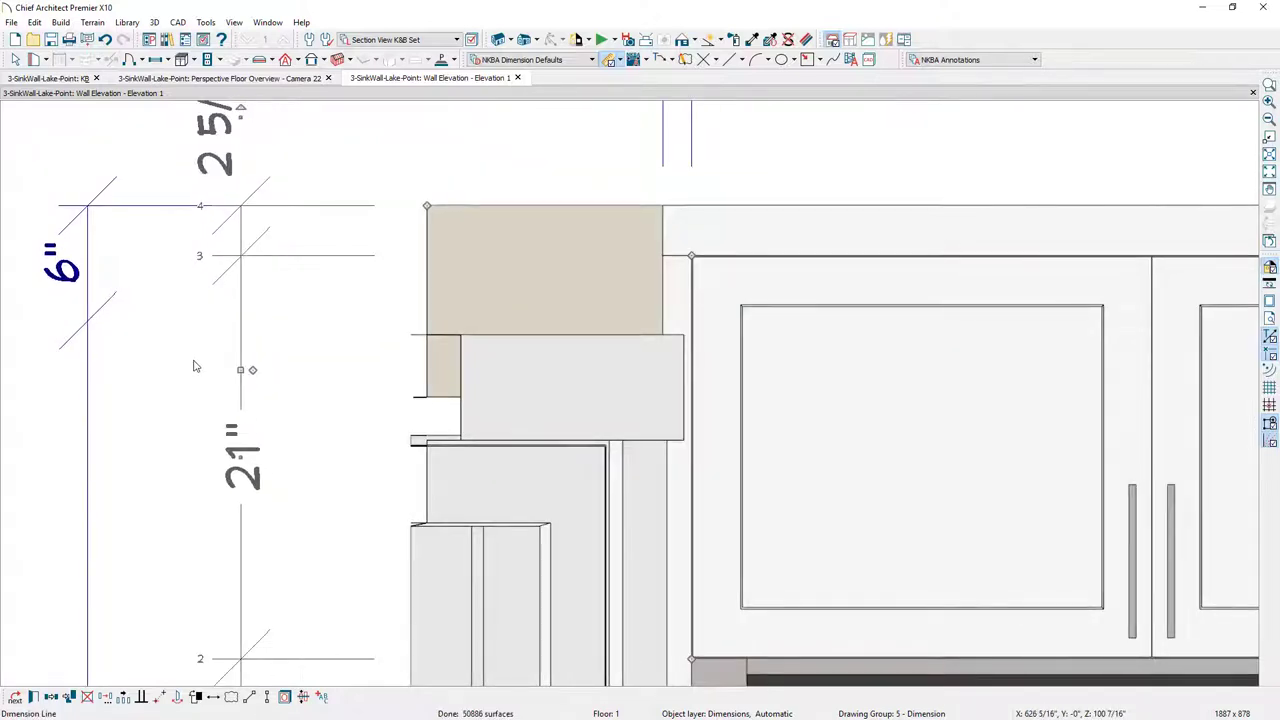
scroll(220, 170, down, 1)
drag(224, 175, 168, 325)
Remove the intermediate marker from the refrigerator-side overall height dimension and the upper-cabinet marker from the base cabinet width dimension.
click(113, 403)
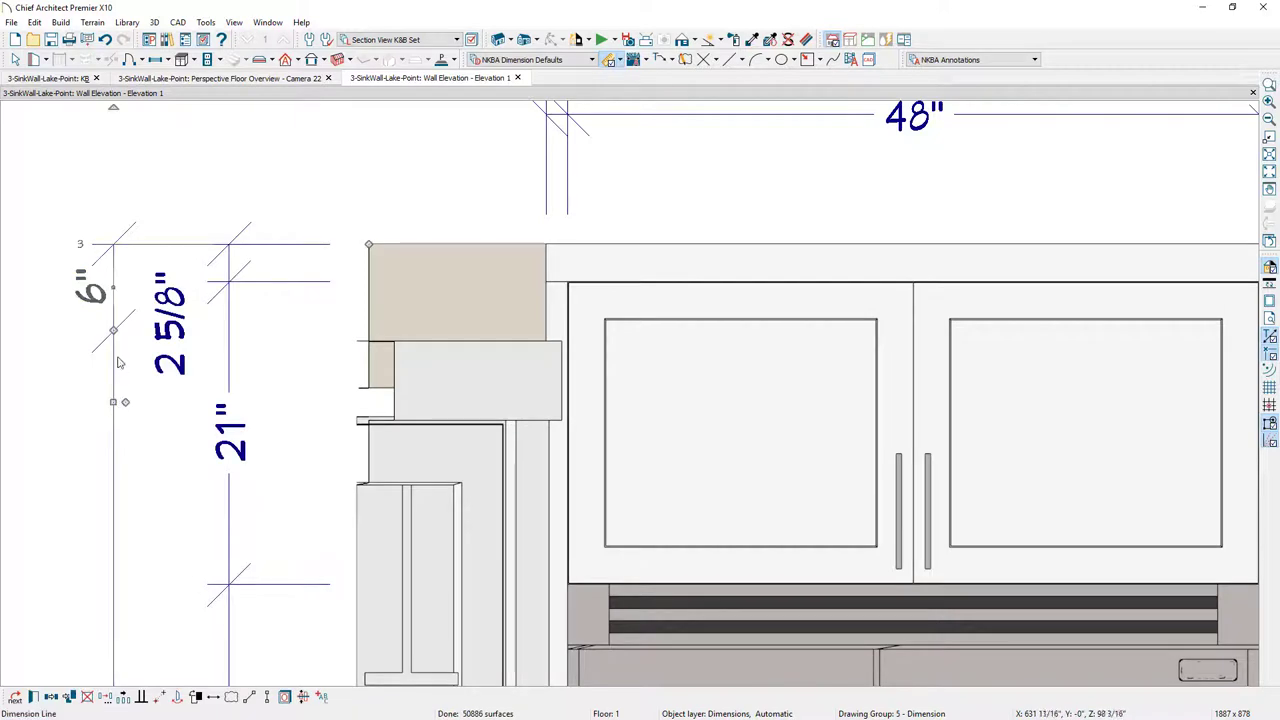
drag(113, 328, 96, 345)
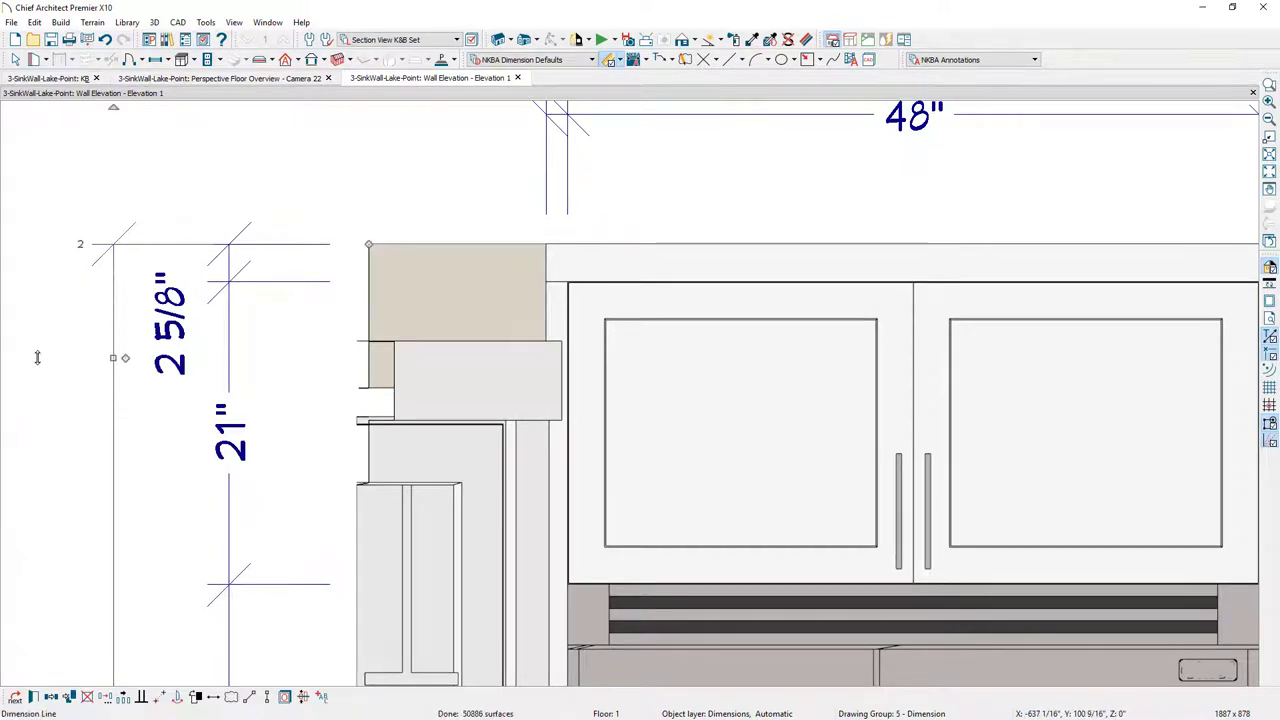
scroll(118, 340, down, 2)
scroll(118, 340, down, 3)
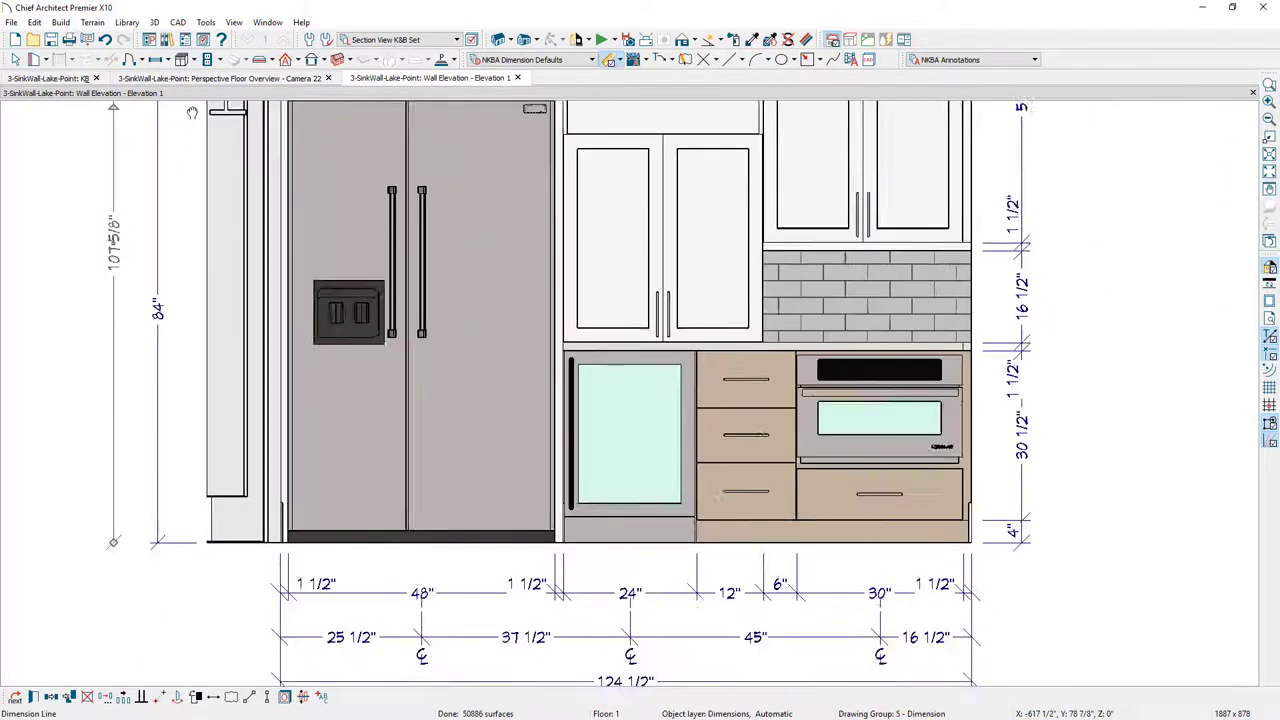
middle_drag(332, 395, 288, 284)
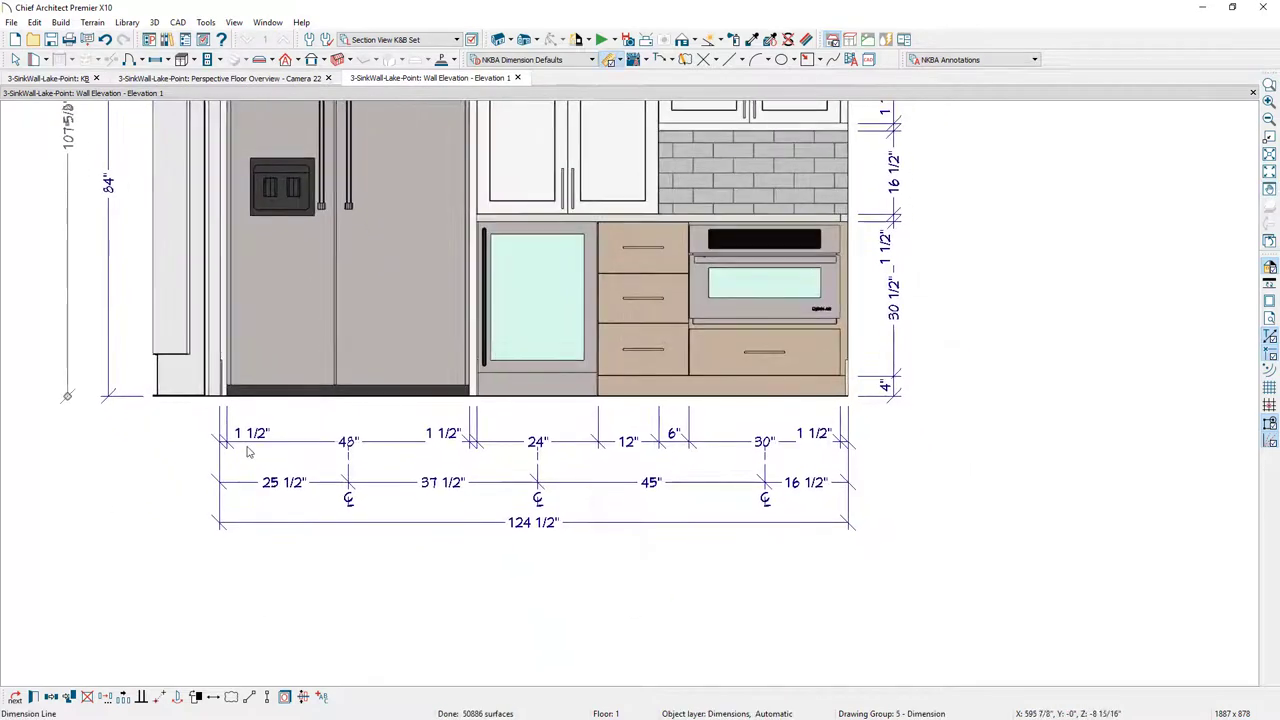
click(727, 442)
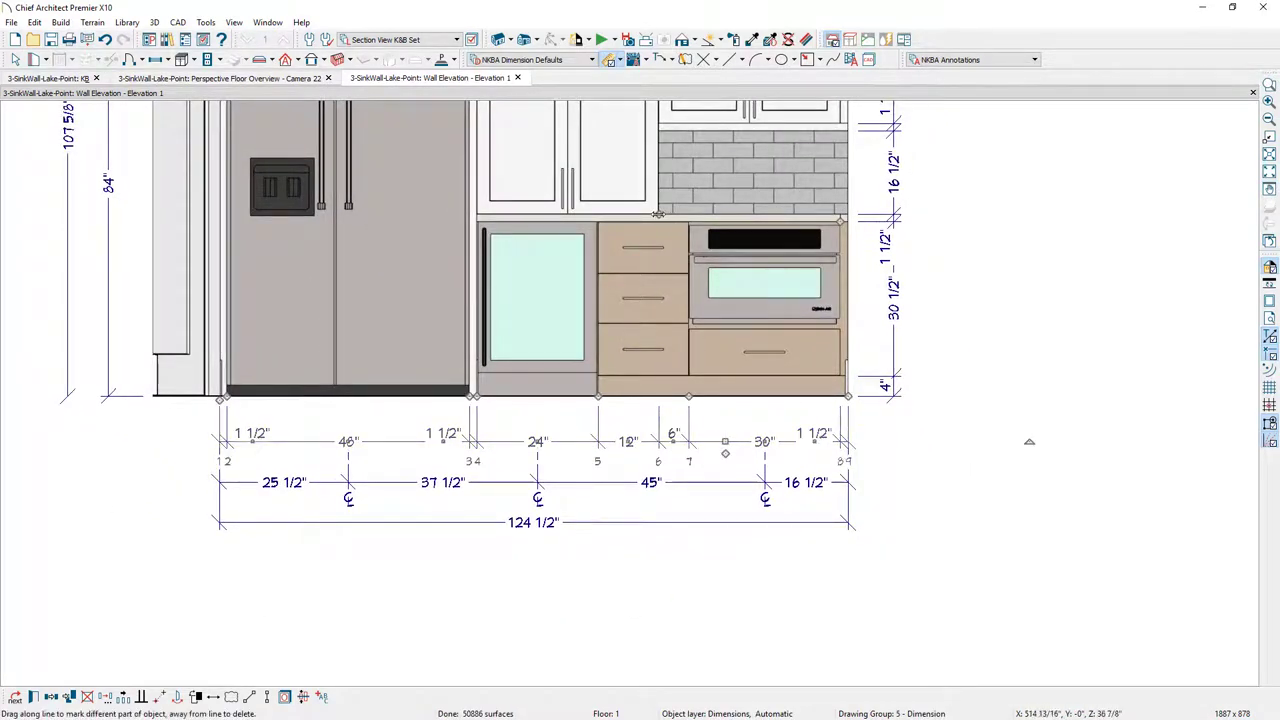
drag(658, 214, 922, 470)
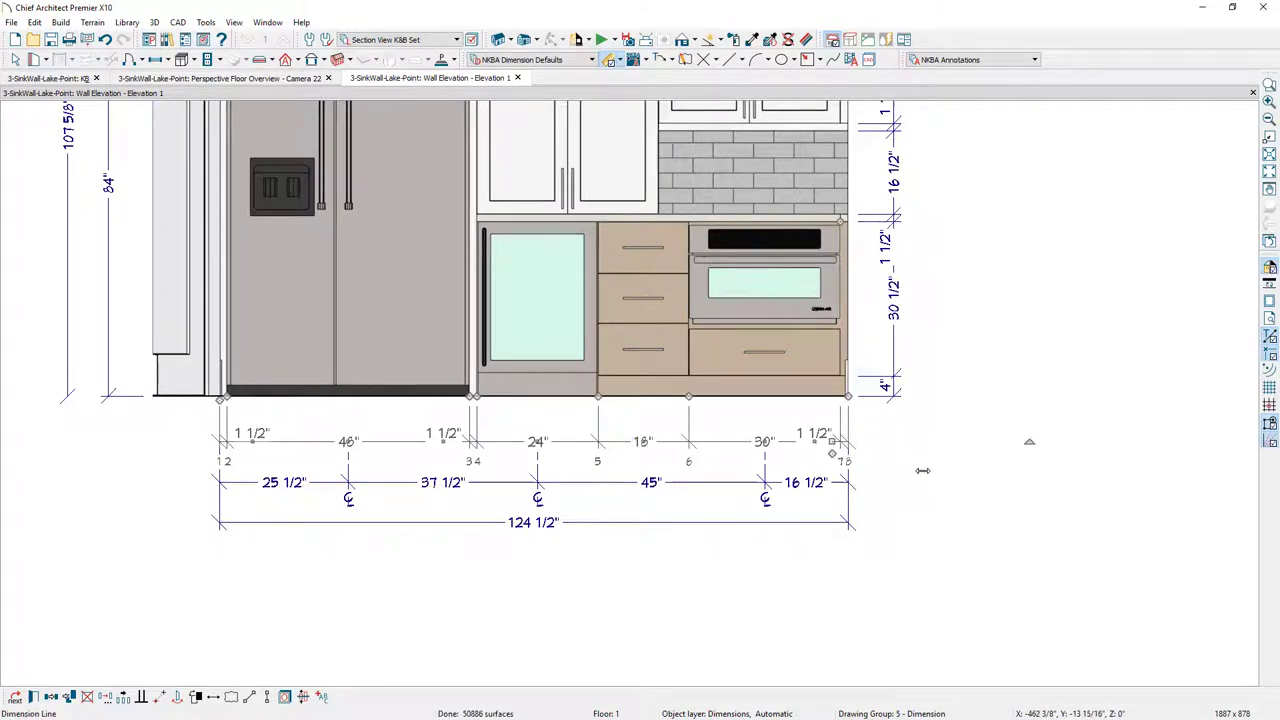
Extend the centerline dimension's extension lines up into the refrigerator, the wine refrigerator and the built-in oven.
click(628, 483)
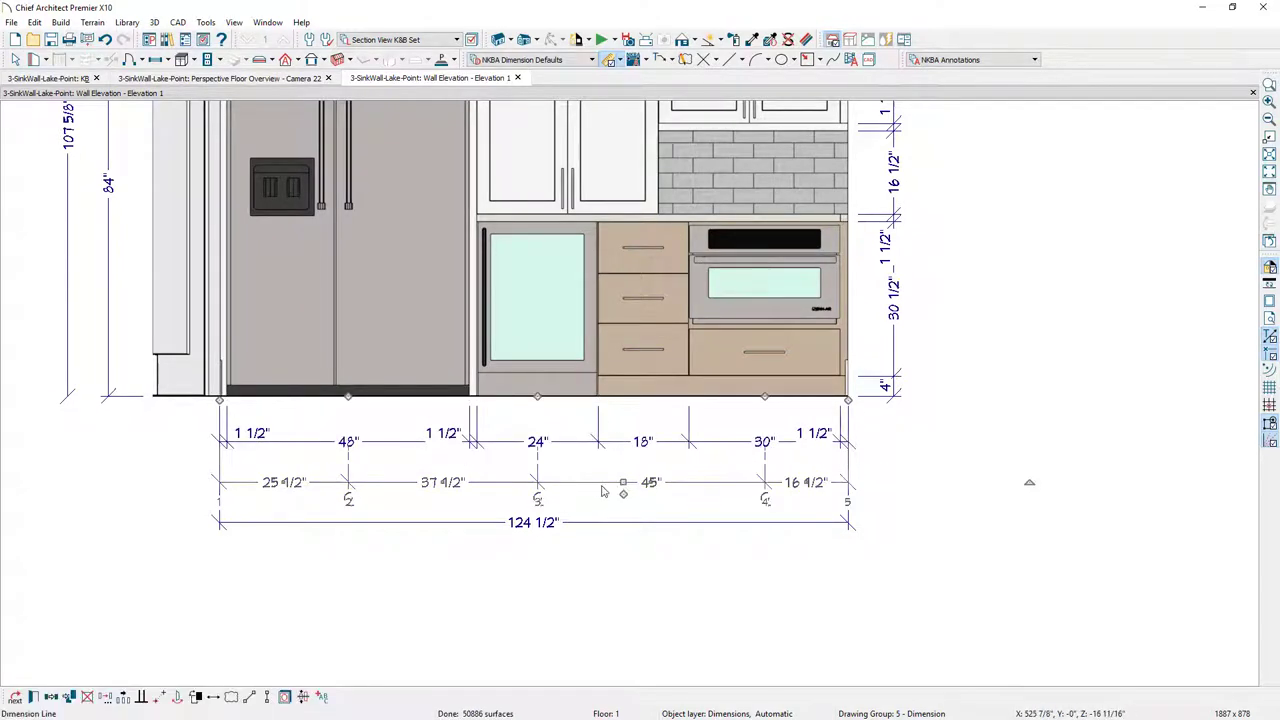
drag(537, 462, 537, 333)
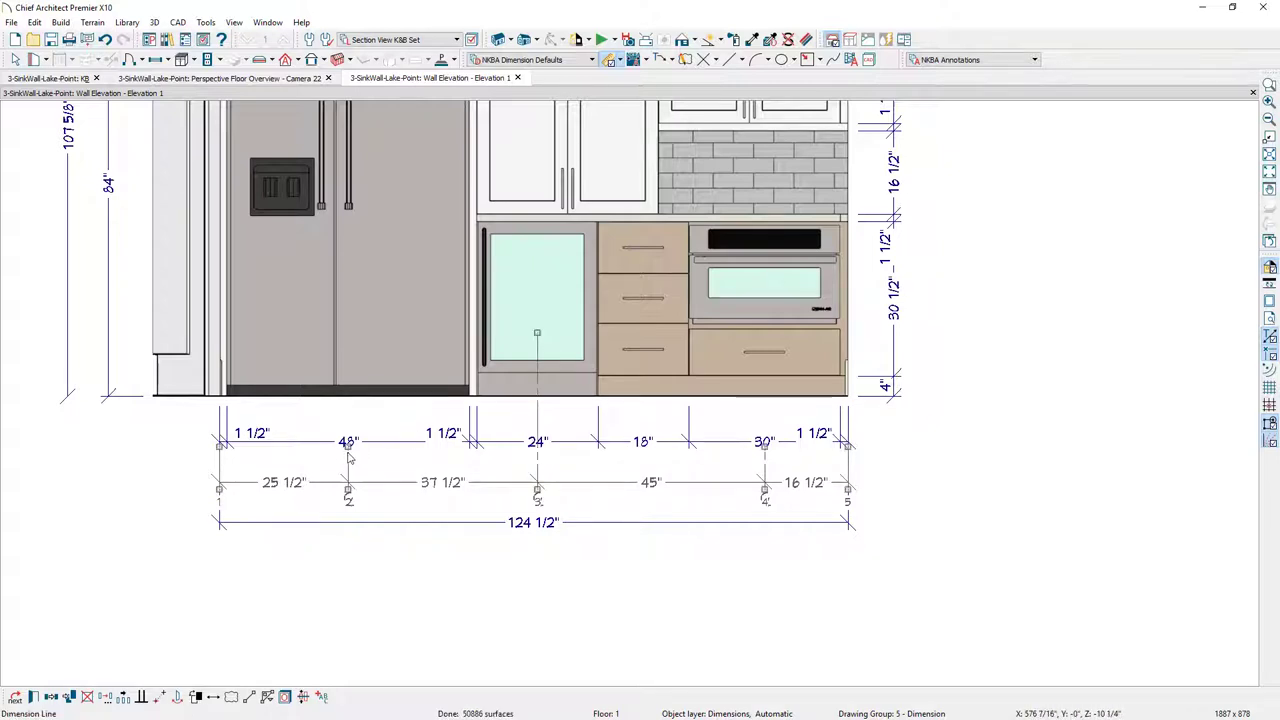
drag(348, 460, 386, 336)
drag(764, 443, 765, 289)
click(930, 585)
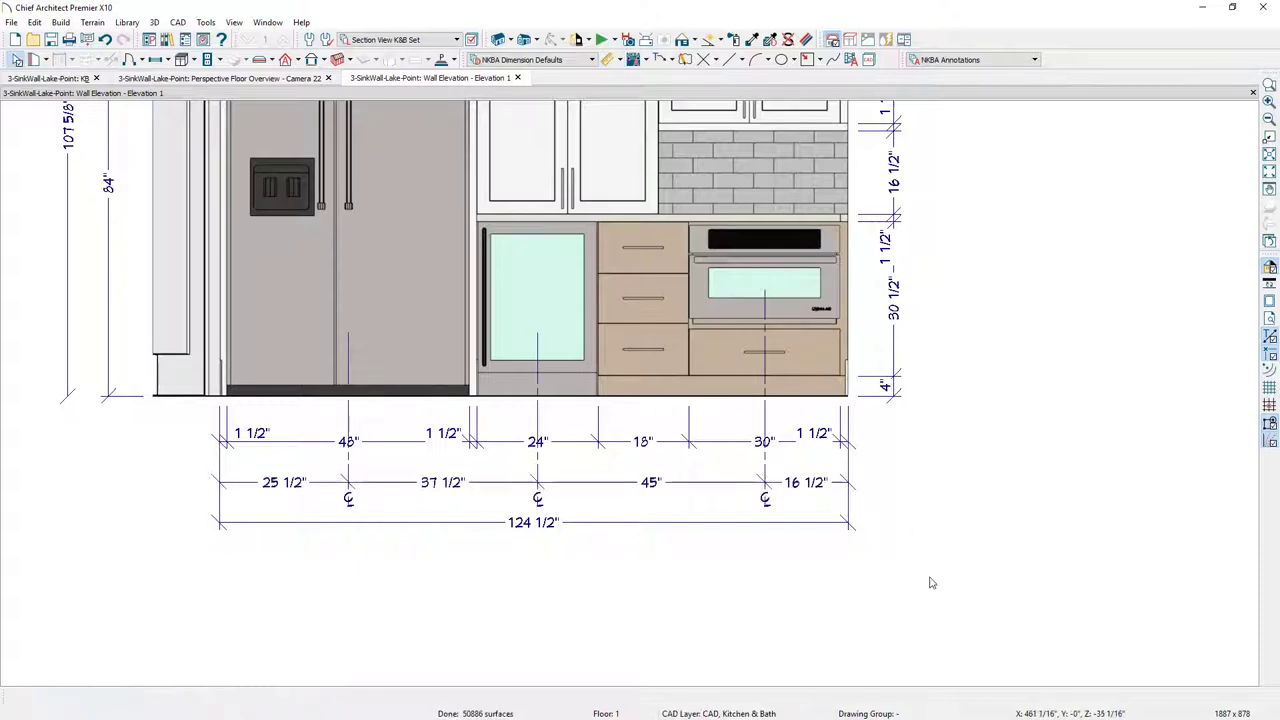
Close the finished fridge-wall elevation and examine the kitchen in the perspective floor overview from another angle.
scroll(896, 574, down, 5)
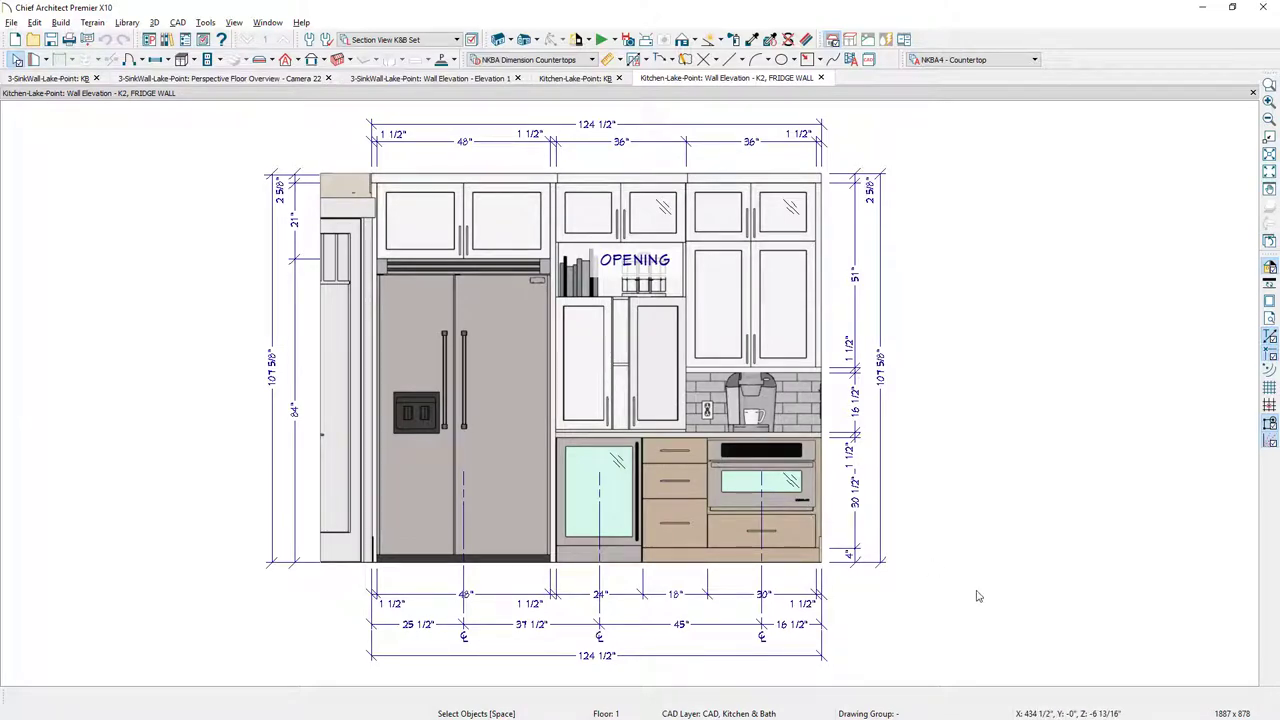
key(ctrl+w)
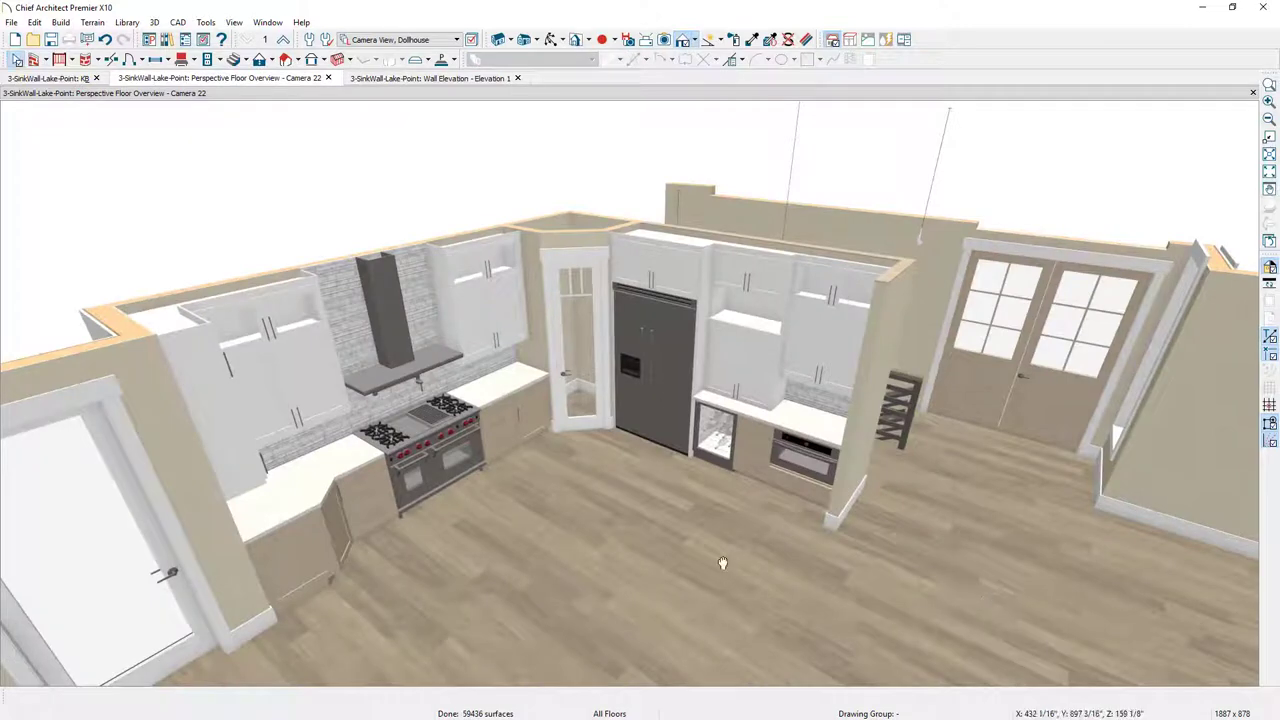
drag(725, 567, 651, 563)
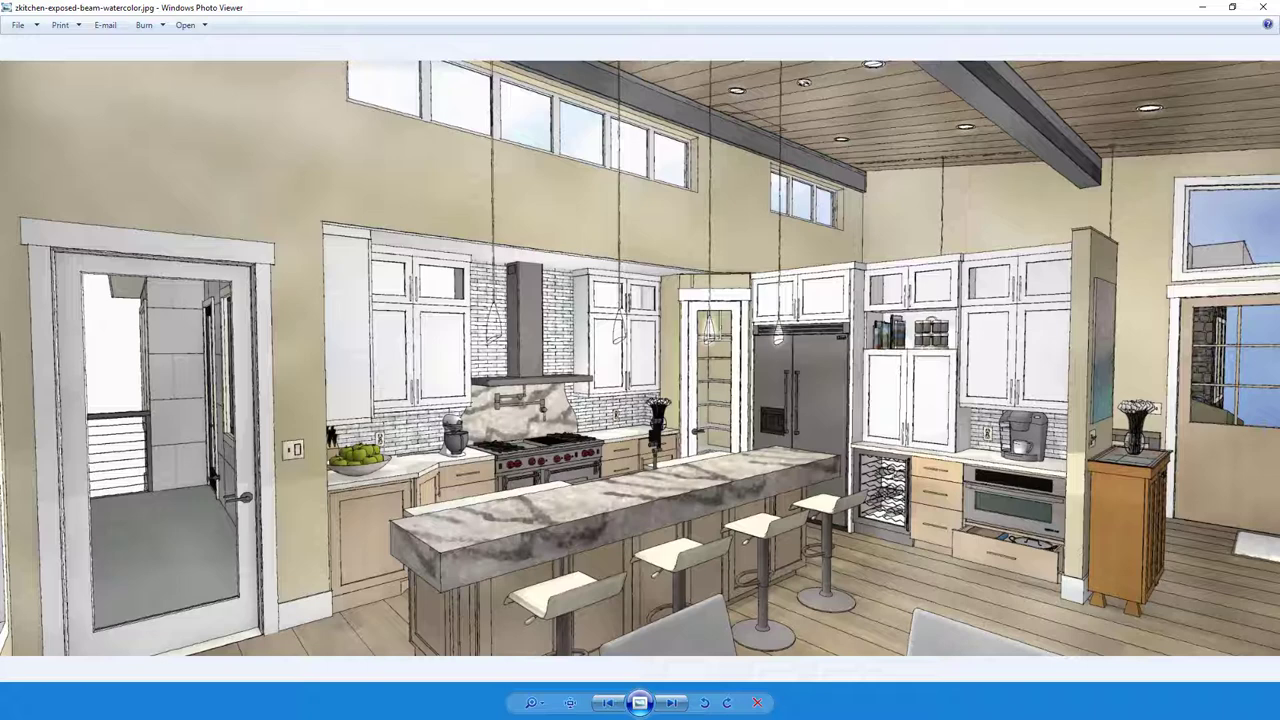
Close the watercolor rendering and draw a slanted CAD line from the range hood's lower edge to the countertop beside the range.
click(1264, 7)
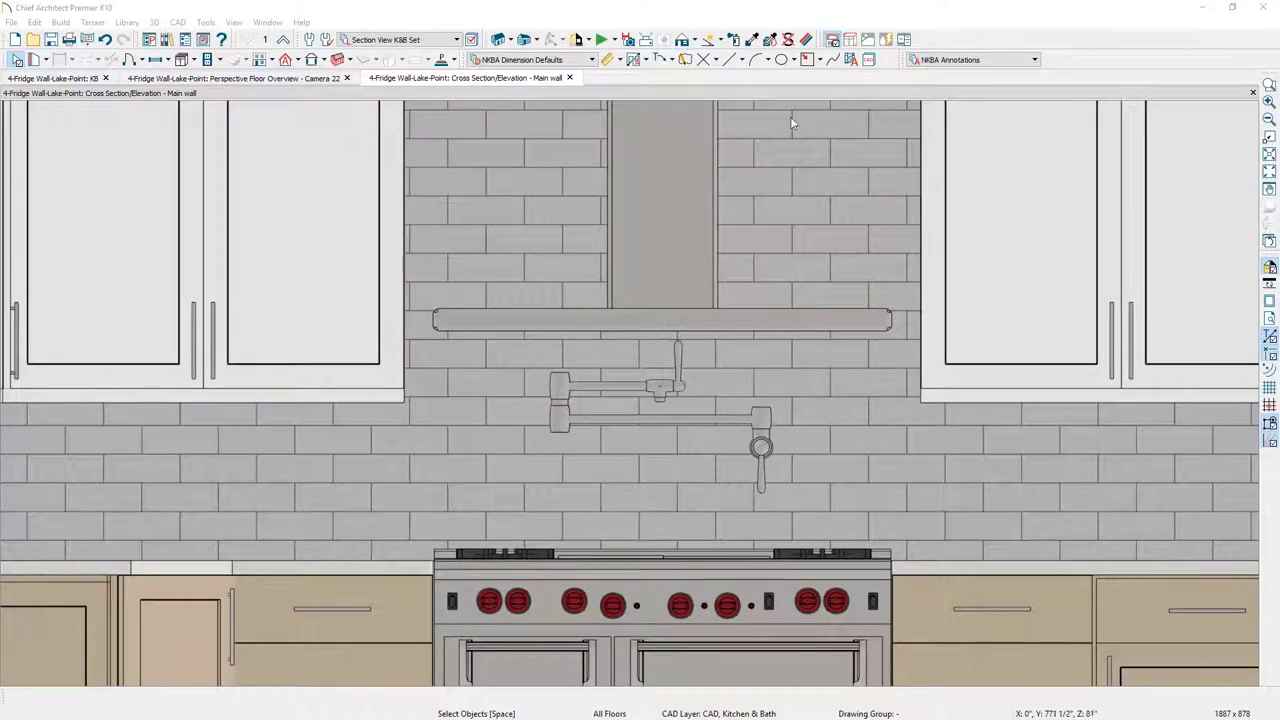
click(731, 59)
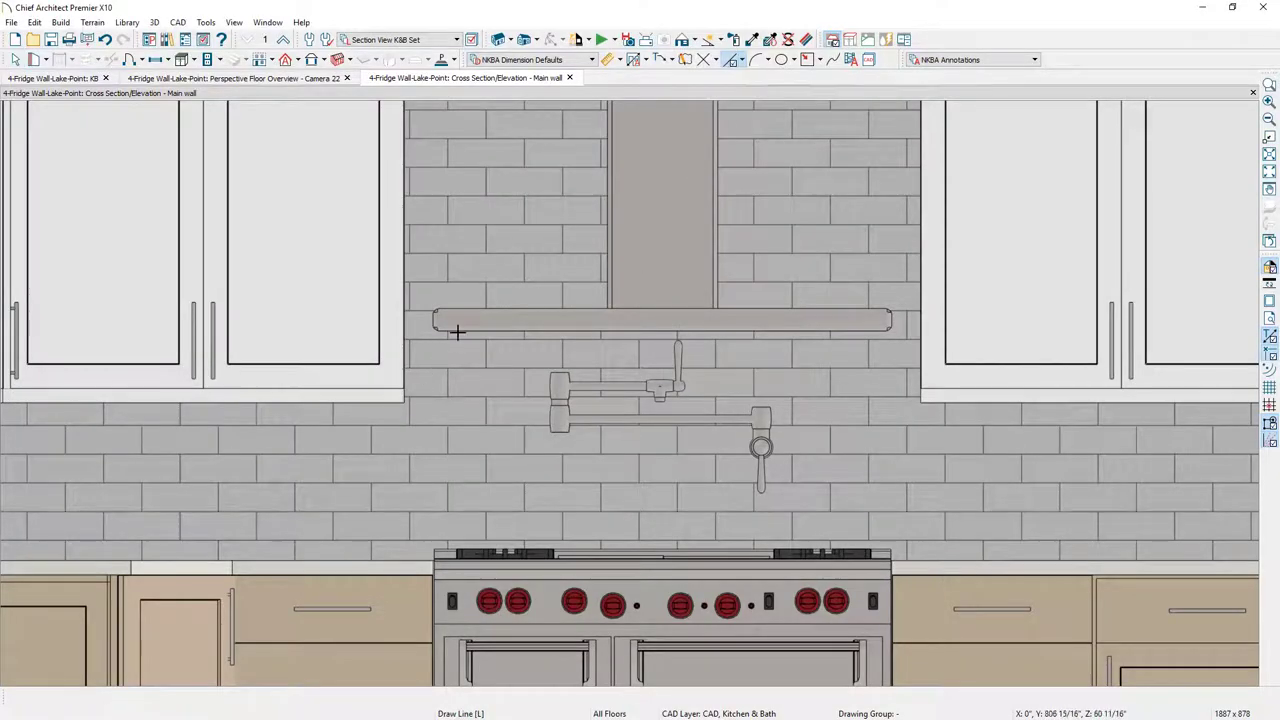
mouse_move(459, 332)
mouse_down()
mouse_move(391, 503)
mouse_move(346, 560)
mouse_move(368, 561)
mouse_up()
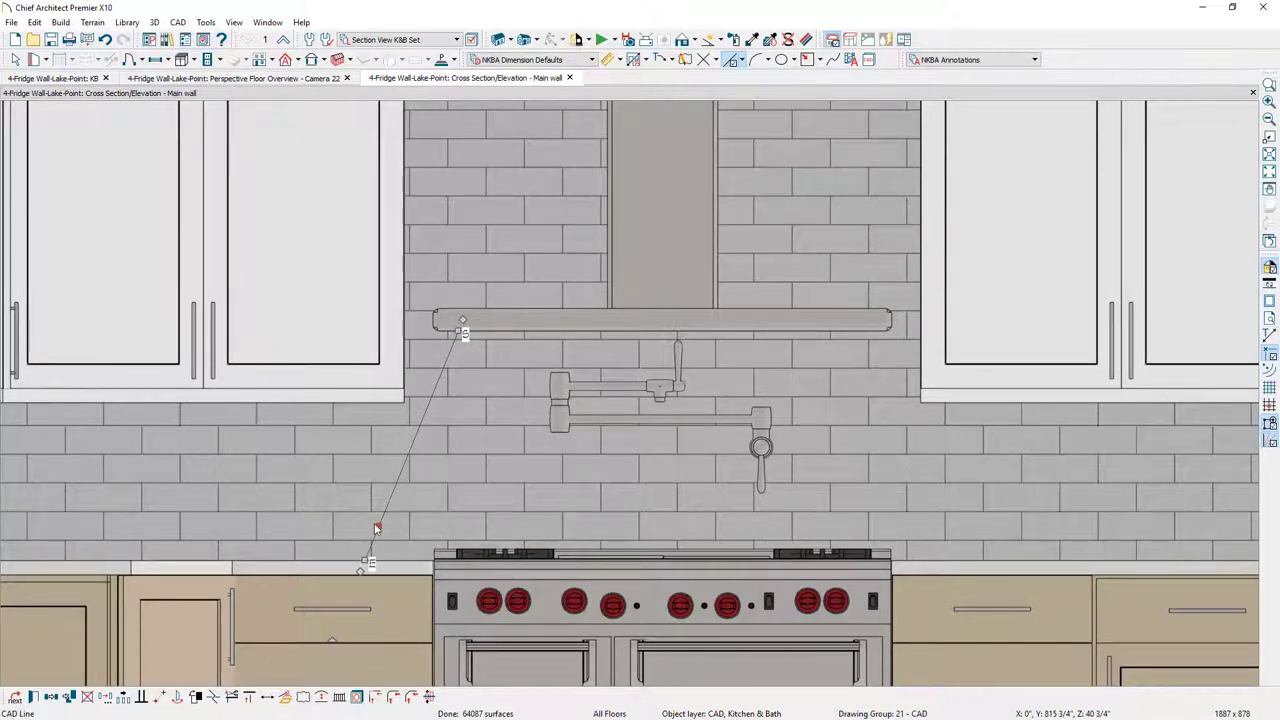
Break the slanted line at its middle and turn both halves into arcs, bowing the lower one outward to form an S-curve.
click(215, 698)
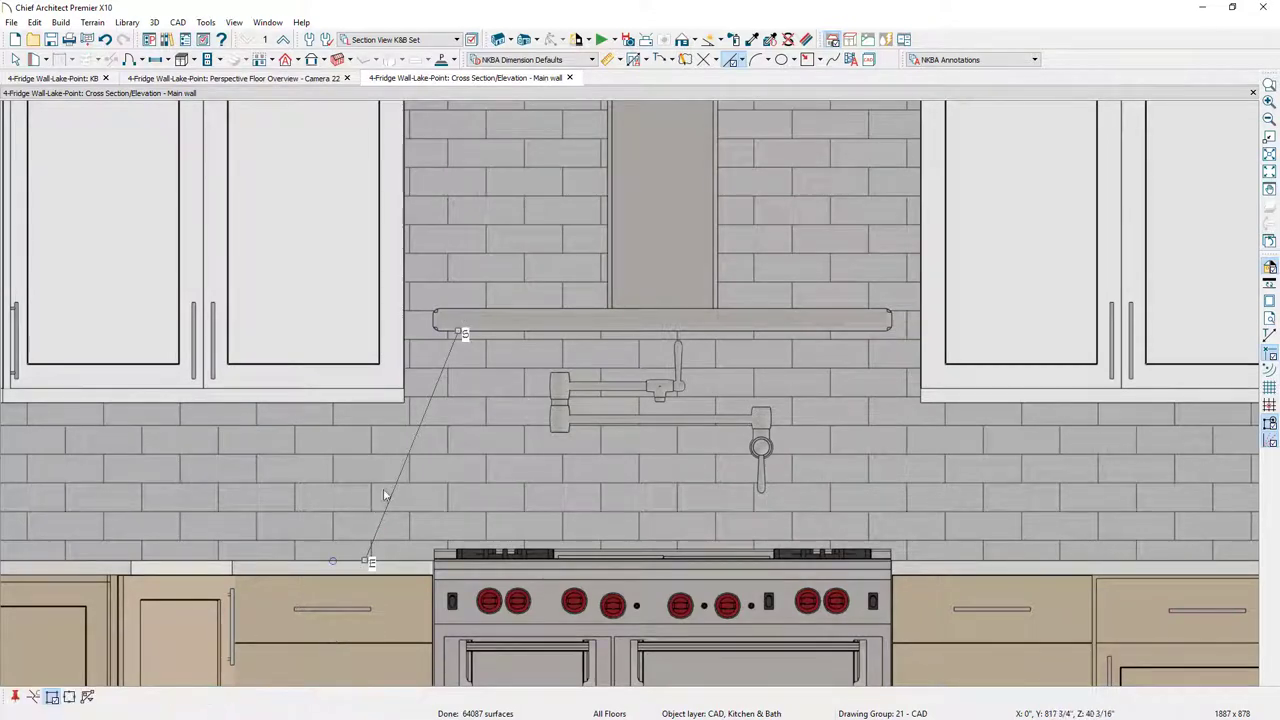
click(411, 446)
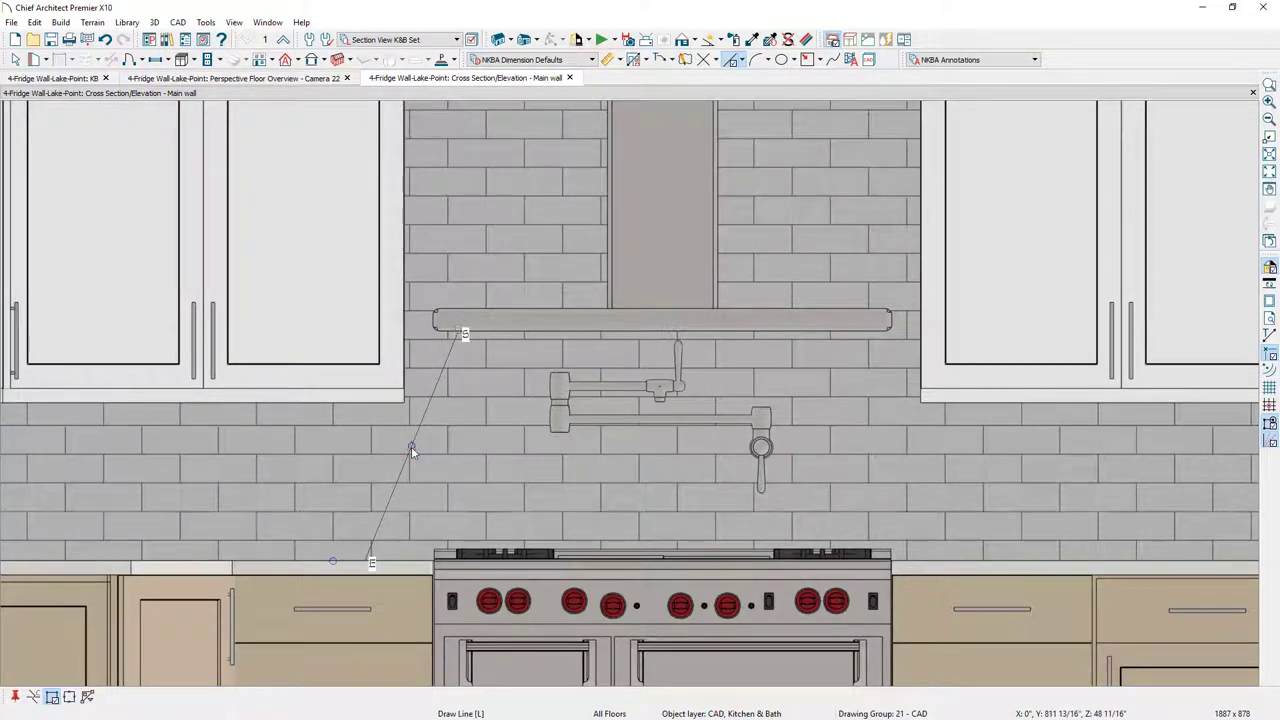
click(389, 502)
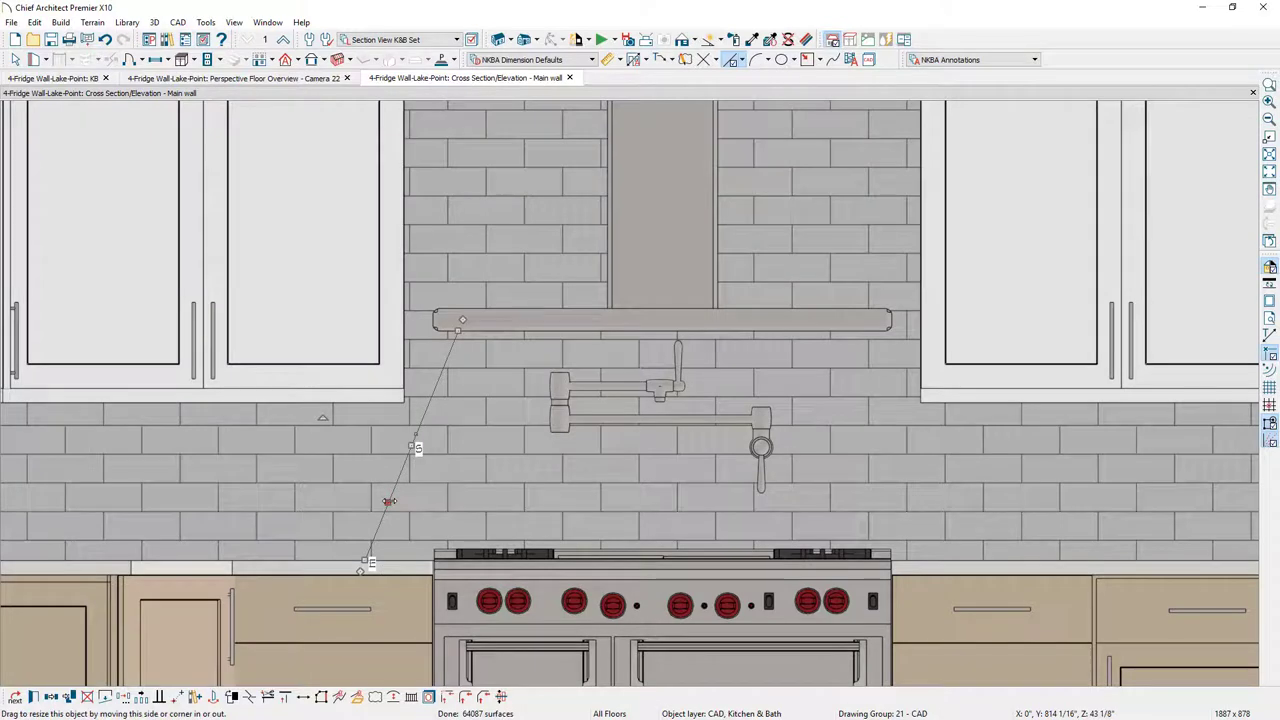
click(393, 697)
click(436, 385)
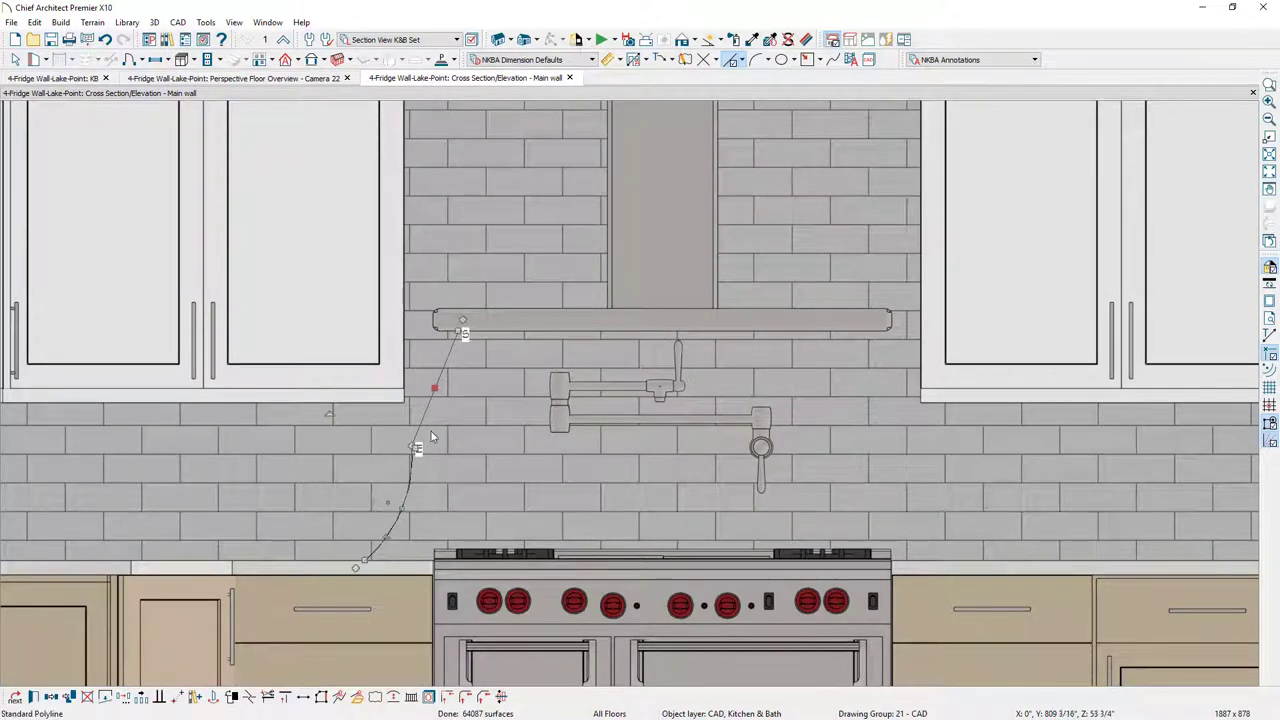
click(411, 696)
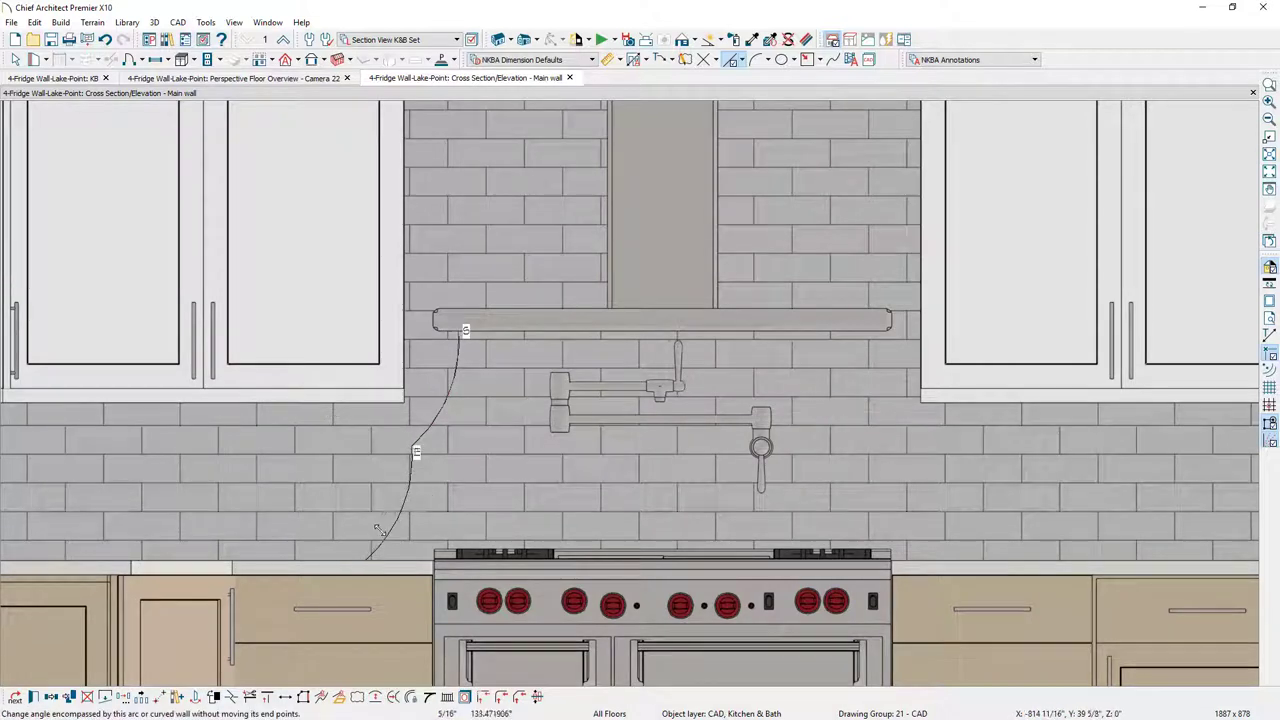
drag(366, 521, 376, 543)
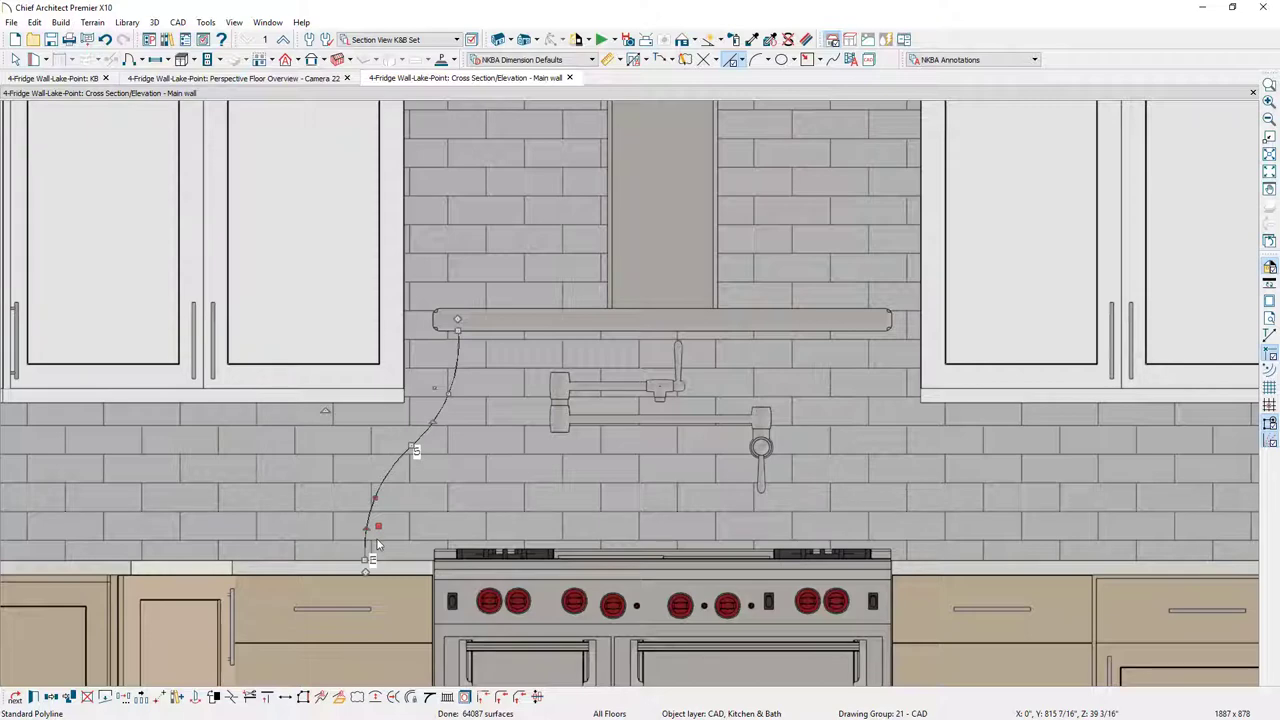
Mirror a copy of the S-curve about the range's centre and connect both curves along the hood and countertop into a closed shape.
click(58, 700)
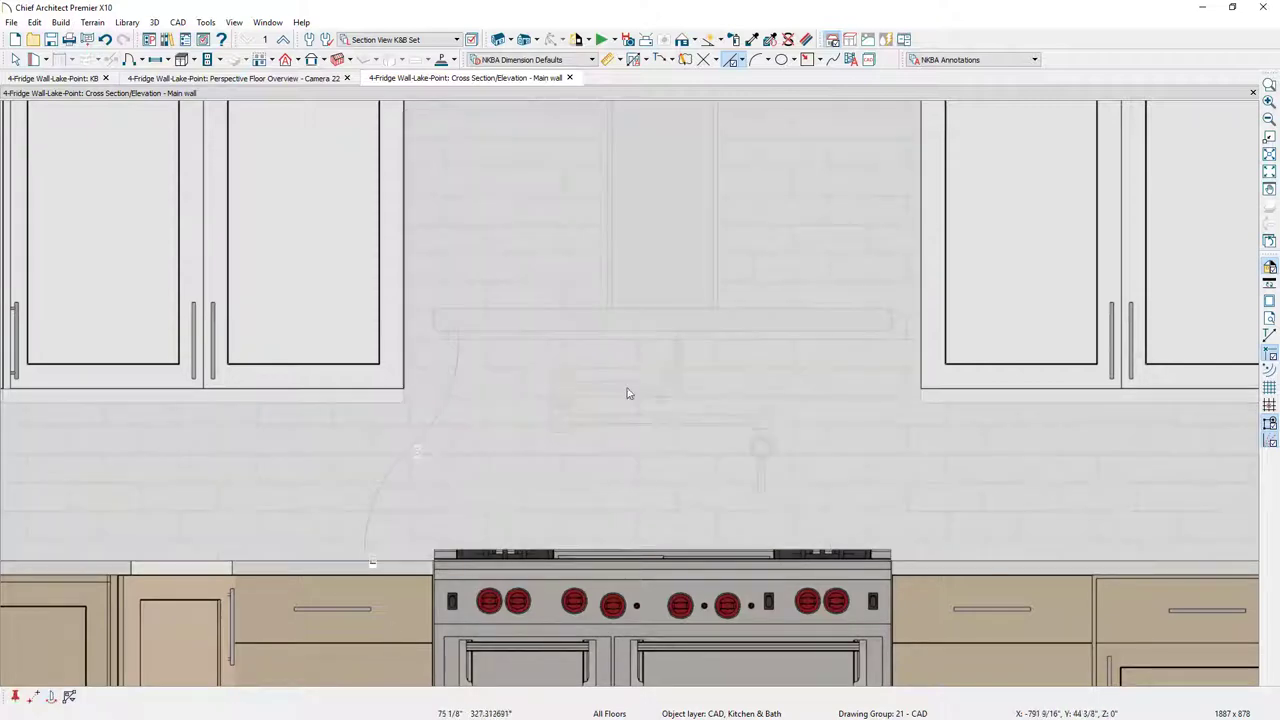
scroll(654, 317, down, 2)
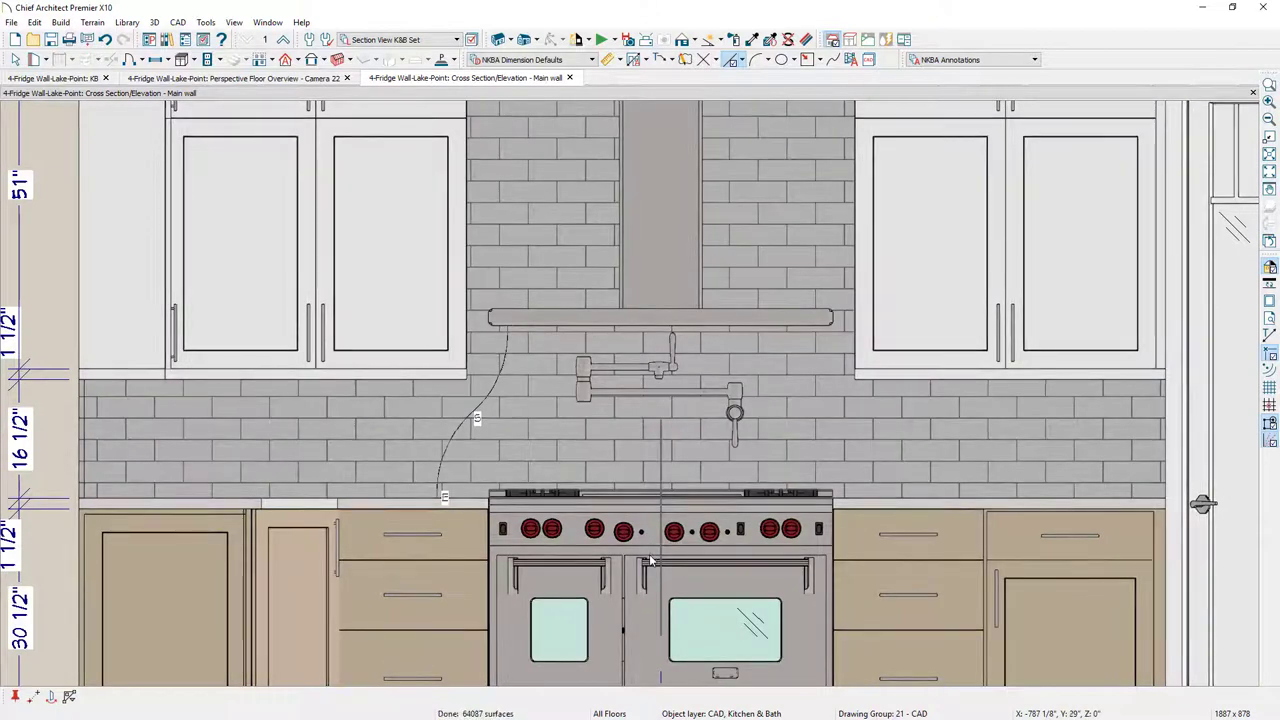
click(649, 560)
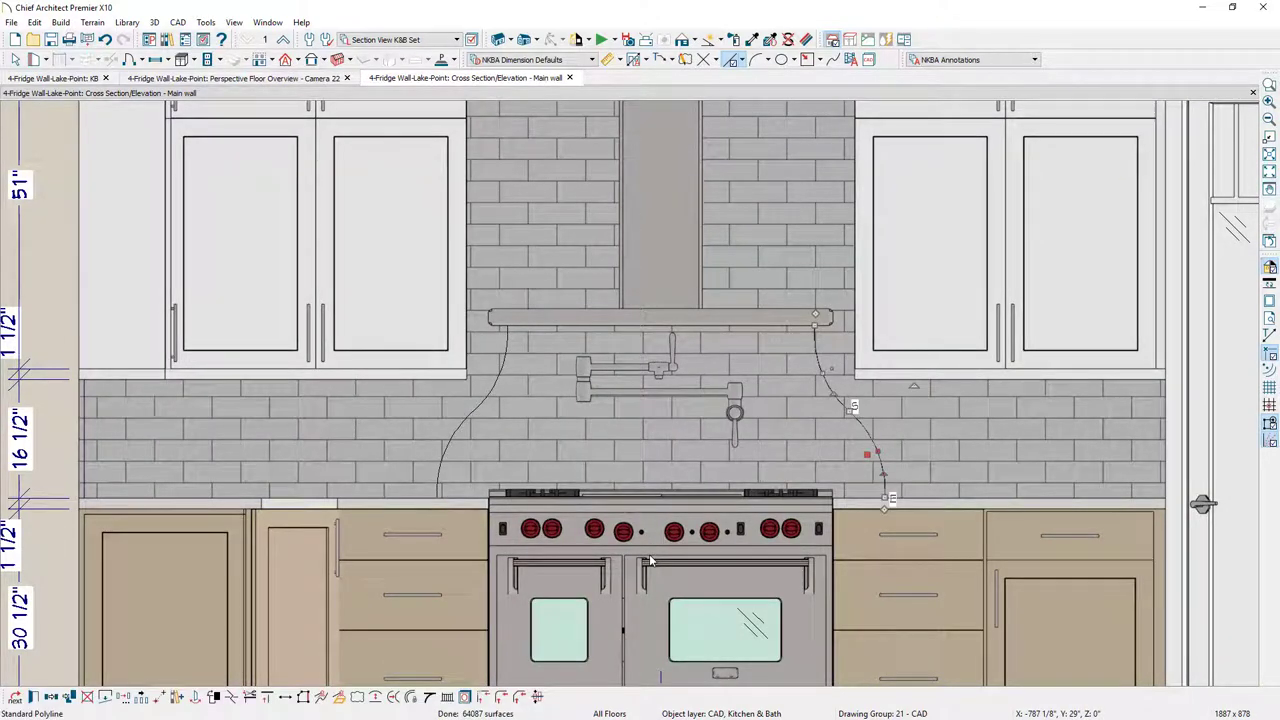
drag(815, 313, 507, 319)
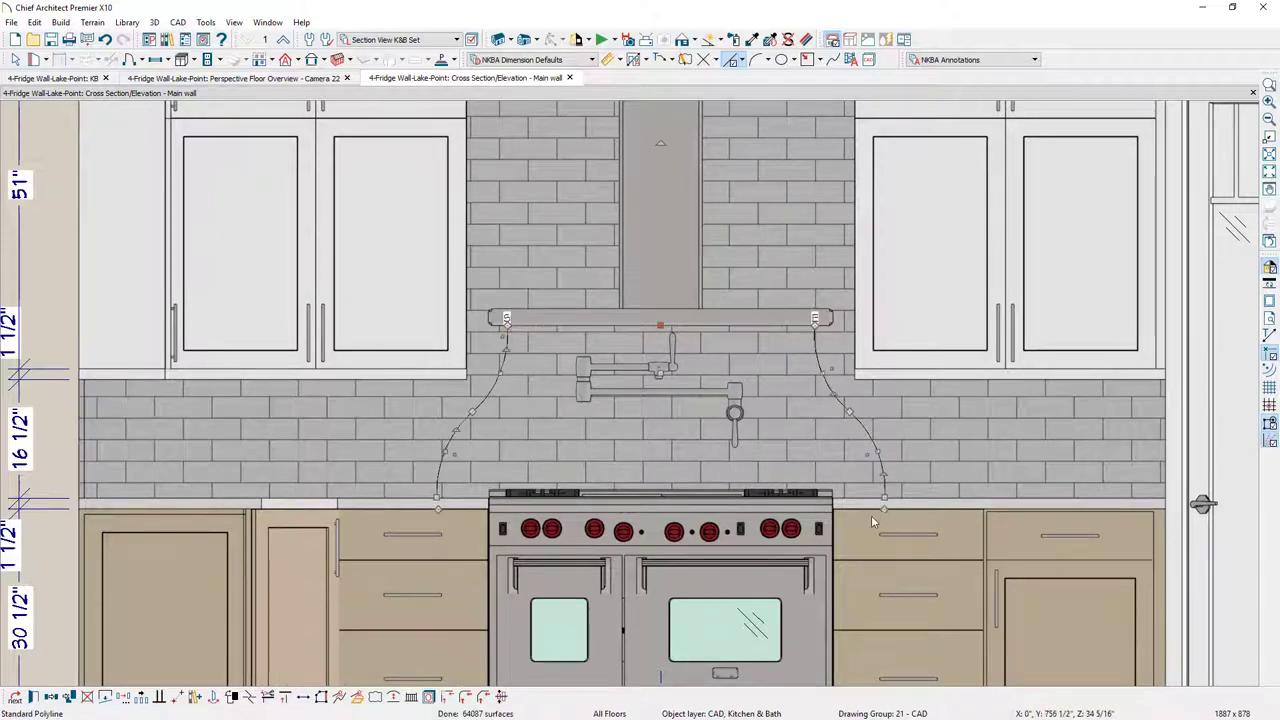
drag(884, 507, 438, 497)
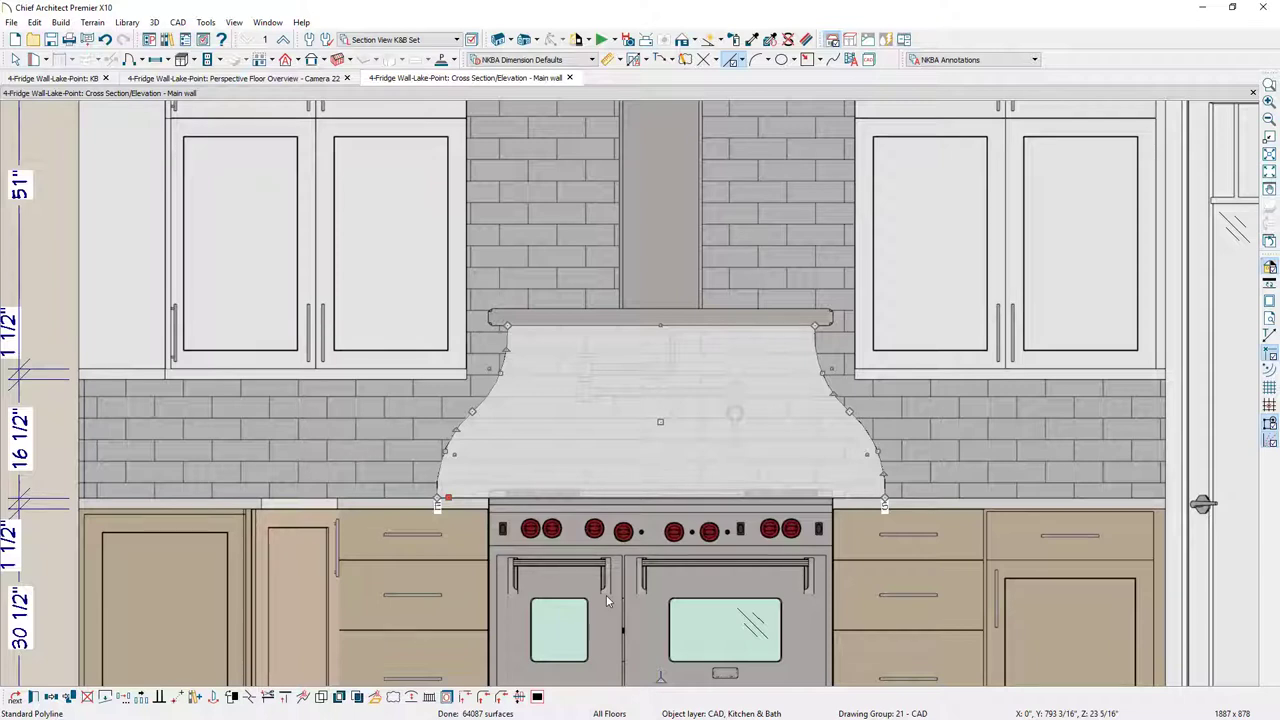
Convert the closed backsplash outline to a polyline solid with a thickness of .75 inches.
click(376, 702)
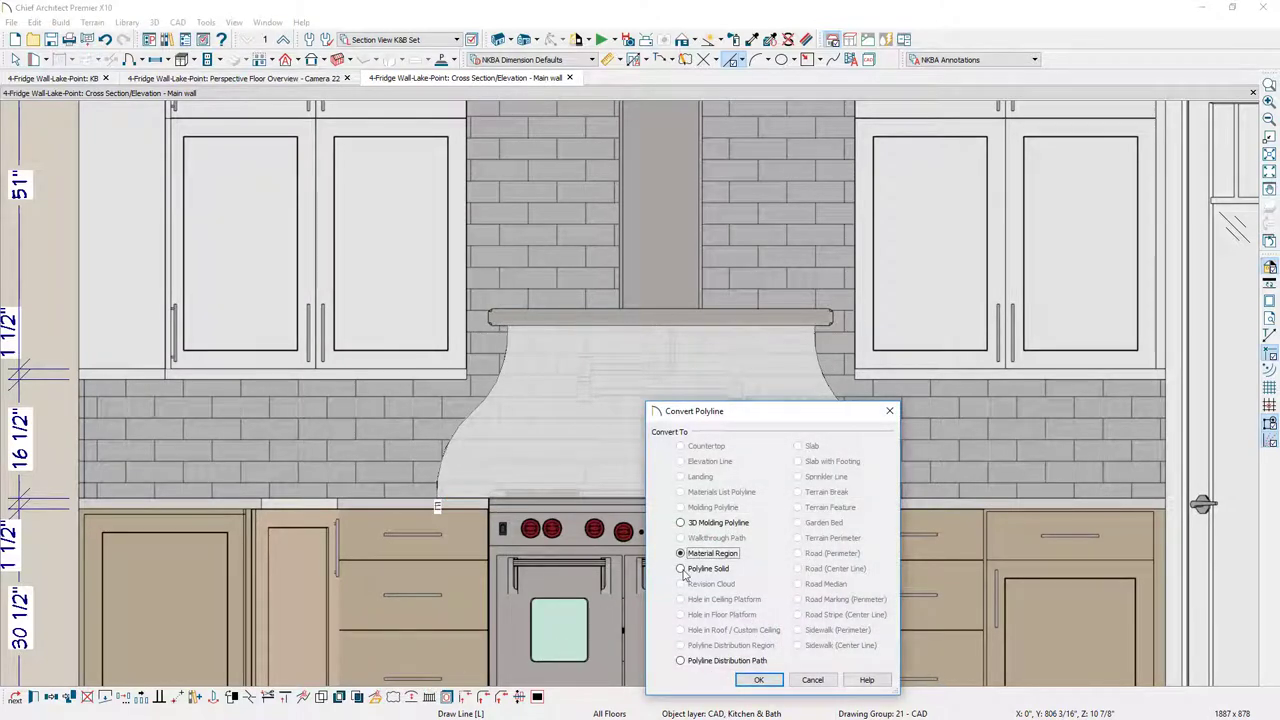
click(681, 569)
click(758, 680)
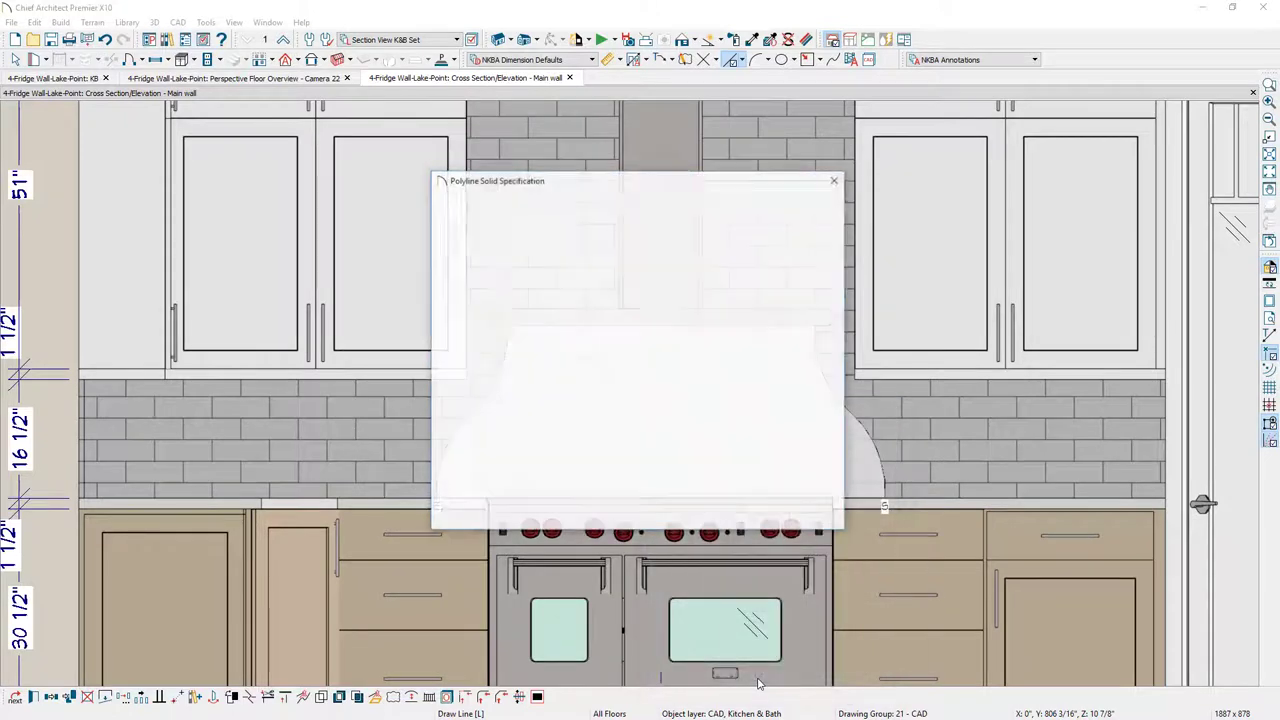
drag(702, 180, 1070, 205)
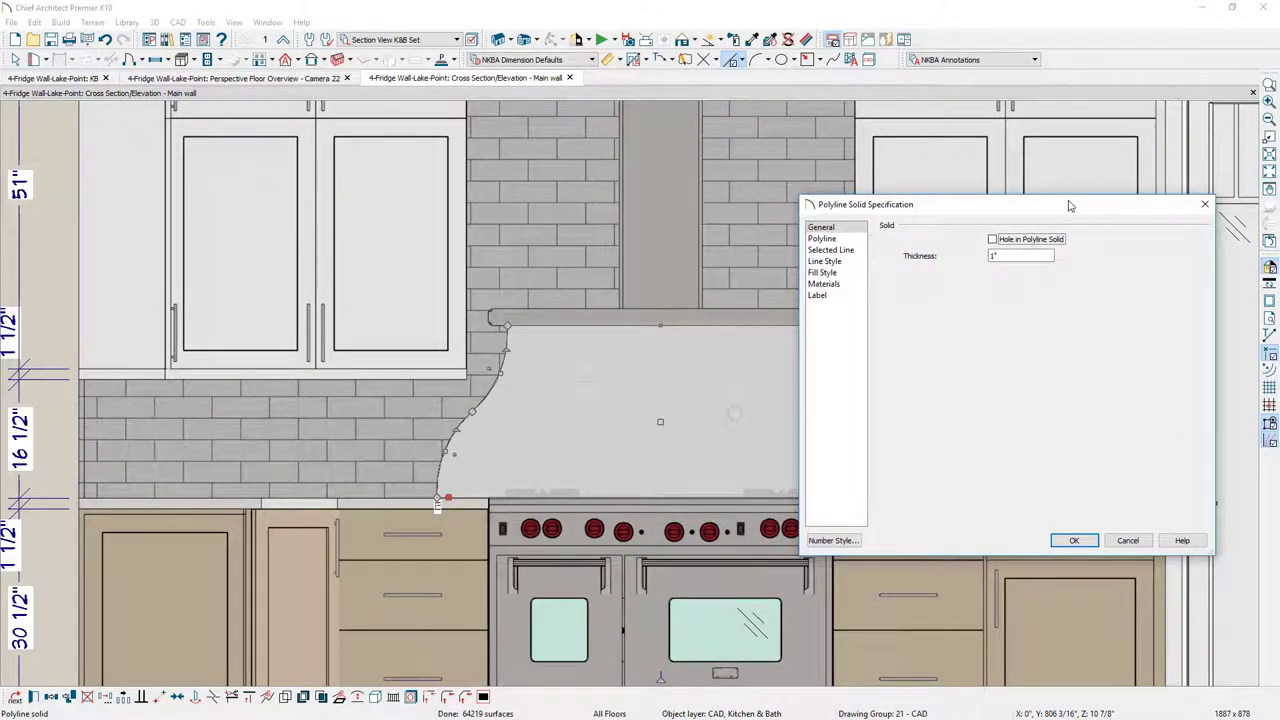
double_click(1015, 256)
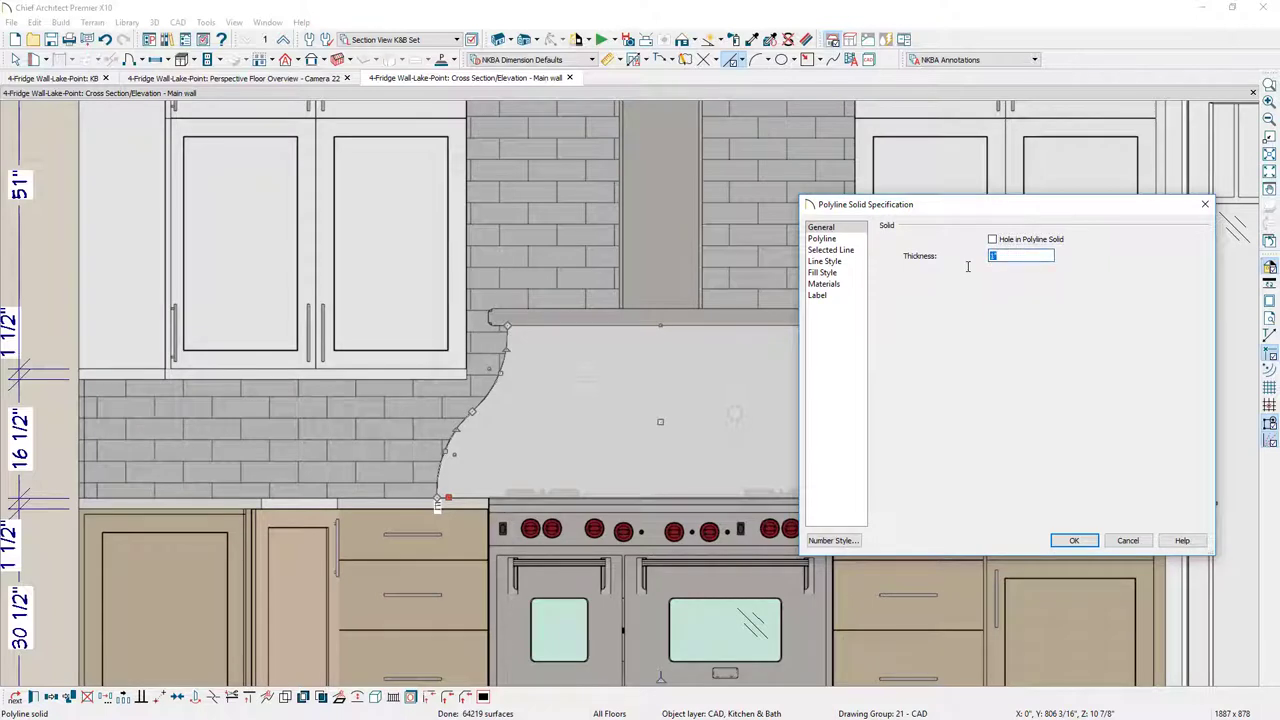
text(.75)
click(1089, 541)
key(Escape)
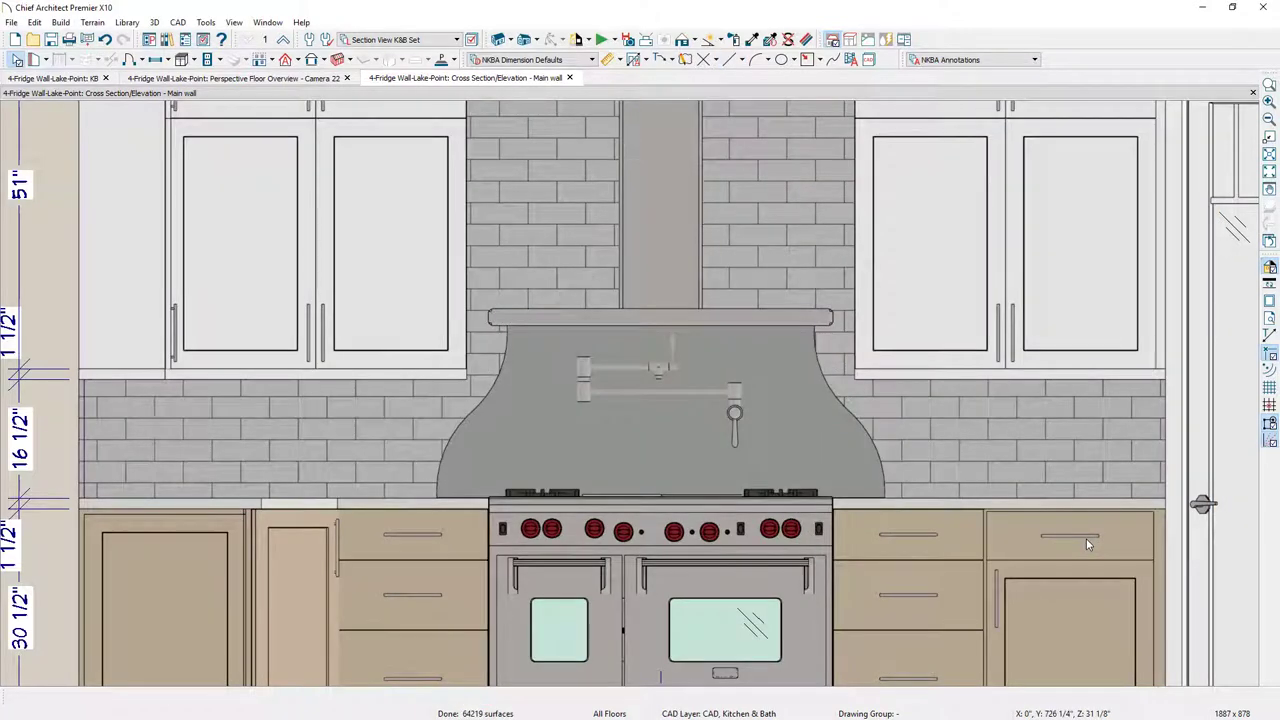
Apply the countertop's material to the curved backsplash solid and view the result in the perspective floor overview.
click(752, 40)
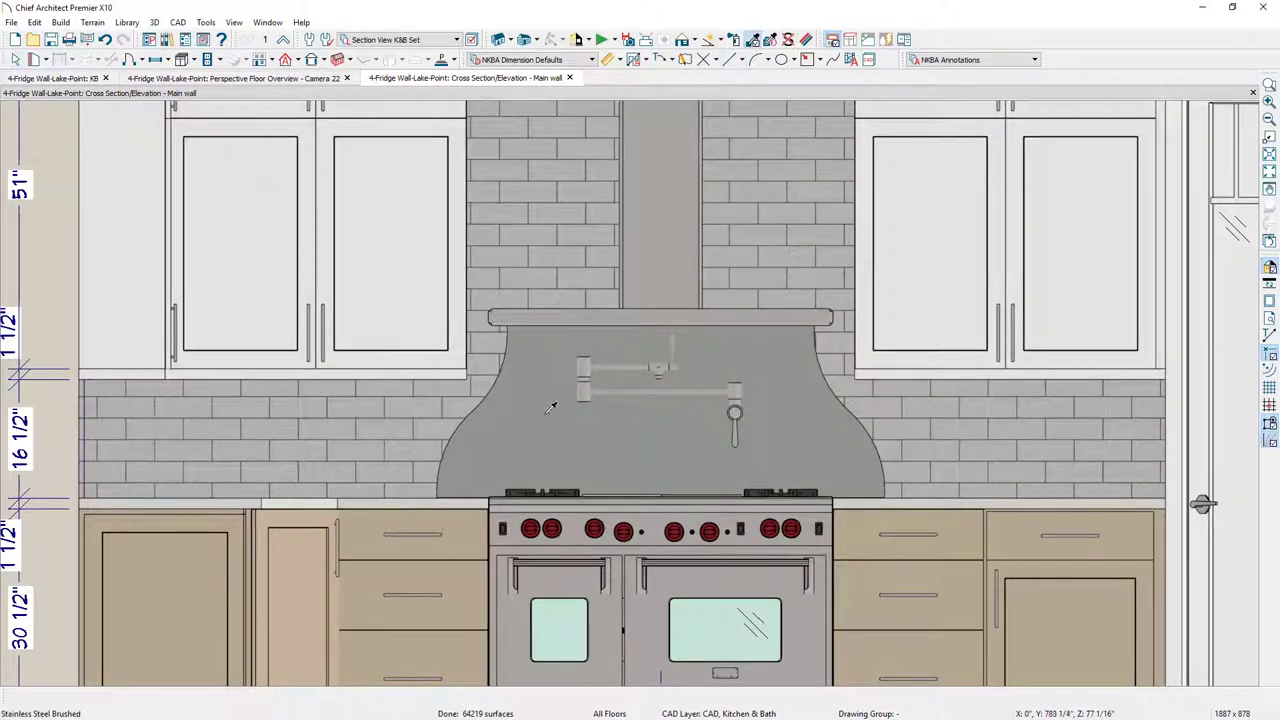
click(465, 479)
key(Escape)
scroll(460, 475, down, 3)
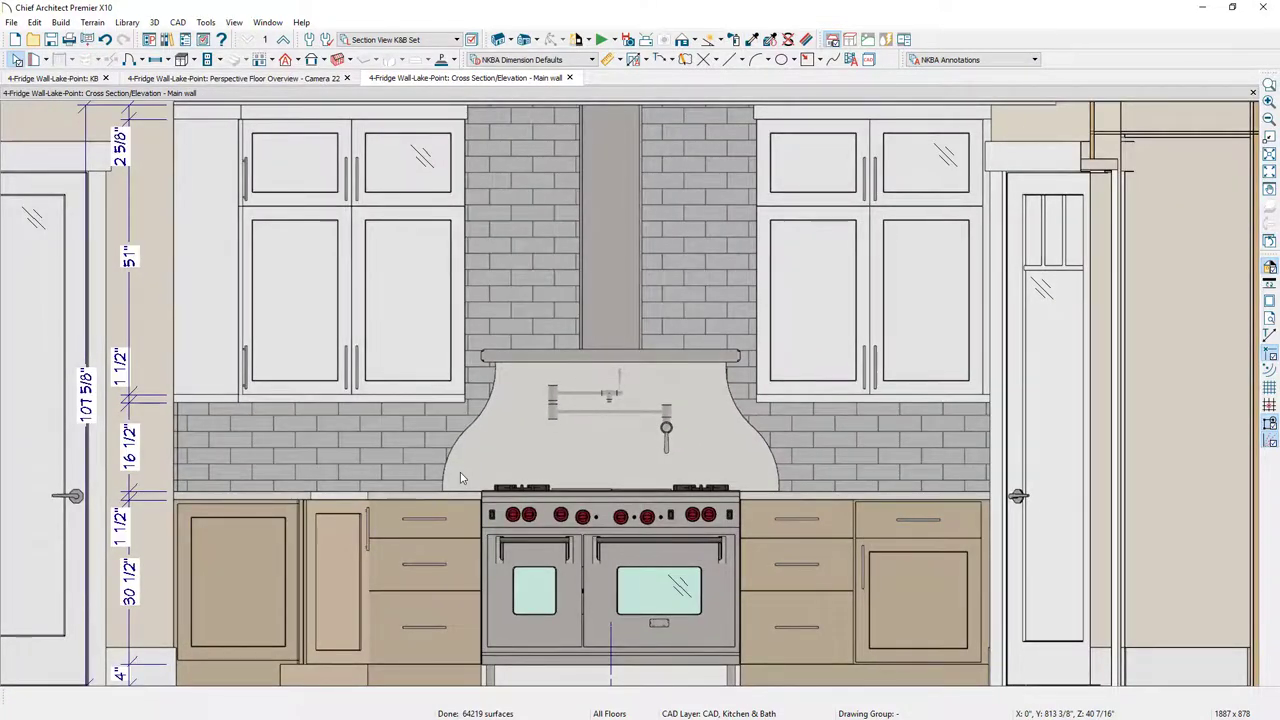
key(ctrl+Tab)
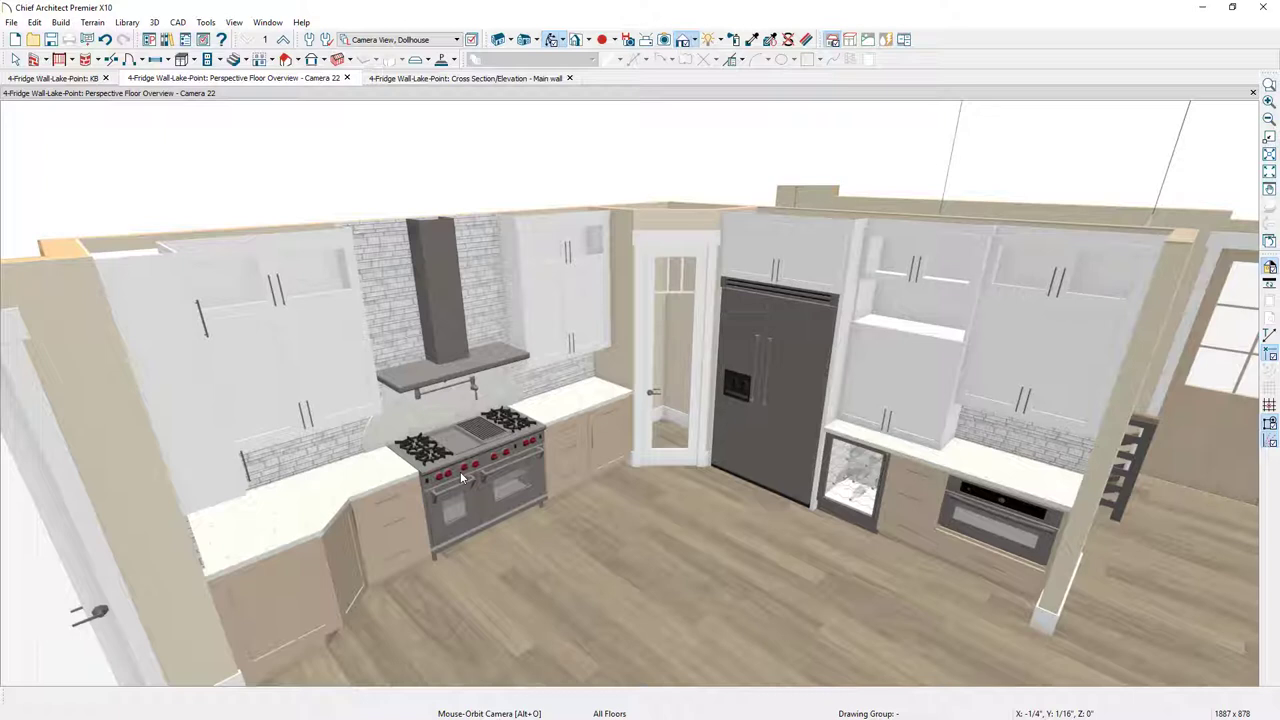
Choose the Lake Point Island block from the completed islands in the library's custom cabinet islands and inspect its preview.
click(167, 40)
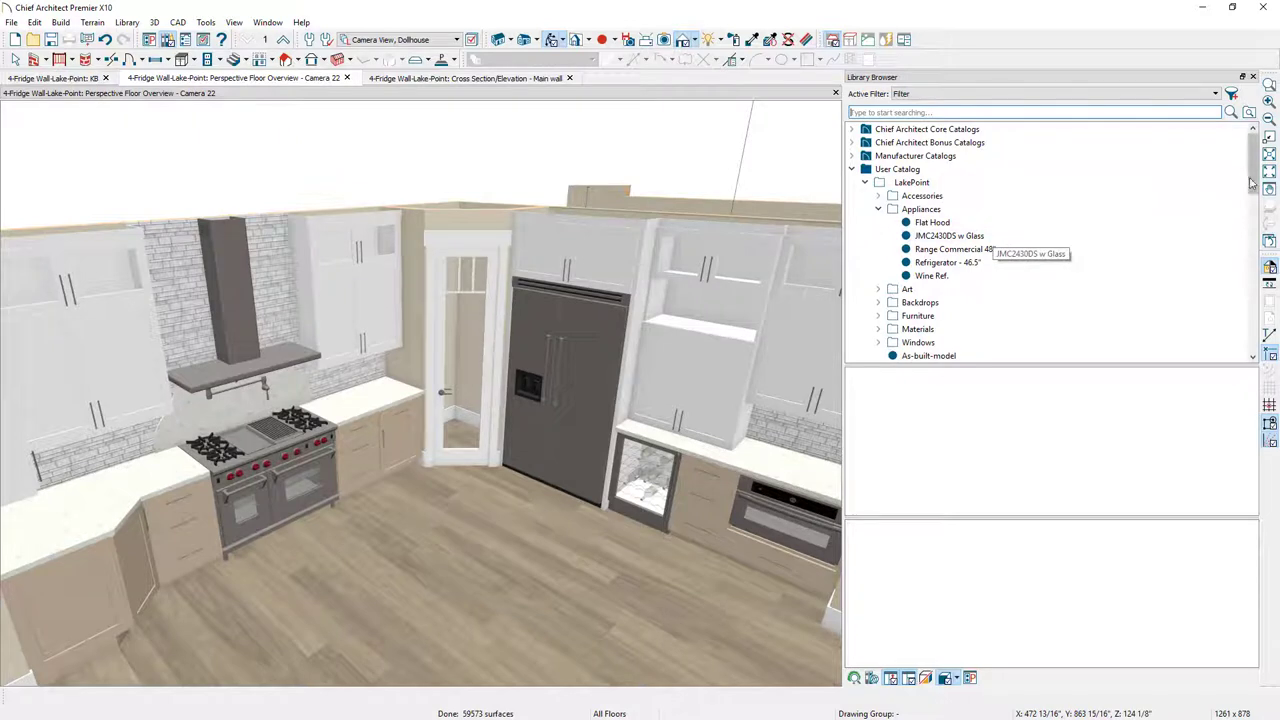
drag(1252, 180, 1252, 234)
click(999, 475)
drag(1045, 610, 934, 629)
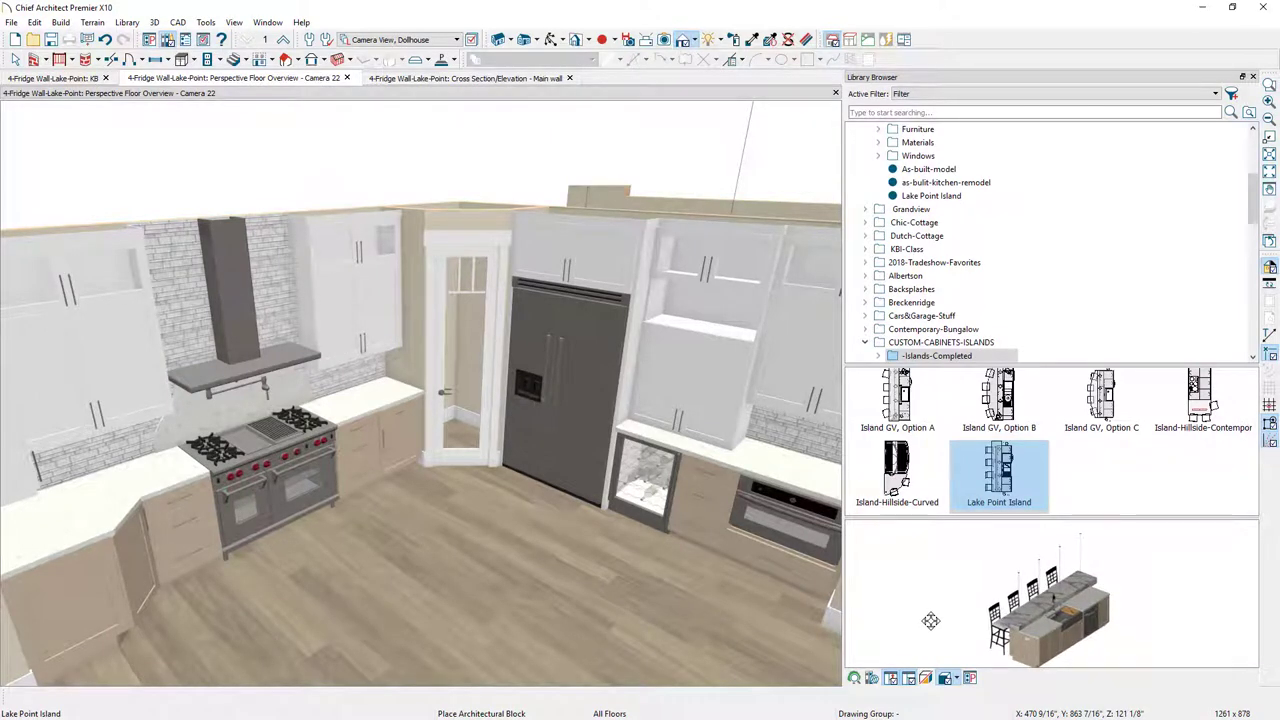
Place the Lake Point Island in the kitchen floor plan opposite the range wall and nudge it slightly away from the range.
click(59, 80)
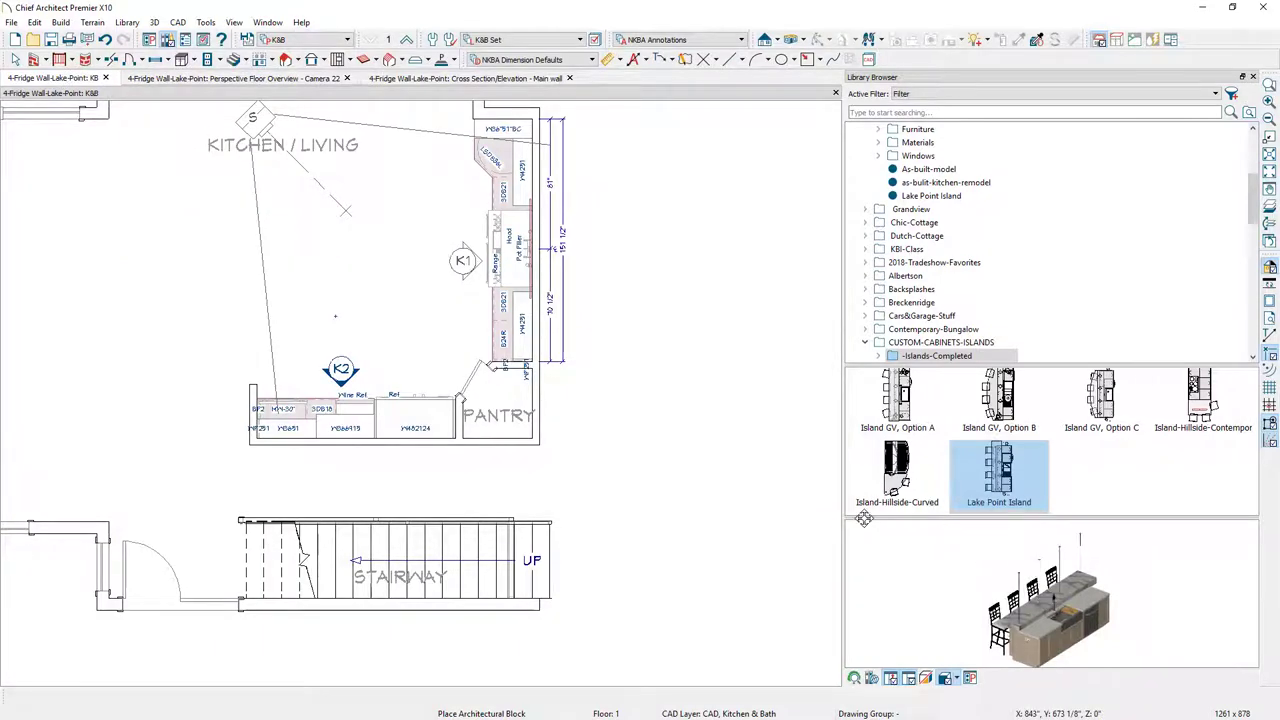
middle_drag(393, 311, 517, 487)
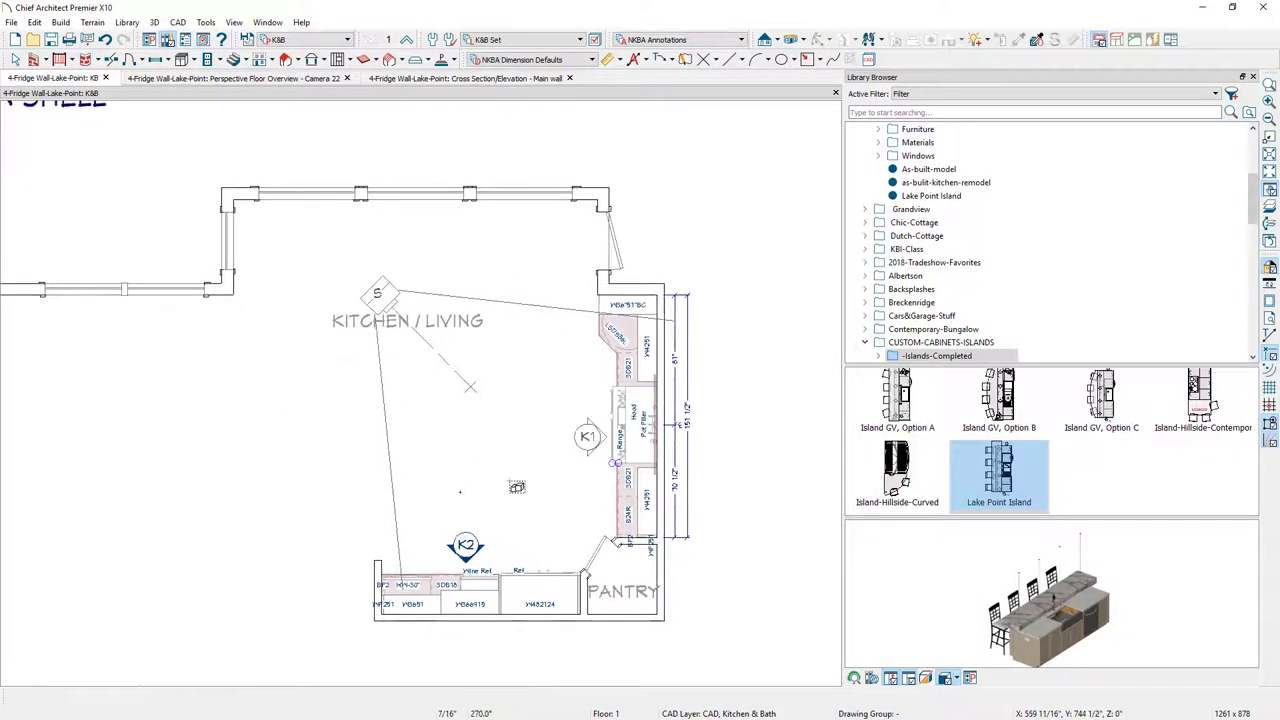
click(476, 398)
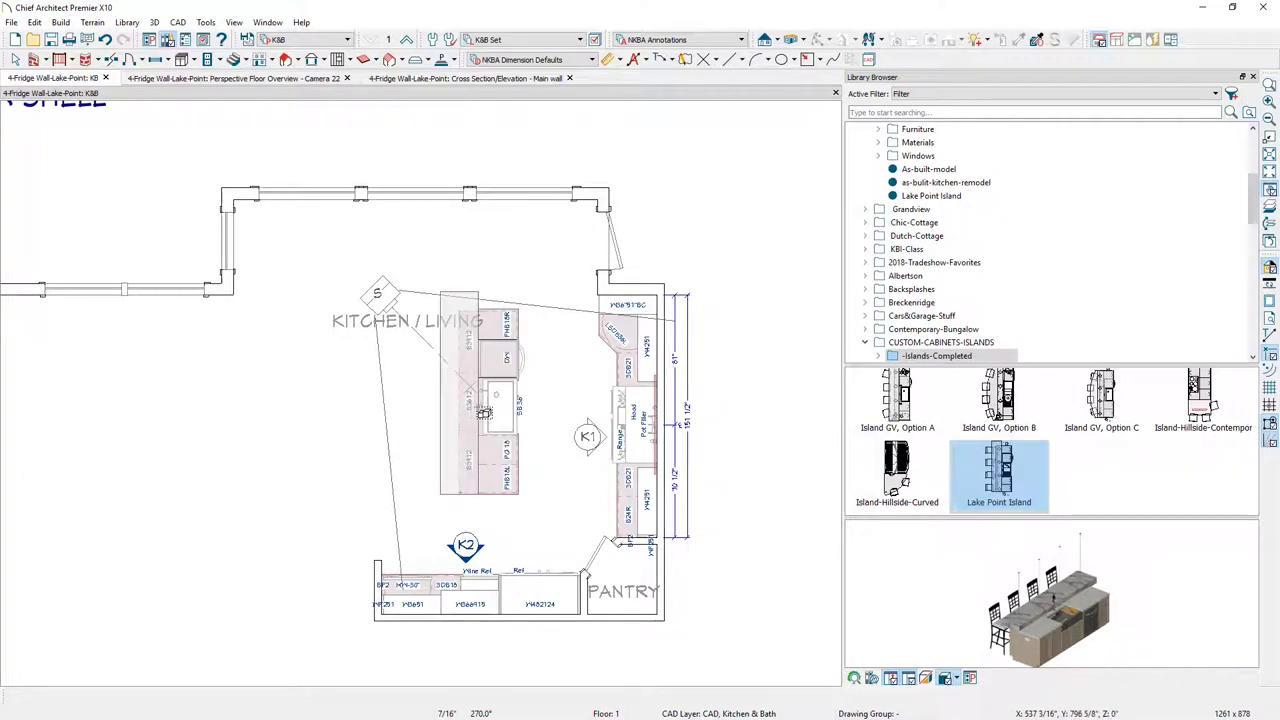
click(484, 412)
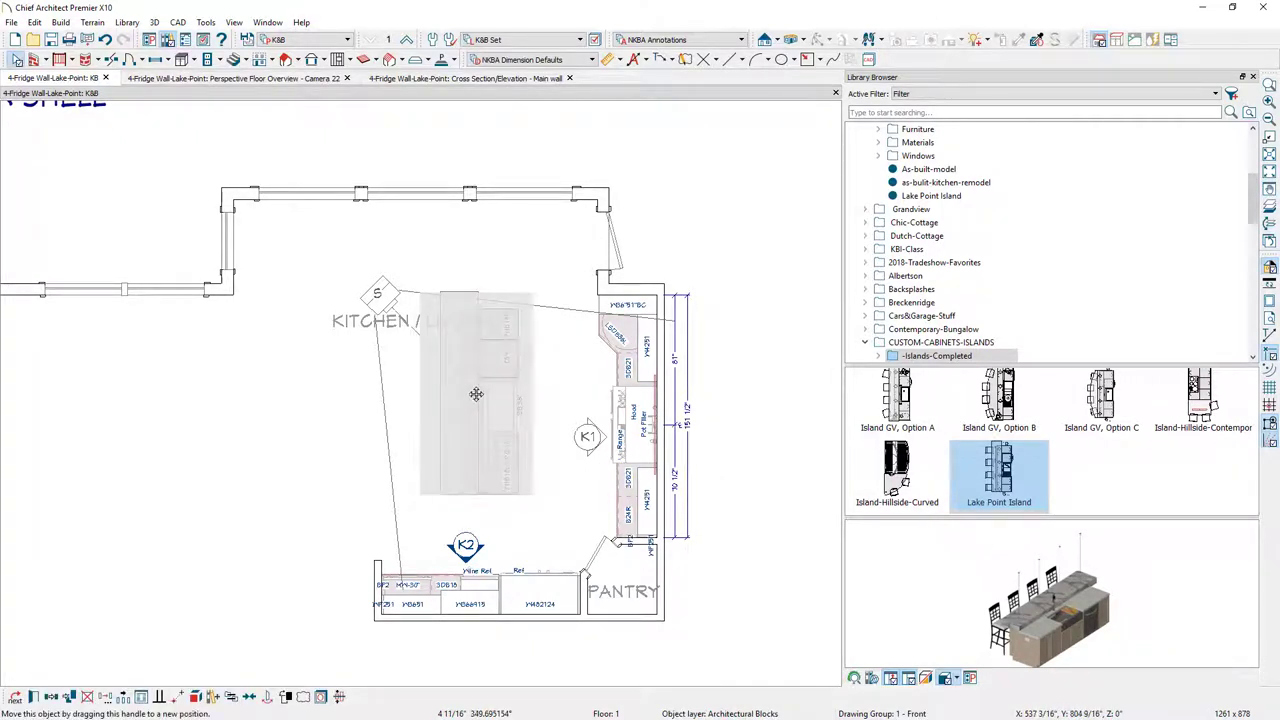
scroll(472, 440, up, 3)
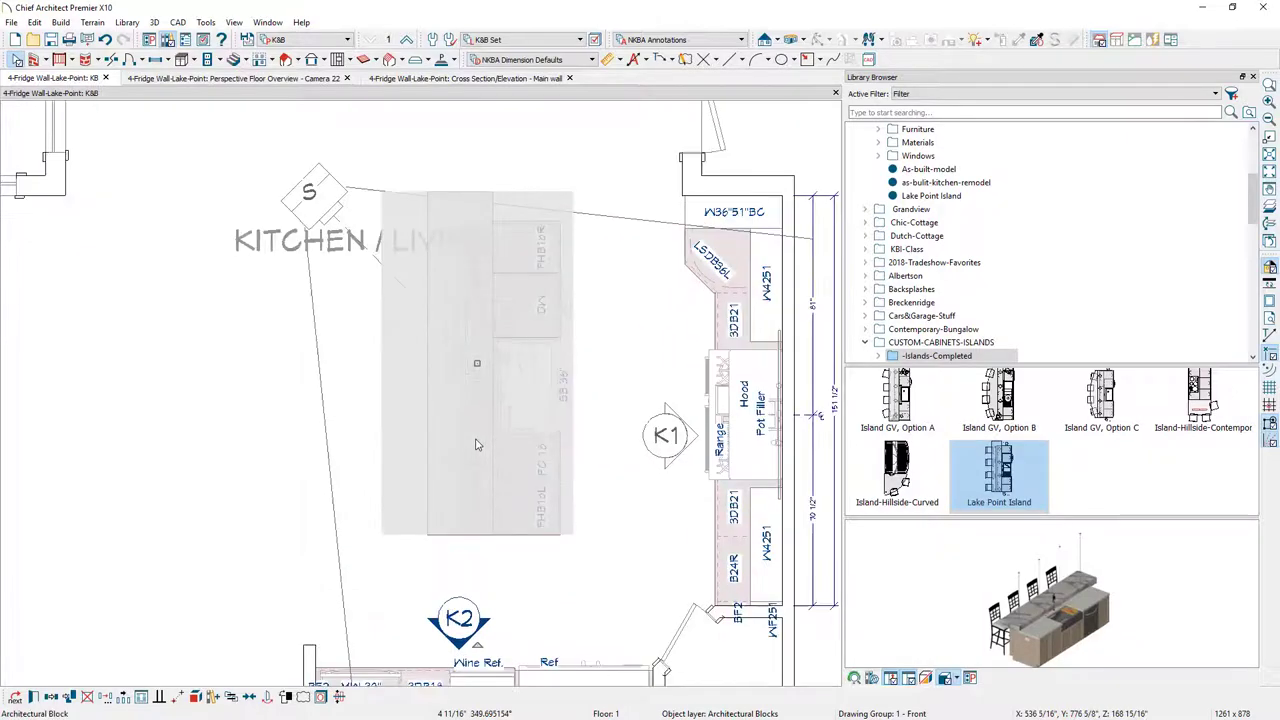
drag(478, 352, 471, 350)
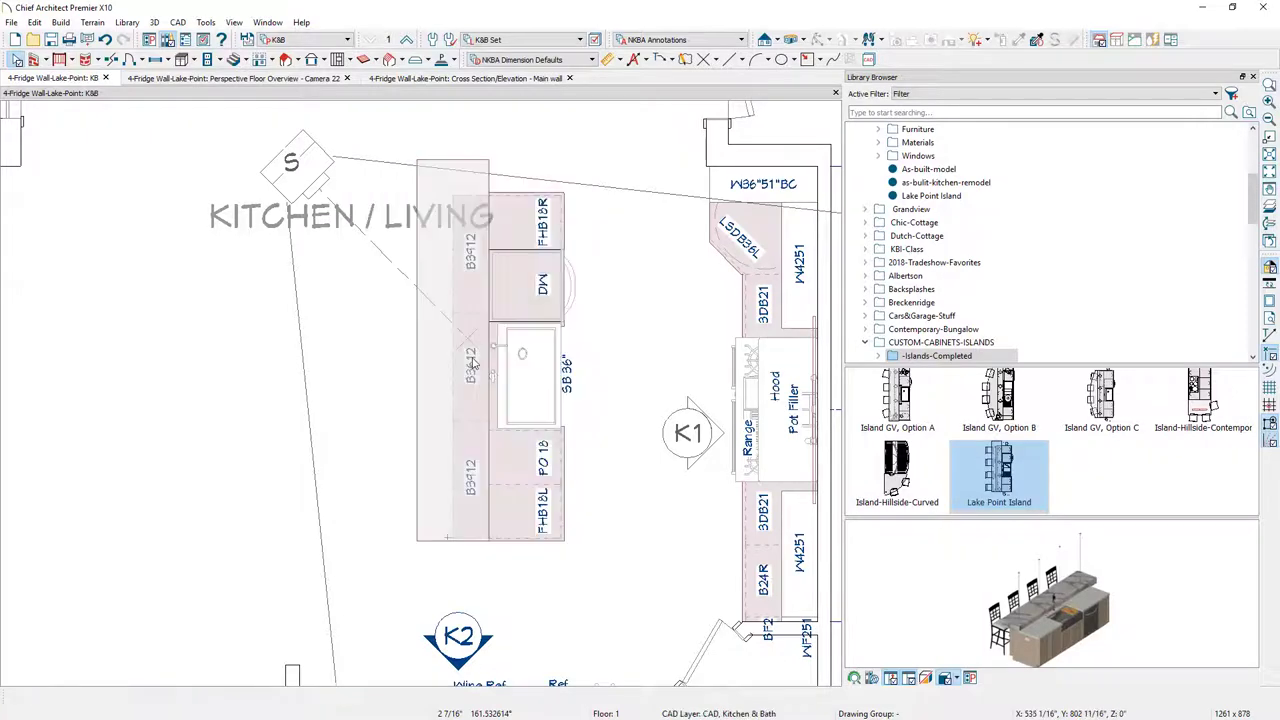
View the island in the perspective floor overview and explode its architectural block into separate objects.
click(310, 80)
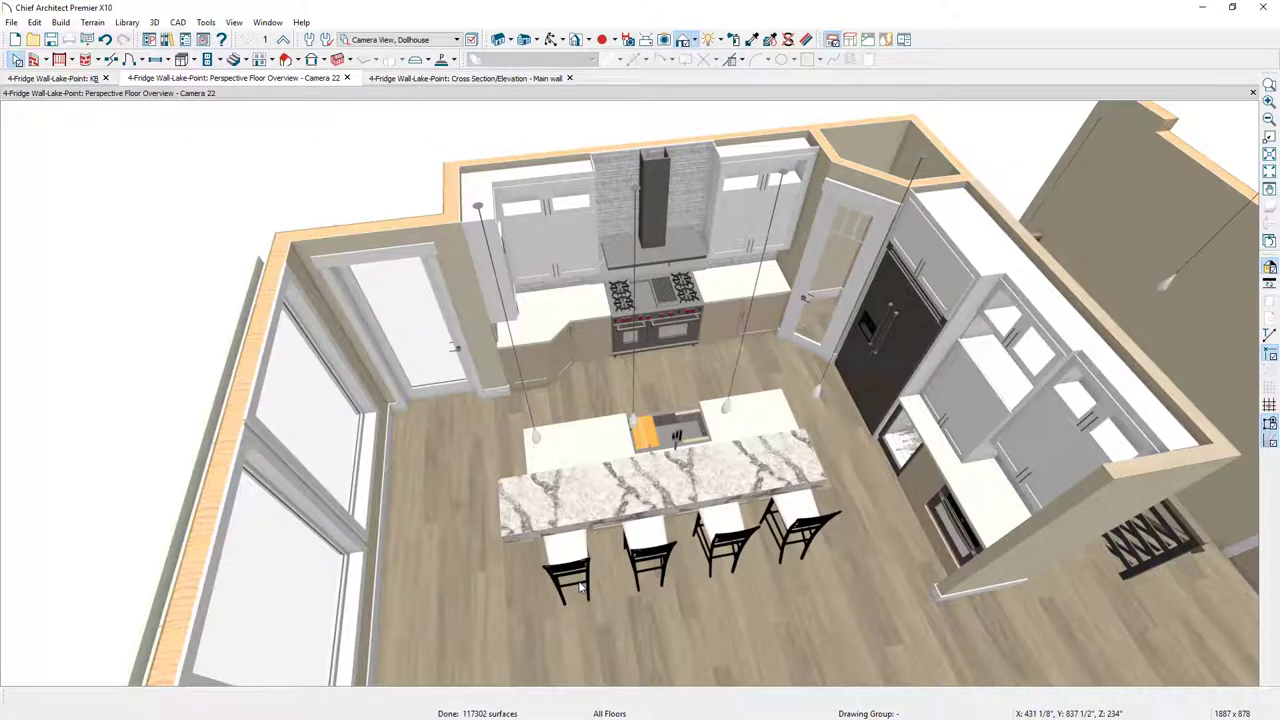
middle_drag(577, 587, 523, 566)
scroll(523, 566, up, 6)
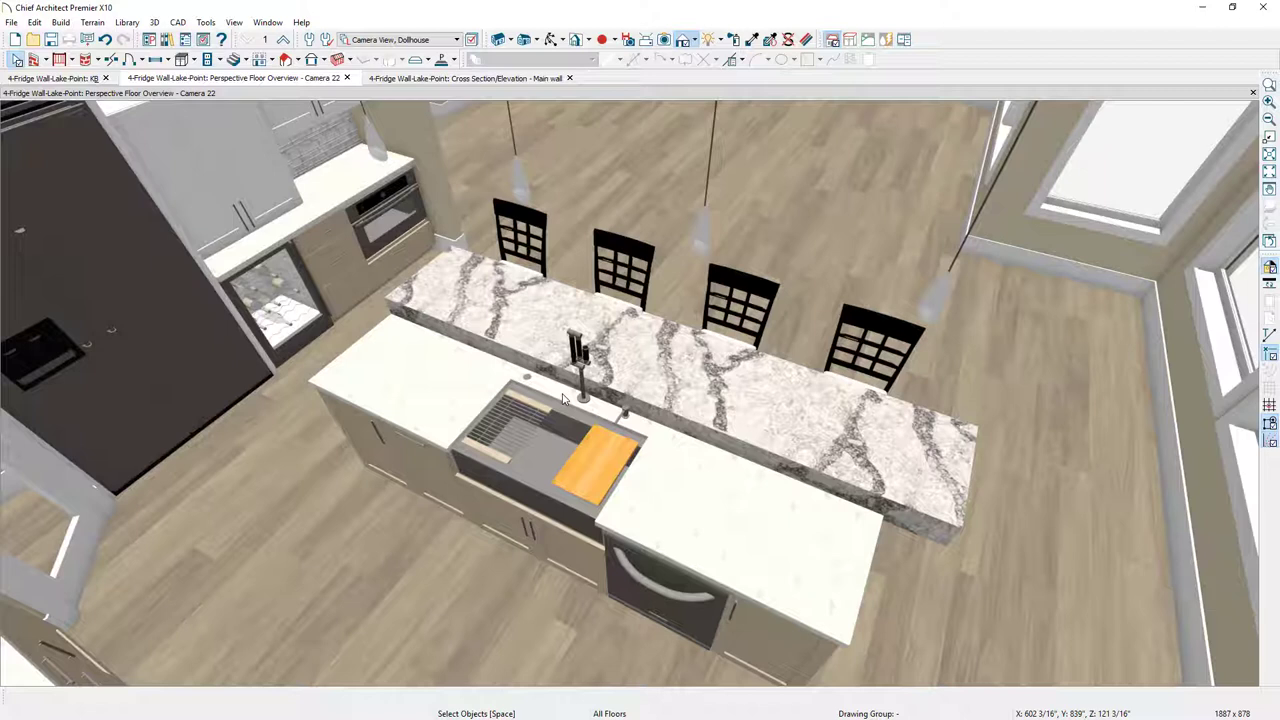
click(647, 458)
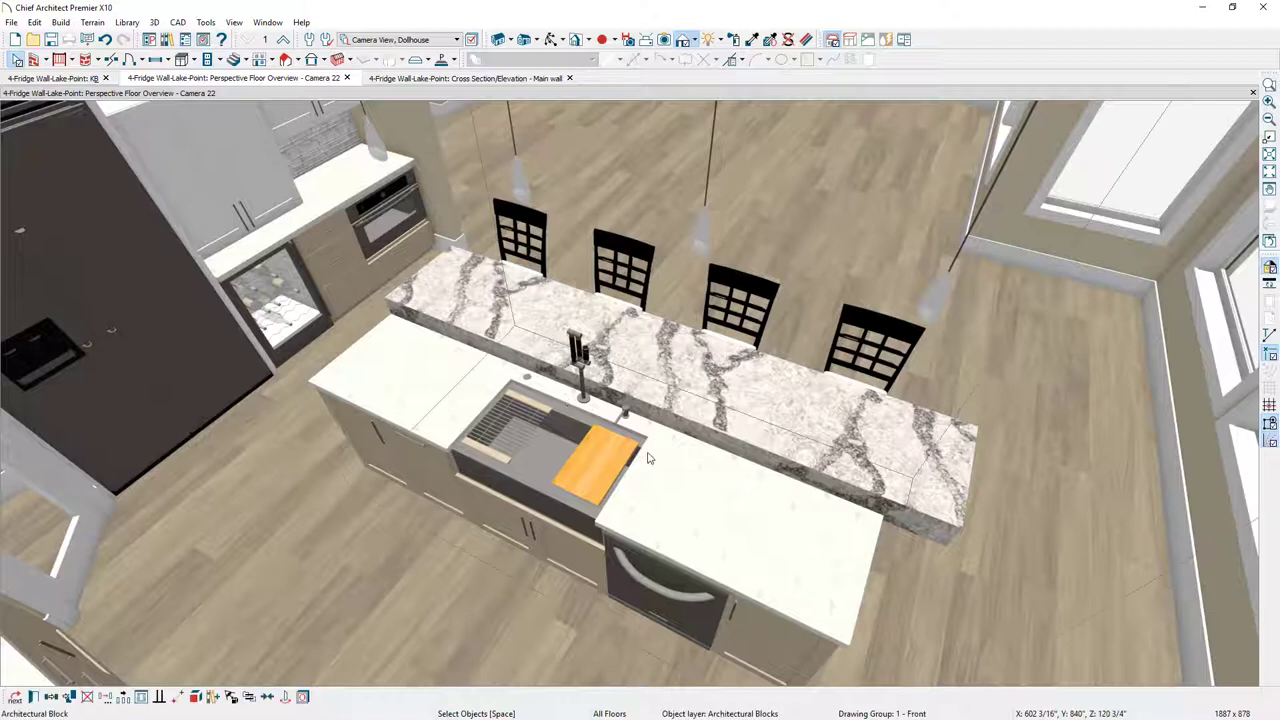
click(199, 698)
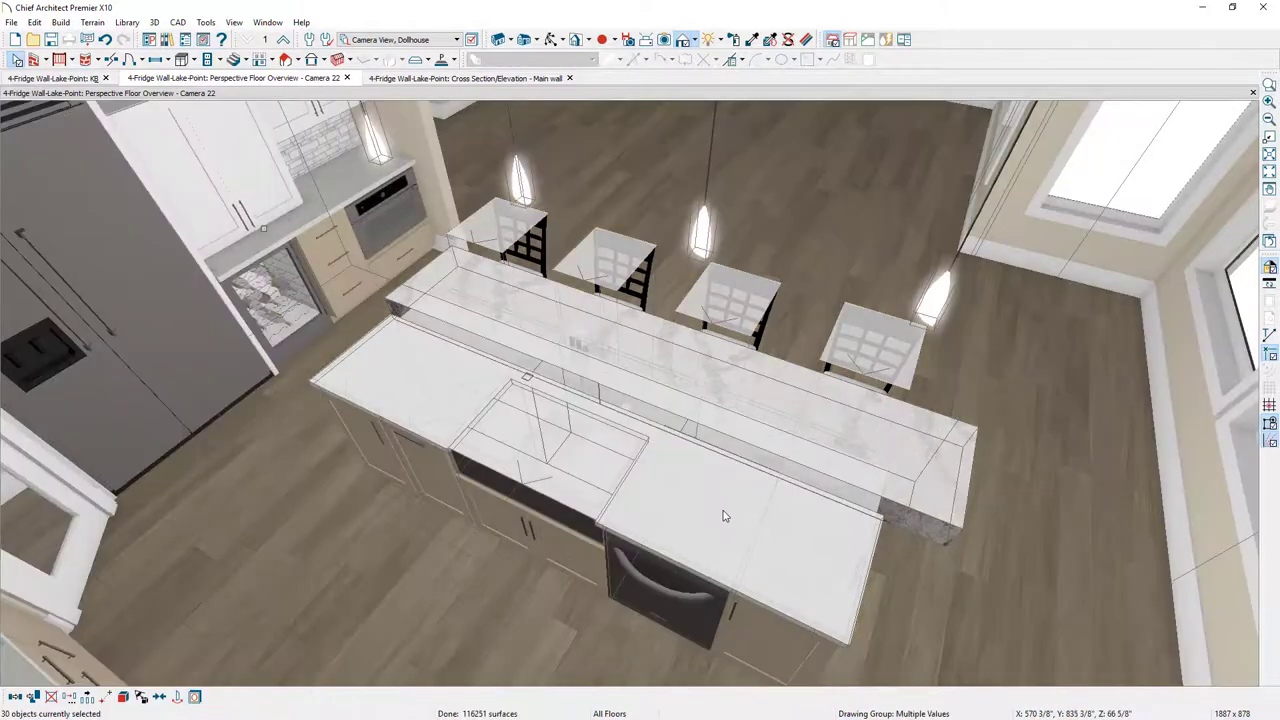
key(Escape)
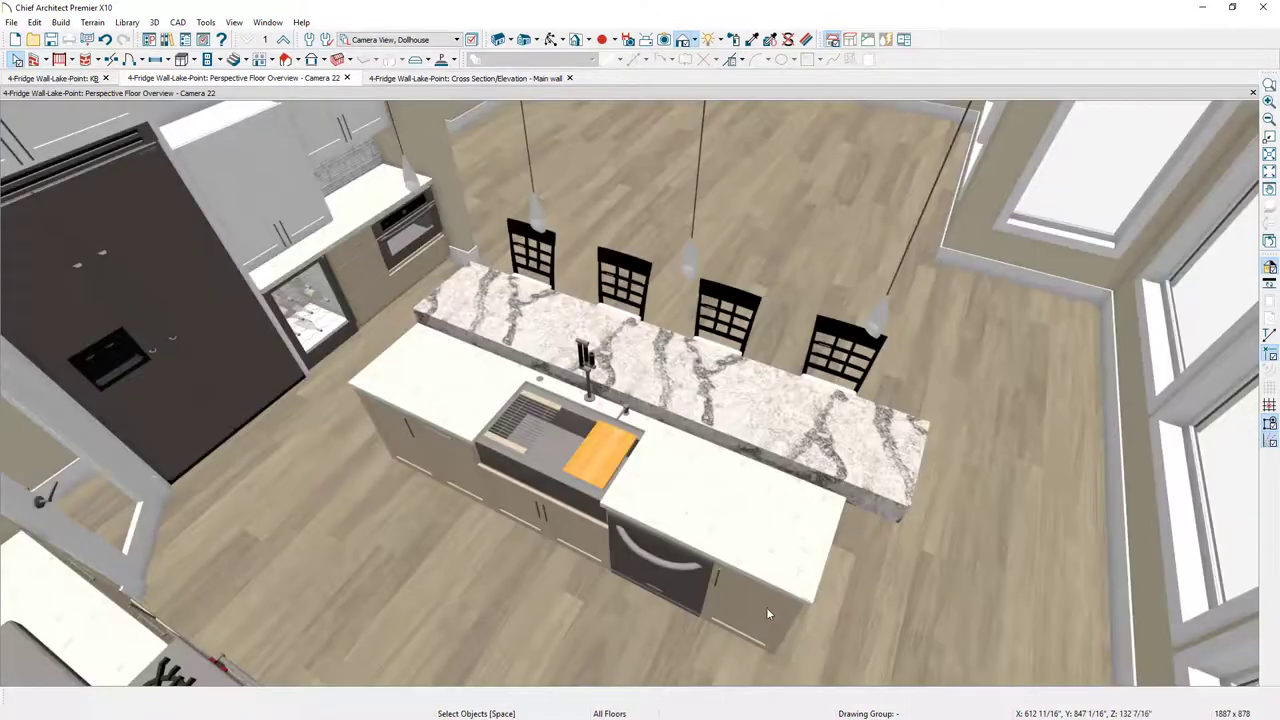
Widen the island's end base cabinet beside the dishwasher outward, and check the kitchen from the seating side.
click(768, 612)
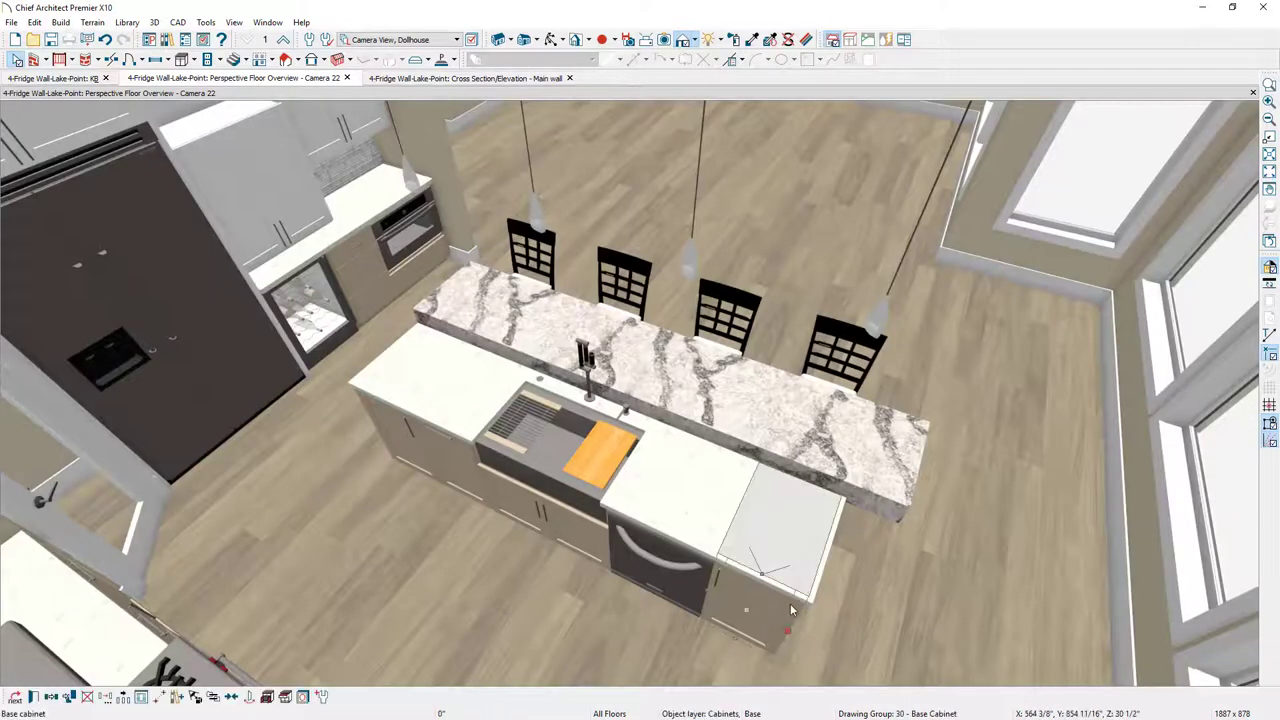
drag(790, 640, 816, 646)
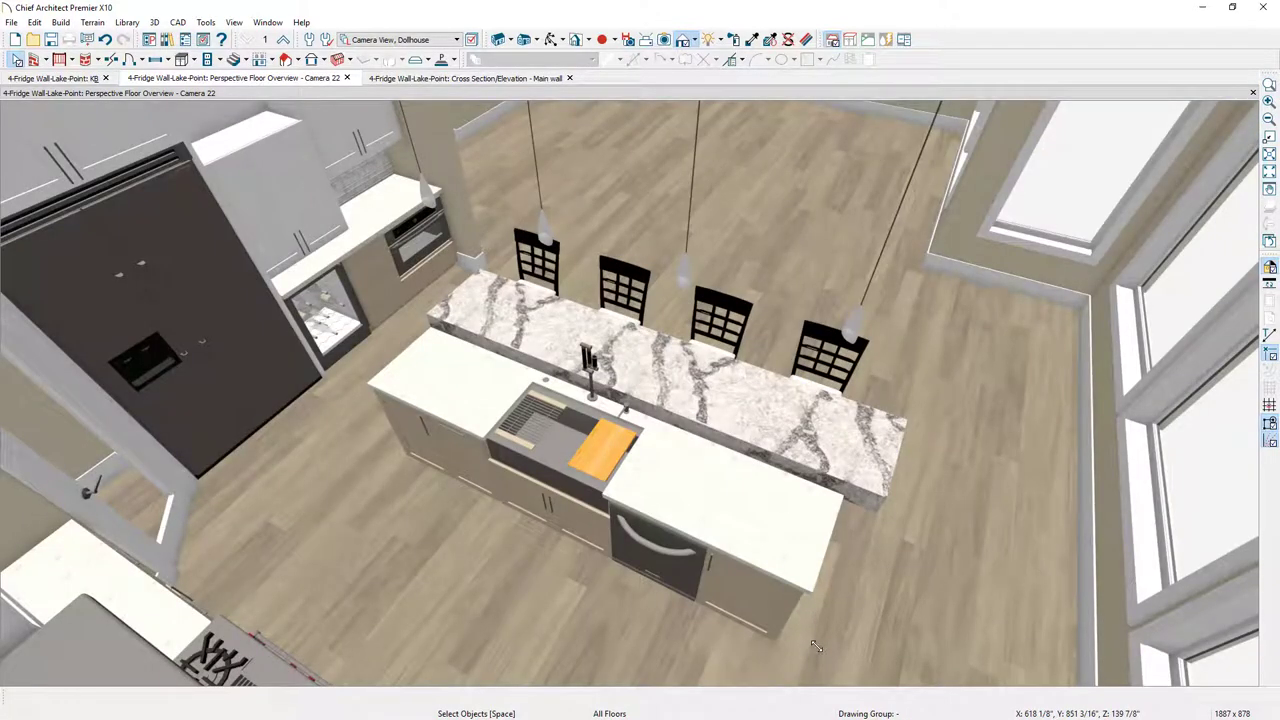
middle_drag(816, 646, 540, 520)
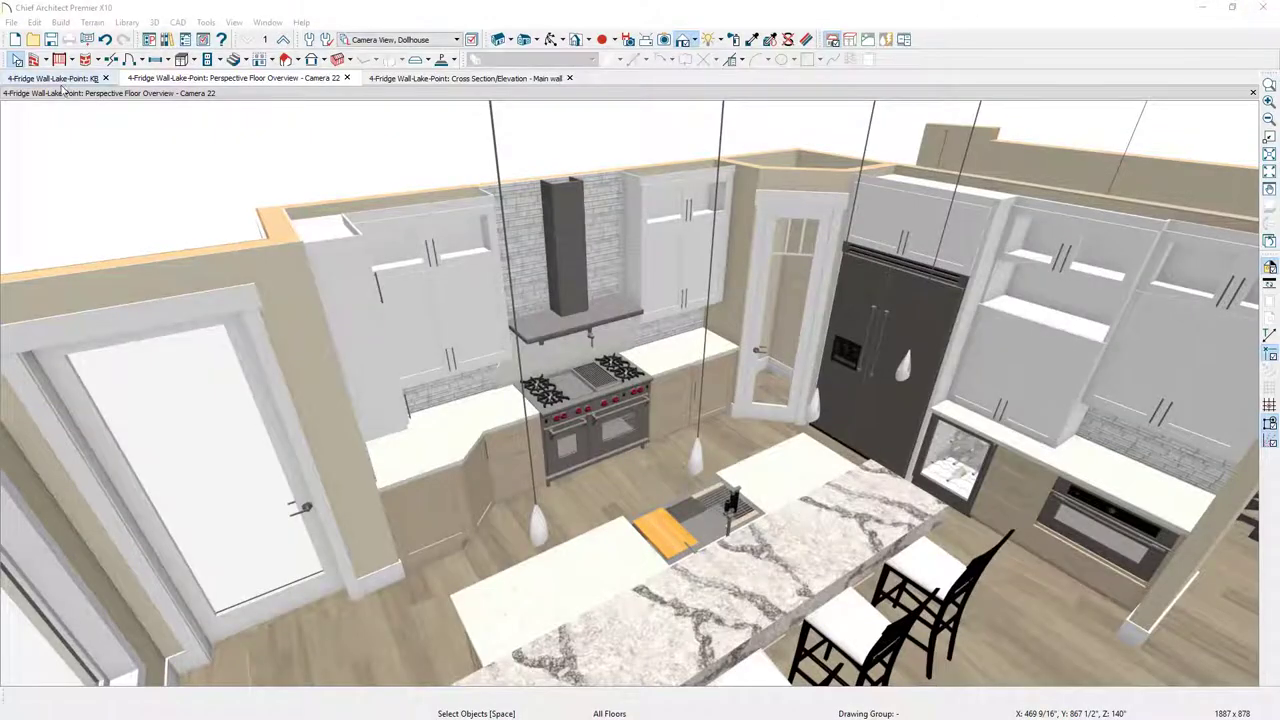
Return to the kitchen floor plan and choose the Kitchen Accessories block from the library's LakePoint Accessories folder.
click(62, 80)
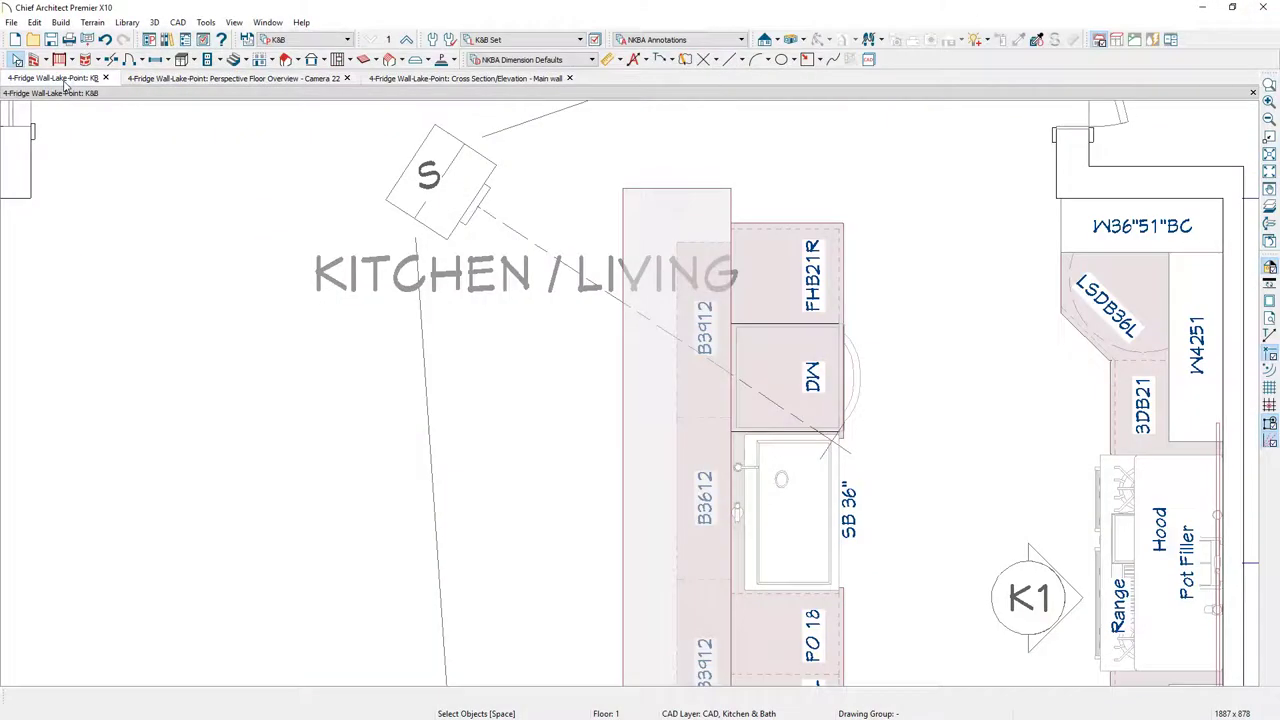
click(168, 42)
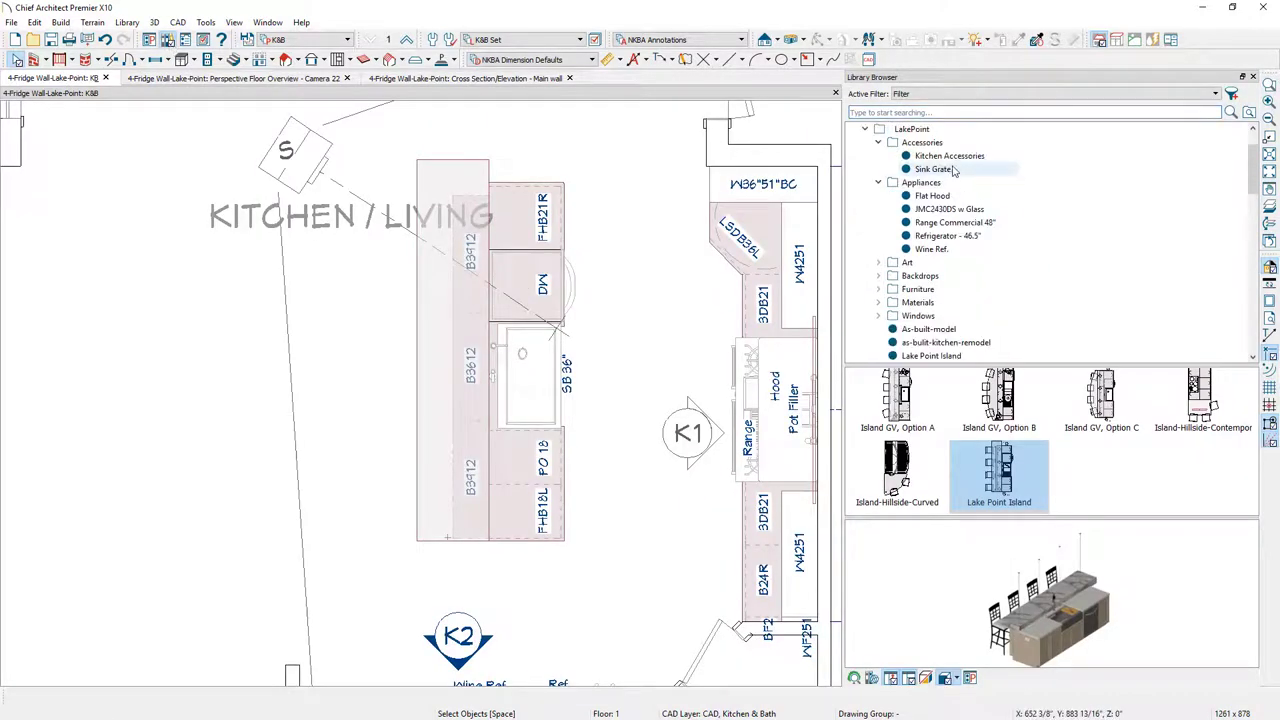
click(925, 143)
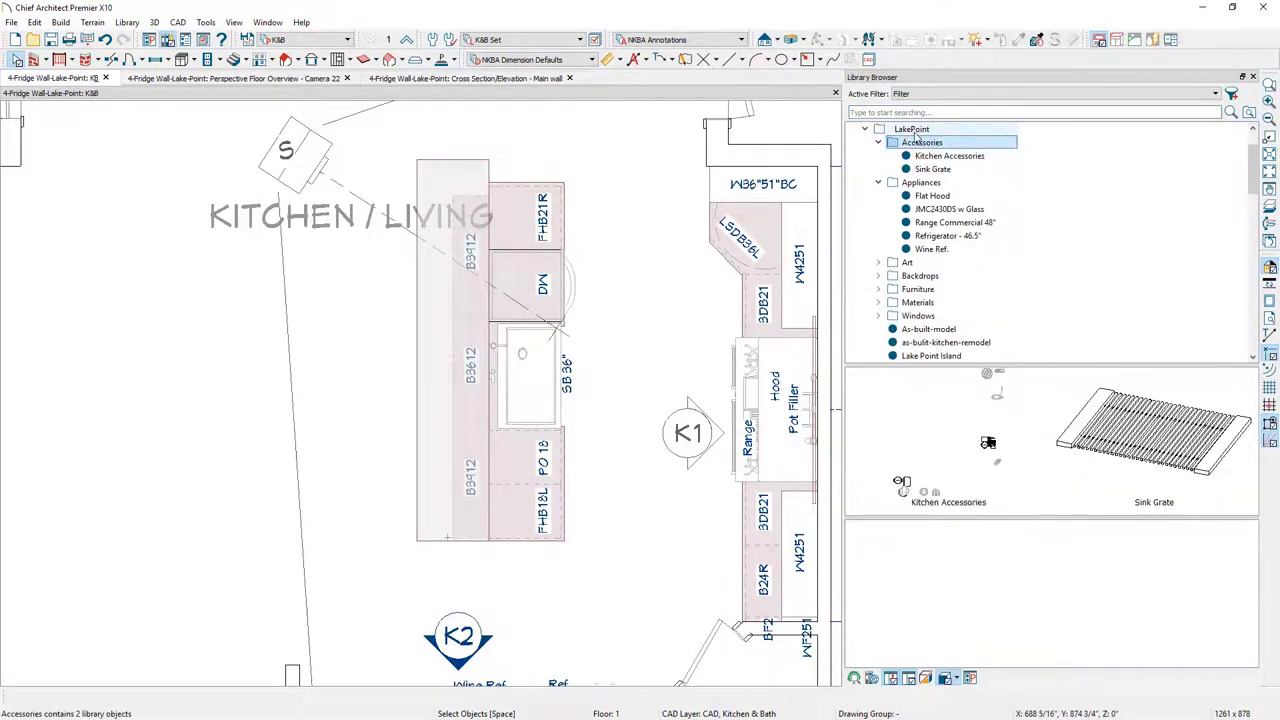
click(928, 160)
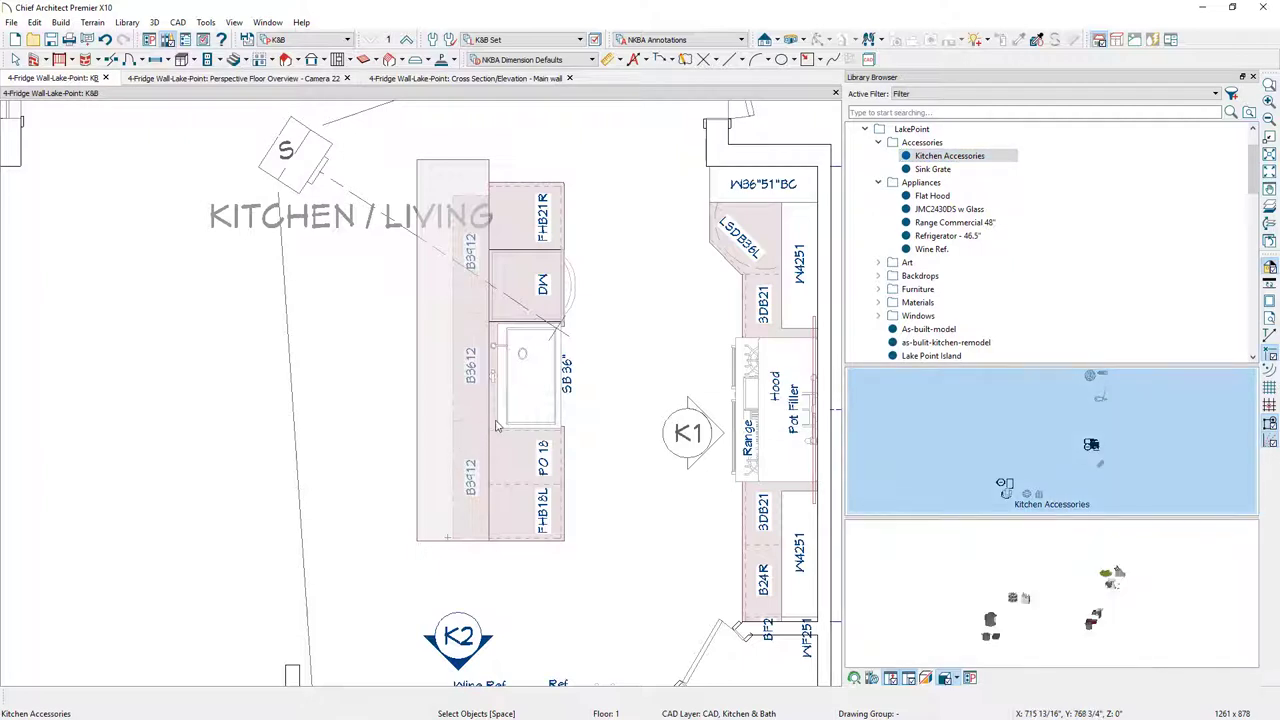
Switch to the Interior Accessories plan view and place the Kitchen Accessories block, rotated 180° and positioned over the kitchen.
scroll(495, 427, down, 2)
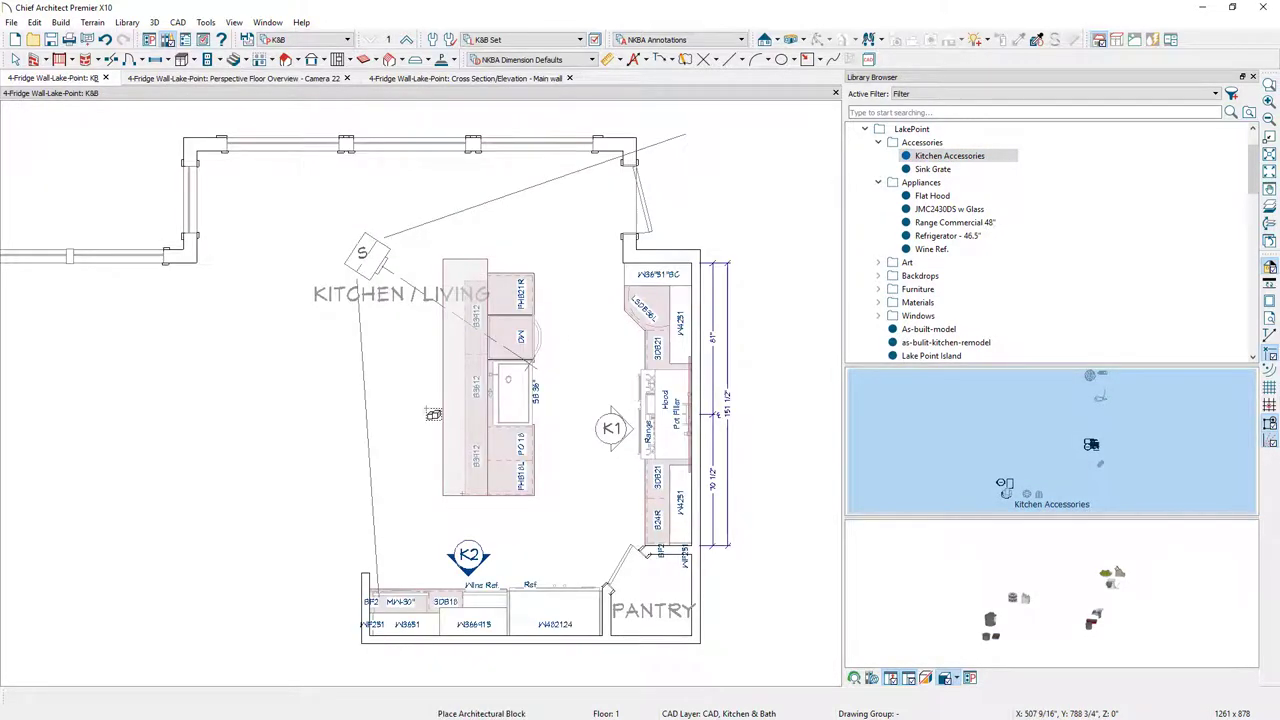
click(328, 41)
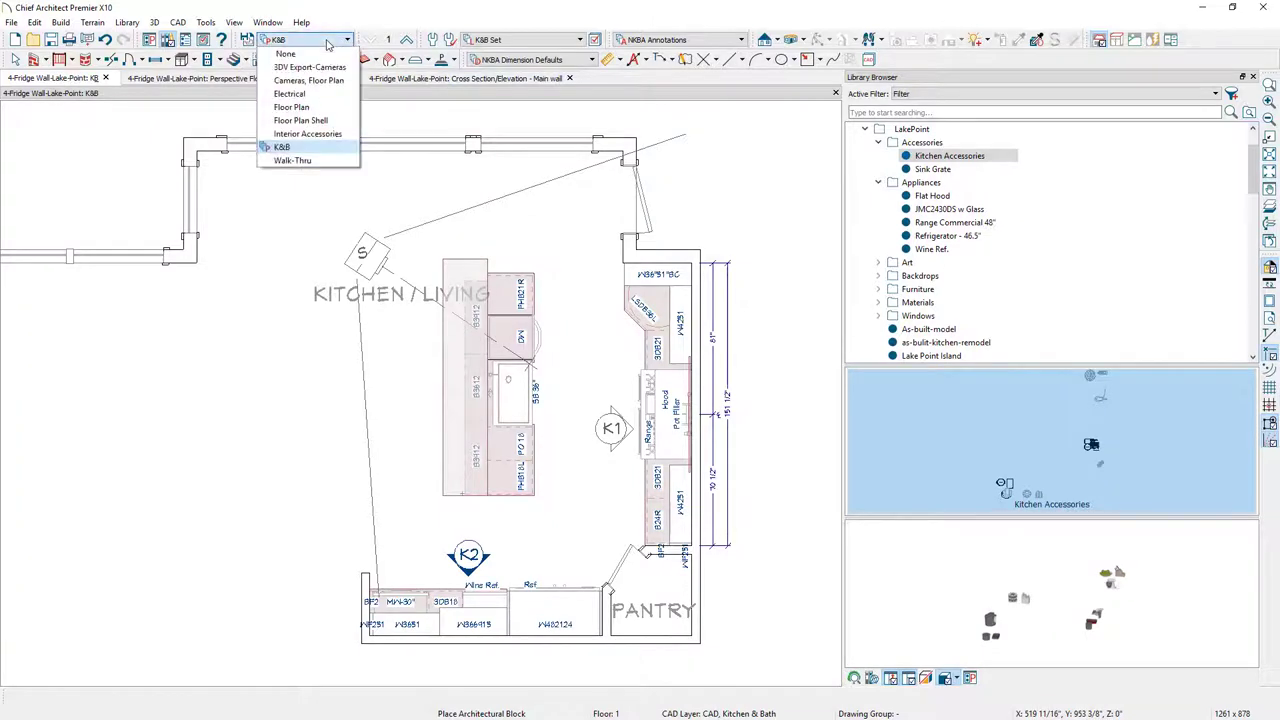
click(310, 133)
click(359, 345)
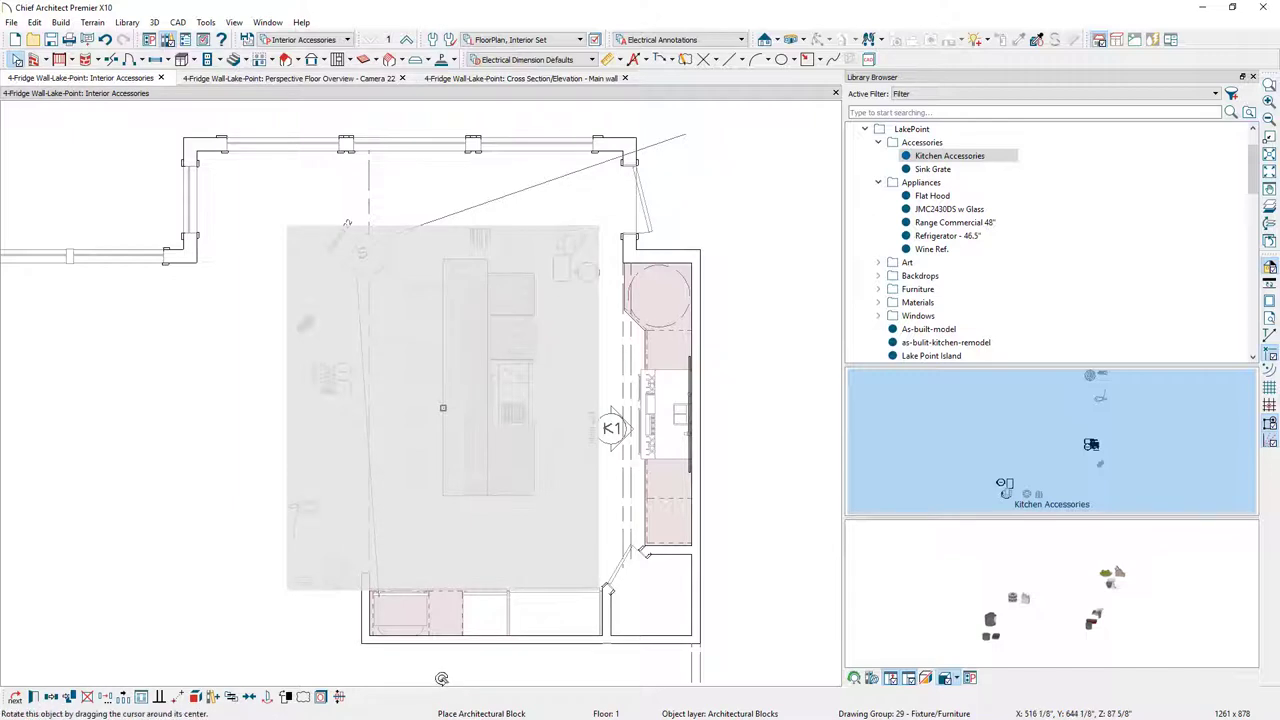
drag(347, 223, 460, 356)
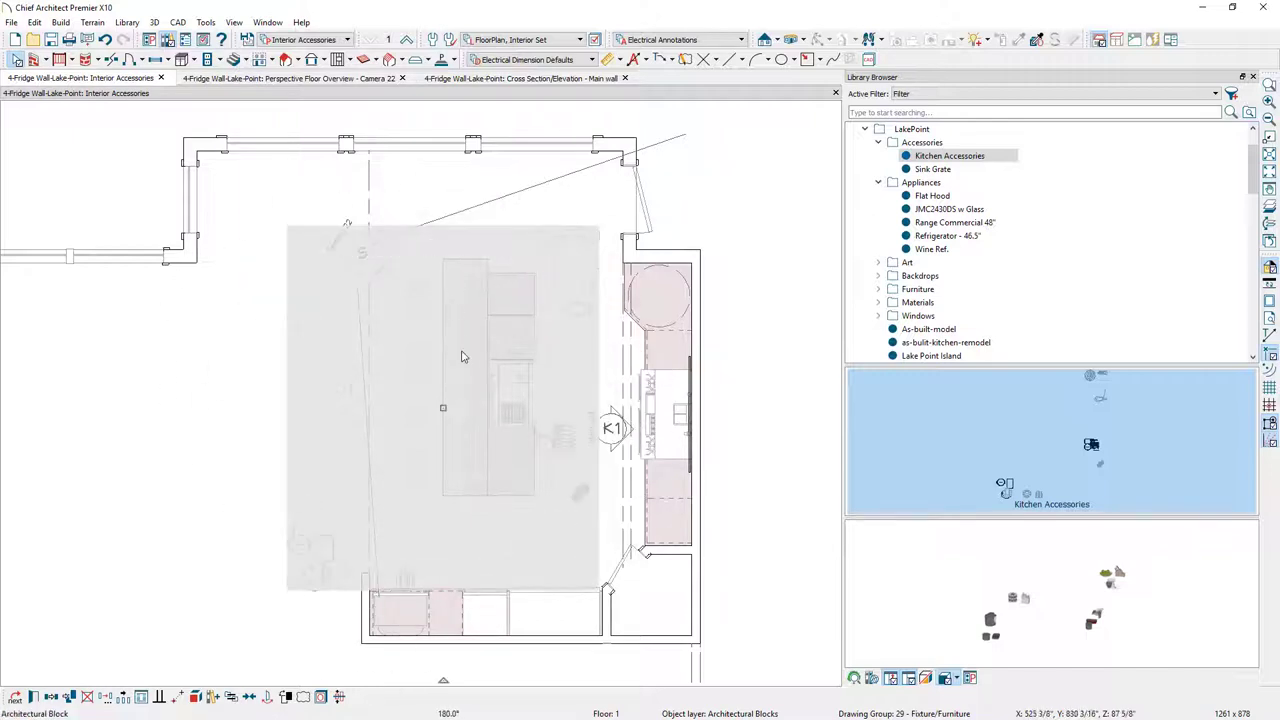
drag(441, 407, 533, 446)
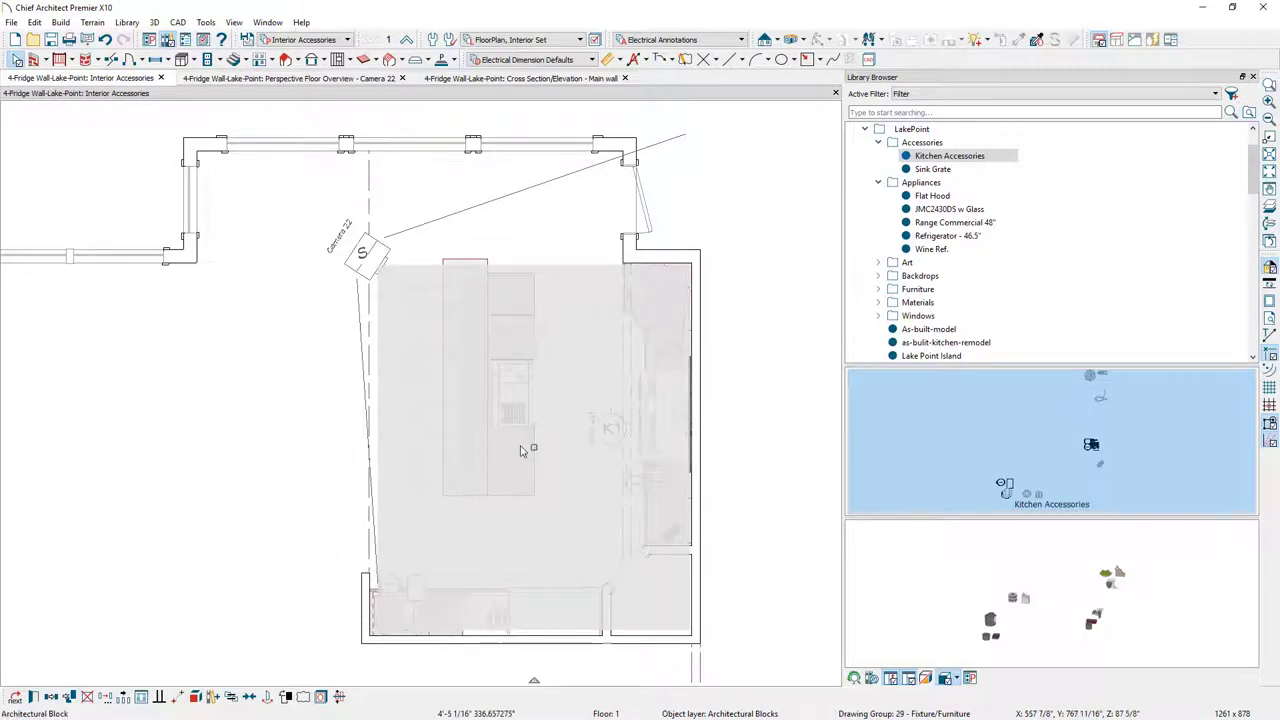
Check the placed kitchen accessories on the counters and shelves in the perspective floor overview.
click(368, 85)
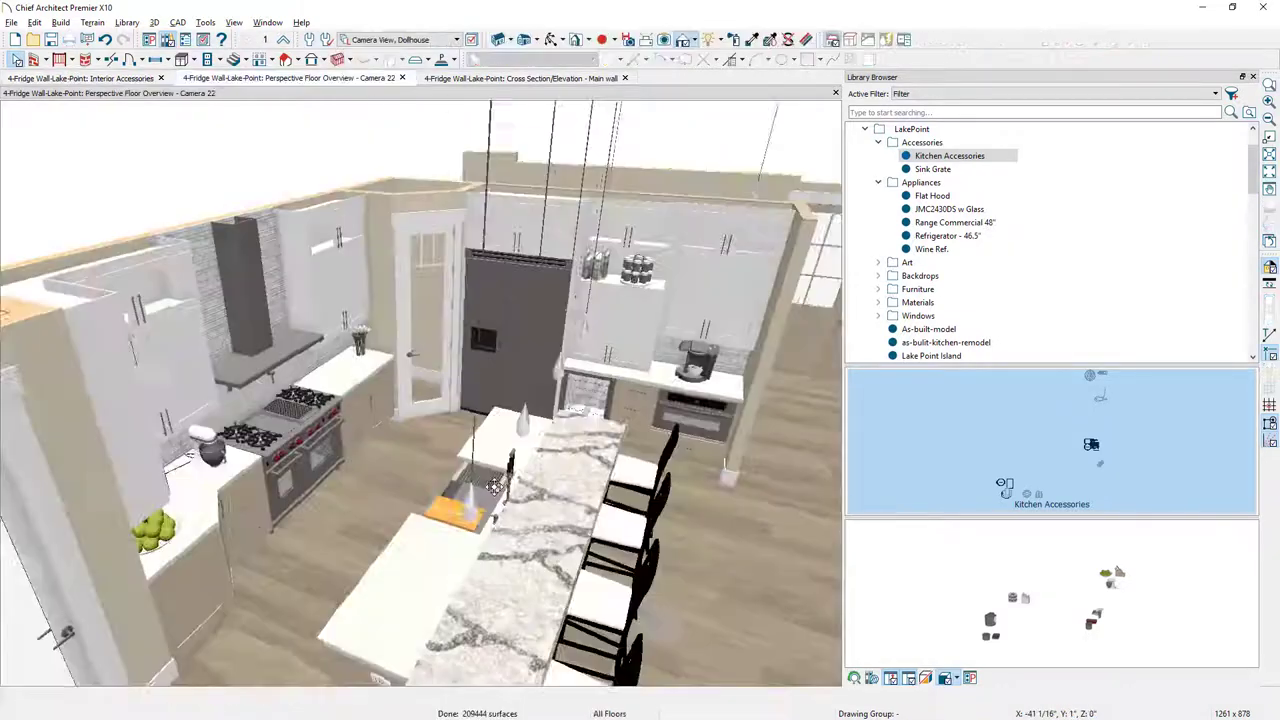
drag(440, 460, 452, 477)
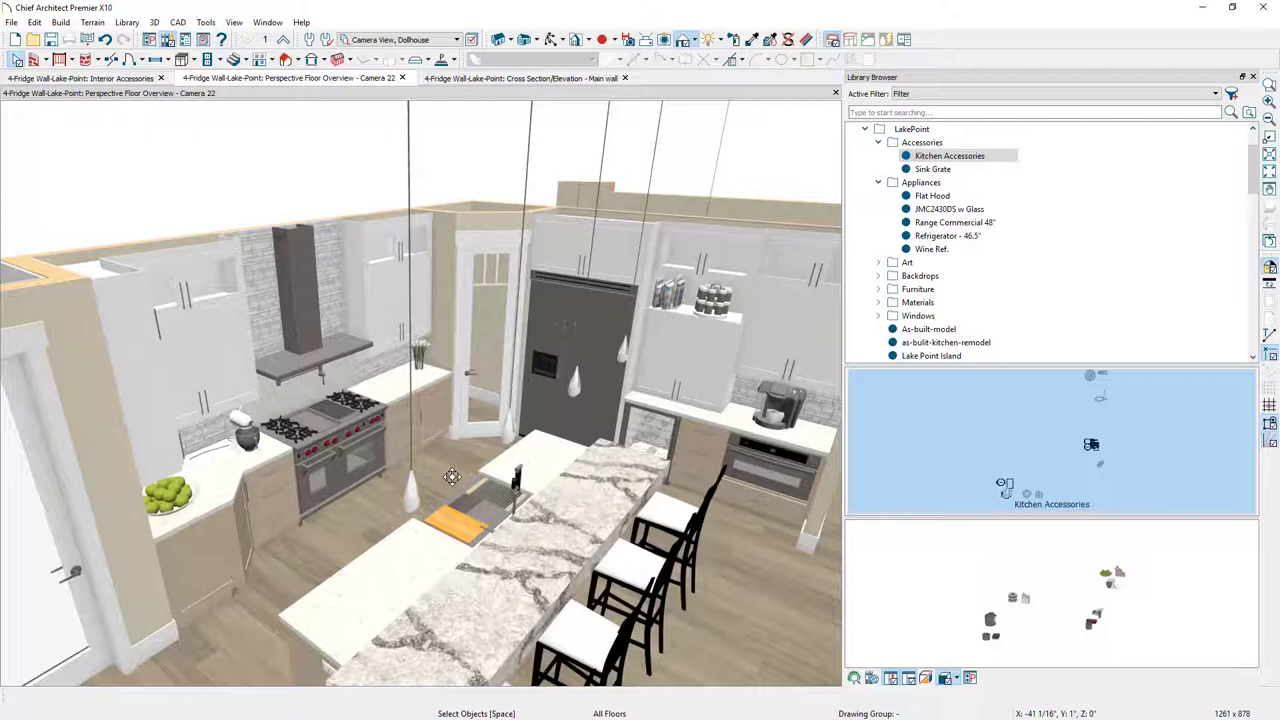
click(11, 22)
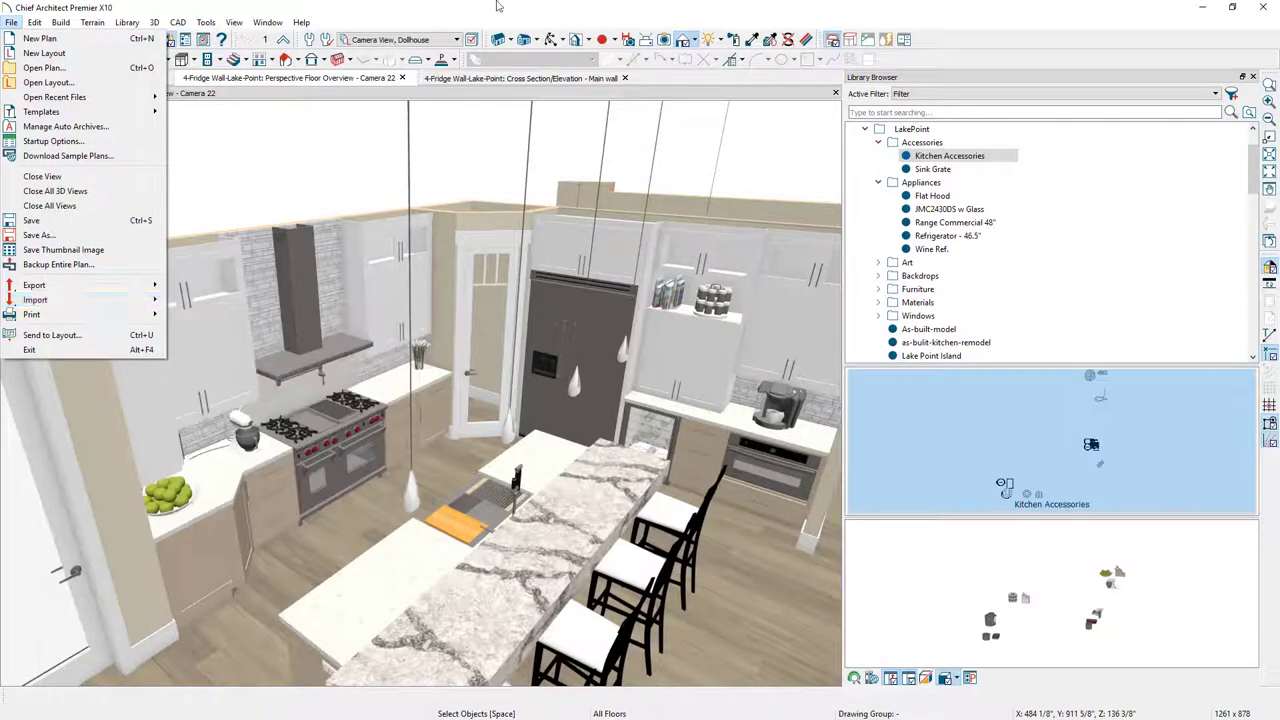
click(121, 153)
Return to the Interior Accessories plan and choose the LP-LivingFurniture block from the LakePoint Furniture folder.
click(118, 80)
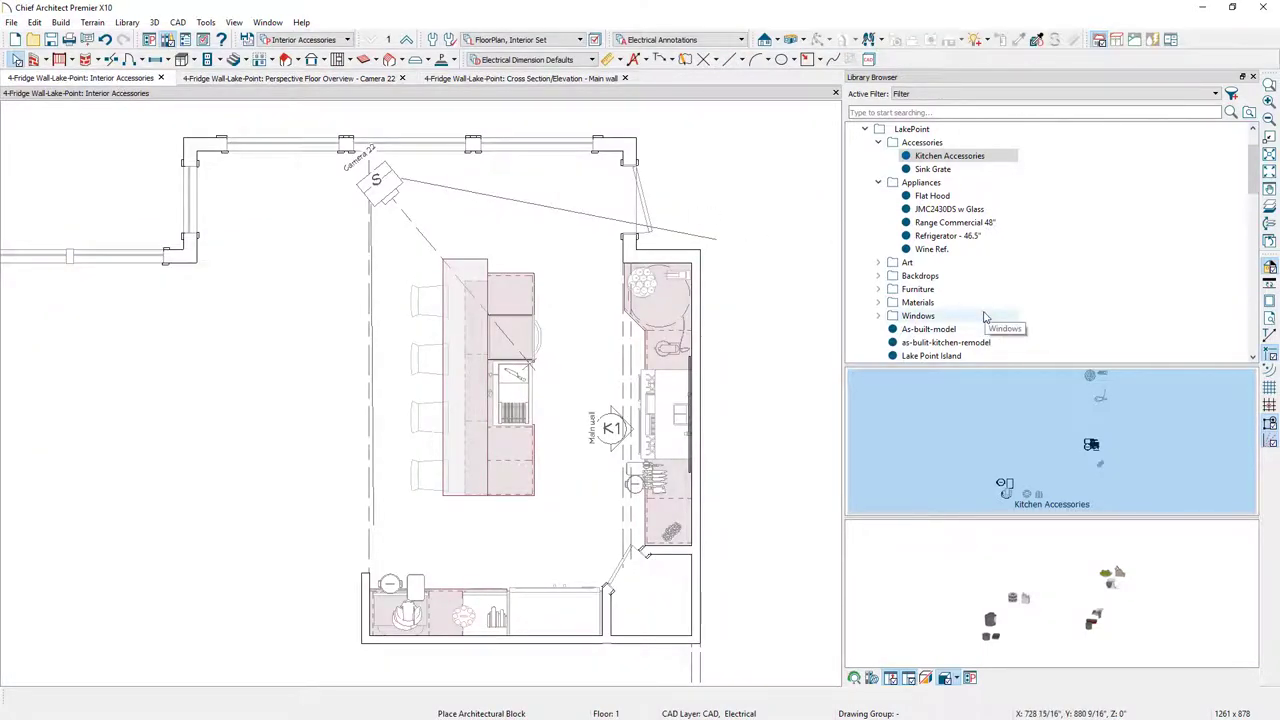
click(879, 290)
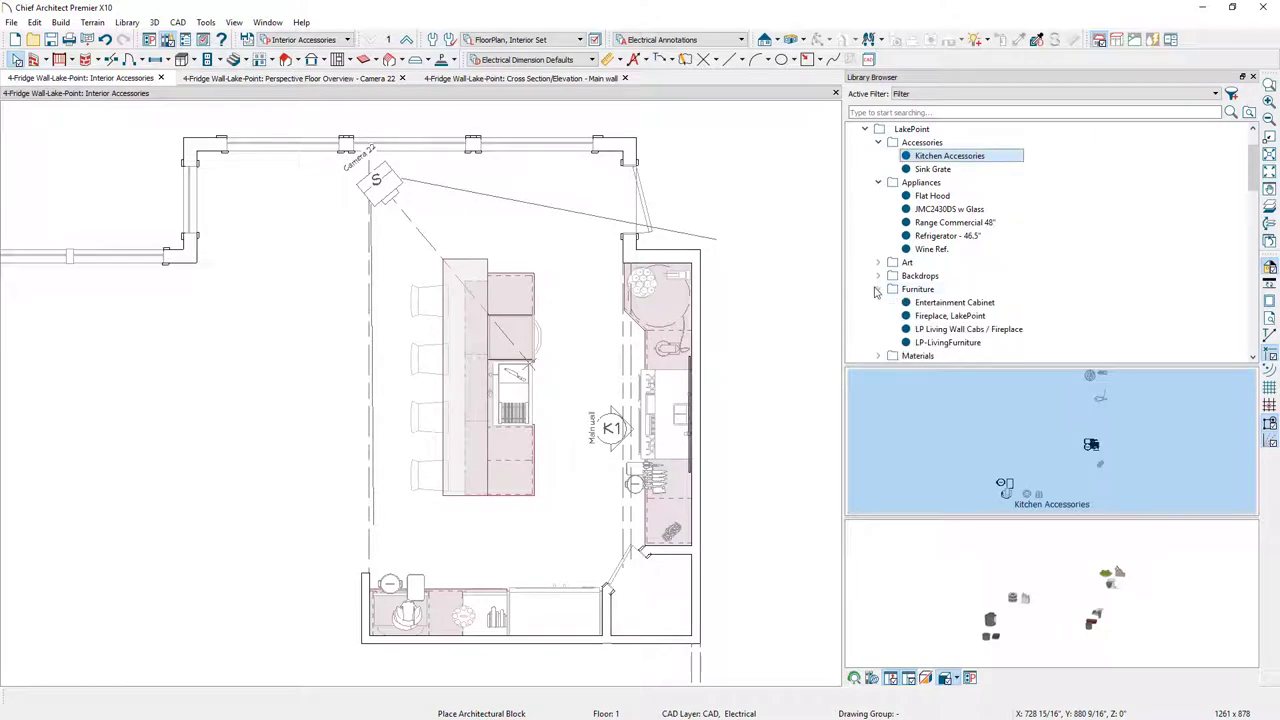
click(963, 346)
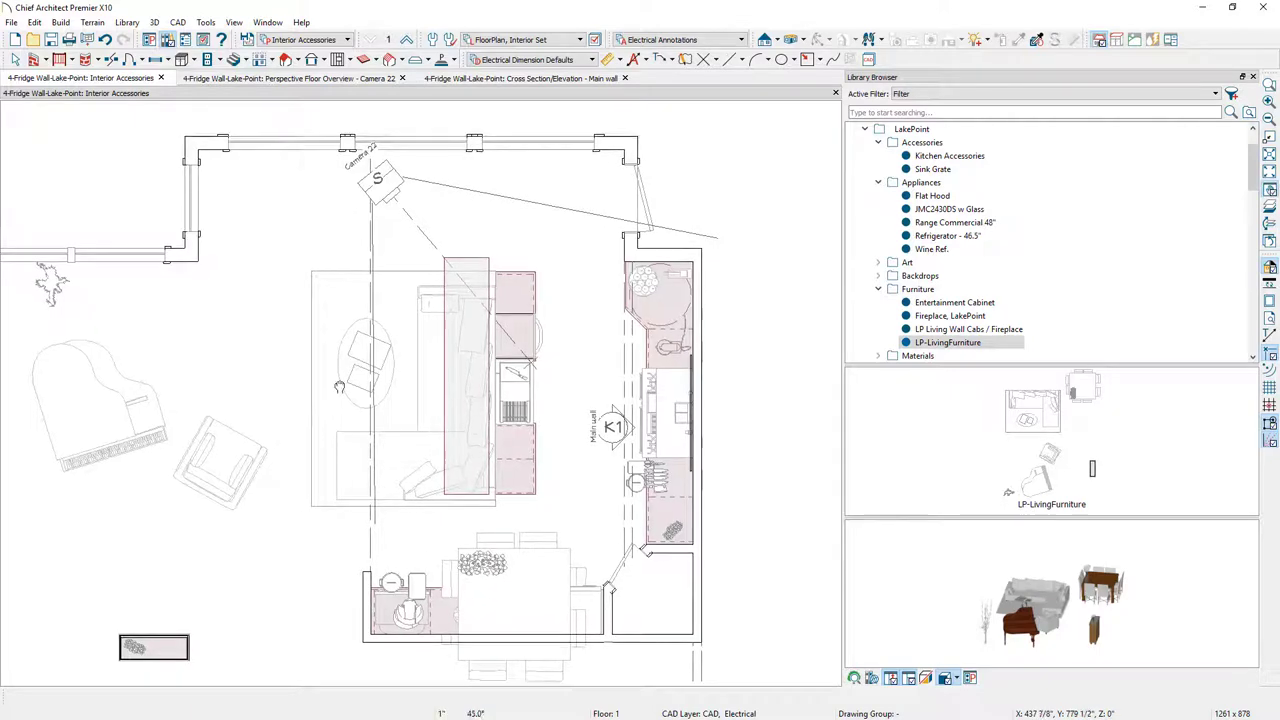
Place the living furniture block in the plan, rotate it 90° and move it to fit the living and dining area.
scroll(294, 440, down, 2)
click(434, 297)
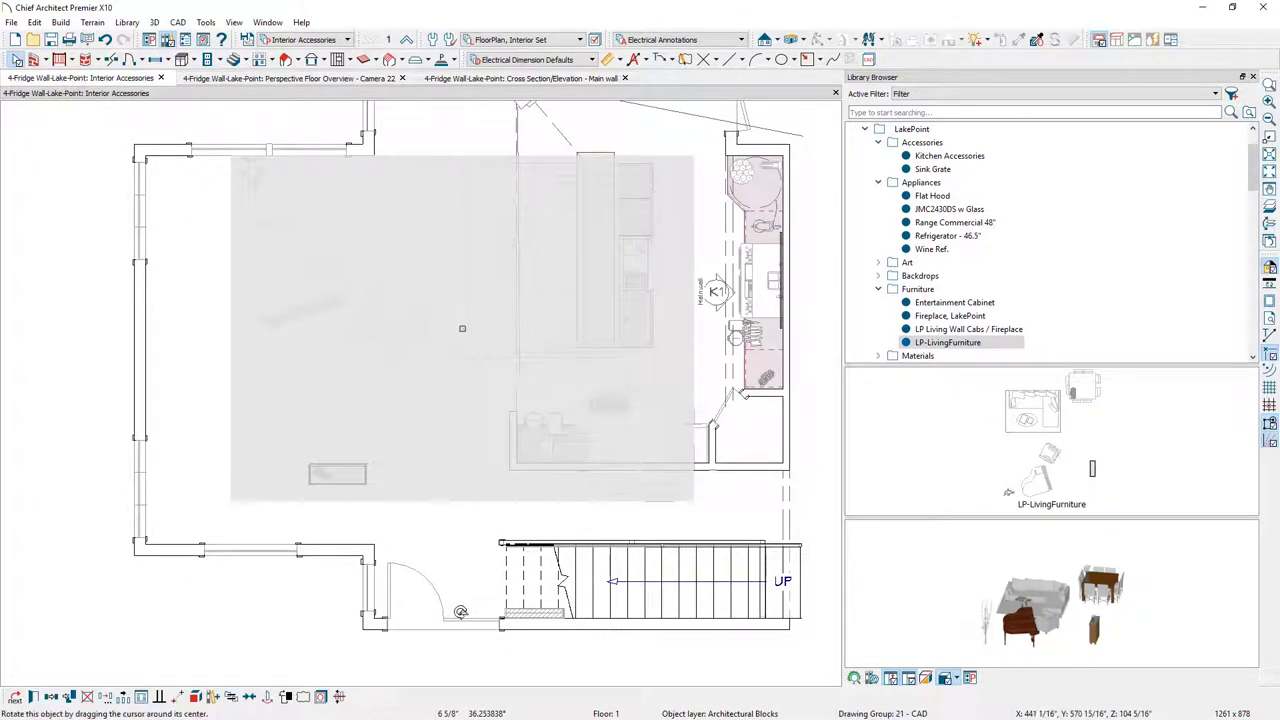
drag(470, 300, 570, 330)
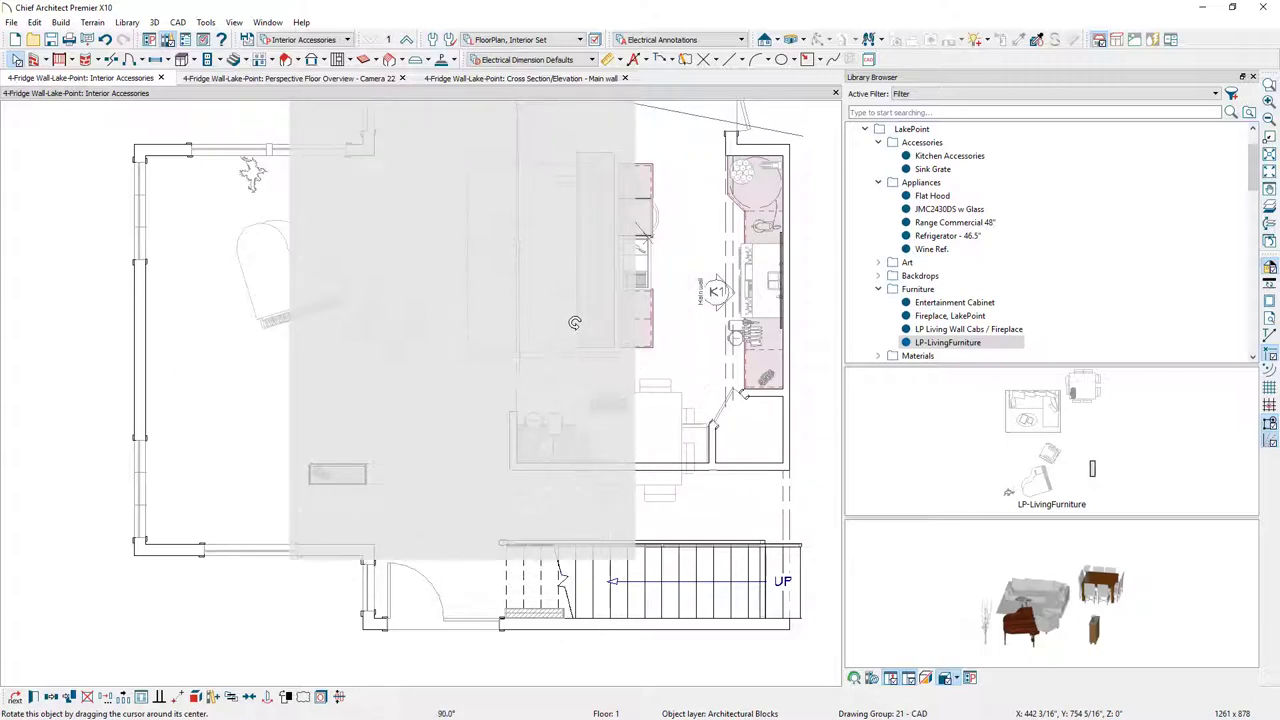
drag(442, 326, 418, 326)
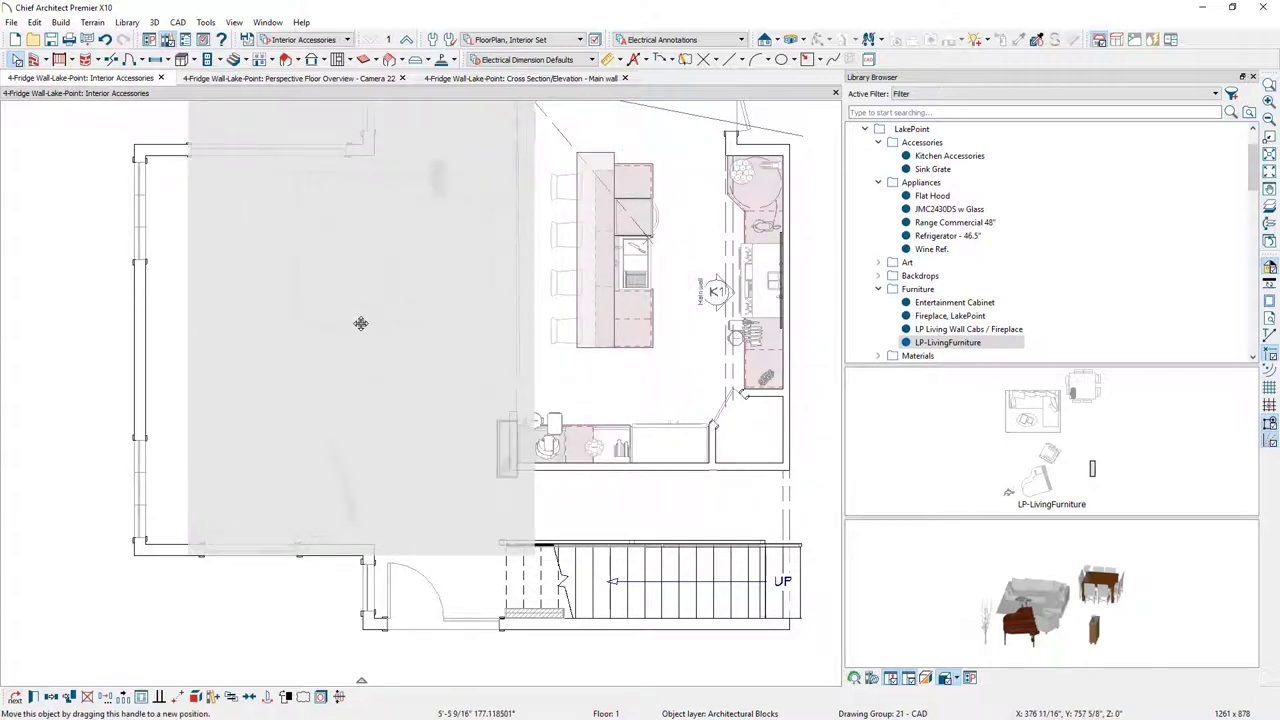
Place the LP Living Wall Cabs / Fireplace block from the library and move it against the living room wall opposite the kitchen.
click(976, 332)
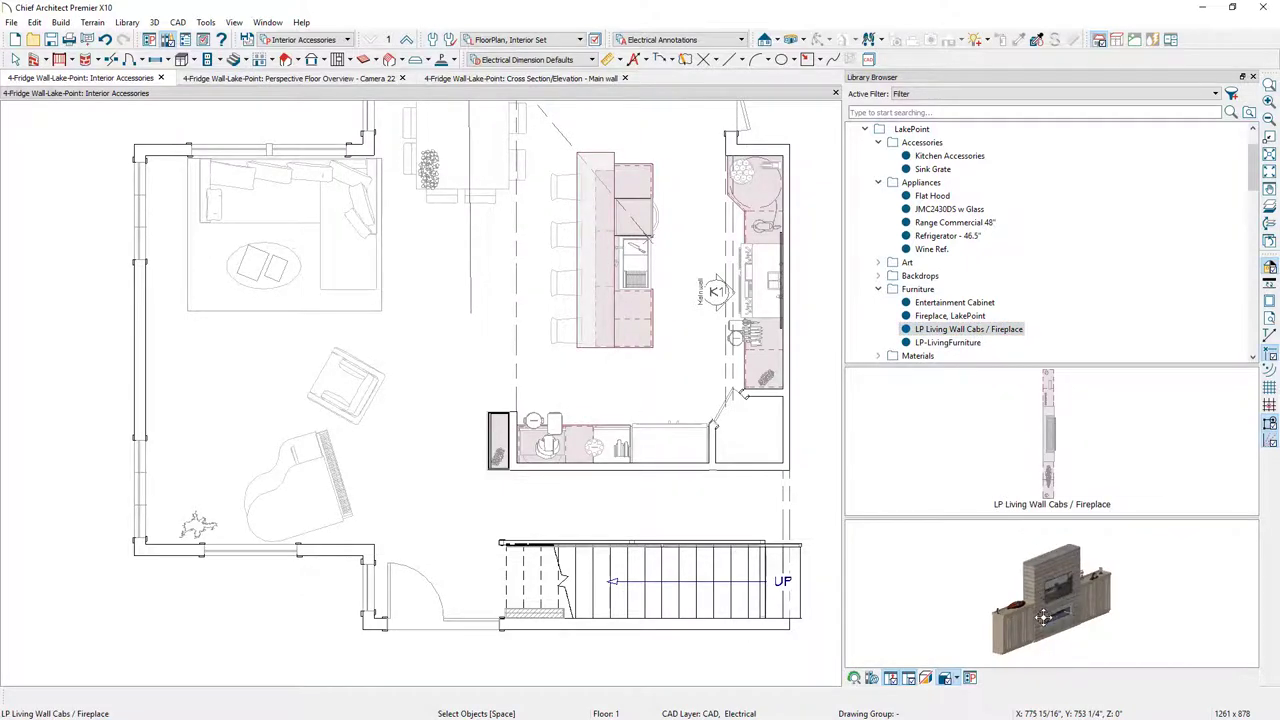
click(1048, 463)
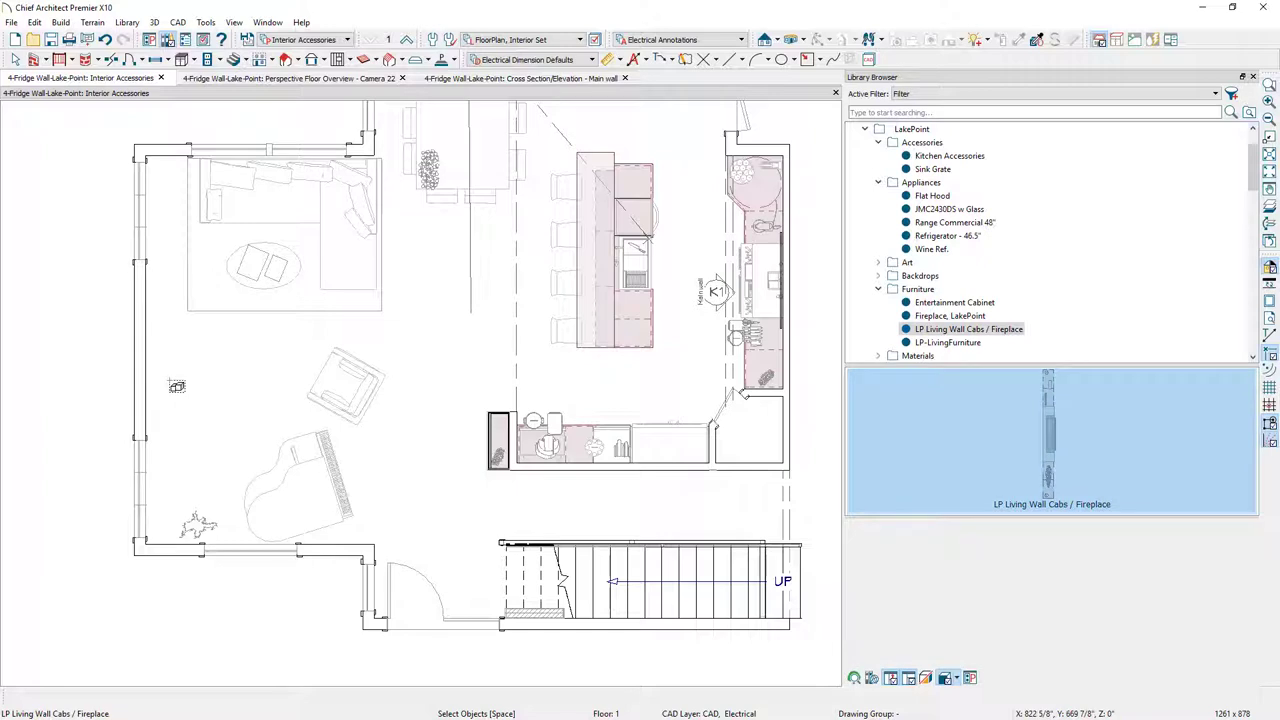
click(78, 389)
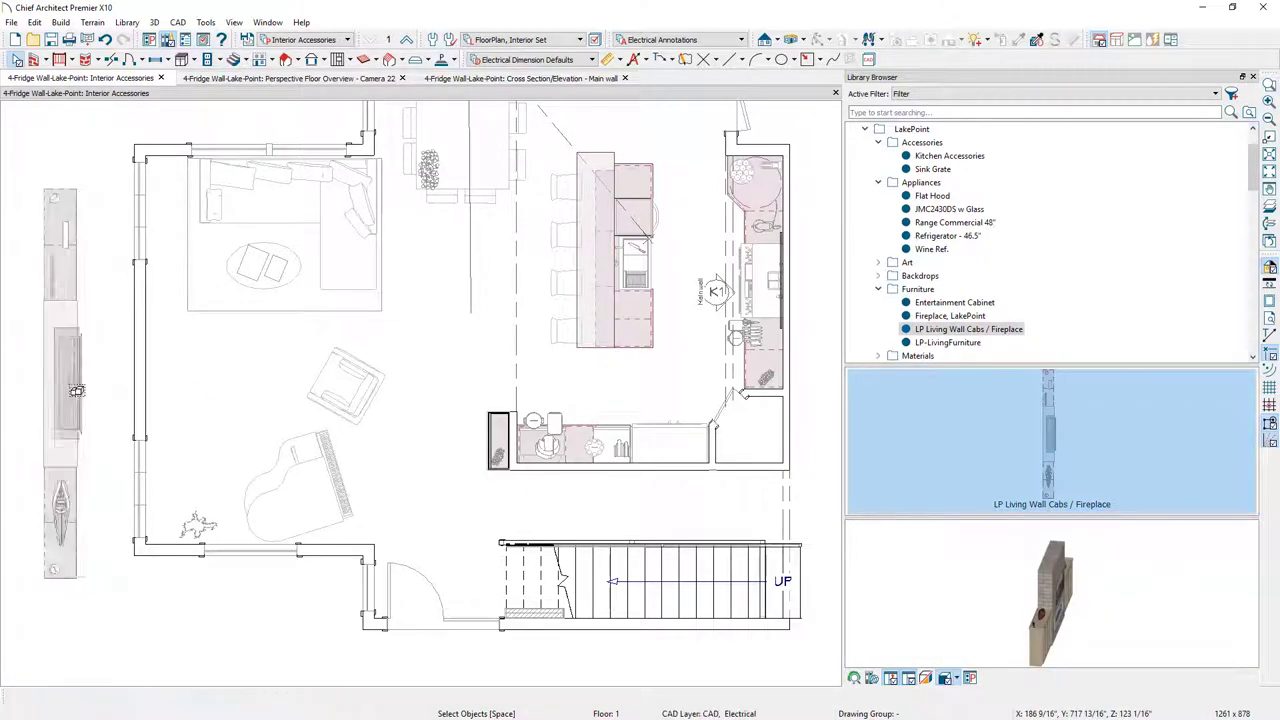
click(77, 386)
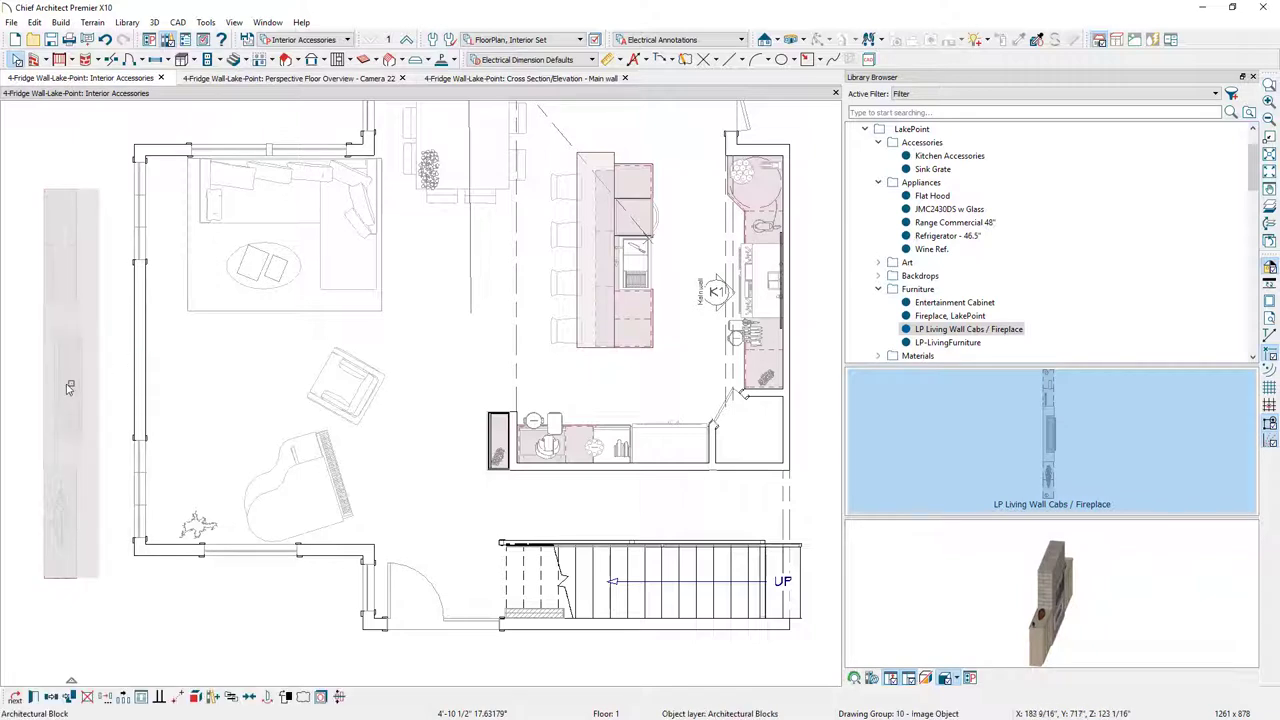
drag(77, 386, 174, 350)
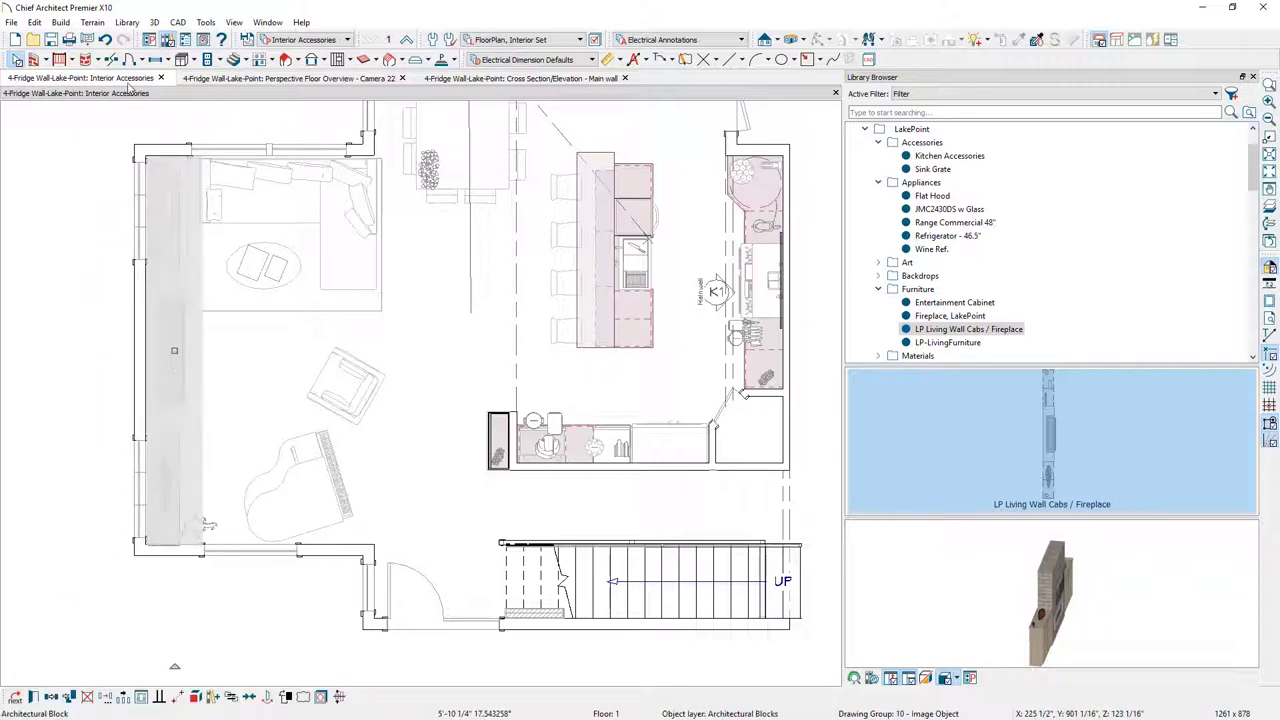
View the furnished rooms in the perspective floor overview and paint the curved range backsplash with the island counter's Seagrove material.
click(288, 78)
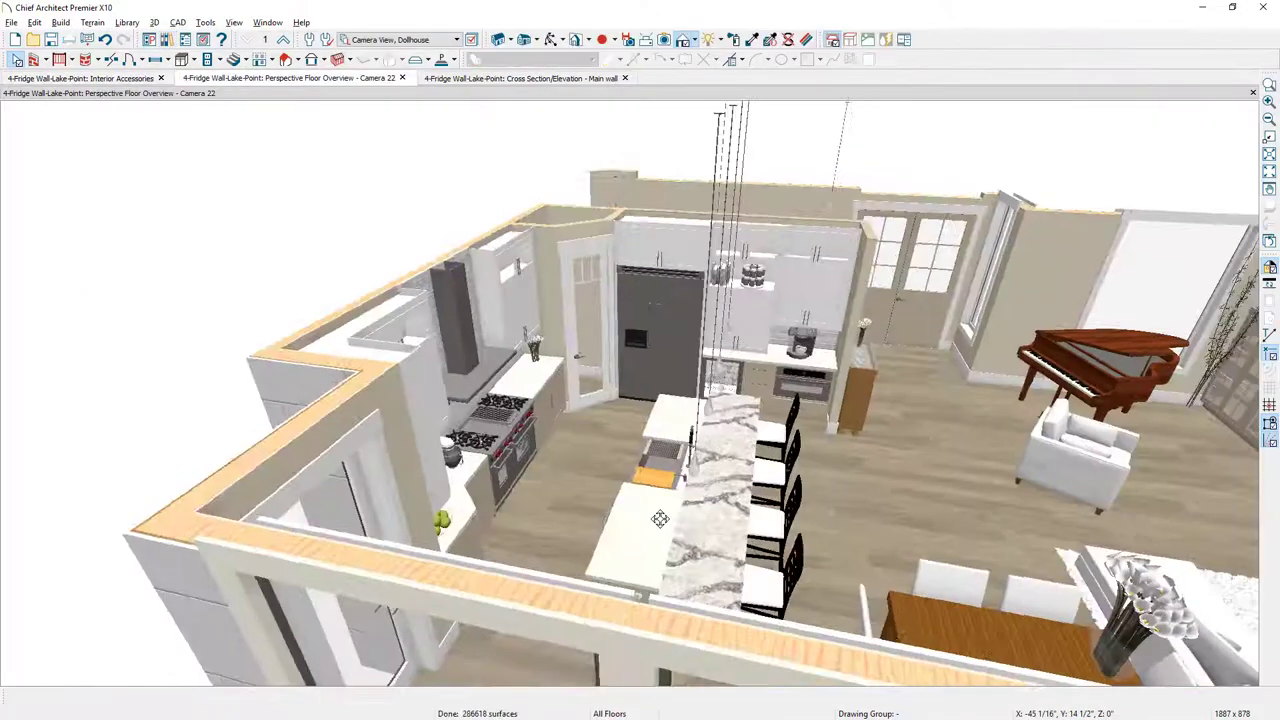
middle_drag(560, 470, 685, 572)
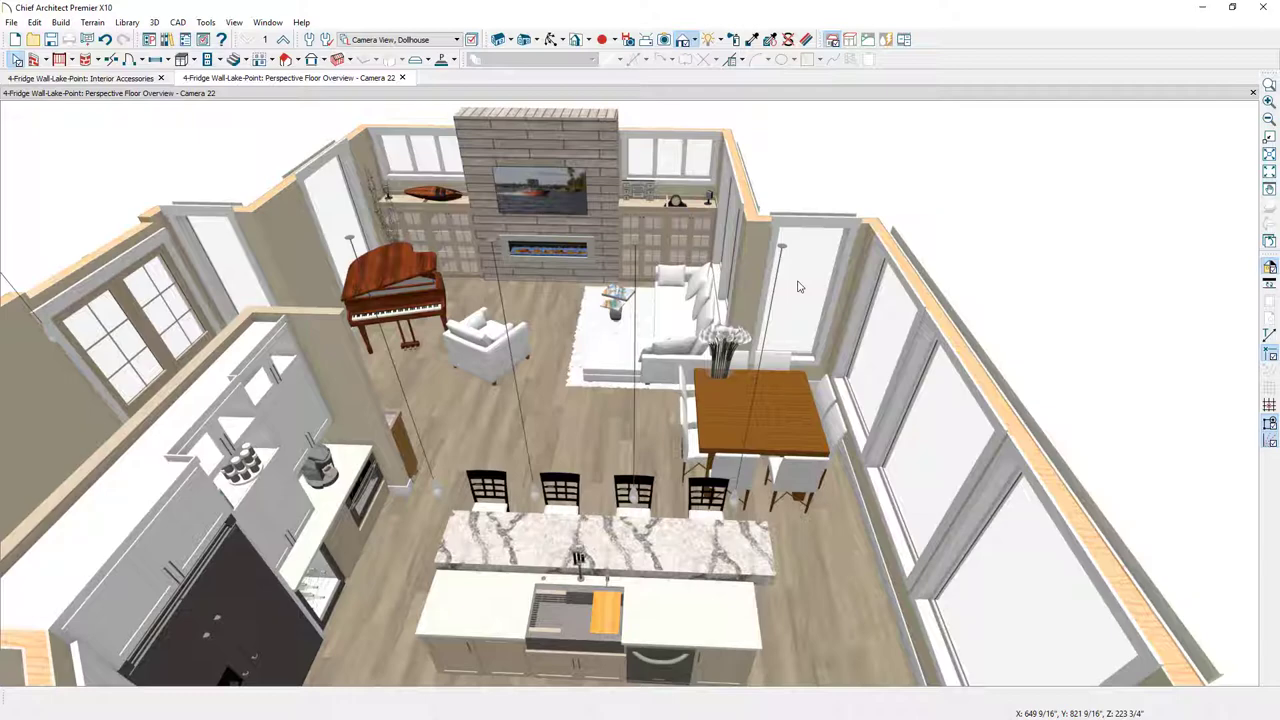
drag(851, 327, 600, 330)
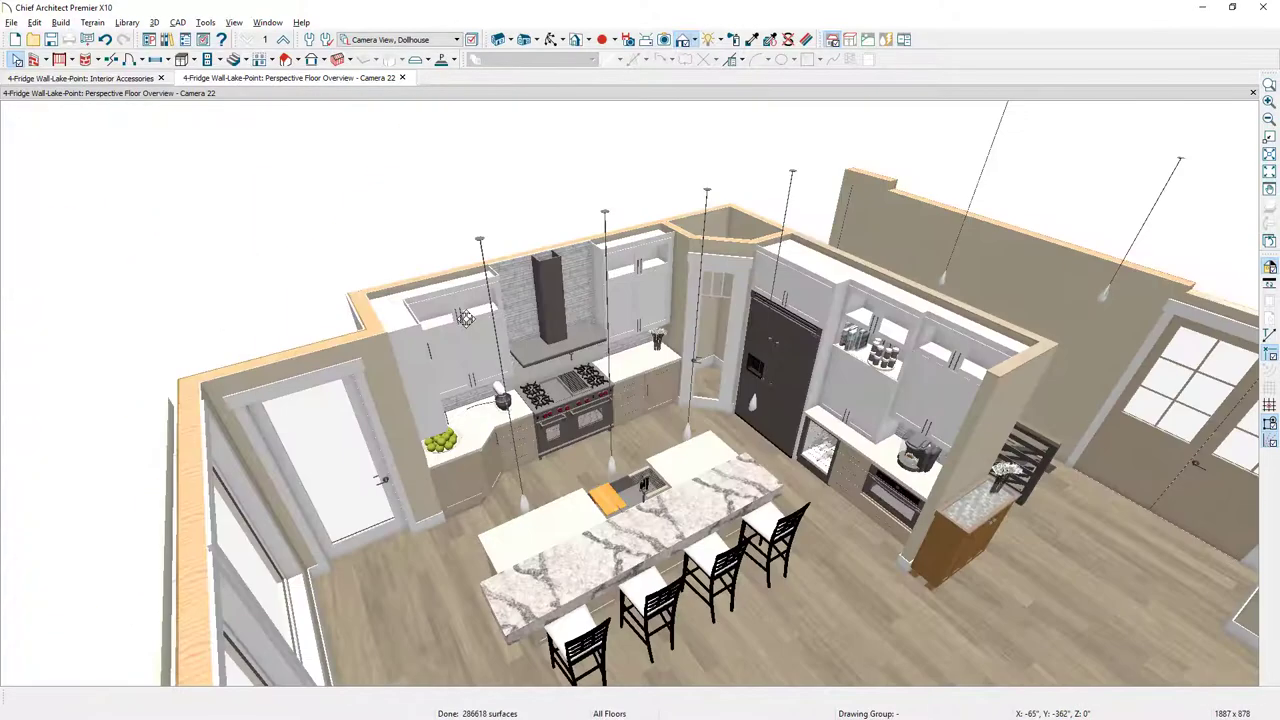
click(752, 39)
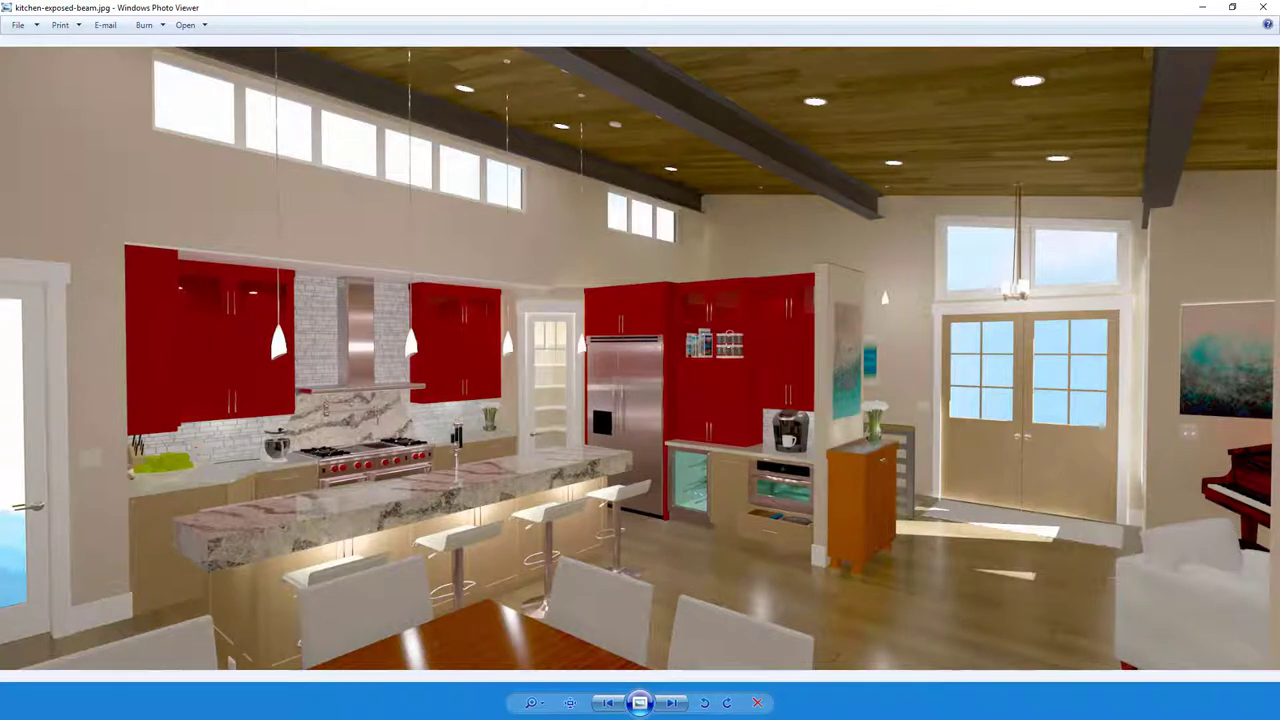
Compare the saved exposed-beam kitchen renderings in blue, white and watercolor versions, and close the image viewer.
click(679, 703)
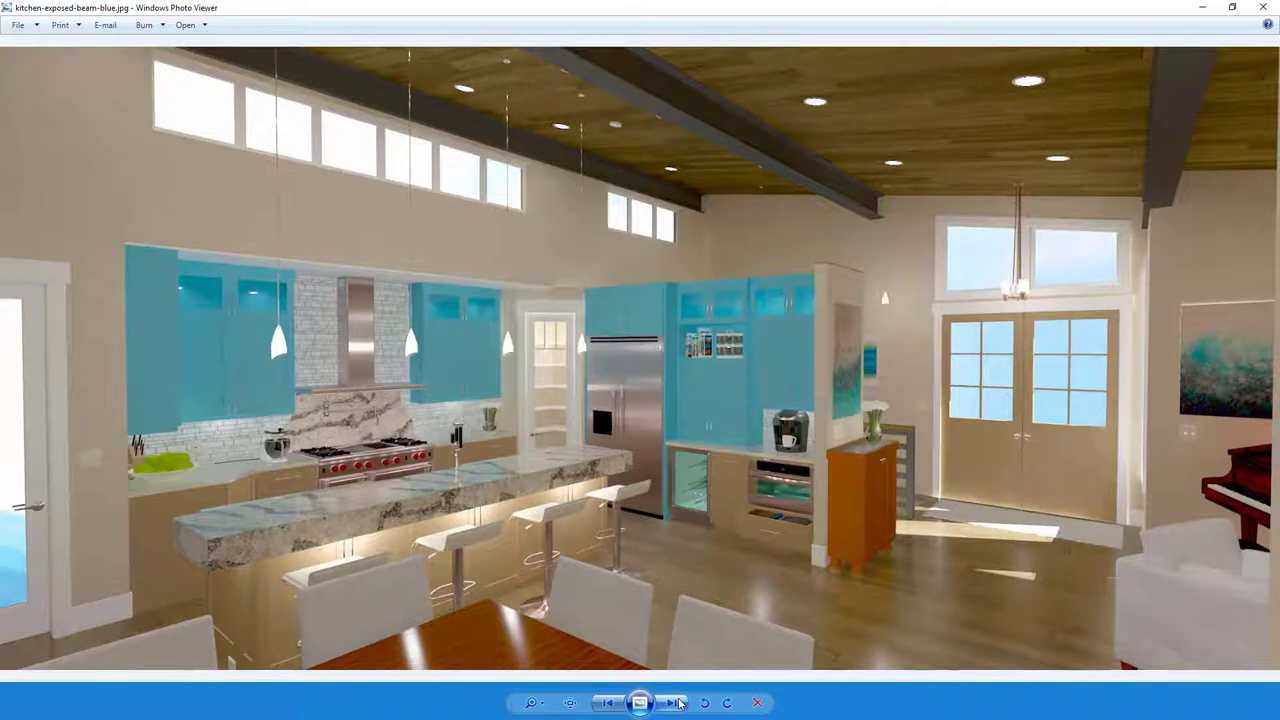
click(679, 703)
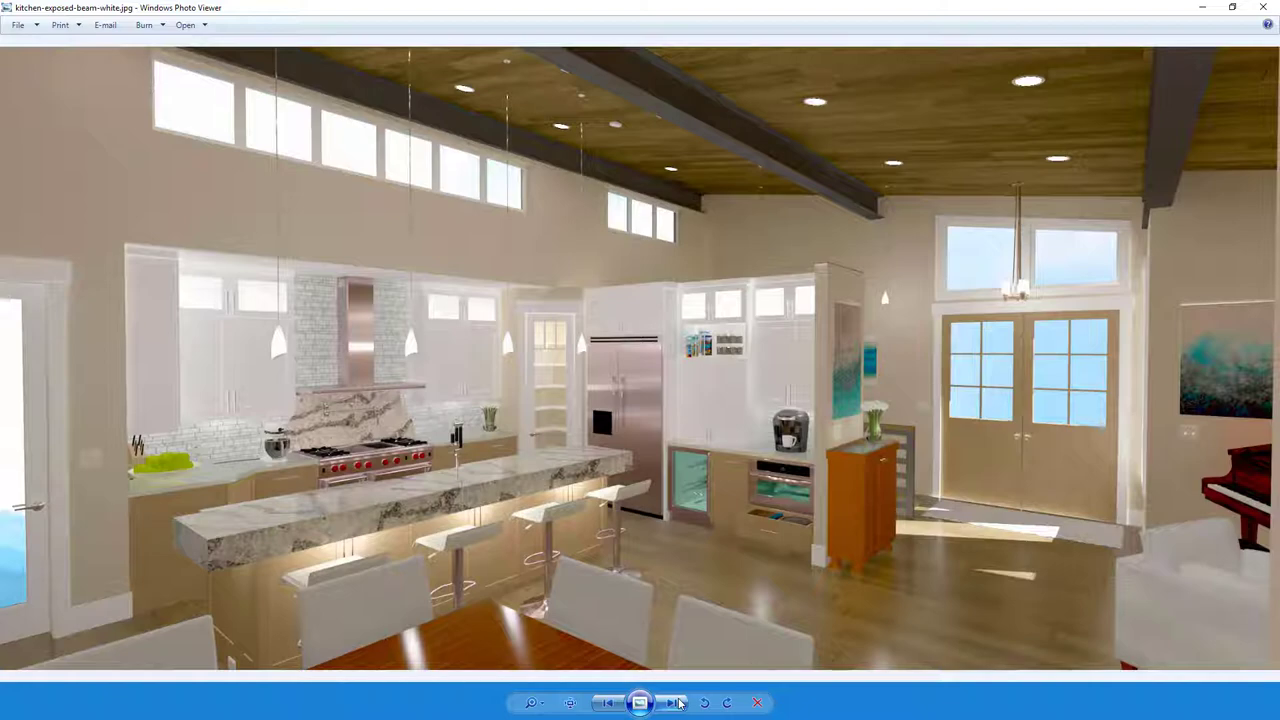
click(679, 703)
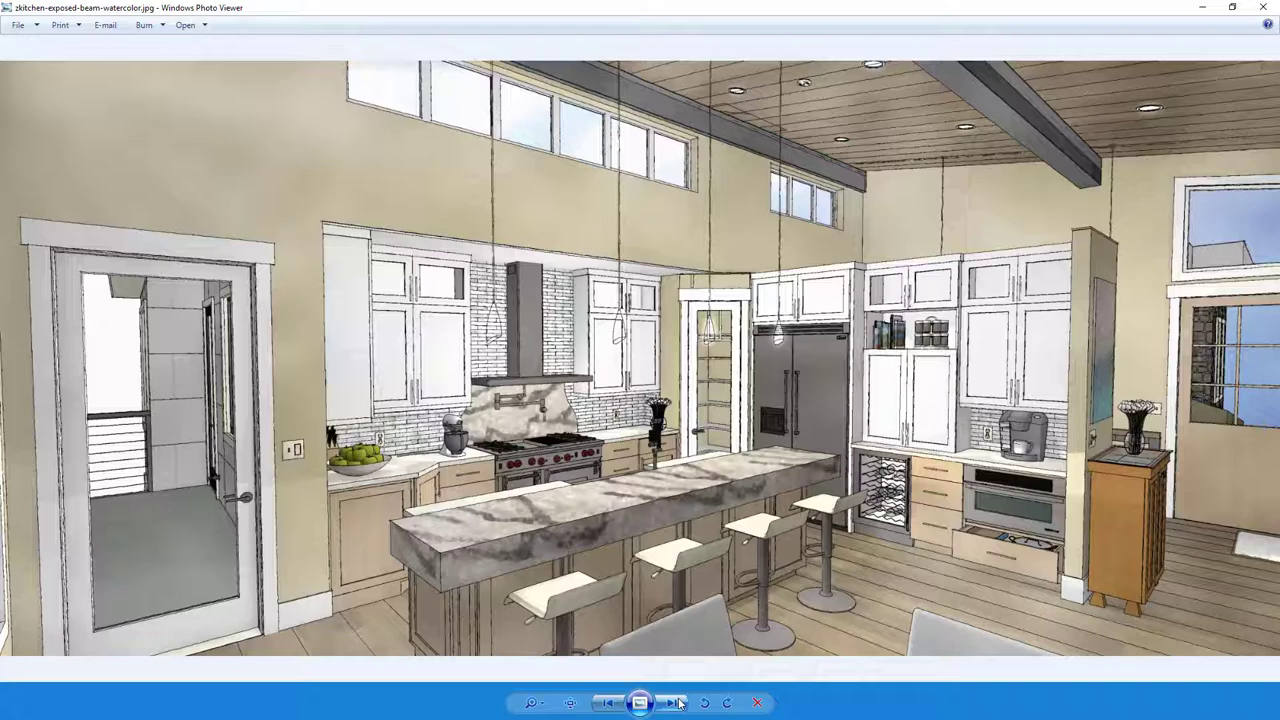
click(1262, 7)
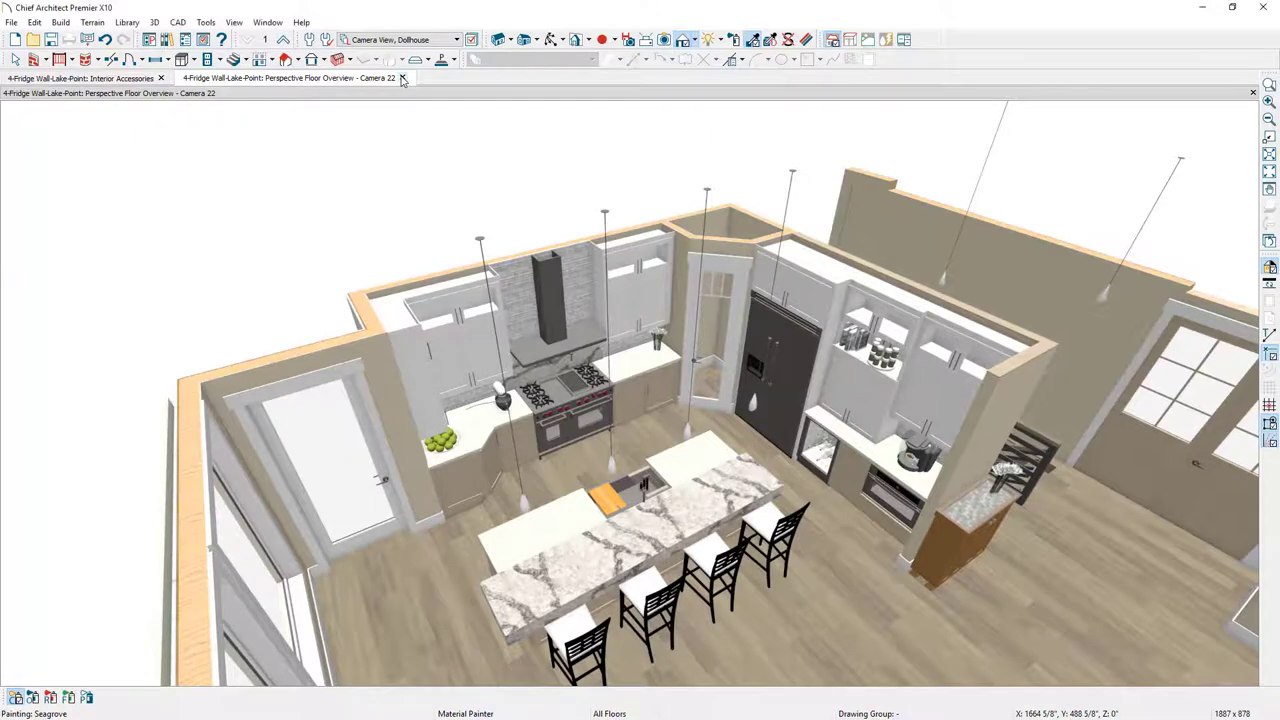
Close the floor overview, create a Full Camera view from the dining table toward the island, and adjust its viewing angle on the kitchen.
click(402, 78)
click(802, 40)
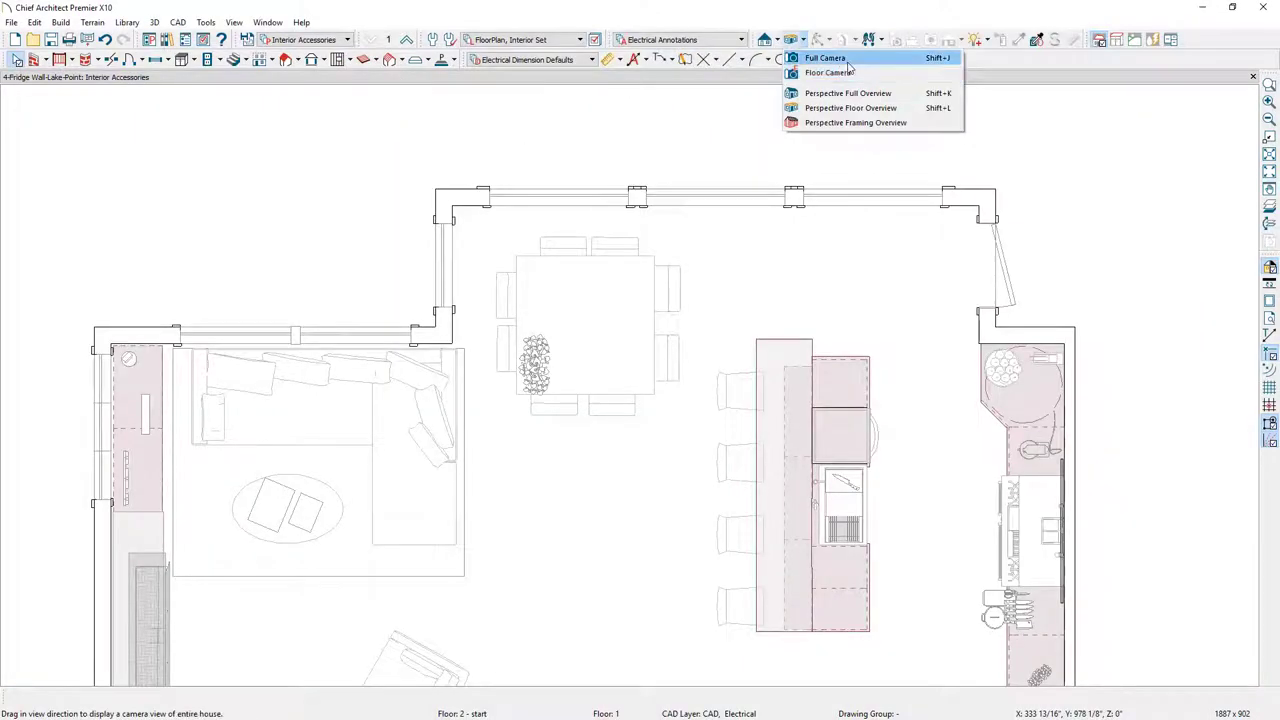
click(867, 62)
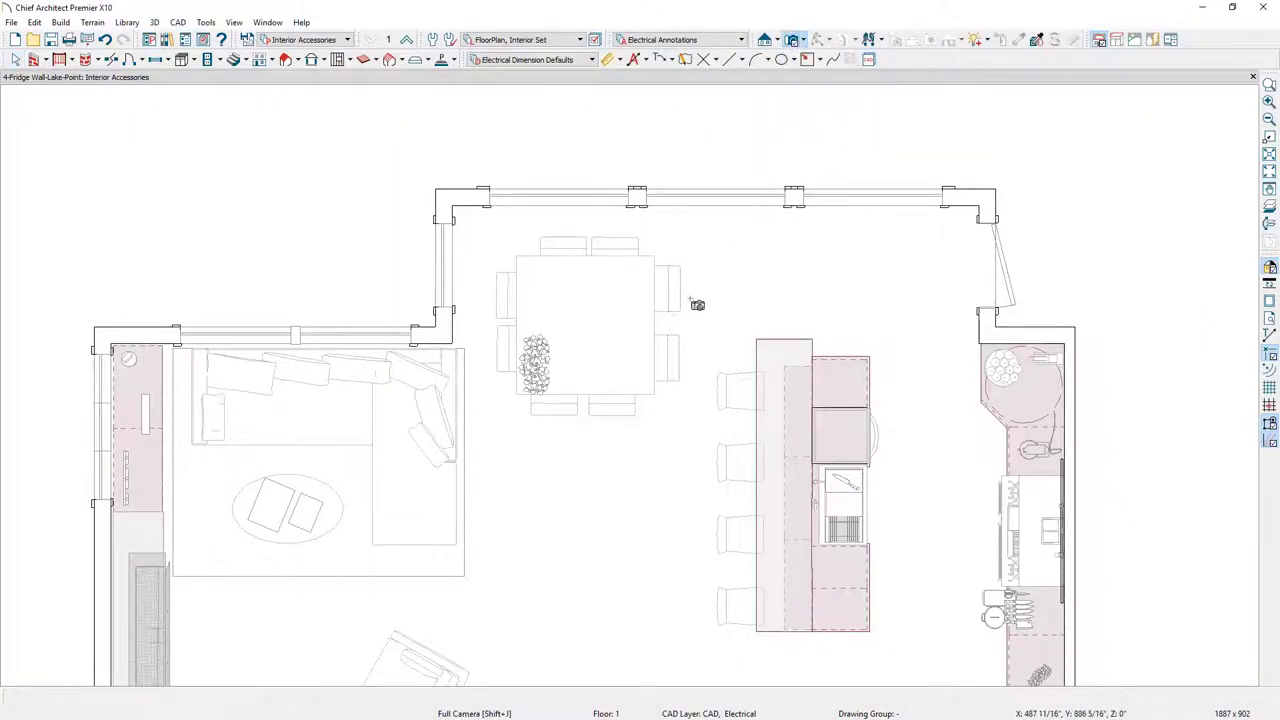
drag(555, 255, 865, 498)
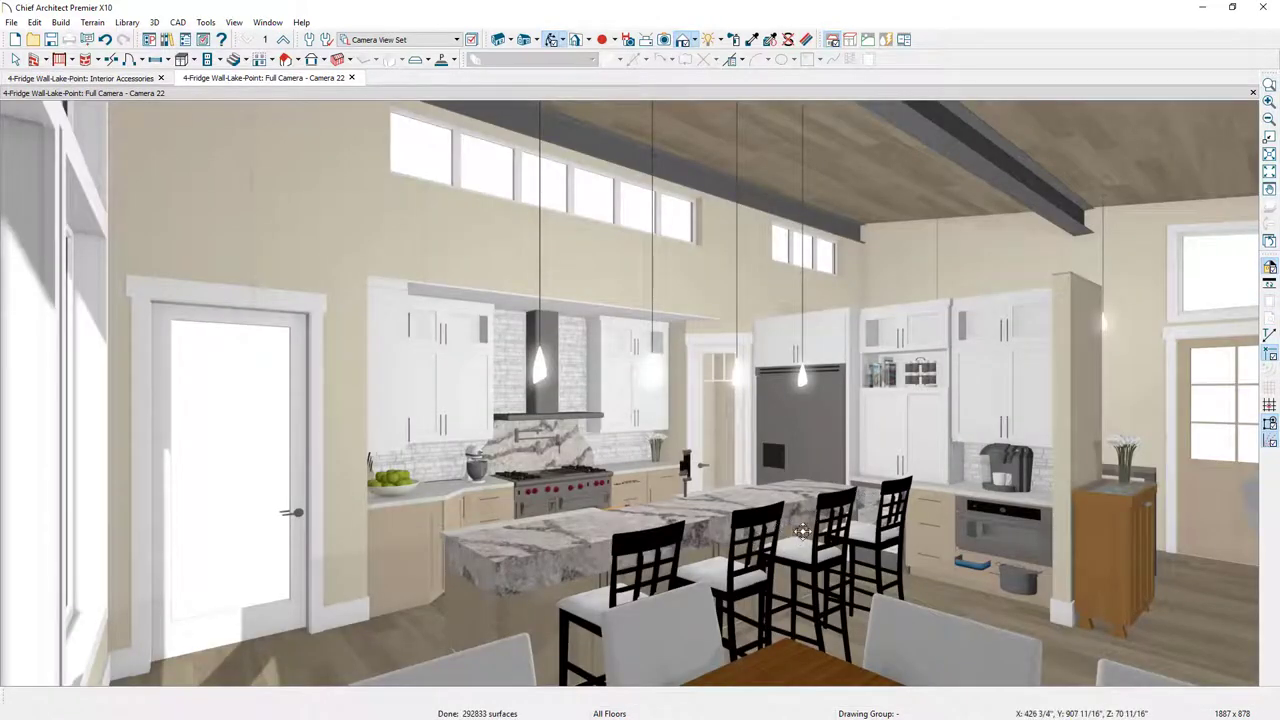
drag(808, 525, 768, 545)
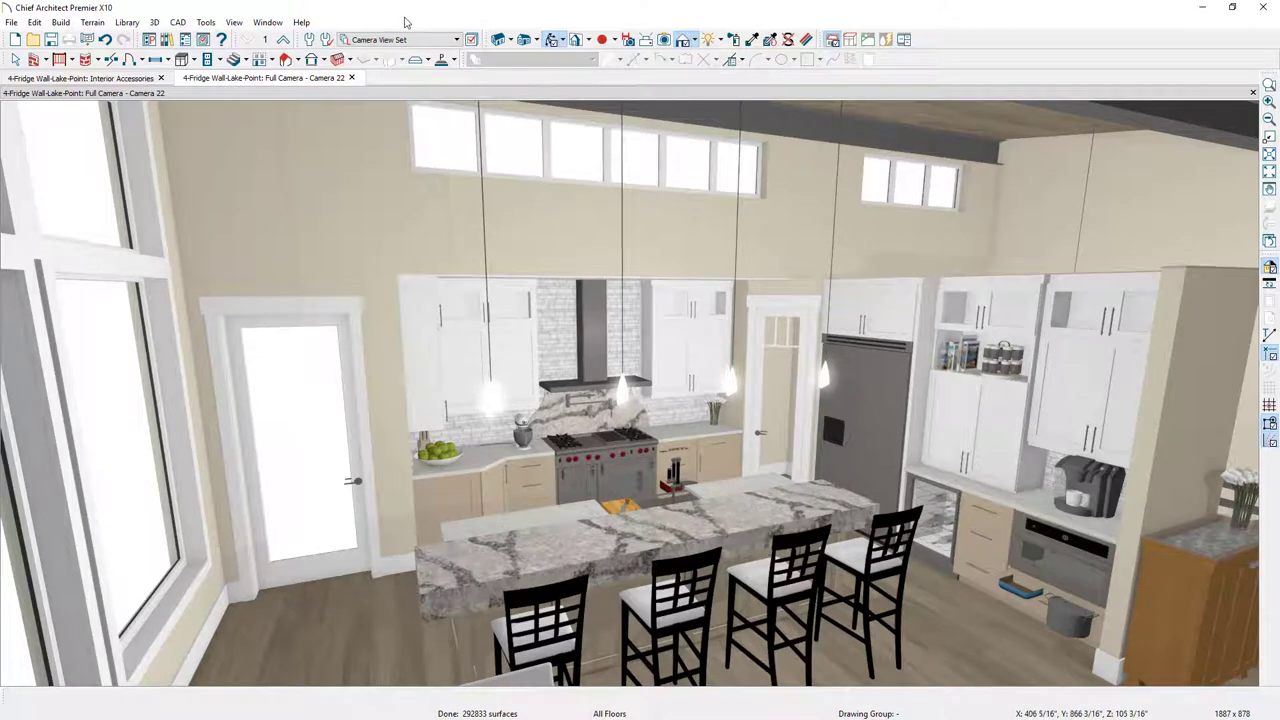
Paint the kitchen's white cabinets throughout the plan with the HC-153 marlboro blue material from the LakePoint library materials.
click(174, 40)
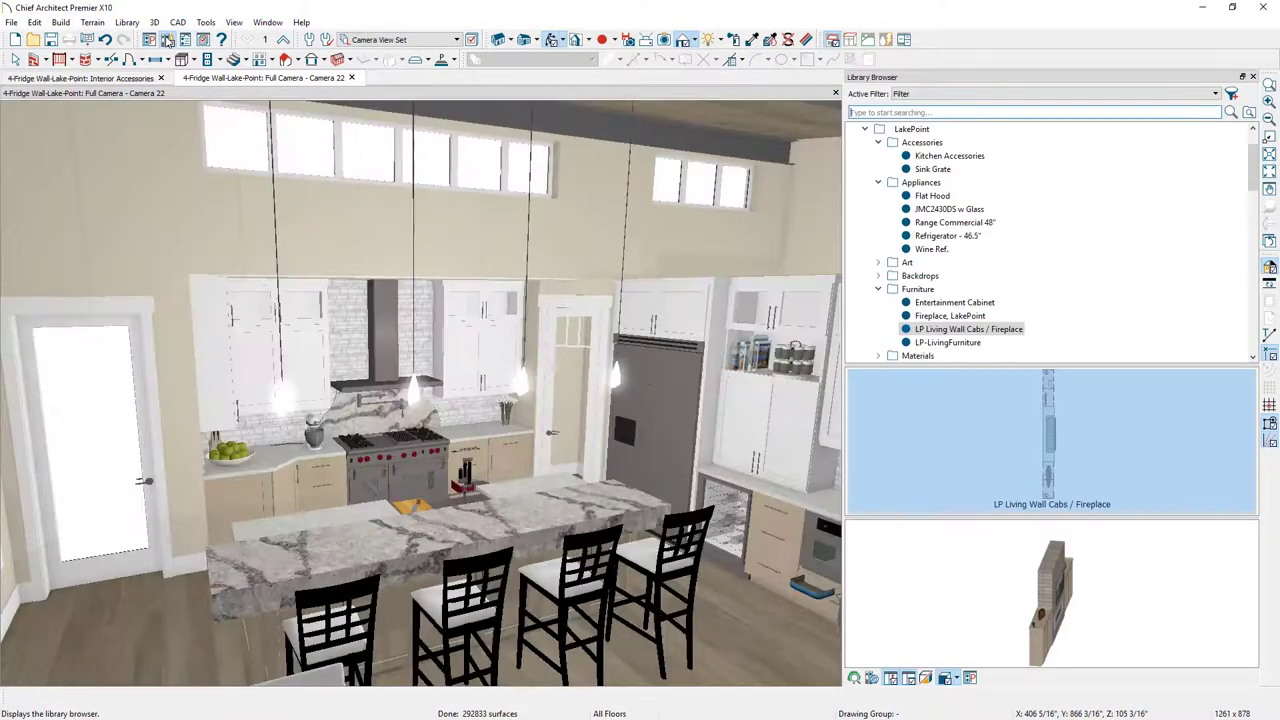
click(878, 183)
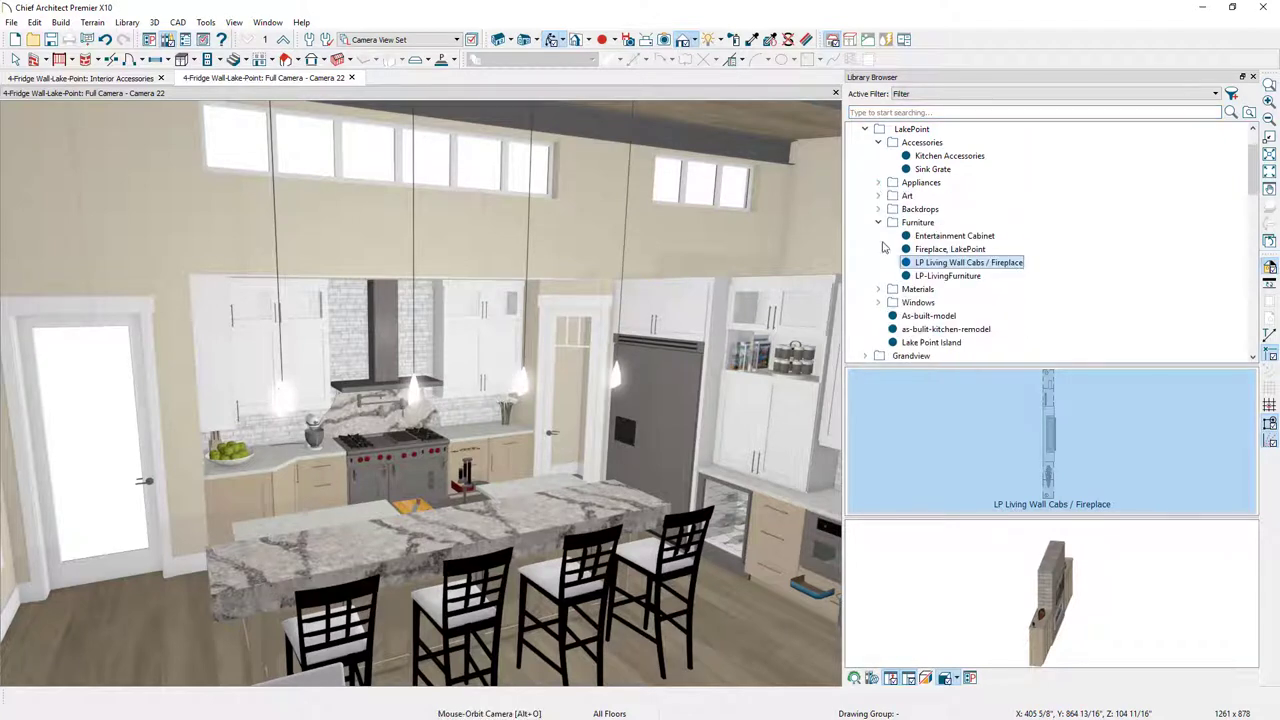
click(878, 289)
click(905, 293)
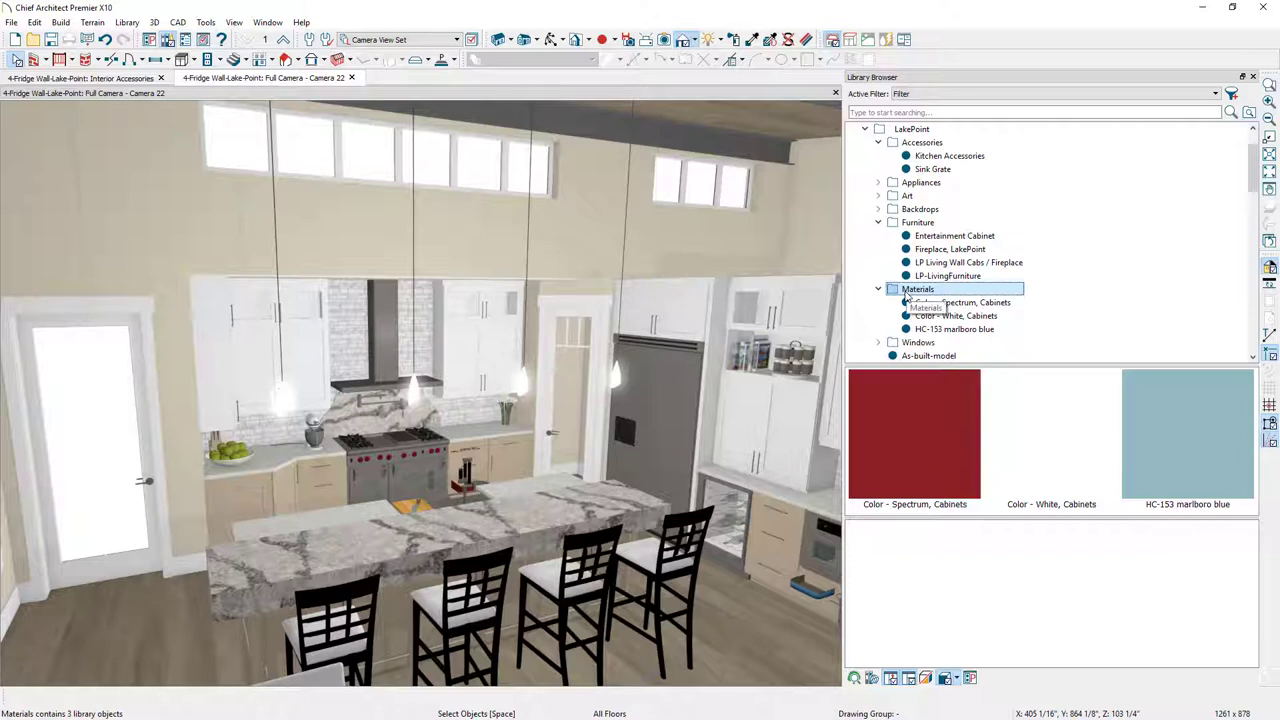
click(1157, 444)
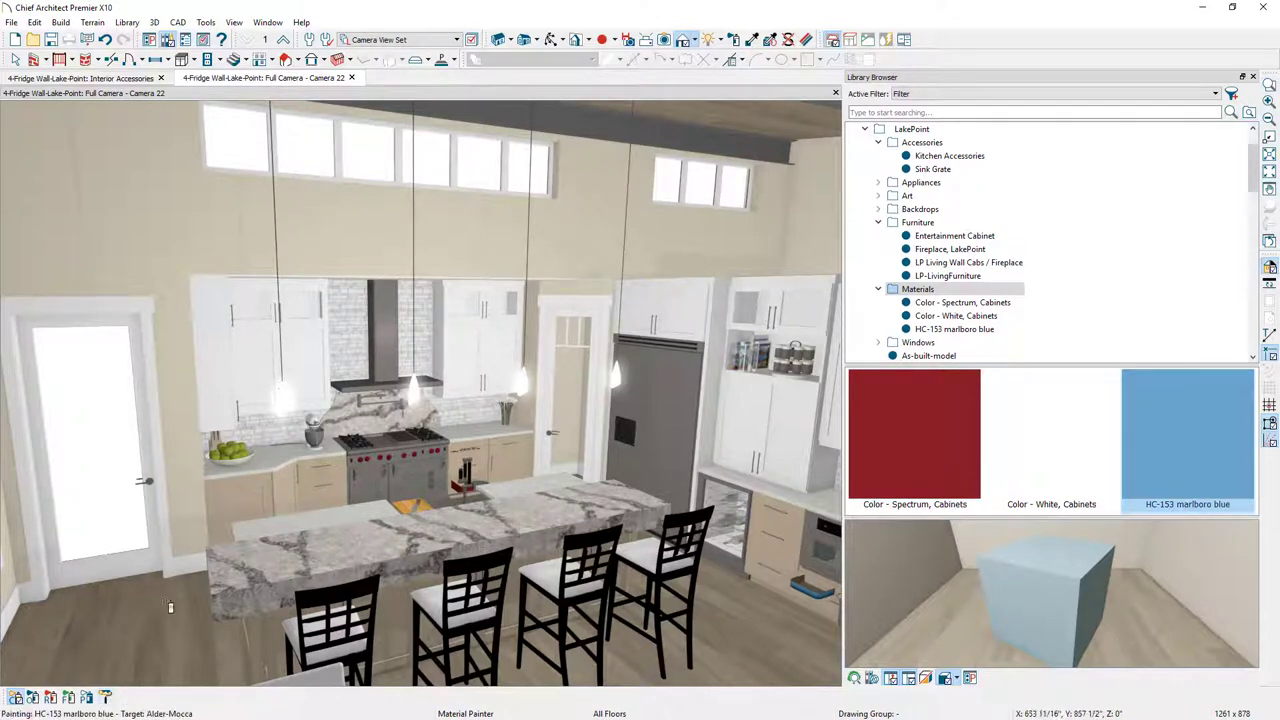
click(87, 698)
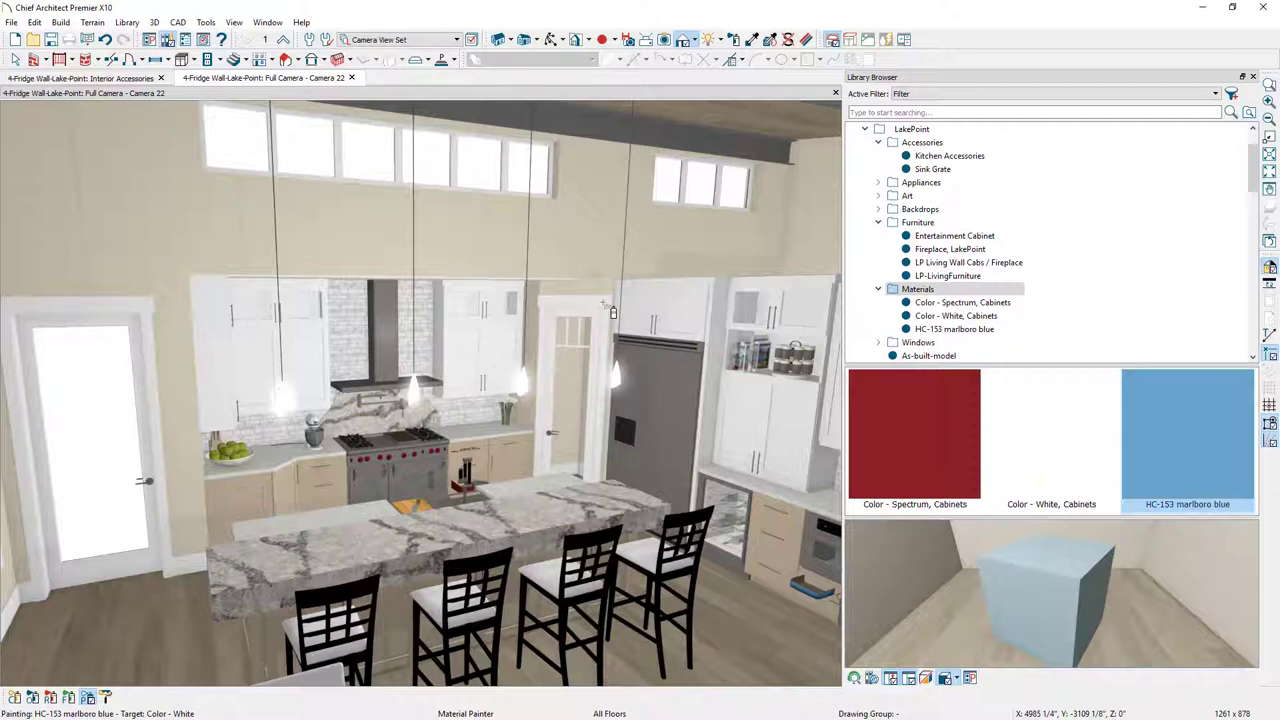
click(661, 317)
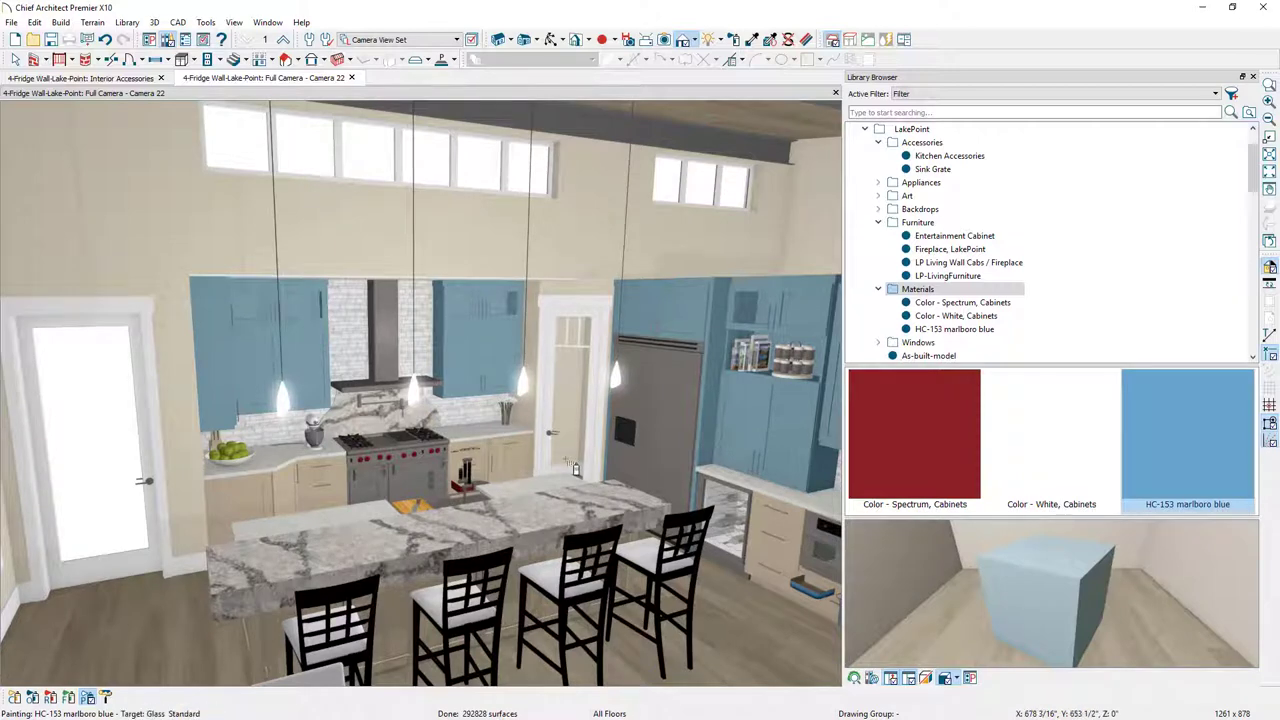
Repaint the blue kitchen cabinets throughout the plan with the Color - Spectrum, Cabinets material.
drag(607, 449, 617, 447)
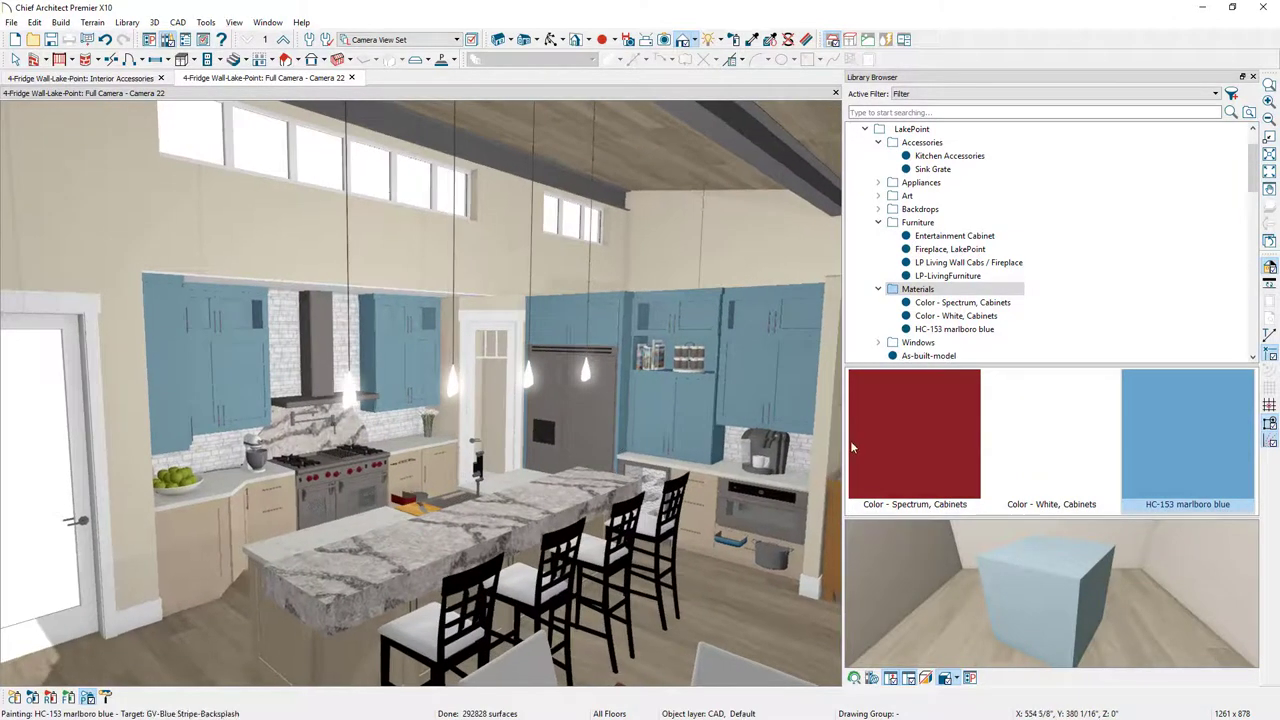
click(876, 438)
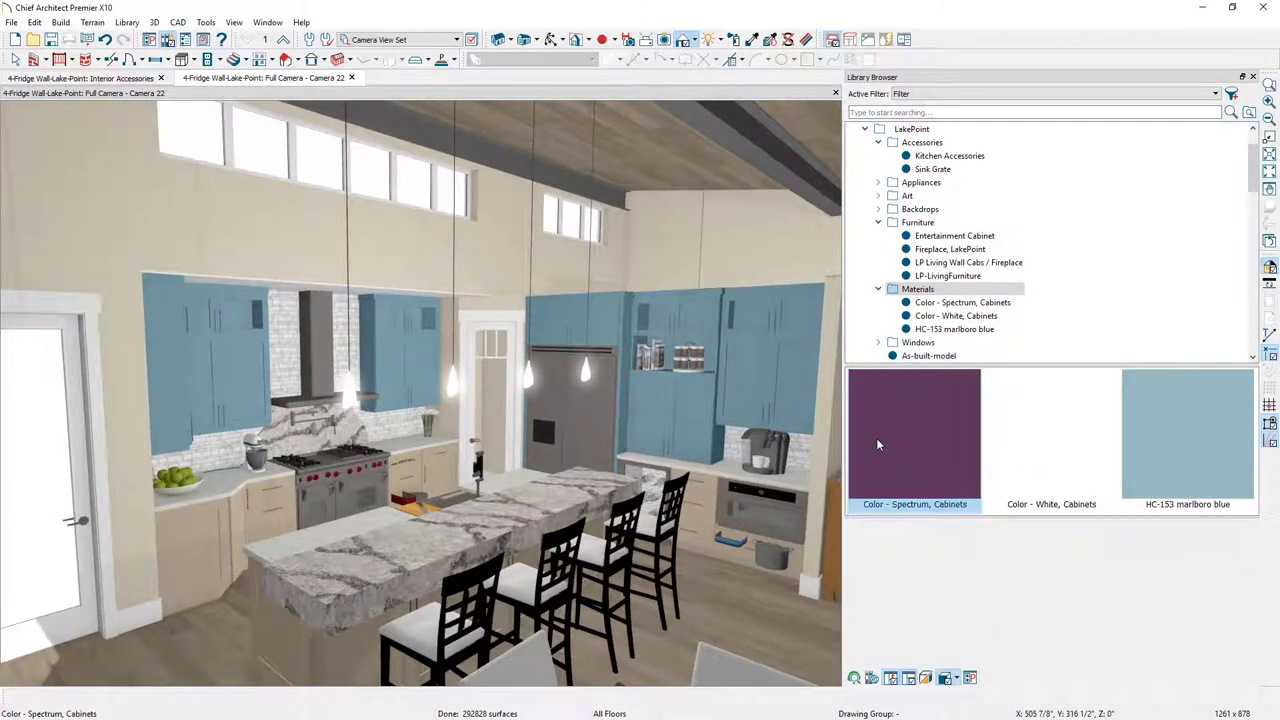
click(716, 427)
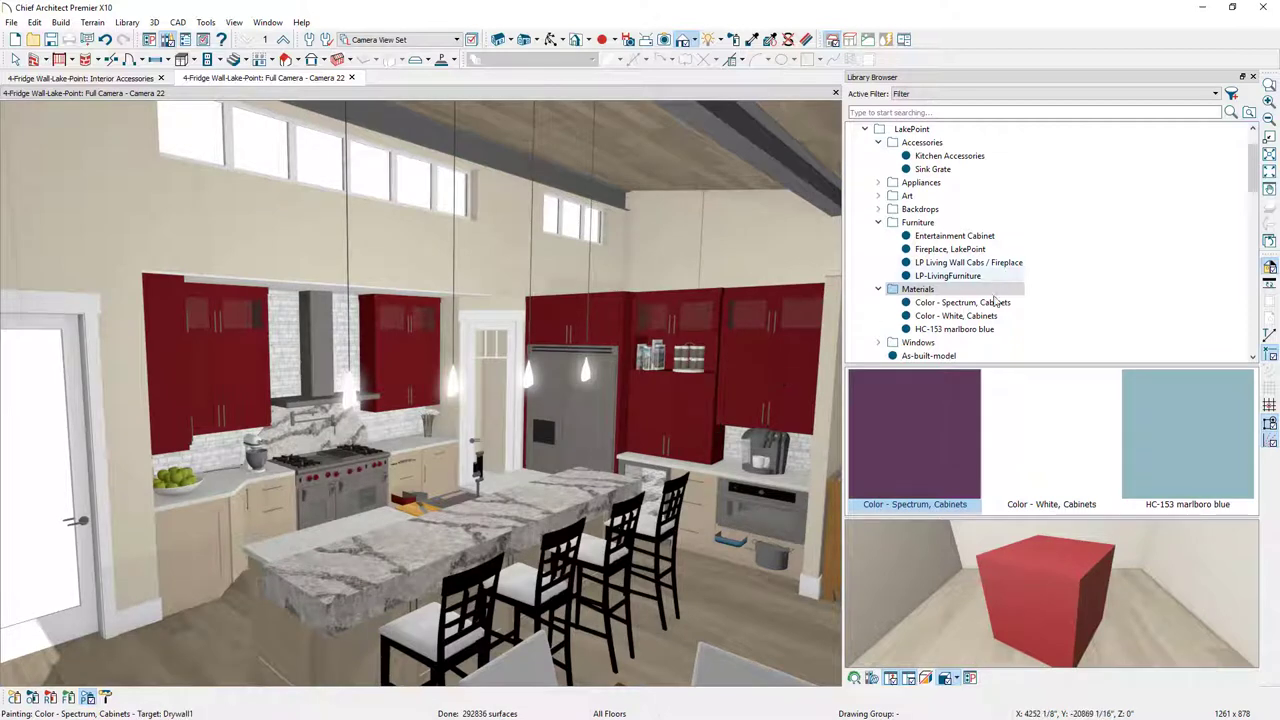
Paint the red cabinets with the Color - White, Cabinets material and return the material painter to object mode.
click(956, 315)
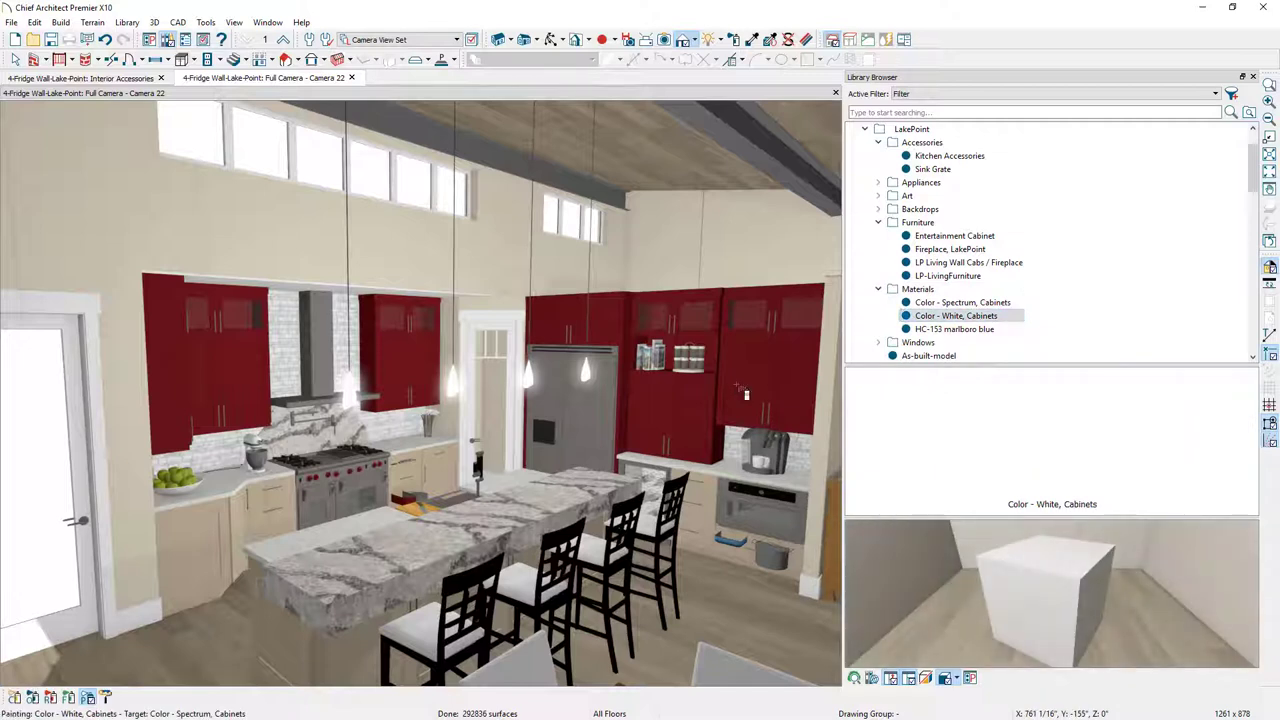
click(745, 394)
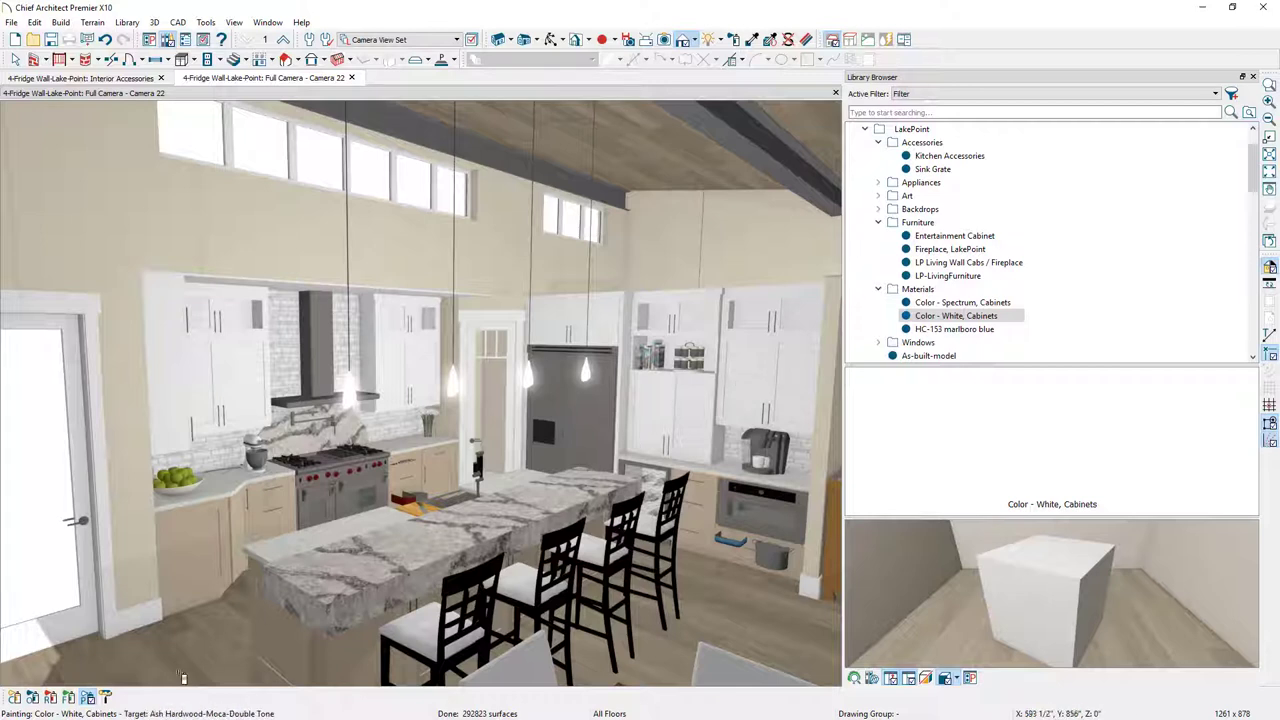
click(33, 699)
click(33, 698)
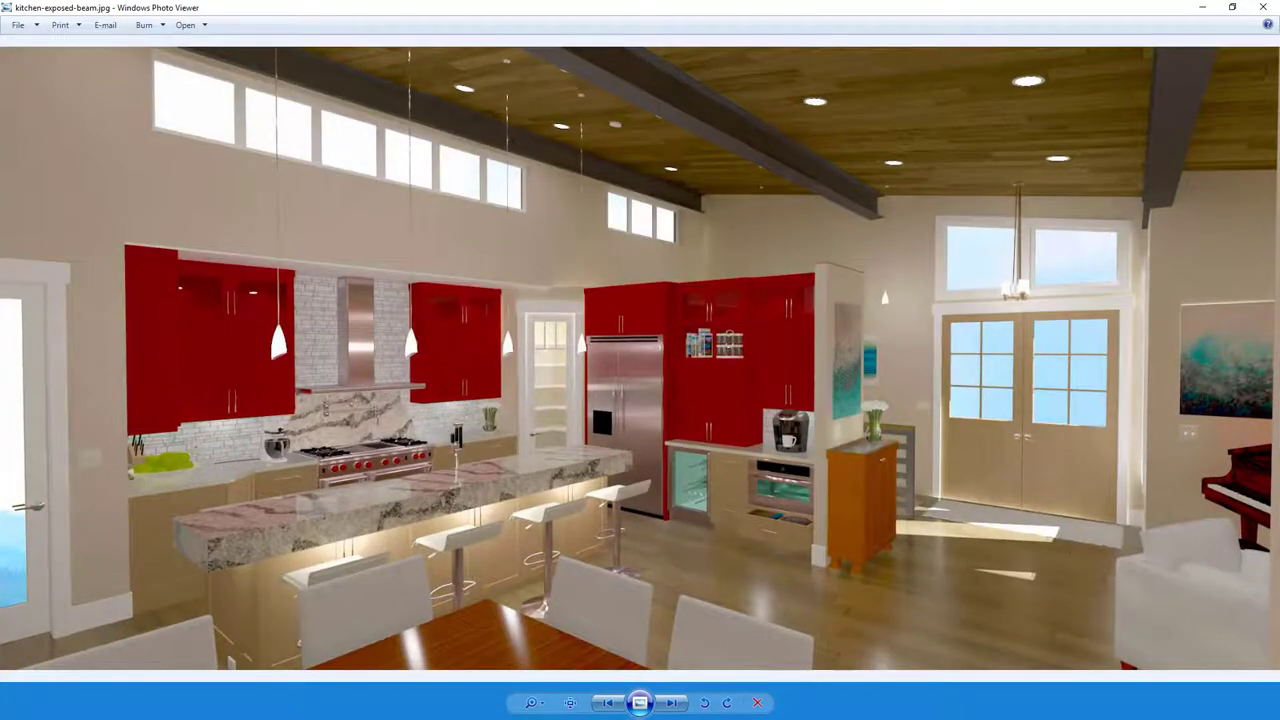
Compare the saved red, blue, white and watercolor kitchen renderings in the image viewer, then put the viewer away.
key(Right)
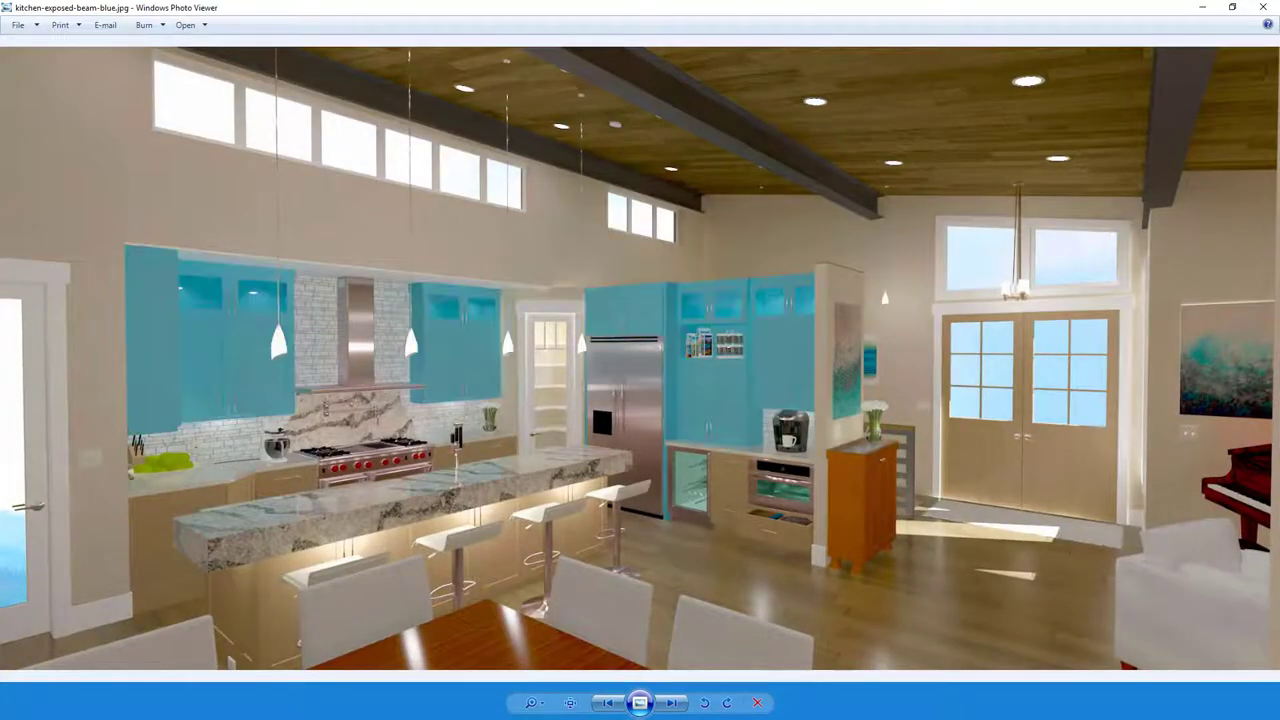
key(Right)
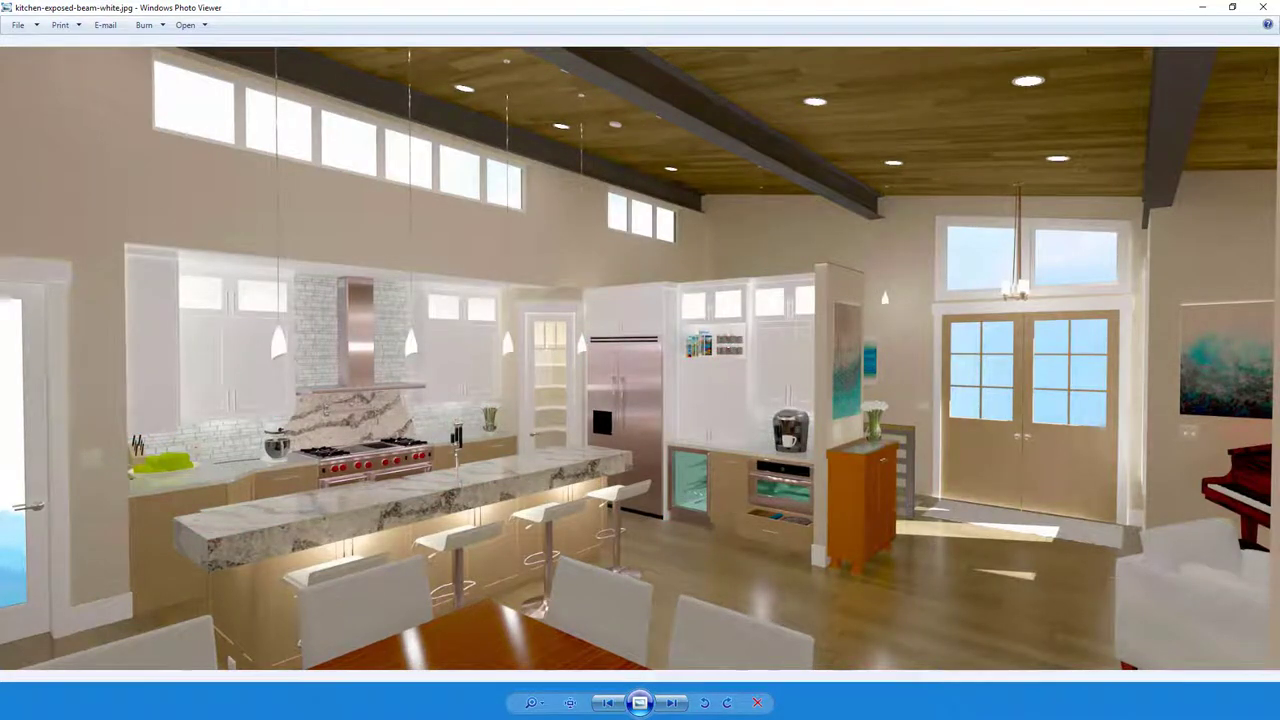
key(Right)
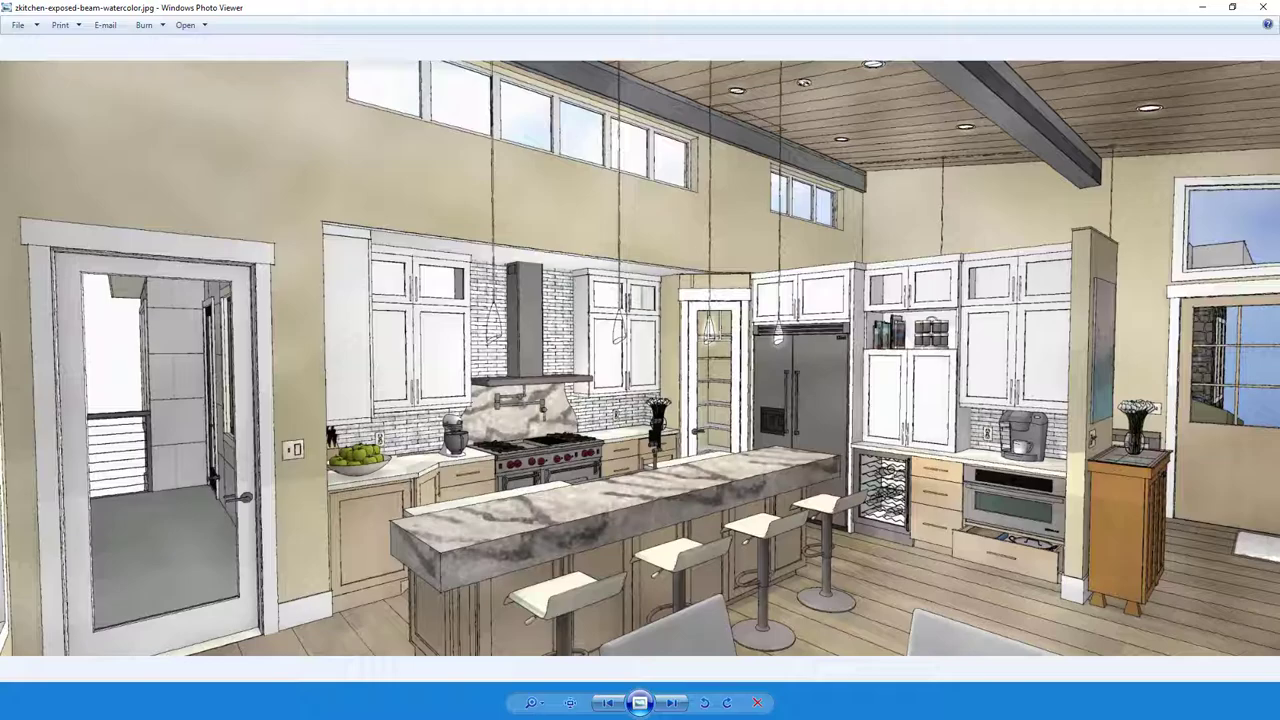
click(1199, 8)
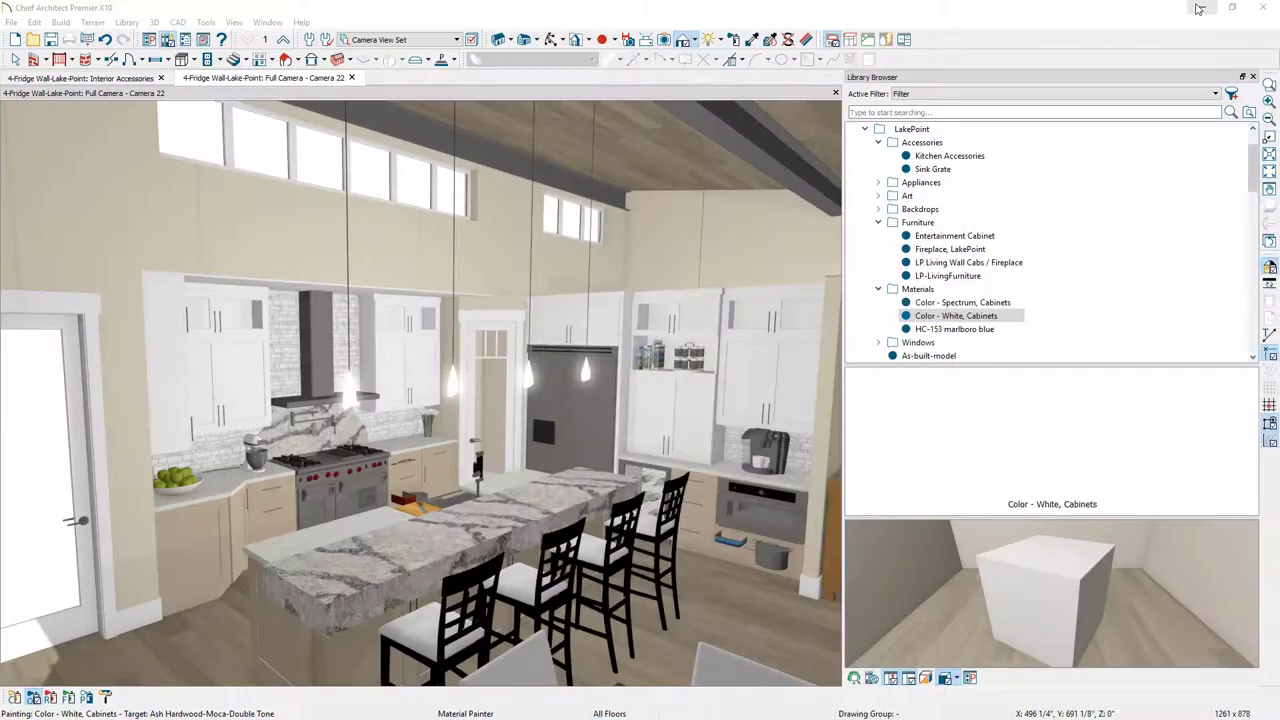
Close the library browser, render the kitchen camera view as Vector View and turn off its shadows.
click(1252, 76)
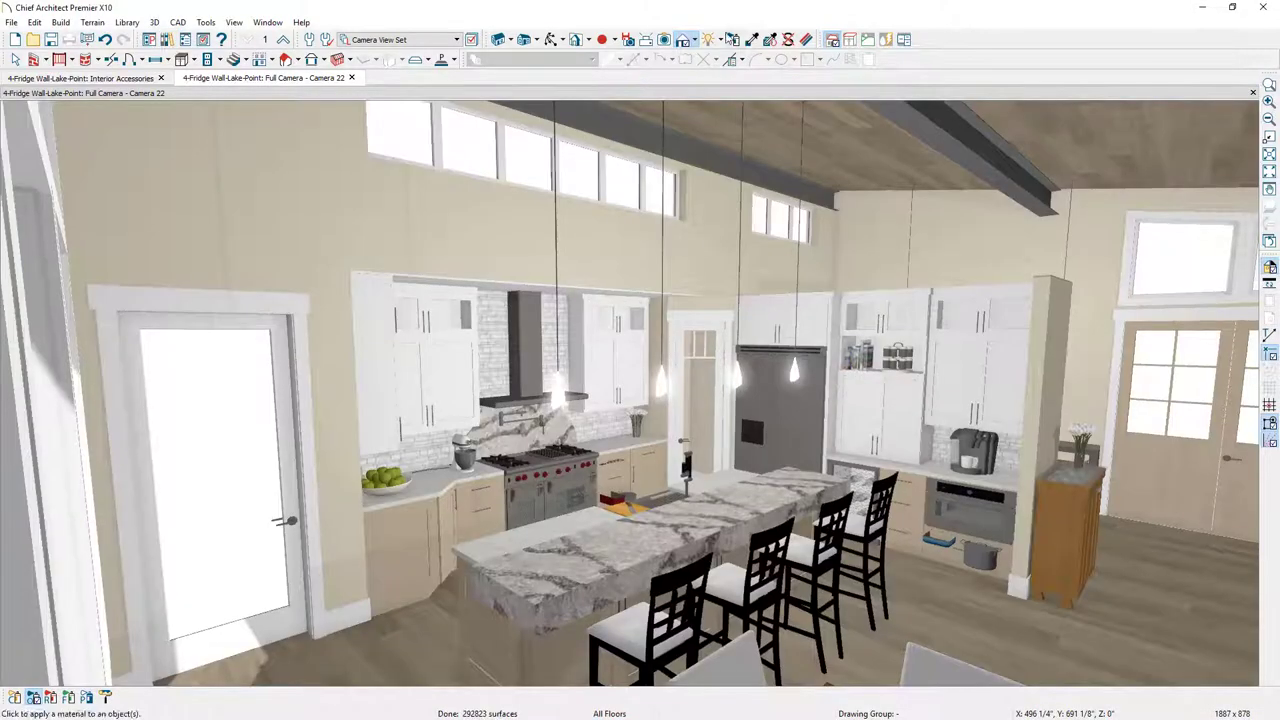
click(694, 41)
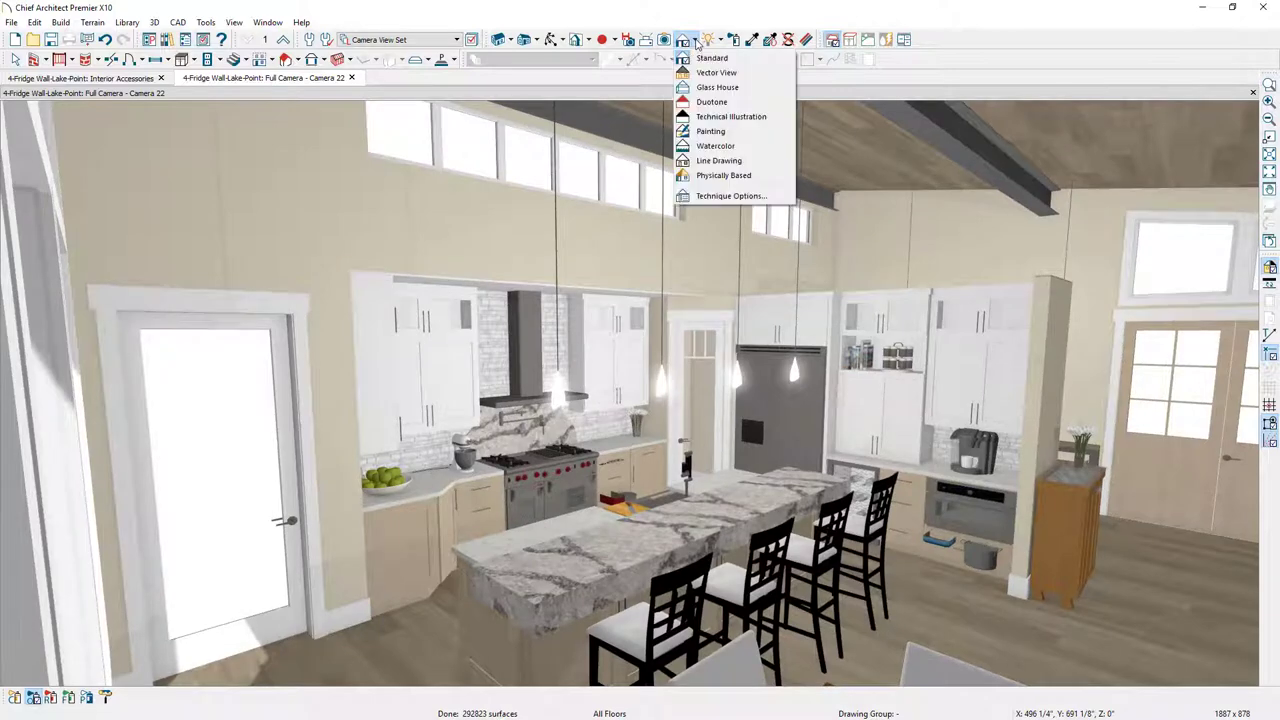
click(707, 74)
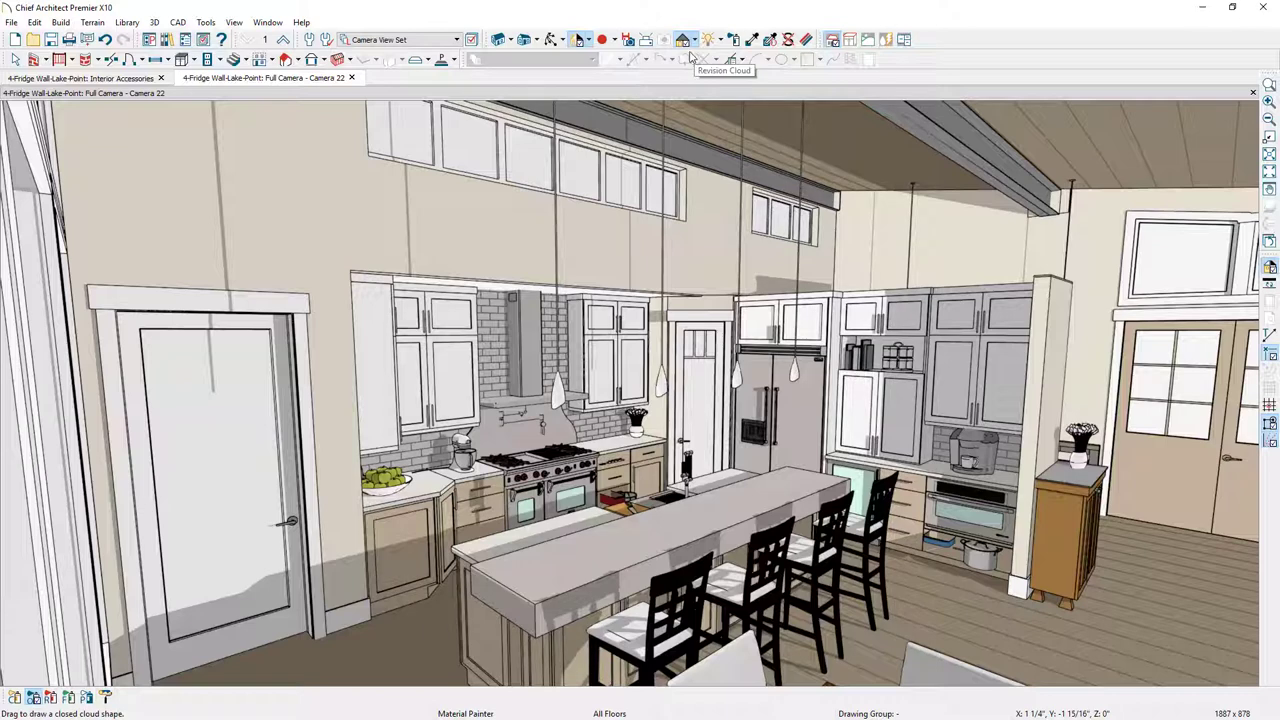
click(648, 42)
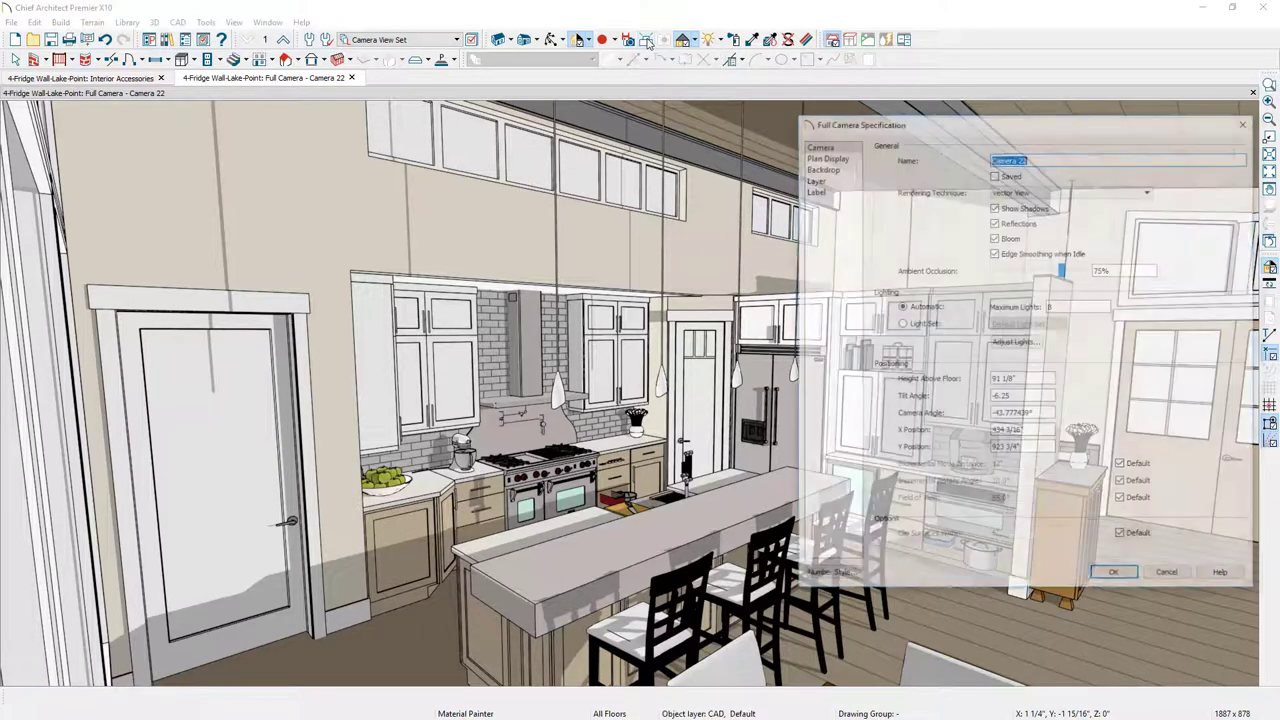
click(995, 207)
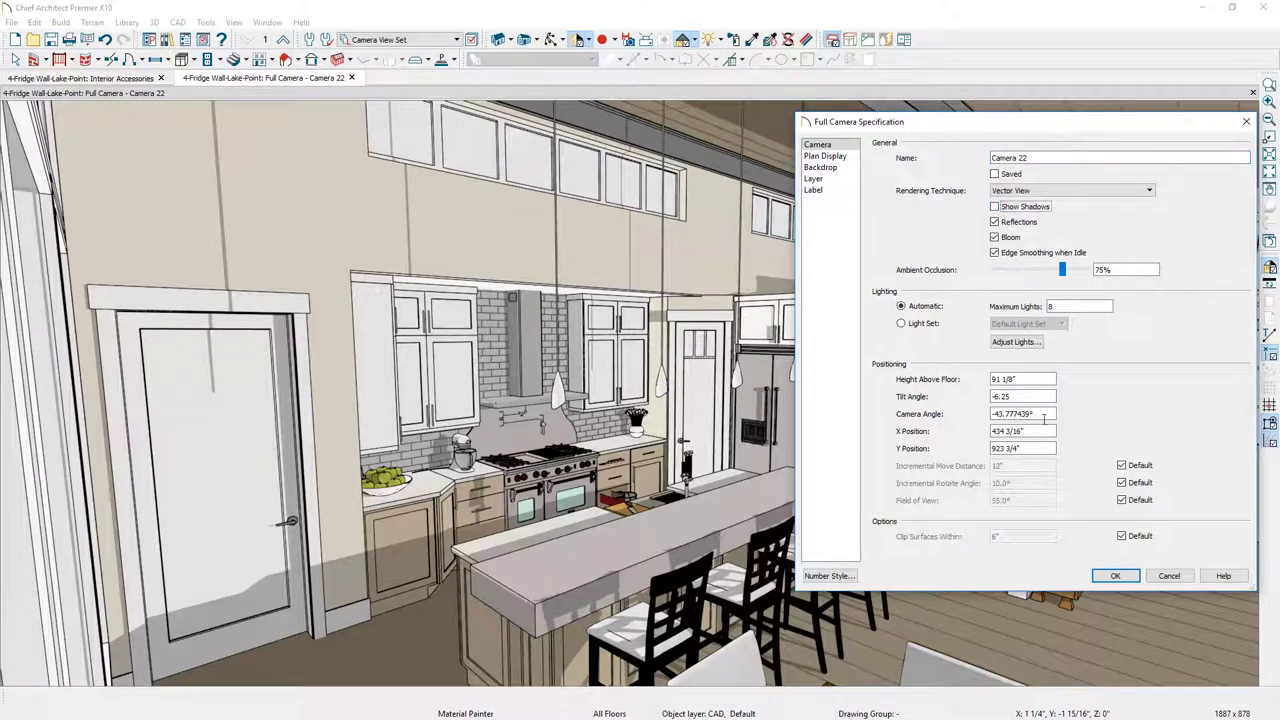
click(1116, 576)
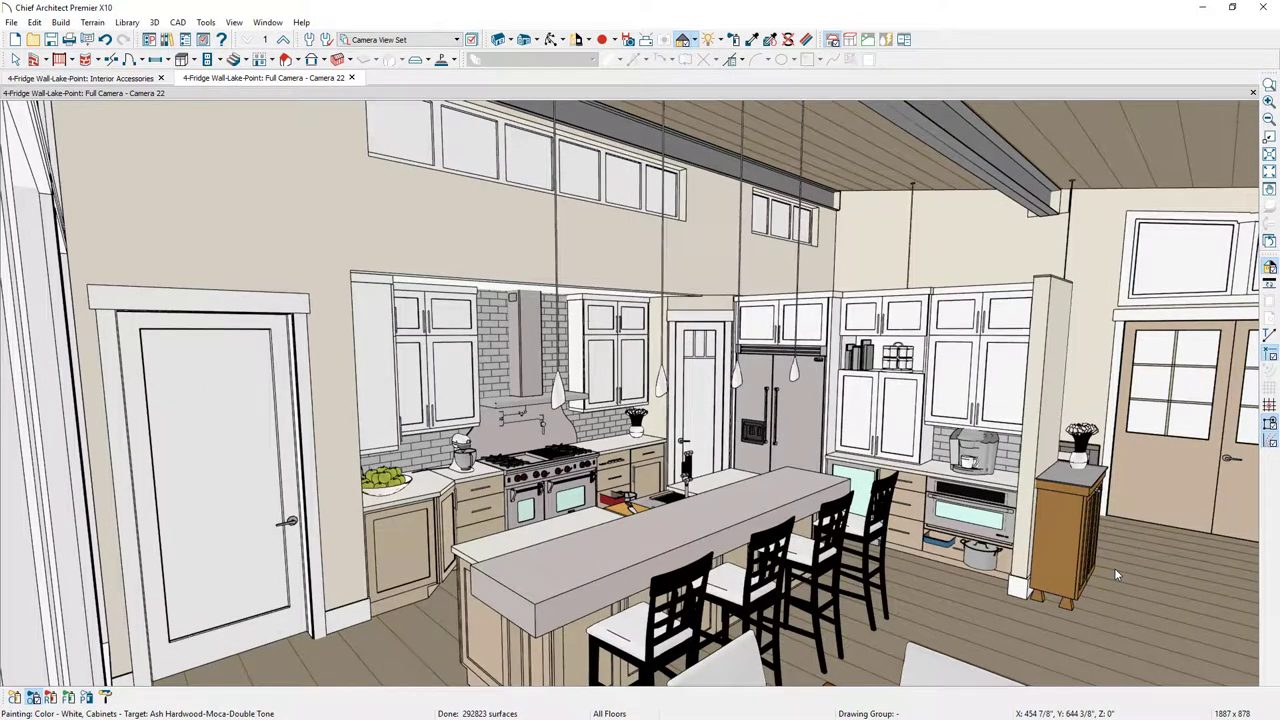
Render the kitchen camera view with the Technical Illustration technique, followed by Line Drawing.
click(695, 42)
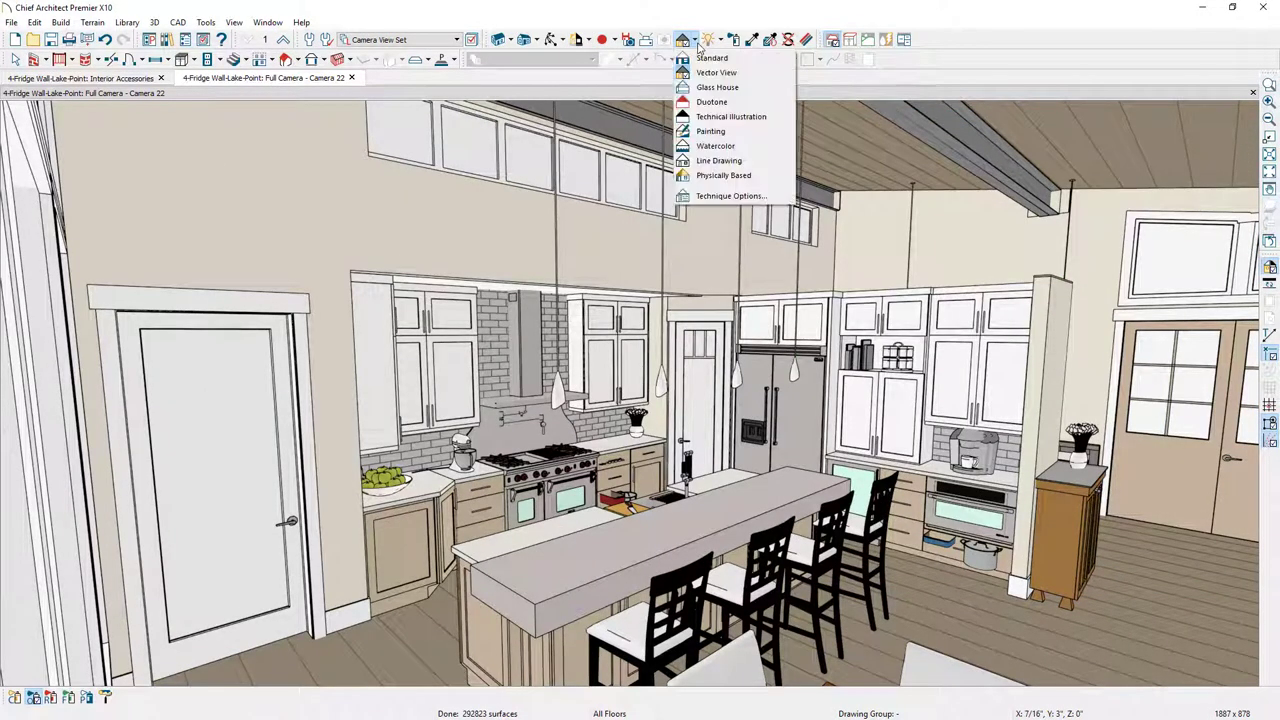
click(722, 118)
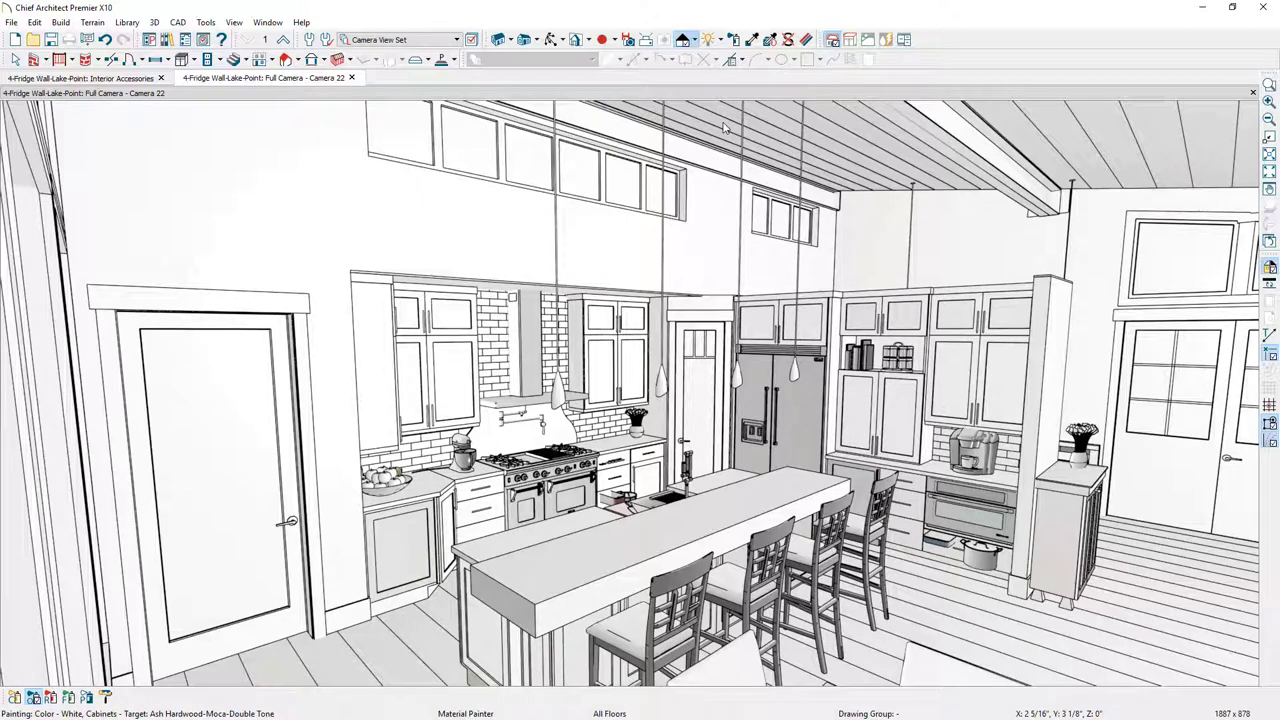
click(694, 40)
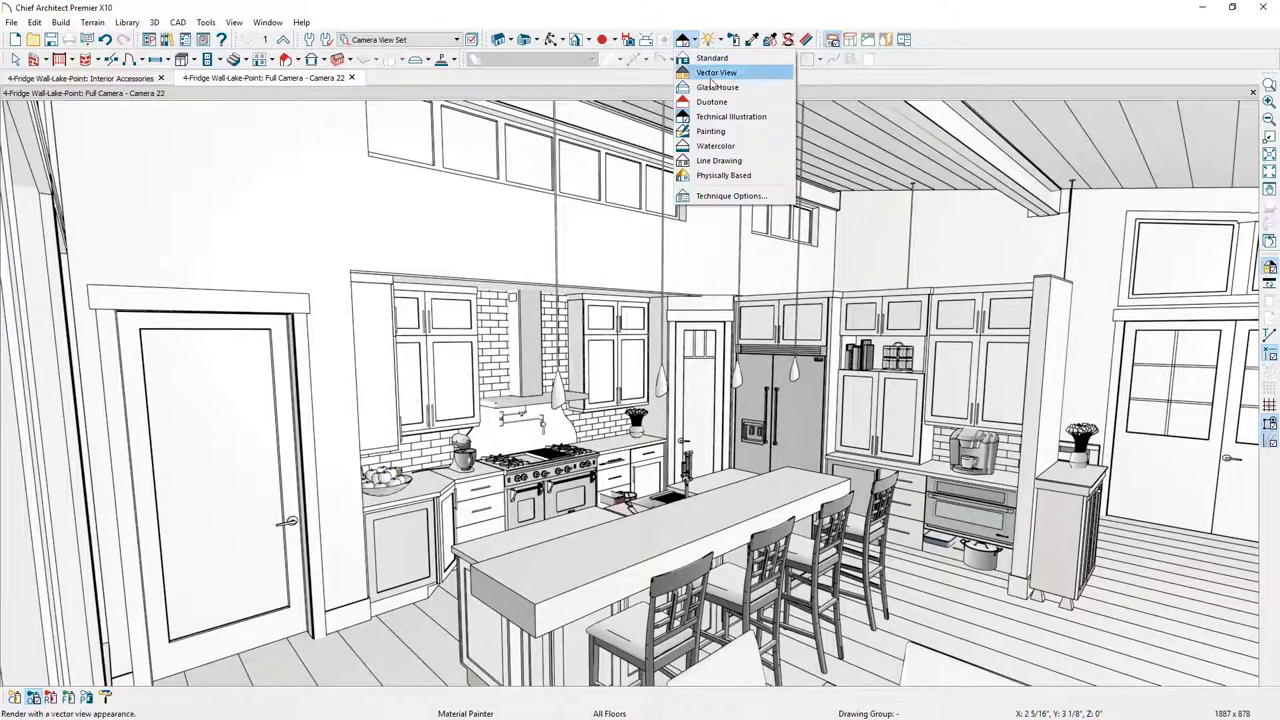
click(726, 163)
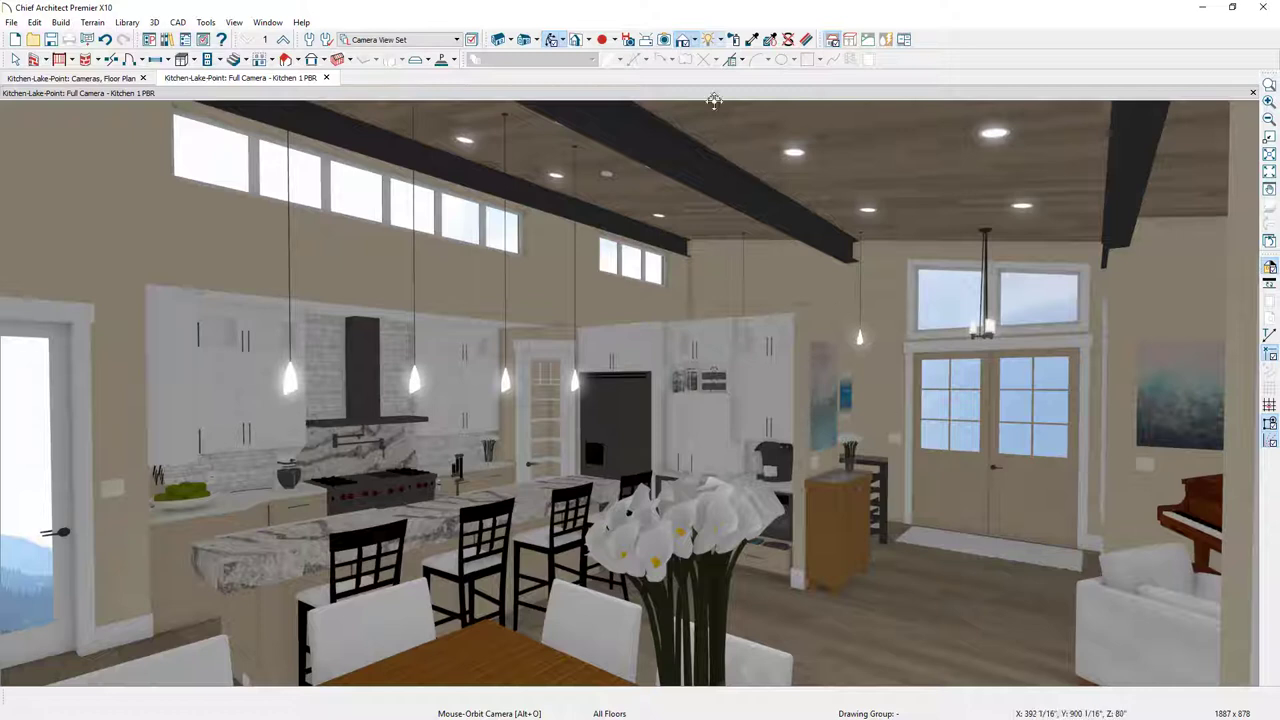
Change the Kitchen 1 PBR camera's lighting mode from automatic to the Default Light Set in the light adjustments.
click(720, 41)
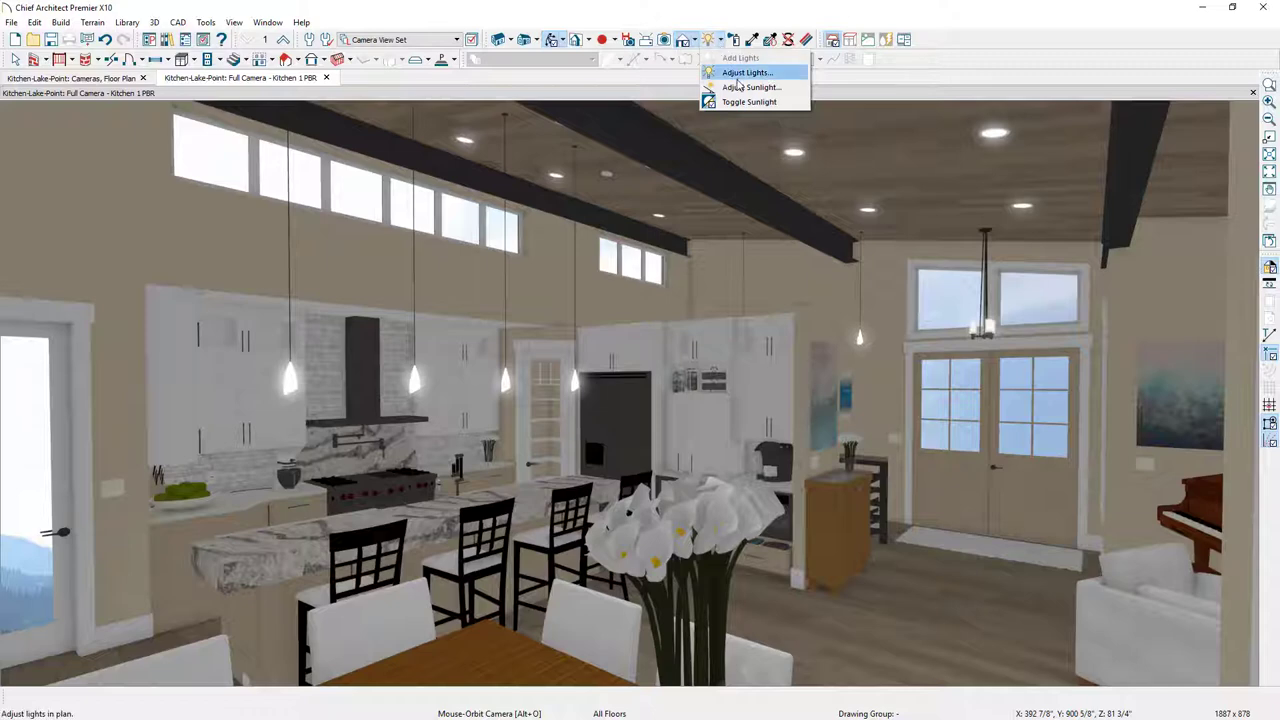
click(748, 73)
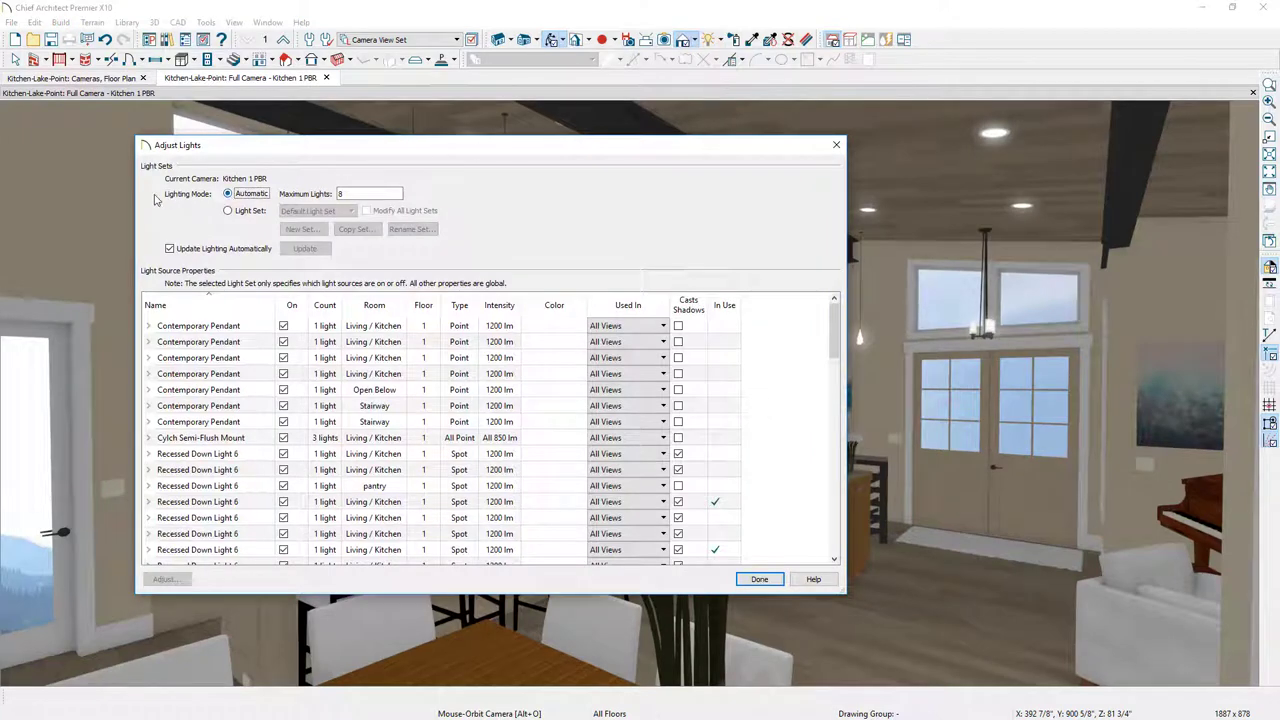
click(233, 212)
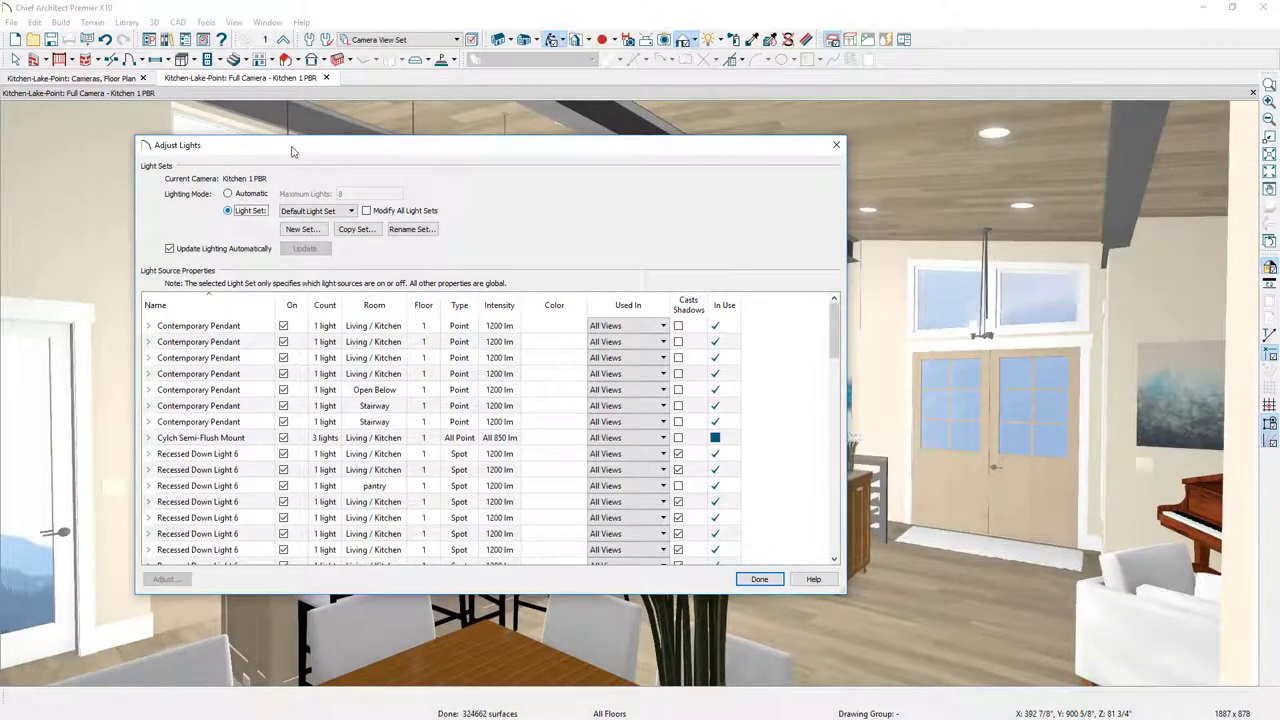
drag(292, 146, 618, 201)
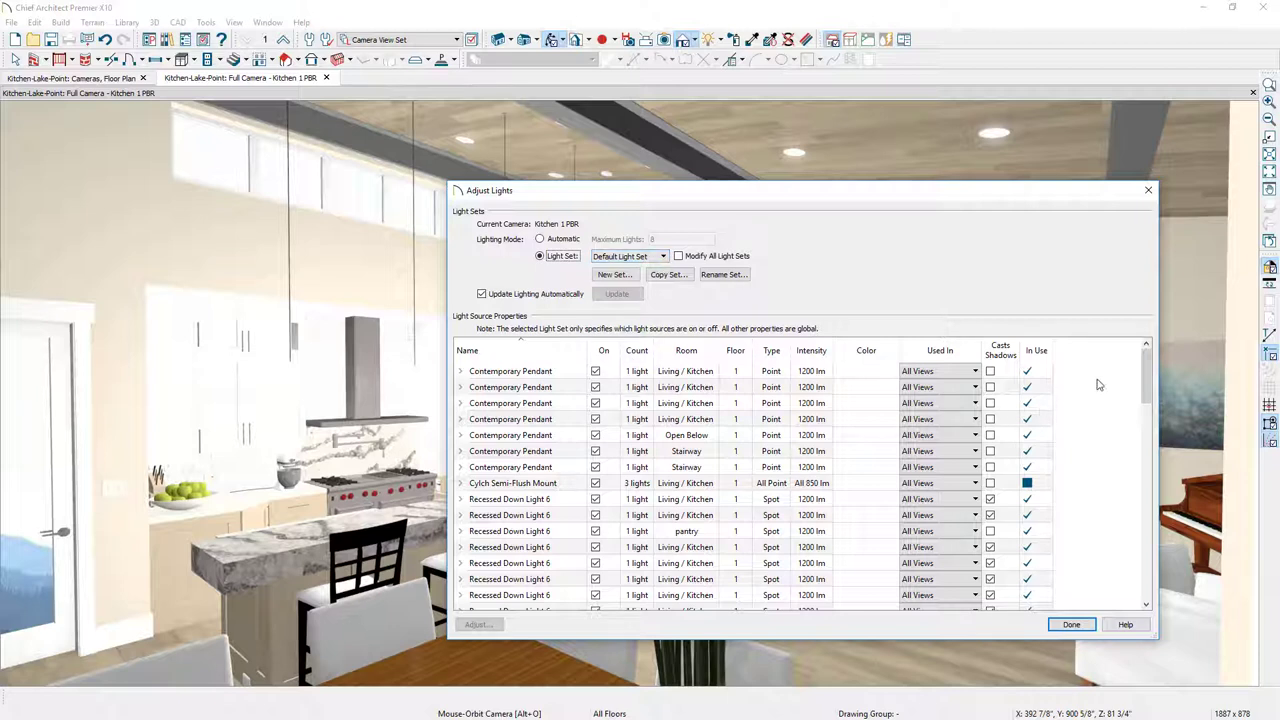
mouse_move(1148, 378)
mouse_down()
mouse_move(1146, 578)
mouse_move(1155, 370)
mouse_up()
click(1071, 624)
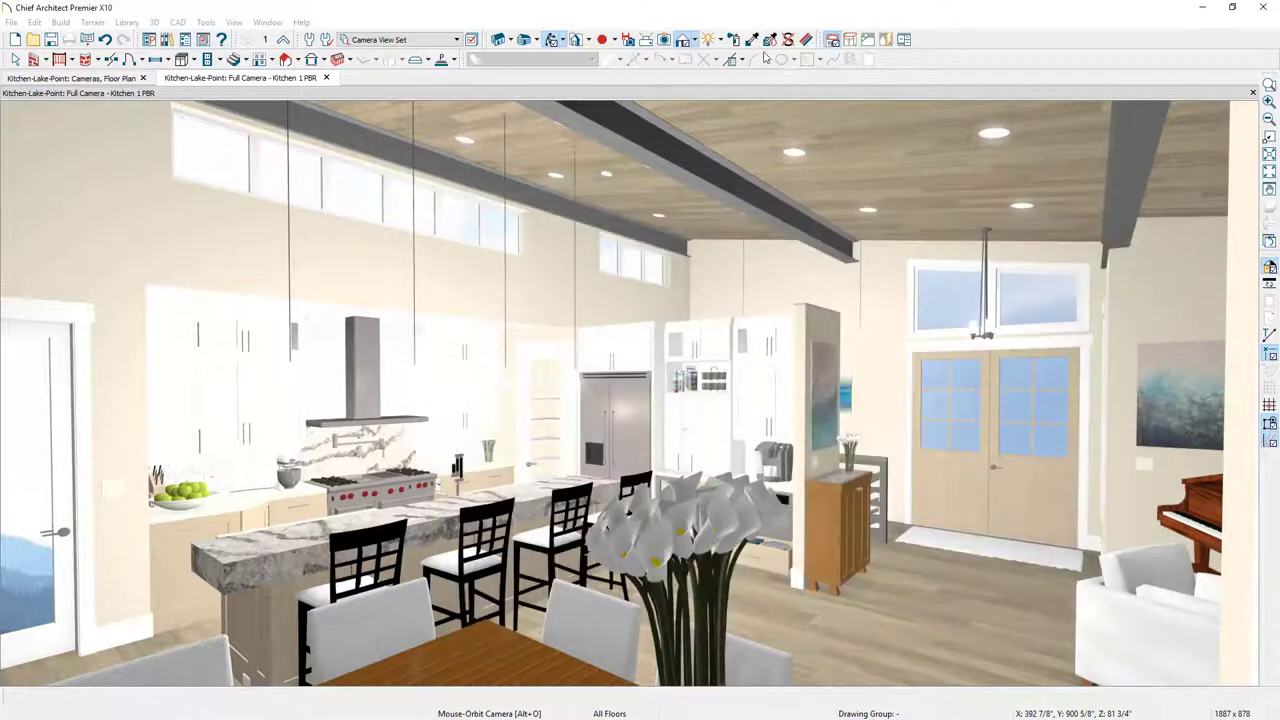
Switch the Kitchen 1 PBR view to the Physically Based rendering technique and inspect the kitchen from close up.
click(694, 41)
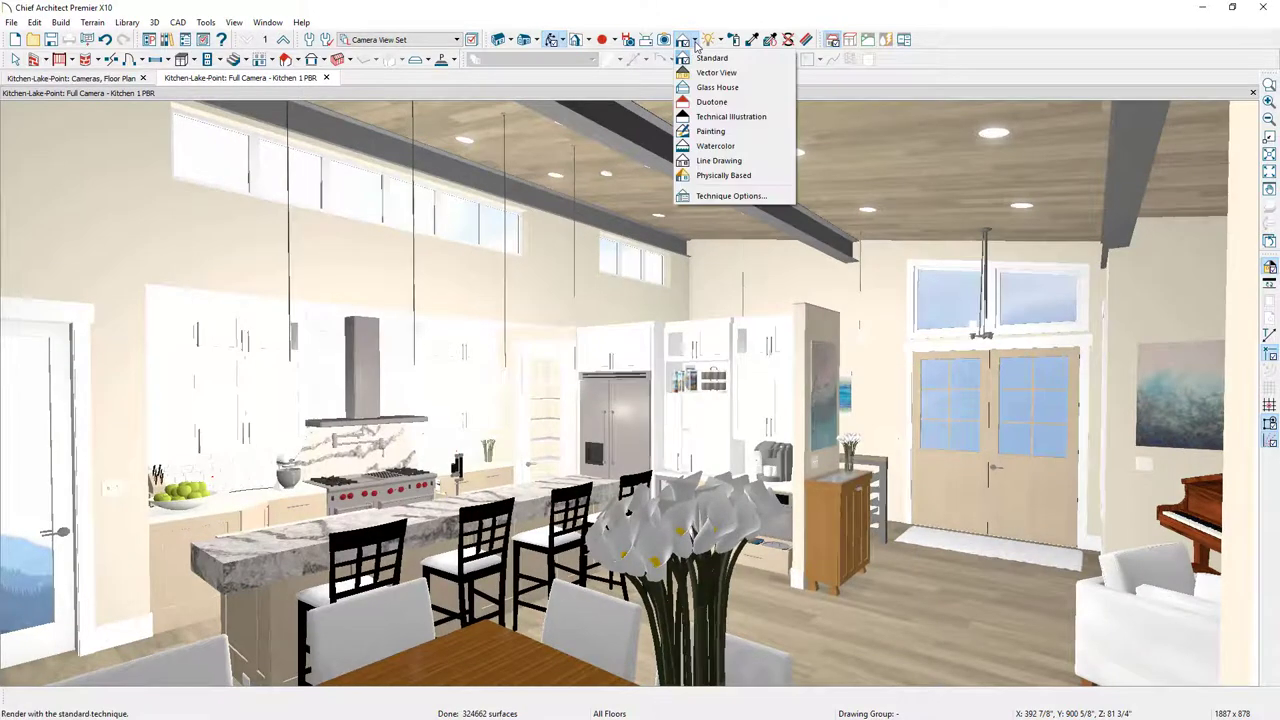
click(703, 176)
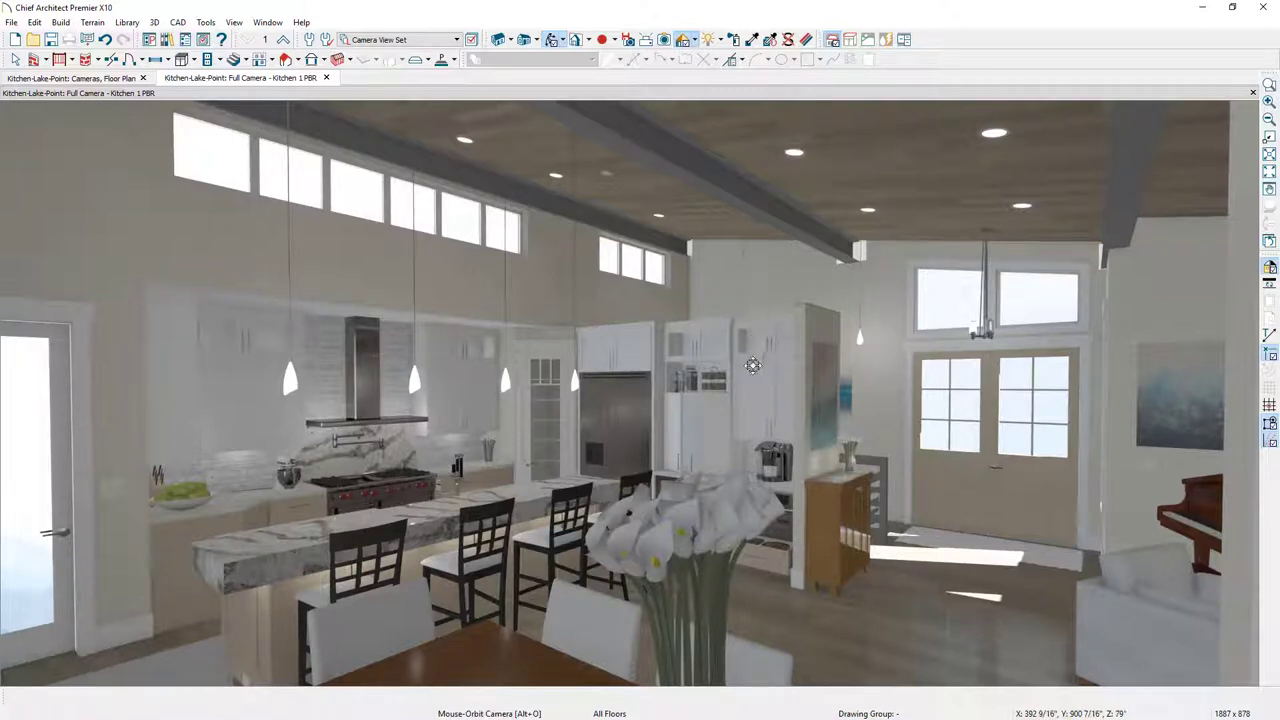
scroll(628, 416, up, 3)
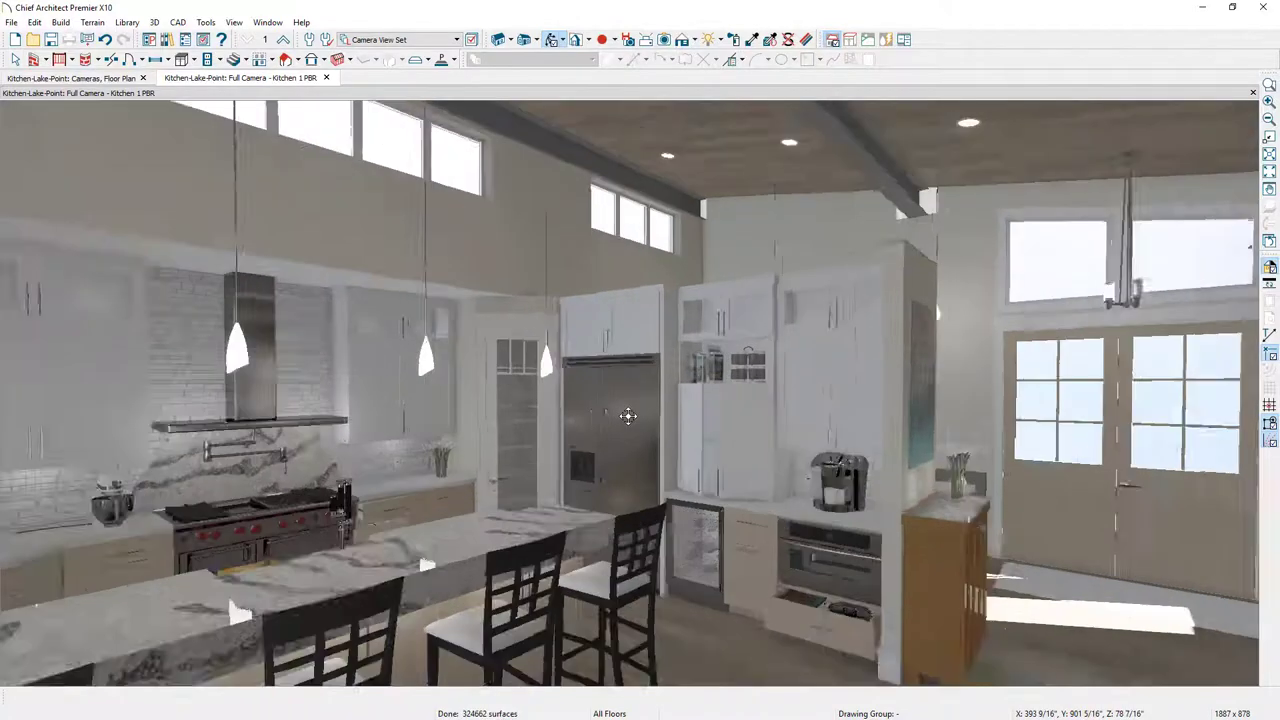
drag(607, 482, 335, 512)
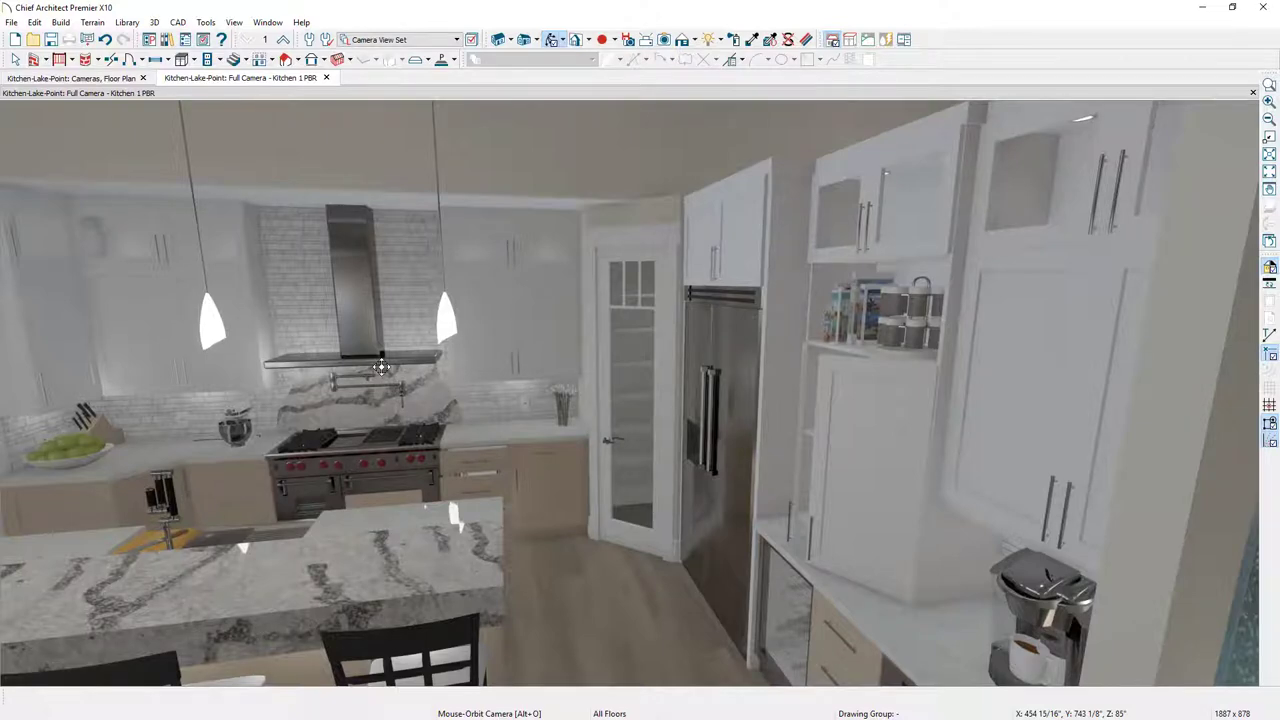
Set up a 360 panorama export of the Kitchen 1 PBR camera view with saving to Chief Architect Cloud enabled.
drag(381, 367, 381, 367)
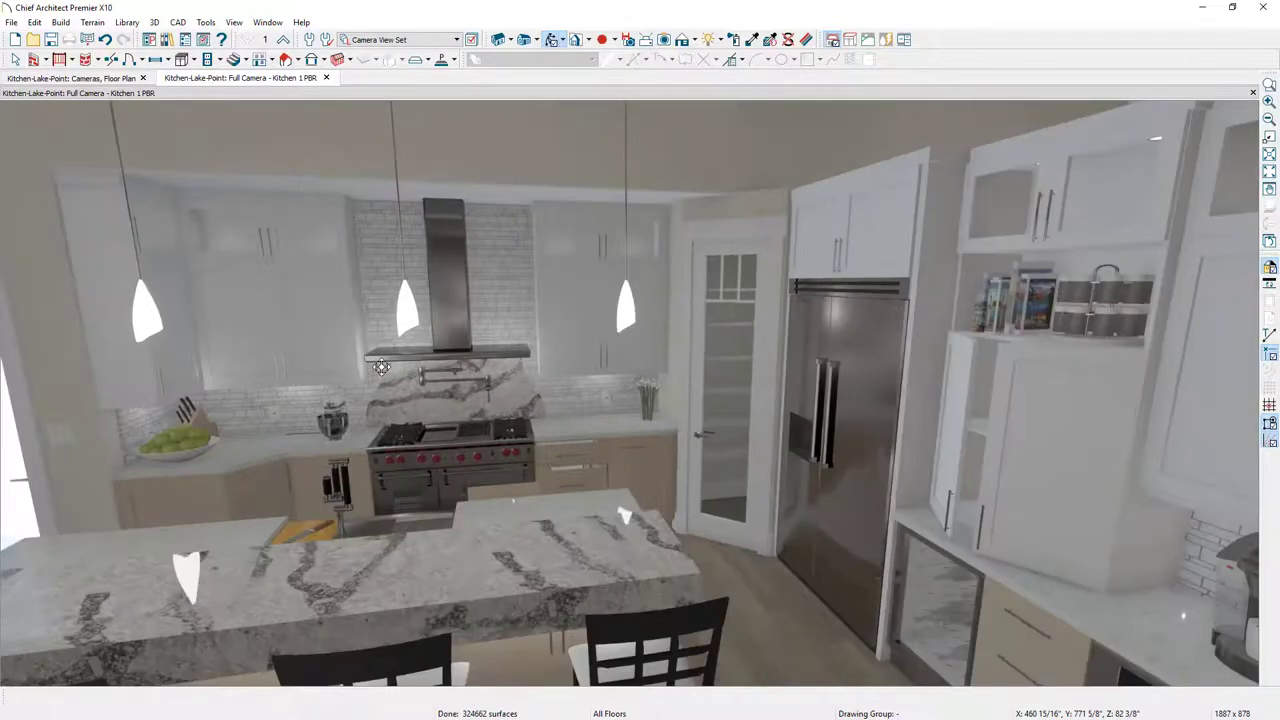
click(12, 22)
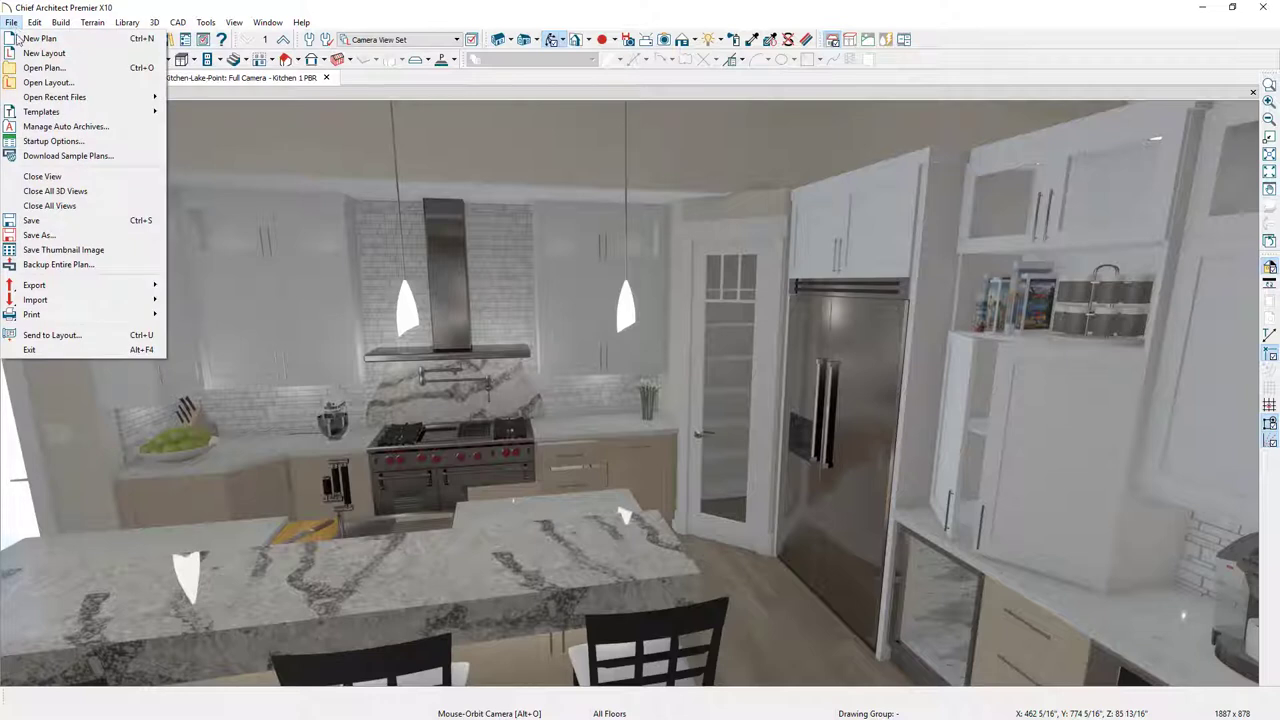
mouse_move(80, 285)
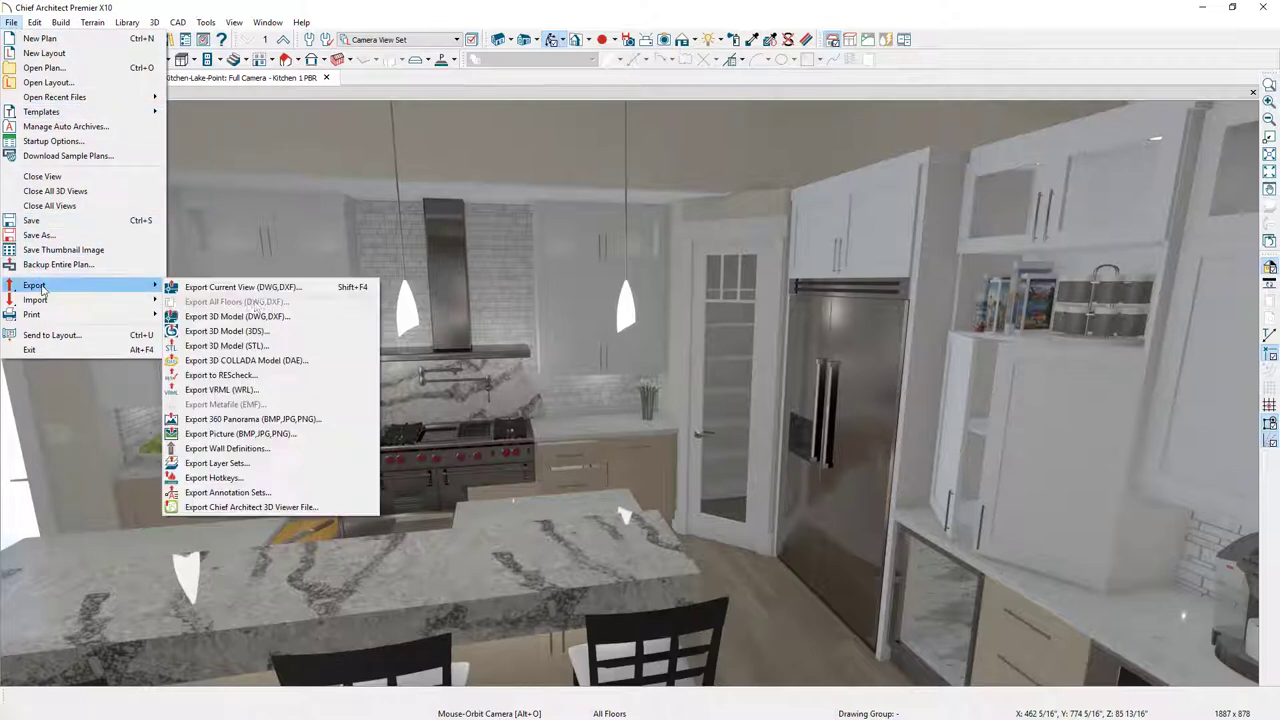
click(310, 423)
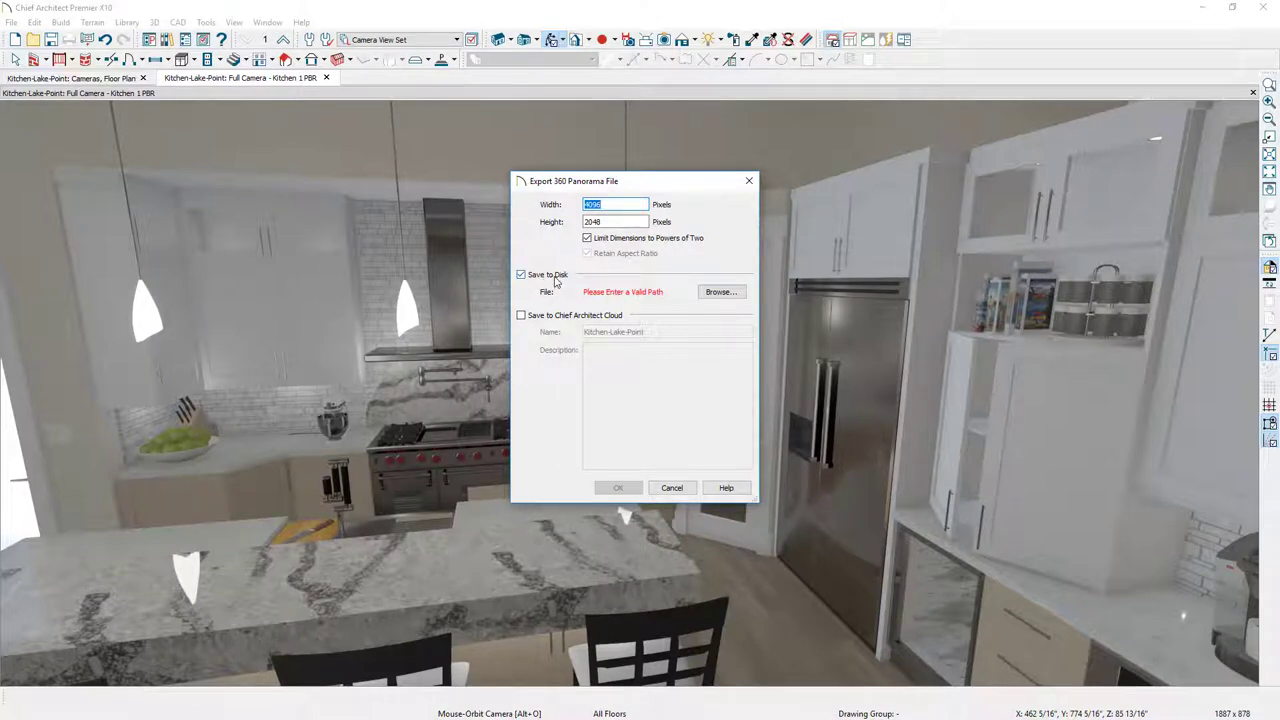
click(524, 316)
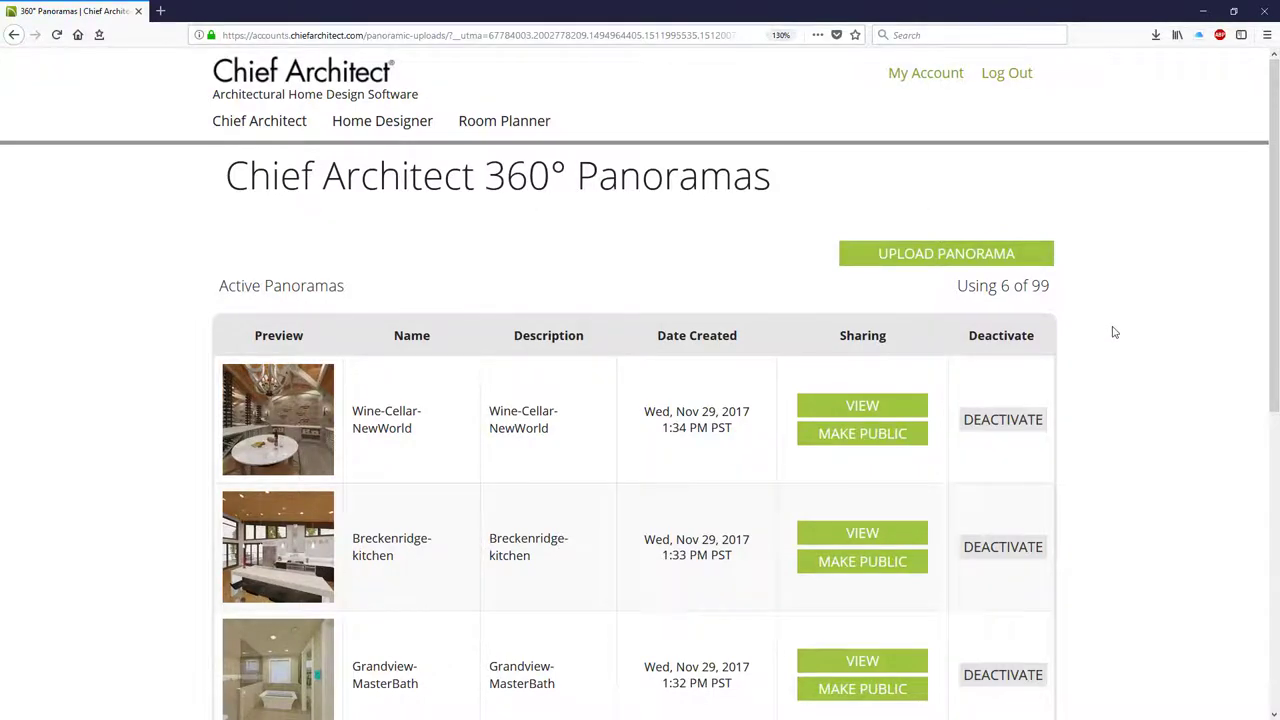
Switch to the browser's 360° Panoramas page, view the Lake Point kichen-living-360 panorama and look around the rooms.
scroll(1114, 332, down, 5)
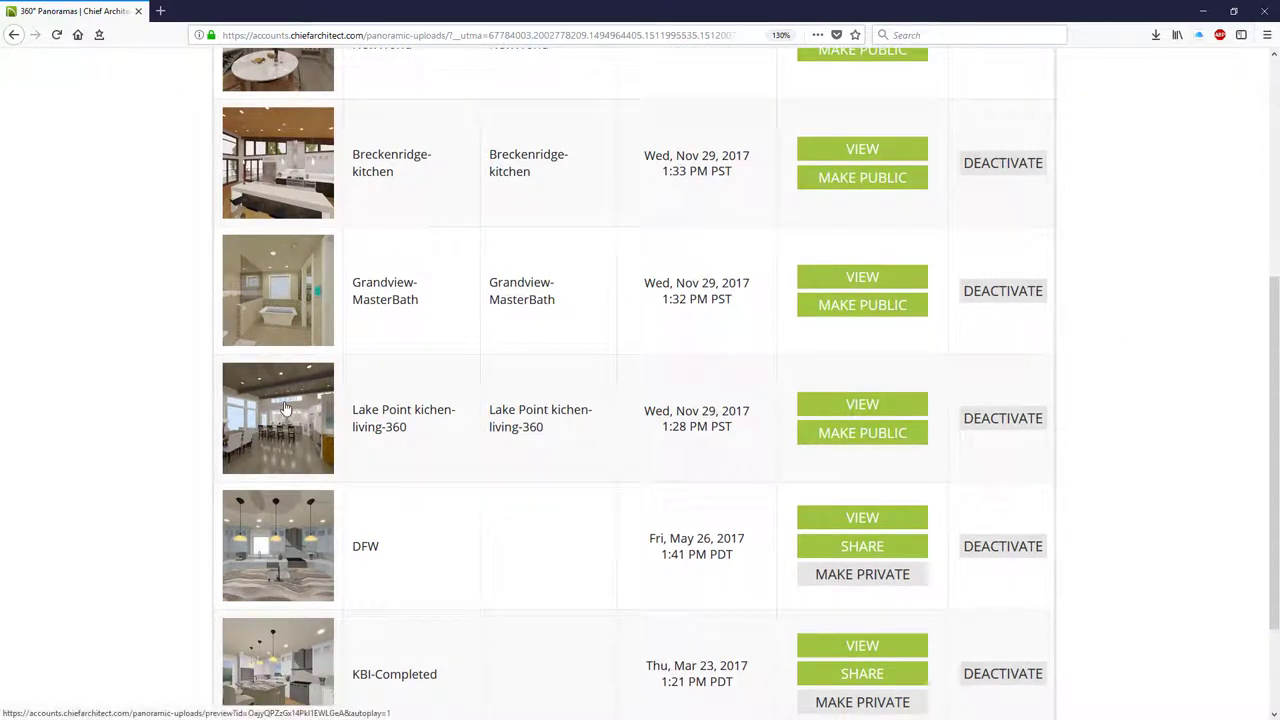
click(806, 414)
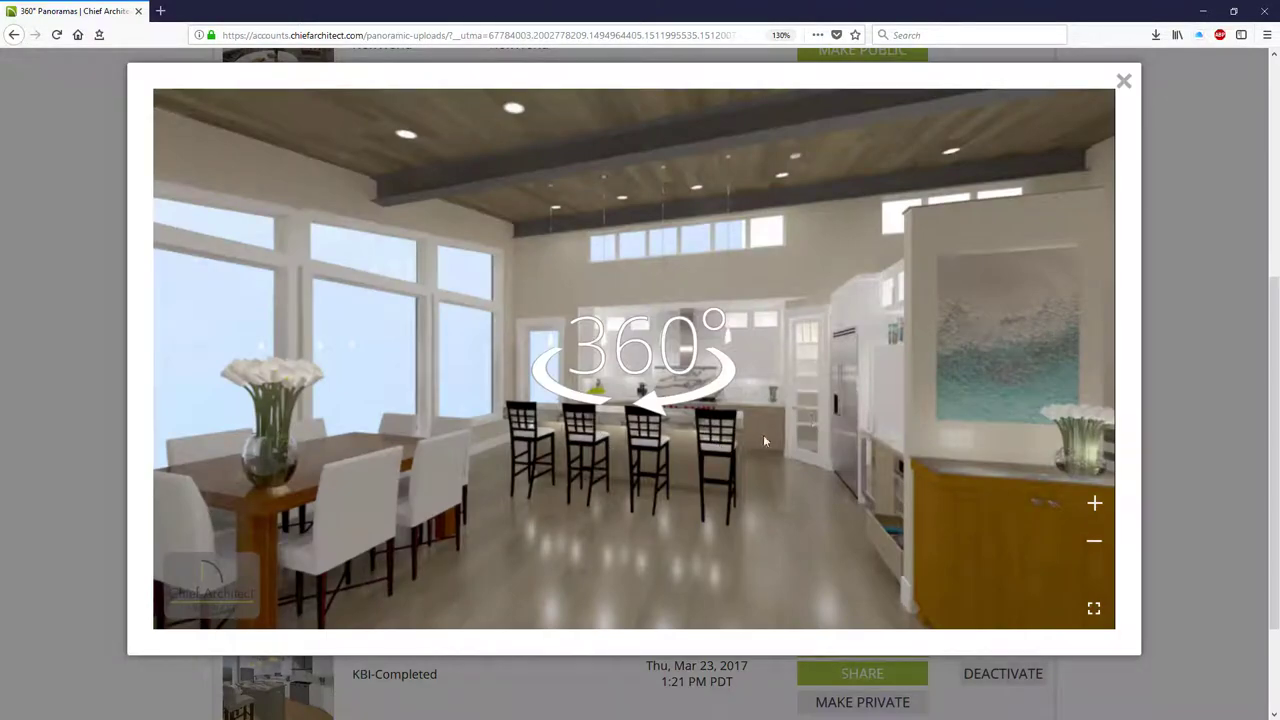
drag(763, 434, 550, 428)
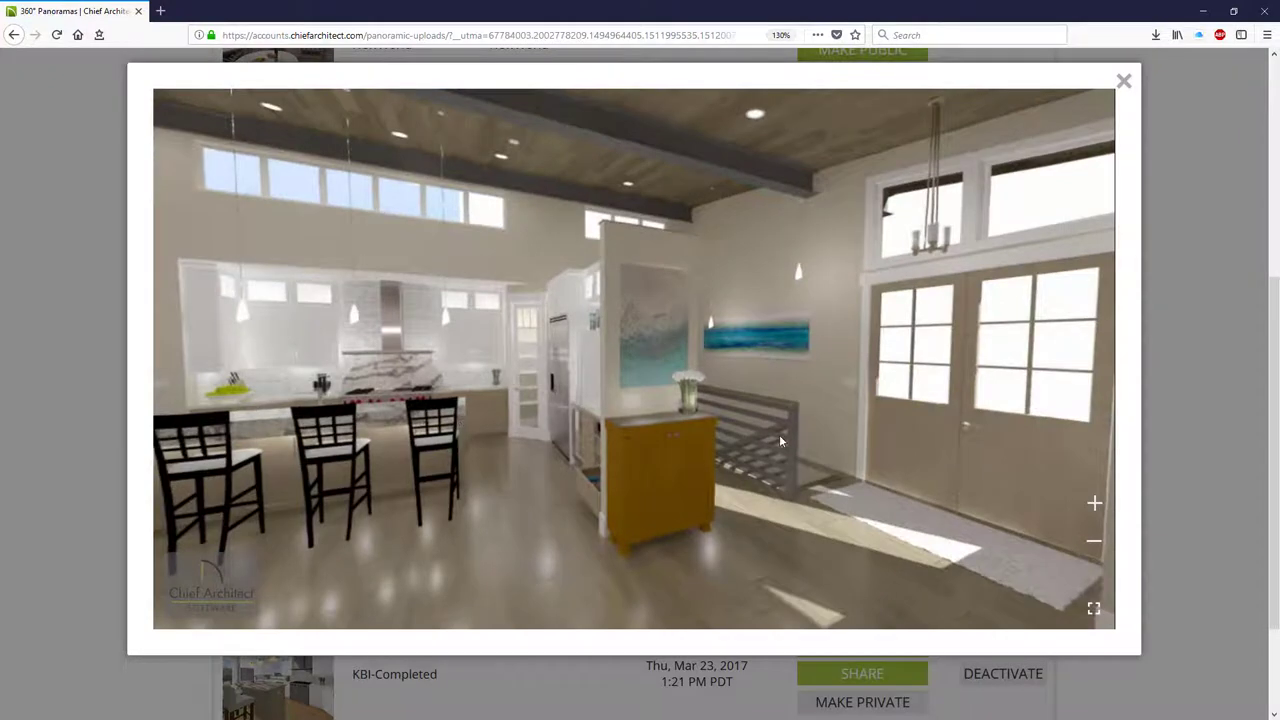
drag(779, 434, 470, 437)
drag(840, 462, 430, 470)
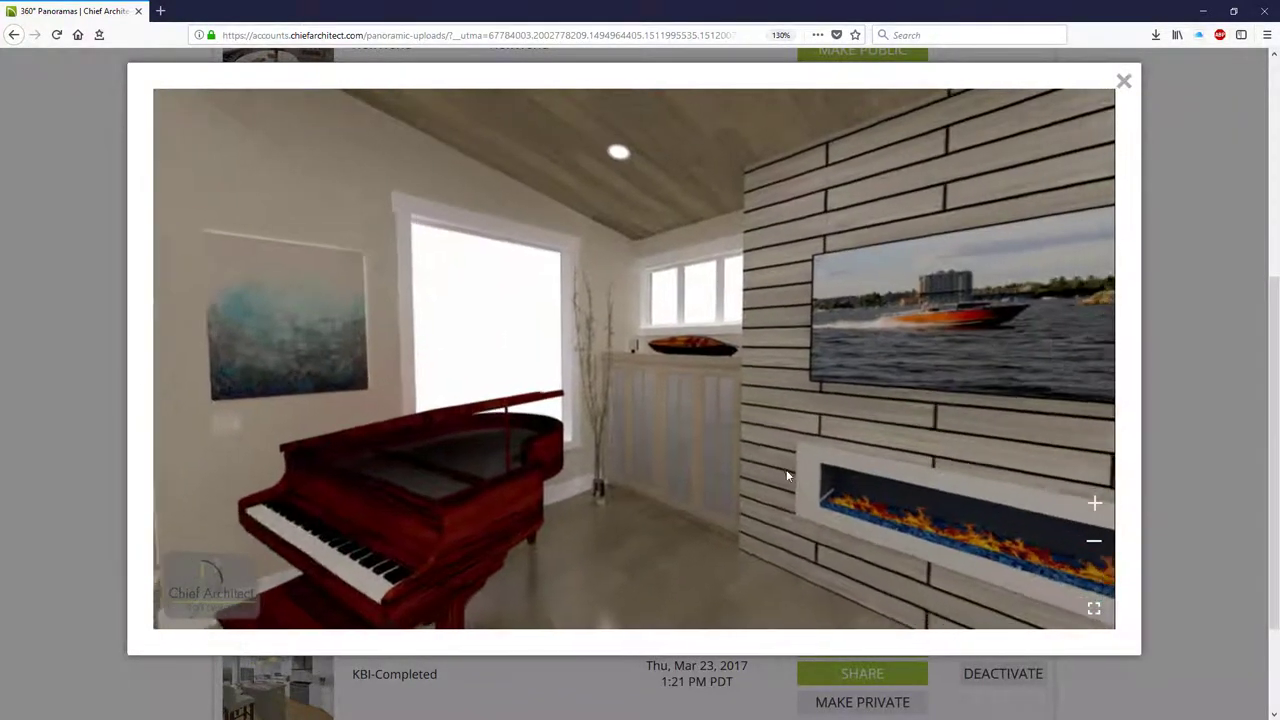
drag(838, 477, 229, 418)
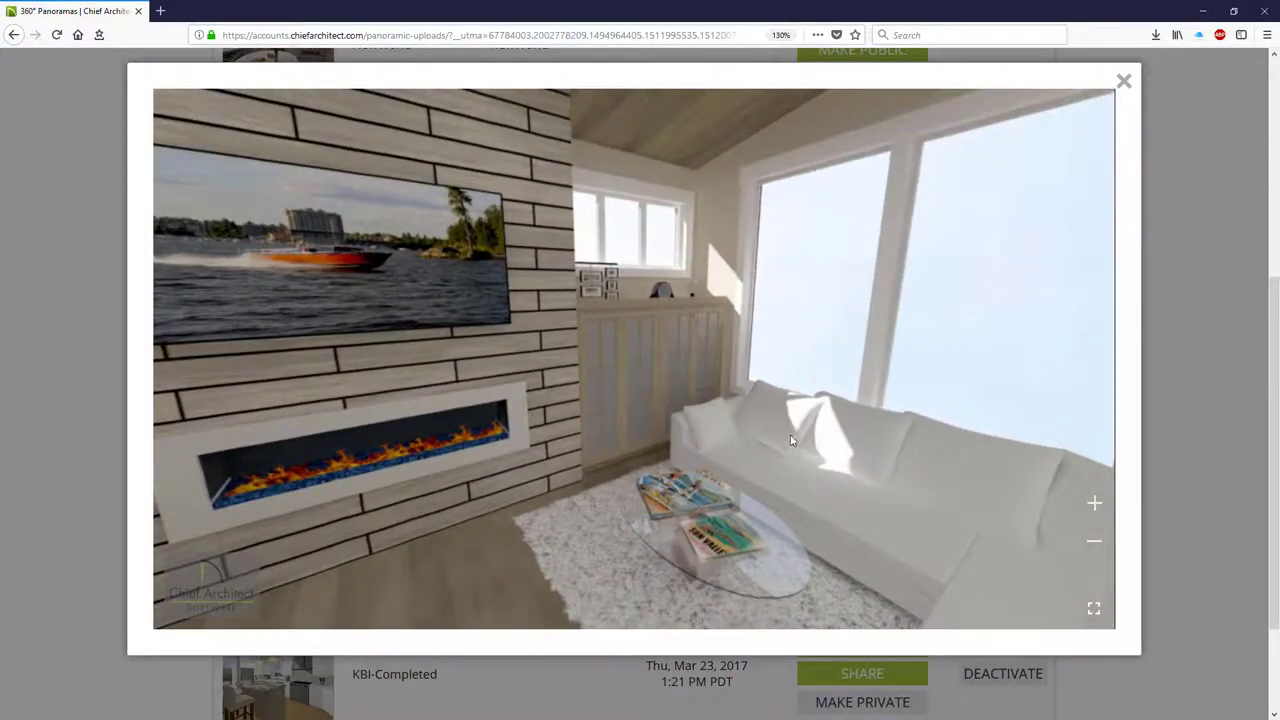
drag(790, 440, 446, 371)
click(1124, 84)
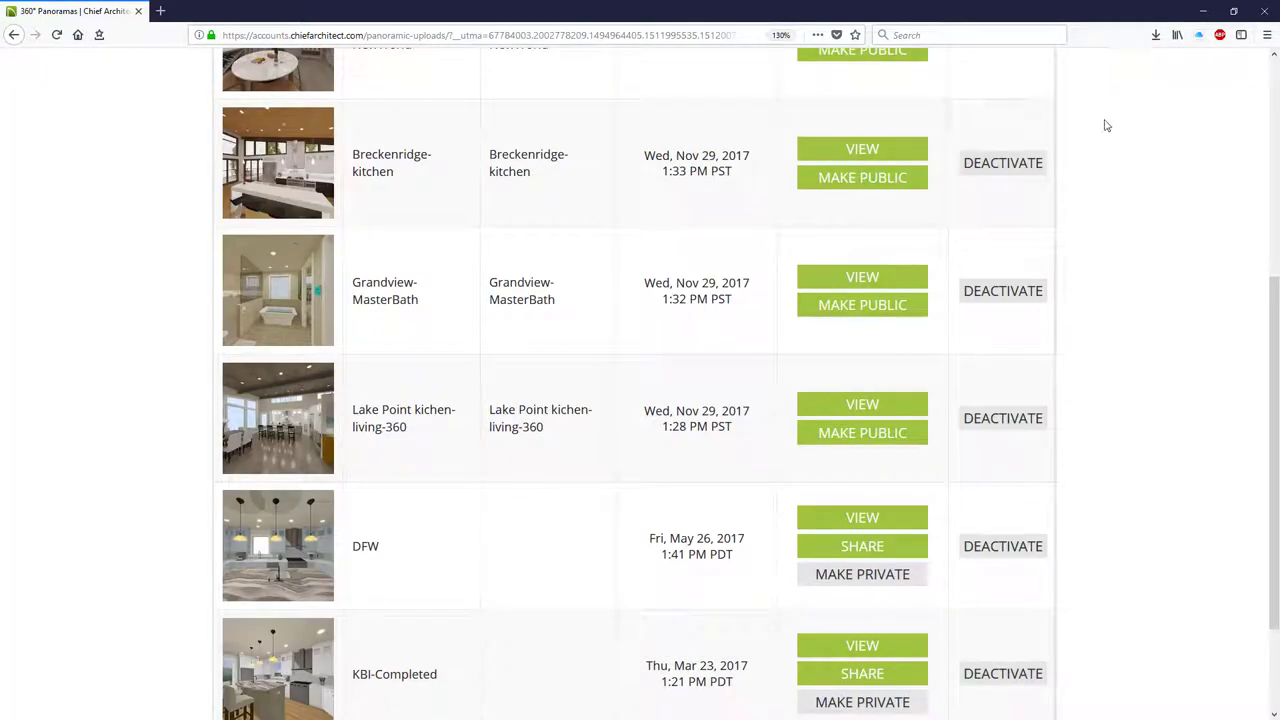
Make the Lake Point kichen-living-360 panorama public and bring up its direct link and embed sharing options.
click(902, 440)
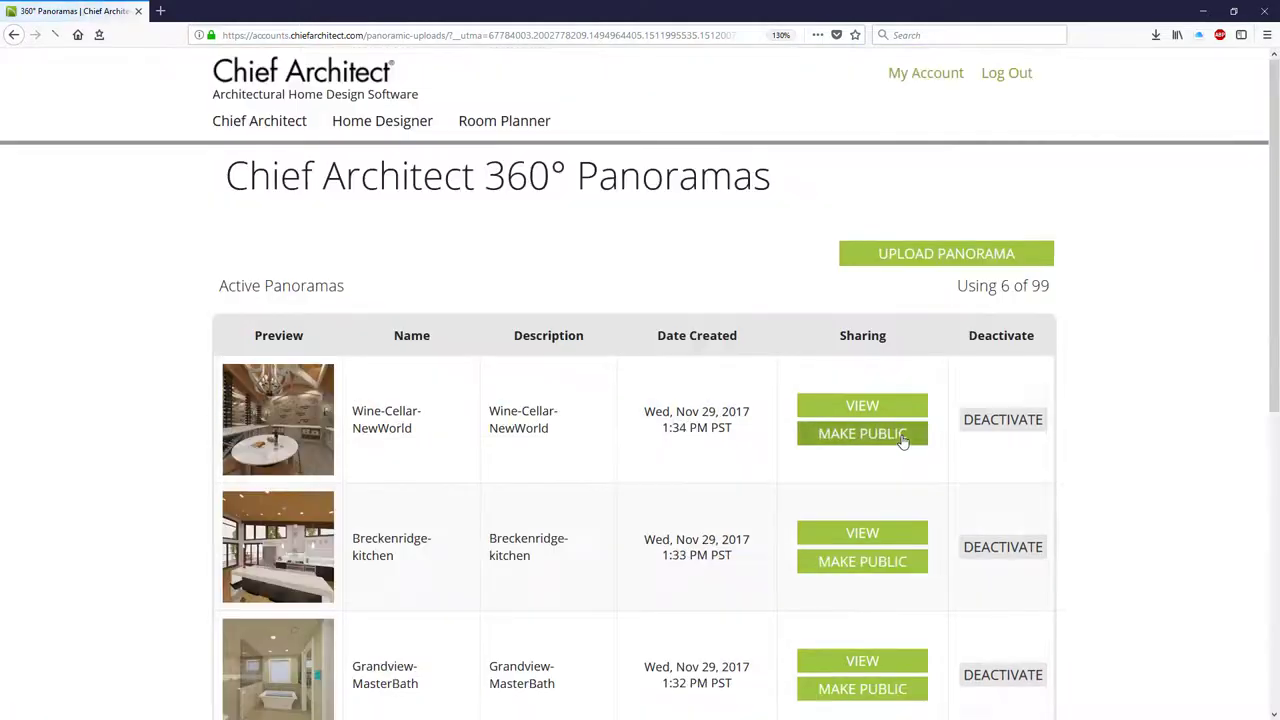
scroll(900, 414, down, 5)
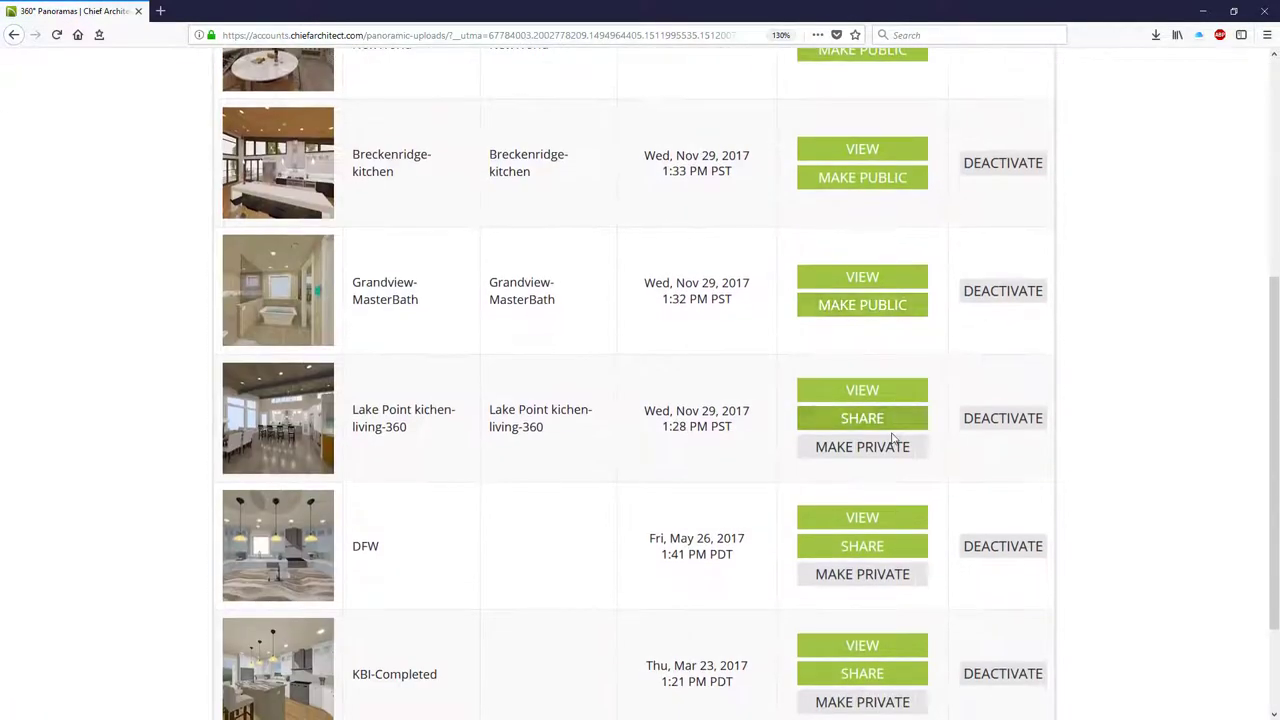
click(893, 427)
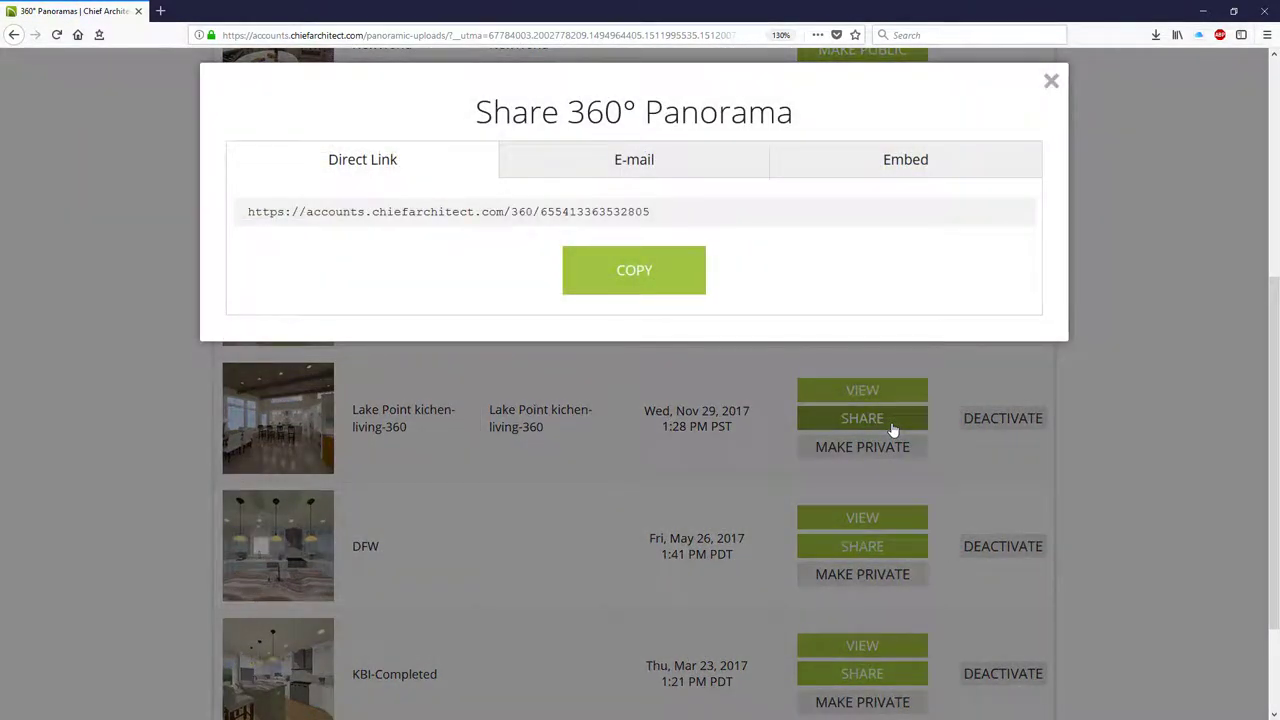
click(732, 216)
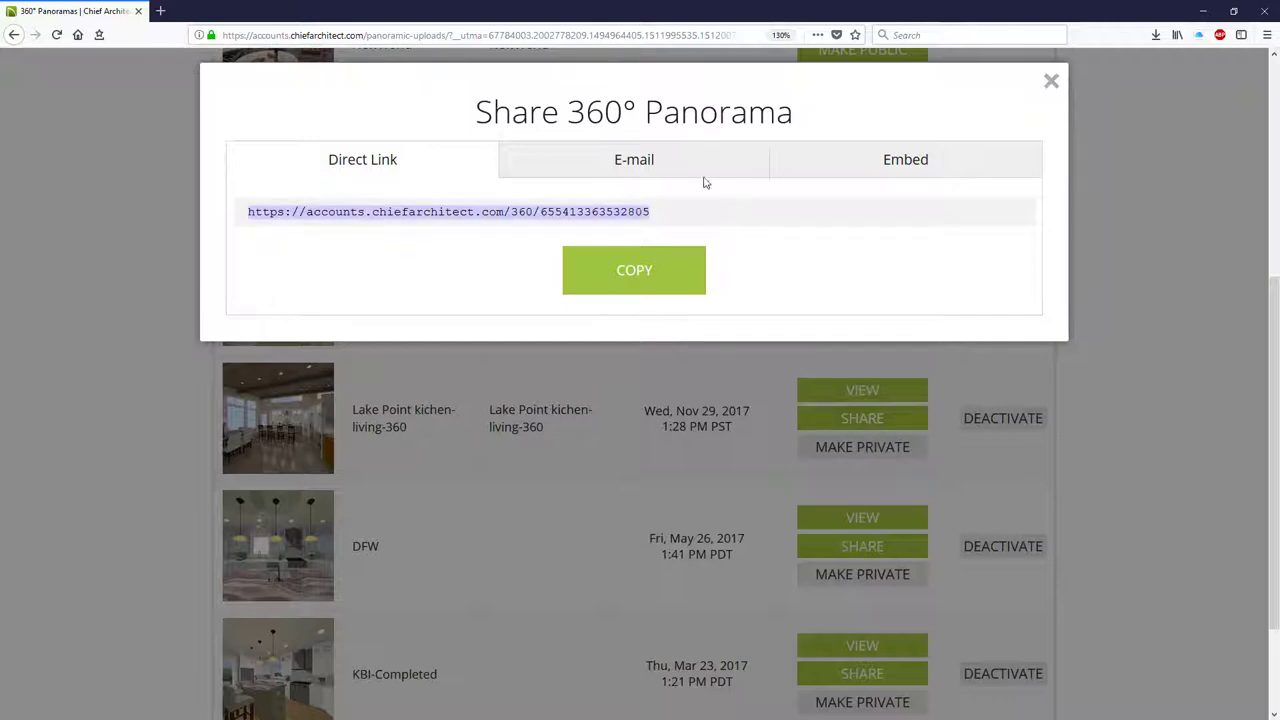
click(882, 176)
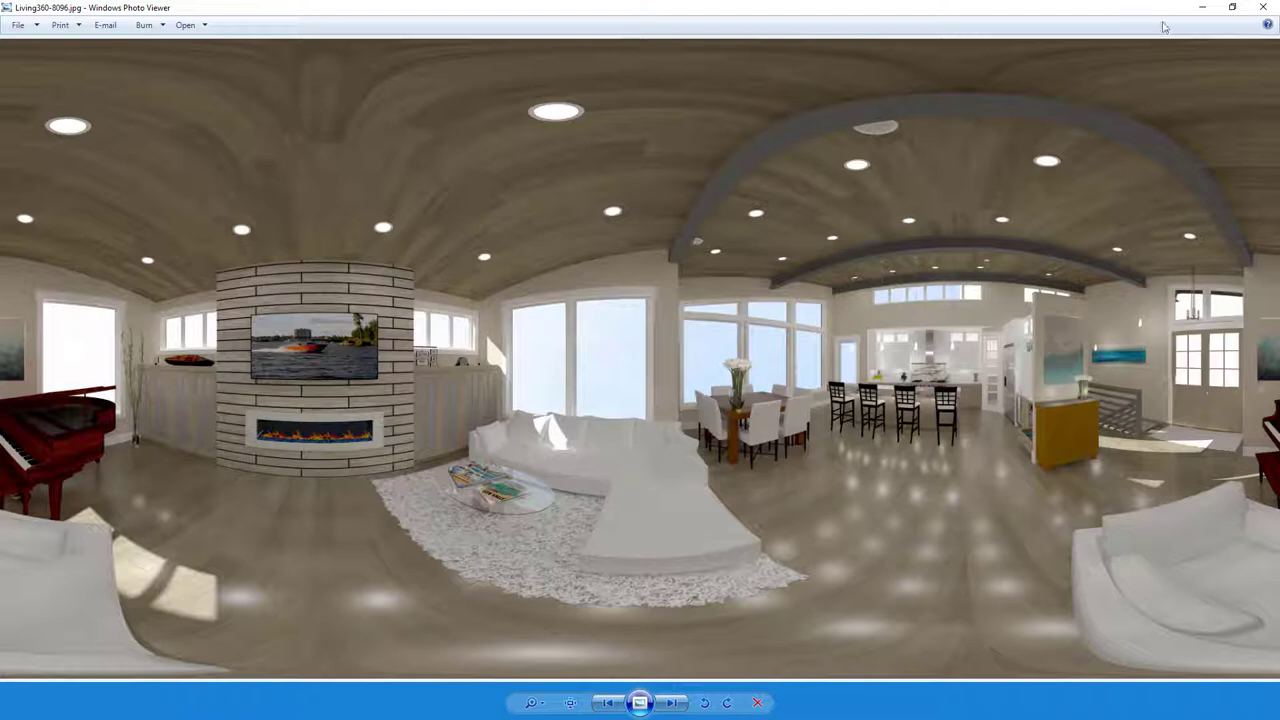
Close the Living360-8096.jpg image and look around the dining and kitchen area in the interactive panorama.
click(1268, 9)
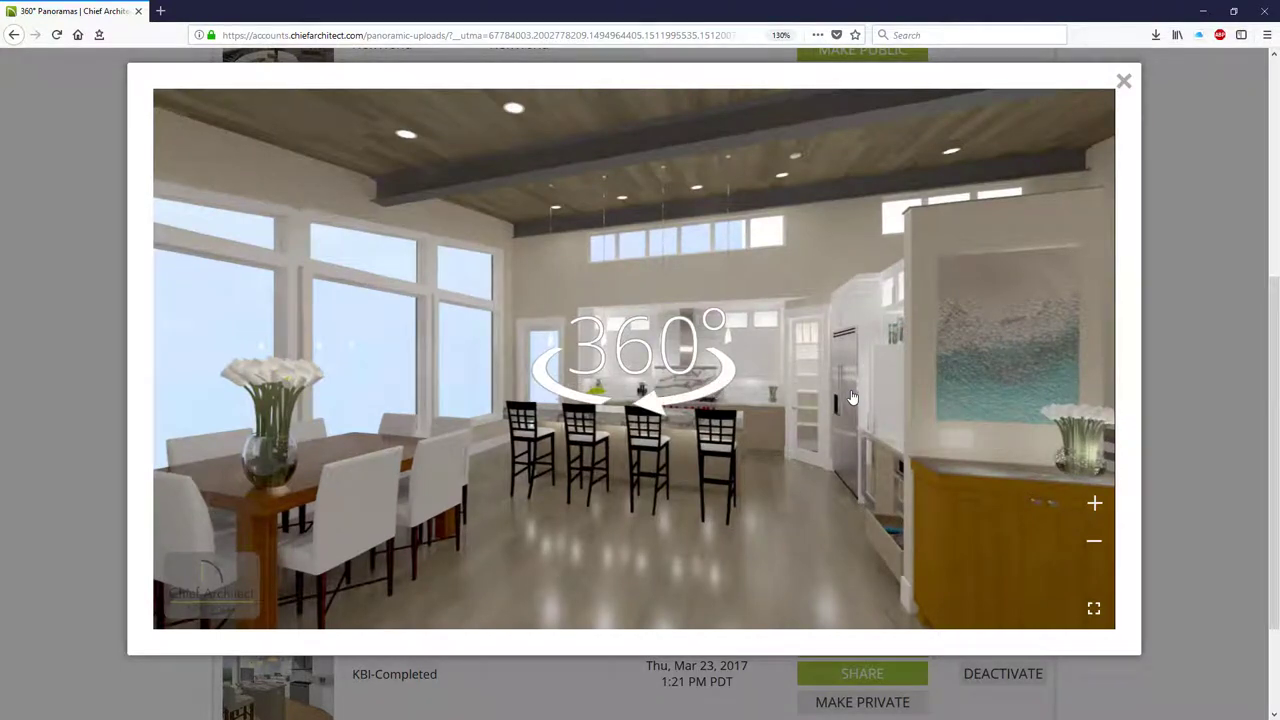
drag(851, 397, 1009, 434)
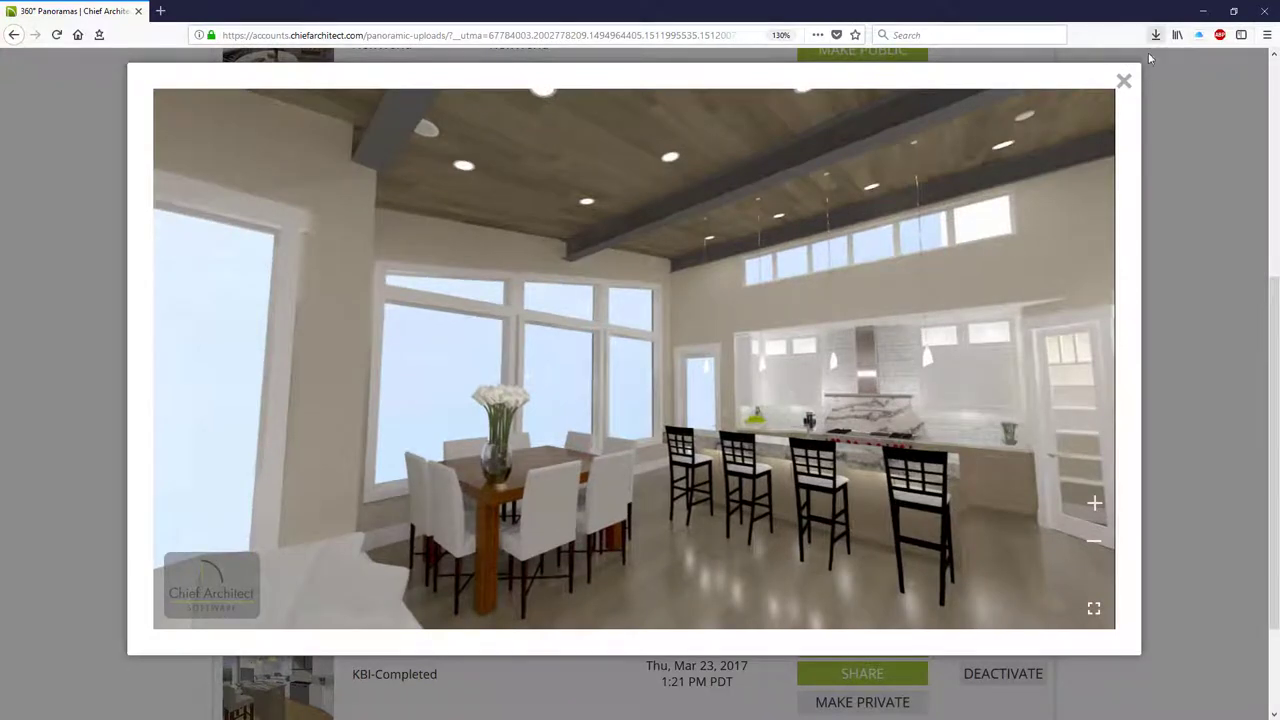
click(1125, 82)
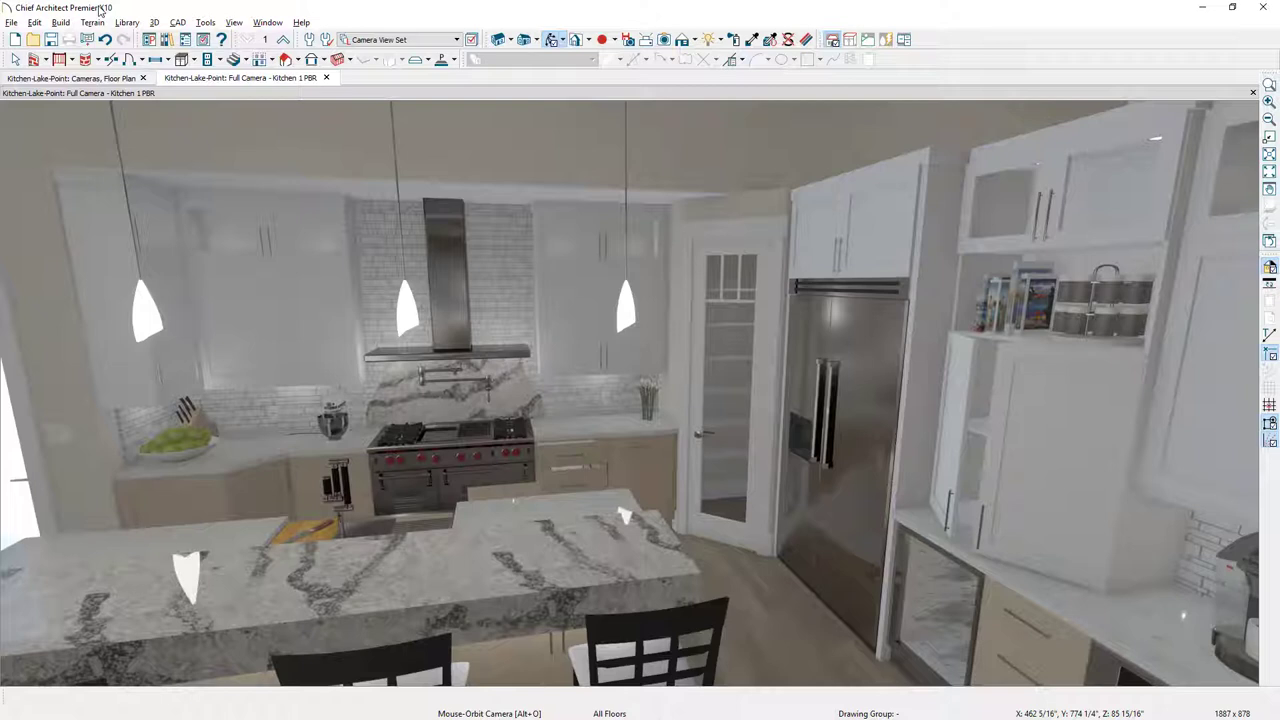
Switch back to Chief Architect, set up a 3D Viewer file export and accept the included cameras with Kitchen 1 PBR as initial view.
click(10, 22)
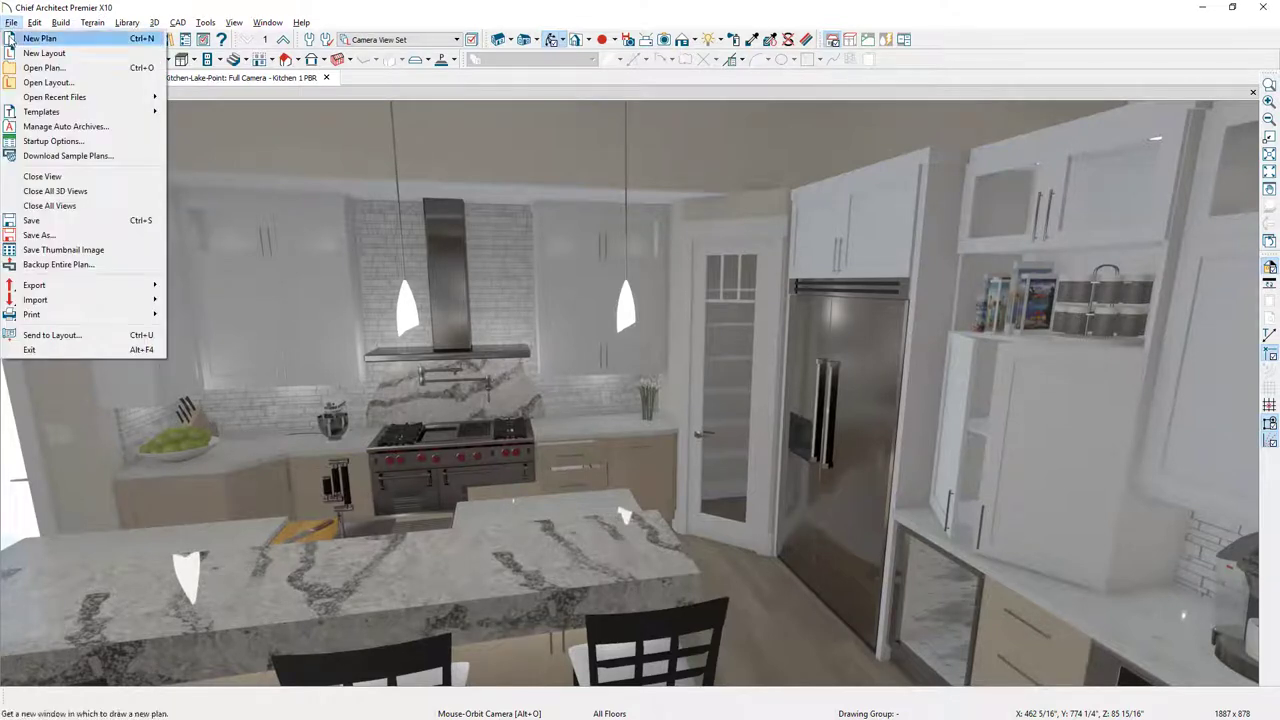
mouse_move(120, 286)
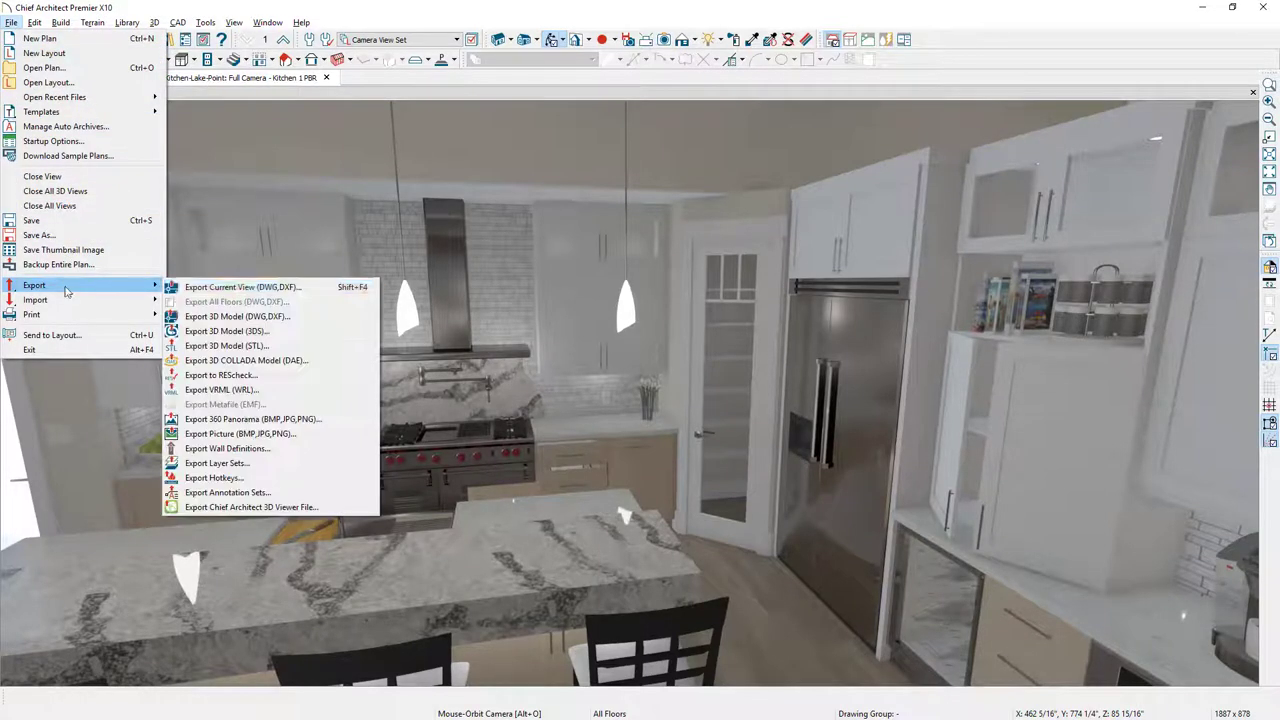
click(293, 508)
click(292, 292)
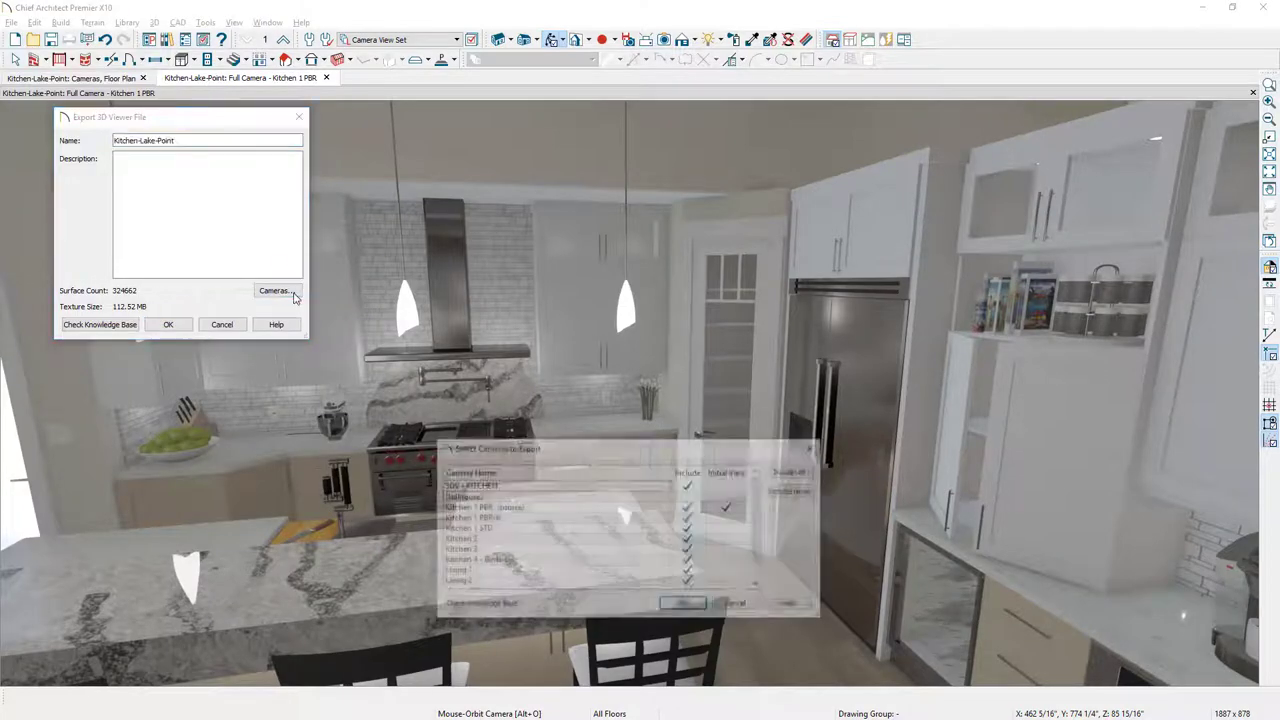
drag(495, 439, 175, 333)
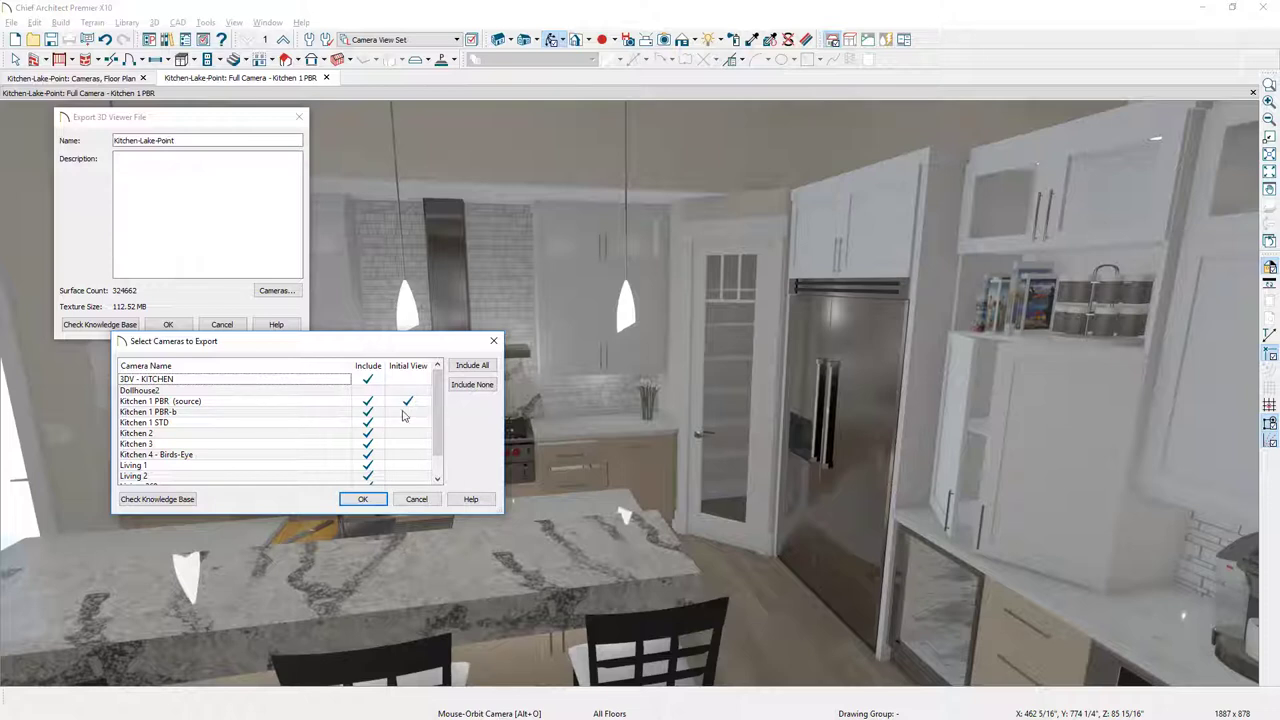
click(364, 499)
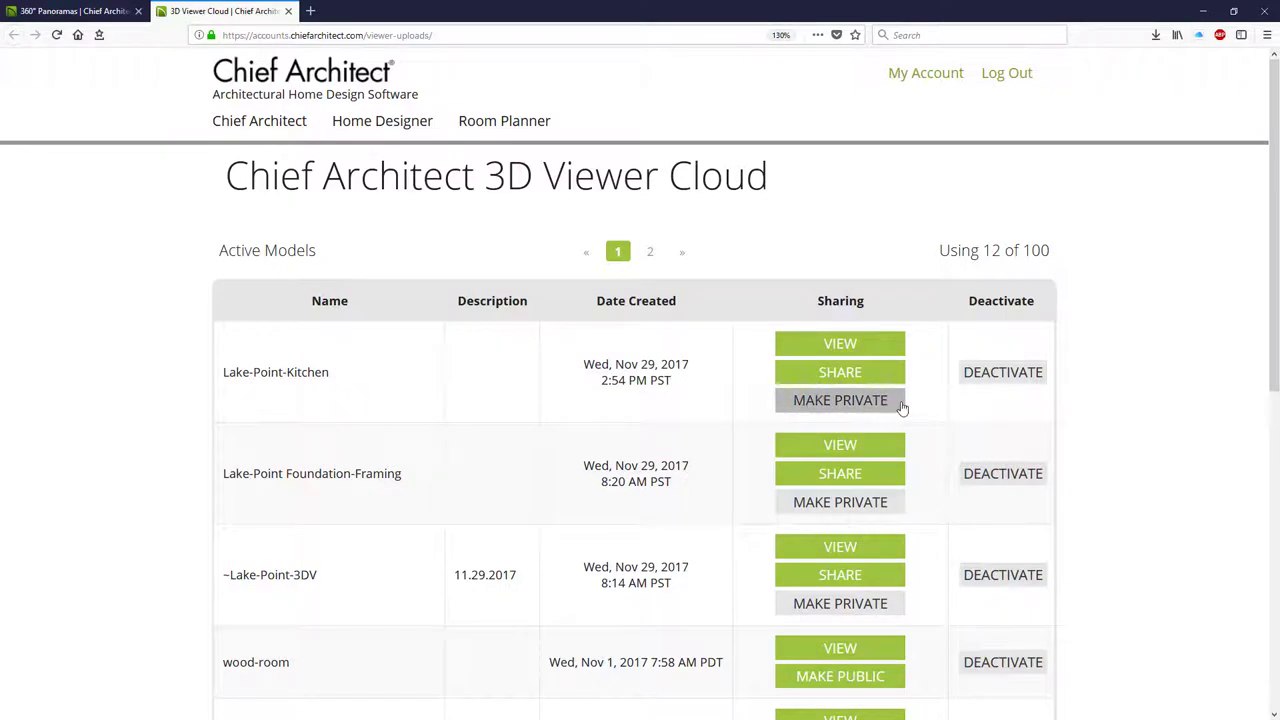
On the 3D Viewer Cloud web page, check the Lake-Point-Kitchen model's sharing options and view the model in HD quality.
click(882, 374)
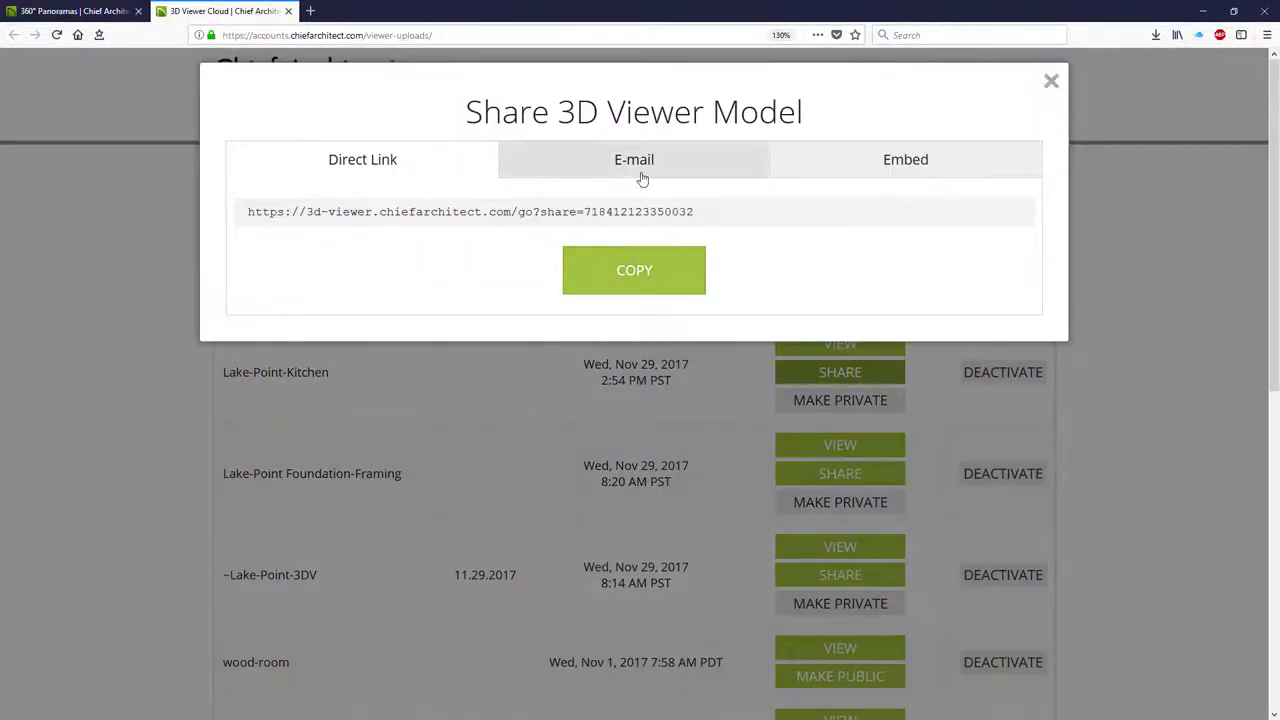
click(1051, 81)
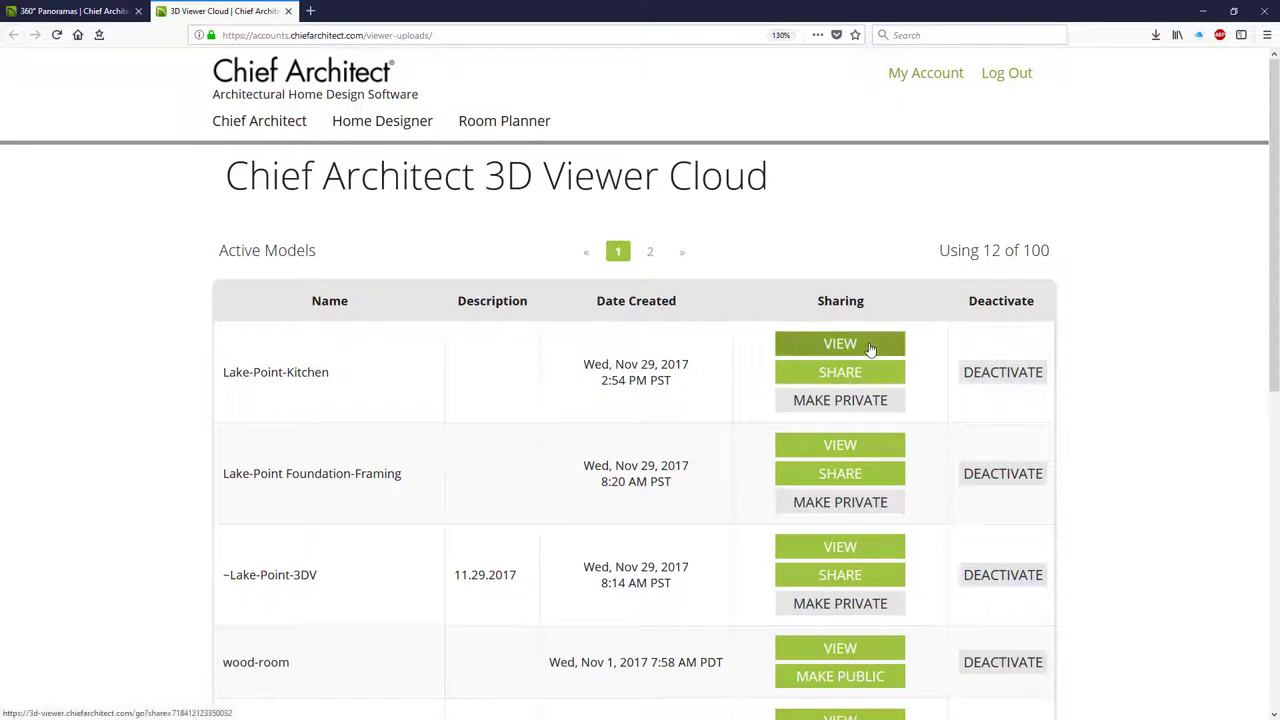
click(870, 348)
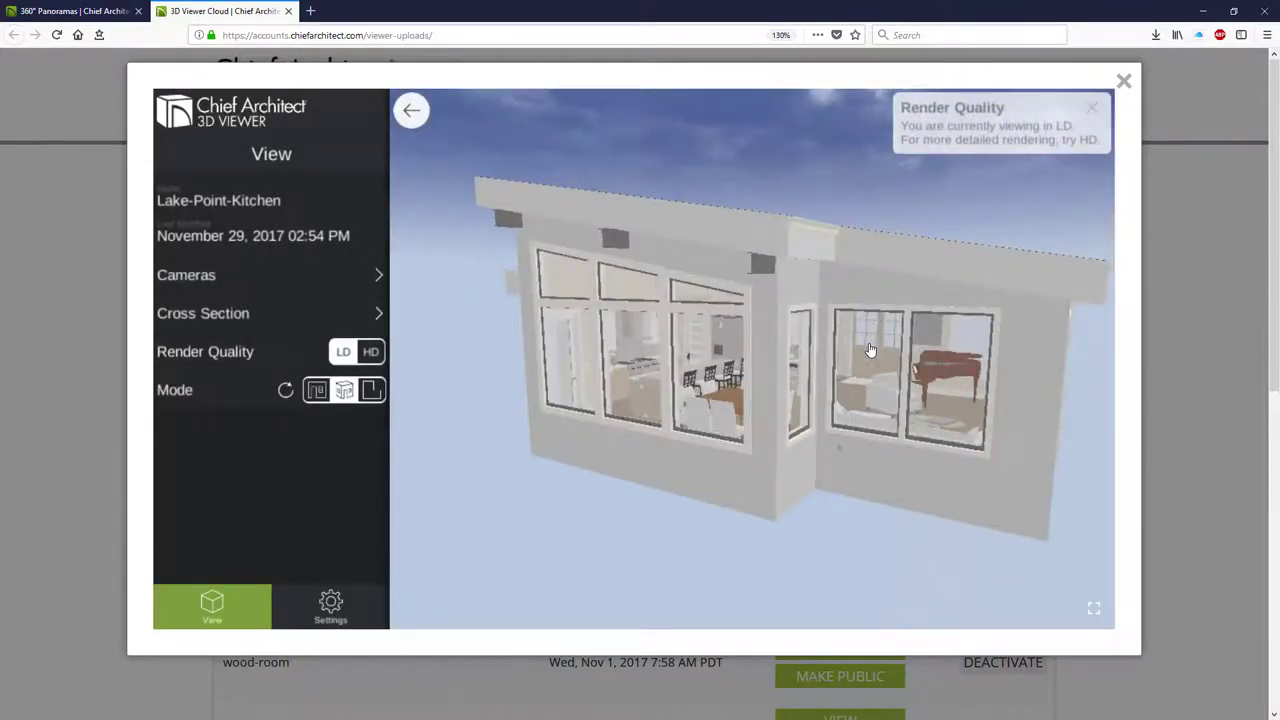
click(370, 352)
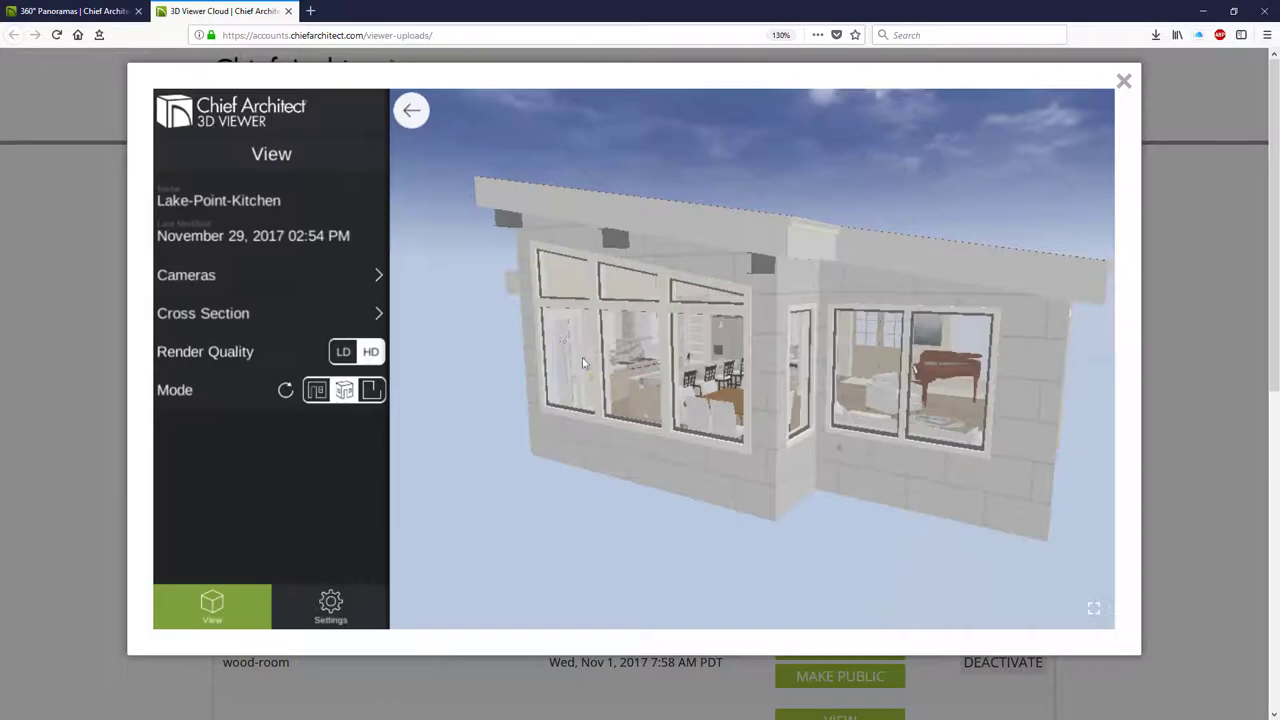
drag(614, 370, 346, 314)
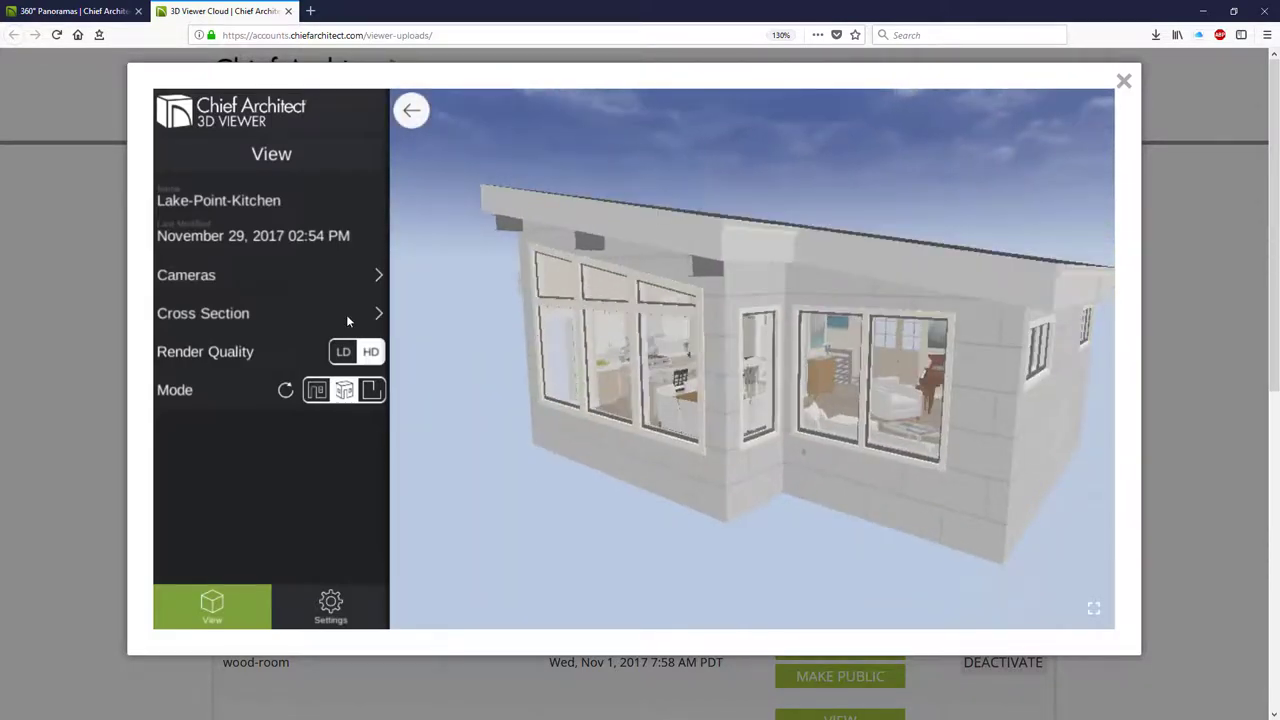
Walk through the model from the Kitchen 1 STD camera, and view the Kitchen 2, Kitchen 3 and Living 1 cameras.
click(344, 277)
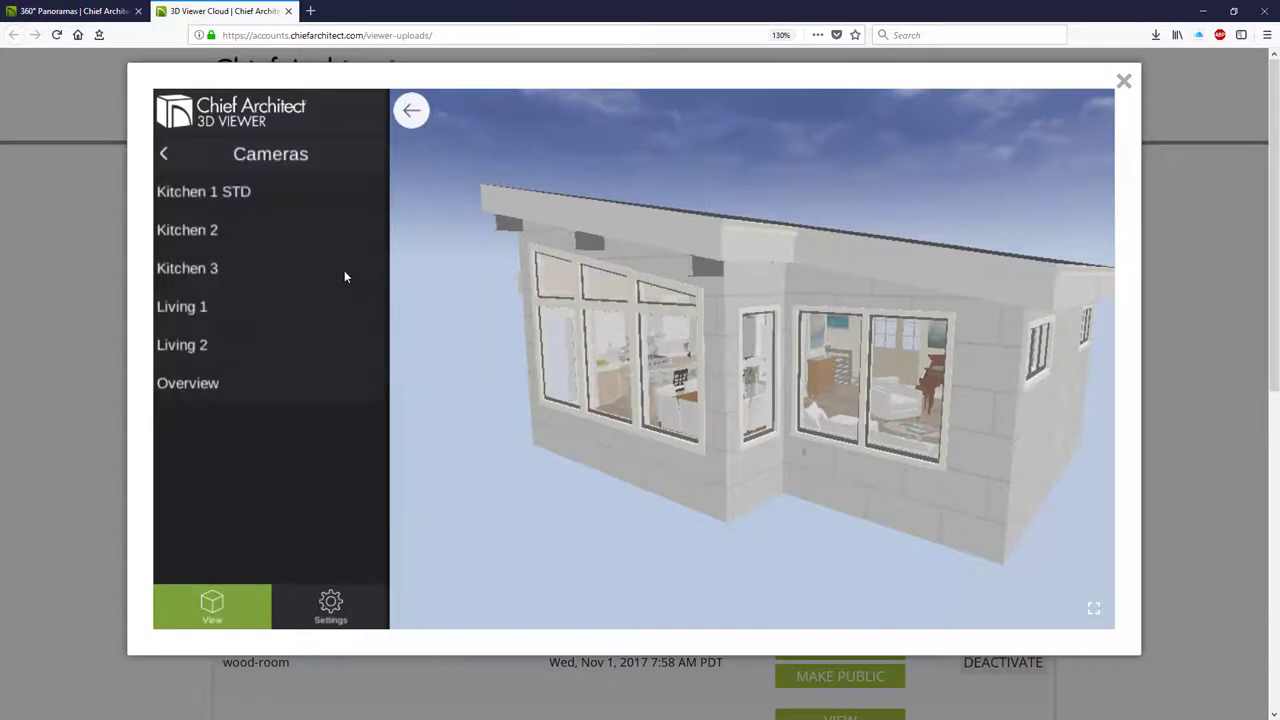
click(240, 194)
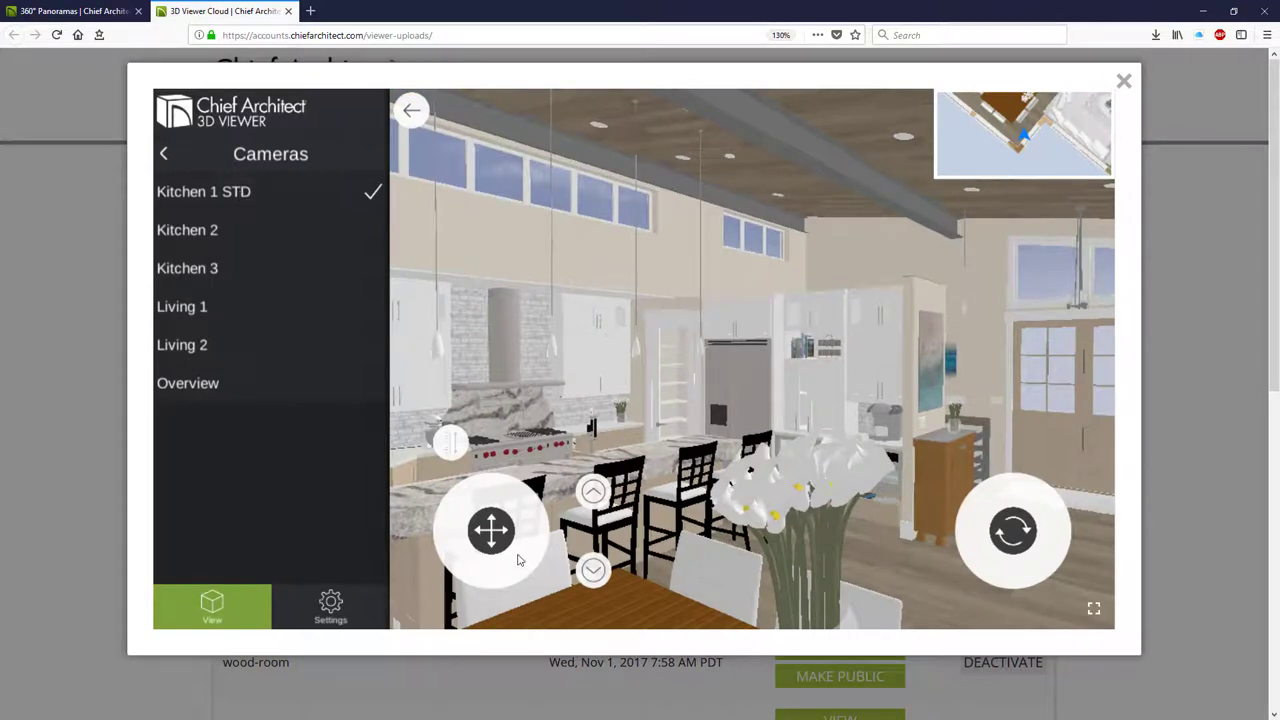
drag(510, 548, 496, 520)
drag(1031, 546, 1056, 532)
drag(491, 530, 494, 500)
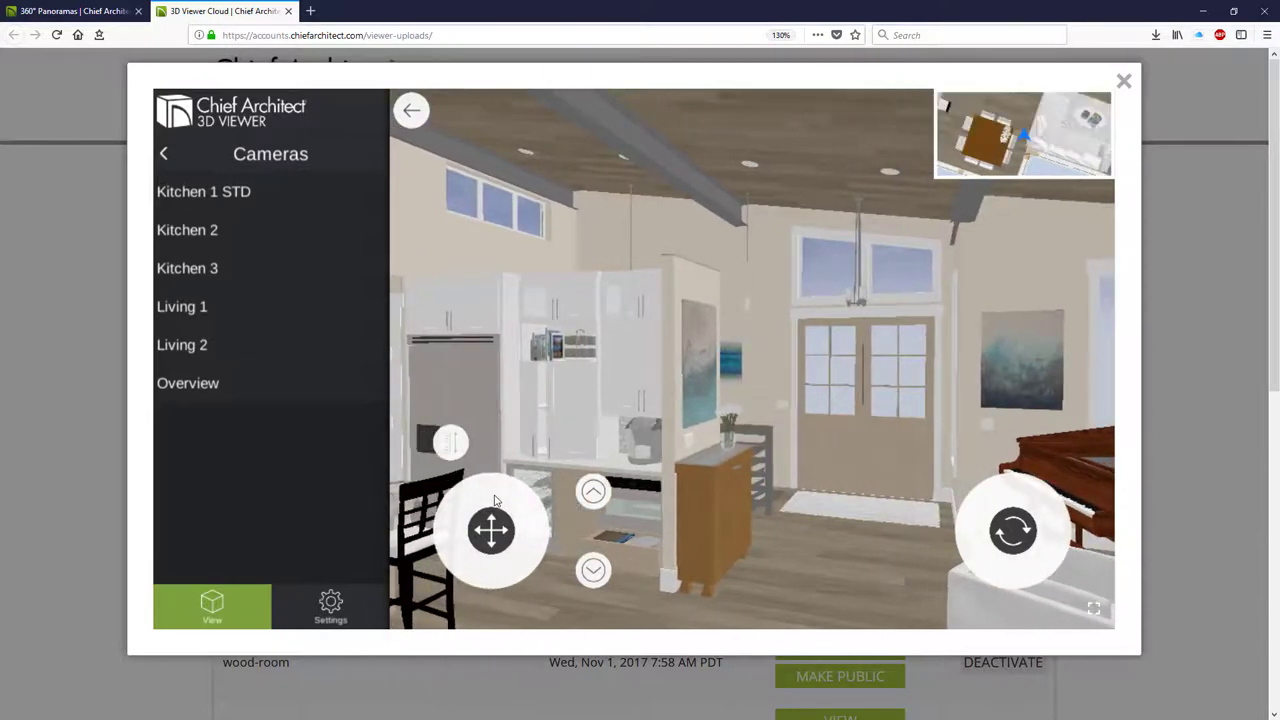
click(220, 233)
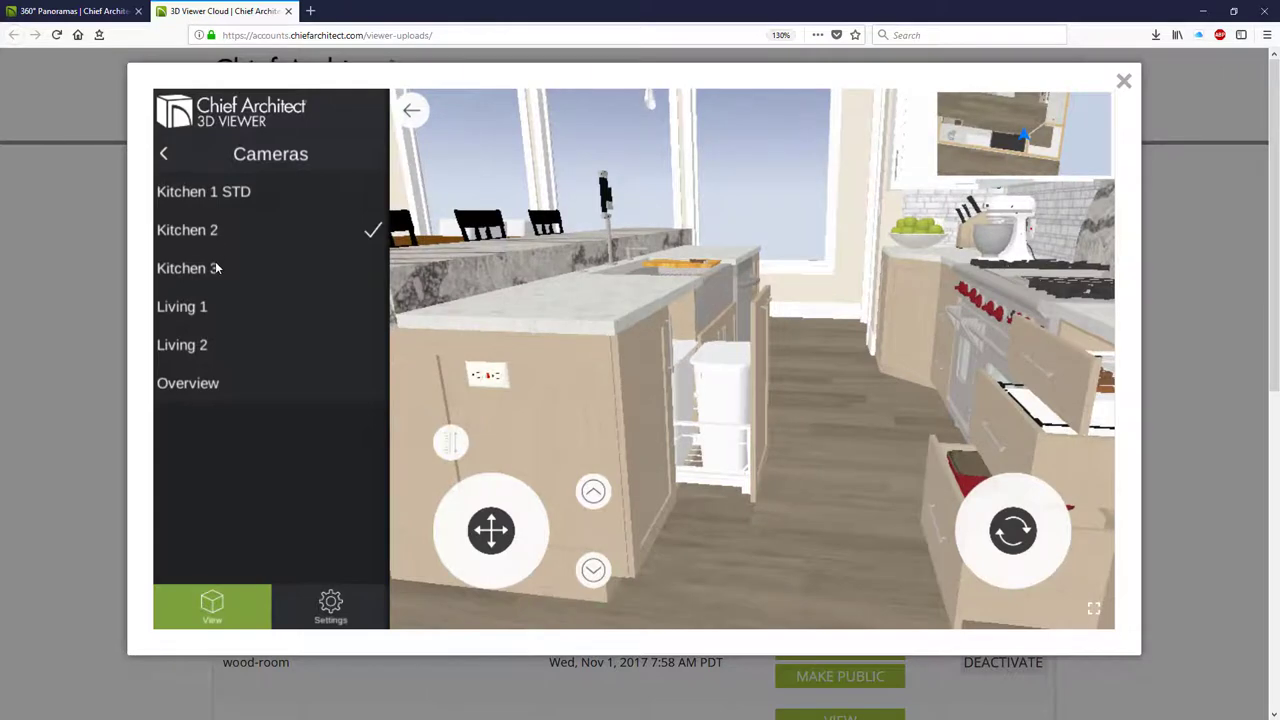
click(215, 268)
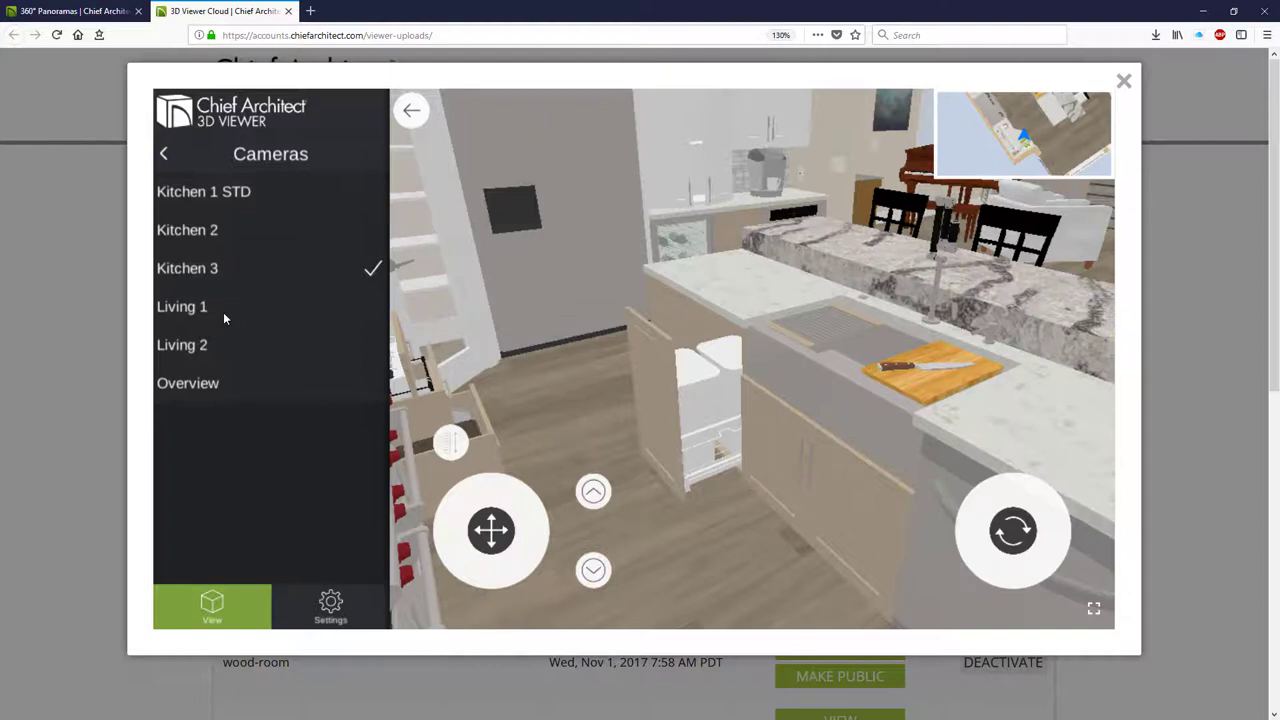
click(170, 303)
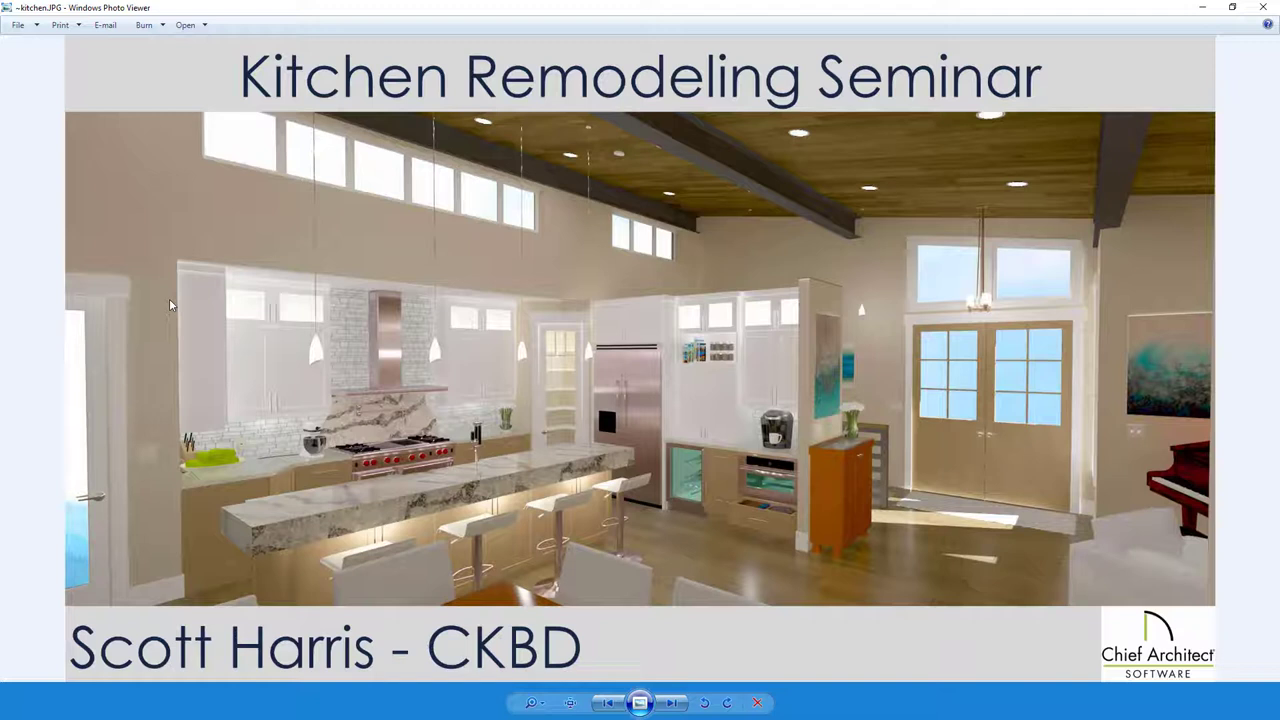
Show the next seminar image, ~kitchen2.JPG, in Windows Photo Viewer.
click(684, 705)
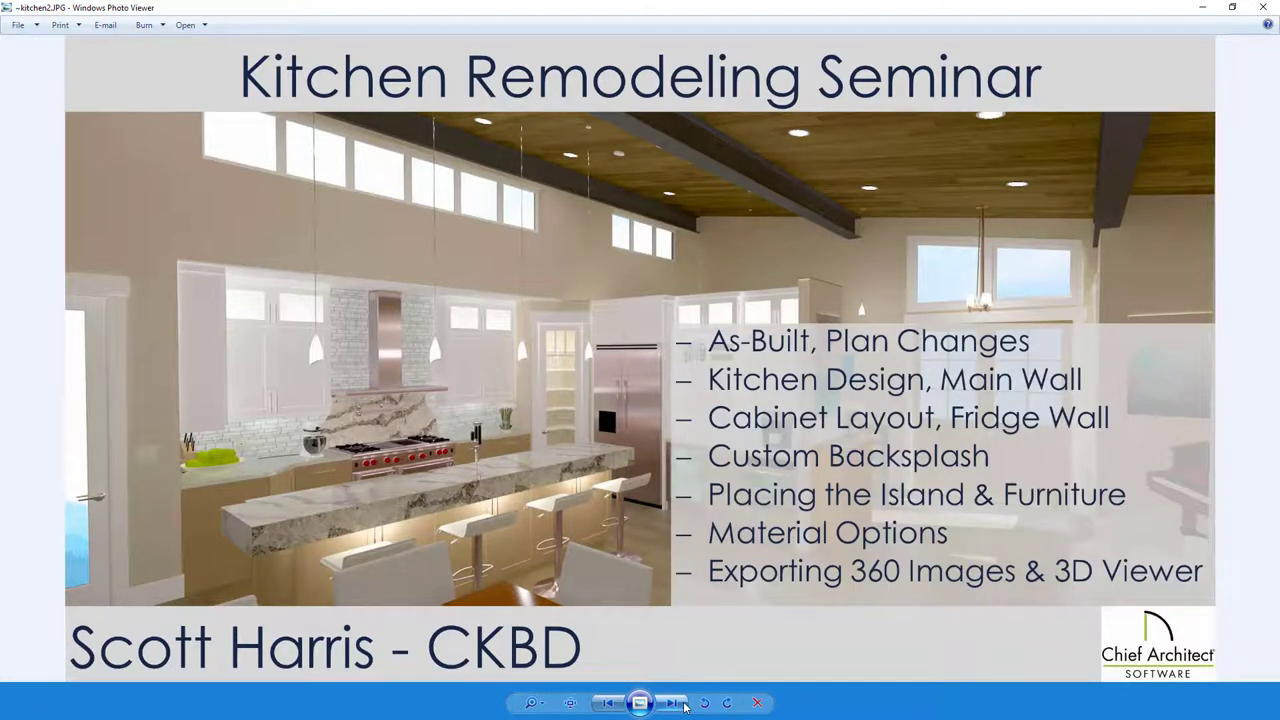